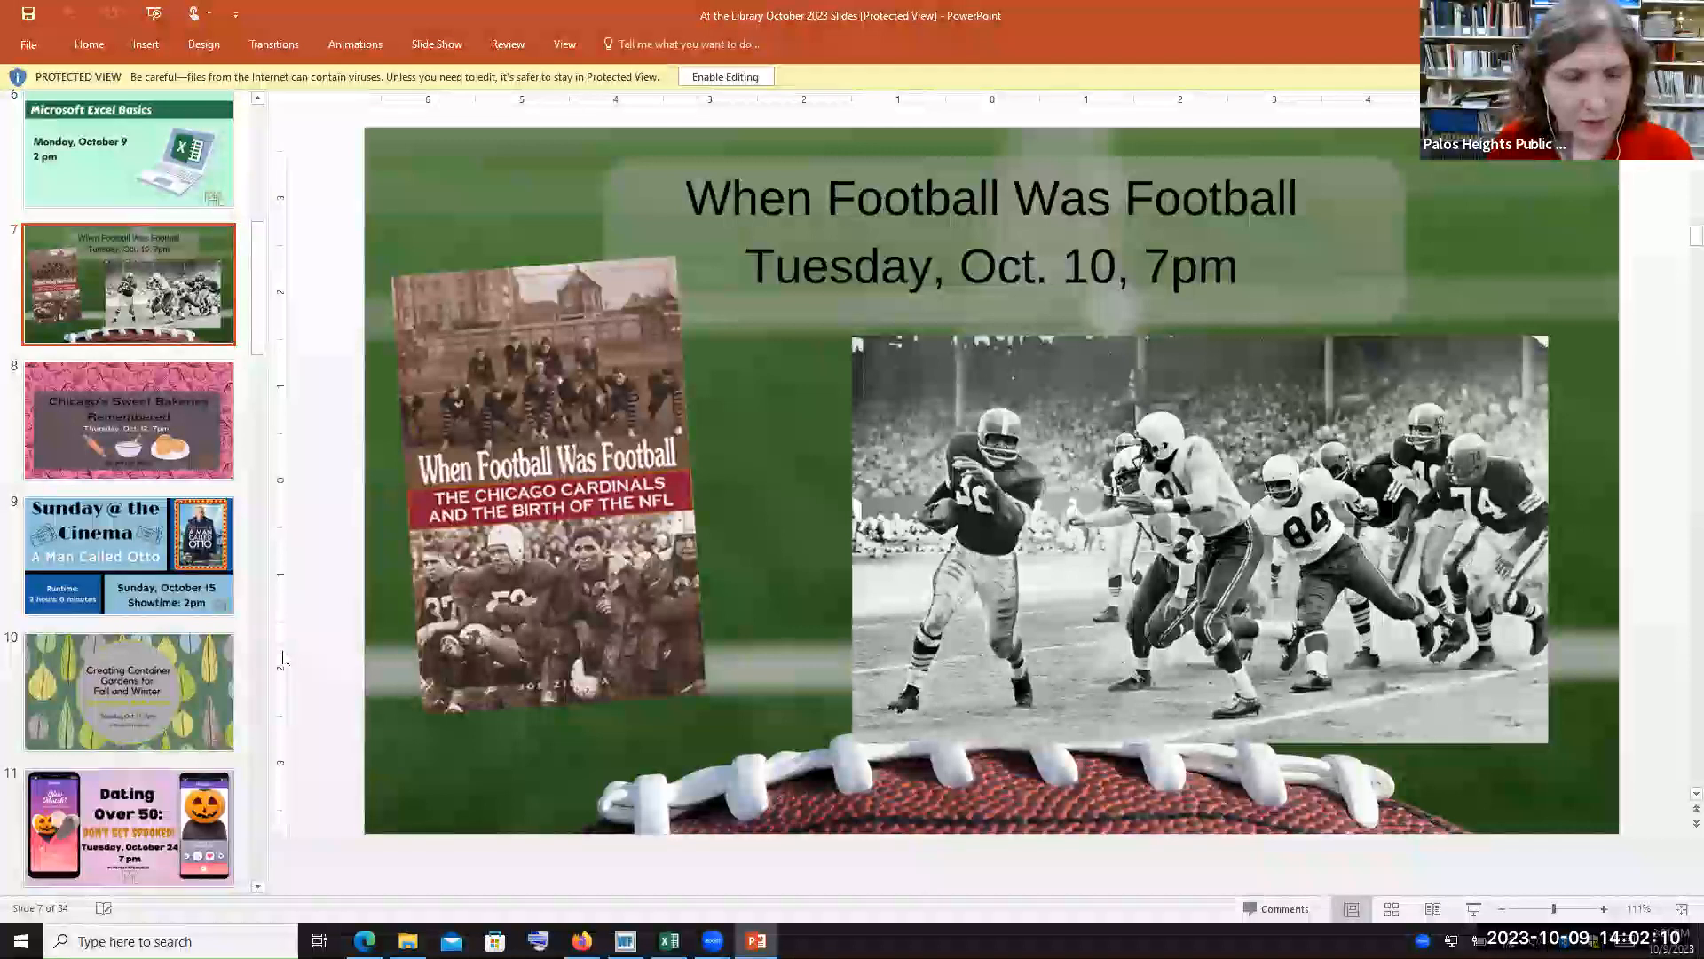
Browse the event slides 8 and 9 in the presentation's slide thumbnails
{"action": "left_click", "coordinate": [222, 434]}
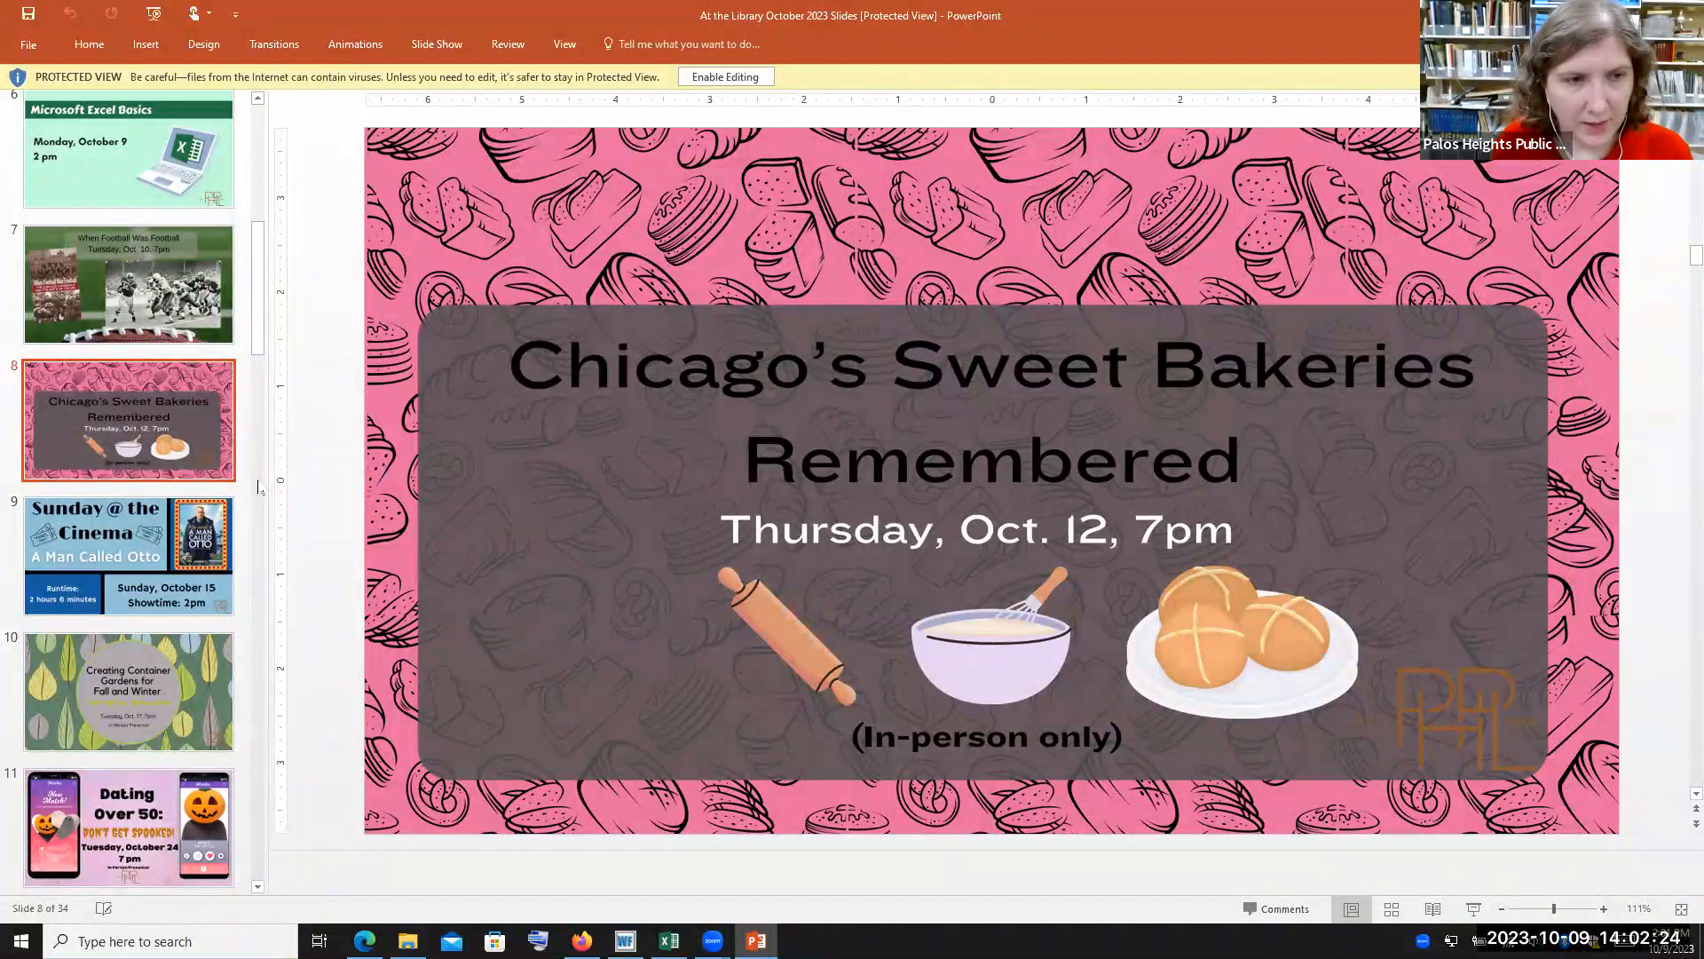
{"action": "left_click_drag", "start_coordinate": [257, 359], "coordinate": [257, 387]}
{"action": "left_click", "coordinate": [179, 448]}
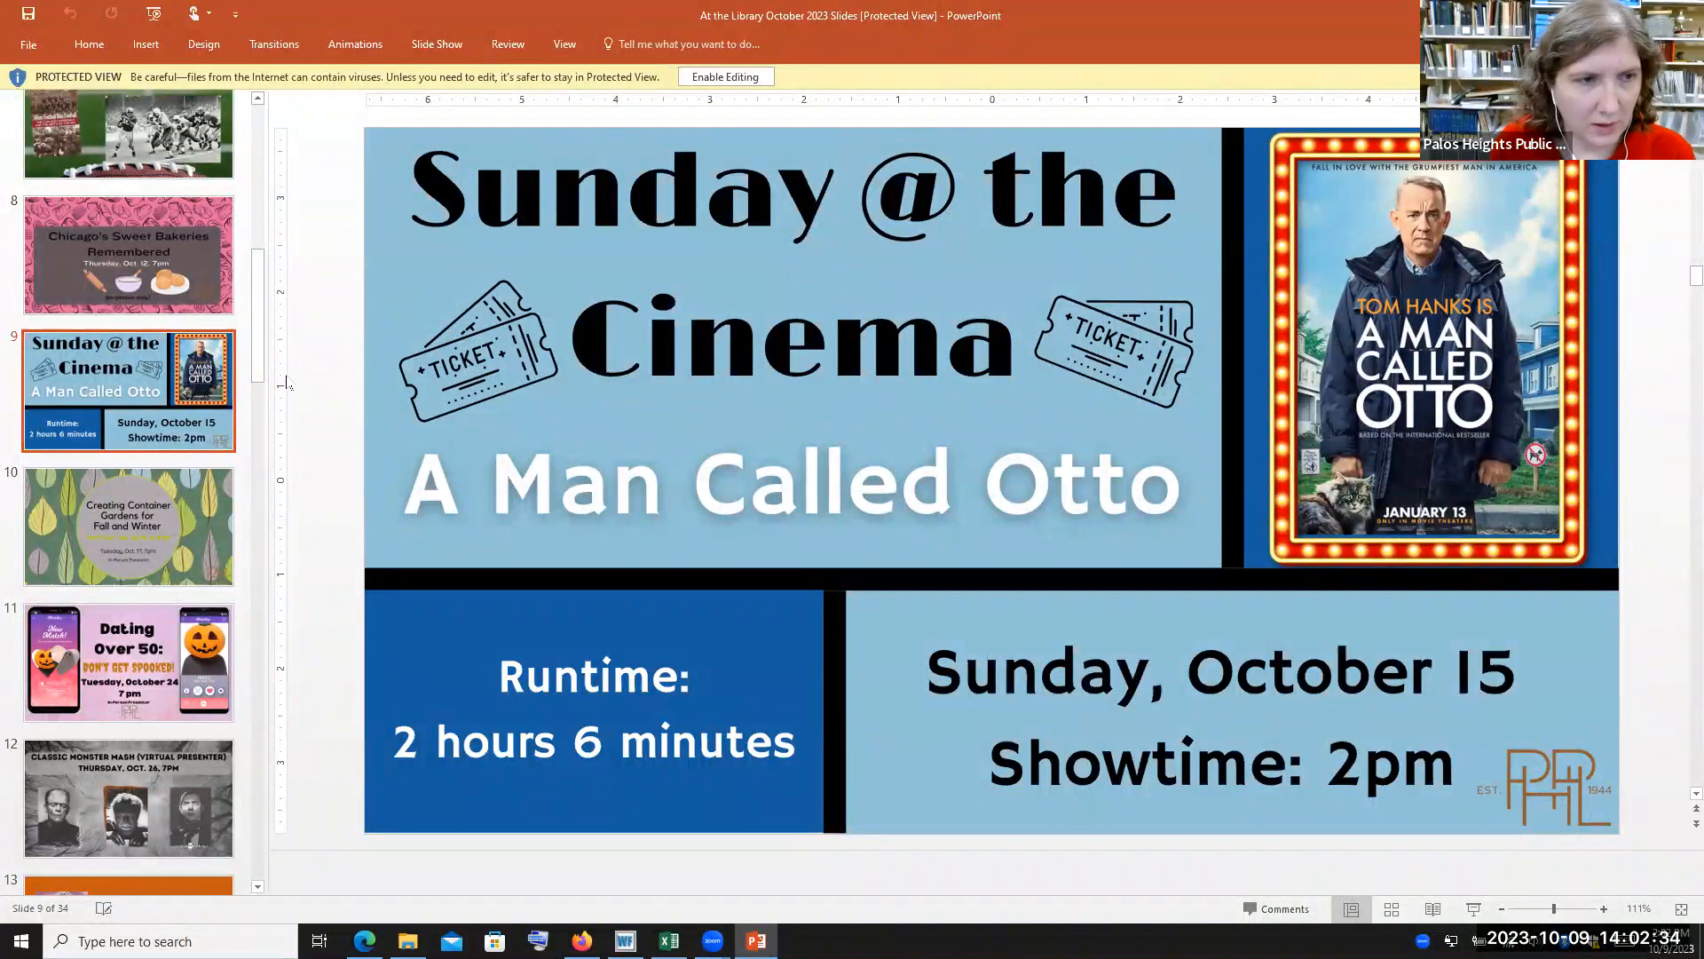
{"action": "left_click_drag", "start_coordinate": [262, 351], "coordinate": [262, 357]}
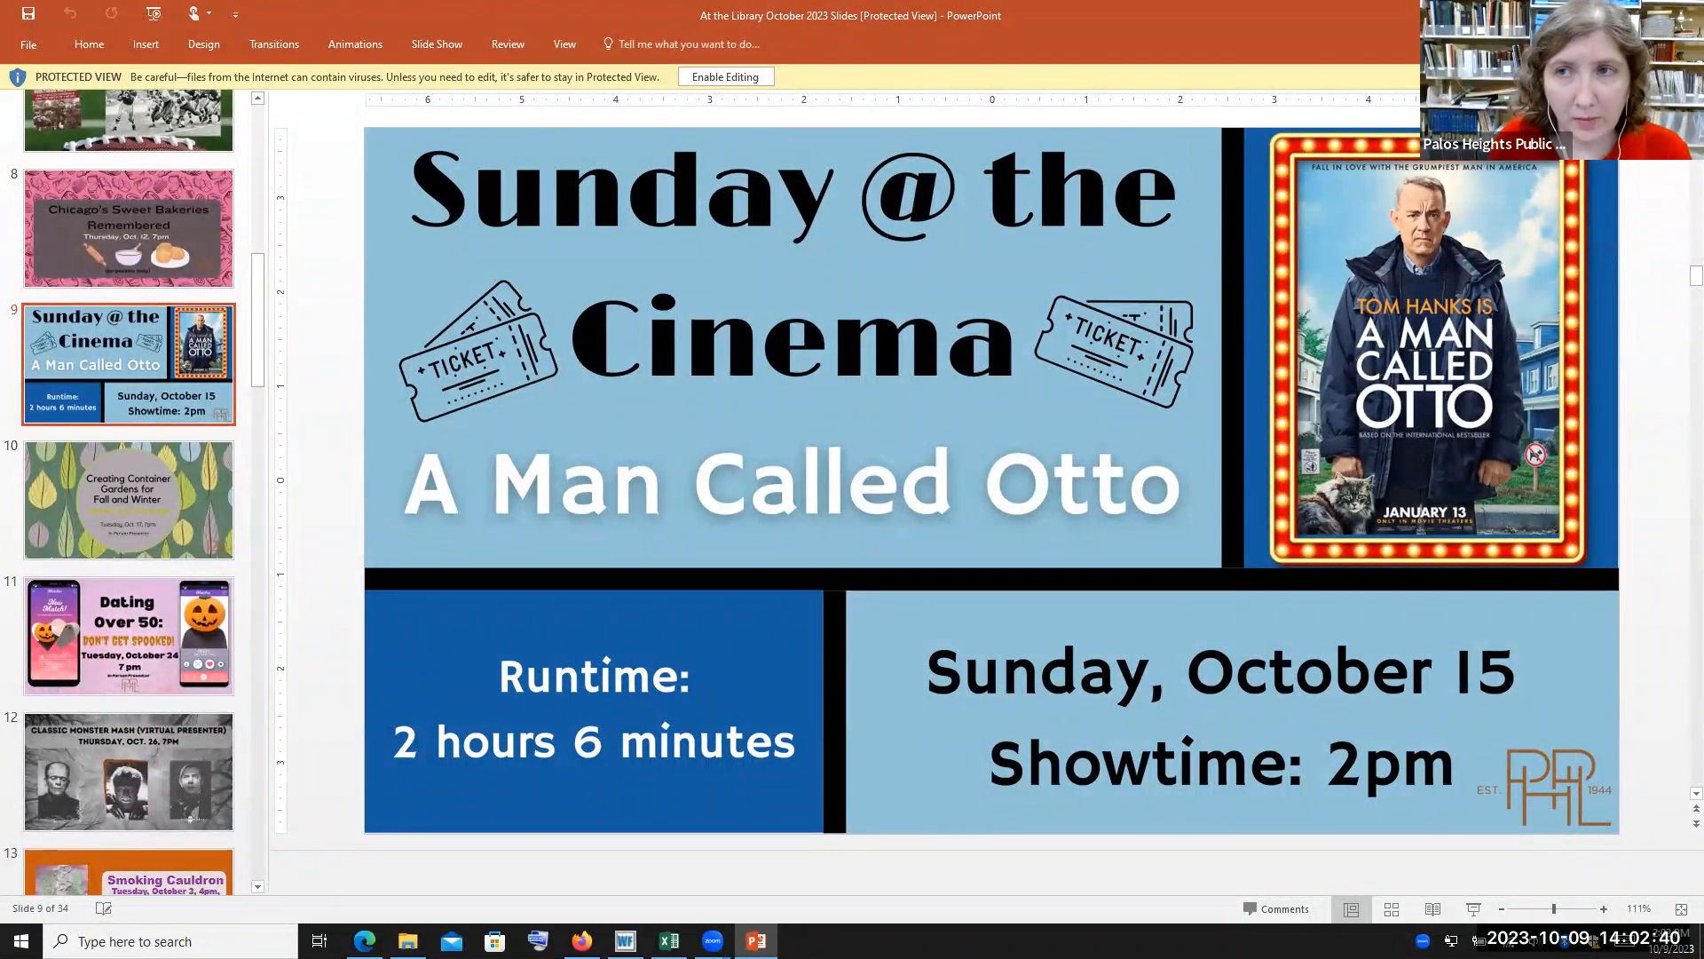
Switch to the Excel practice workbook and add the Open command to the Quick Access Toolbar
{"action": "left_click", "coordinate": [723, 77]}
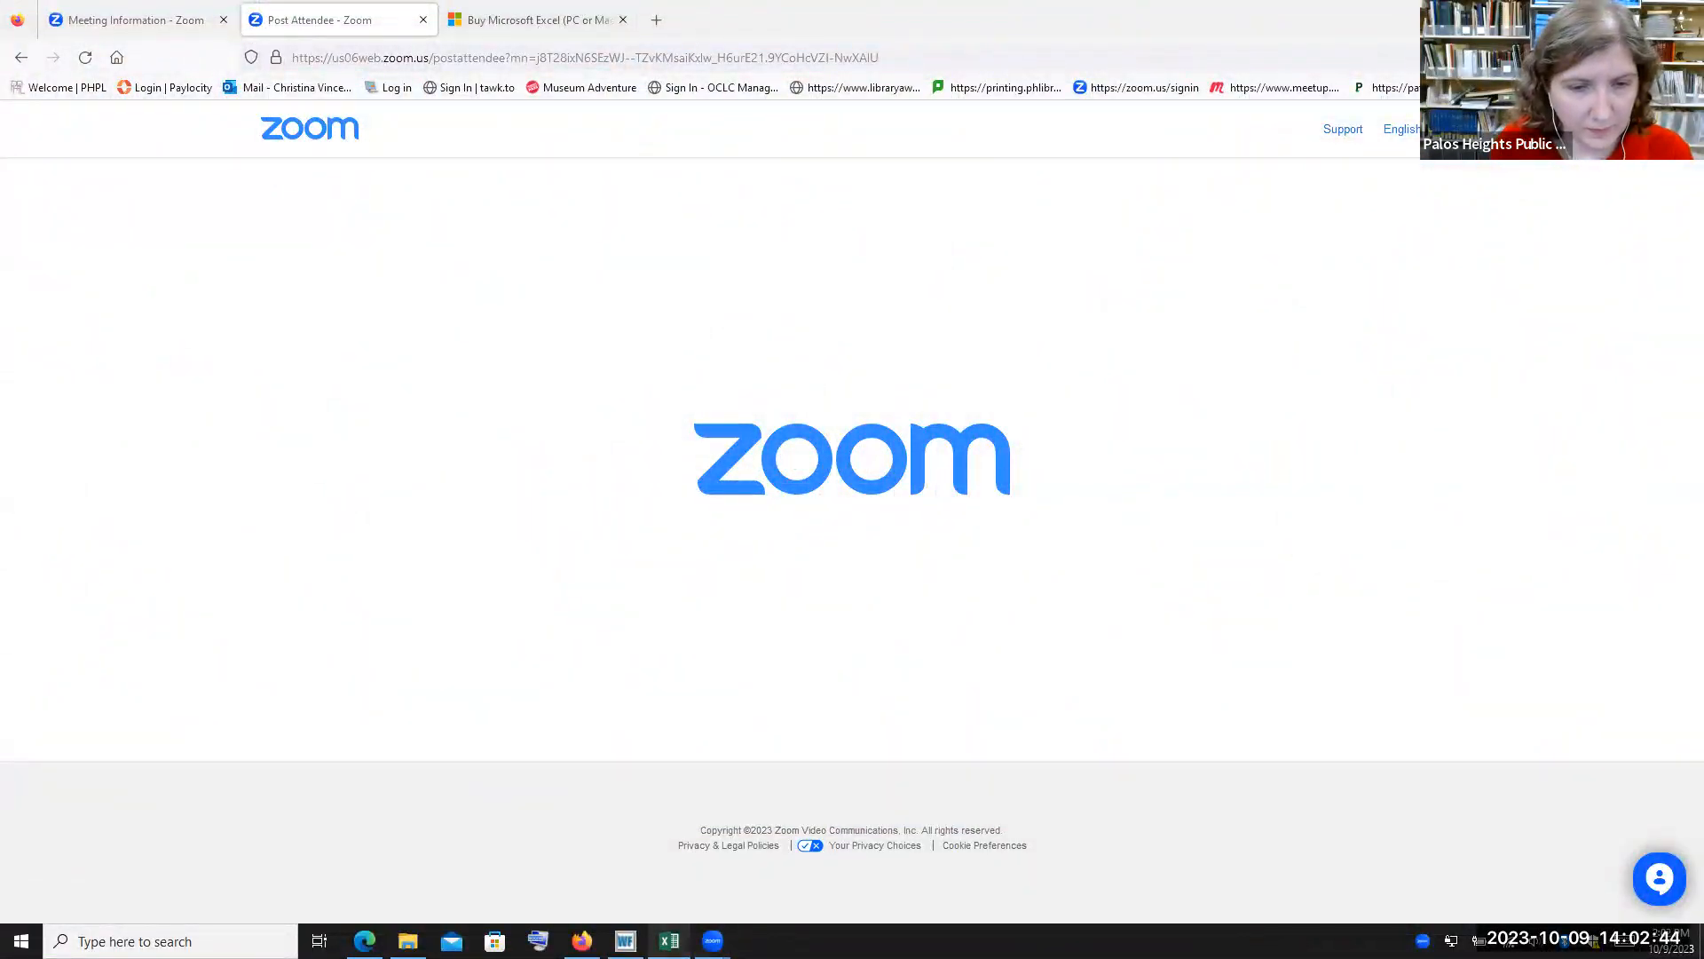
{"action": "left_click", "coordinate": [670, 941]}
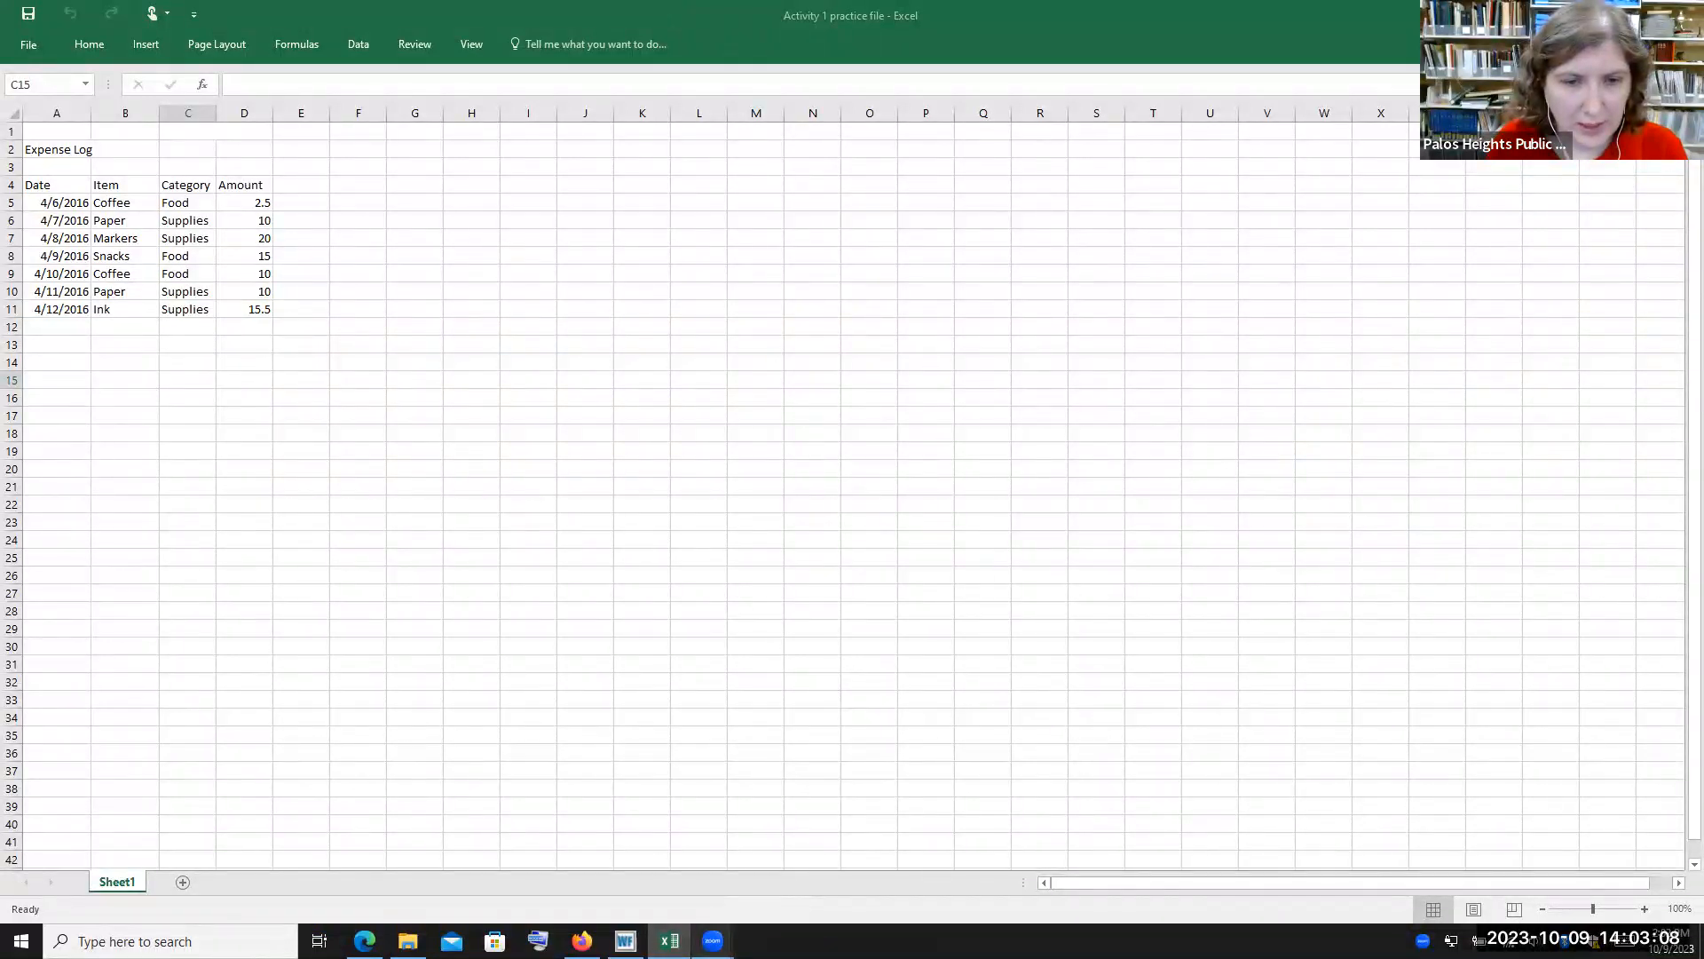
{"action": "mouse_move", "coordinate": [713, 941]}
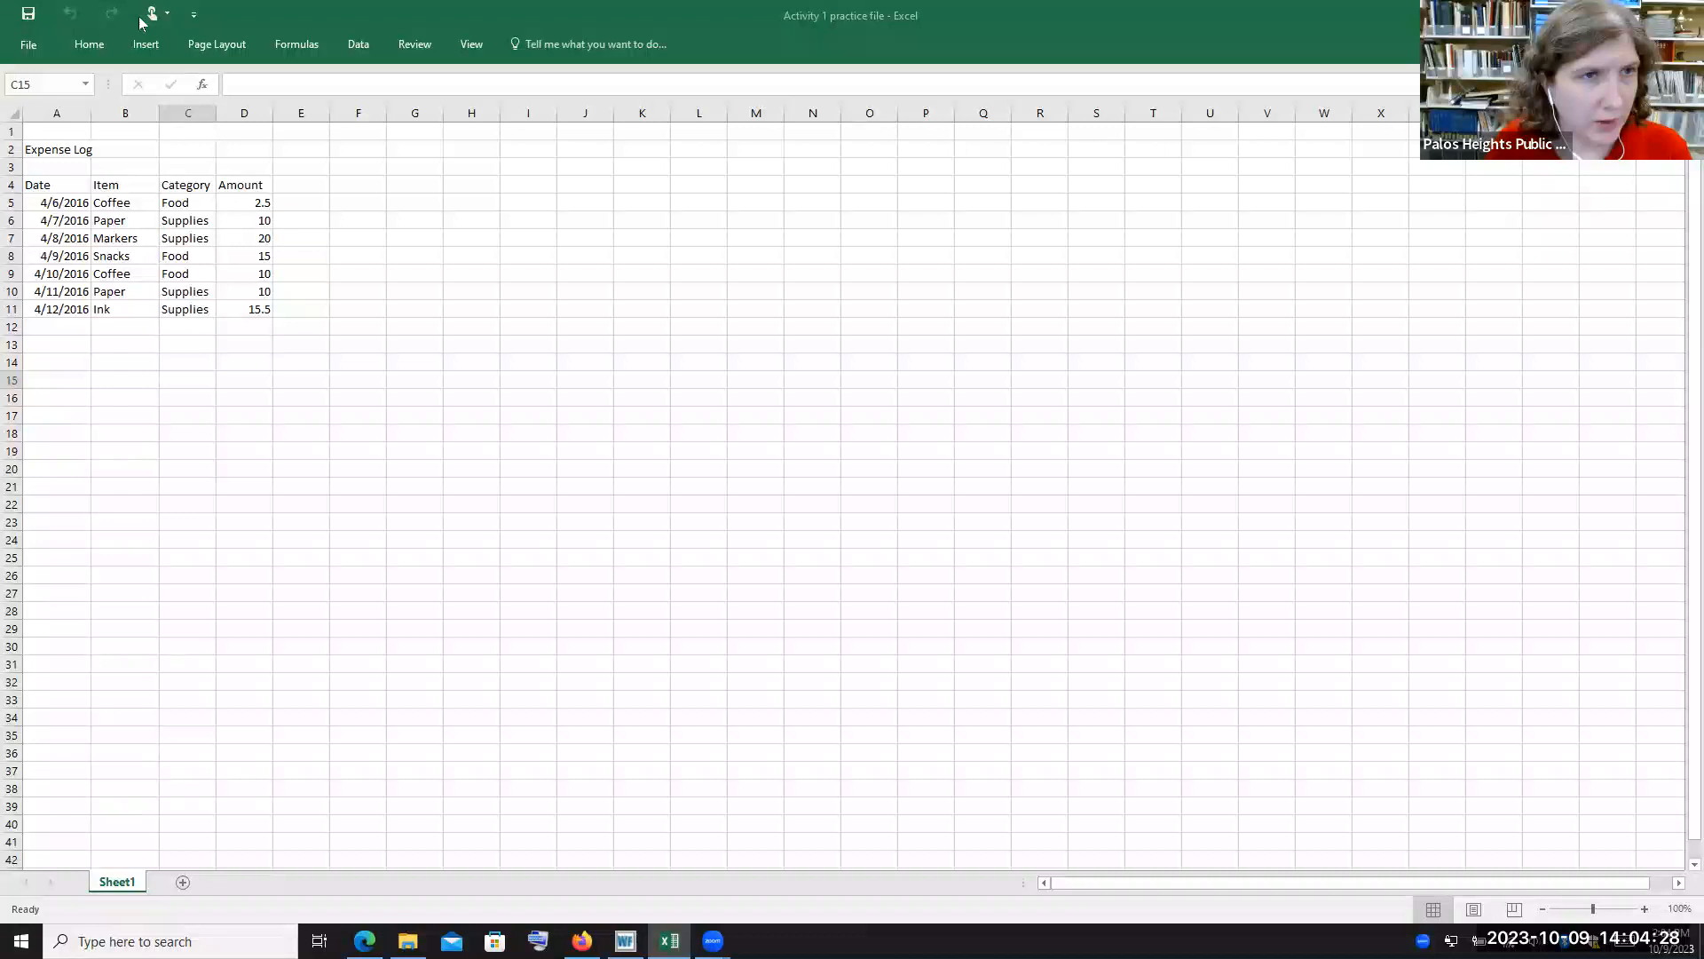
{"action": "left_click", "coordinate": [167, 18]}
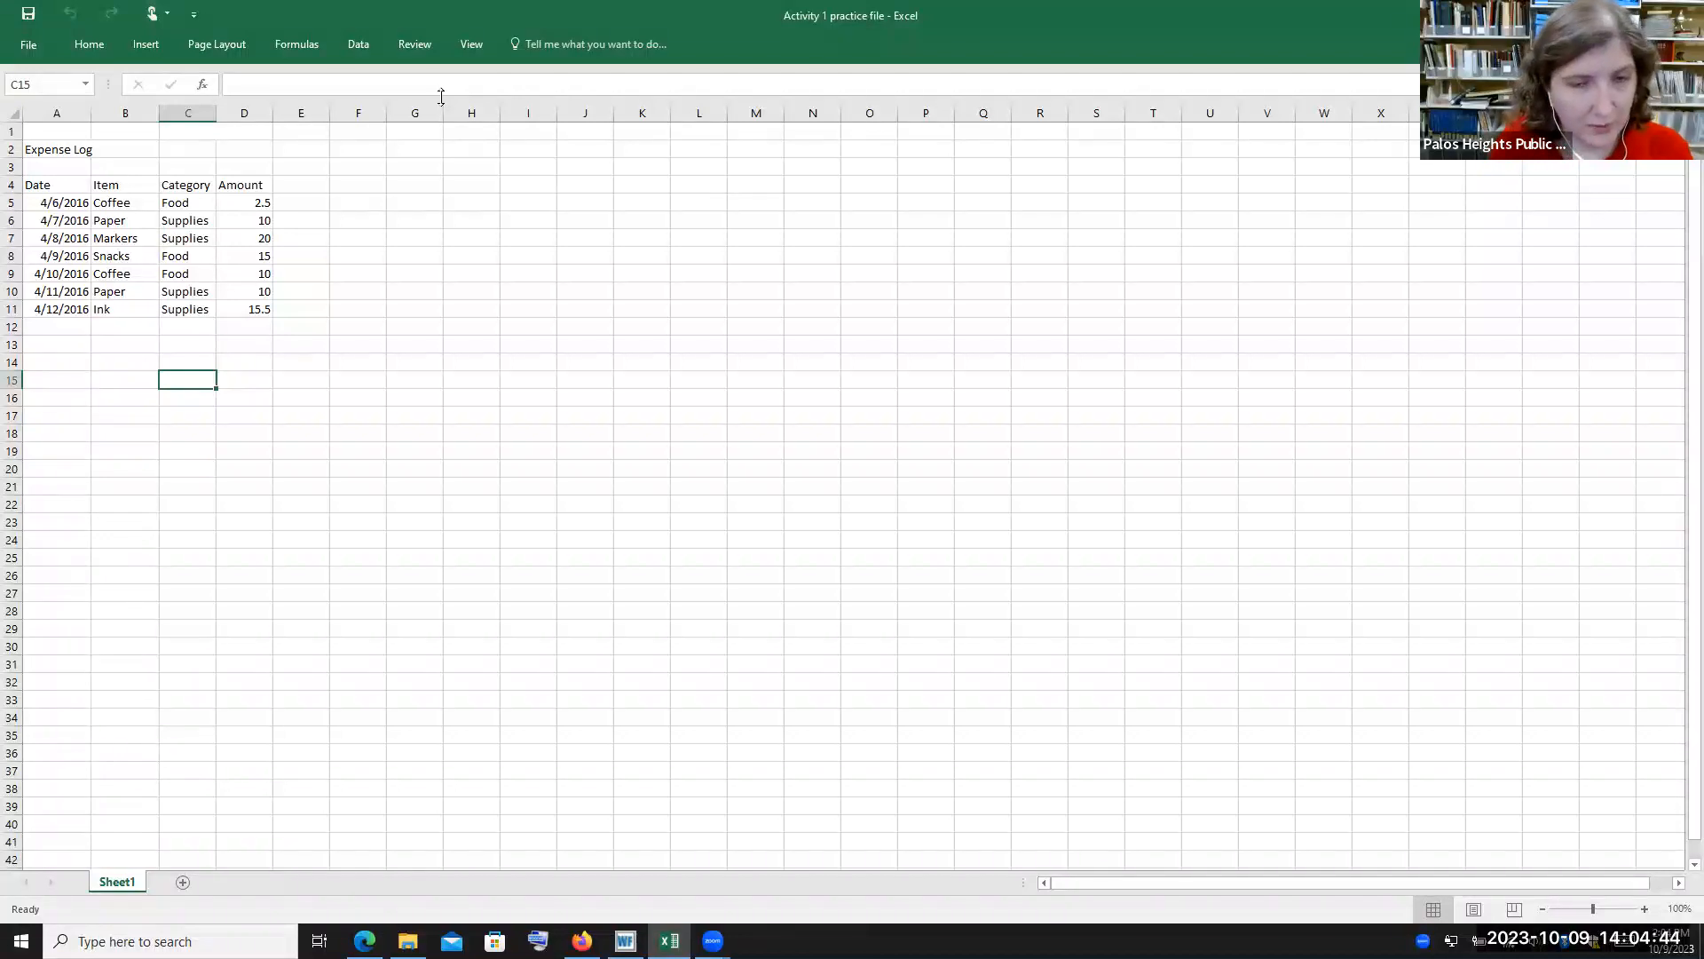
{"action": "left_click", "coordinate": [196, 15]}
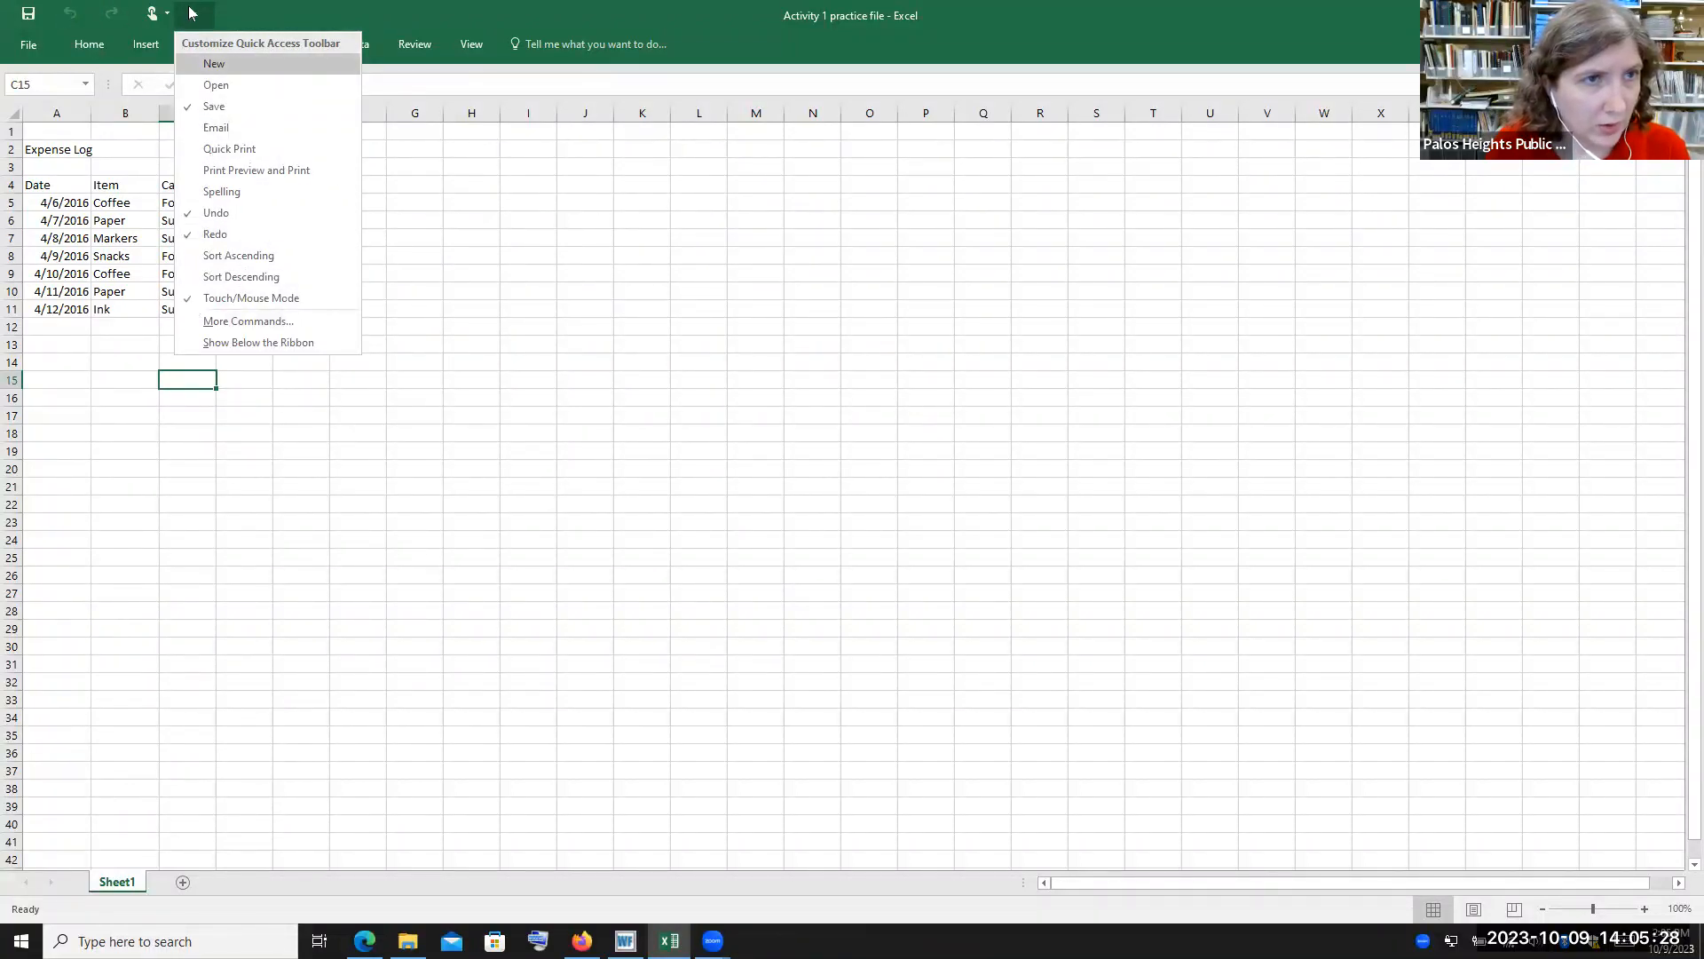
{"action": "left_click", "coordinate": [243, 86]}
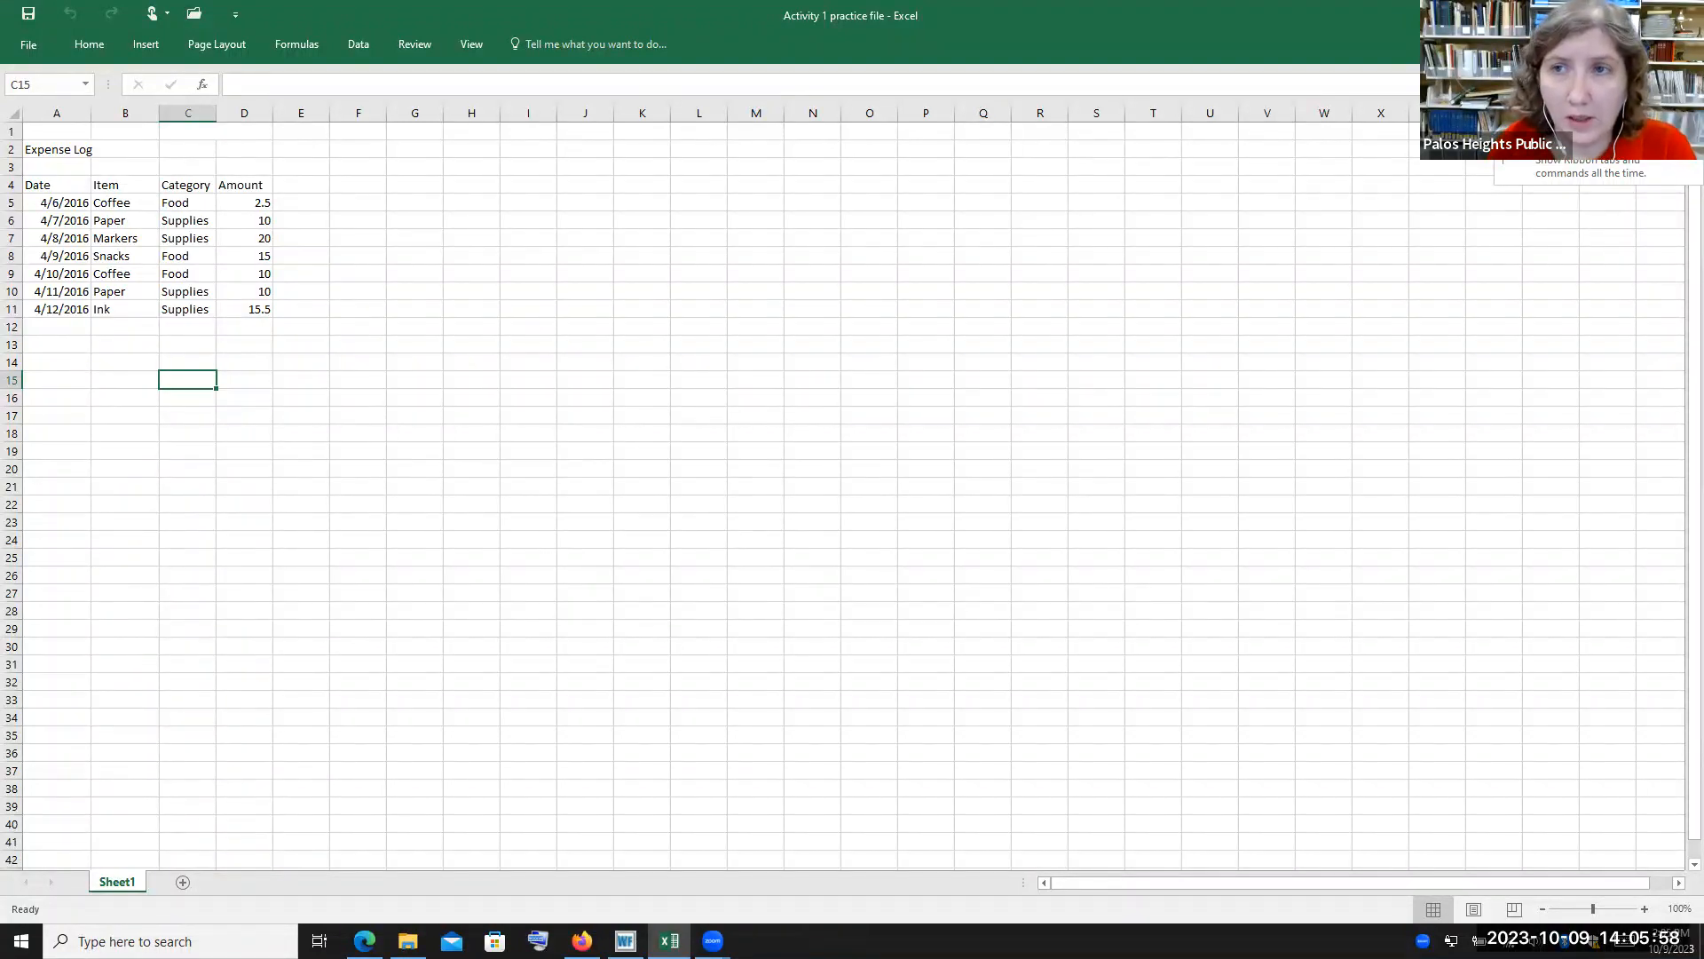
Set the ribbon to auto-hide and reveal it temporarily over the worksheet
{"action": "left_click", "coordinate": [1589, 55]}
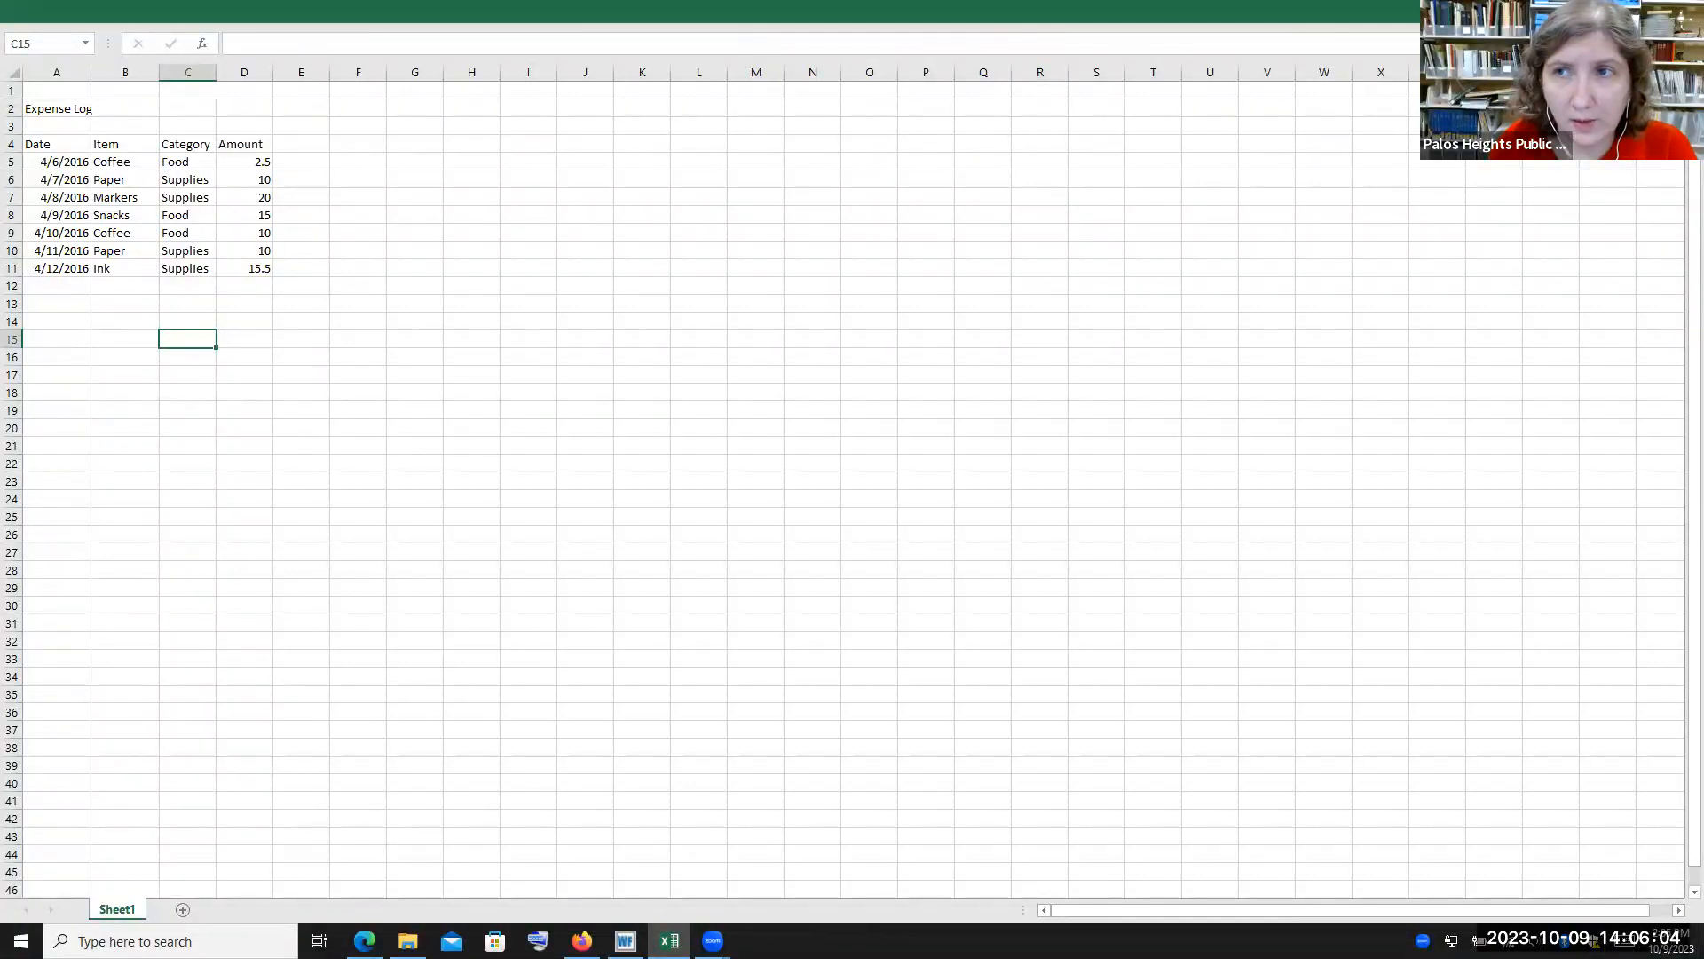
{"action": "left_click", "coordinate": [756, 7]}
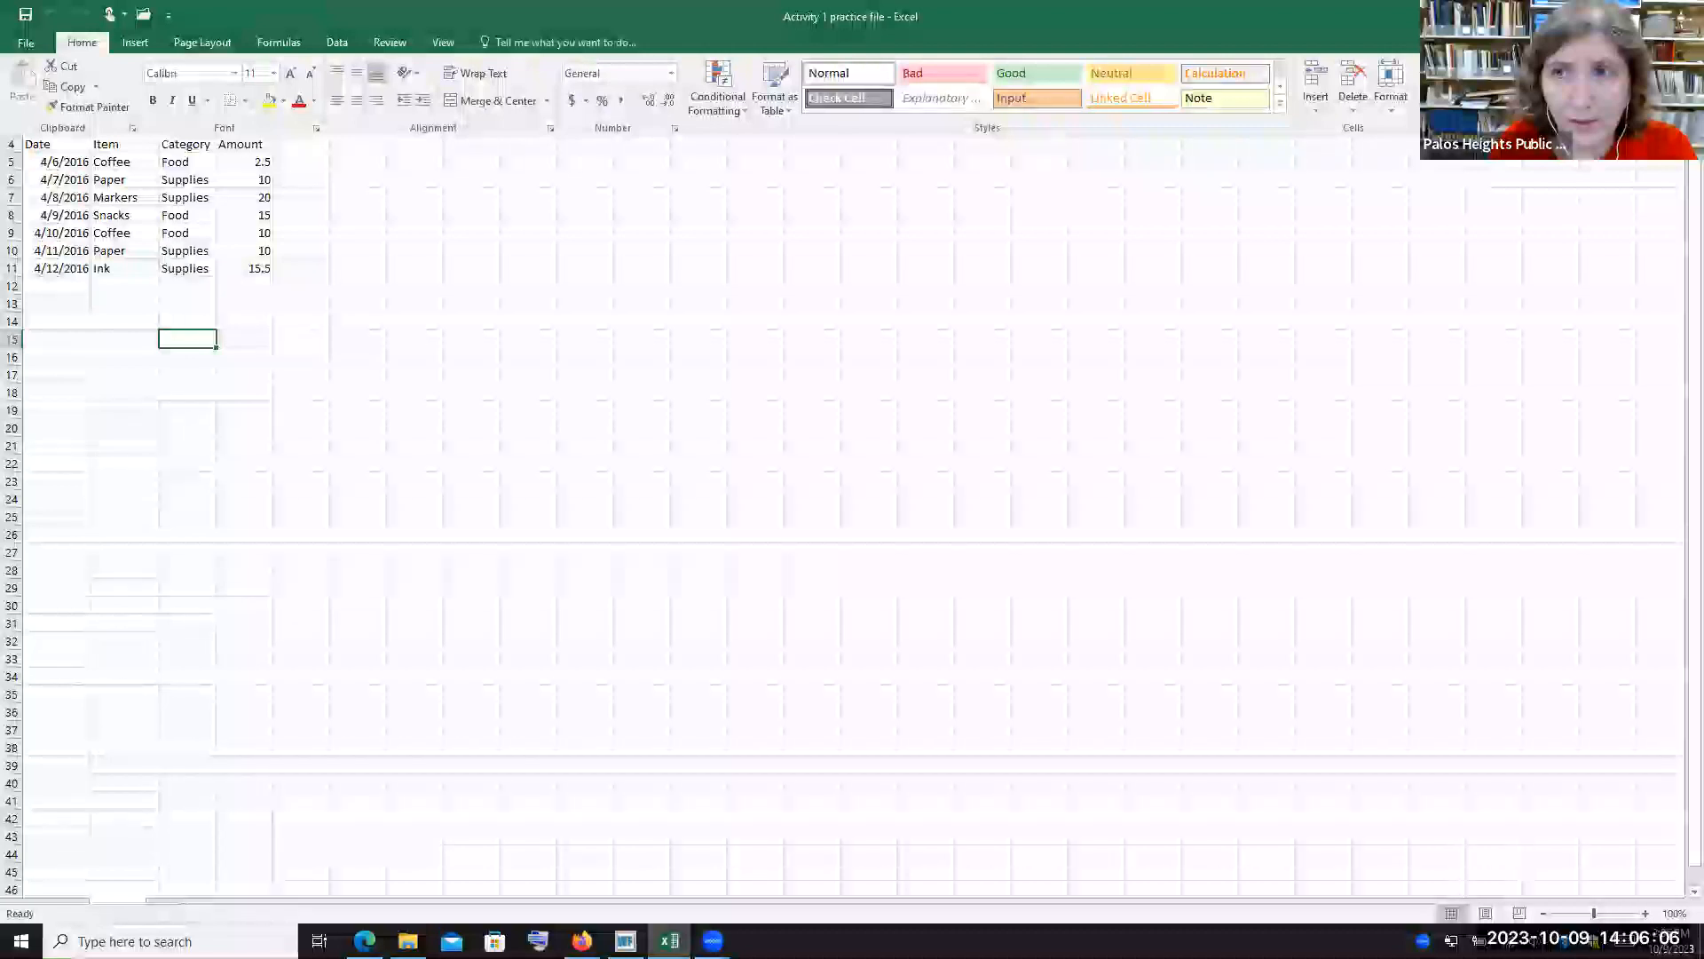
{"action": "left_click", "coordinate": [1569, 14]}
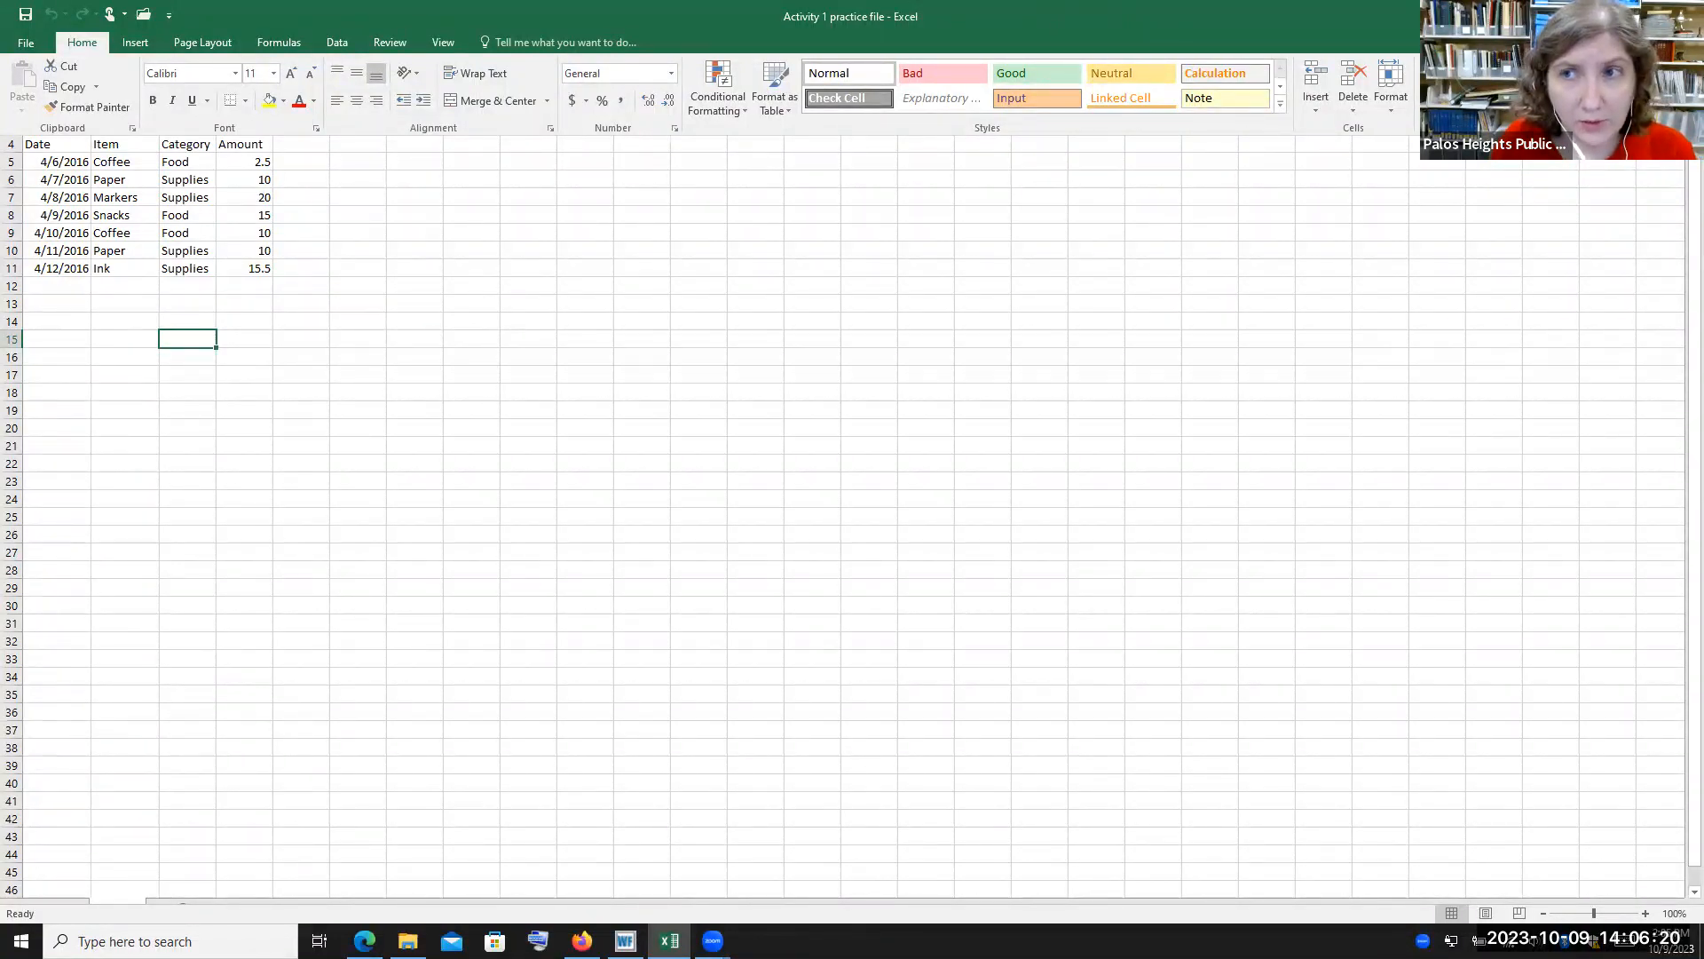
{"action": "key", "text": "alt+Tab"}
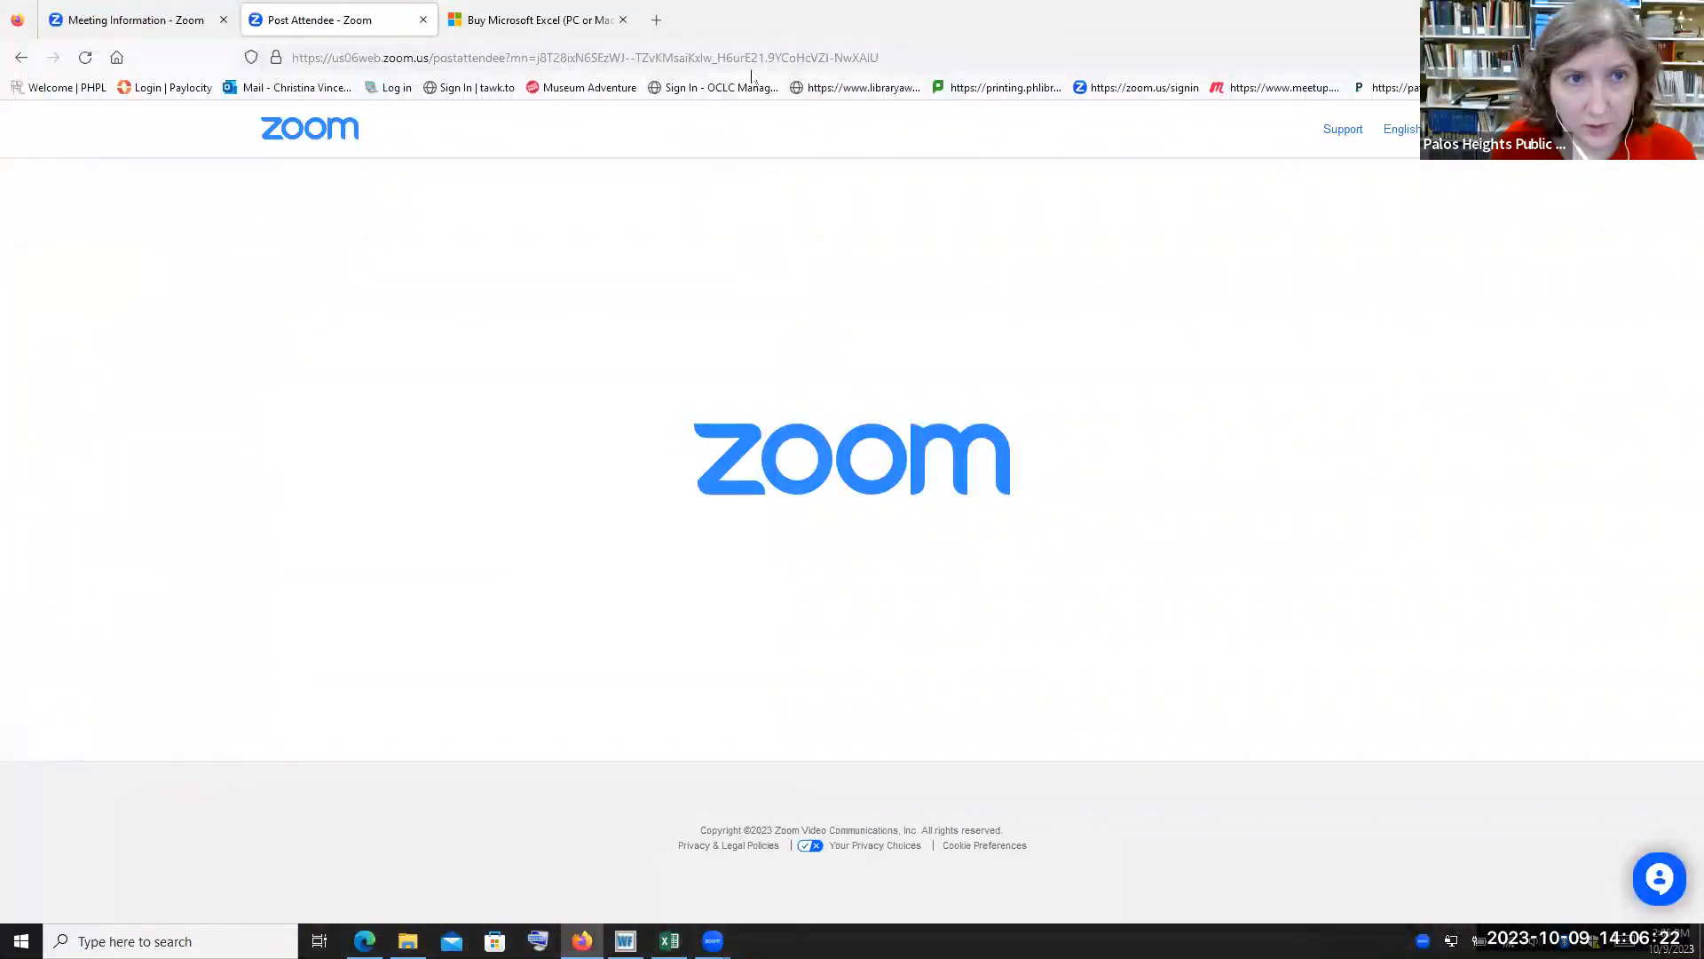
{"action": "left_click", "coordinate": [1601, 16]}
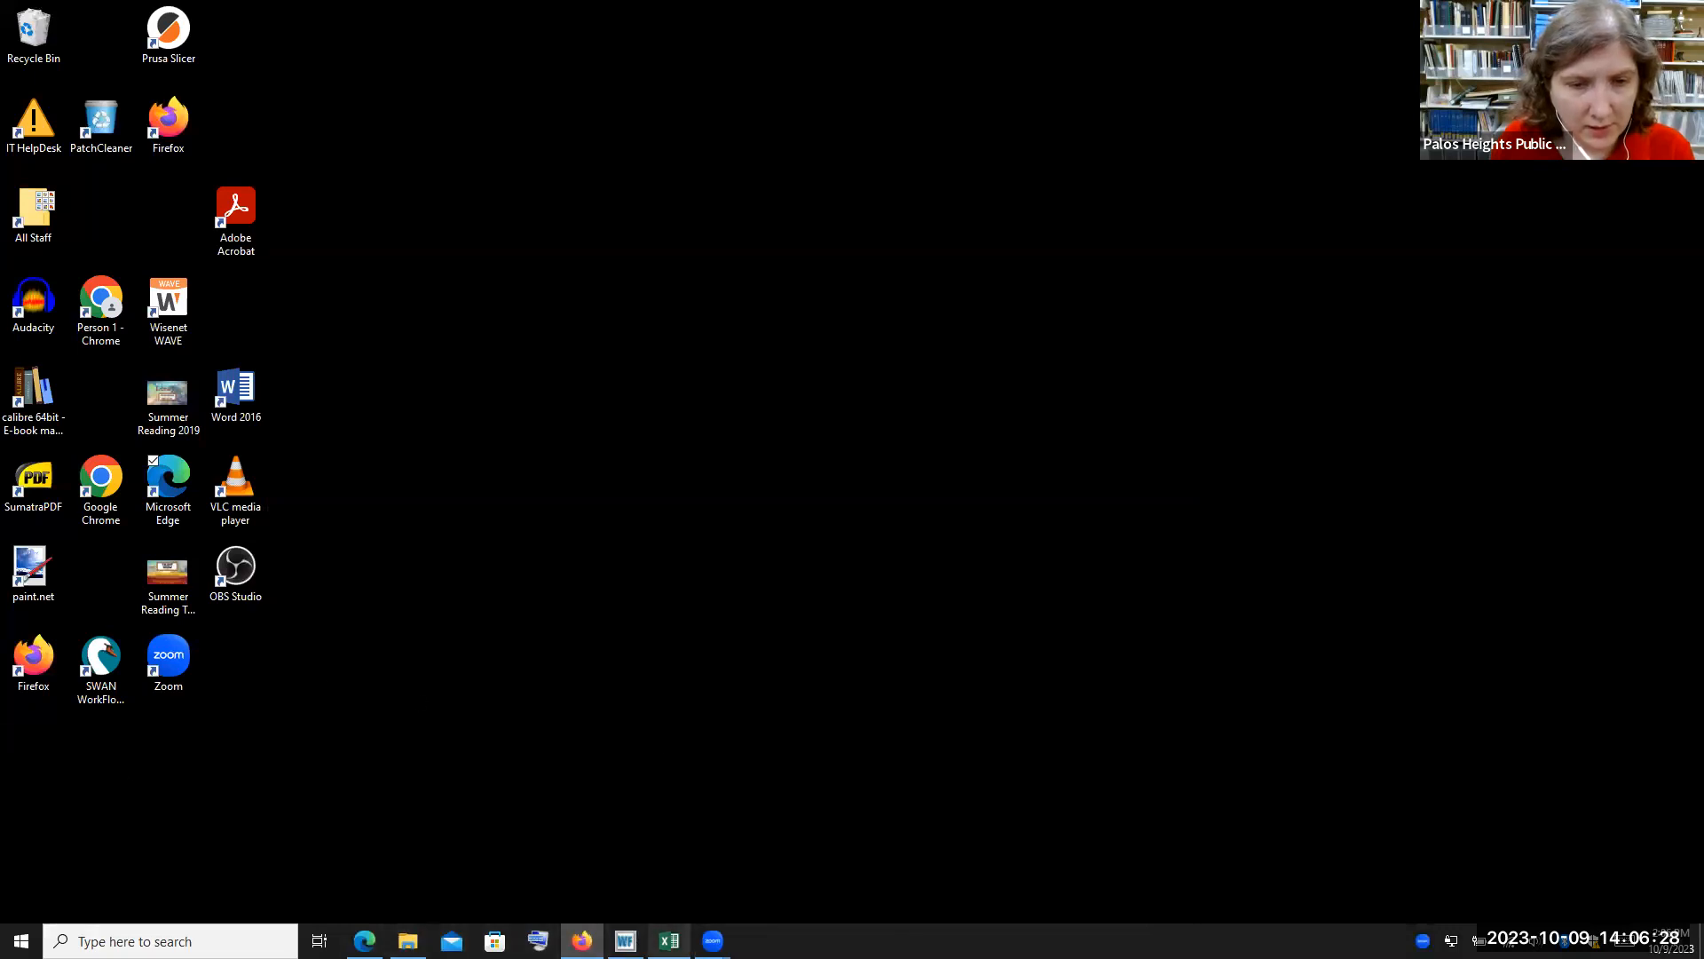
{"action": "mouse_move", "coordinate": [669, 940]}
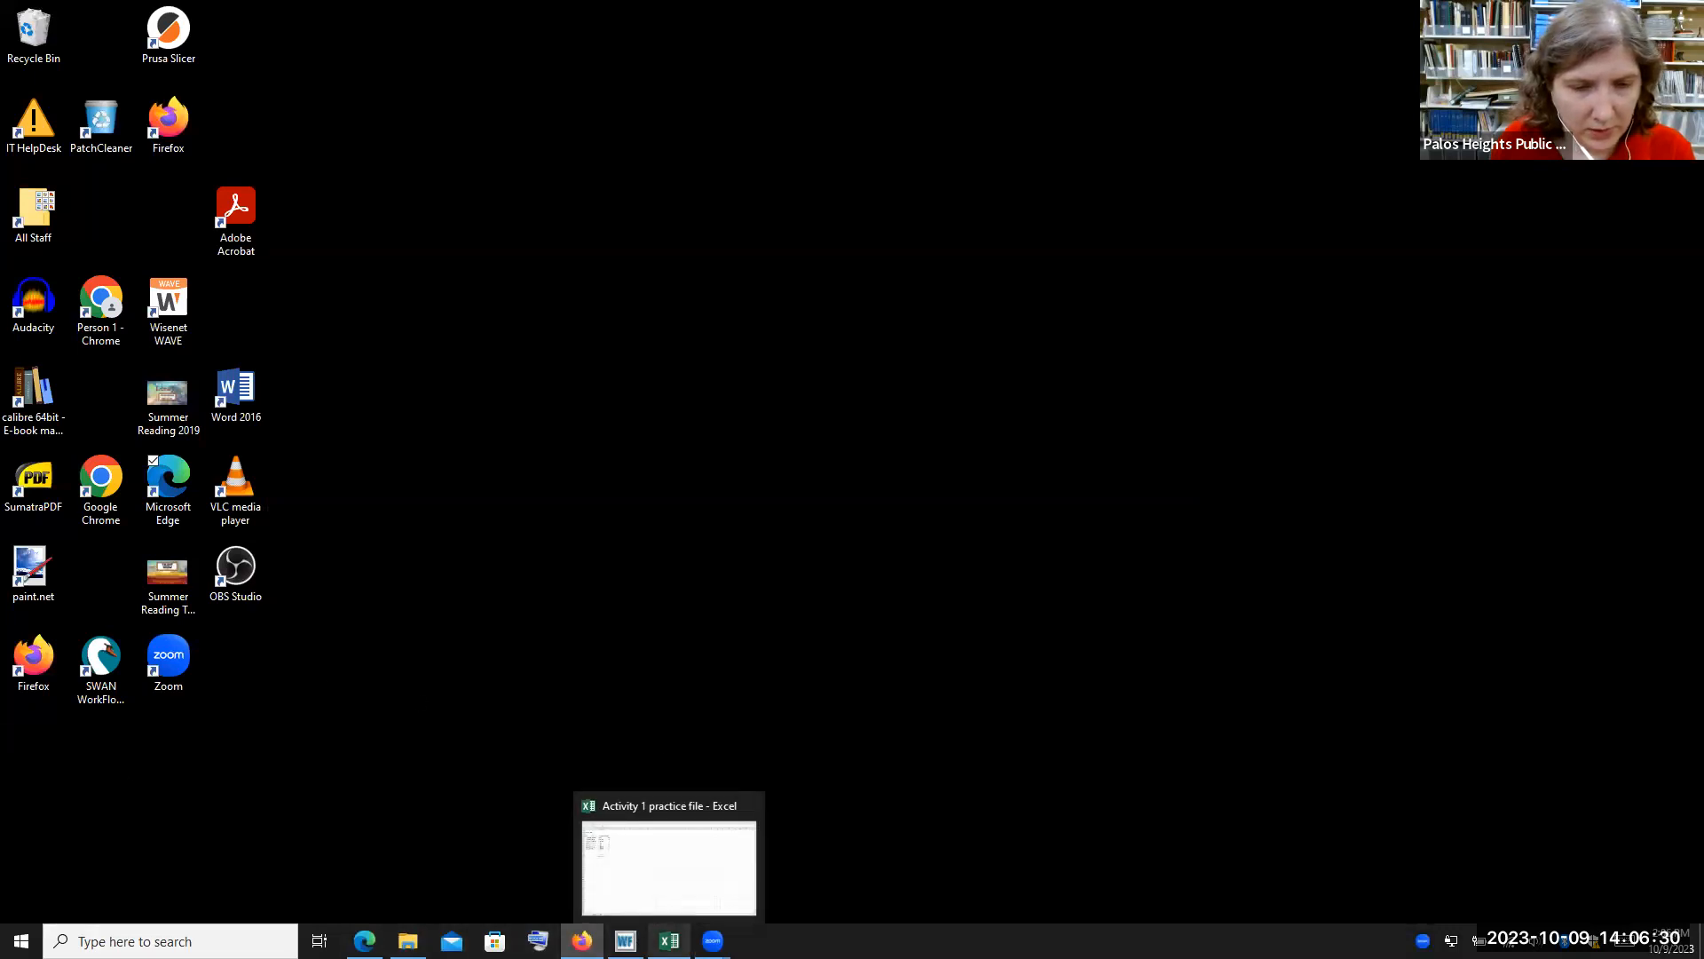
{"action": "left_click", "coordinate": [670, 940]}
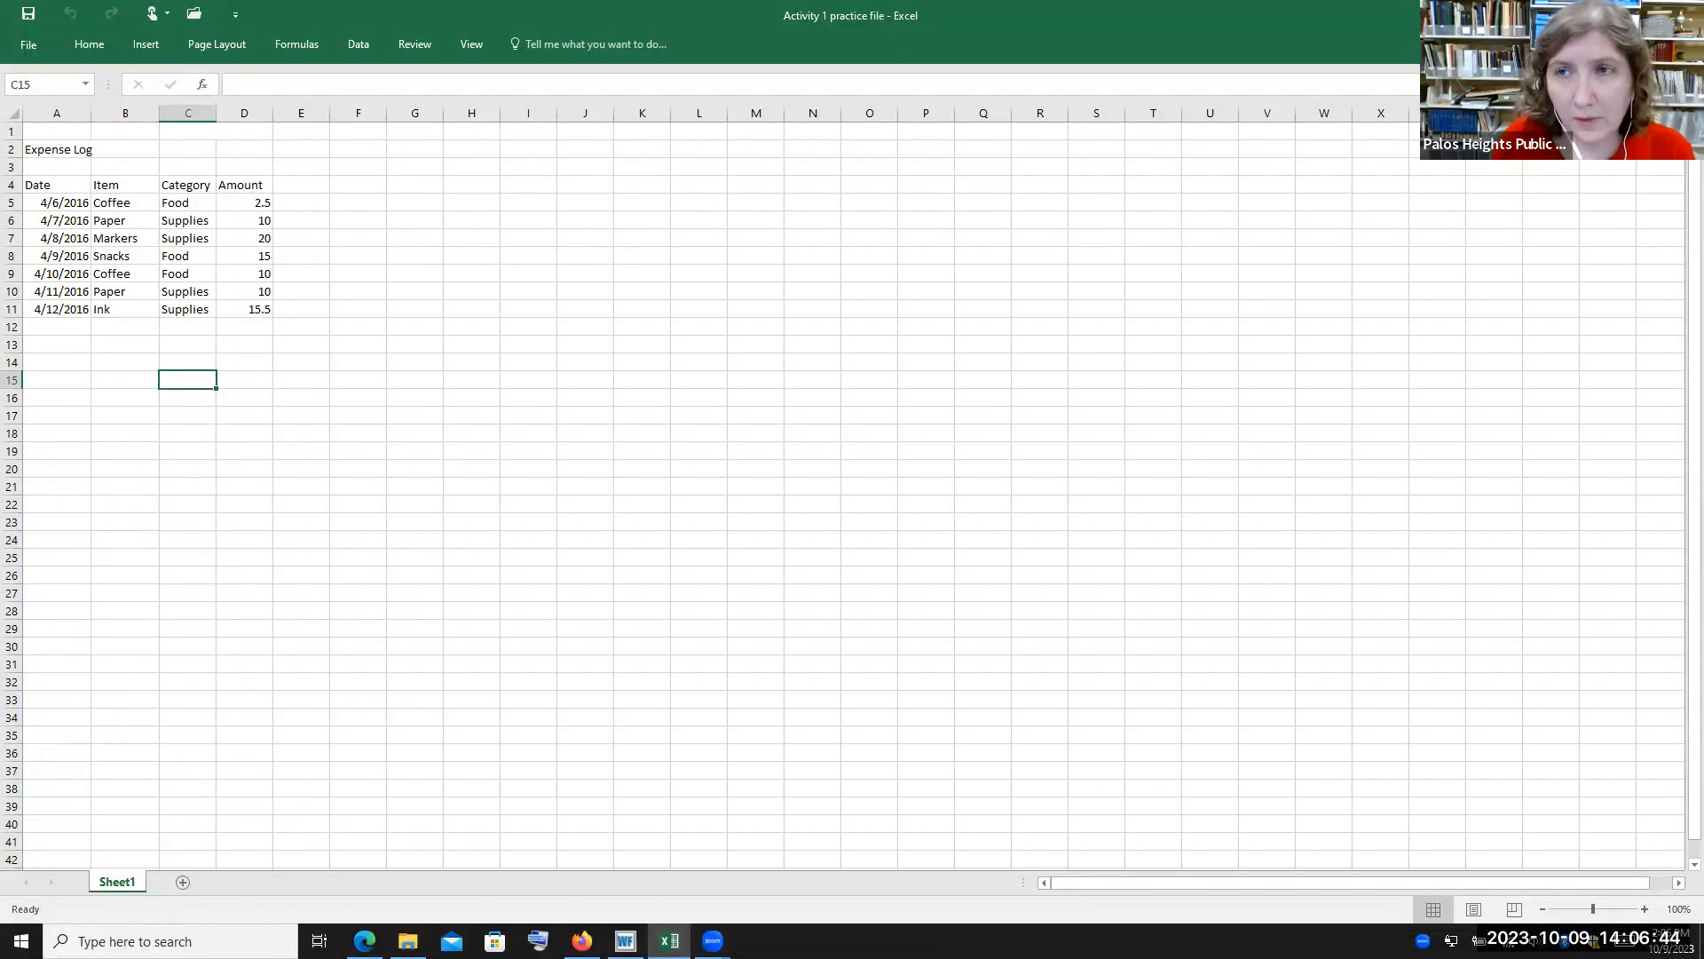
Restore the Excel window to a smaller size, move it to the top, and maximize it again
{"action": "left_click", "coordinate": [1642, 14]}
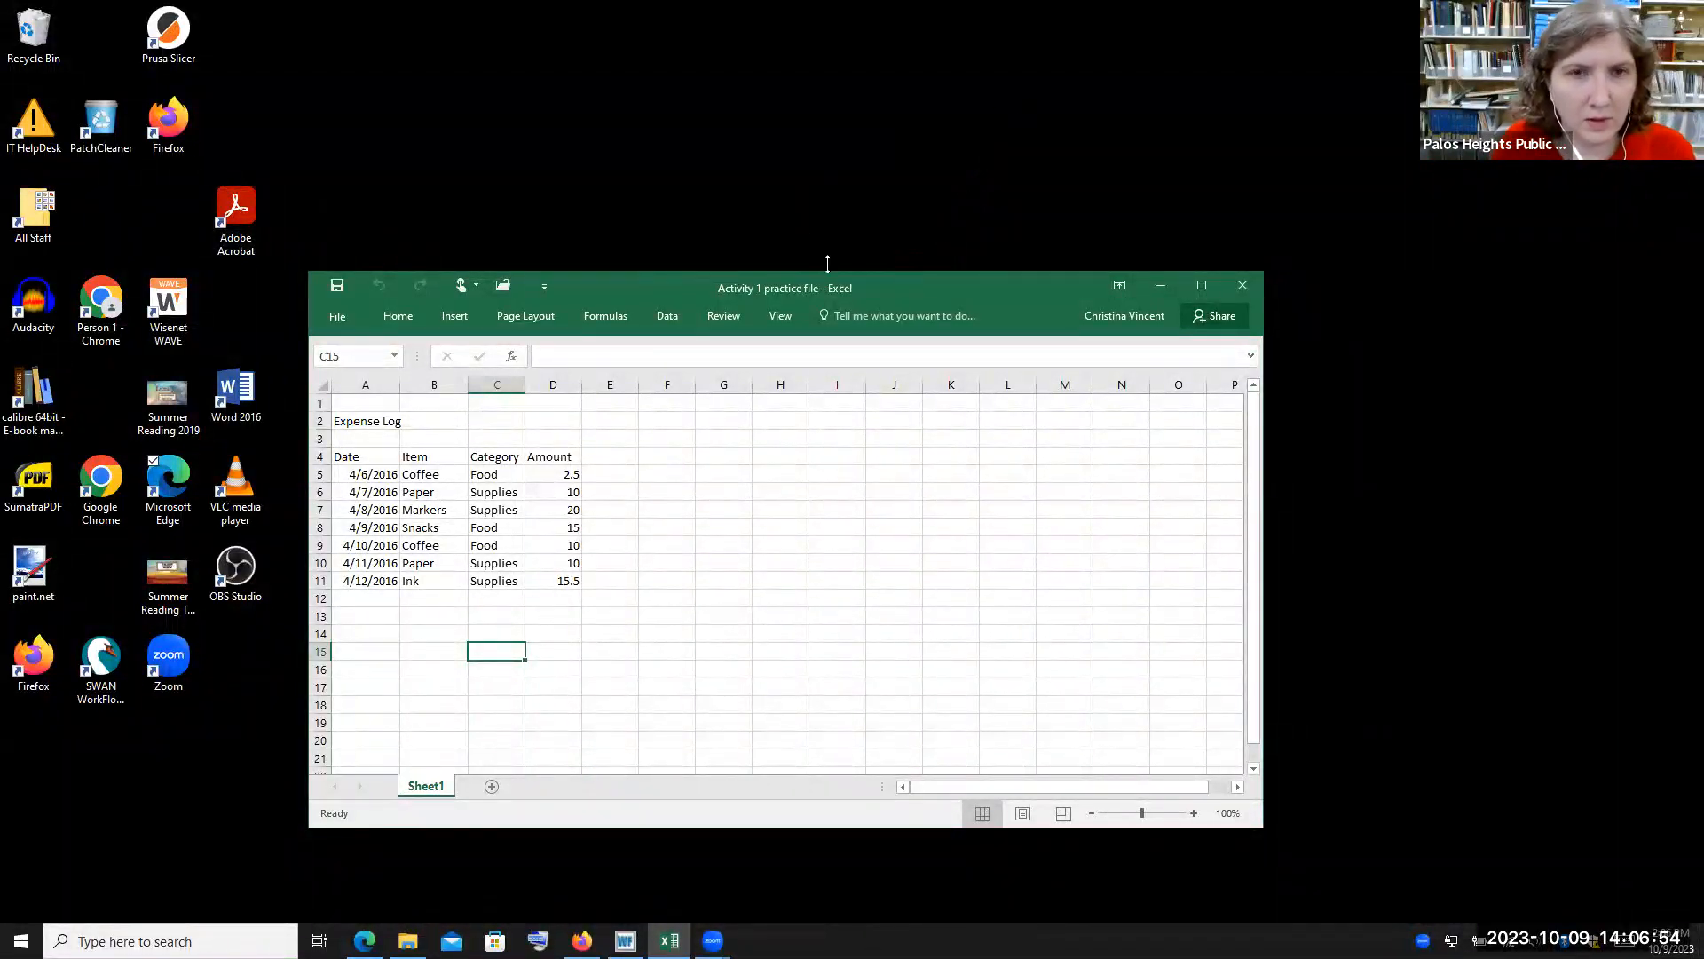
{"action": "left_click_drag", "start_coordinate": [880, 278], "coordinate": [595, 16]}
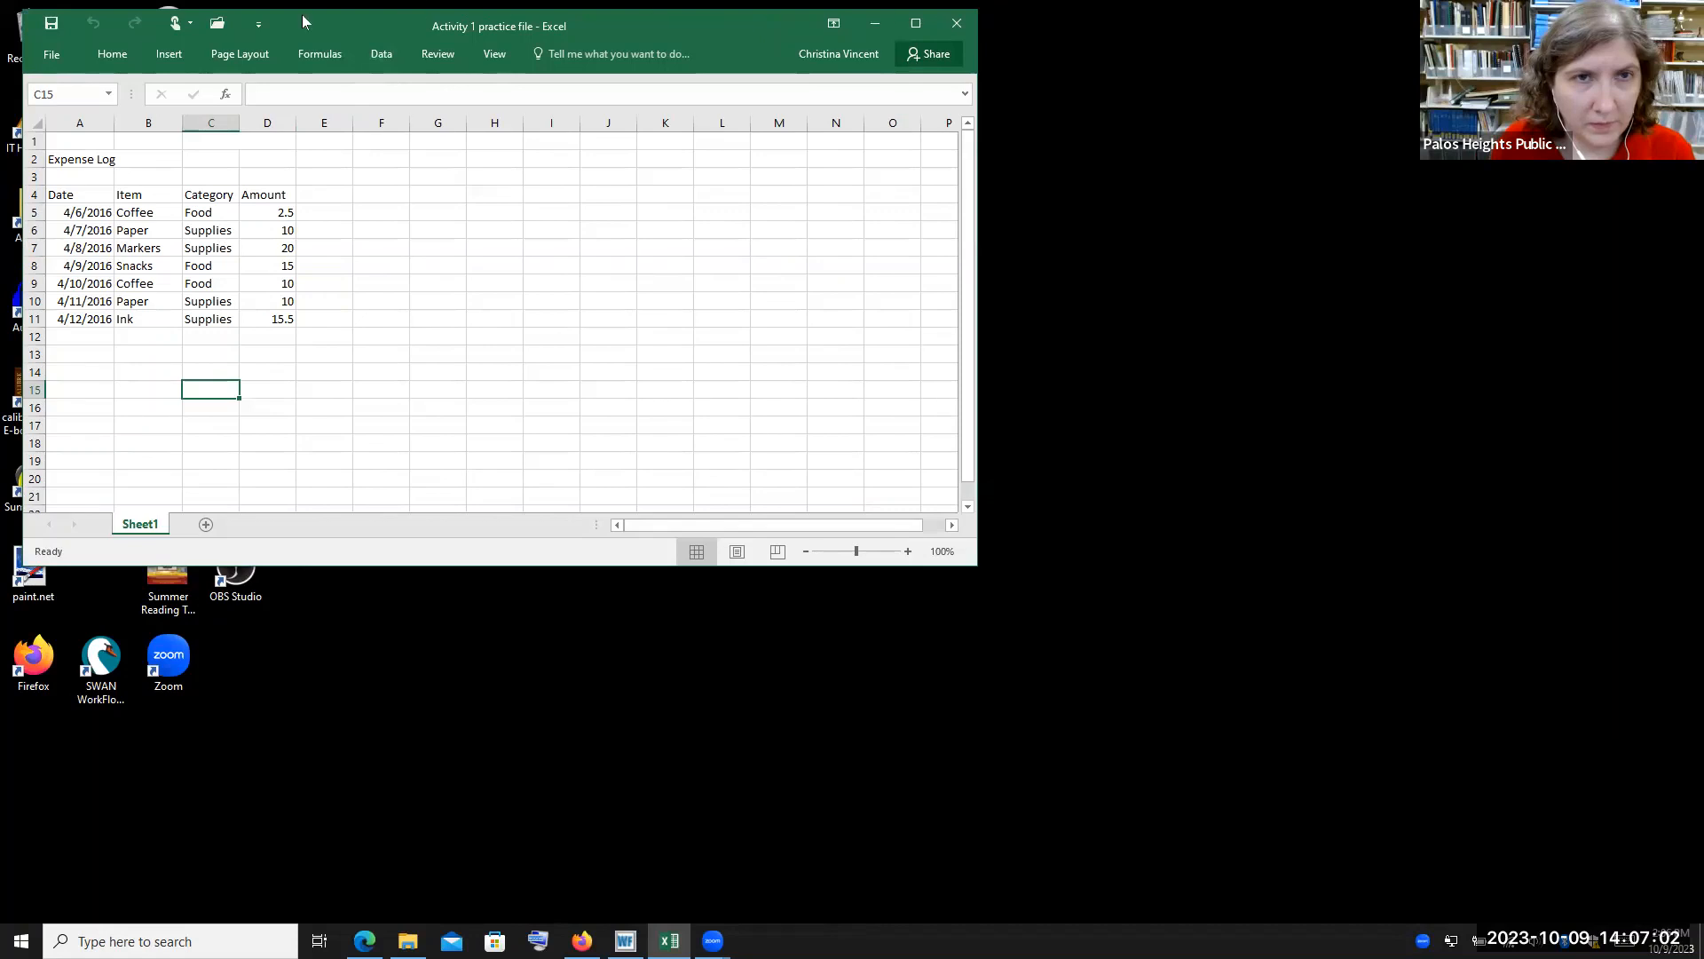
{"action": "left_click", "coordinate": [921, 25]}
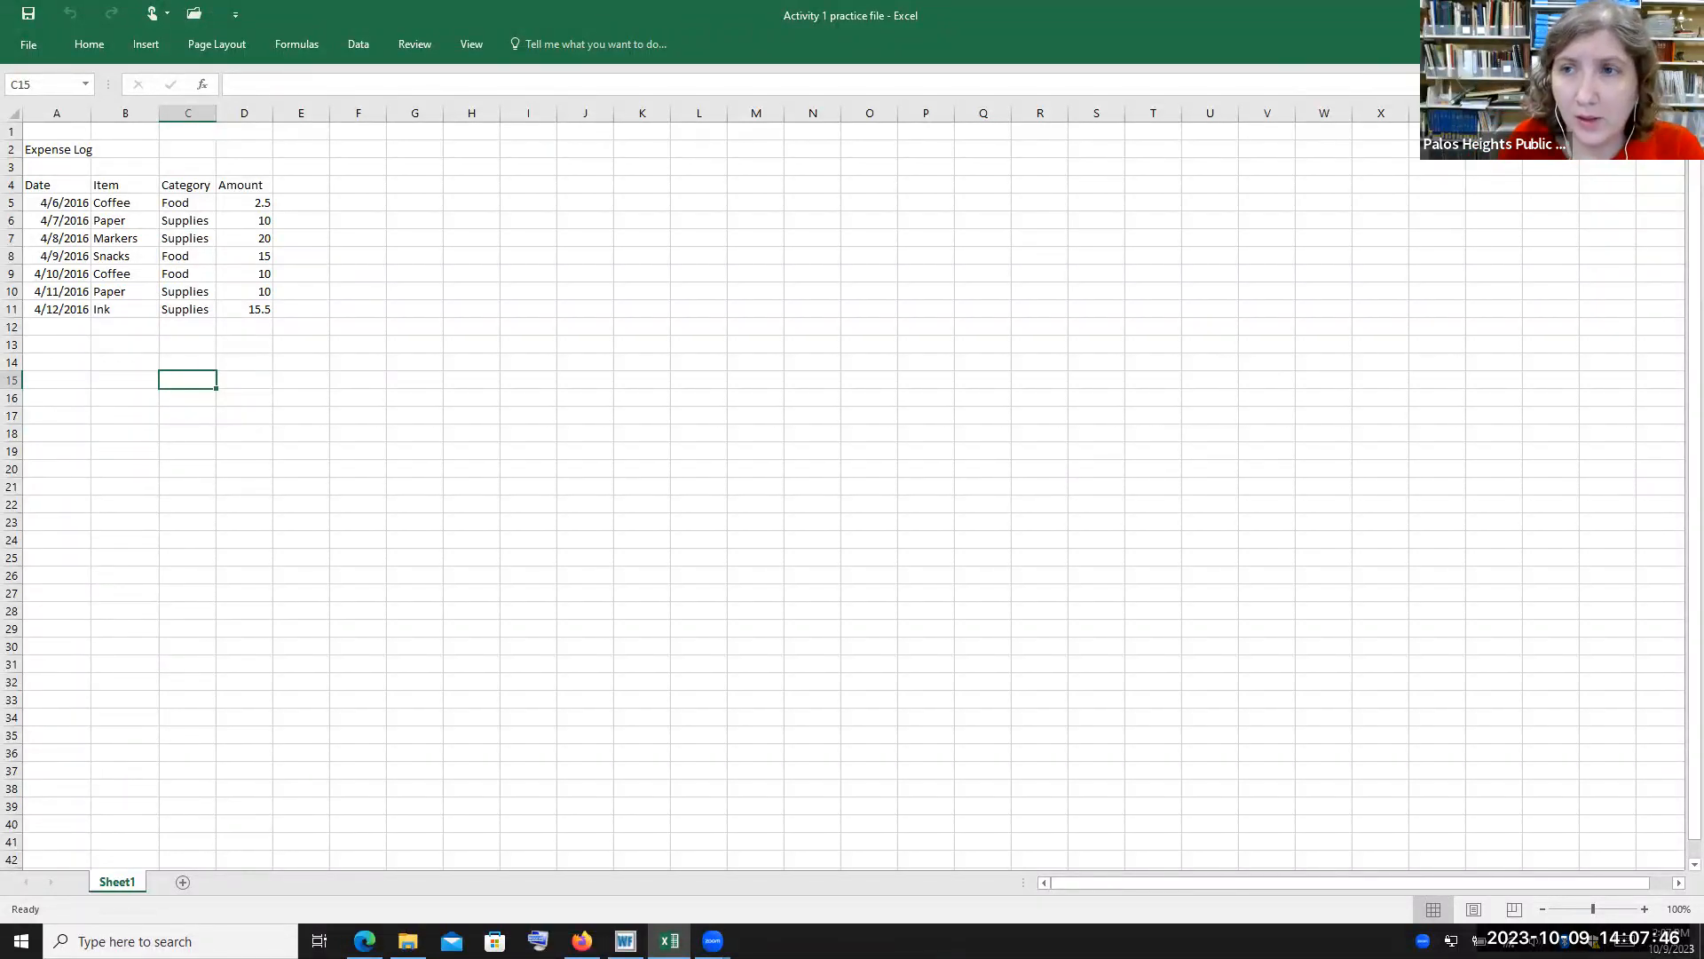
Browse the Share, Export, Publish and Account pages of the File backstage
{"action": "left_click", "coordinate": [1663, 45]}
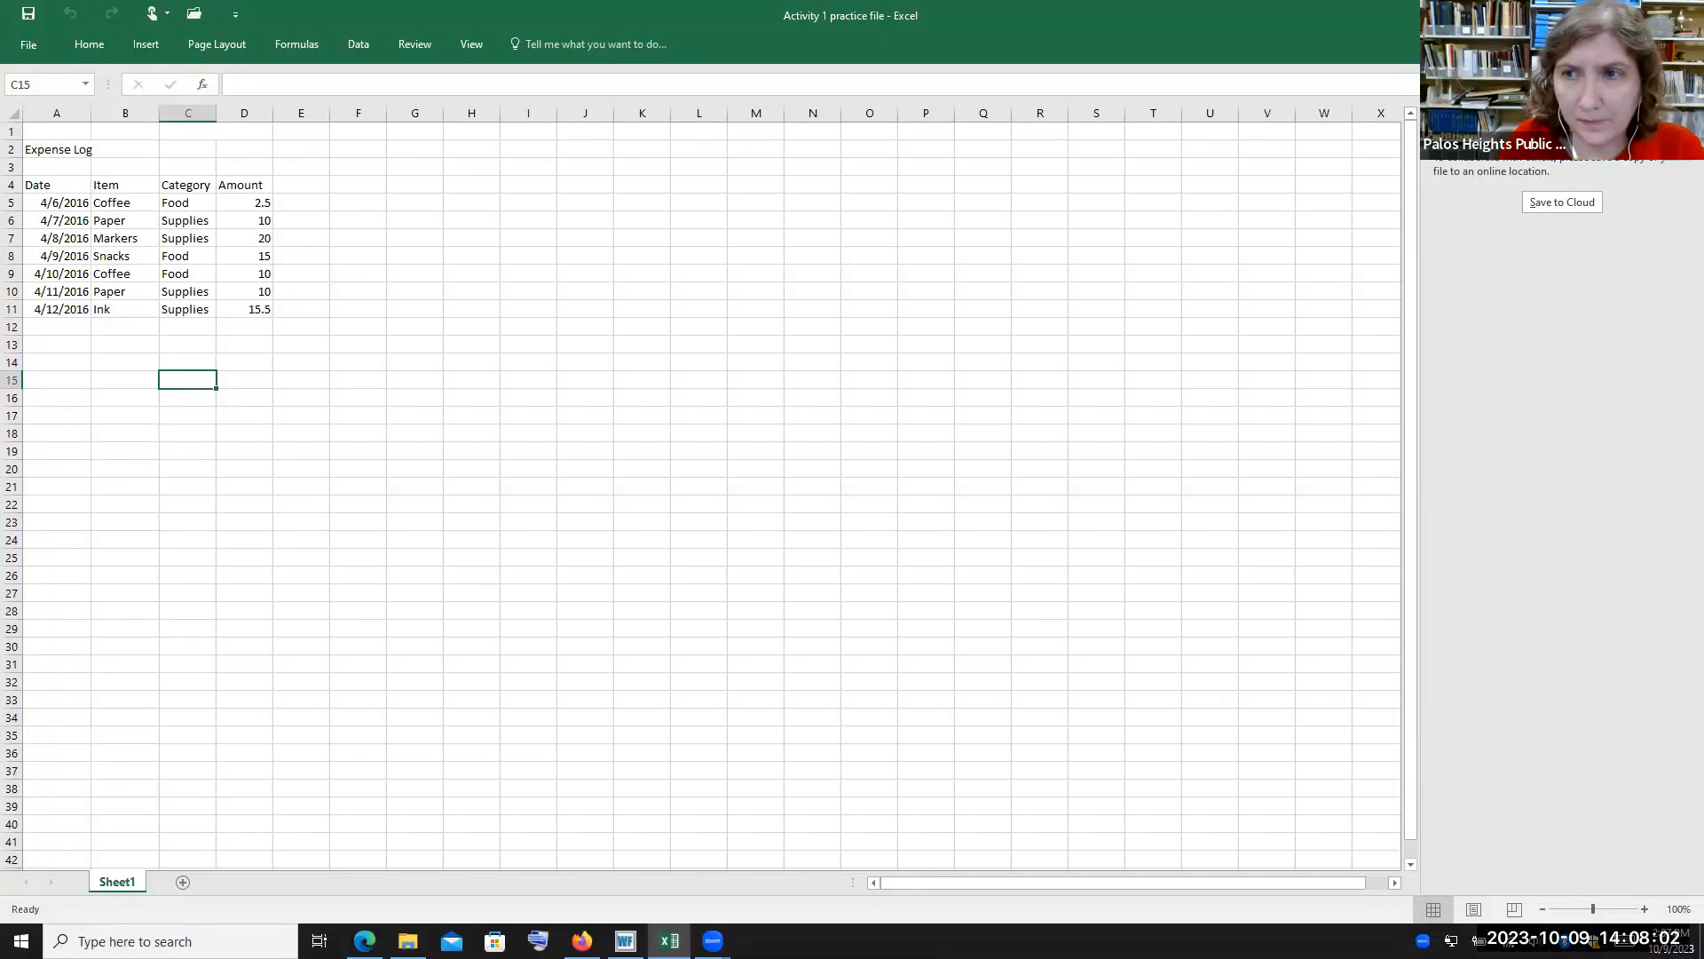
{"action": "left_click", "coordinate": [1687, 119]}
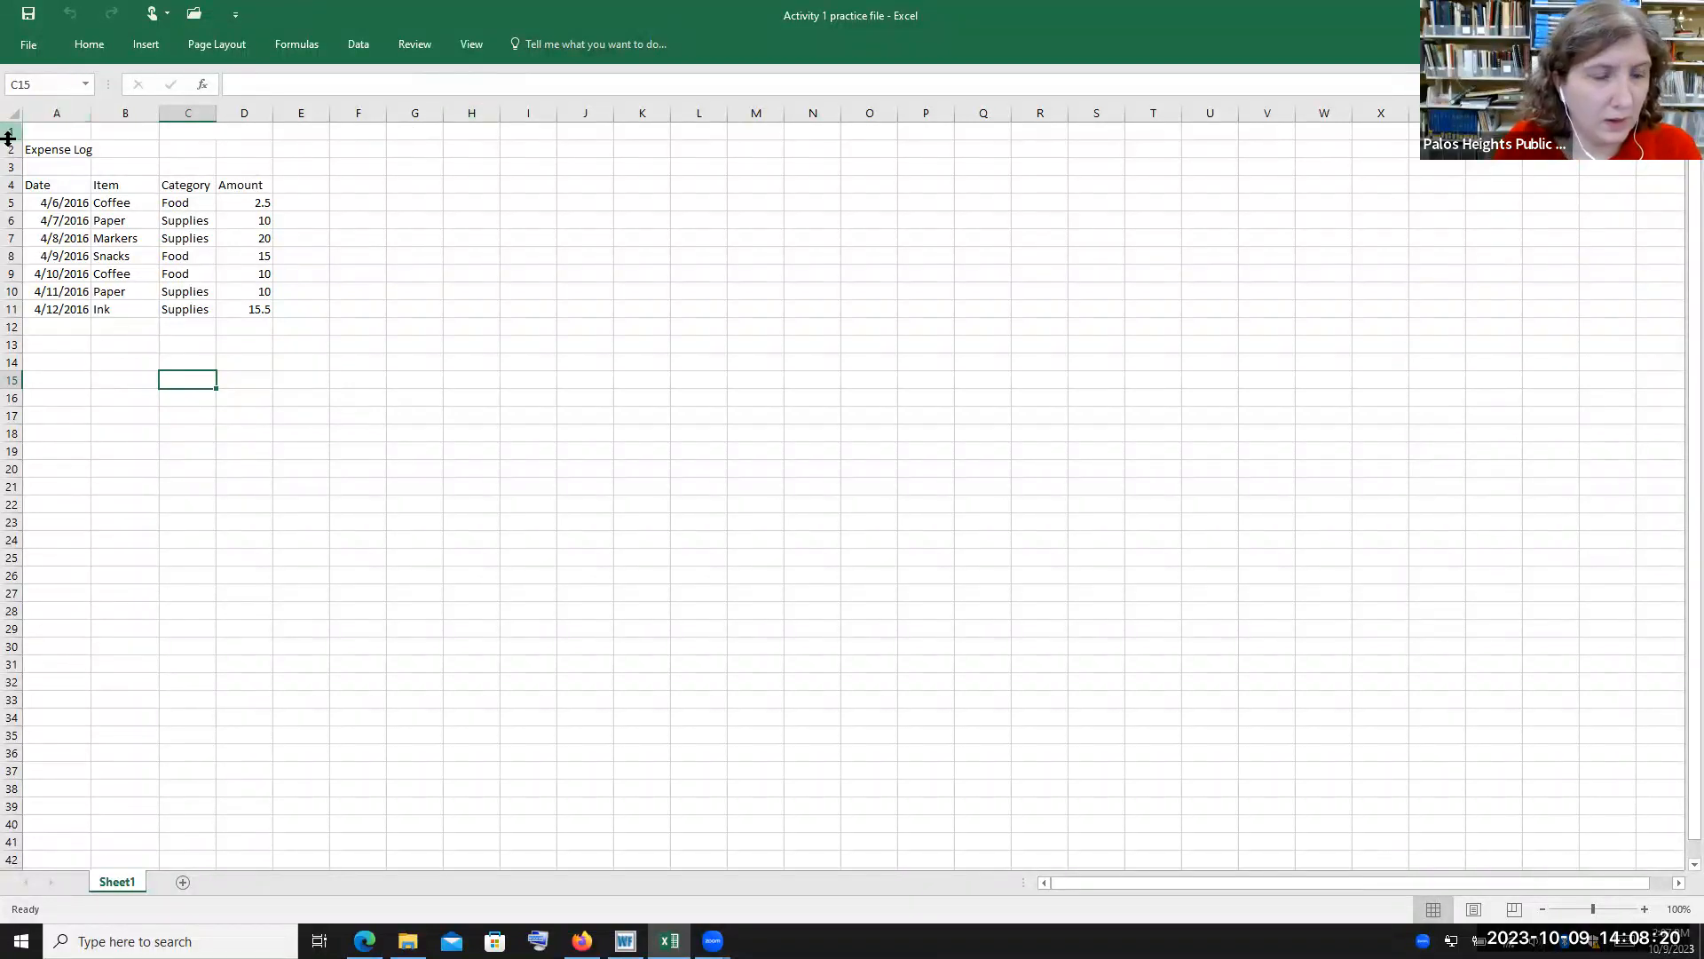
{"action": "left_click", "coordinate": [40, 46]}
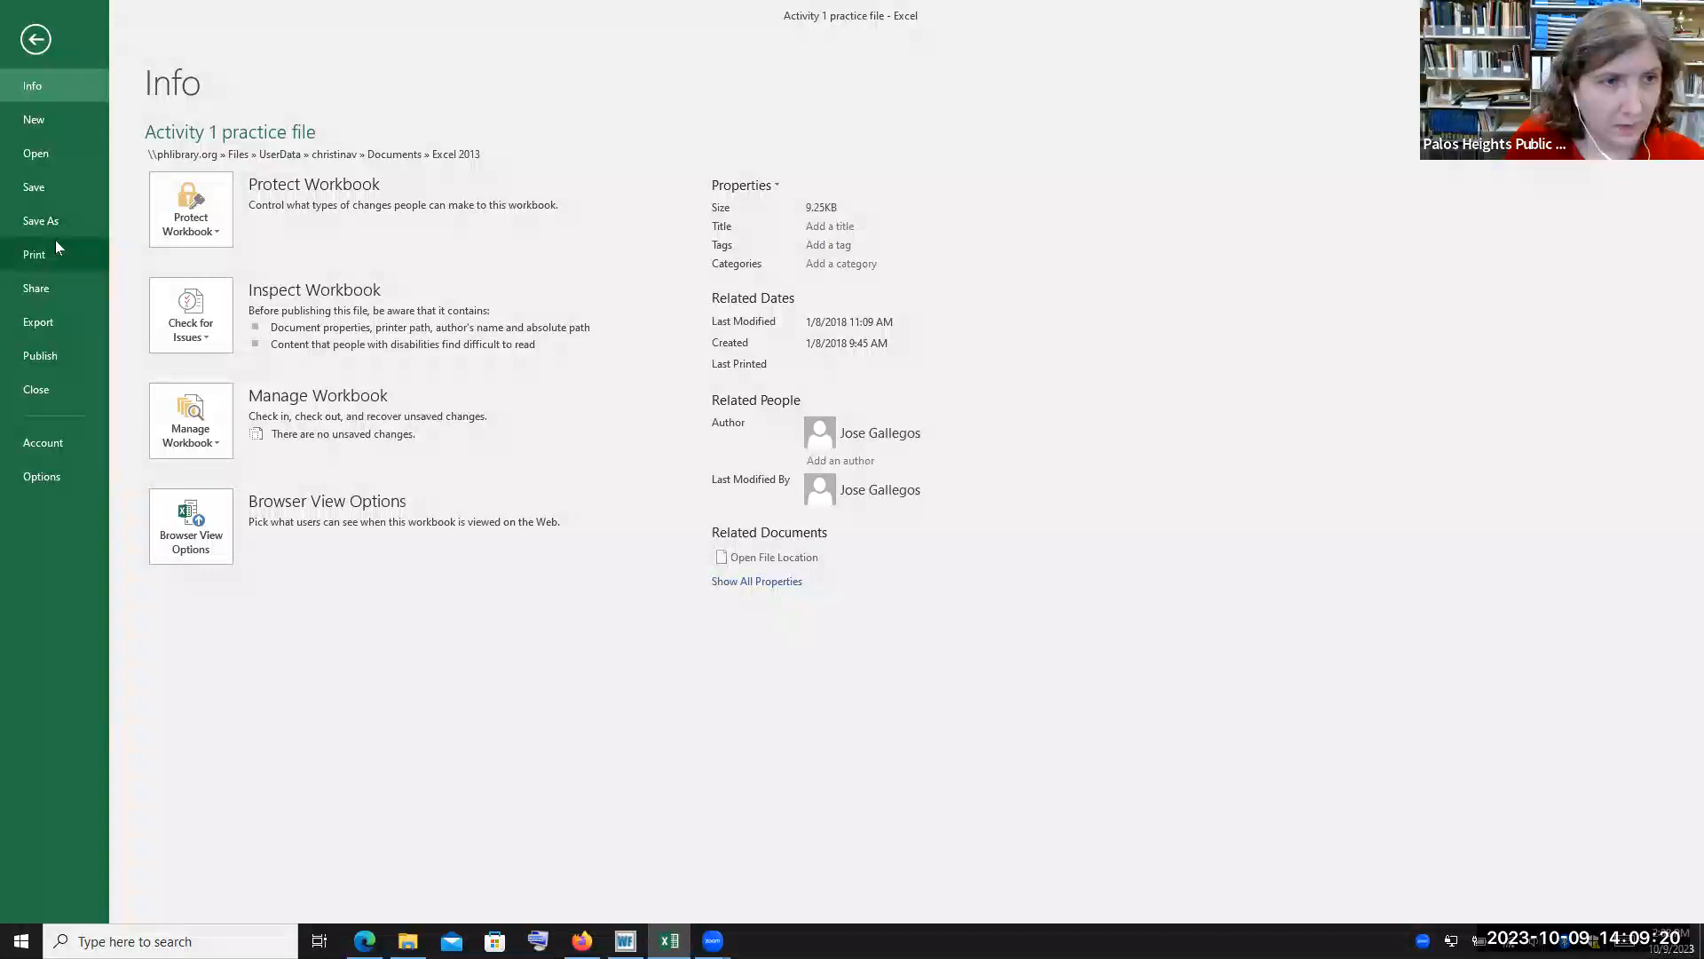
{"action": "left_click", "coordinate": [57, 288]}
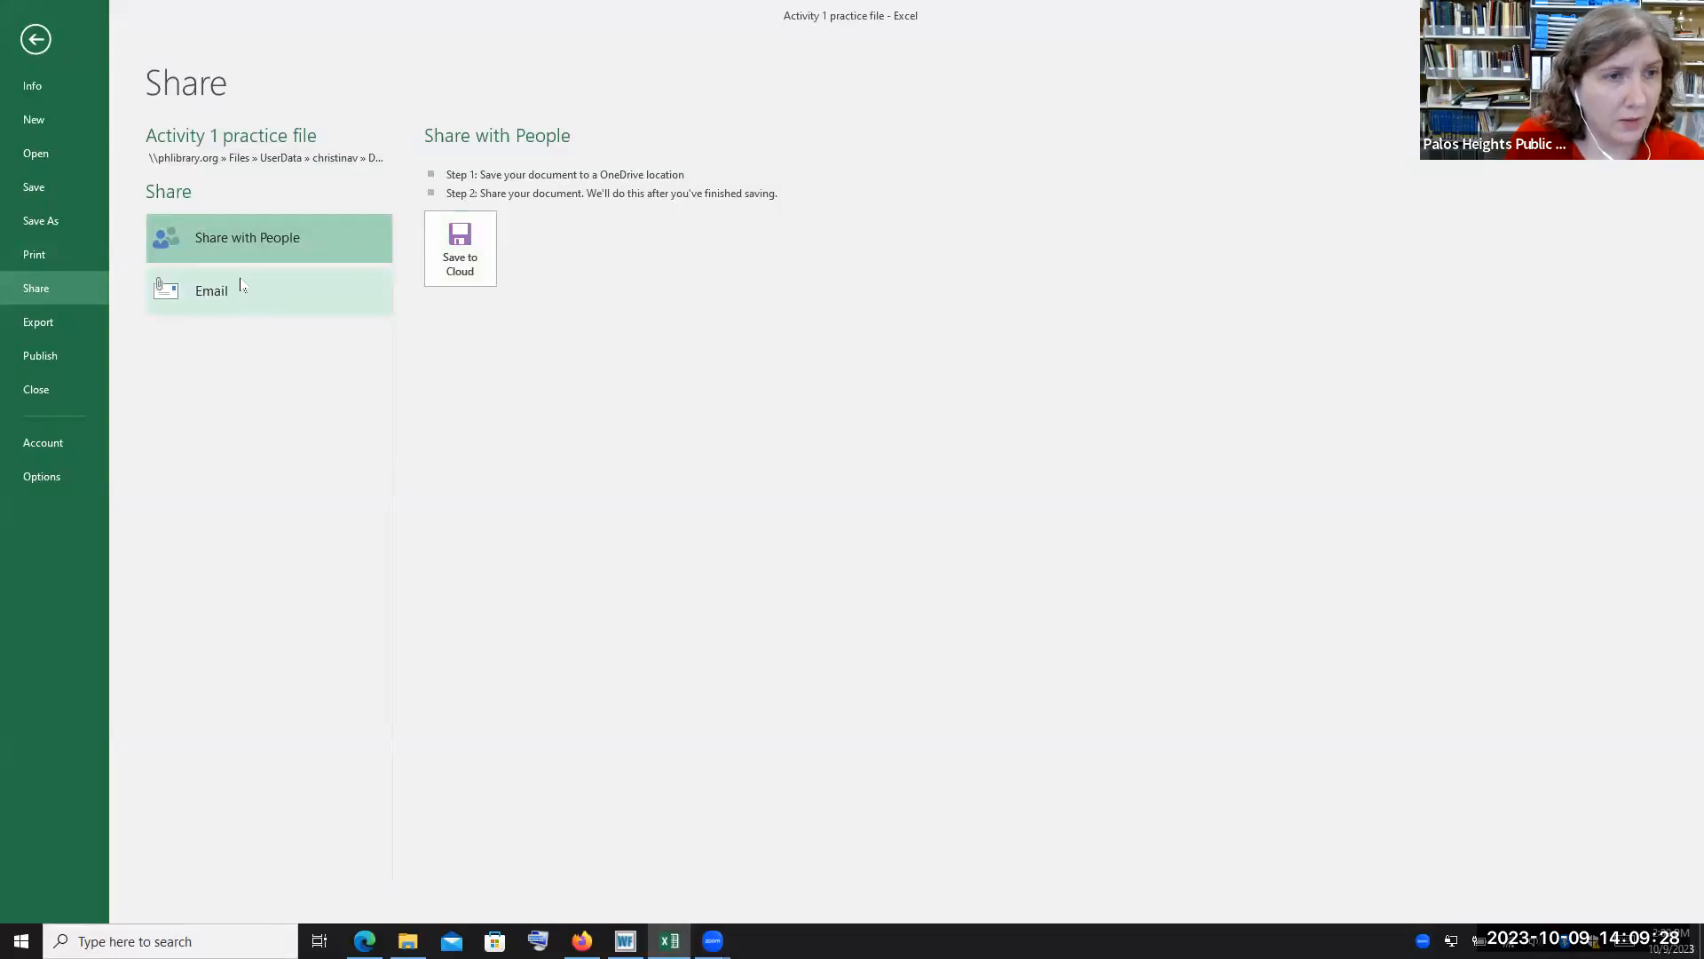
{"action": "left_click", "coordinate": [41, 324]}
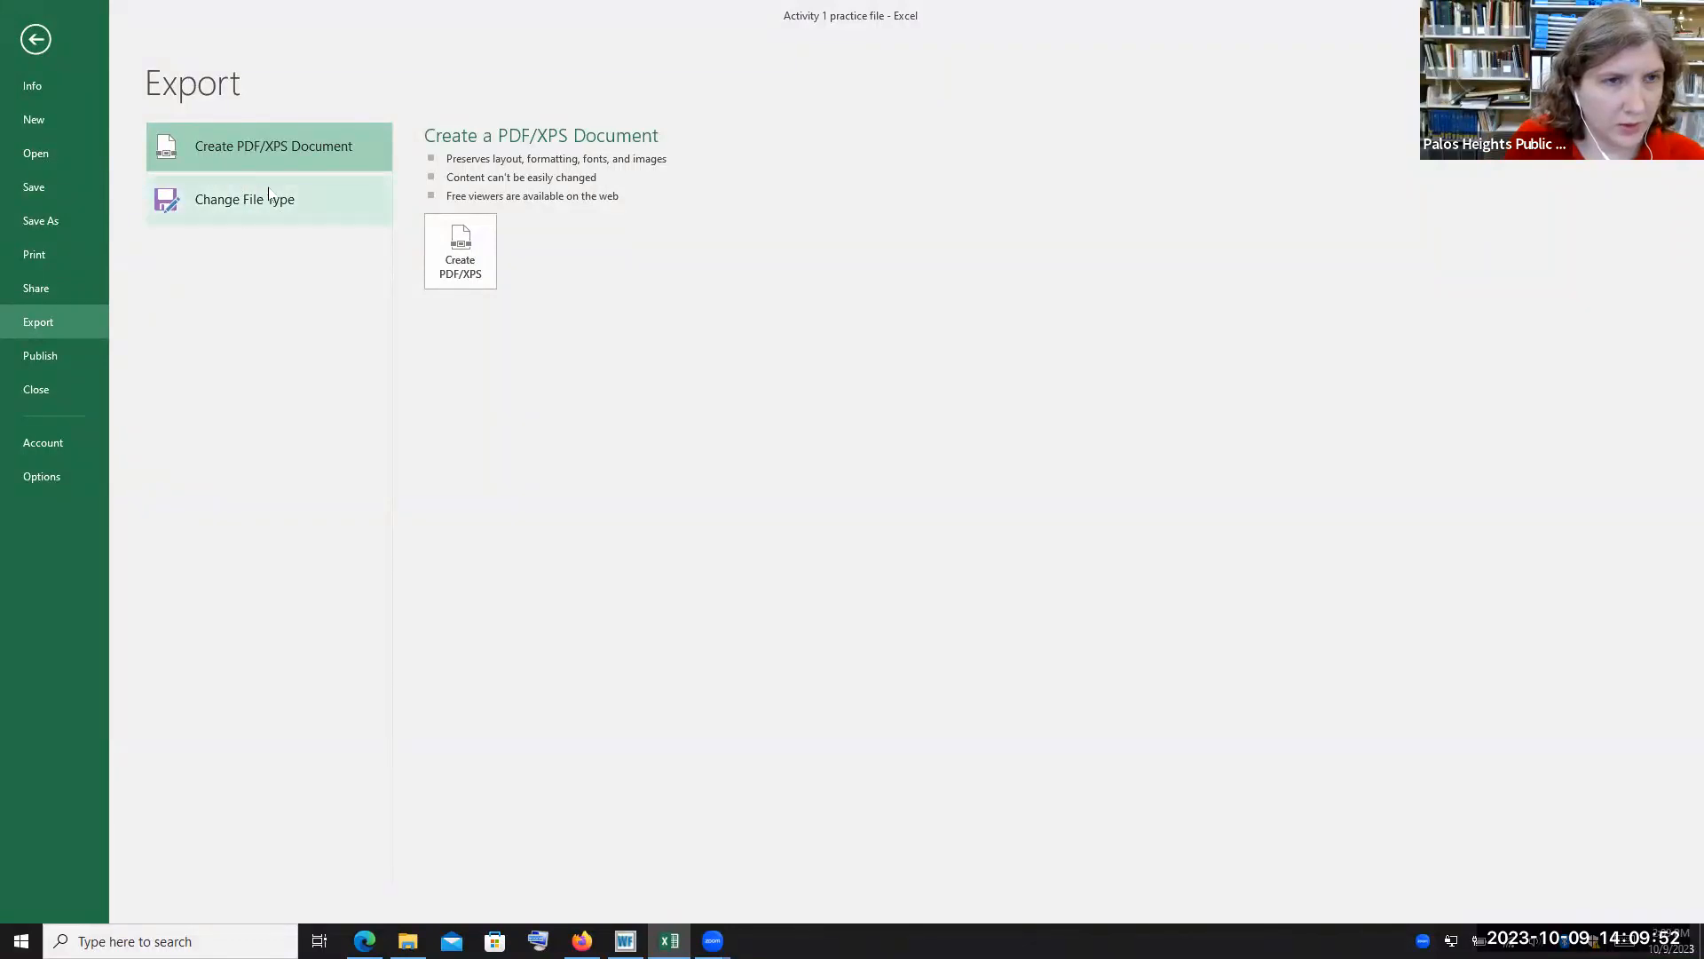
{"action": "left_click", "coordinate": [69, 360]}
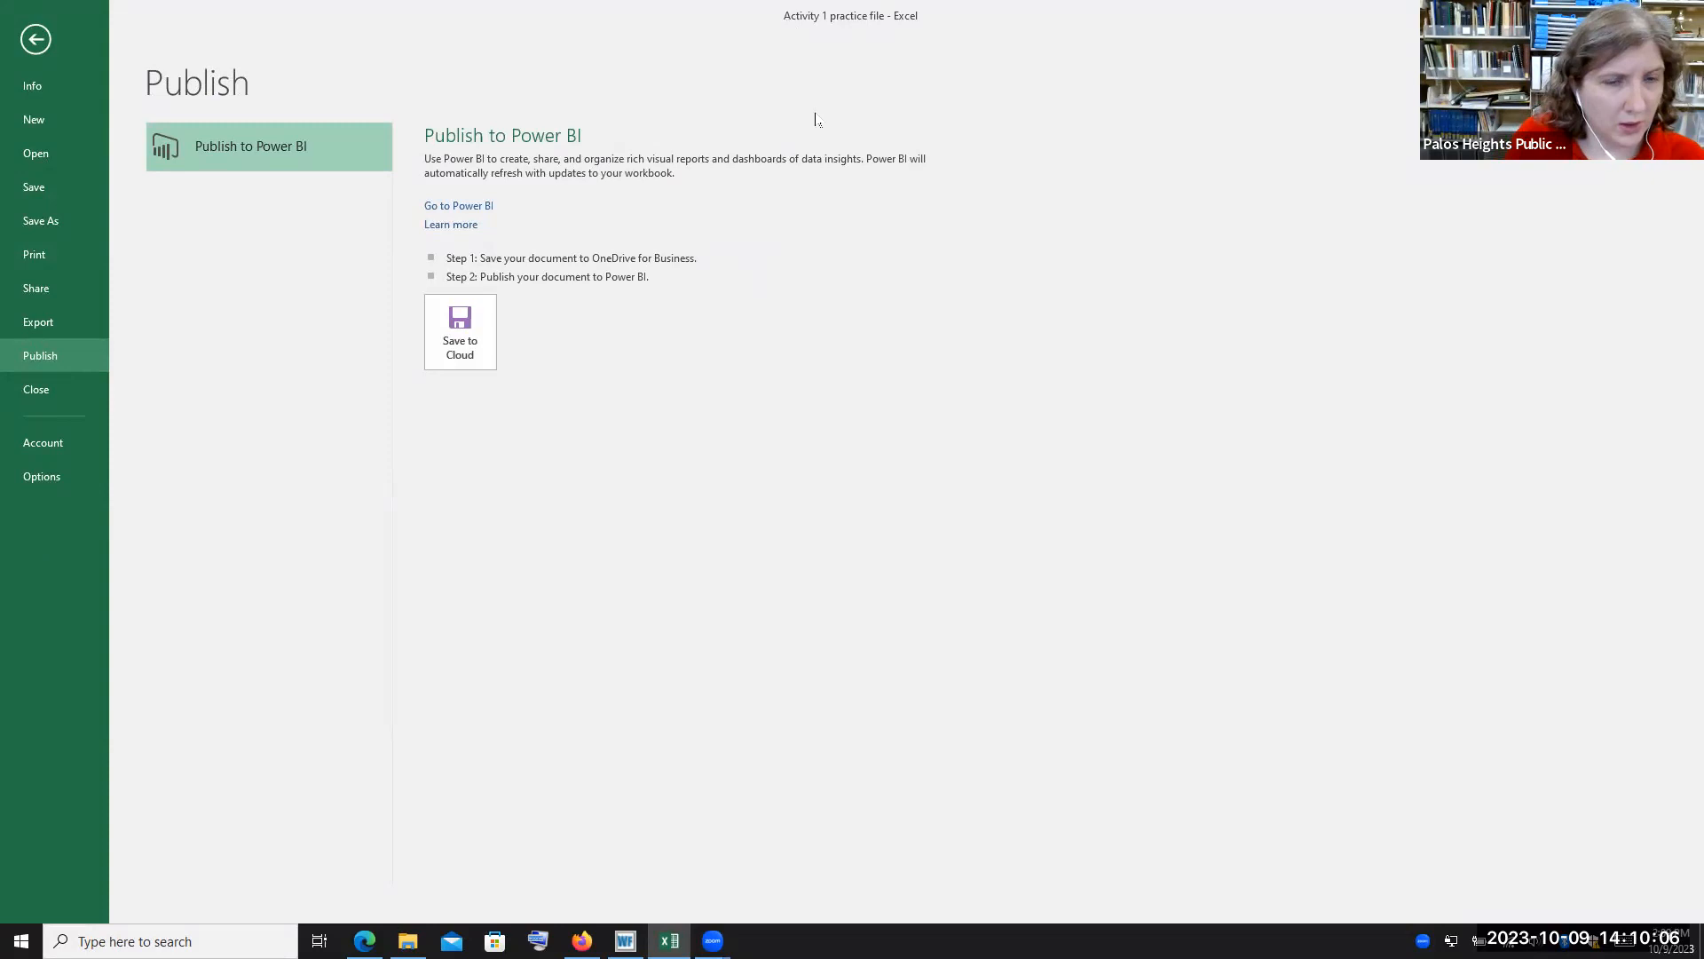
{"action": "left_click", "coordinate": [80, 444]}
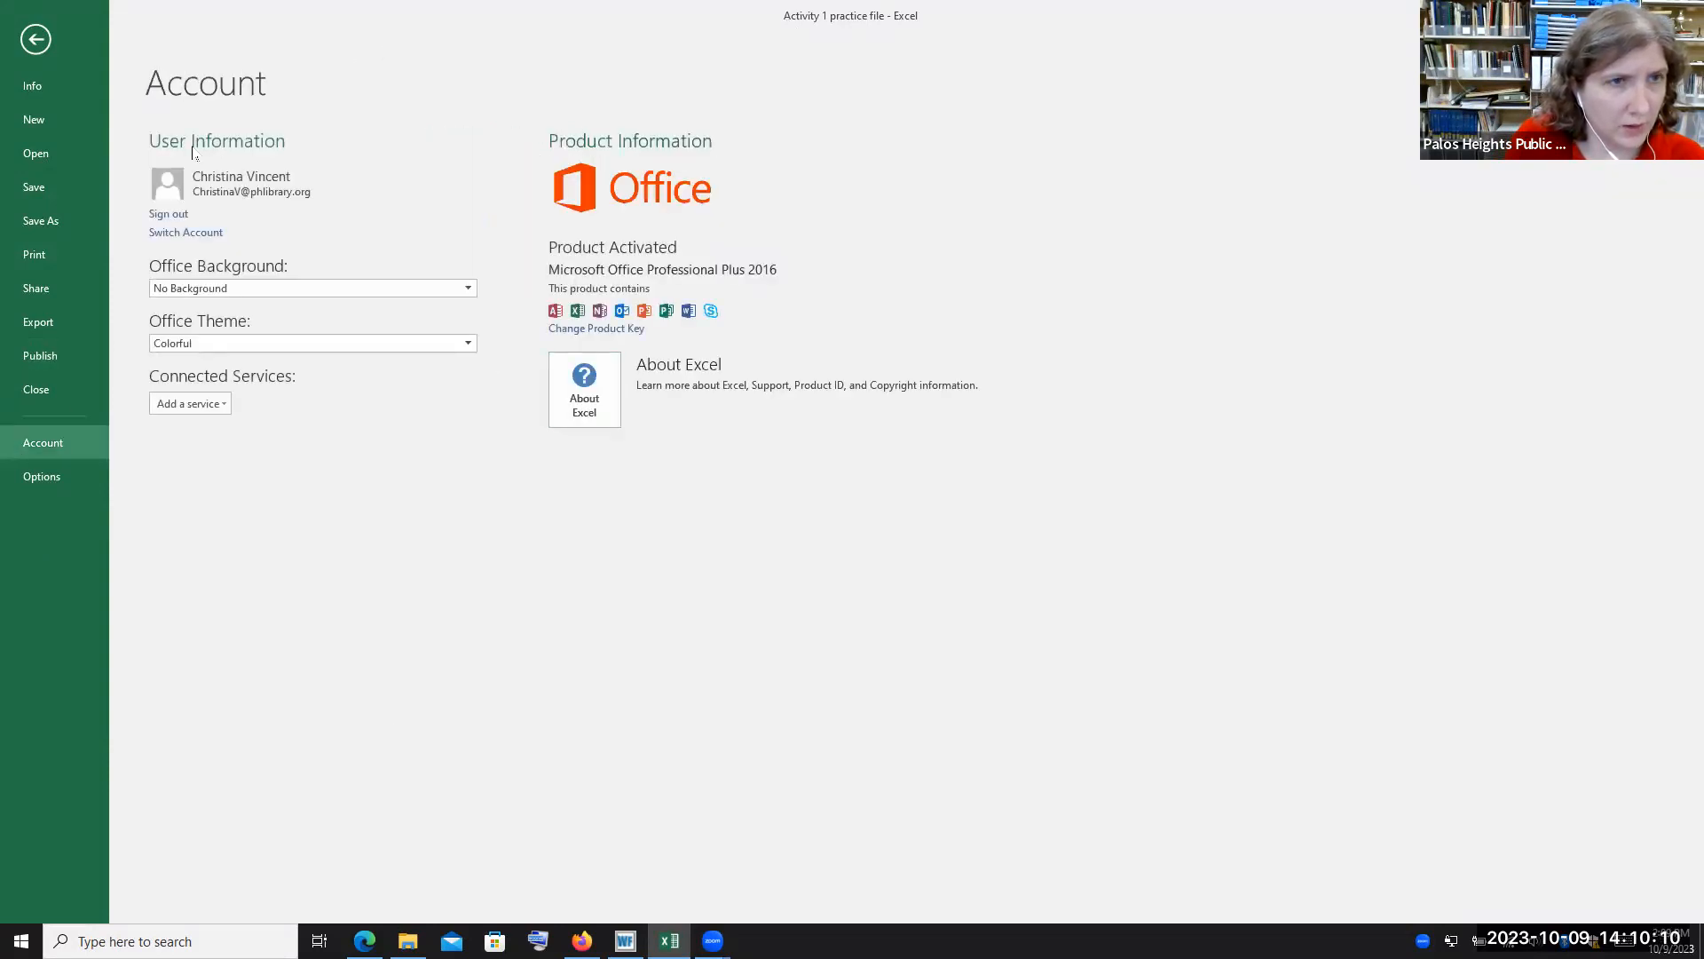
Open Excel Options, close it, and return from the File backstage to the worksheet
{"action": "left_click", "coordinate": [70, 489]}
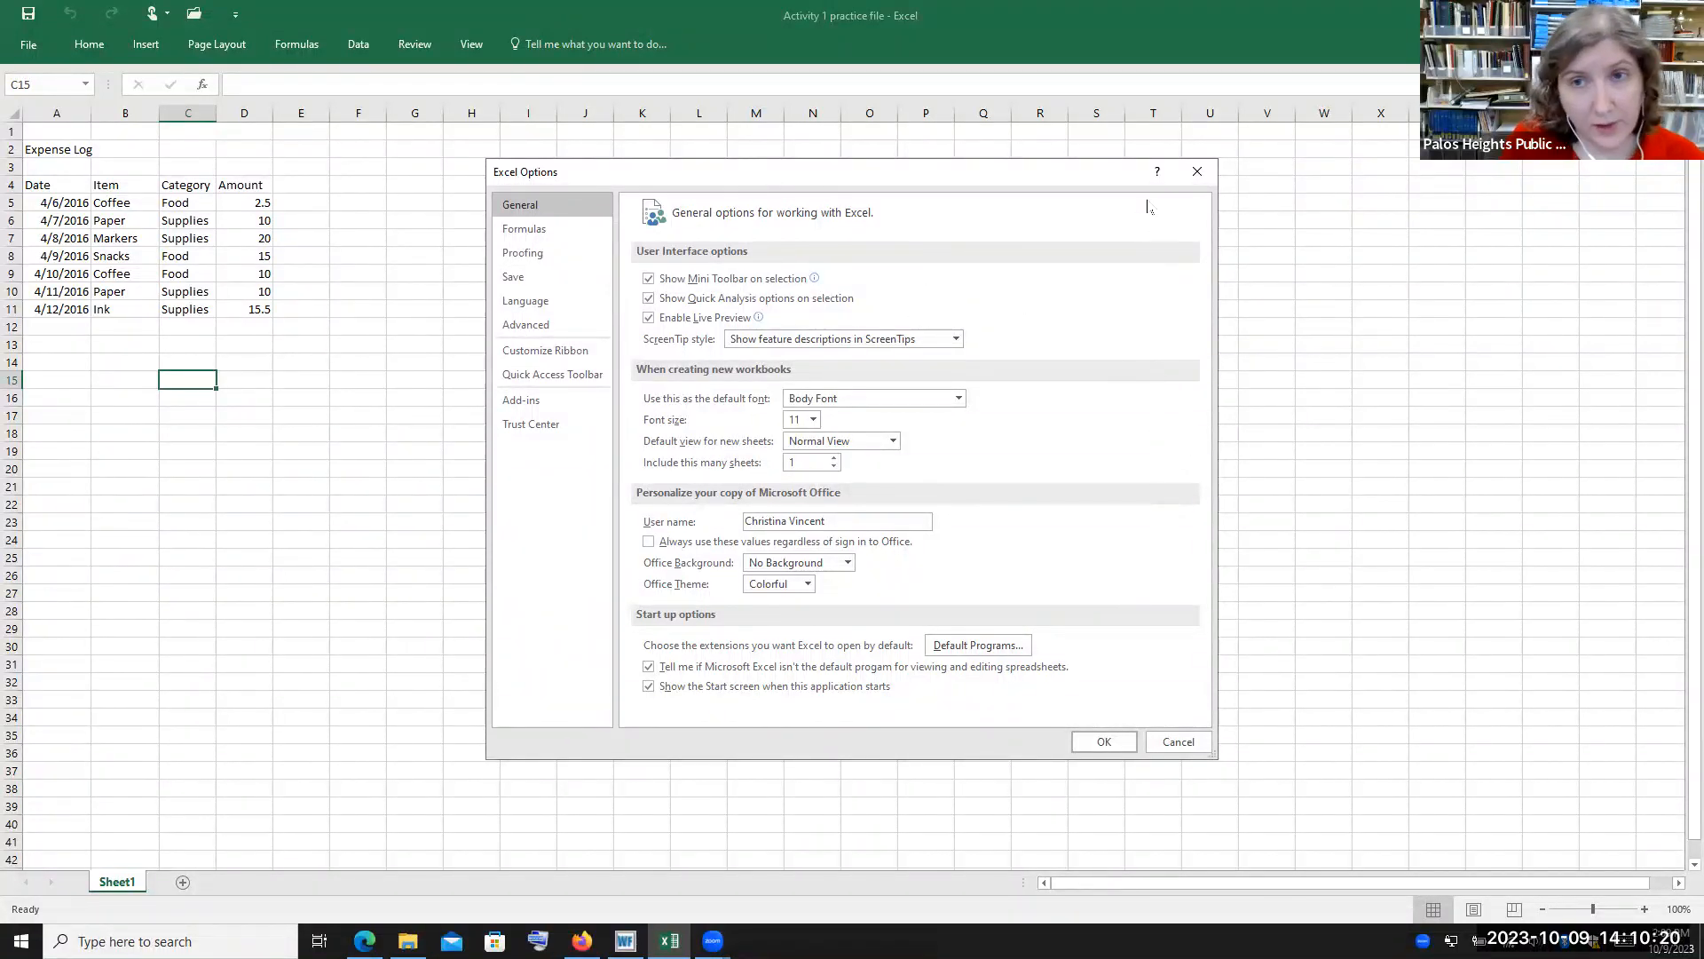
{"action": "left_click", "coordinate": [1198, 171]}
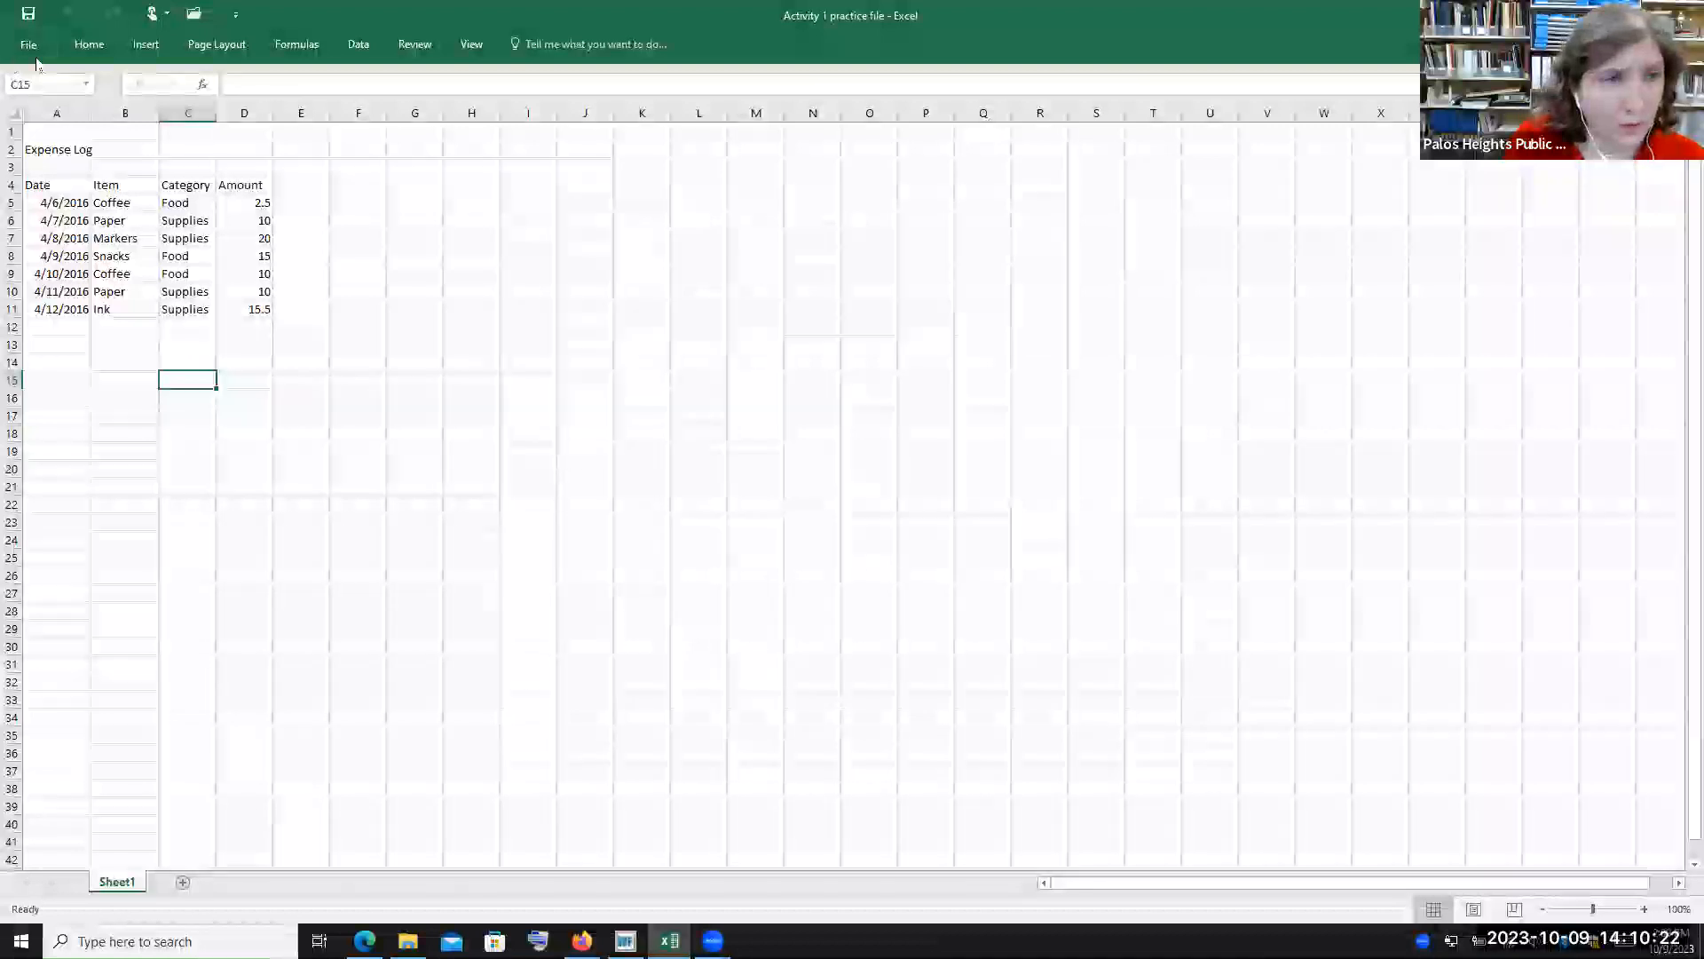
{"action": "left_click", "coordinate": [29, 44]}
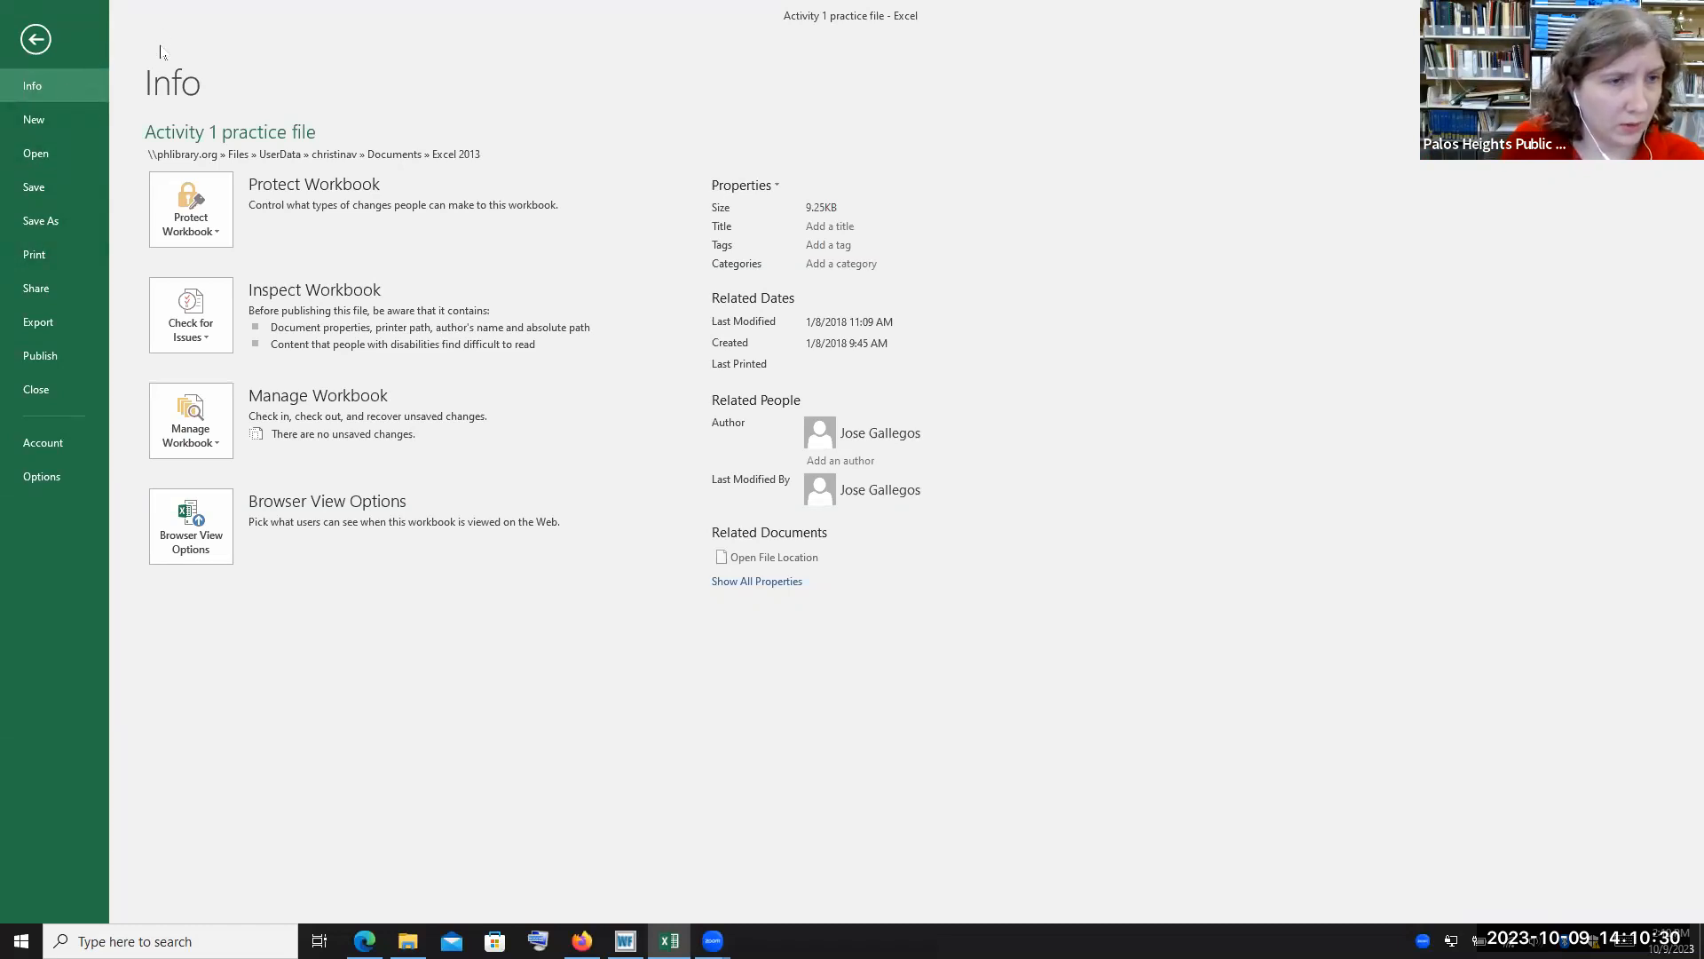
{"action": "left_click", "coordinate": [37, 39]}
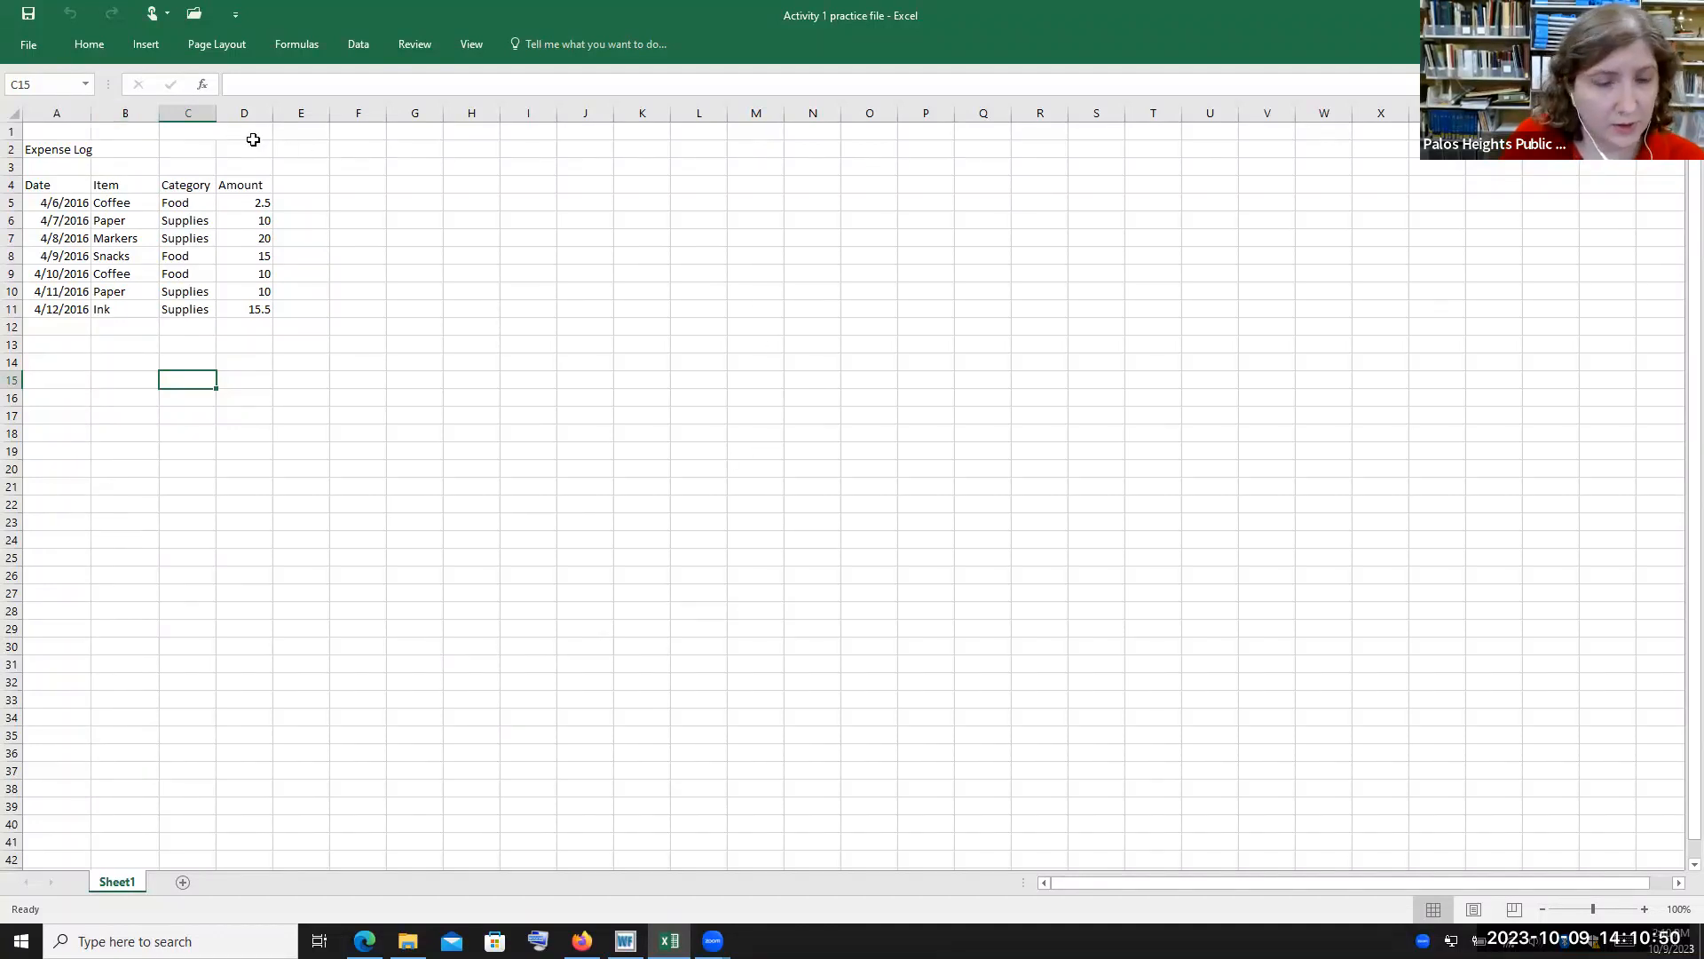
Apply the Check Cell style to cell C15 and undo it
{"action": "left_click", "coordinate": [86, 47]}
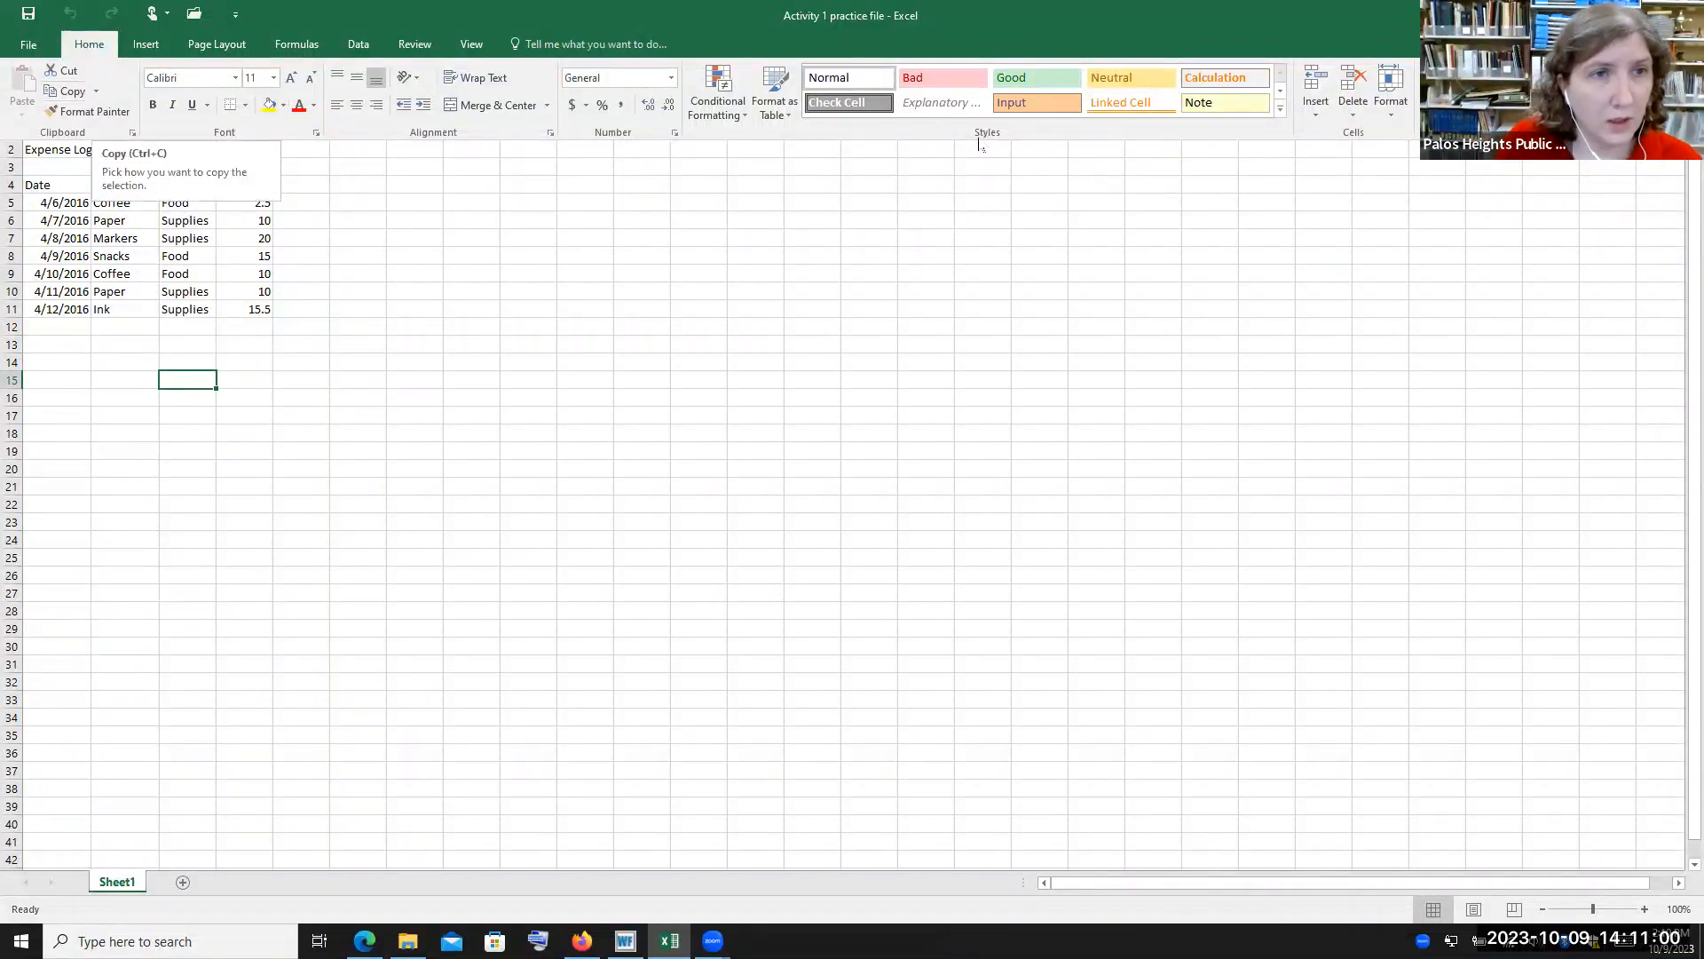
{"action": "key", "text": "Escape"}
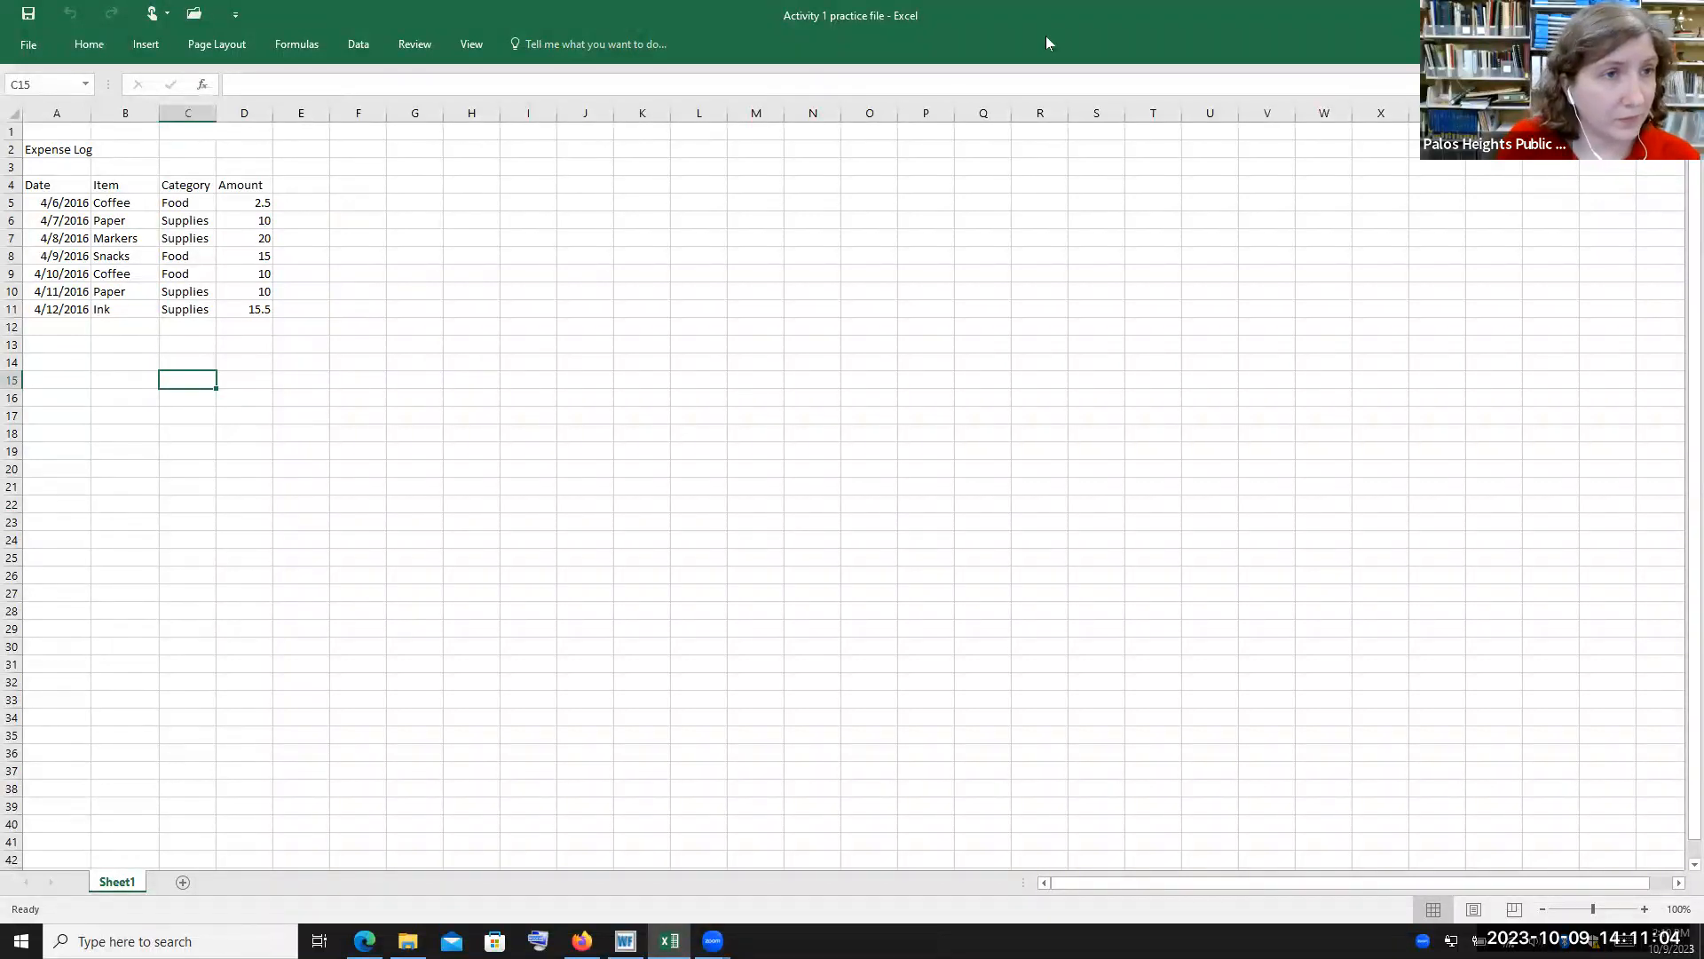
{"action": "left_click", "coordinate": [89, 43]}
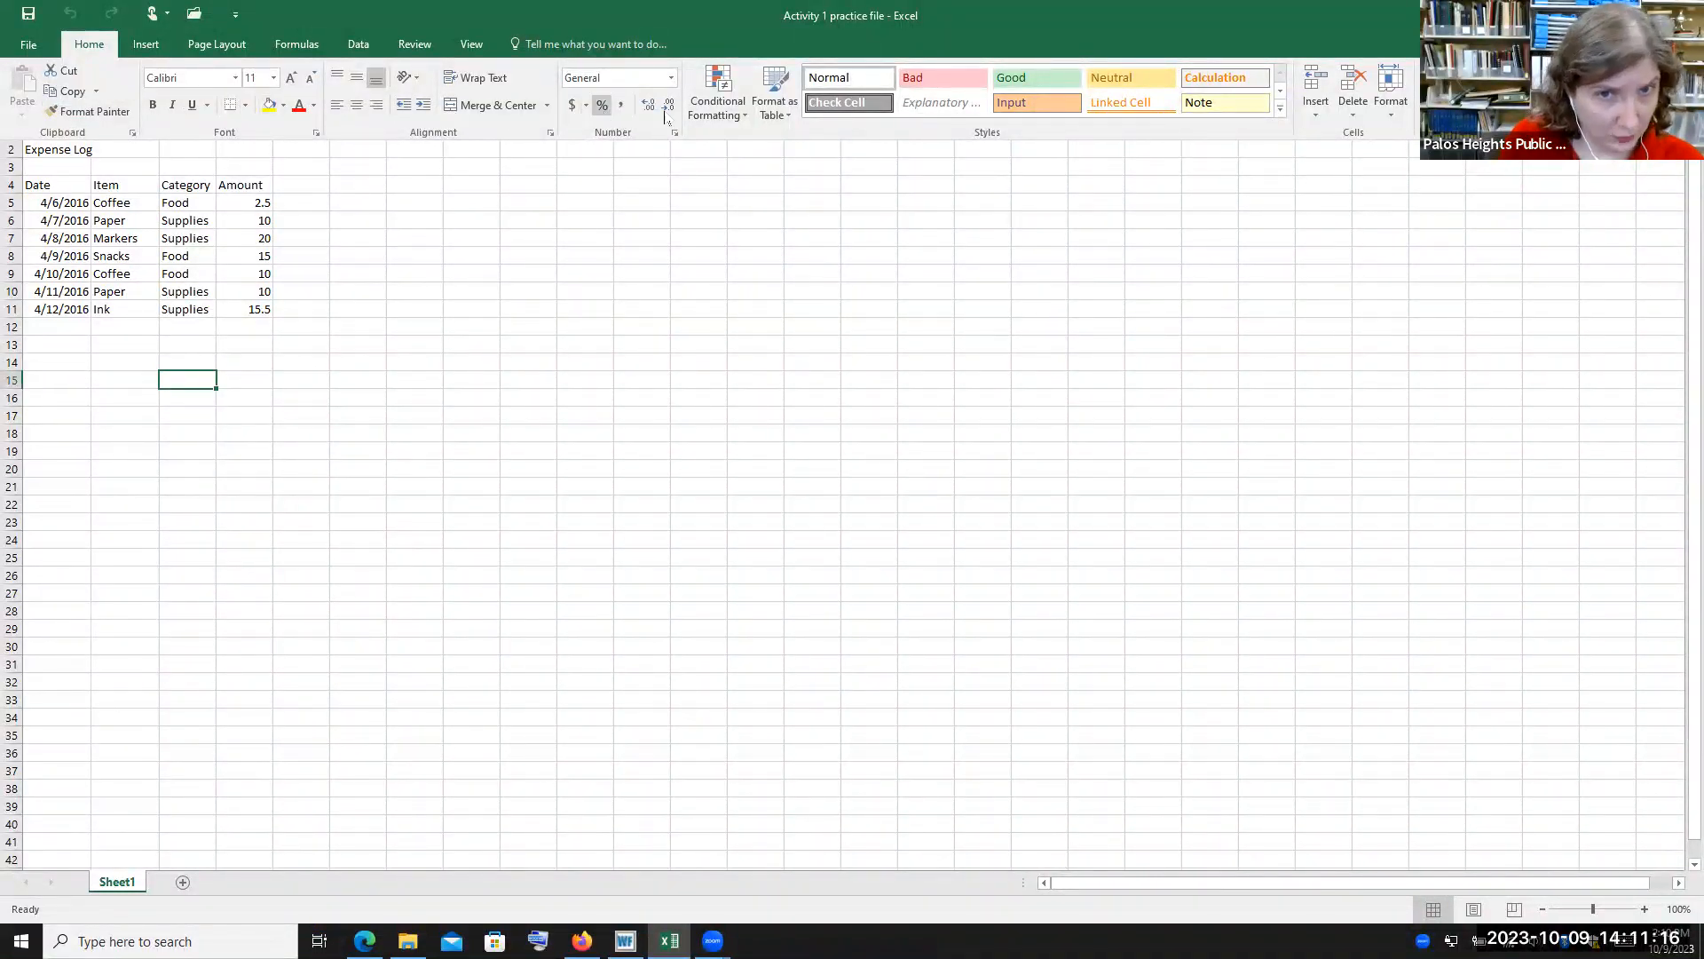
{"action": "left_click", "coordinate": [830, 104]}
{"action": "key", "text": "ctrl+z"}
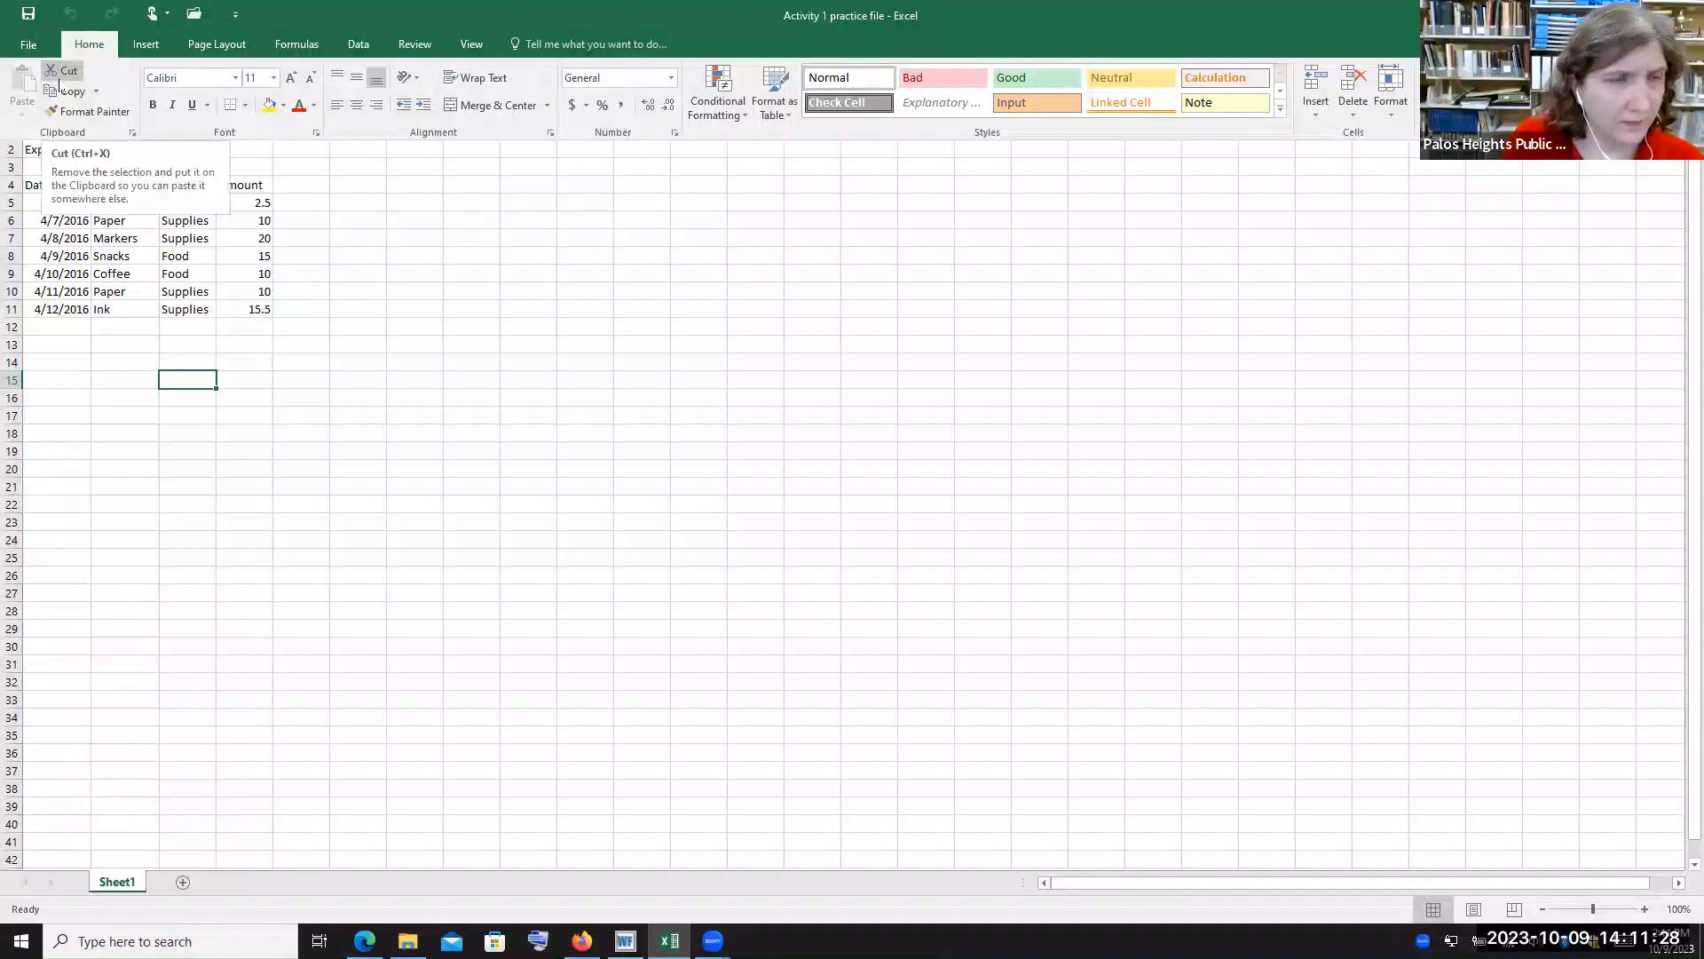
Open the font list to look through the available fonts, then close it without changing the font
{"action": "left_click", "coordinate": [235, 78]}
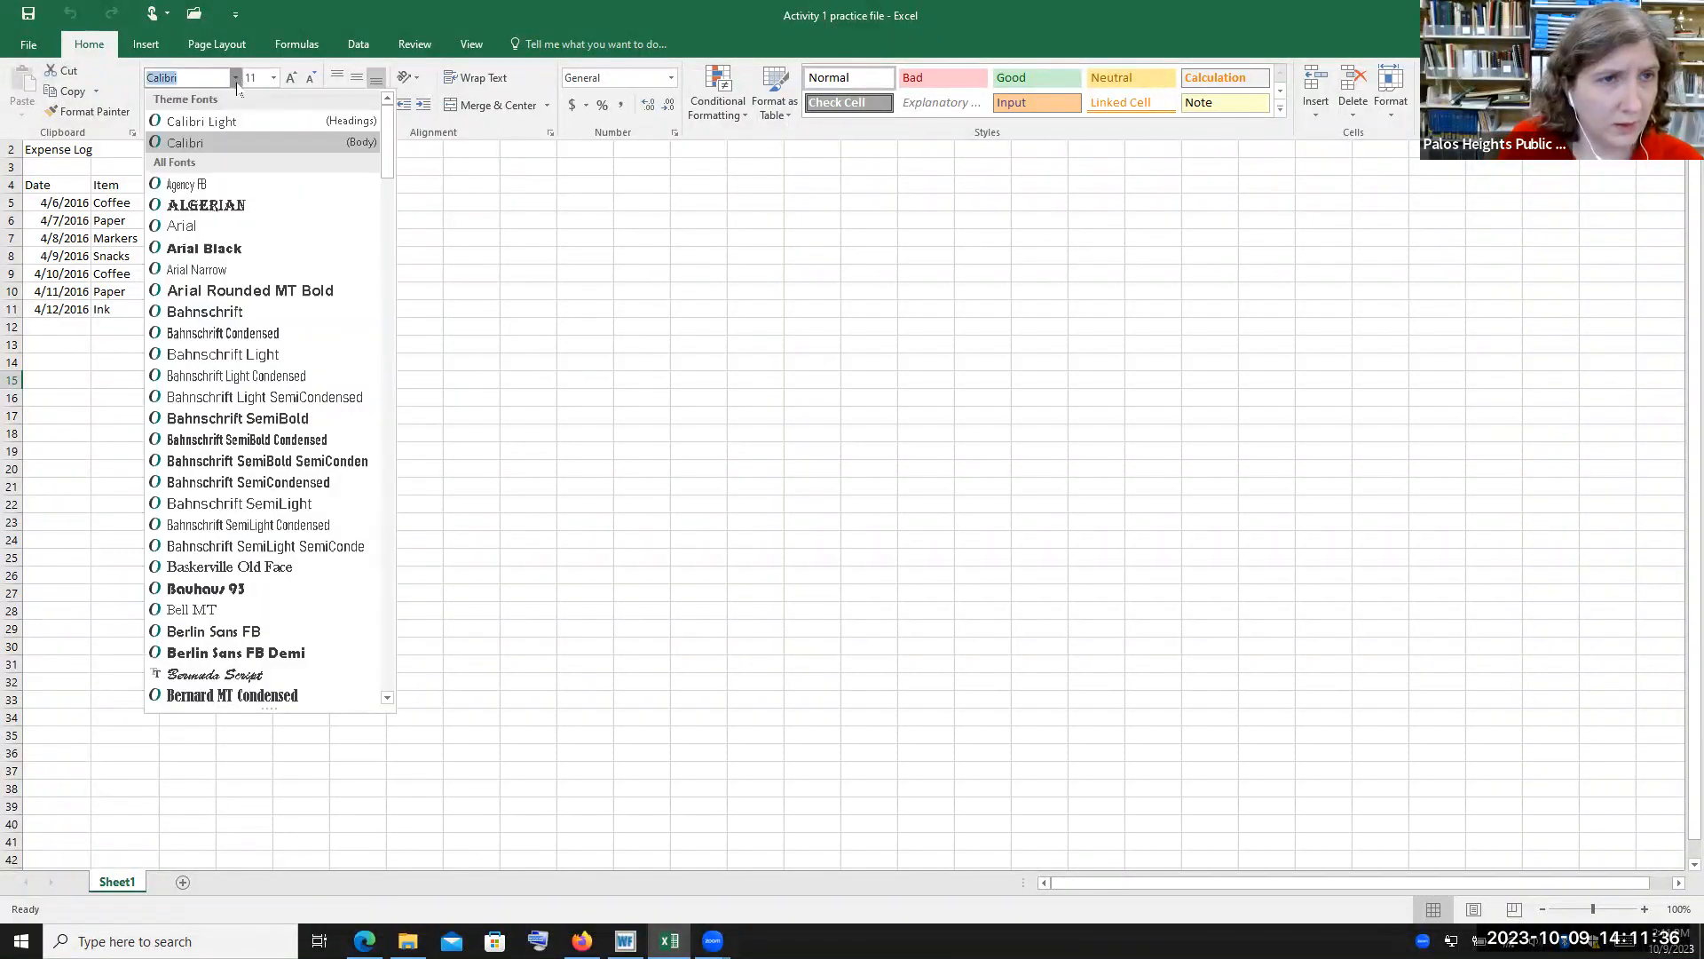
{"action": "left_click", "coordinate": [236, 80]}
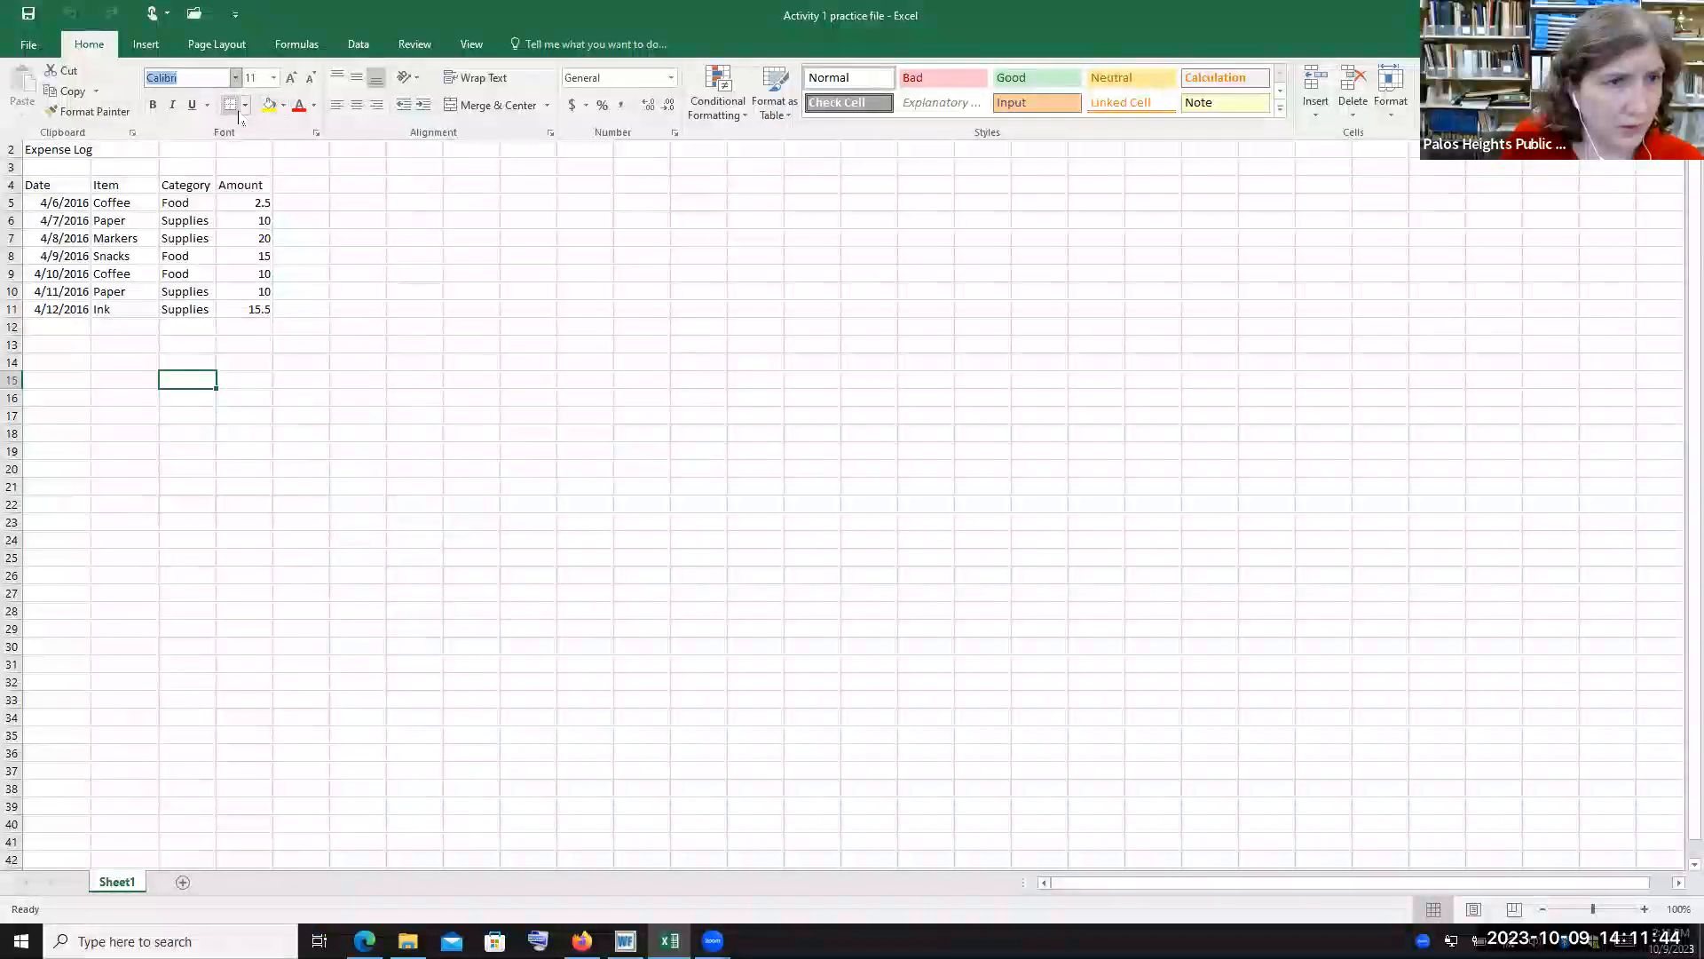
{"action": "left_click", "coordinate": [70, 191]}
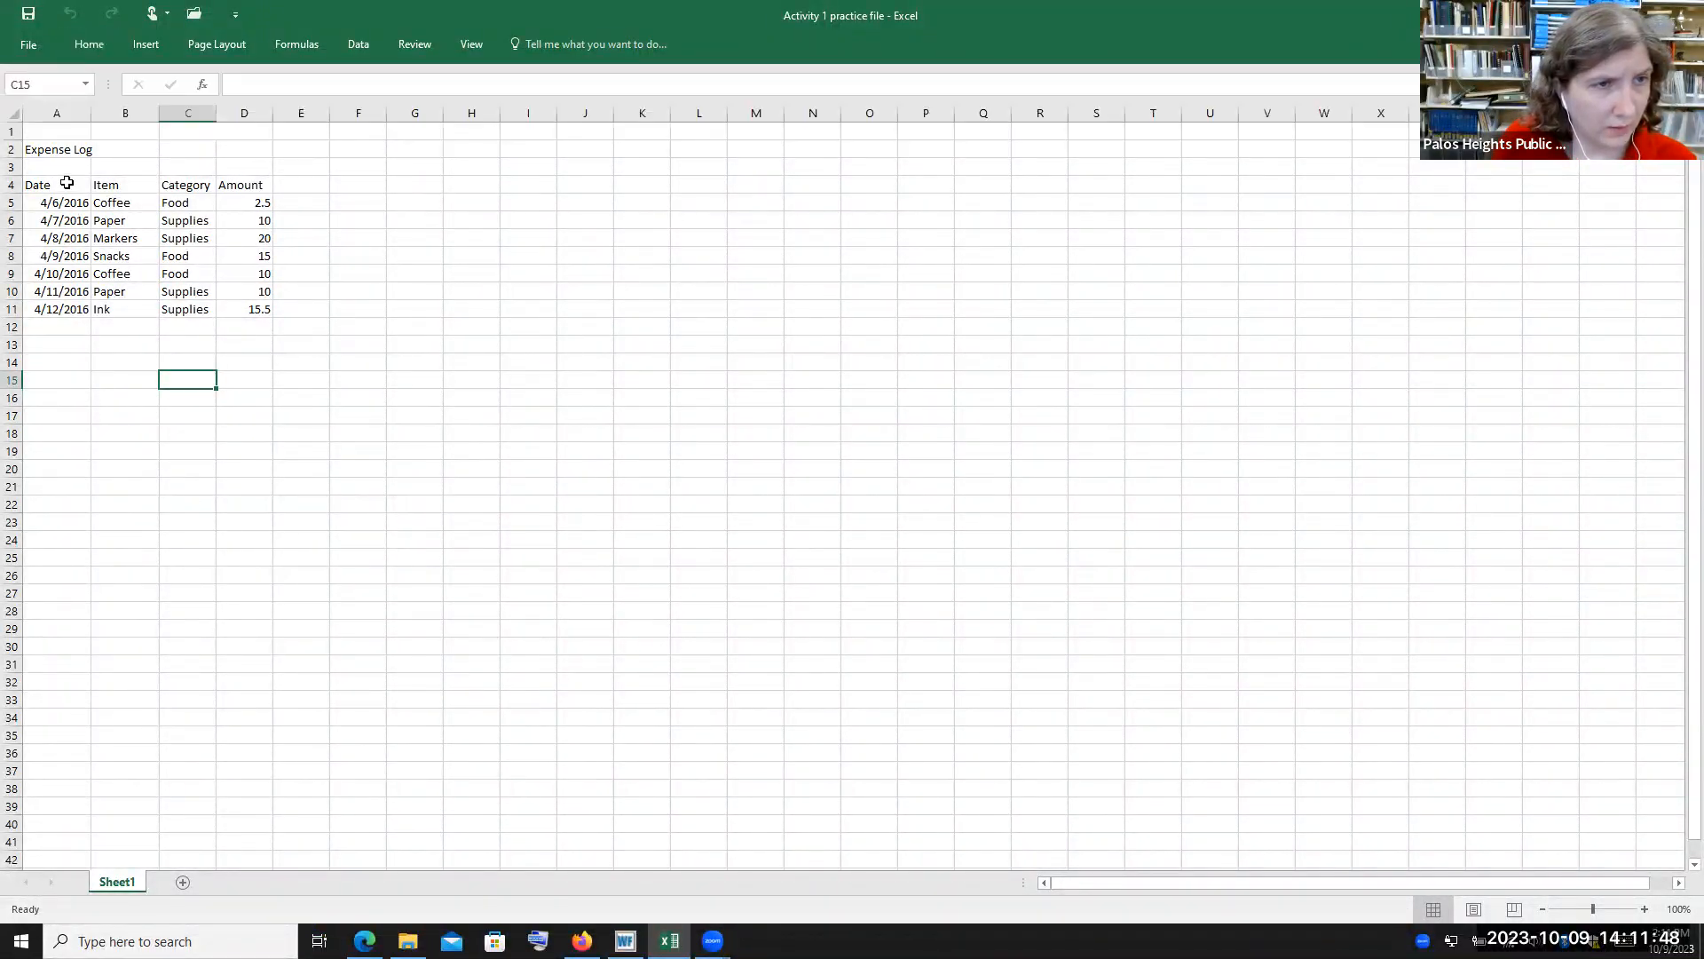
Select the expense table A4:D11 and apply All Borders to it
{"action": "left_click", "coordinate": [67, 182]}
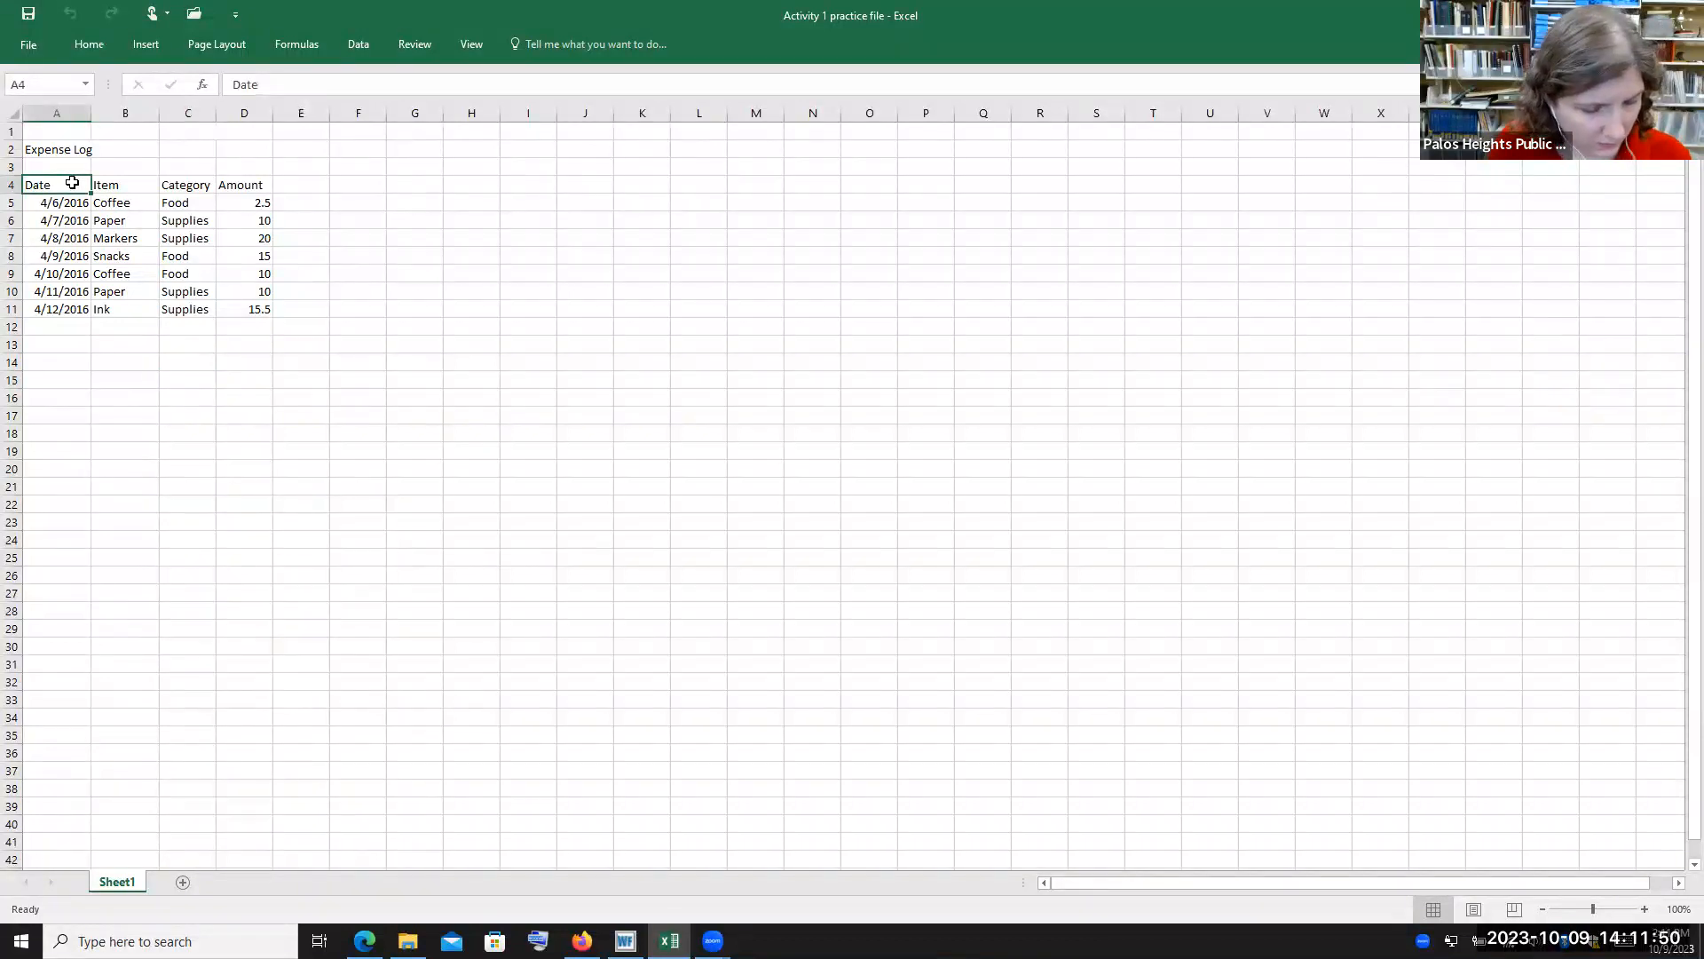
{"action": "left_click", "coordinate": [241, 310], "text": "shift"}
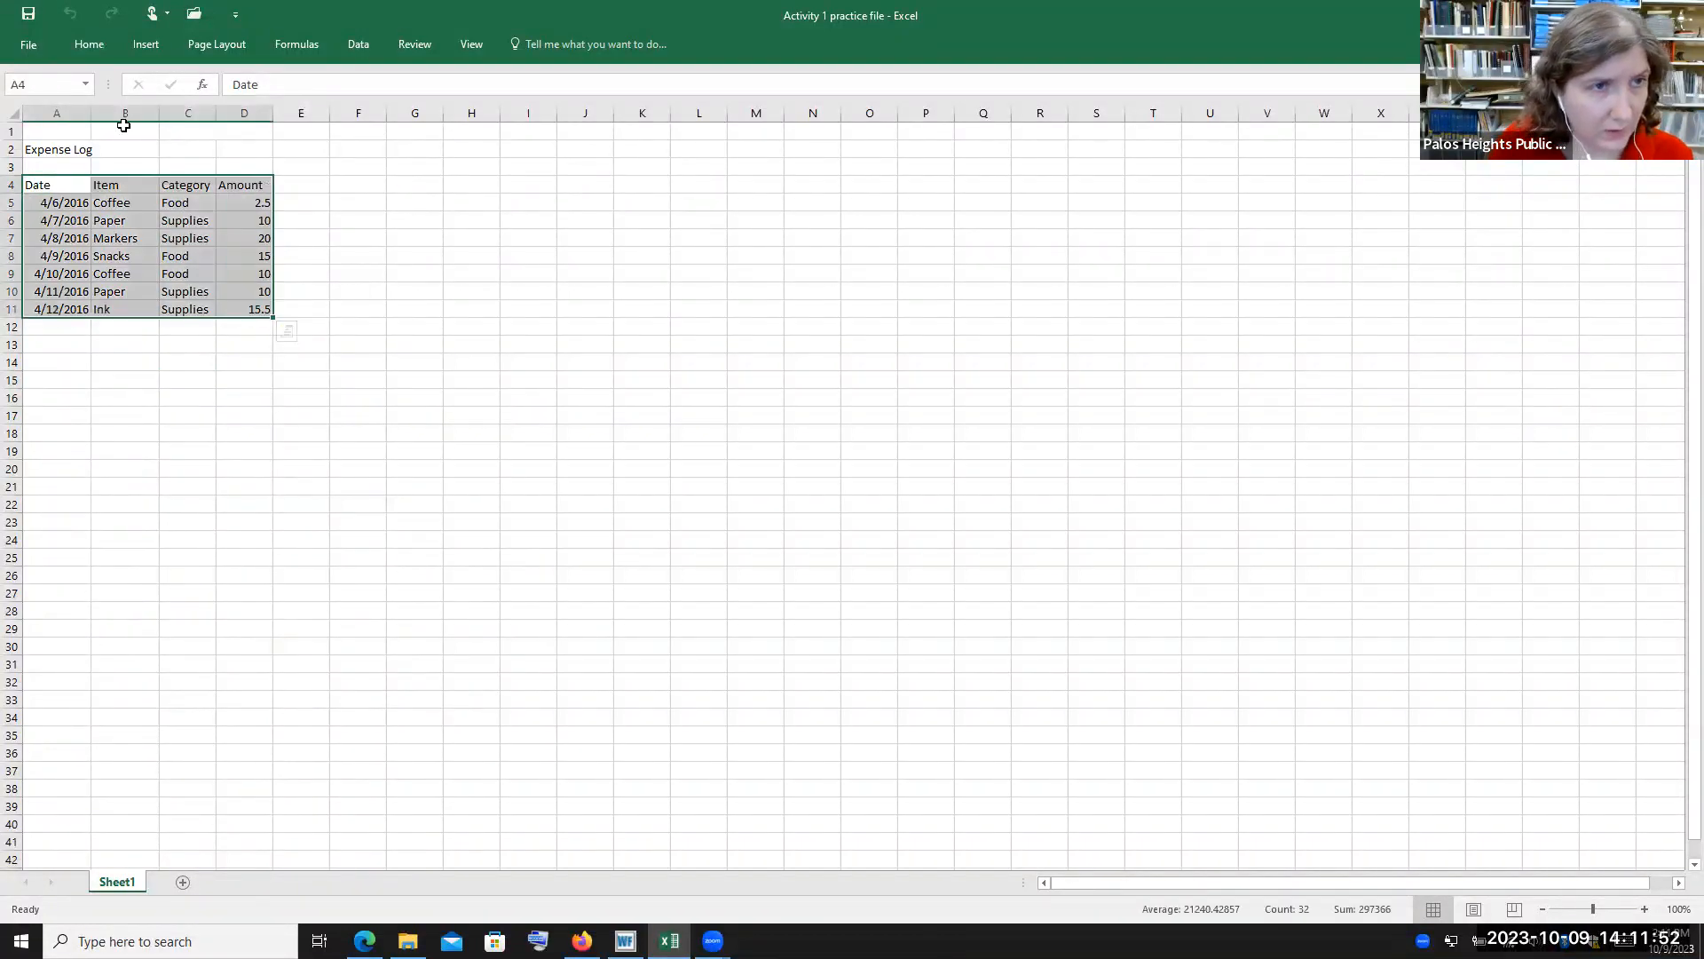
{"action": "left_click", "coordinate": [89, 44]}
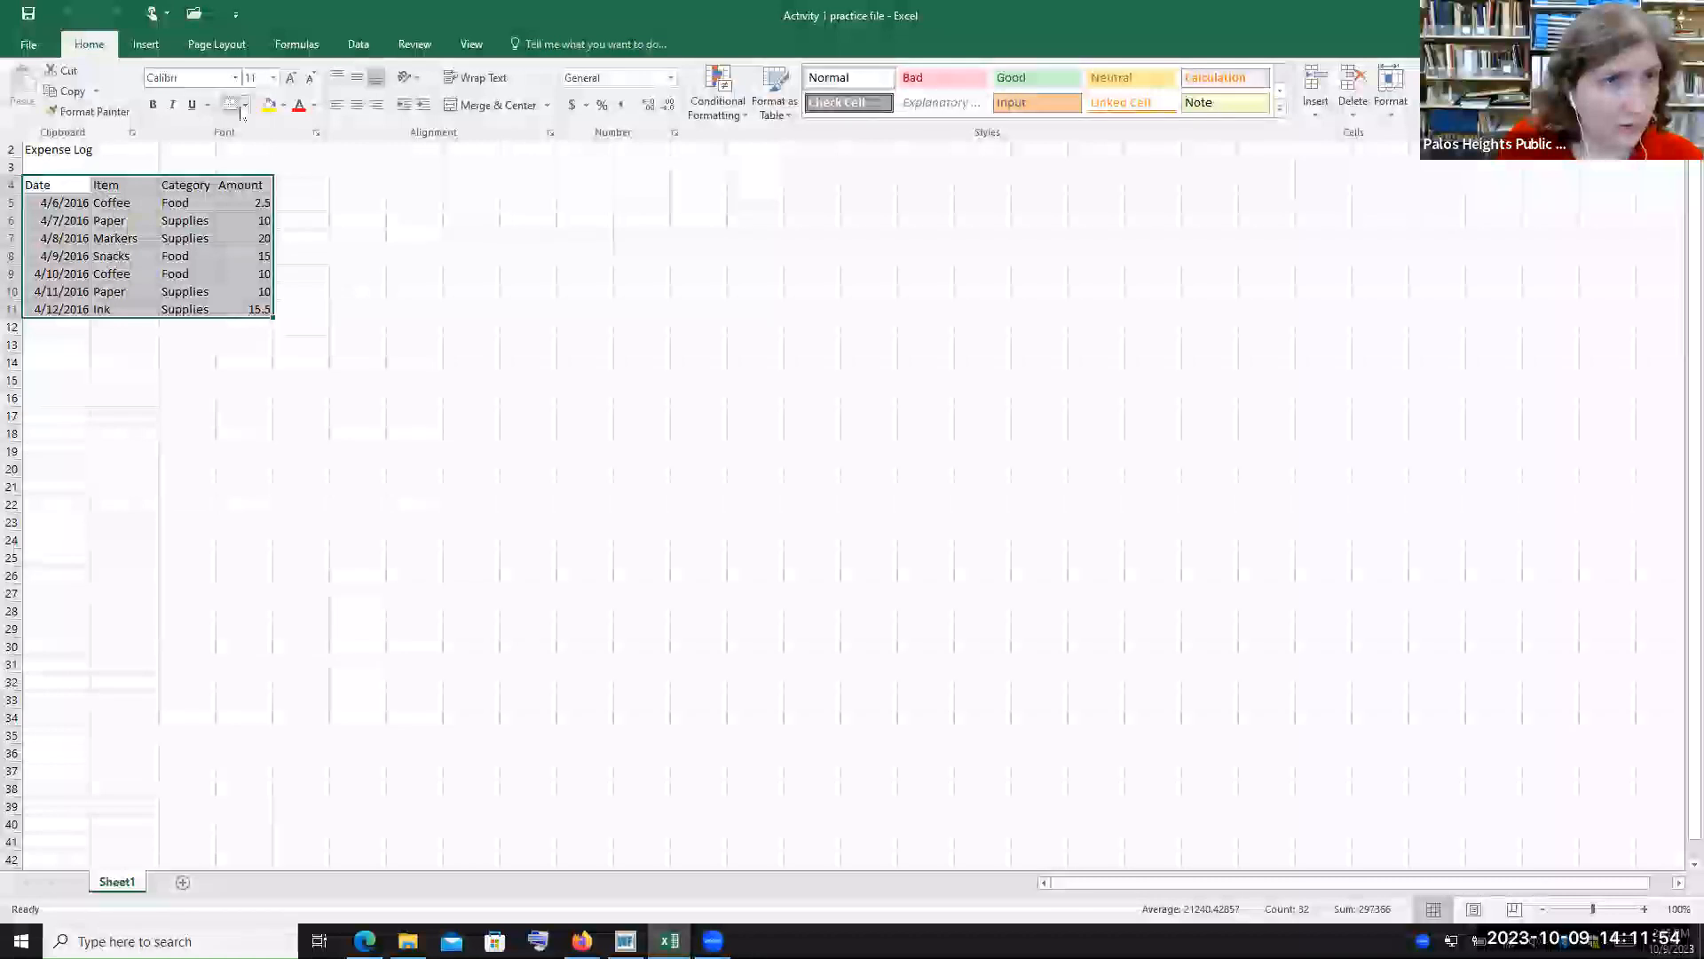
{"action": "left_click", "coordinate": [245, 105]}
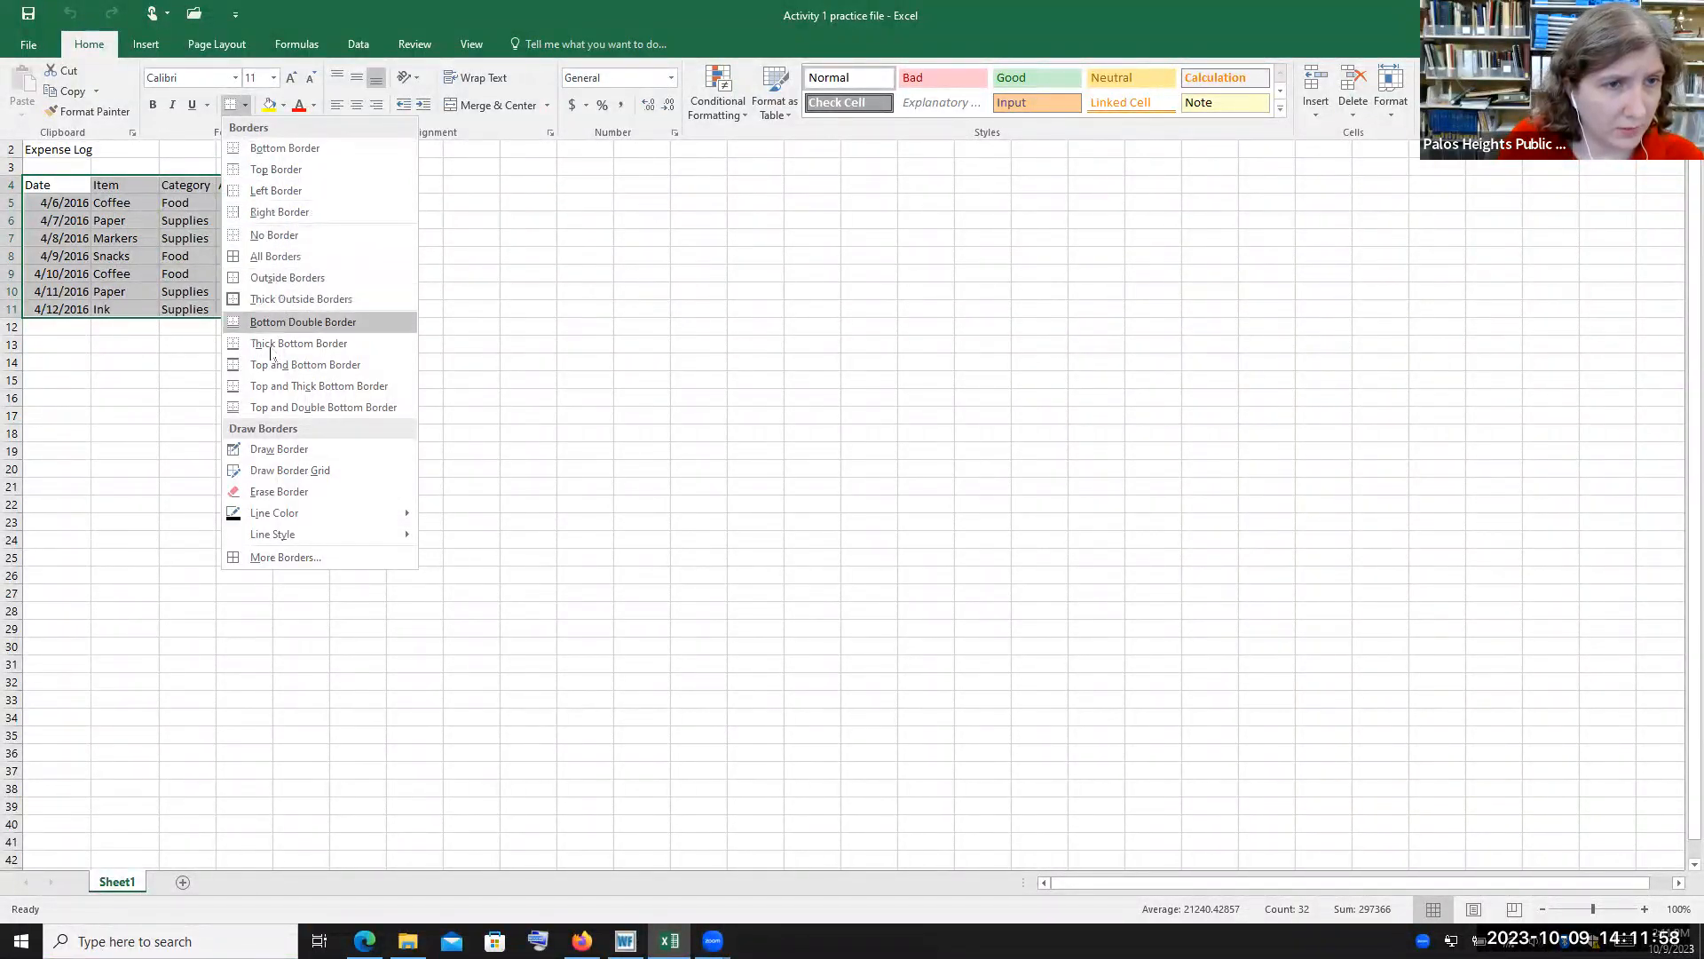
{"action": "left_click", "coordinate": [279, 256]}
{"action": "key", "text": "ctrl+F1"}
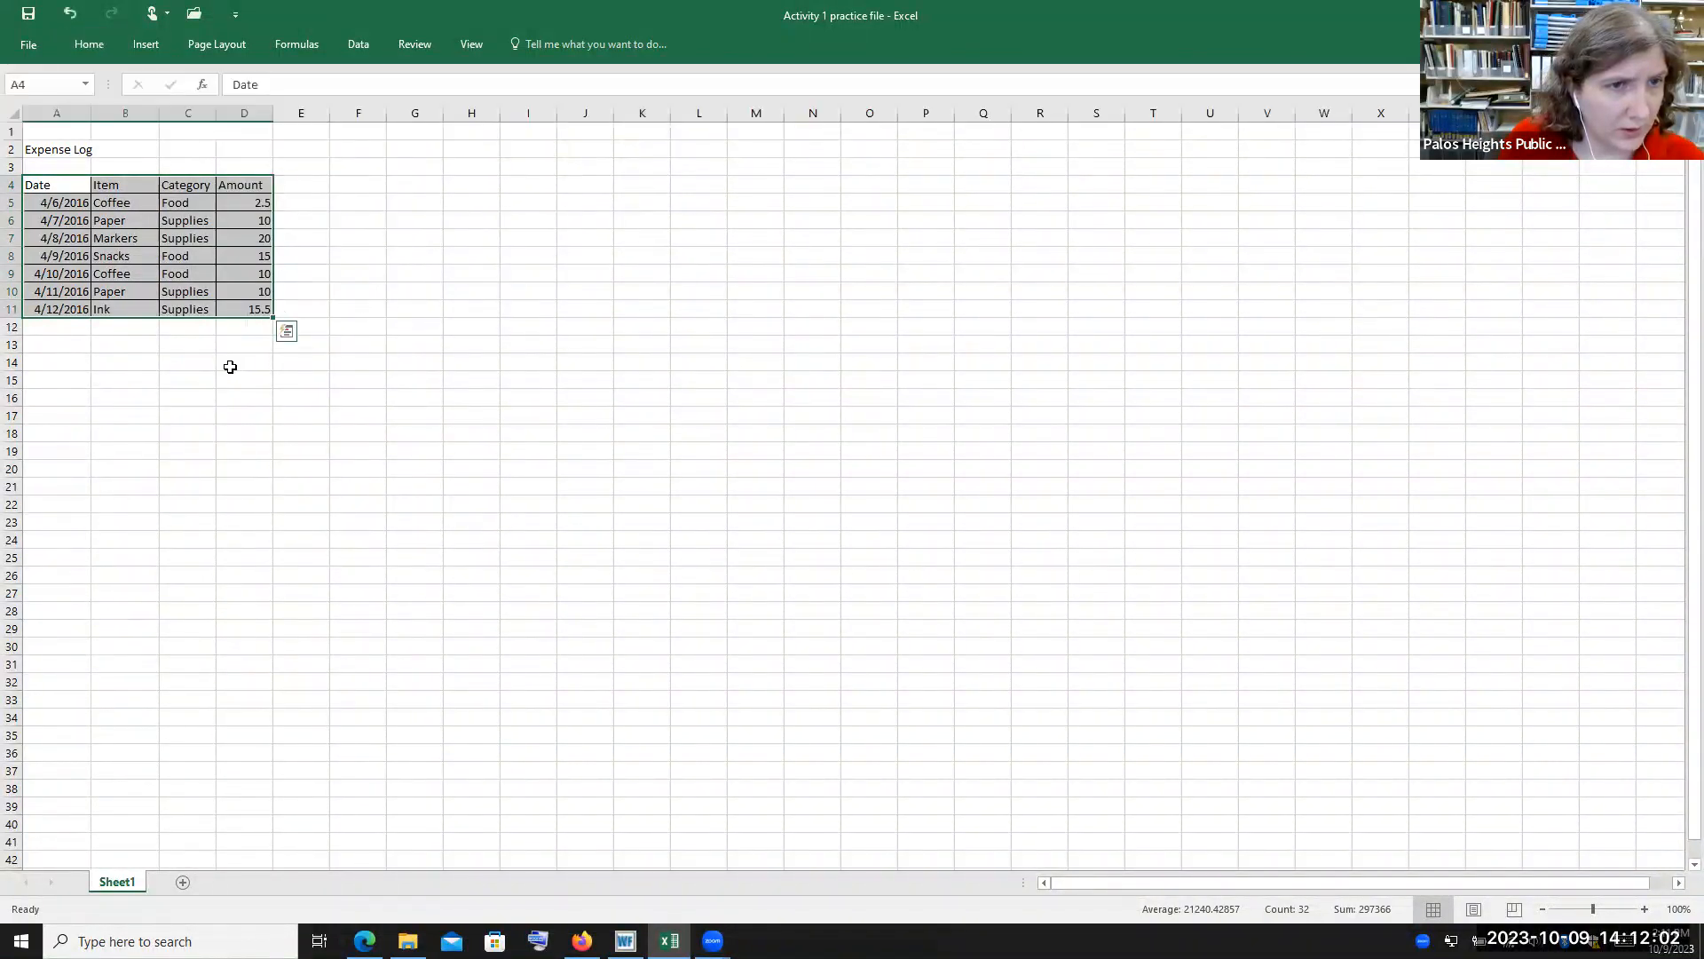
{"action": "left_click", "coordinate": [229, 364]}
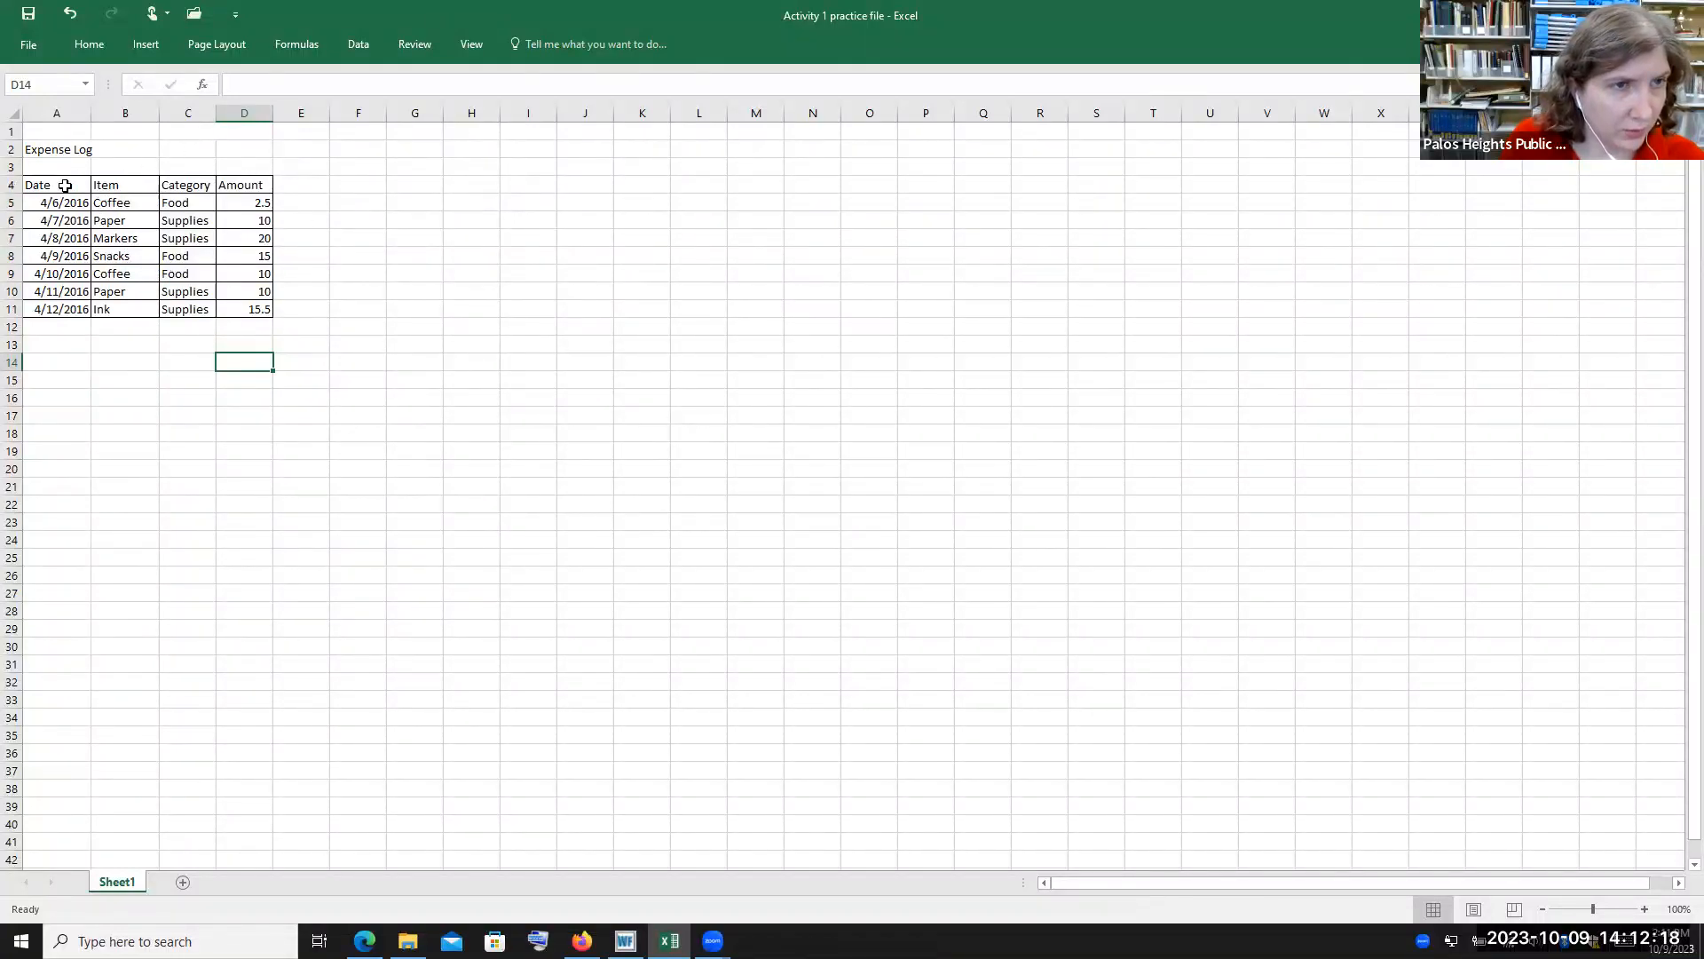
Select the Amount header in D4 and cycle it through right, center and left alignment
{"action": "left_click", "coordinate": [90, 46]}
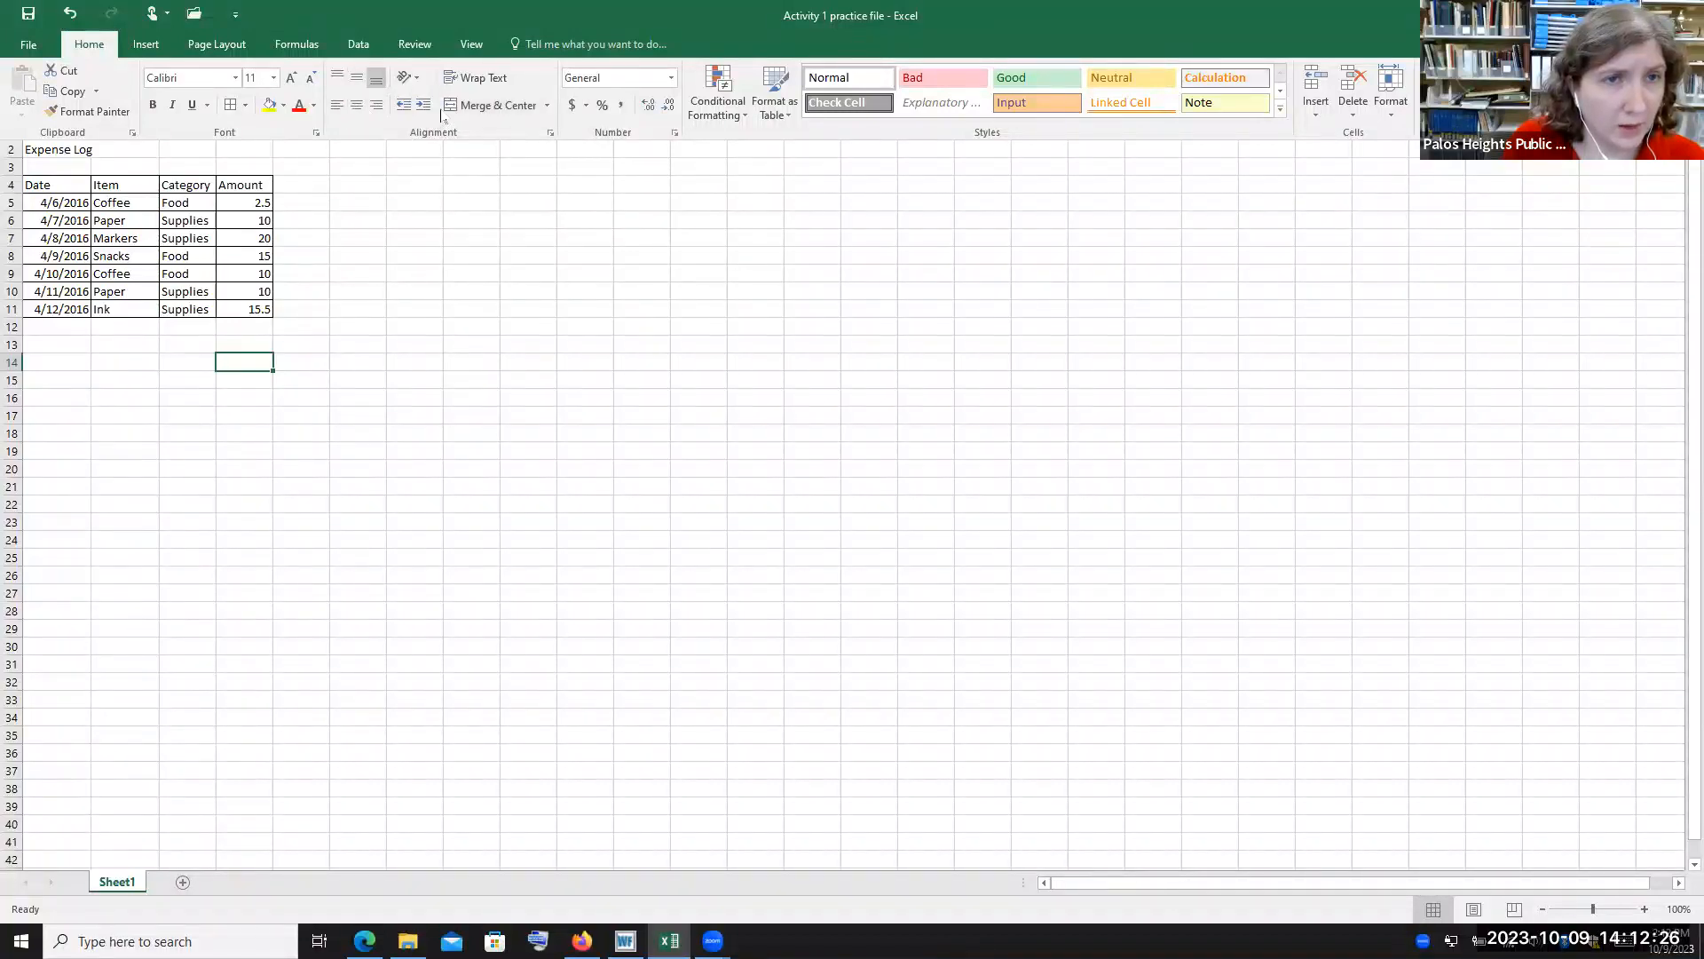
{"action": "left_click", "coordinate": [258, 206]}
{"action": "left_click", "coordinate": [260, 204]}
{"action": "left_click", "coordinate": [266, 182]}
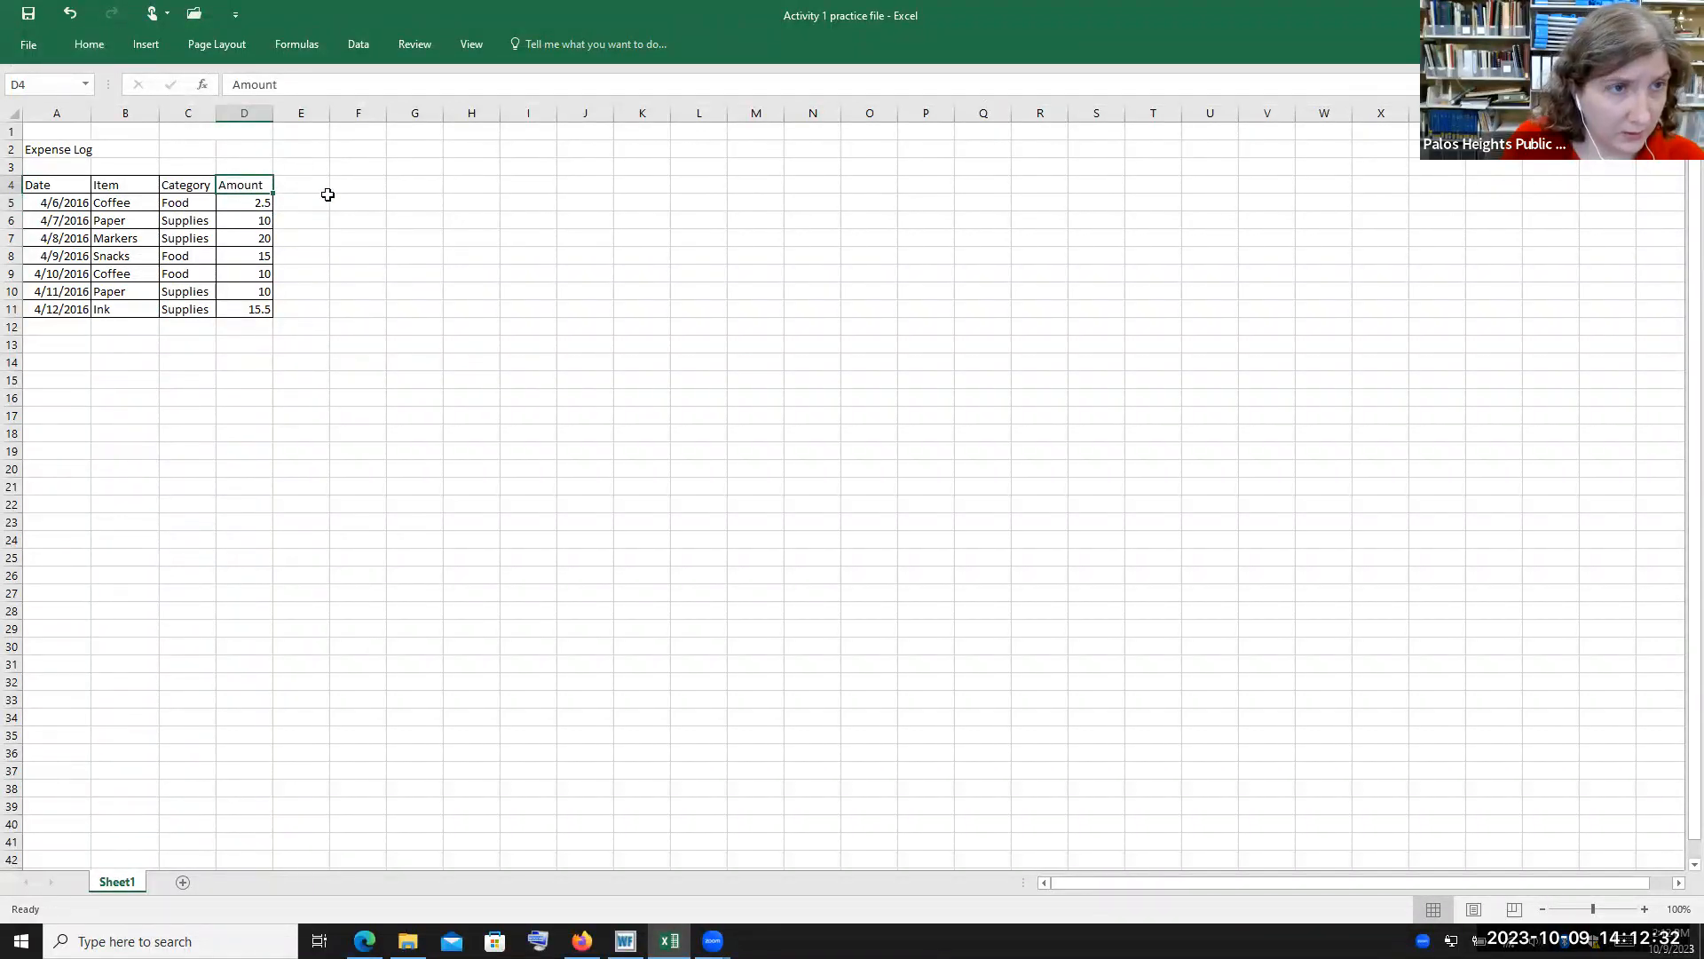
{"action": "left_click", "coordinate": [86, 46]}
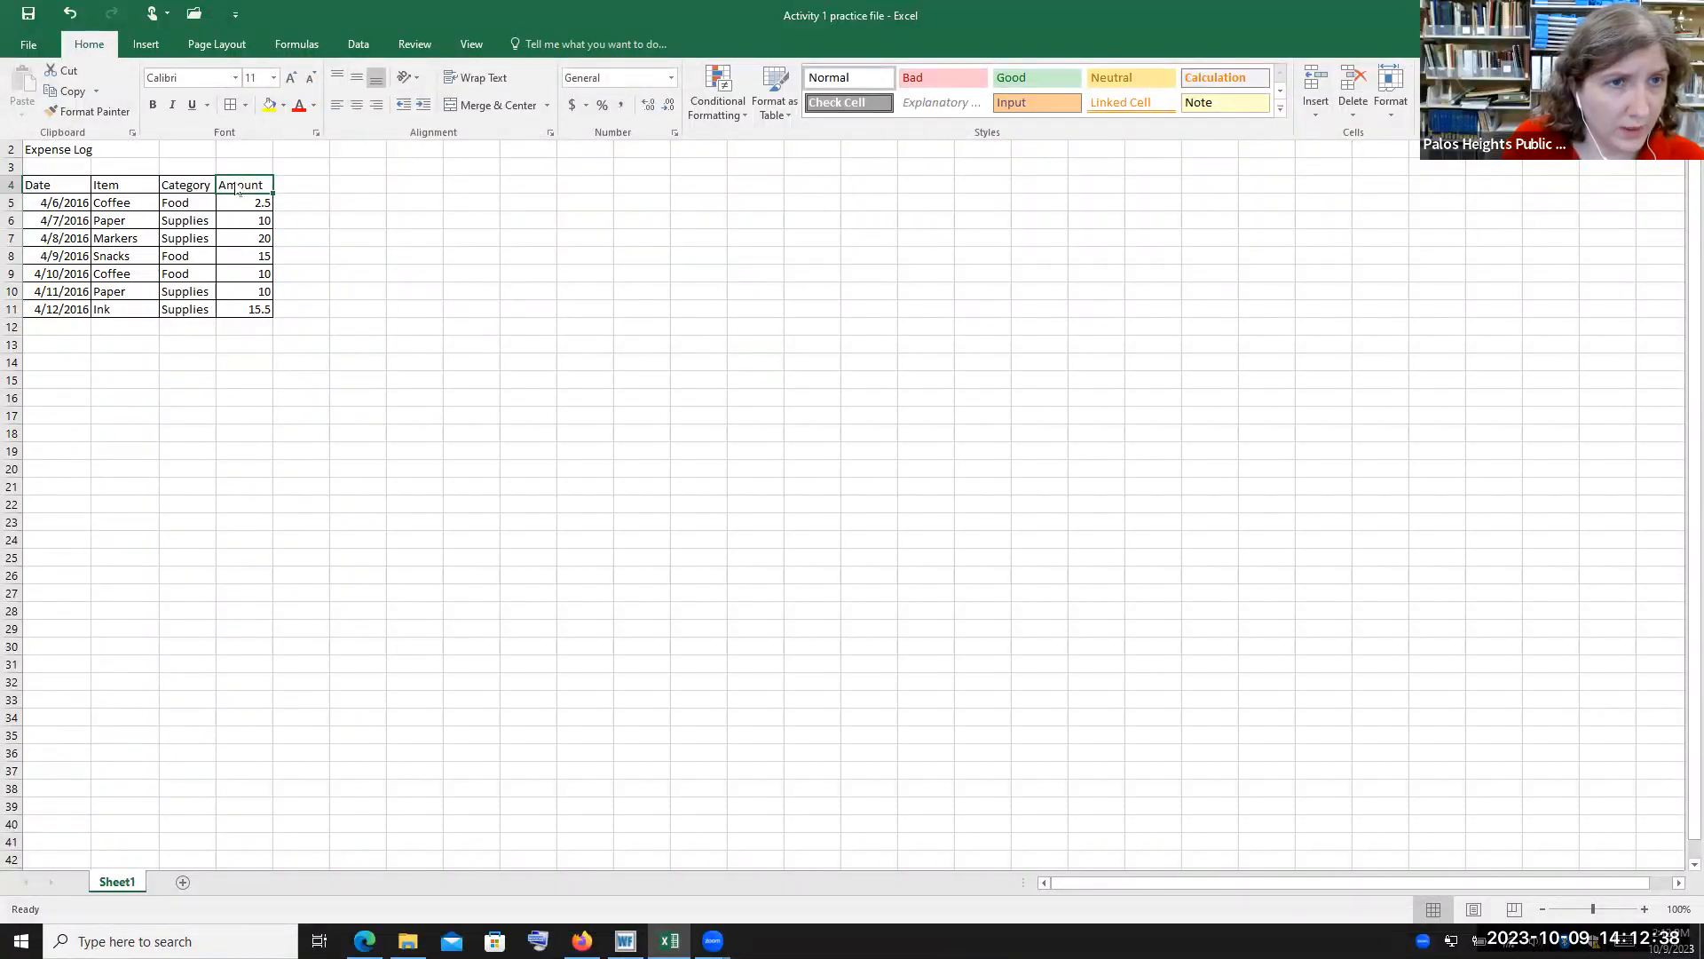
{"action": "left_click", "coordinate": [377, 105]}
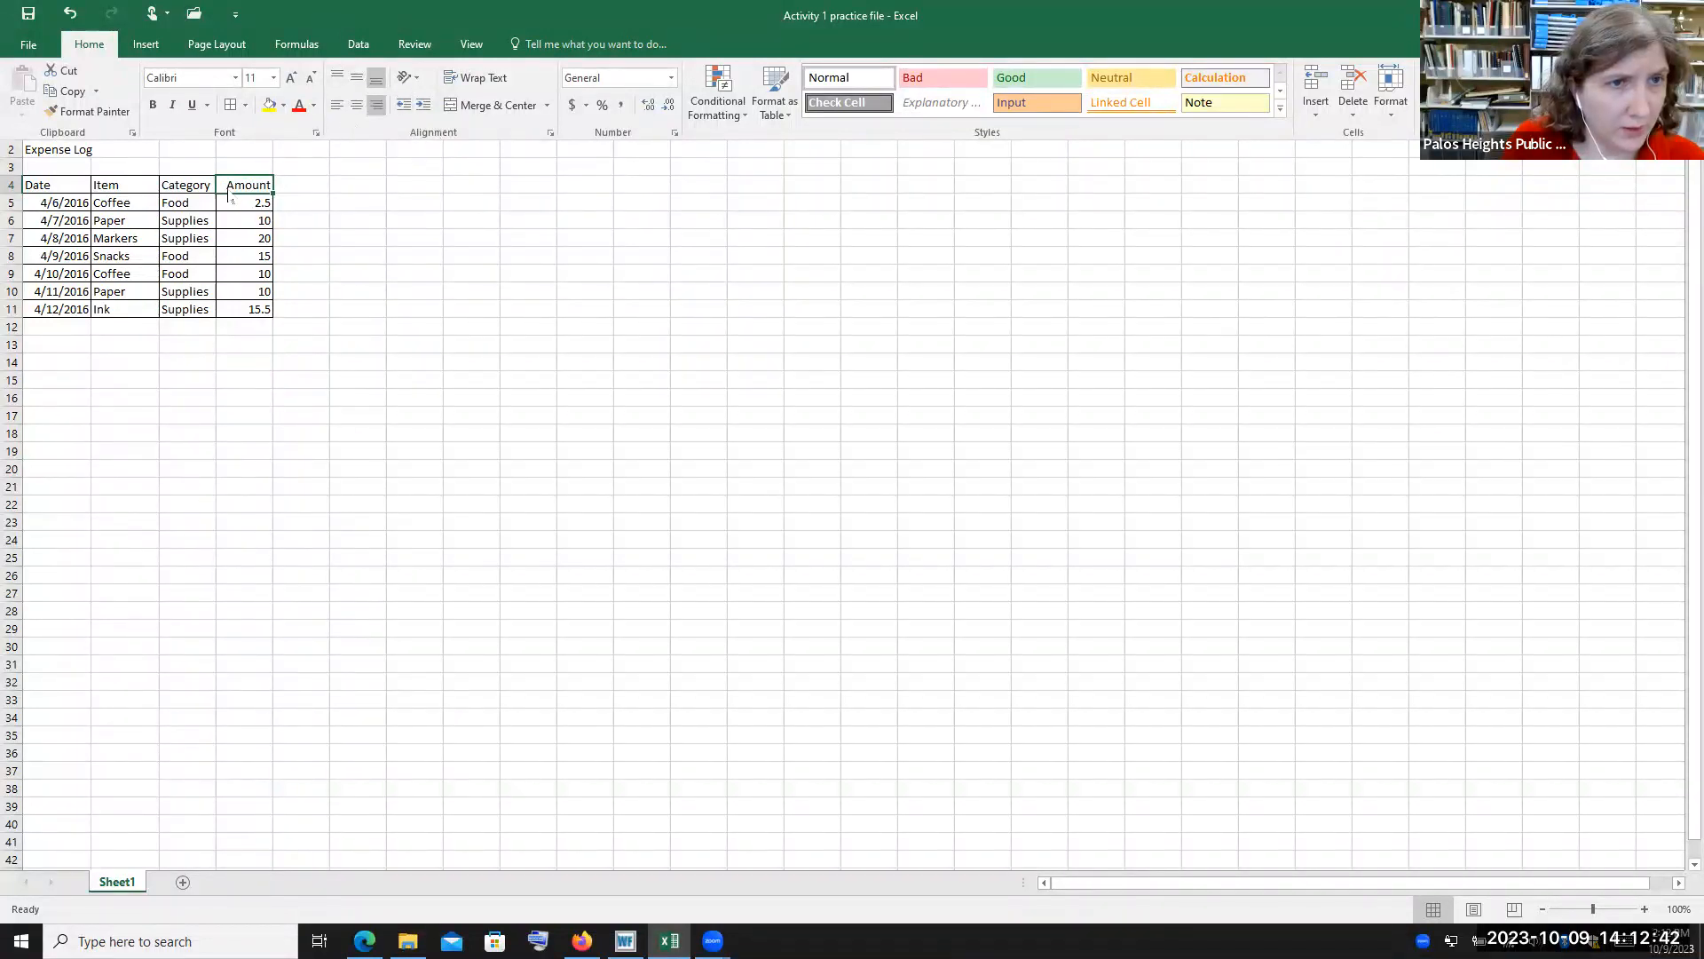
{"action": "left_click", "coordinate": [356, 105]}
{"action": "left_click", "coordinate": [337, 104]}
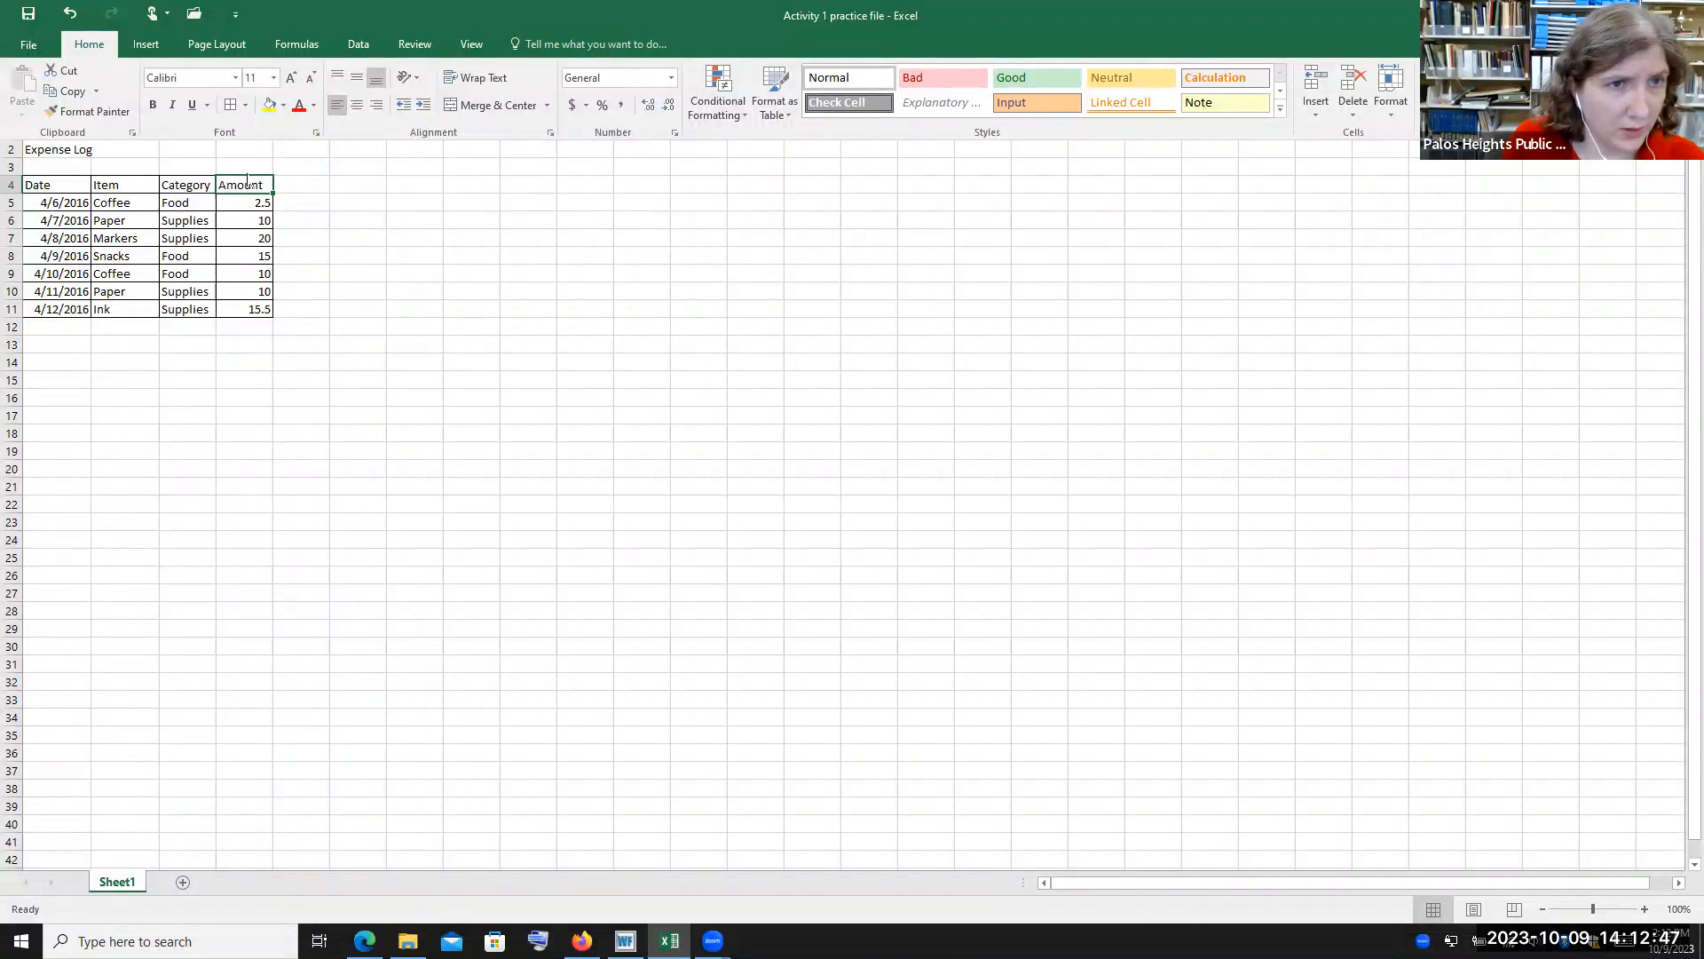
Pin the ribbon so it stays open permanently
{"action": "left_click", "coordinate": [304, 203]}
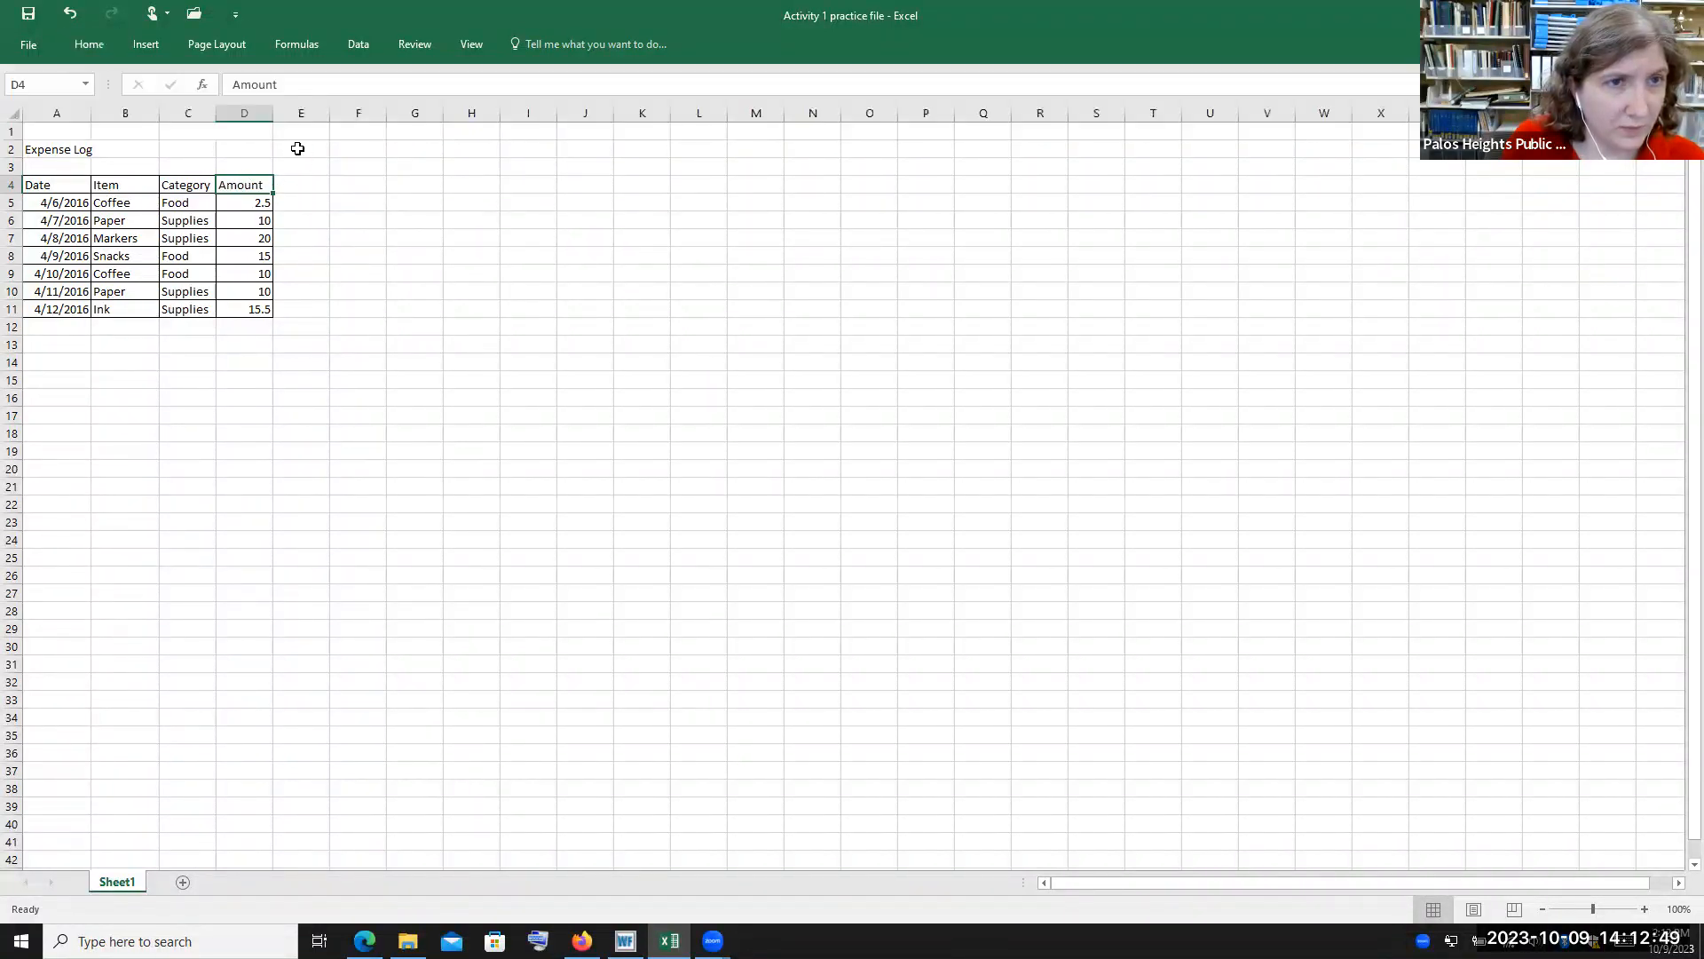
{"action": "left_click", "coordinate": [91, 49]}
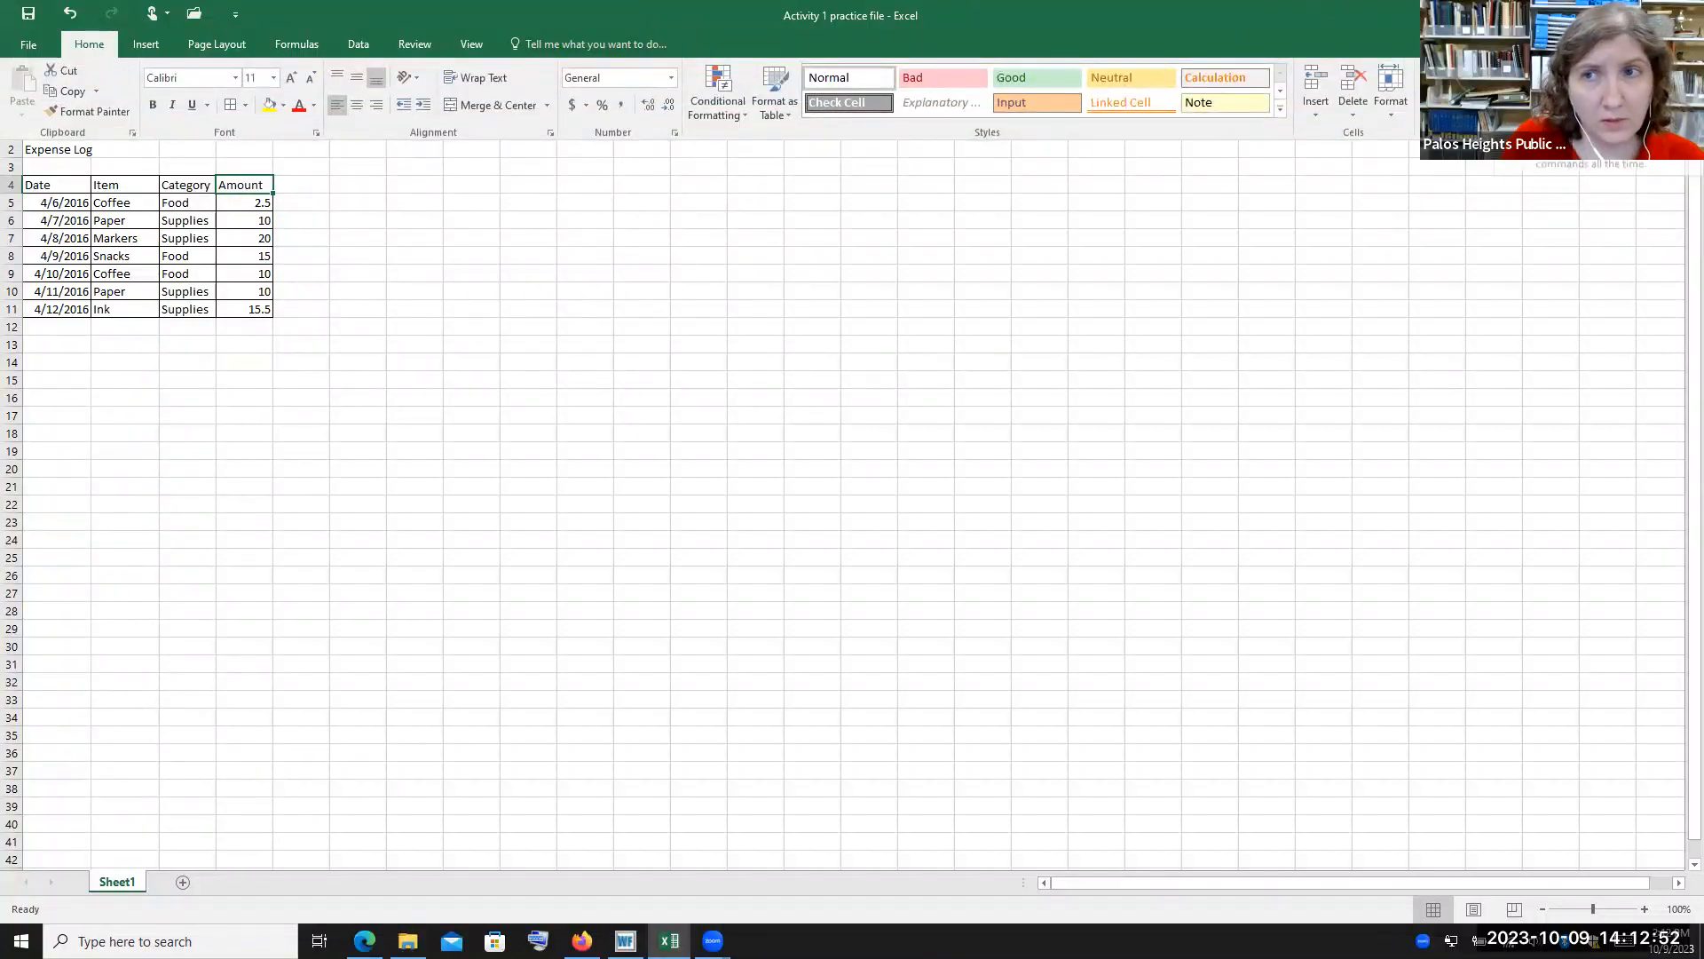
{"action": "left_click", "coordinate": [1684, 133]}
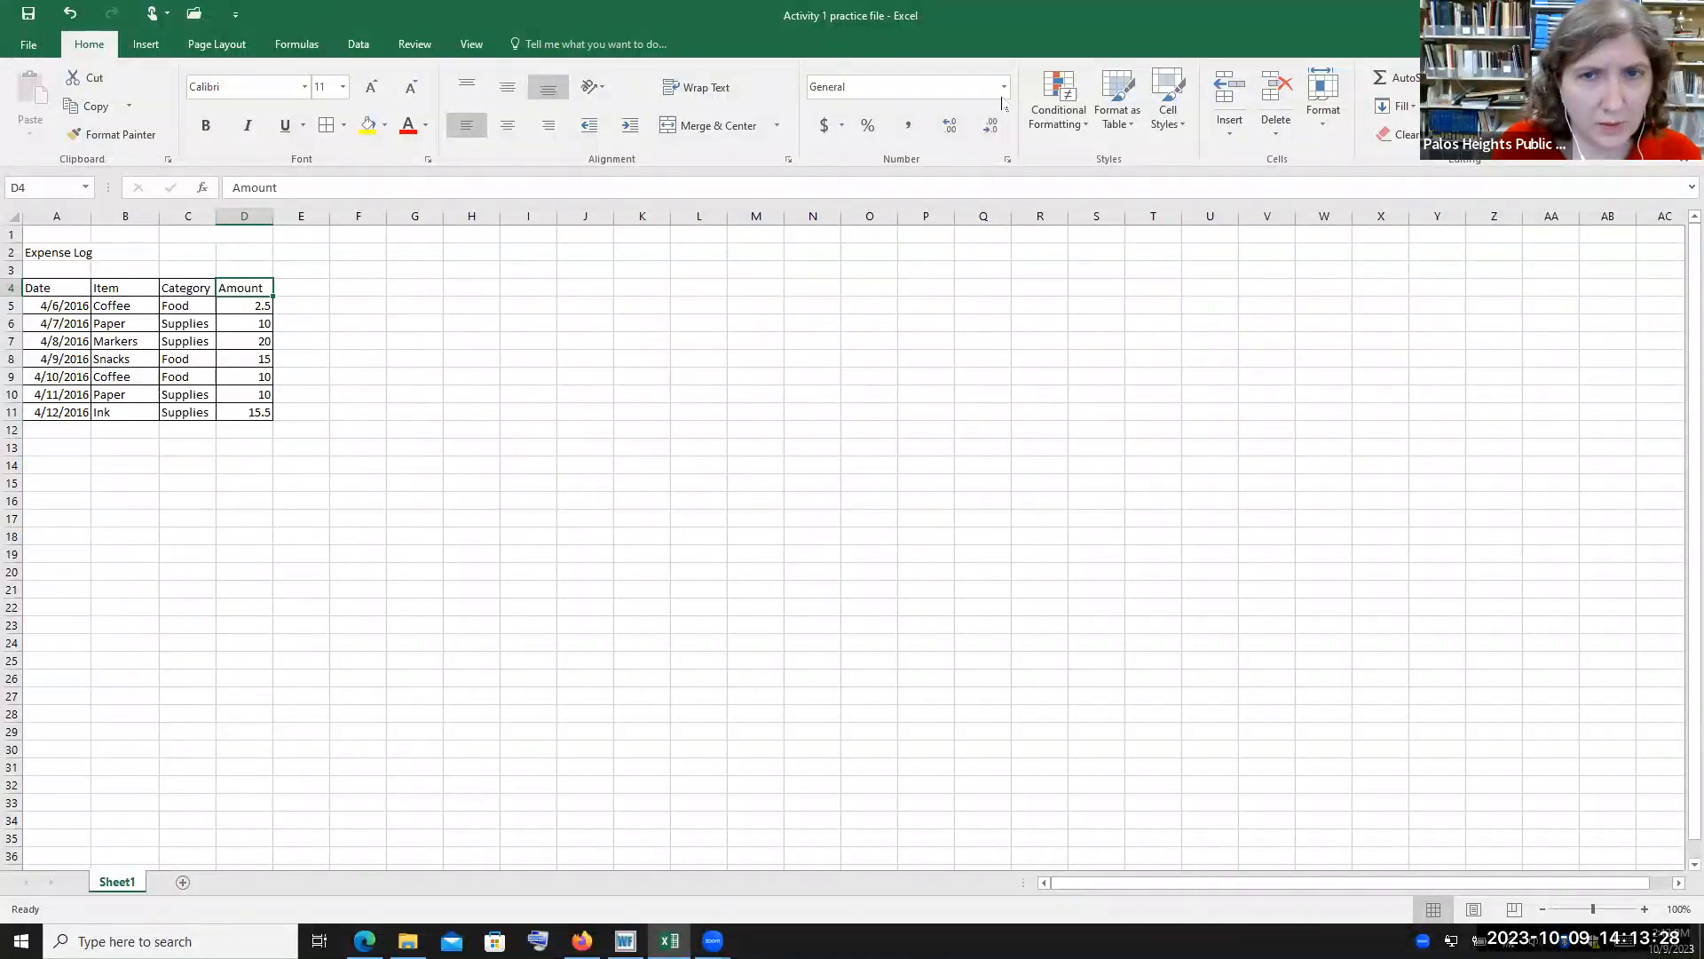
Open the Format Cells dialog for D4 and browse its Alignment, Protection, Fill and Number tabs
{"action": "left_click", "coordinate": [1007, 160]}
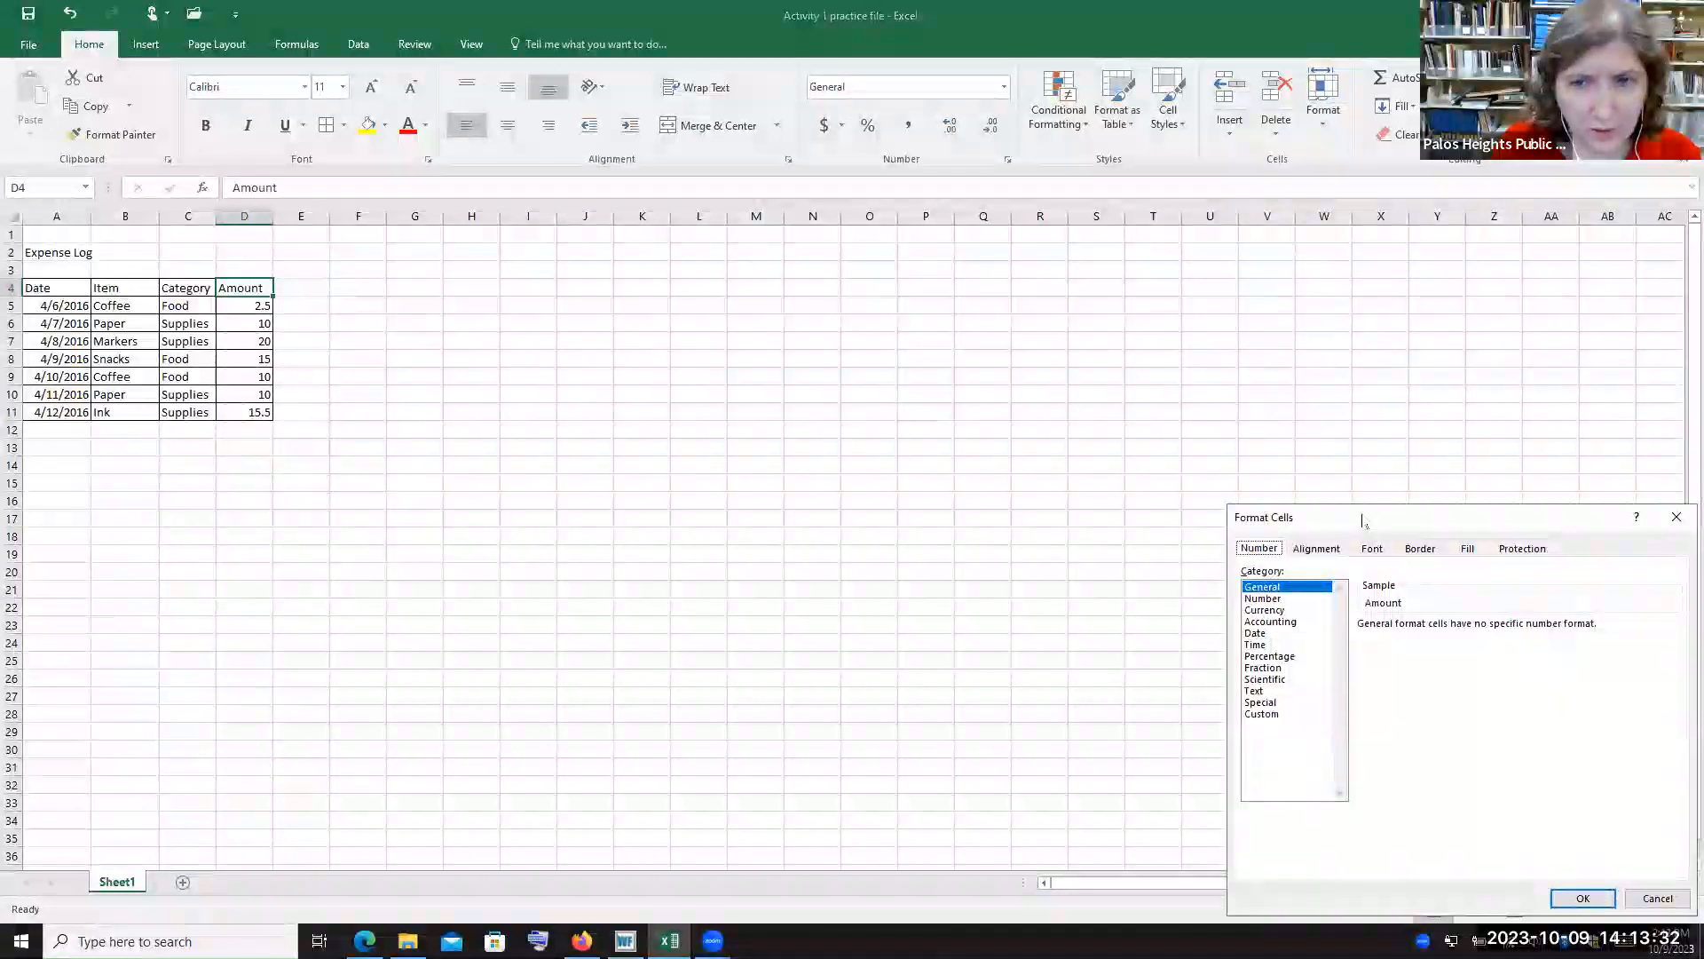
{"action": "left_click_drag", "start_coordinate": [1368, 524], "coordinate": [1144, 305]}
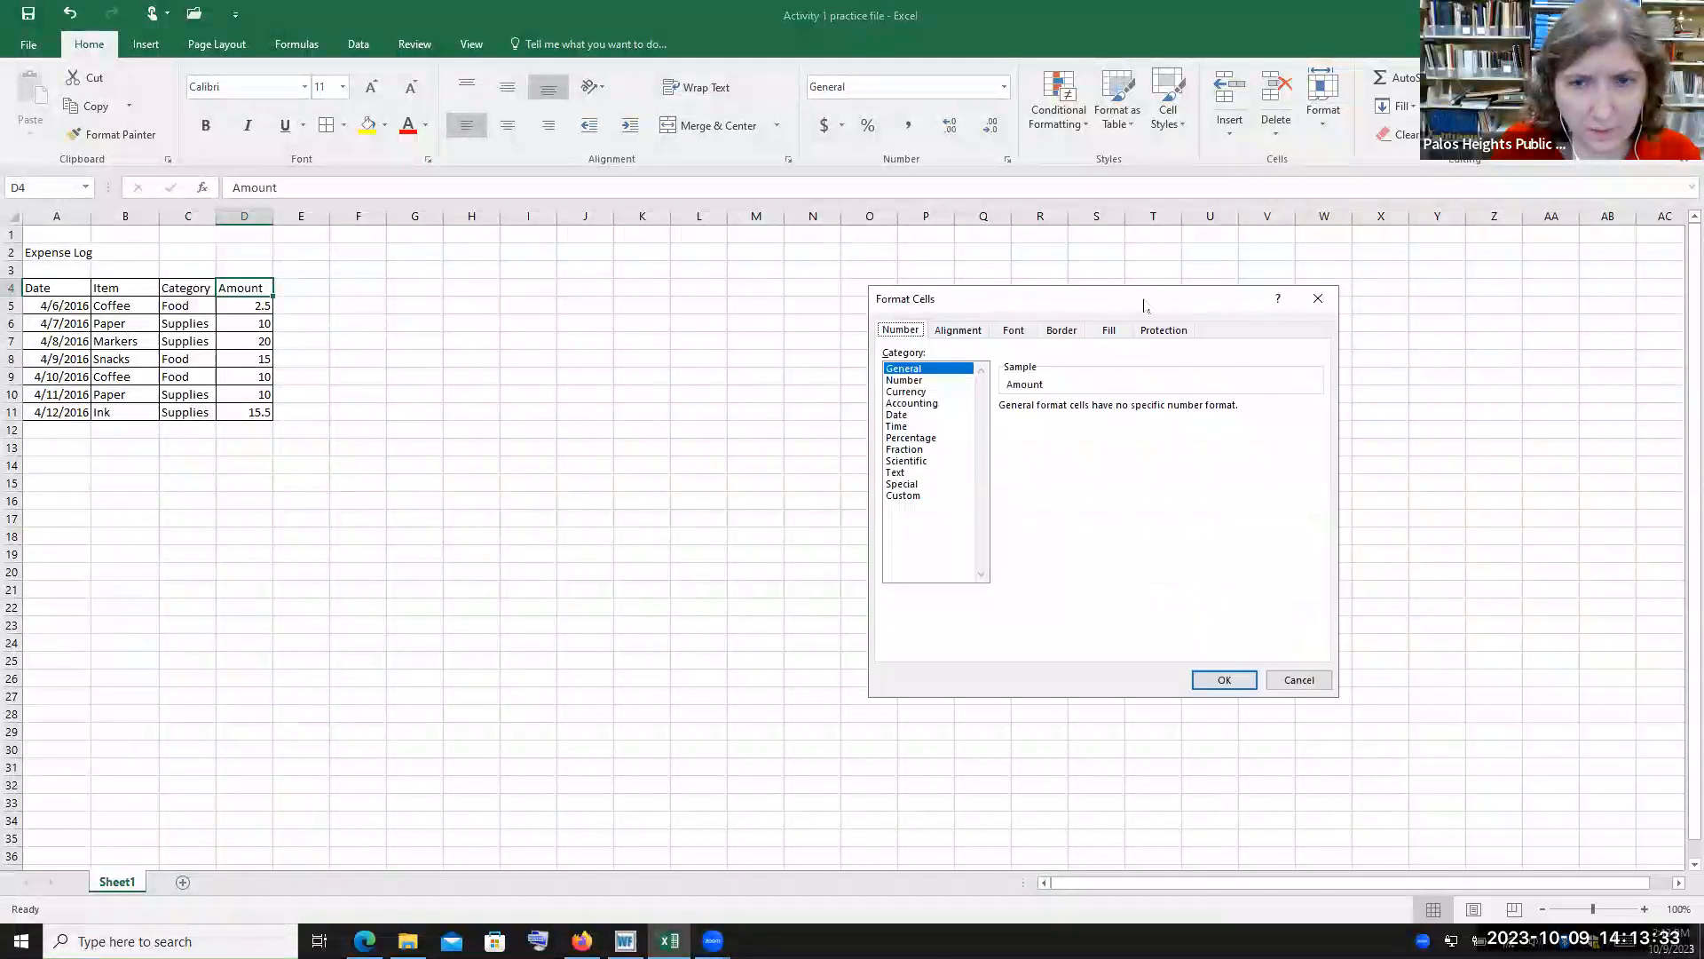
{"action": "left_click", "coordinate": [980, 331]}
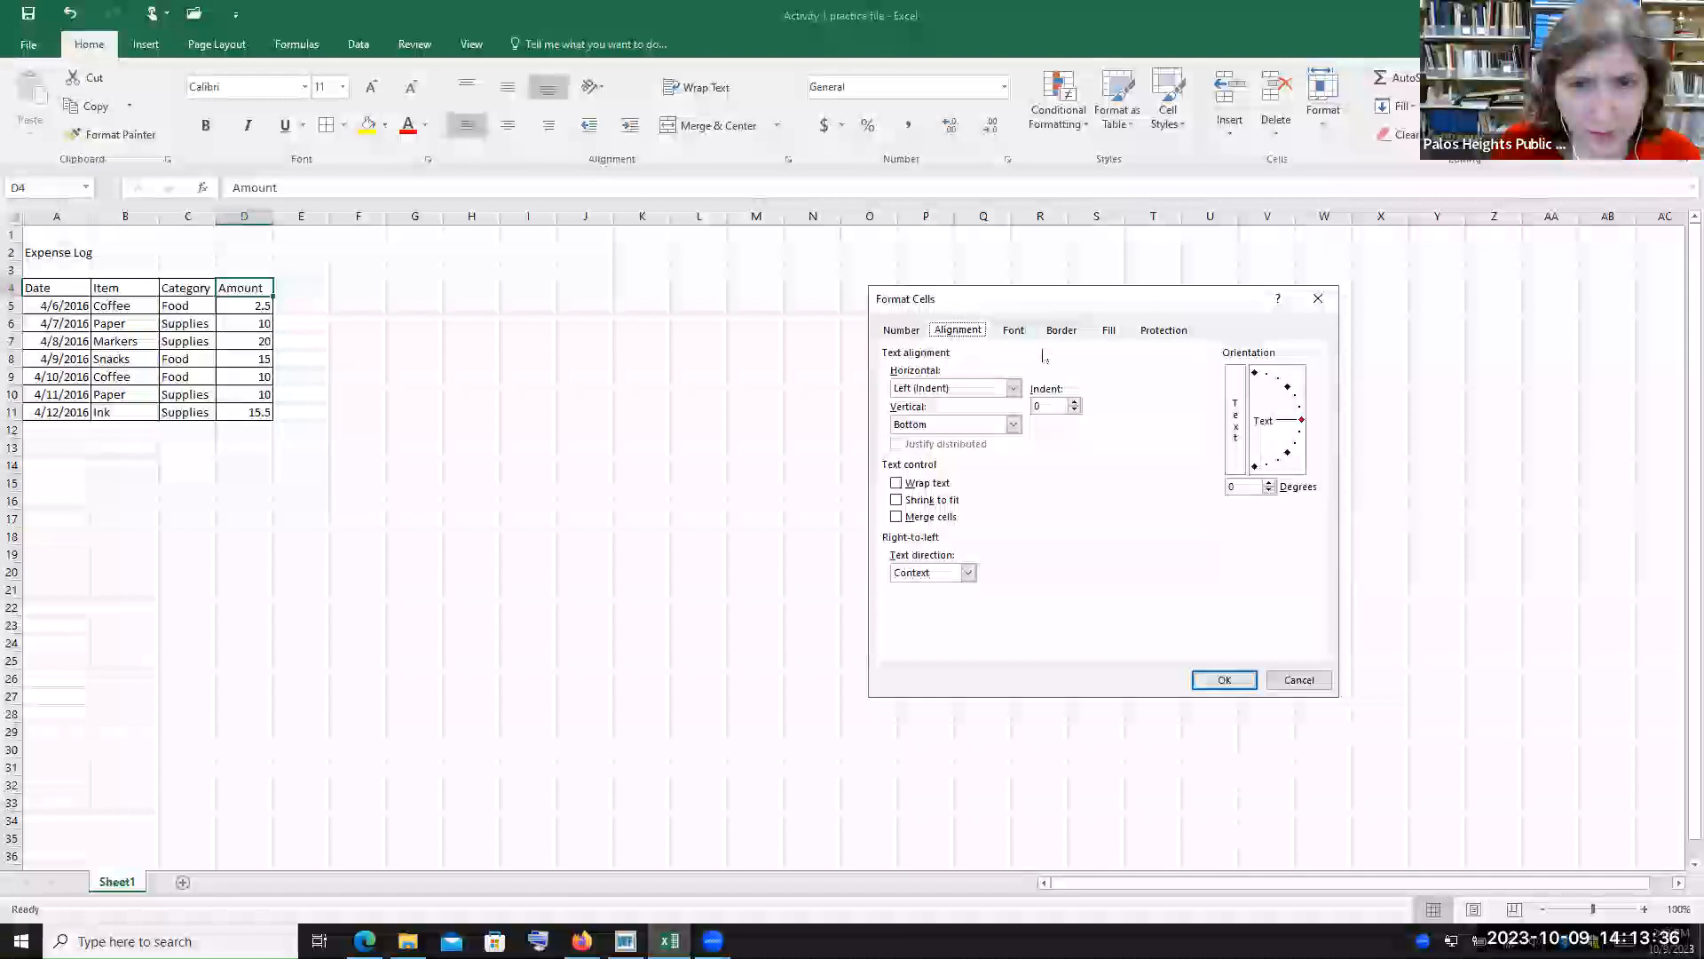
{"action": "left_click", "coordinate": [1163, 335]}
{"action": "left_click", "coordinate": [1110, 332]}
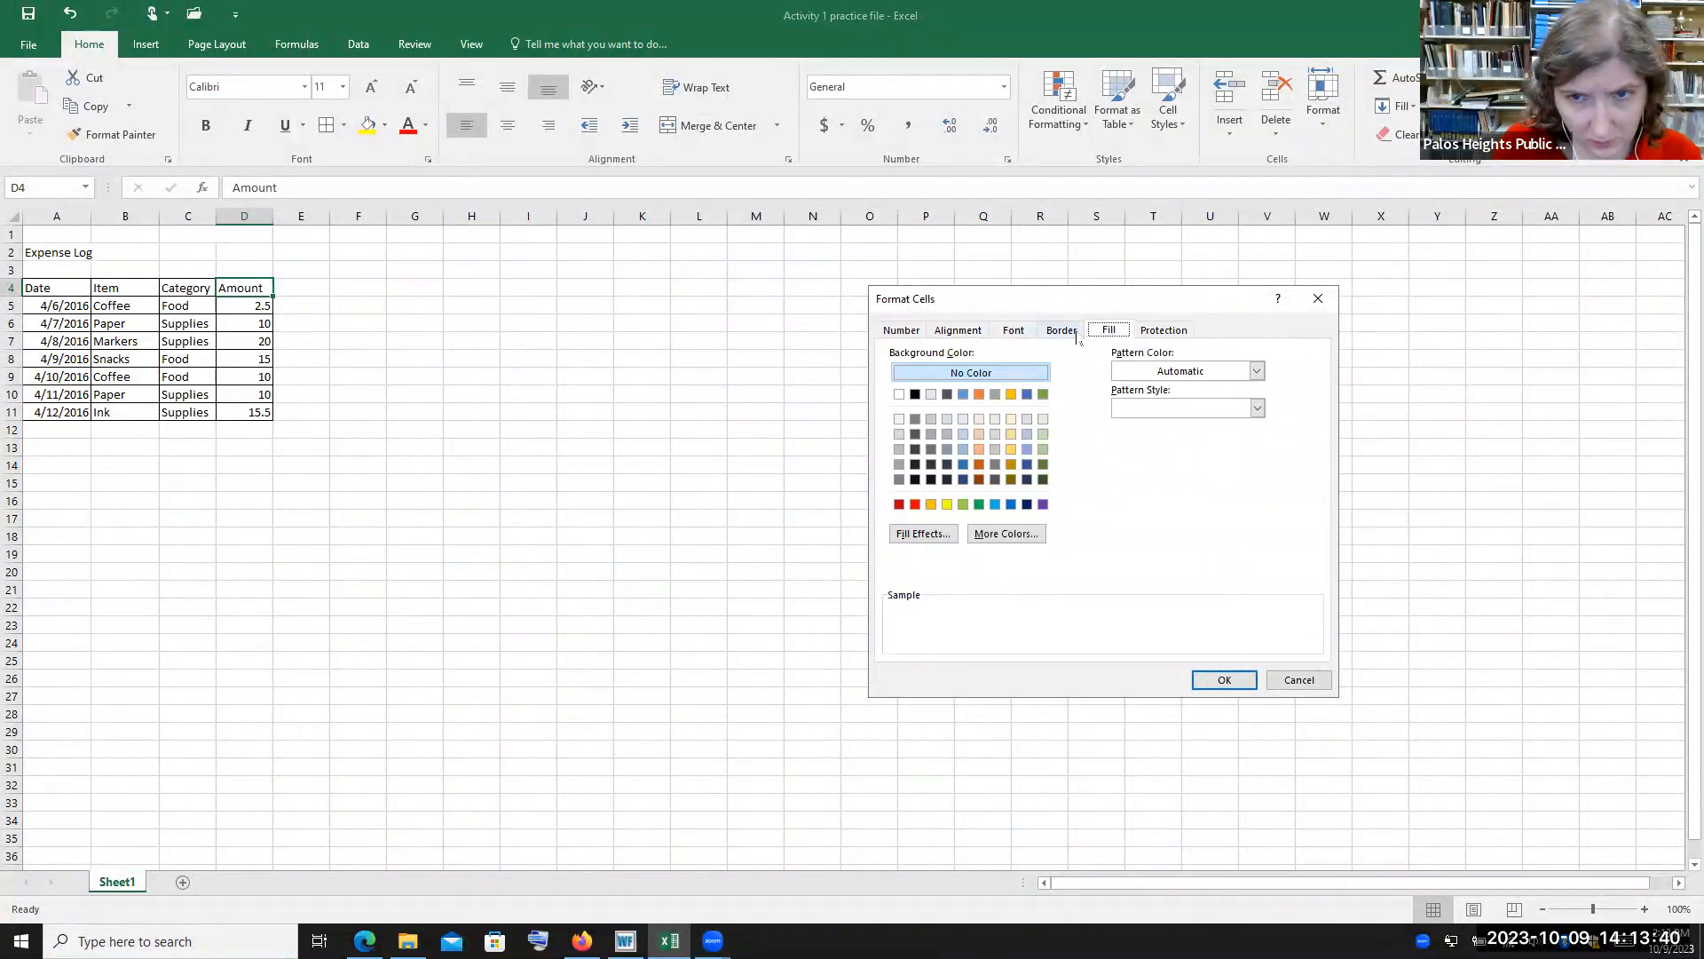
{"action": "left_click", "coordinate": [954, 330]}
{"action": "left_click", "coordinate": [901, 331]}
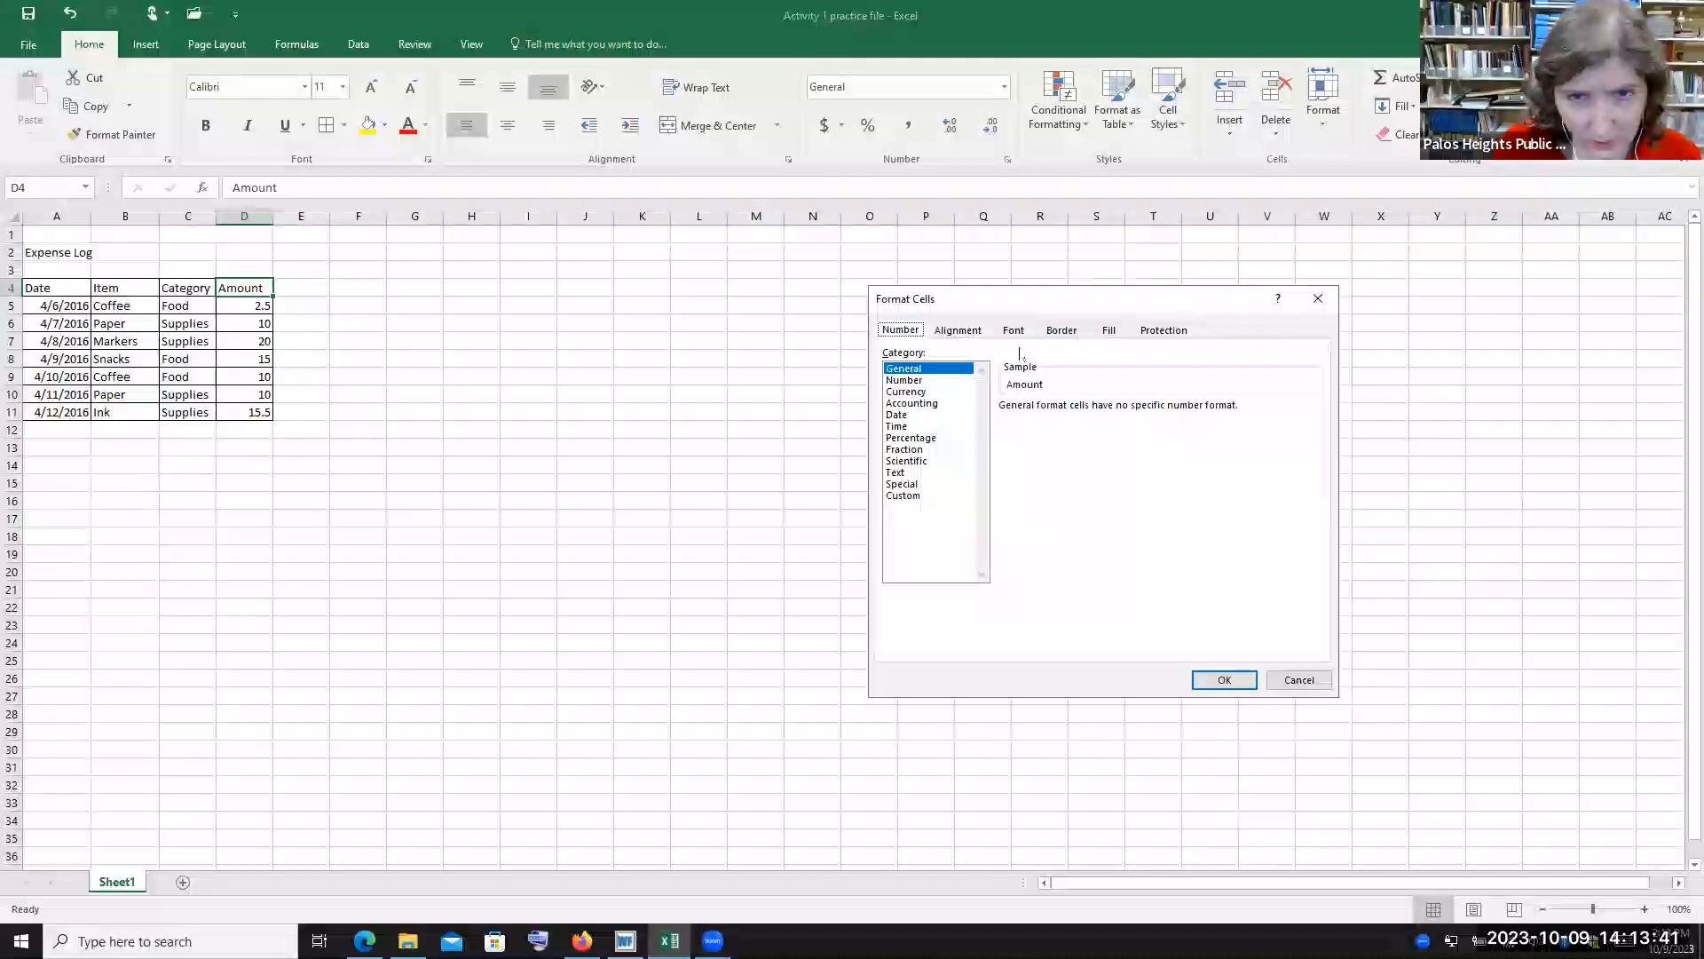
Browse the Number, General, Currency and Date number categories, then cancel the dialog
{"action": "left_click", "coordinate": [917, 381]}
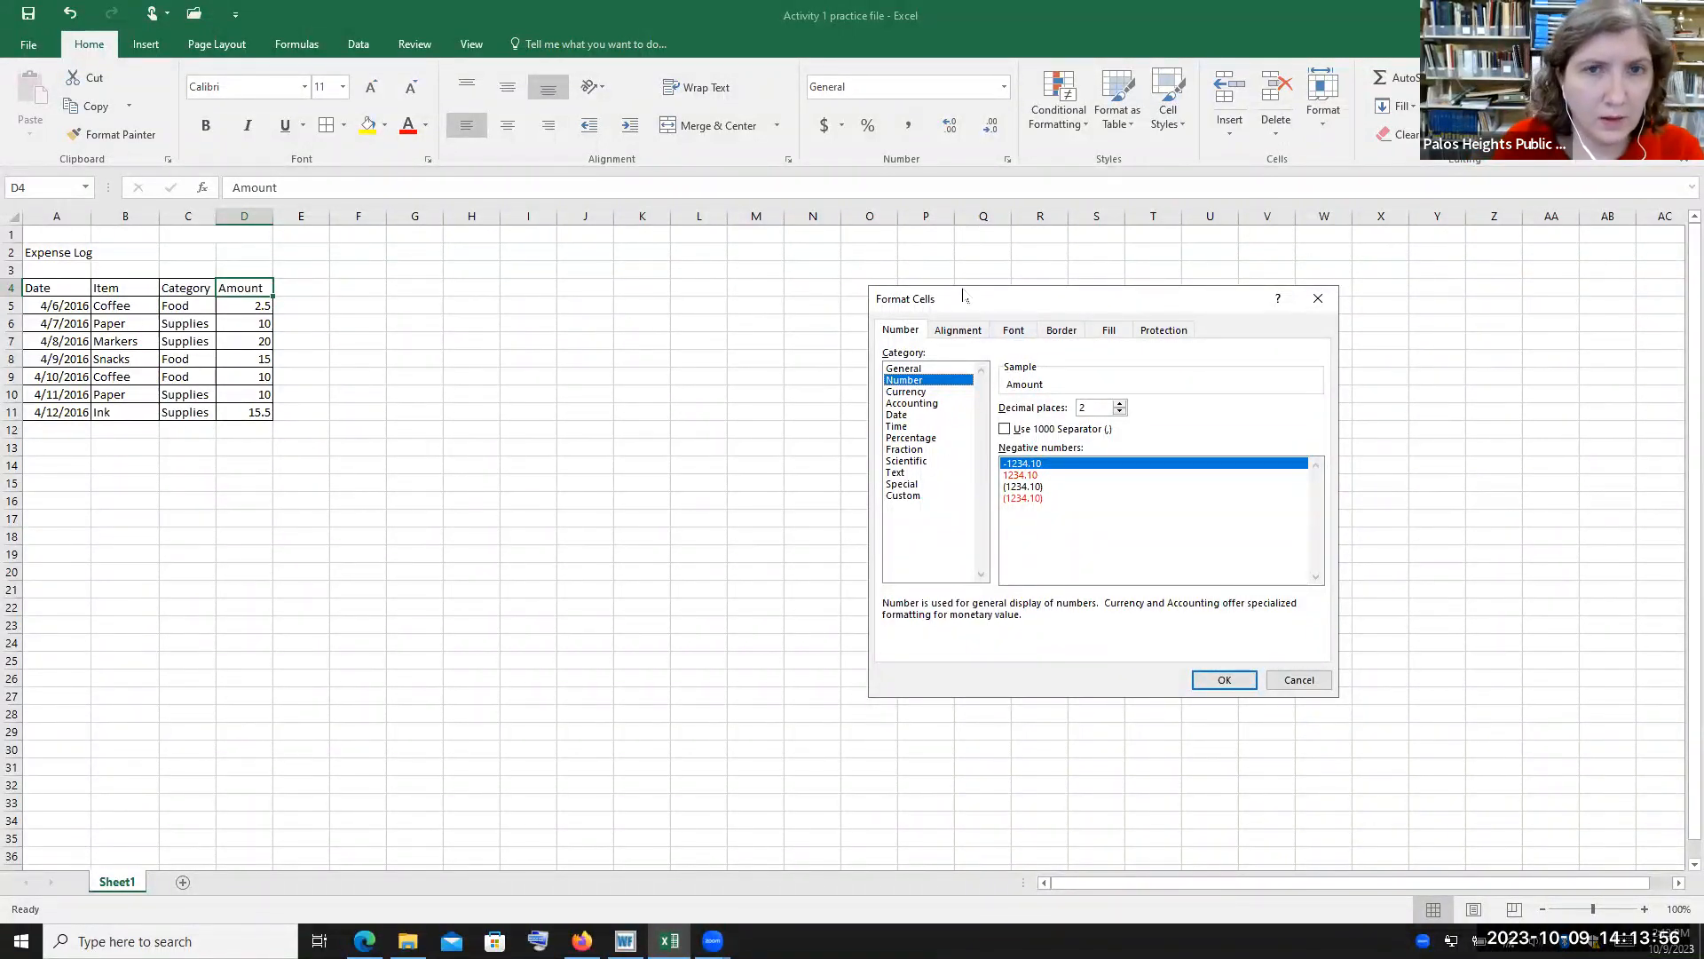
{"action": "left_click", "coordinate": [927, 368]}
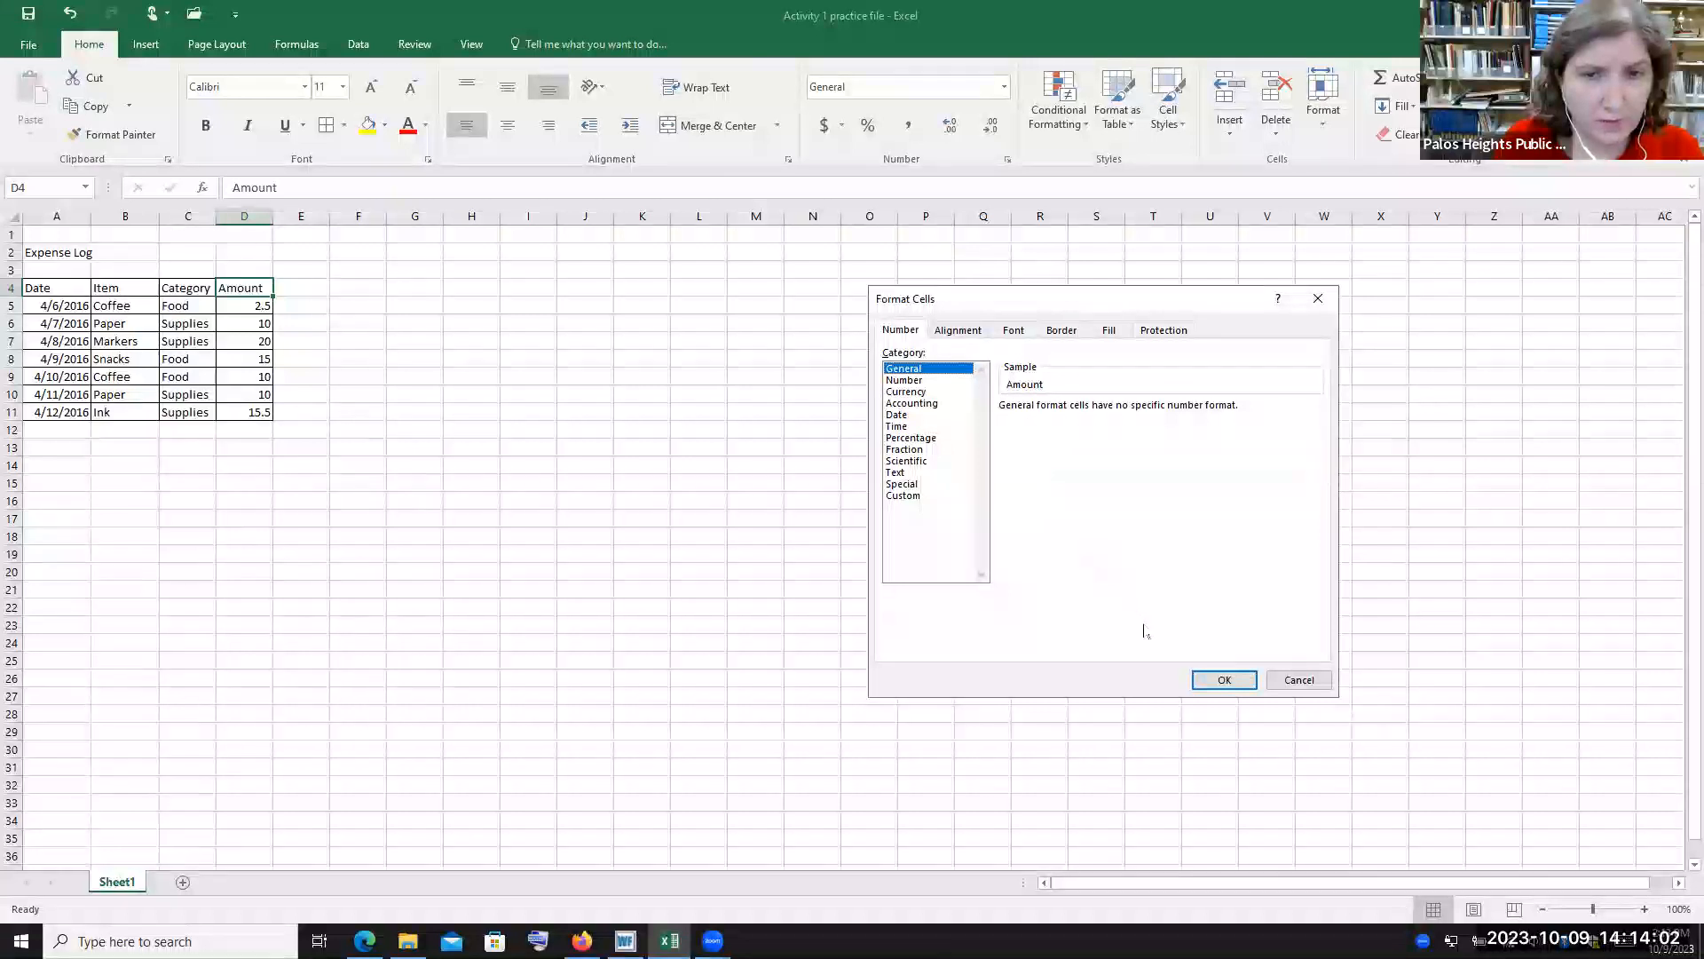
{"action": "left_click", "coordinate": [909, 394]}
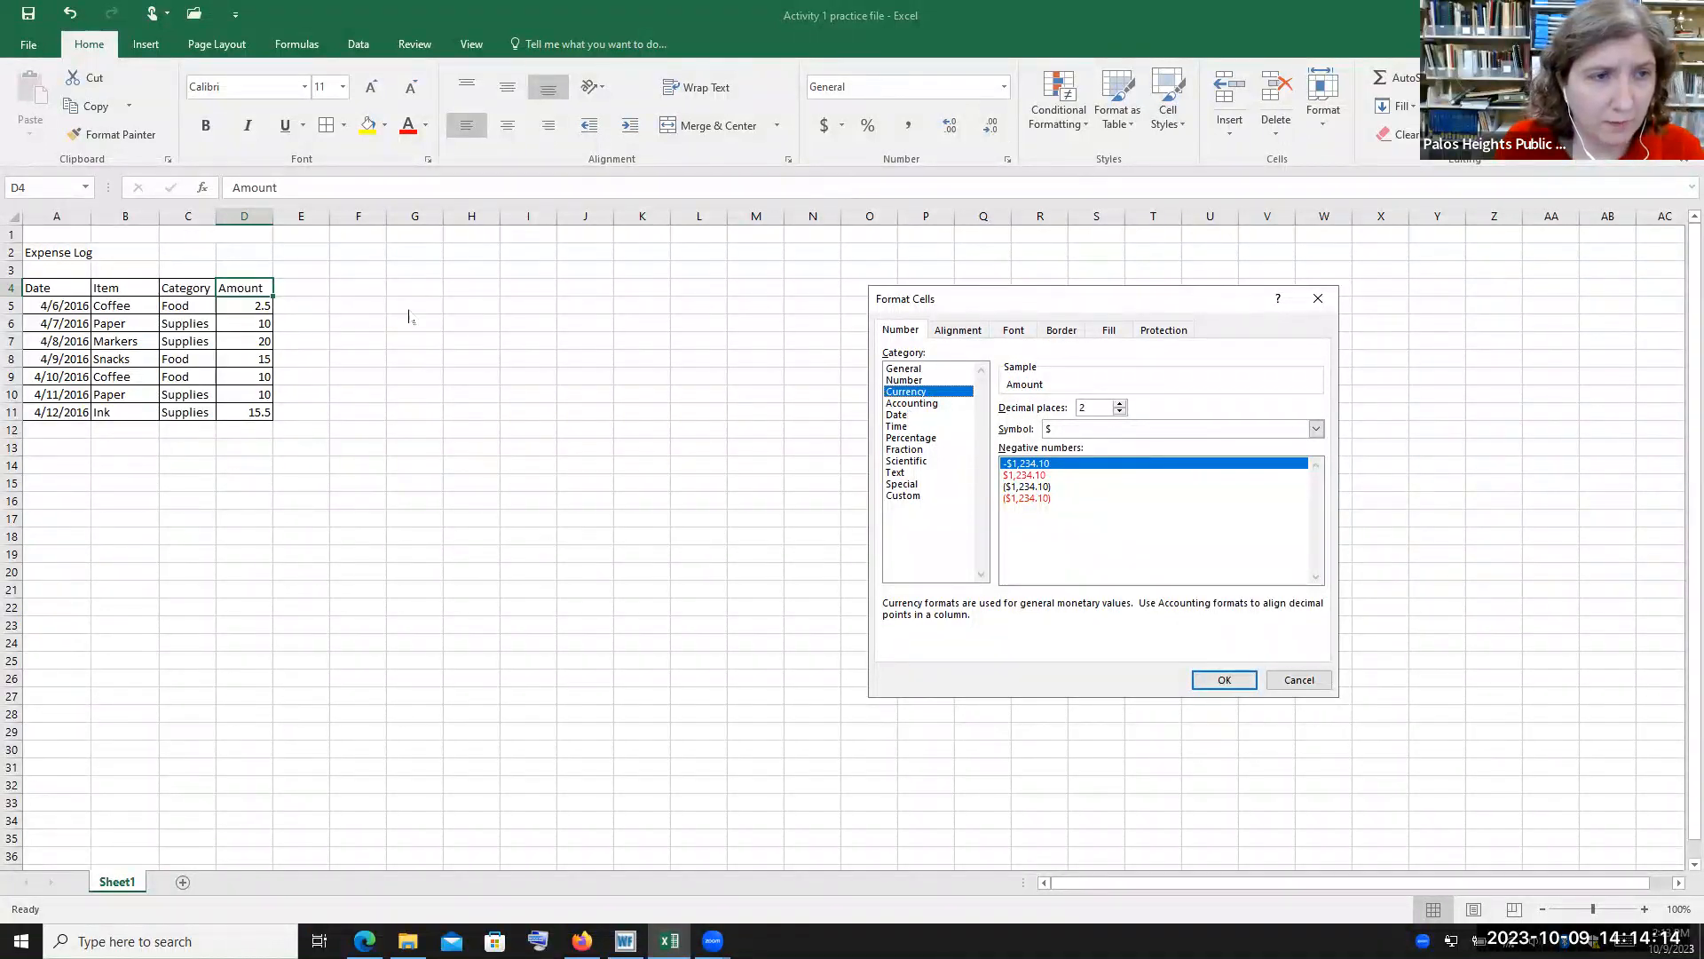
{"action": "left_click", "coordinate": [901, 416]}
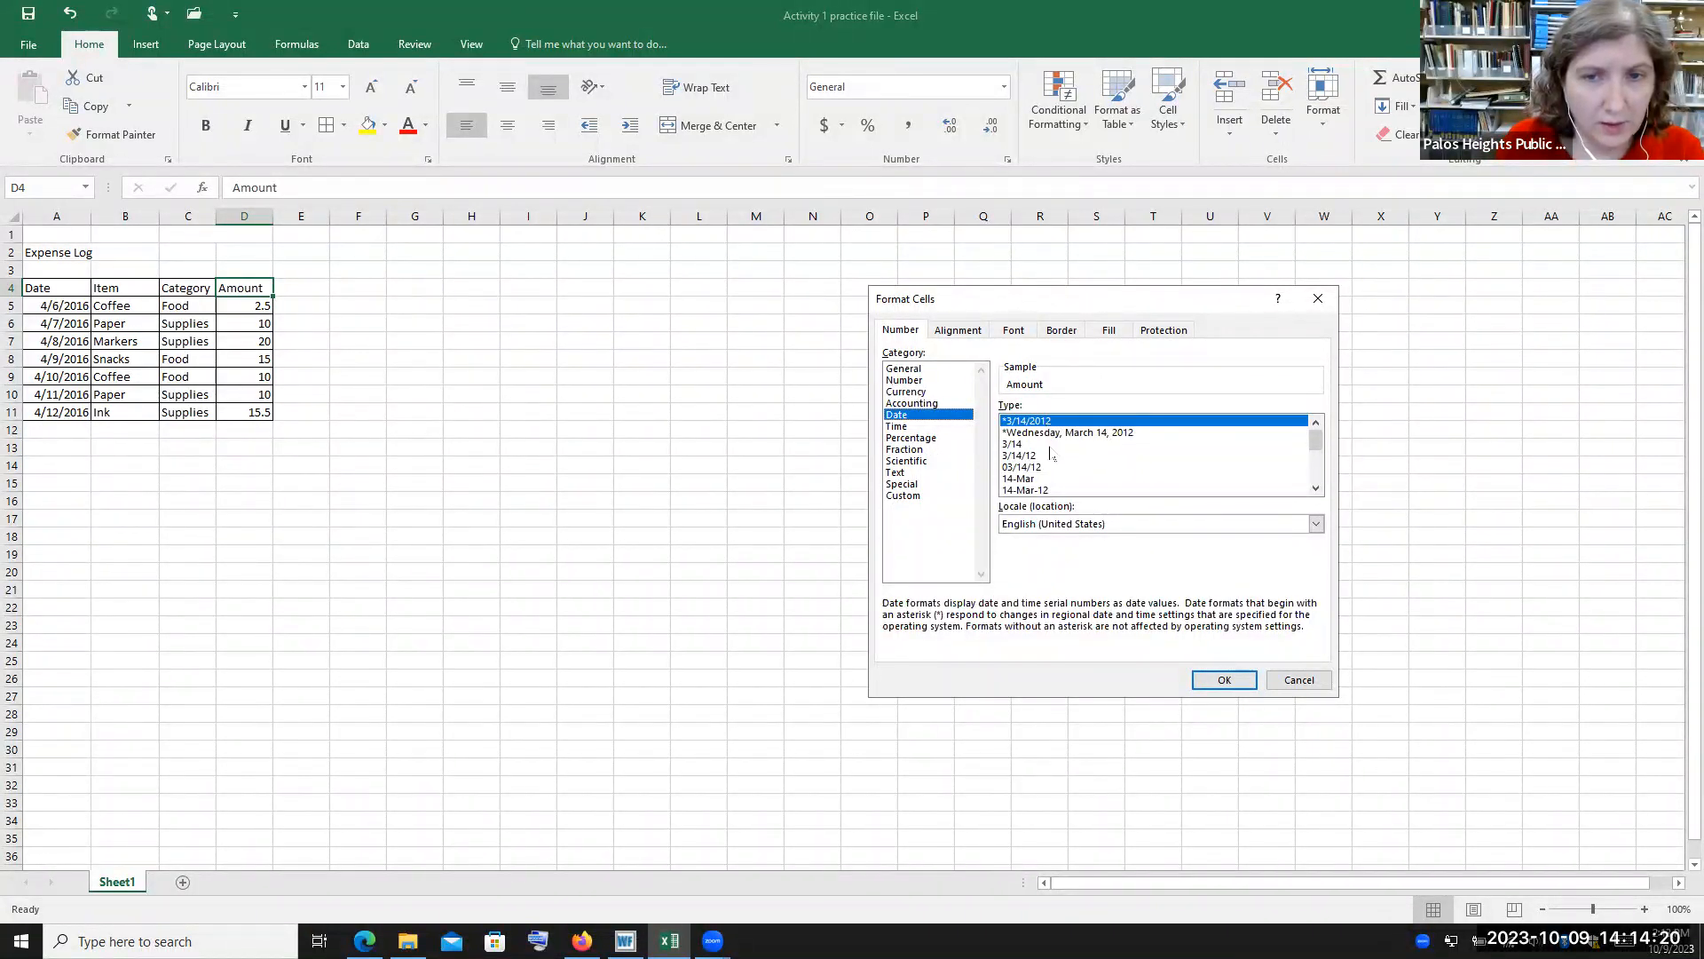
{"action": "mouse_move", "coordinate": [1316, 444]}
{"action": "left_mouse_down"}
{"action": "mouse_move", "coordinate": [1318, 471]}
{"action": "mouse_move", "coordinate": [1316, 435]}
{"action": "left_mouse_up"}
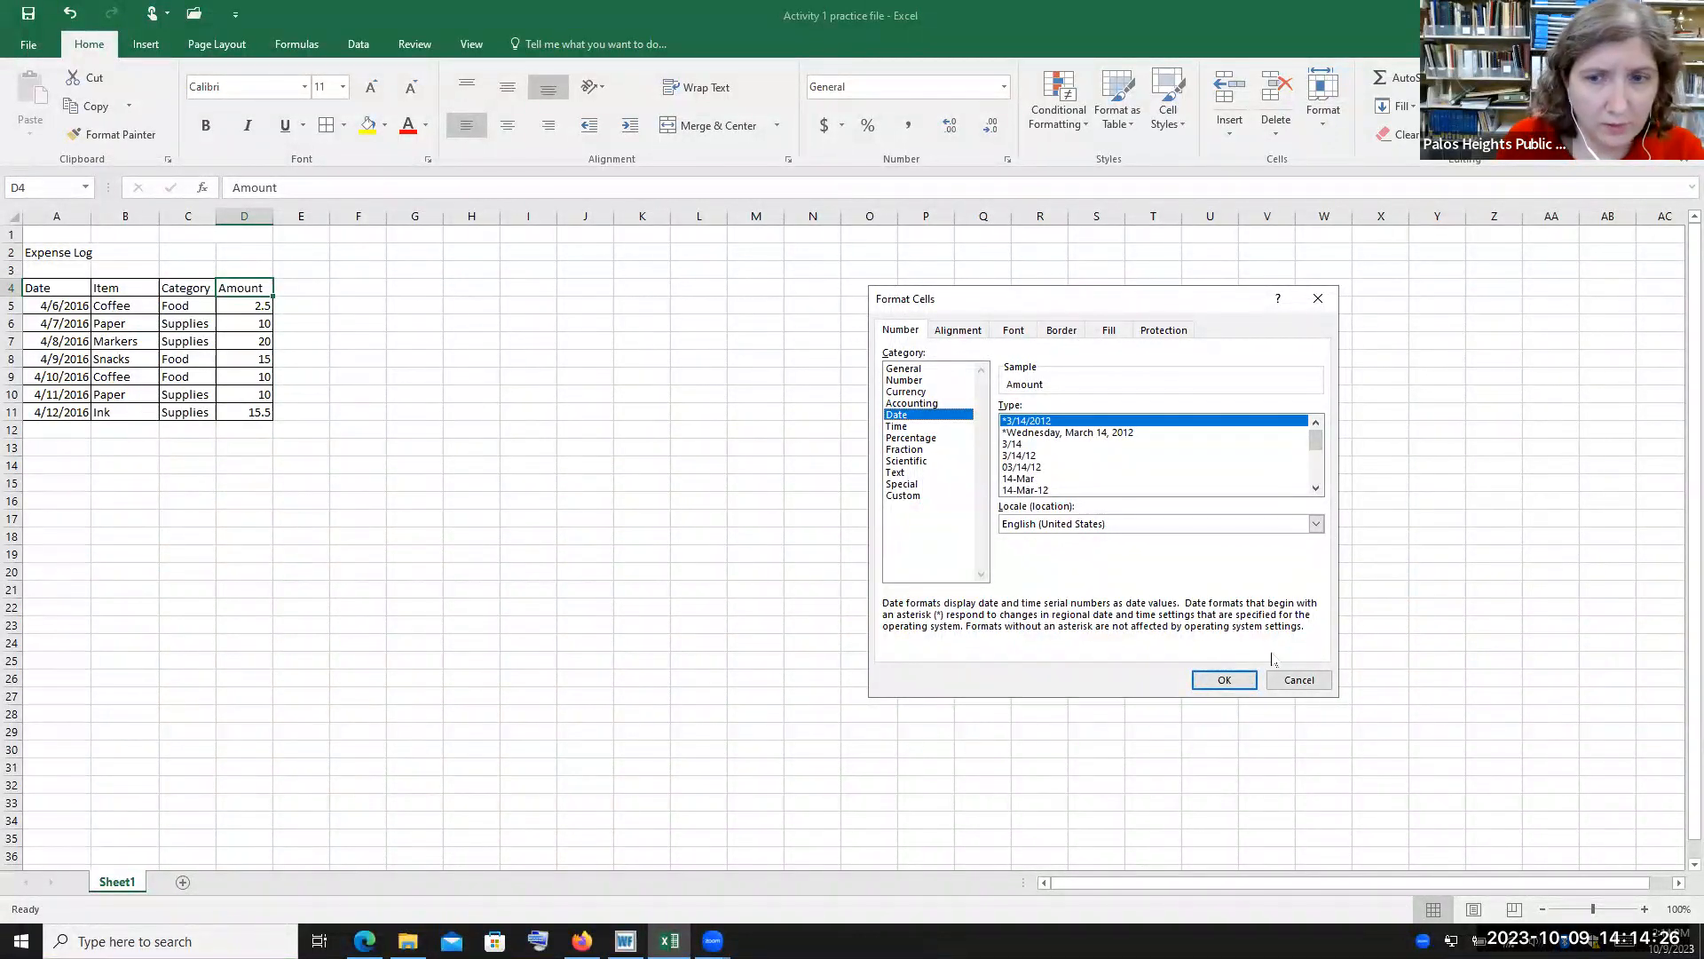
{"action": "left_click", "coordinate": [1299, 680]}
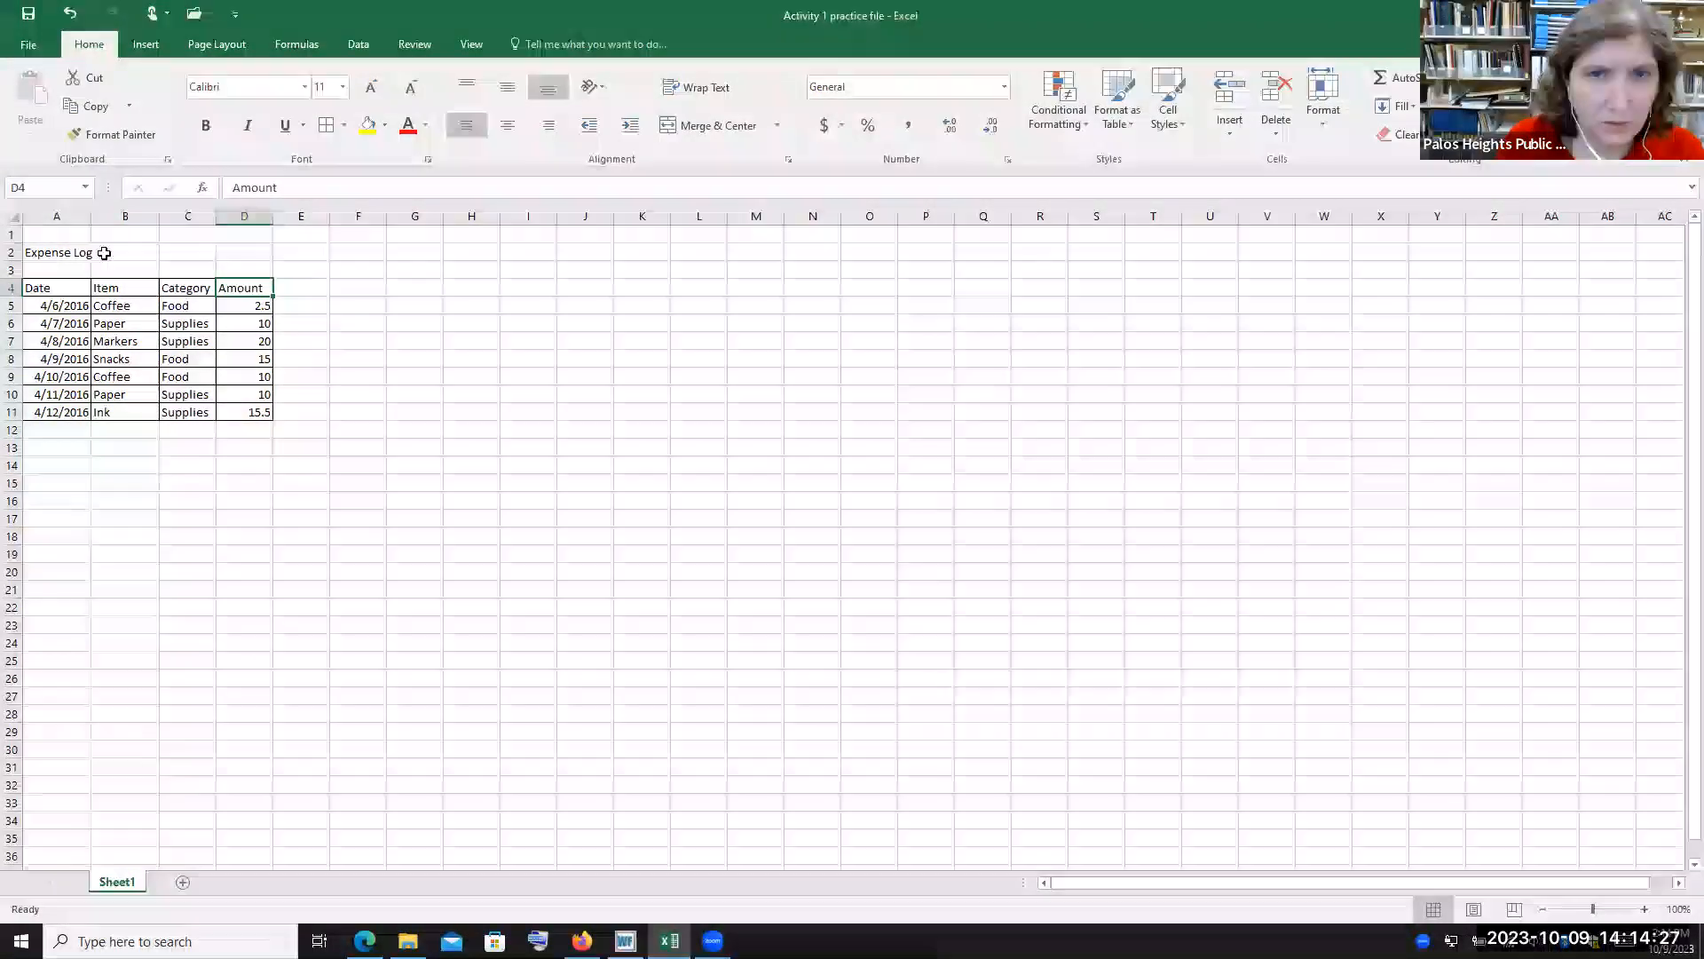
Open Format Cells for date cell A5 and browse the Date, Time, Percentage and Fraction categories
{"action": "left_click", "coordinate": [54, 309]}
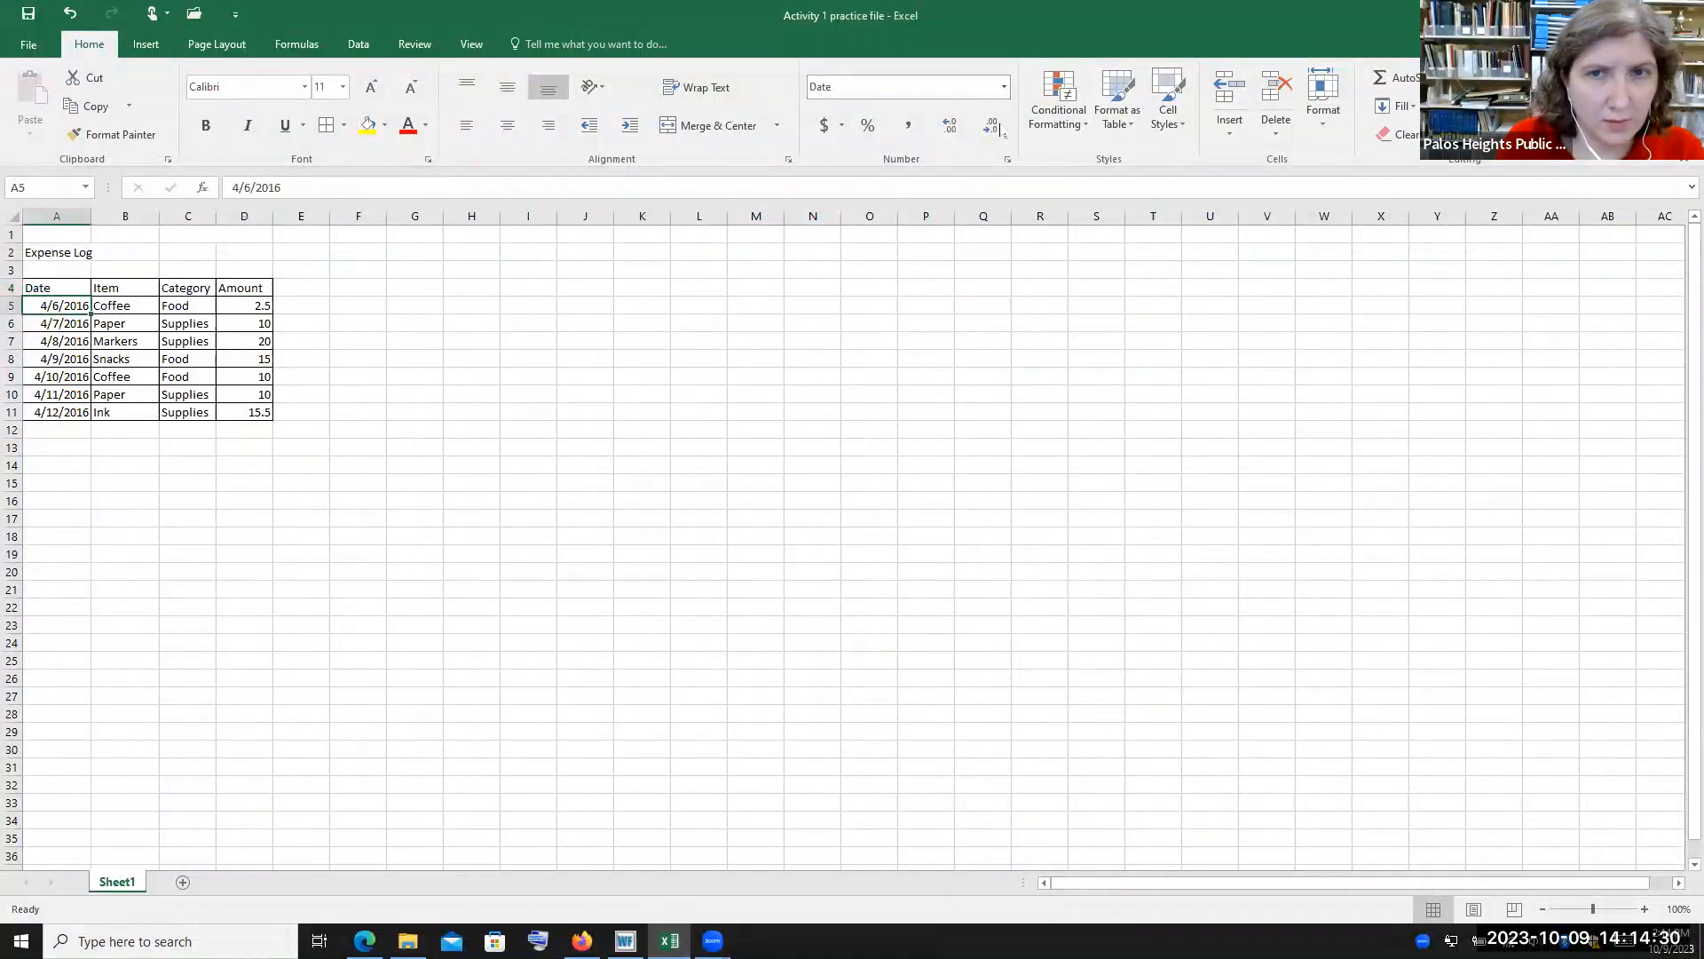
{"action": "left_click", "coordinate": [1007, 159]}
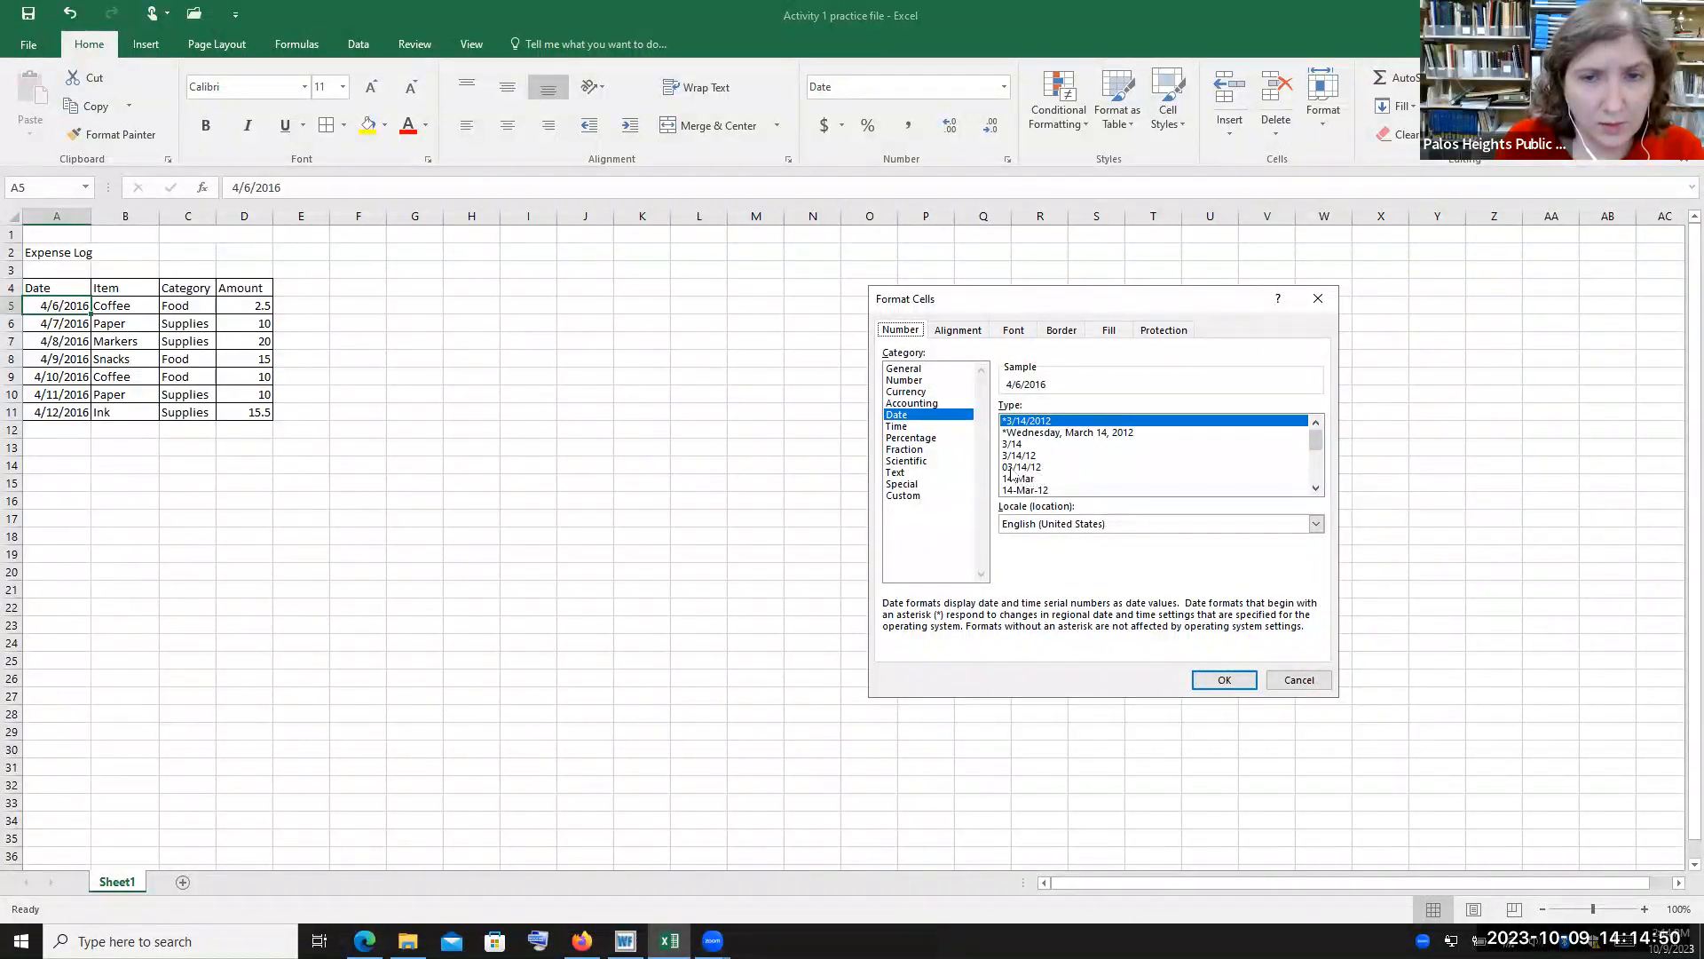
{"action": "mouse_move", "coordinate": [1317, 442]}
{"action": "left_mouse_down"}
{"action": "mouse_move", "coordinate": [1319, 477]}
{"action": "mouse_move", "coordinate": [1325, 437]}
{"action": "left_mouse_up"}
{"action": "left_click", "coordinate": [943, 427]}
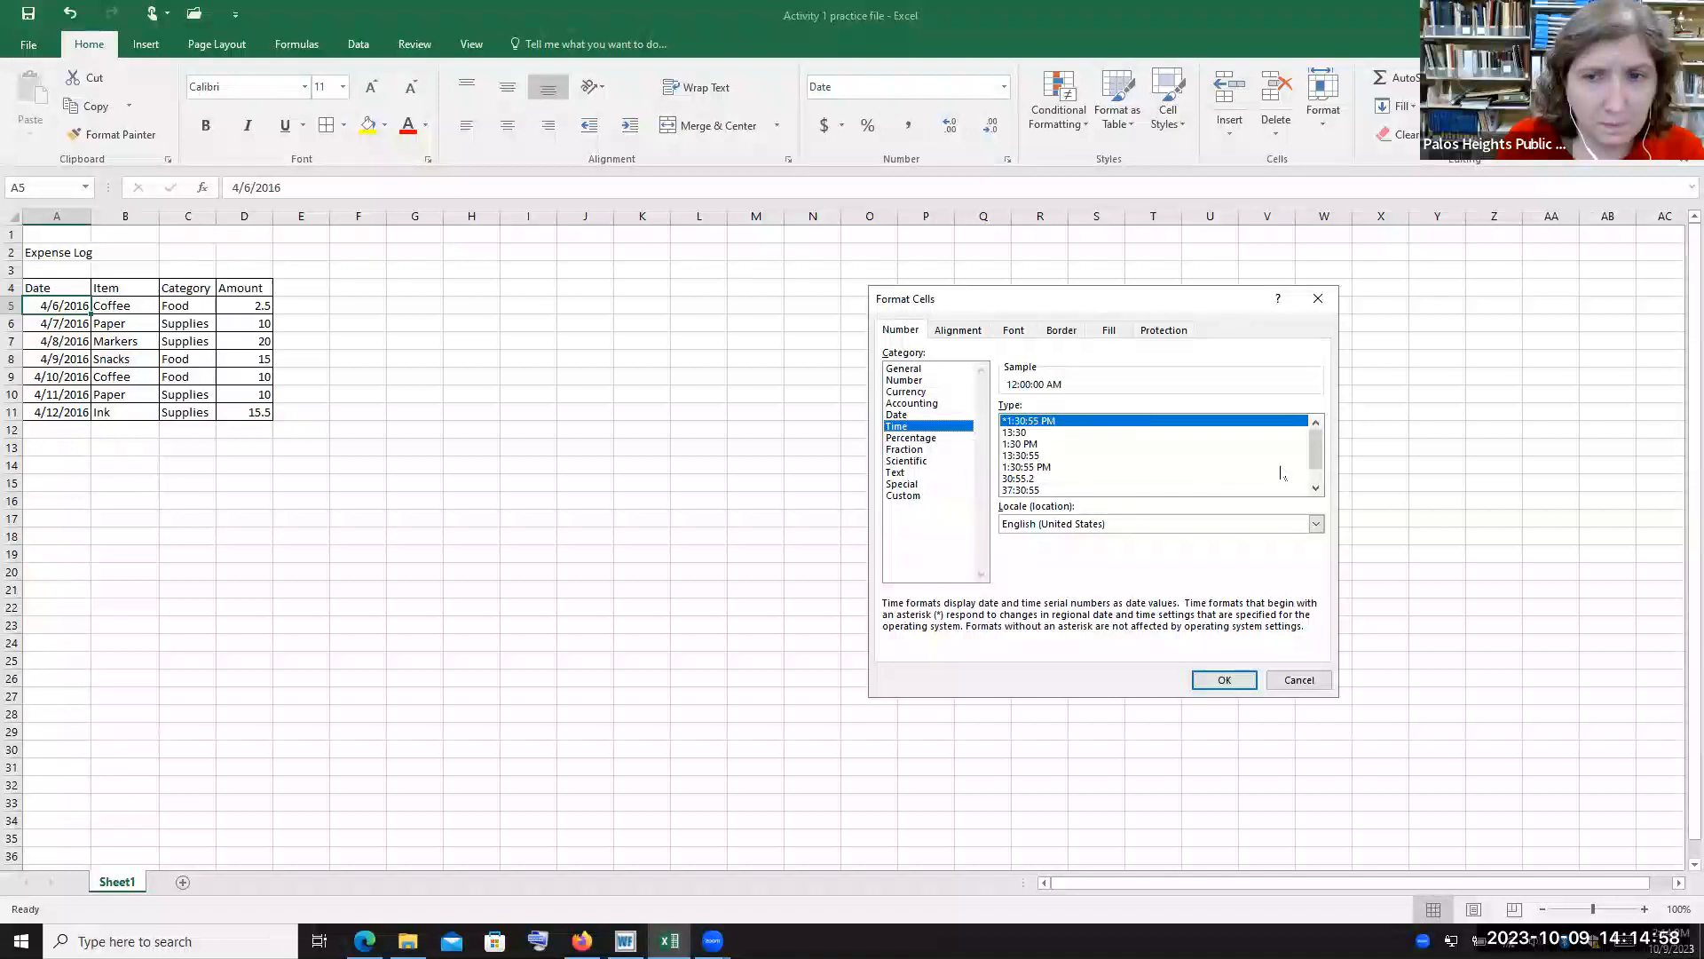
{"action": "left_click", "coordinate": [915, 437]}
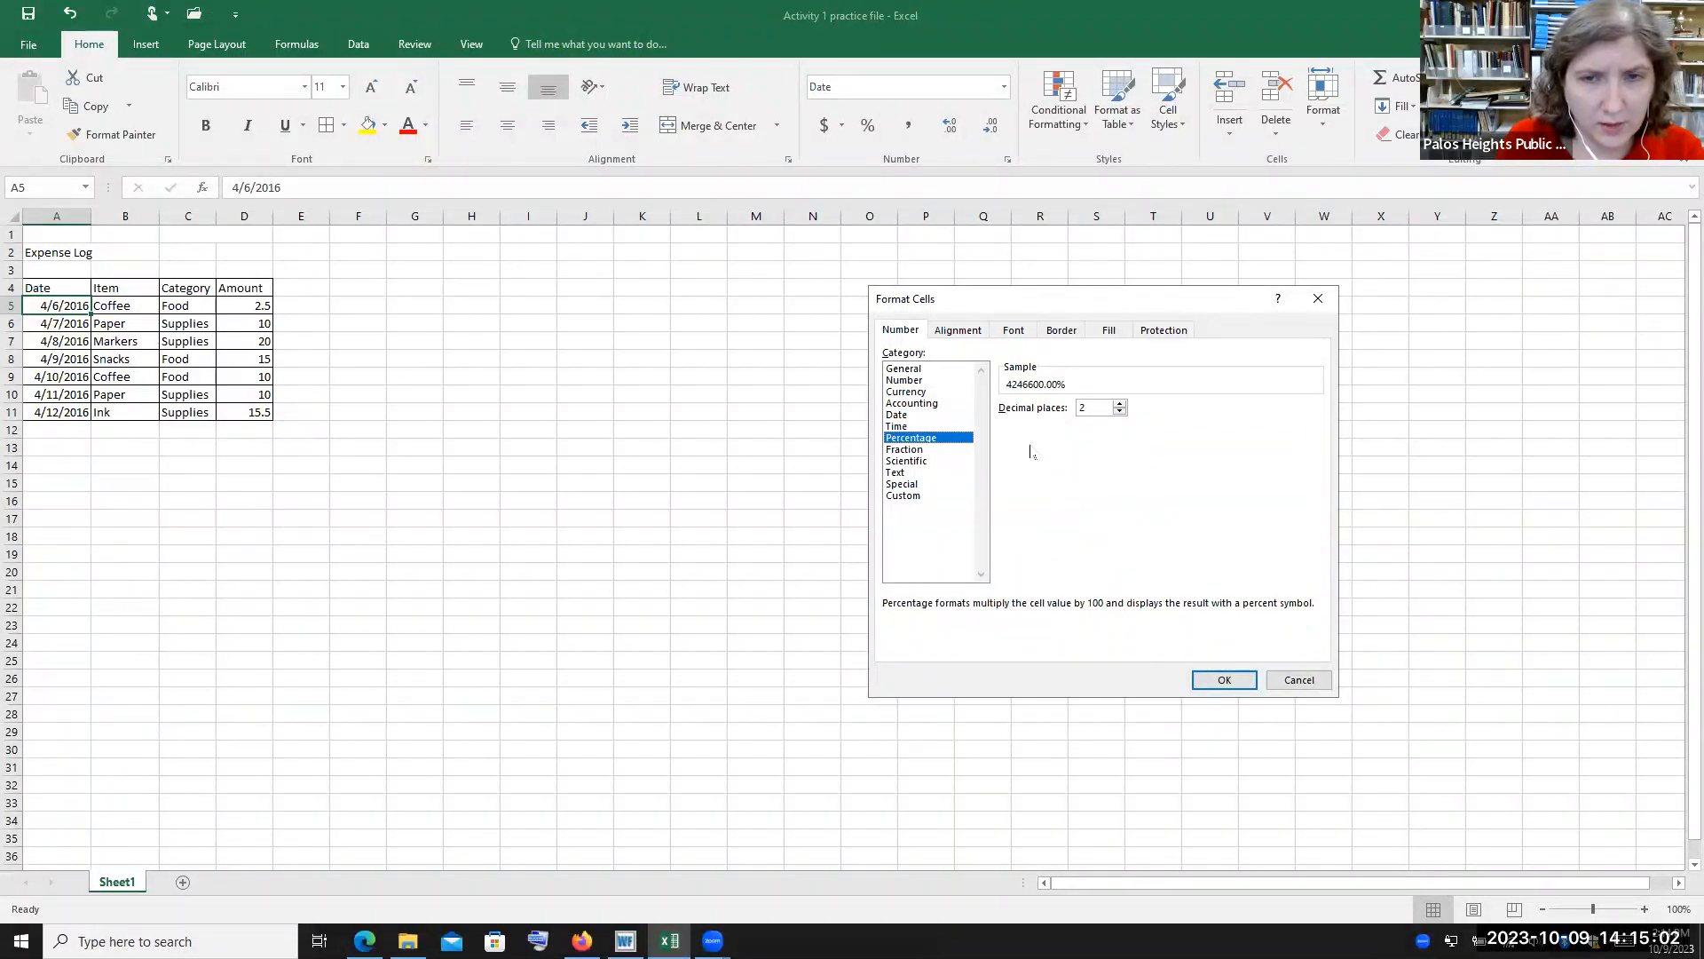
{"action": "left_click", "coordinate": [906, 450]}
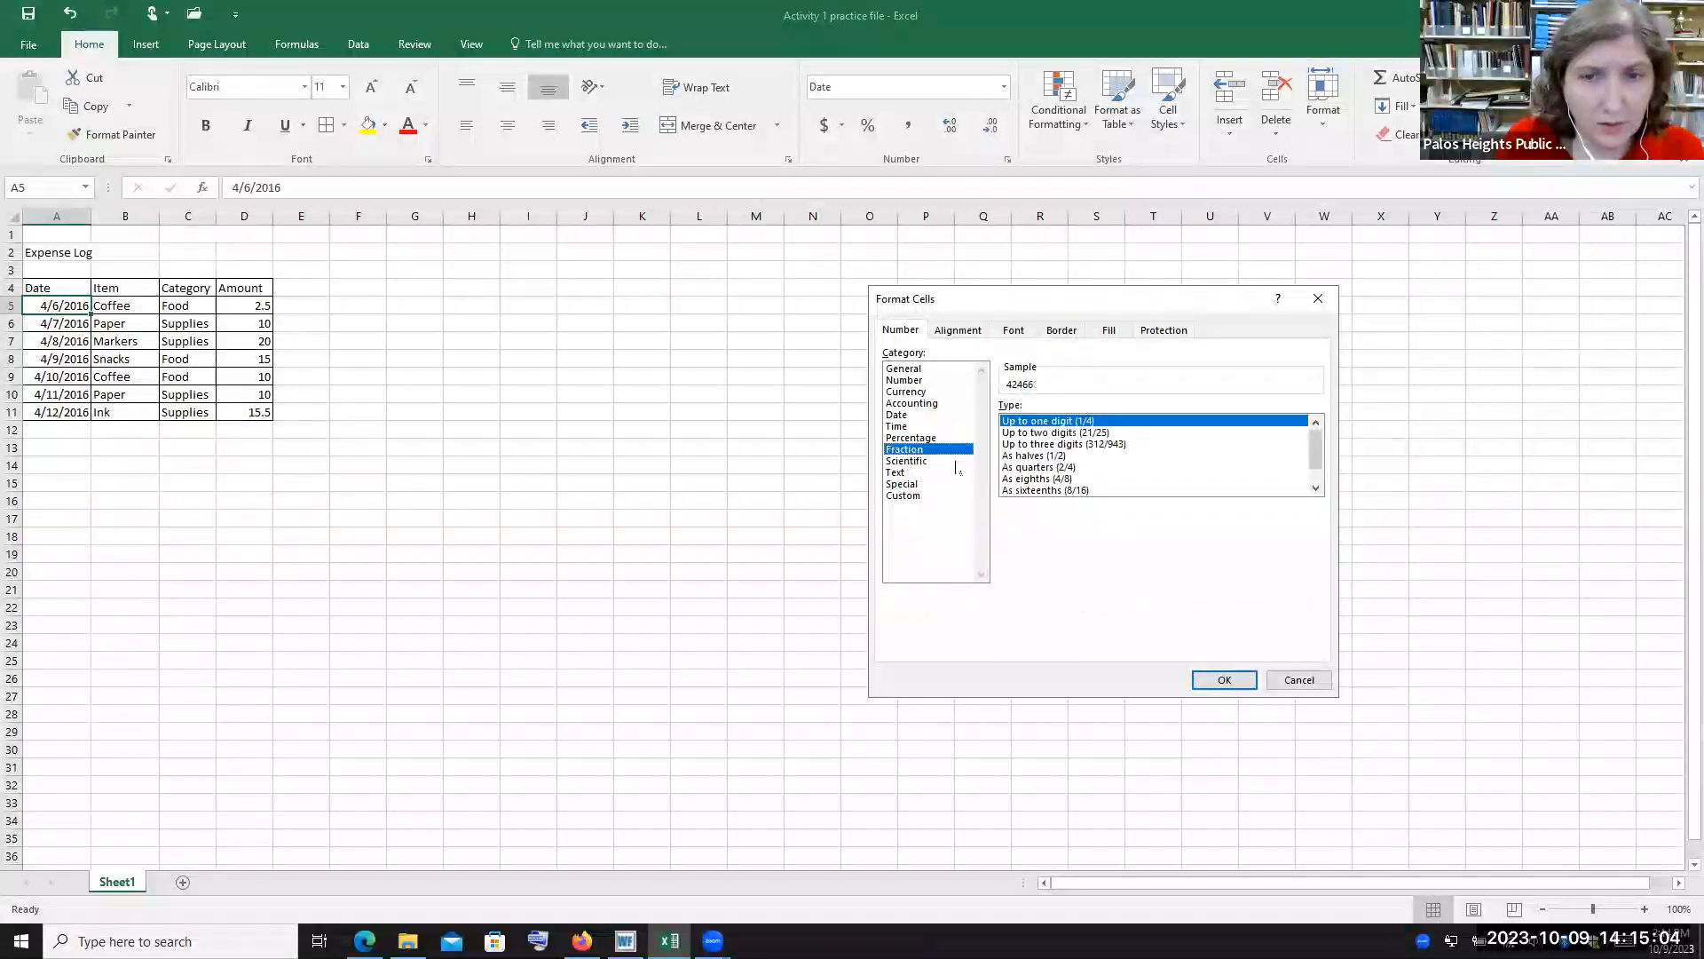
Browse the Custom, Special, Text and Date number categories for the date cell
{"action": "left_click", "coordinate": [915, 484]}
{"action": "left_click", "coordinate": [914, 495]}
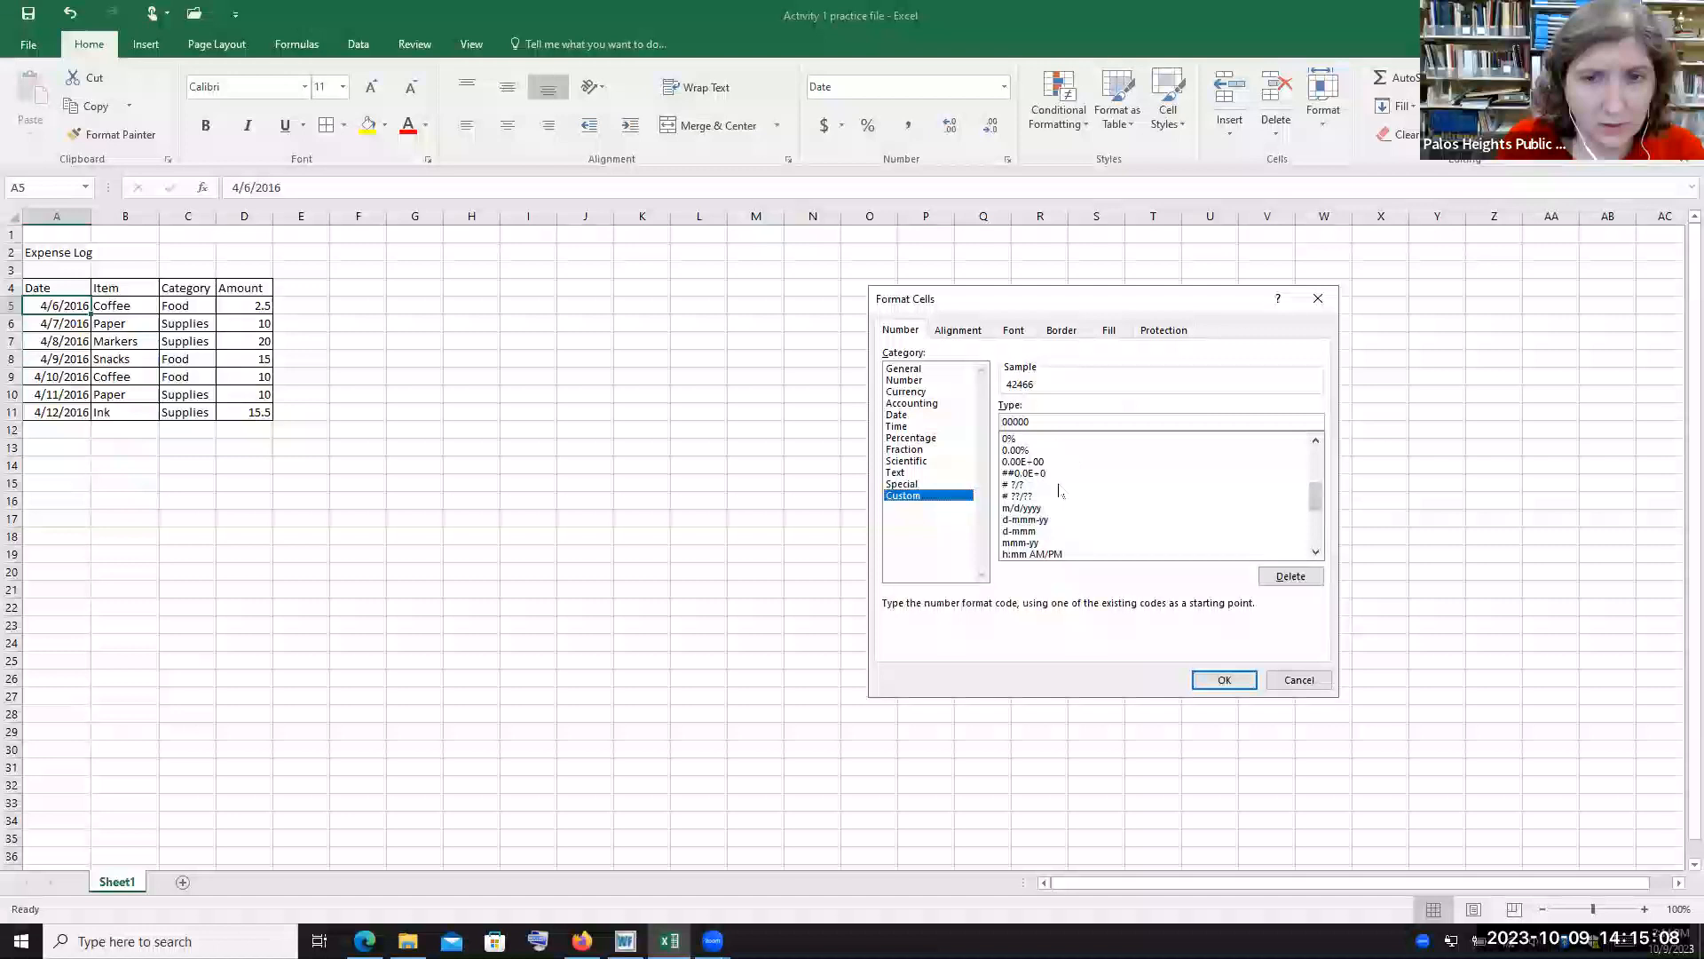
{"action": "left_click", "coordinate": [907, 485]}
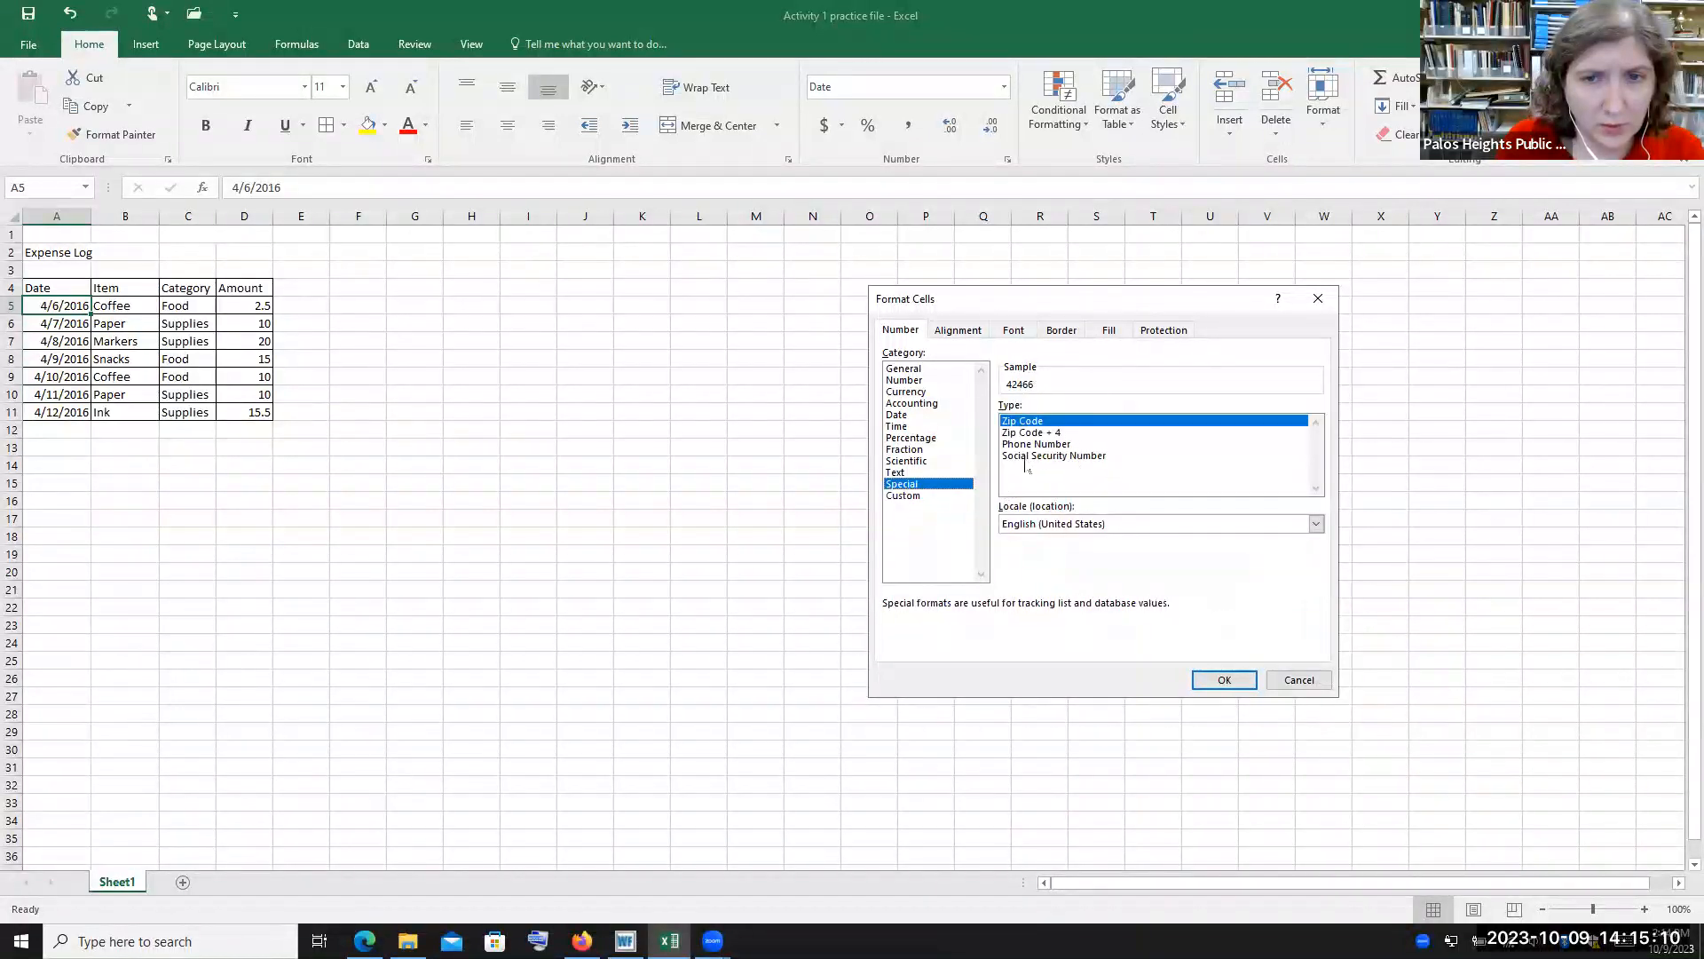
{"action": "left_click", "coordinate": [901, 472]}
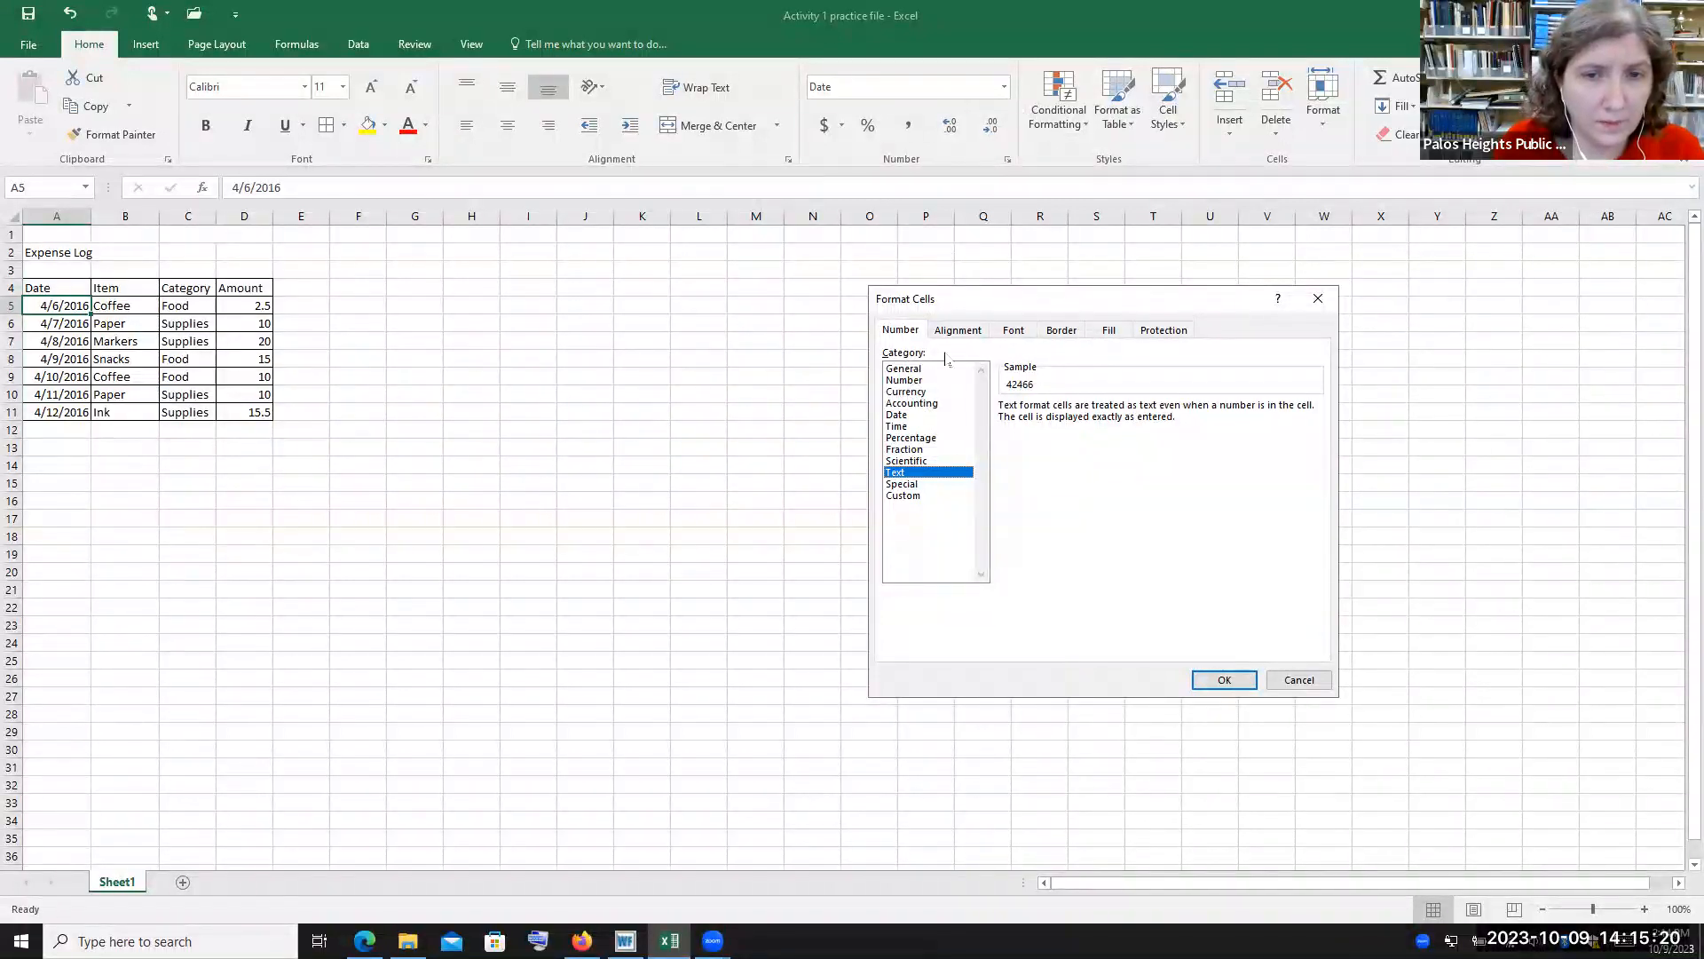
{"action": "left_click", "coordinate": [901, 415]}
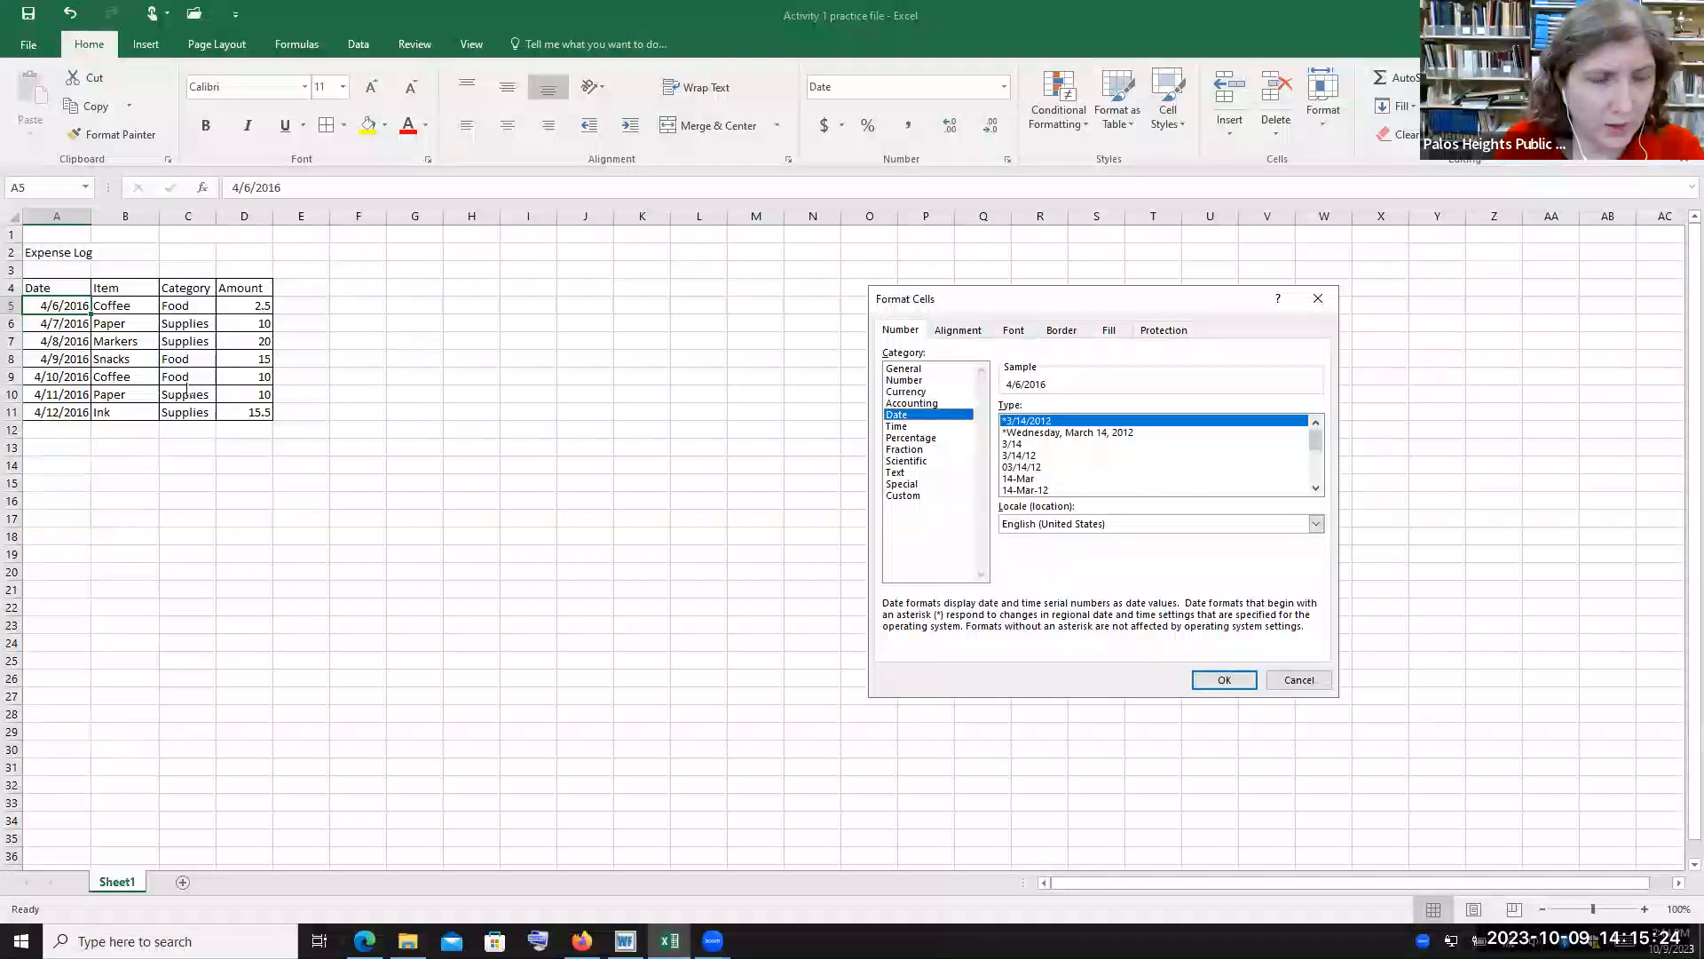
Browse the Alignment, Font, Border, Fill and Protection tabs, then close the Format Cells dialog
{"action": "left_click", "coordinate": [960, 333]}
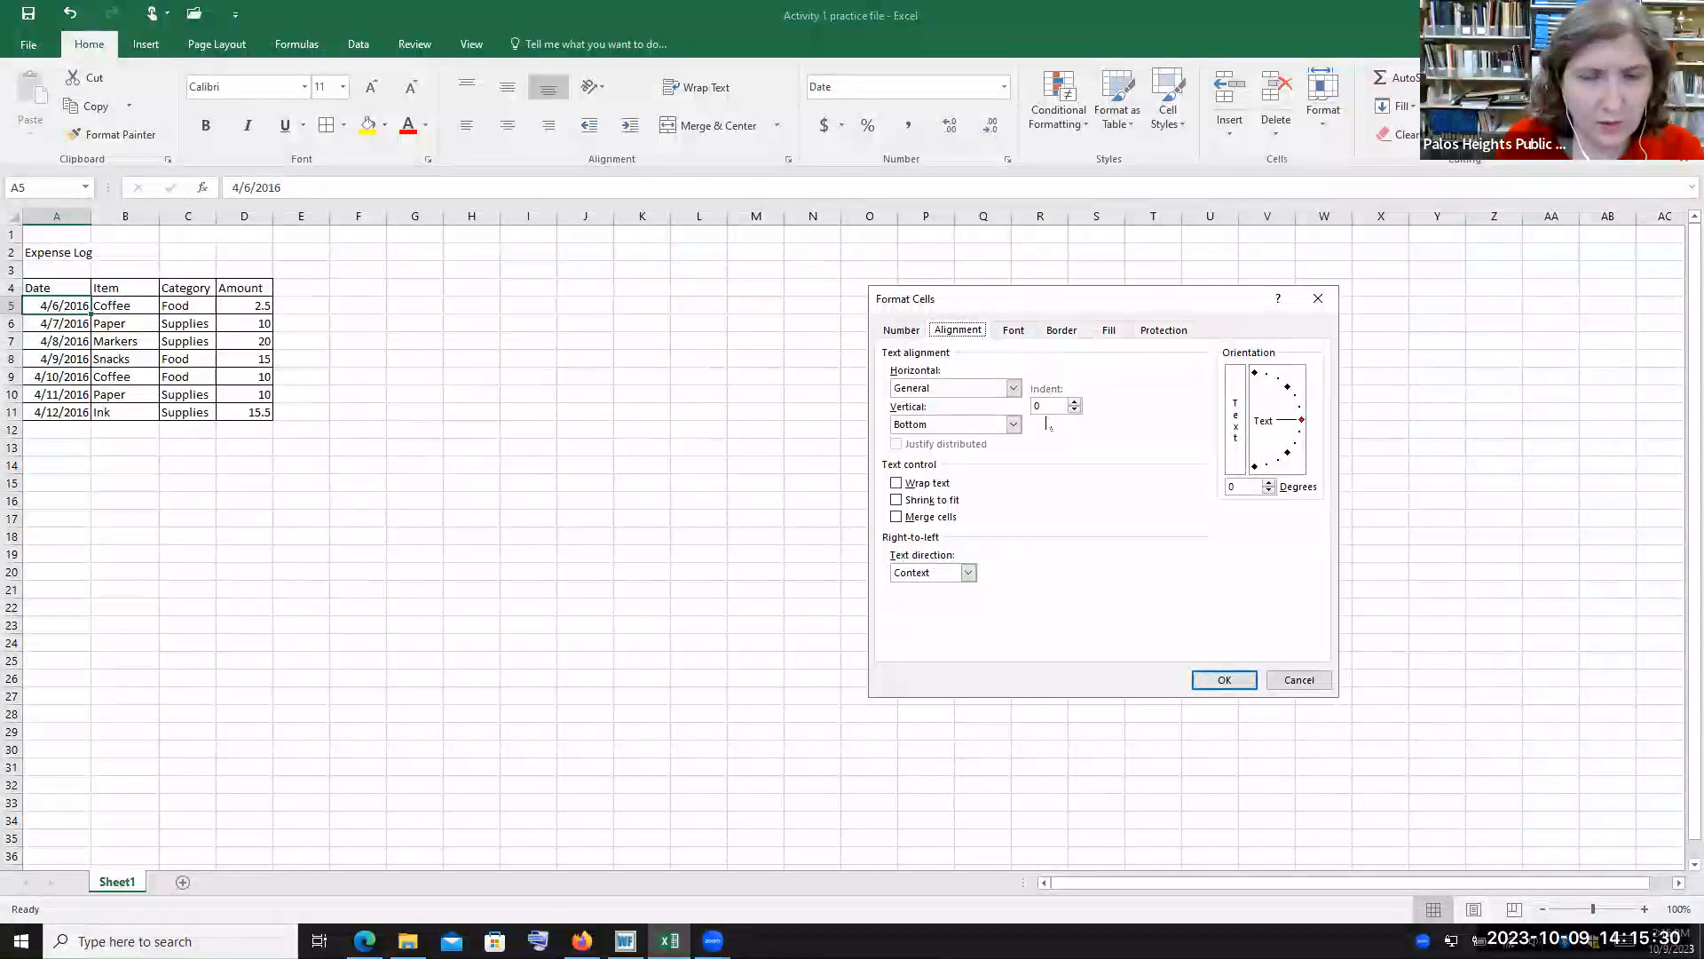
{"action": "left_click", "coordinate": [1014, 331]}
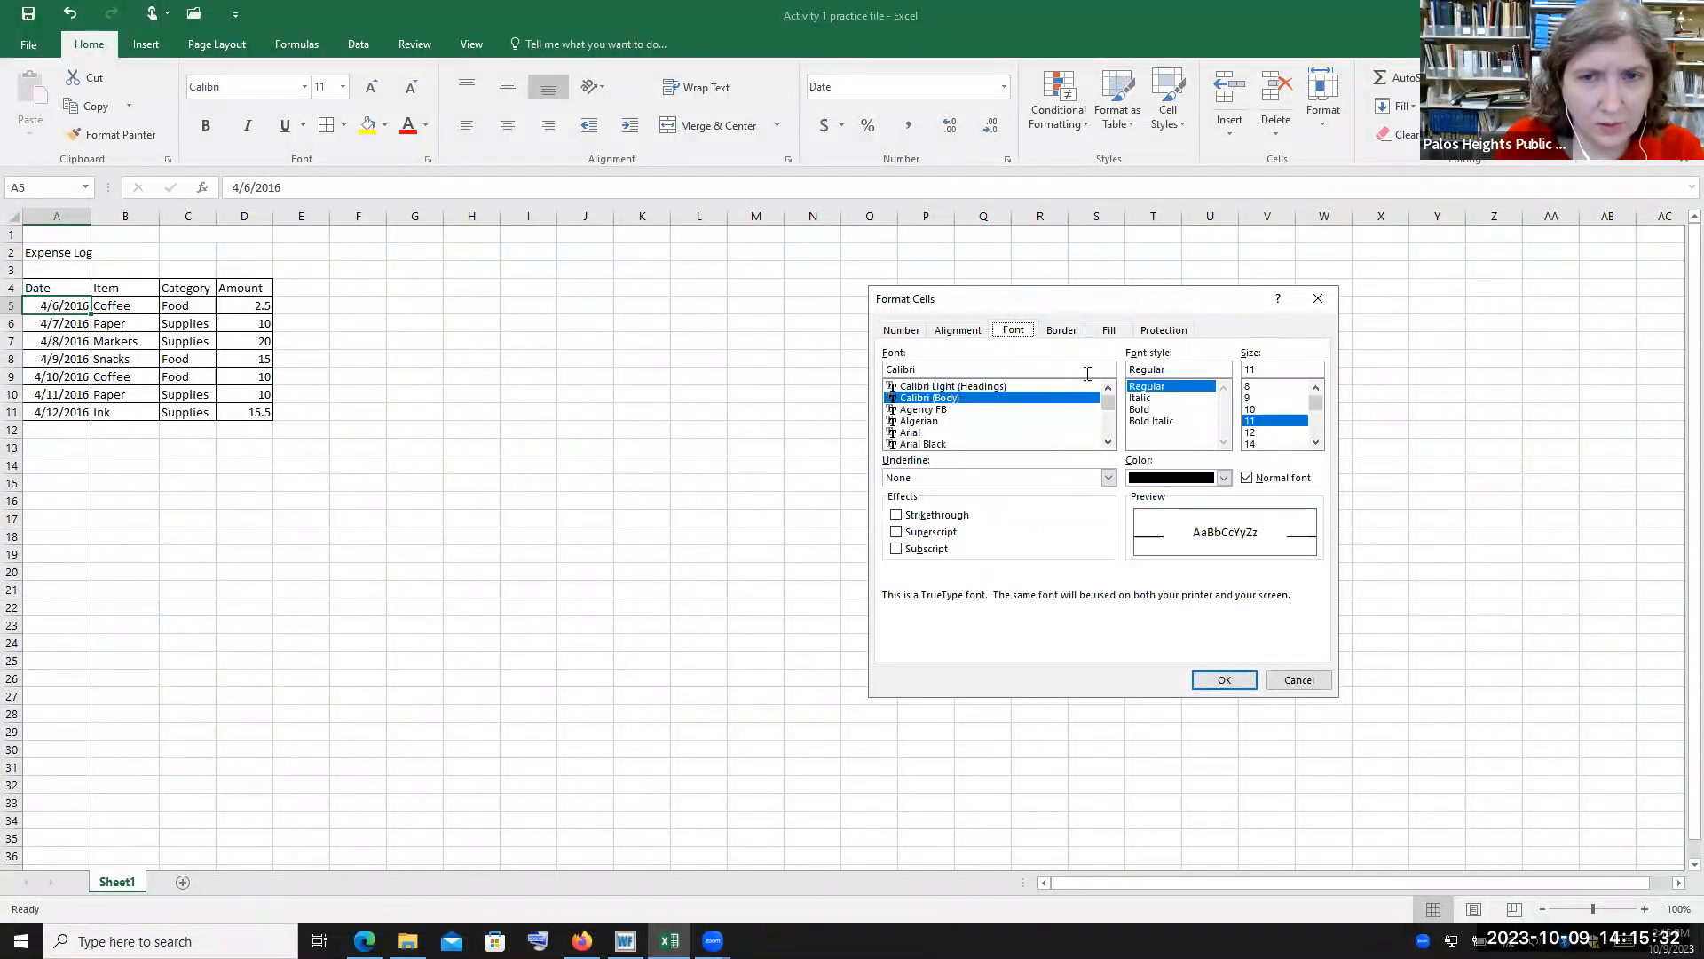
{"action": "left_click", "coordinate": [1063, 330]}
{"action": "left_click", "coordinate": [1111, 332]}
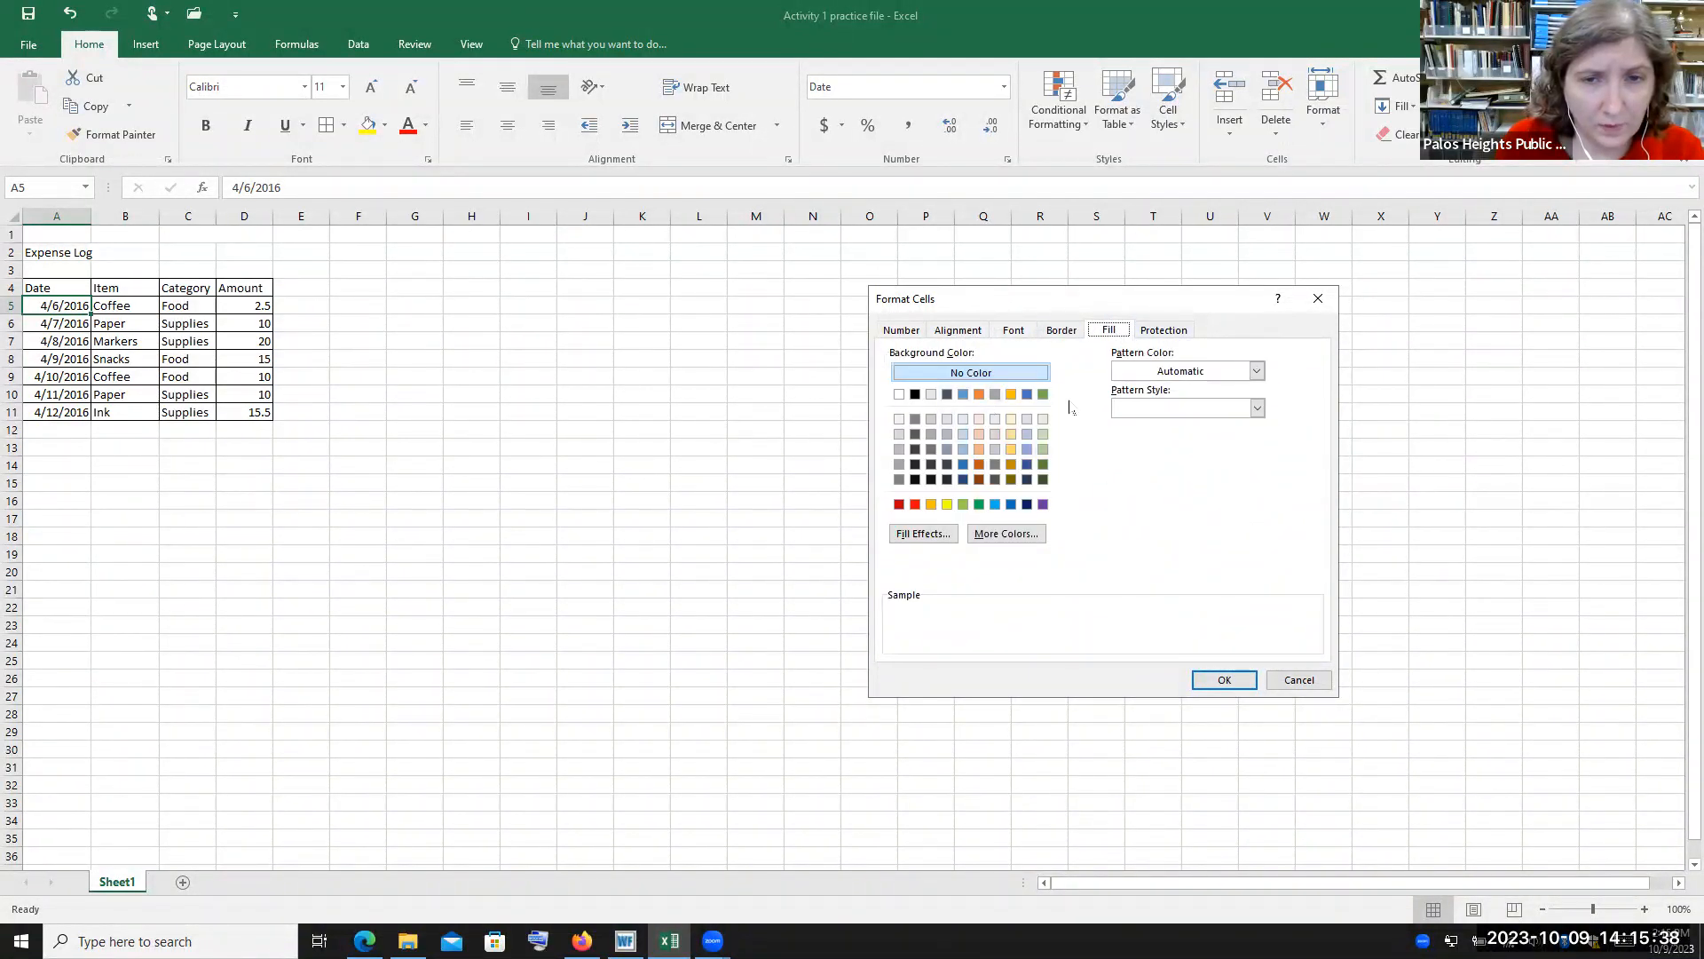
{"action": "left_click", "coordinate": [1187, 331]}
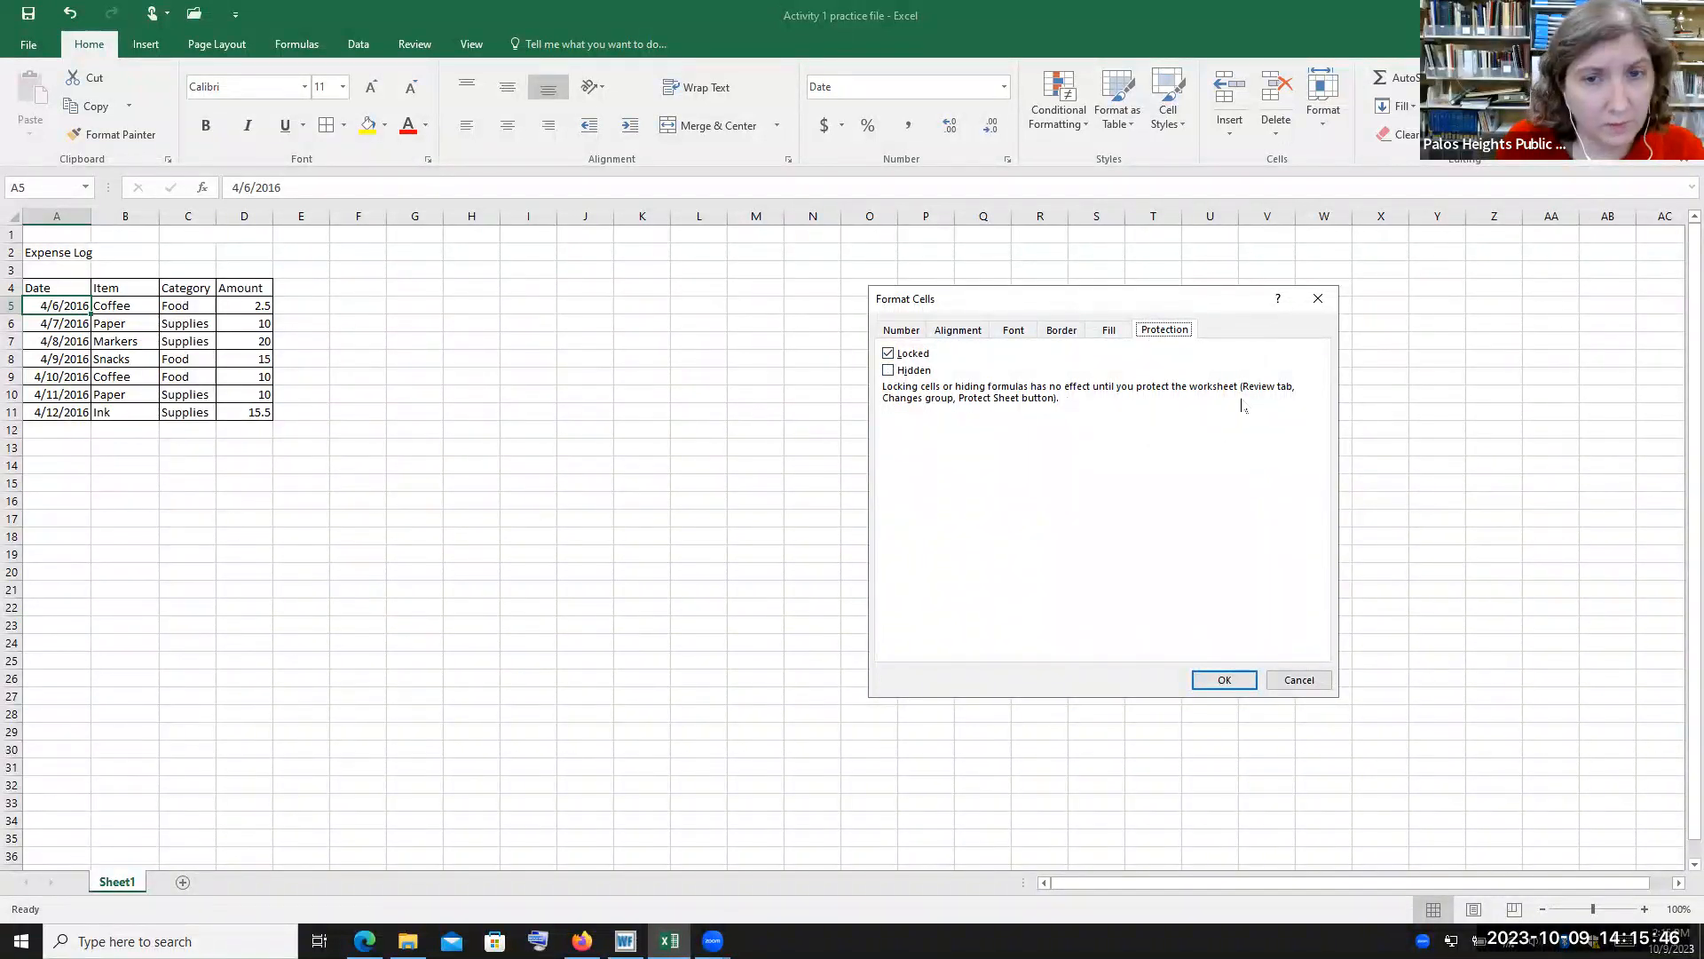
{"action": "left_click", "coordinate": [1229, 683]}
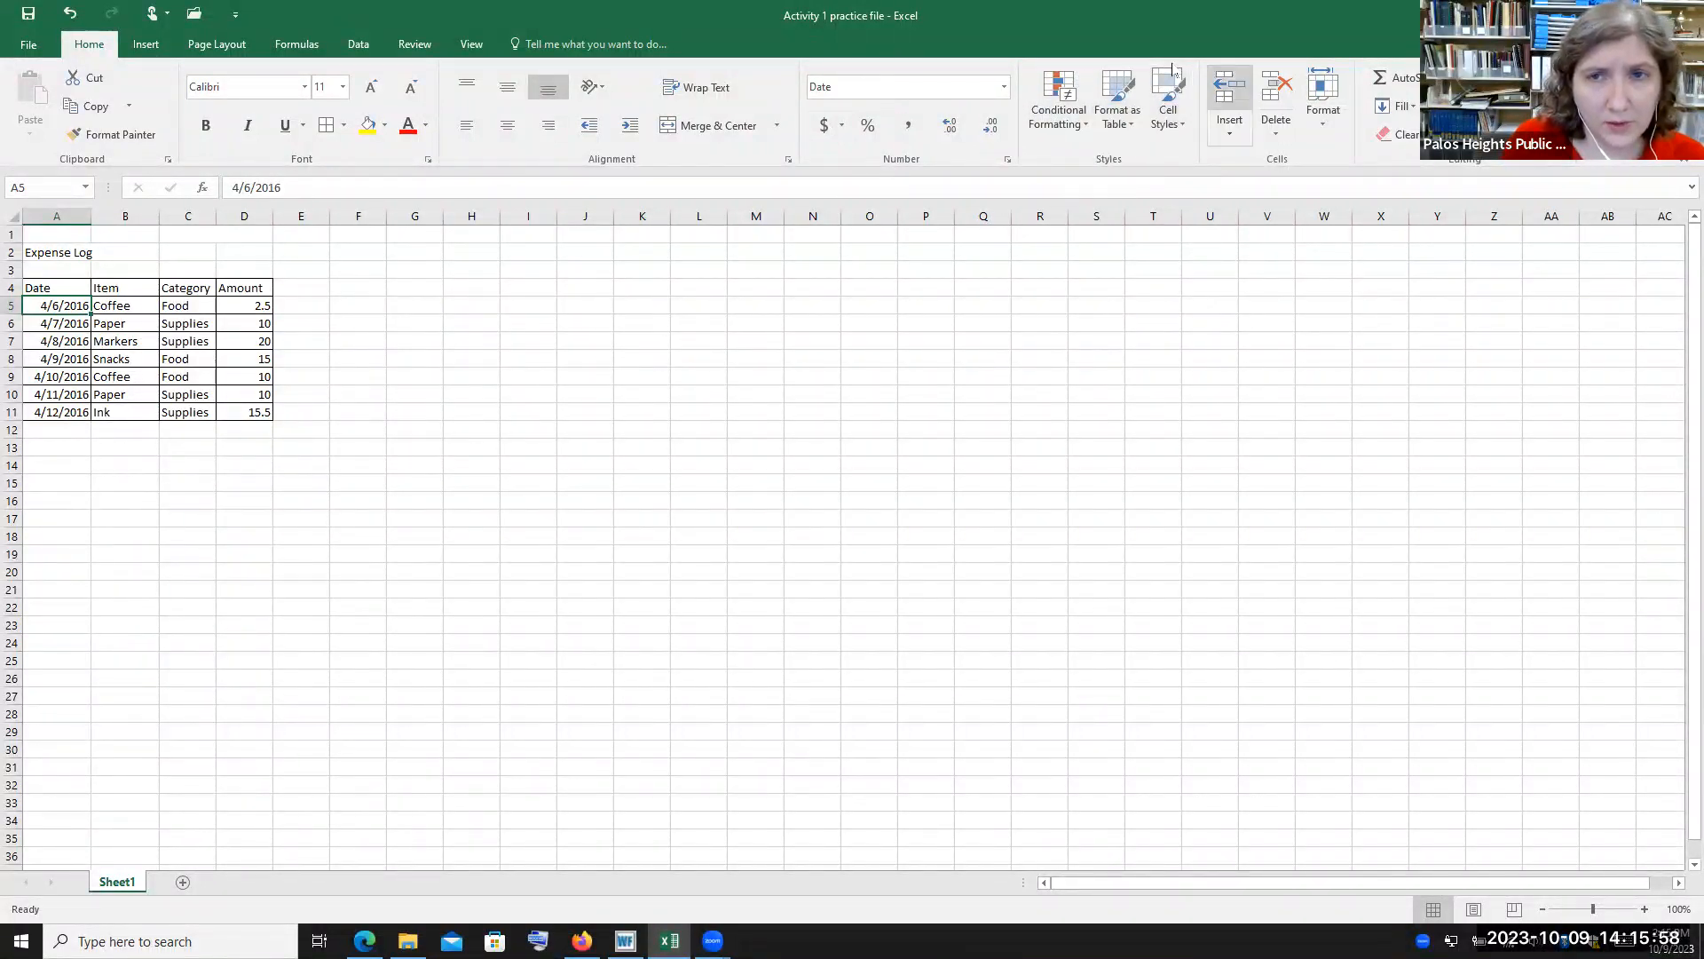
Open the Cell Styles gallery from an empty cell and dismiss it without applying a style
{"action": "left_click", "coordinate": [419, 300]}
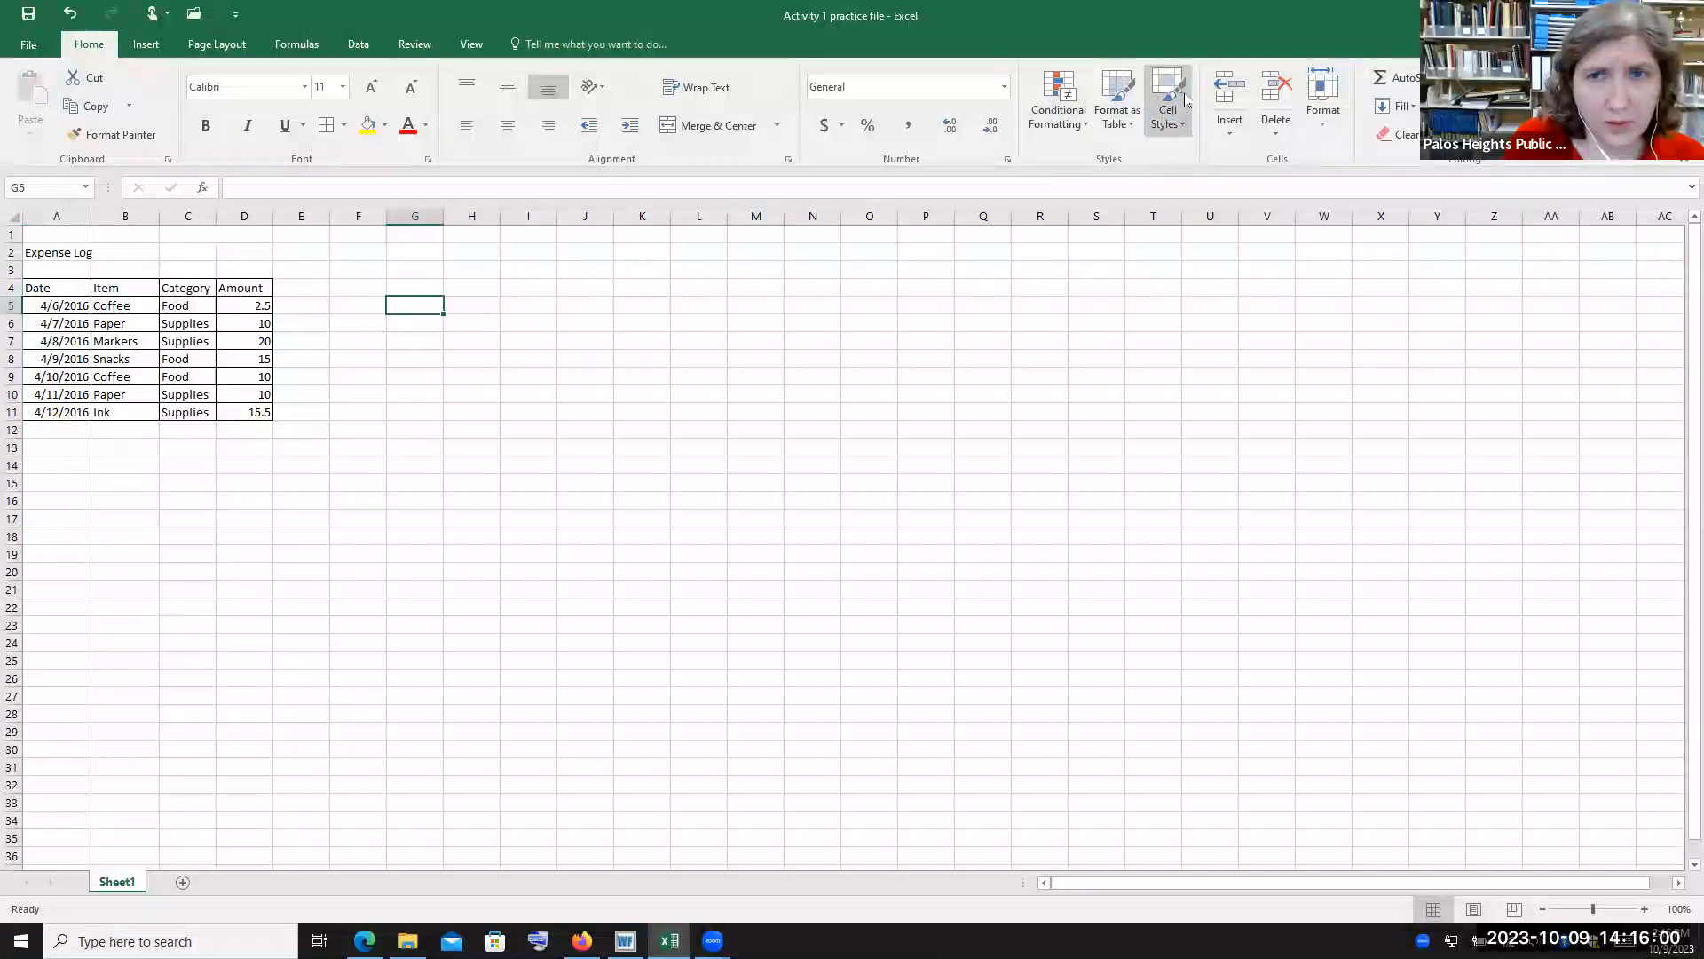
{"action": "left_click", "coordinate": [1183, 126]}
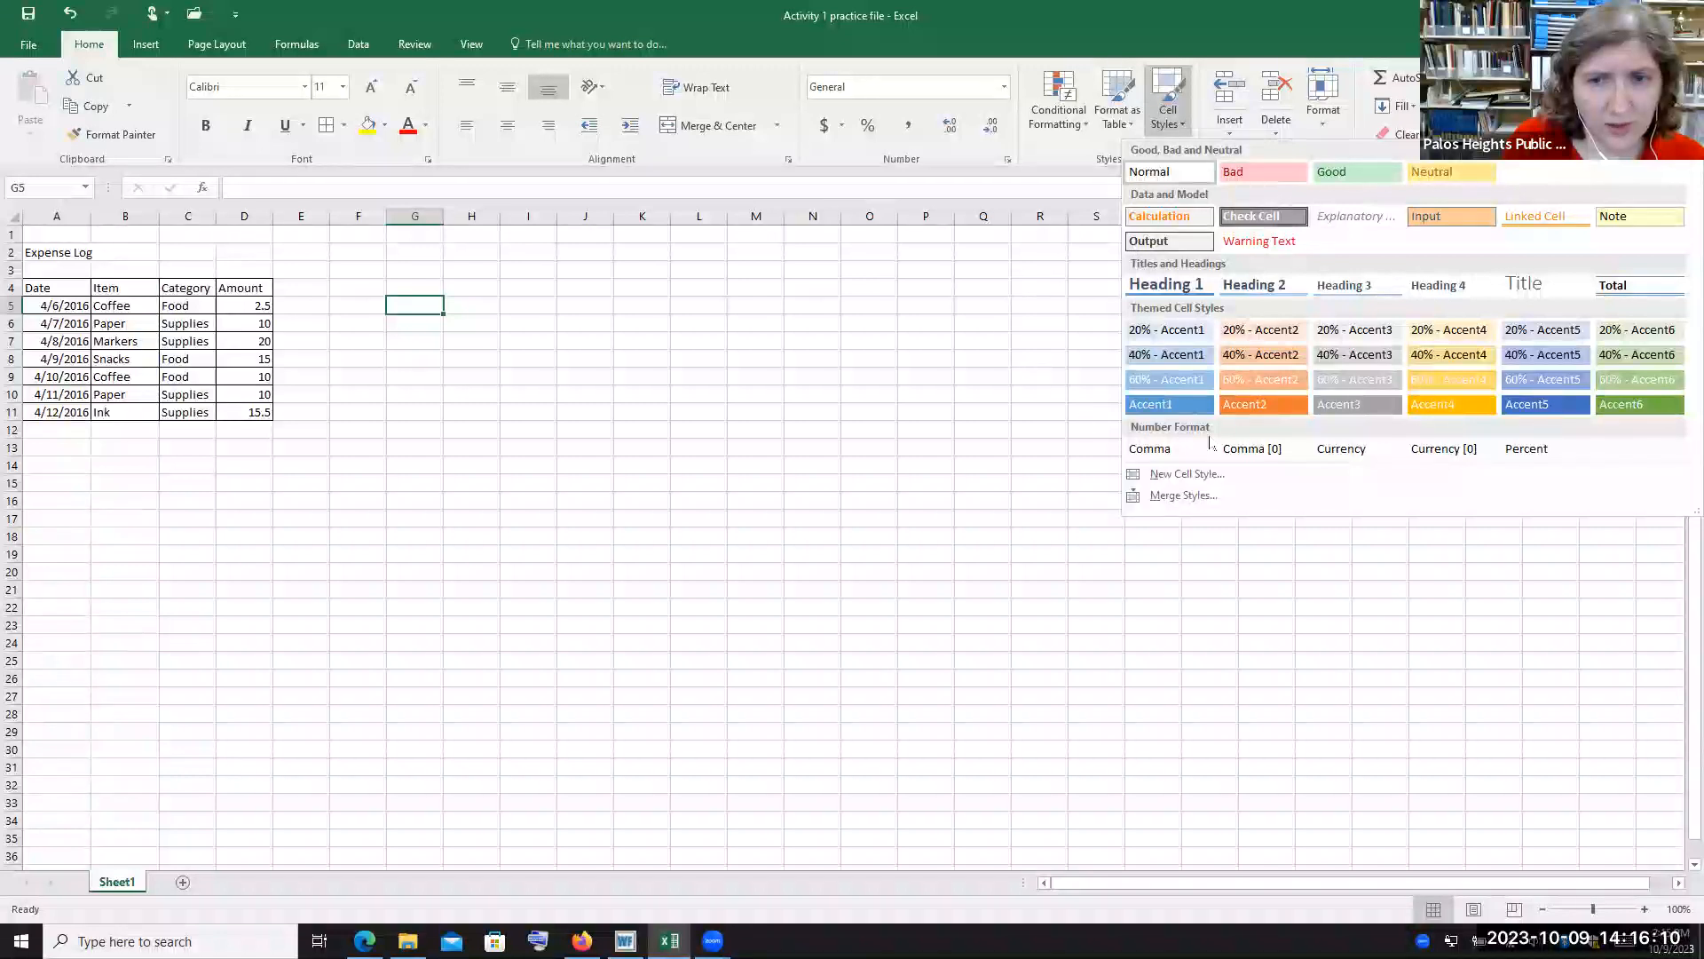
{"action": "left_click", "coordinate": [1021, 258]}
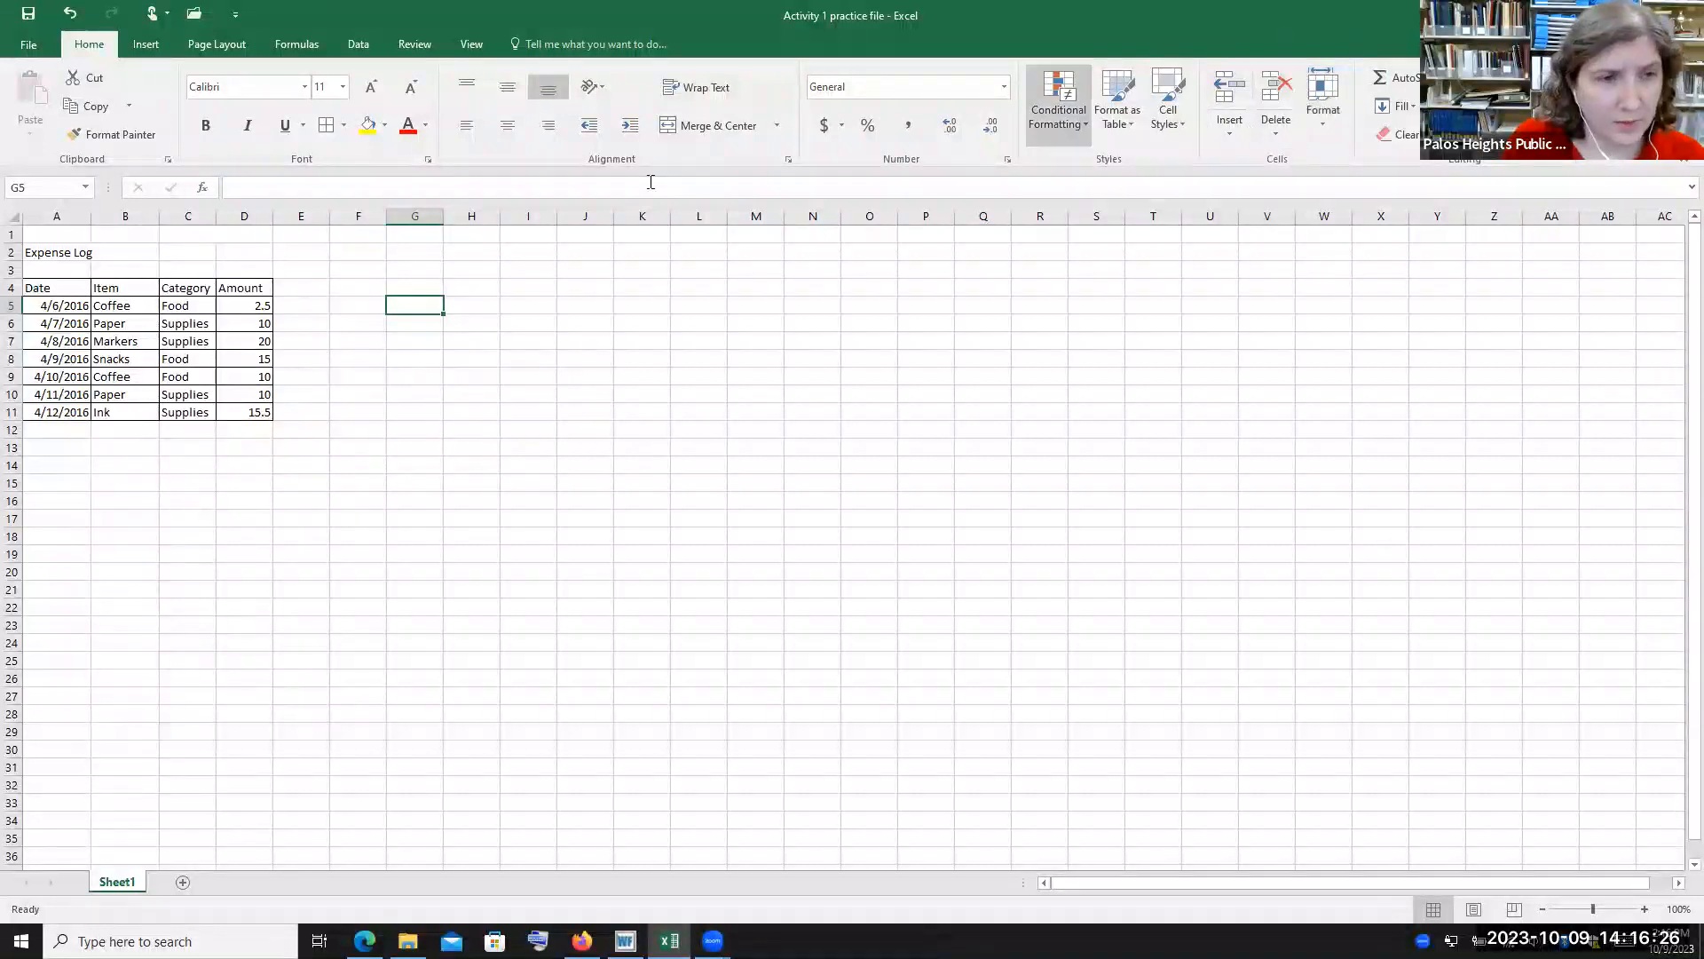
Insert a blank sheet row above the 4/10/2016 entry in row 9, then delete that row again
{"action": "left_click", "coordinate": [14, 376]}
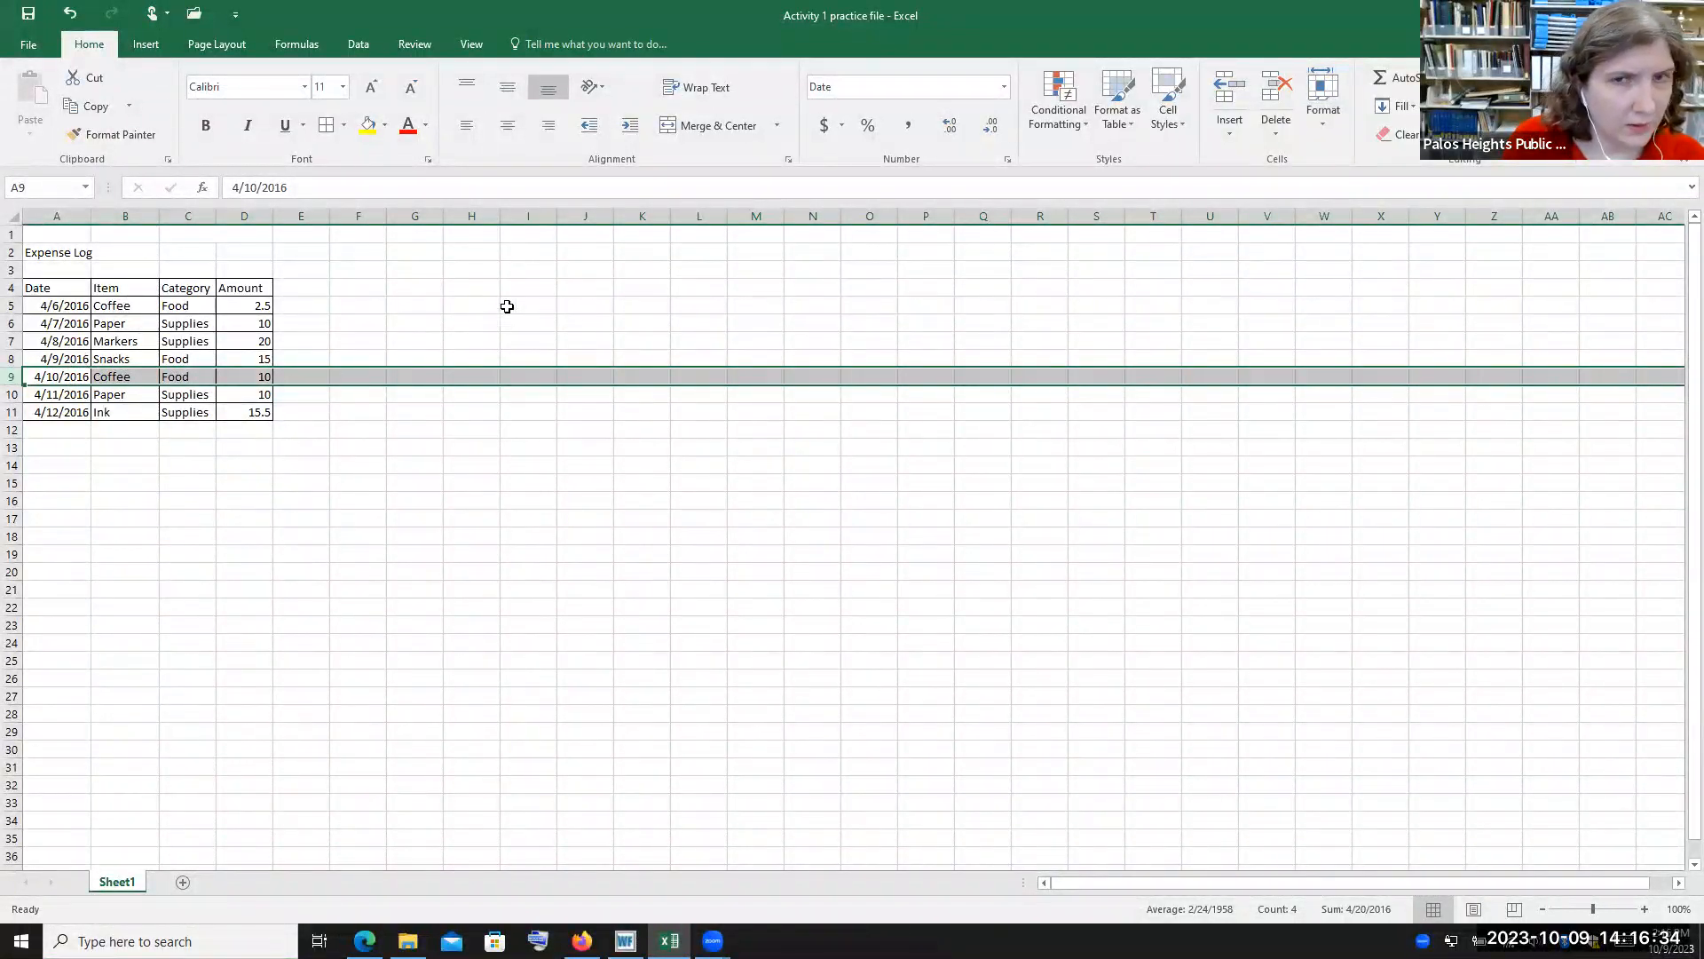
{"action": "left_click", "coordinate": [1242, 129]}
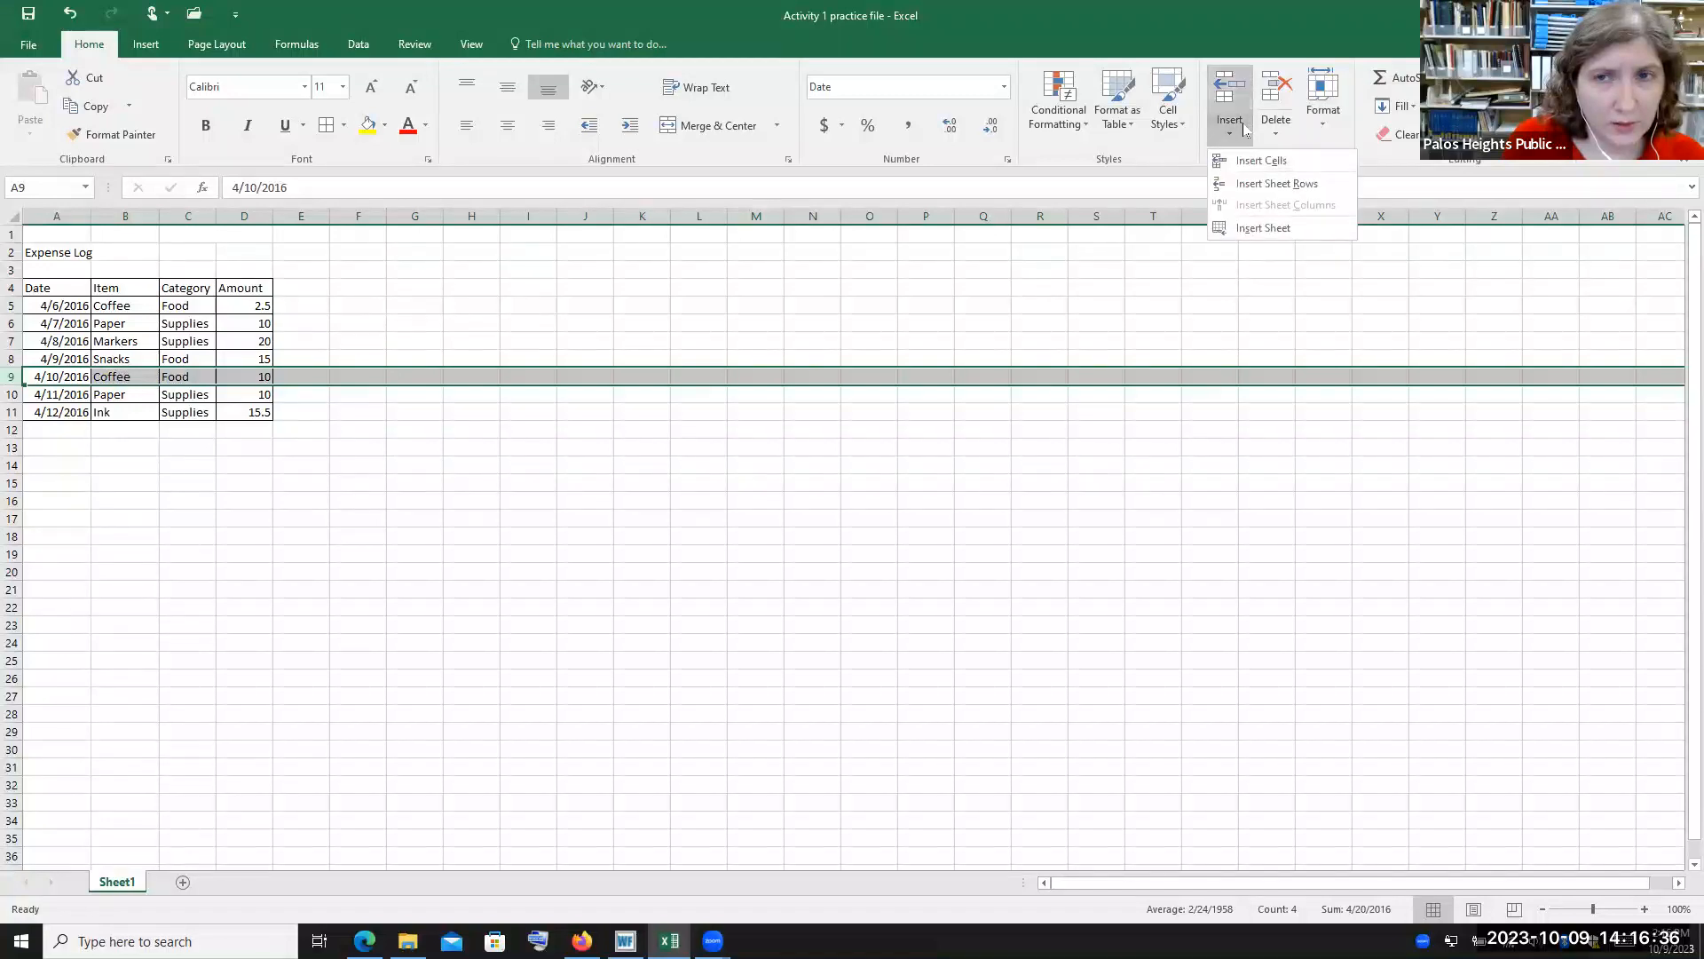
{"action": "left_click", "coordinate": [1269, 184]}
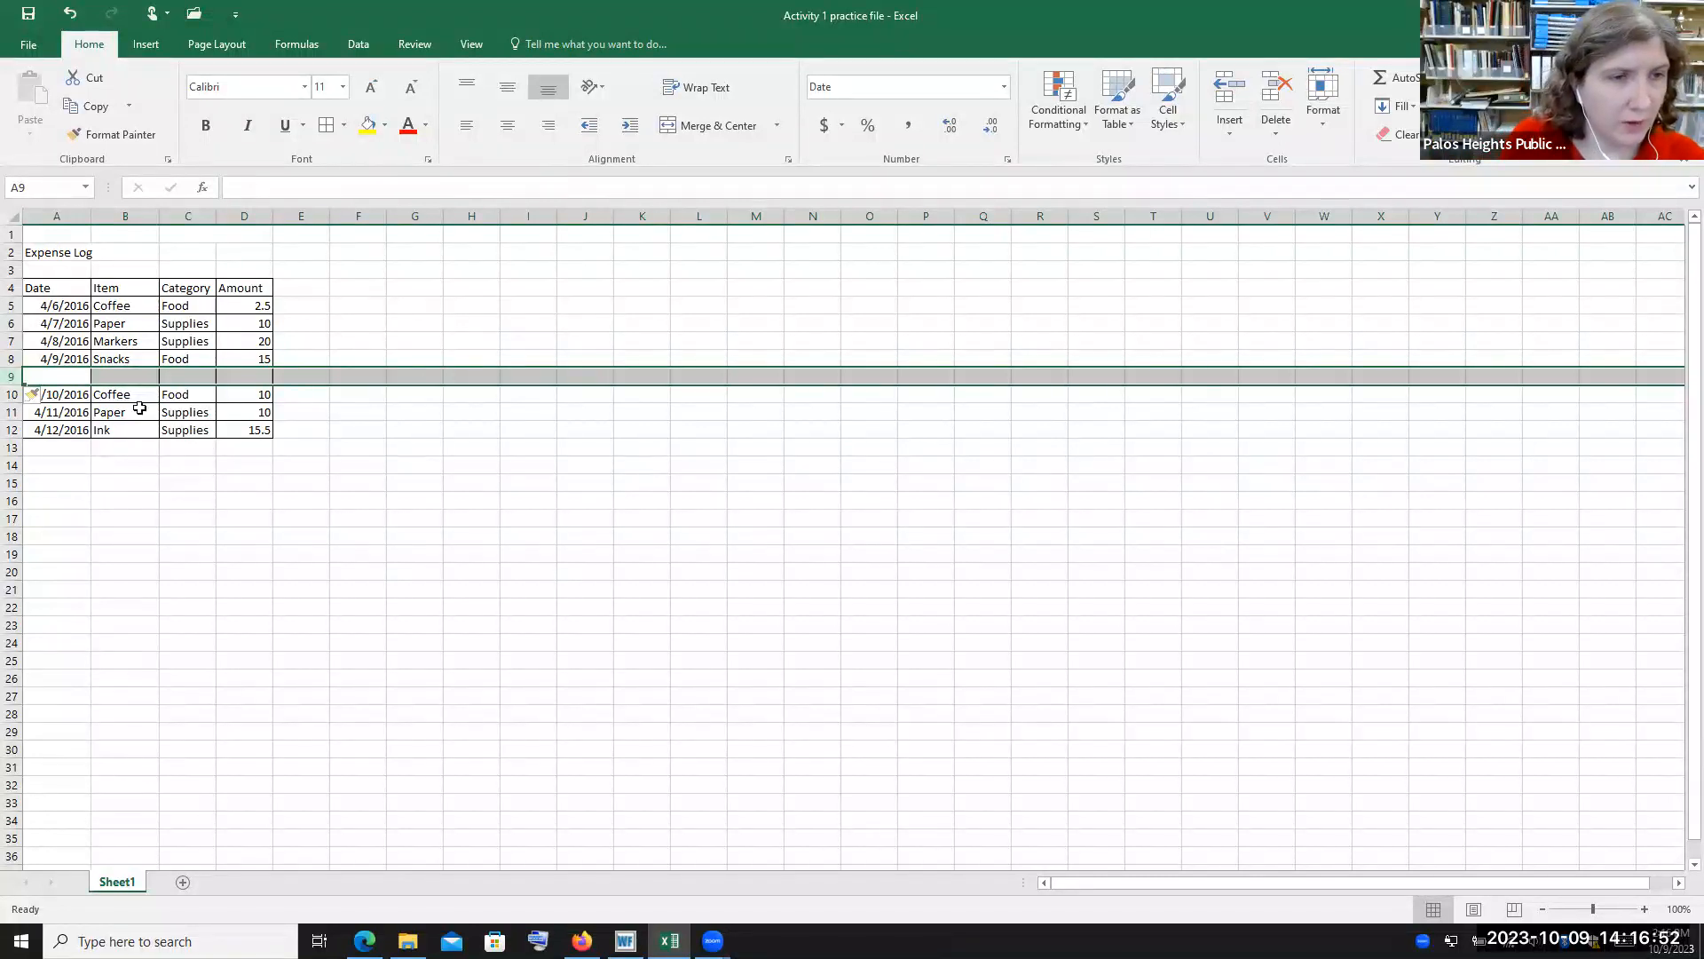
{"action": "left_click", "coordinate": [1273, 125]}
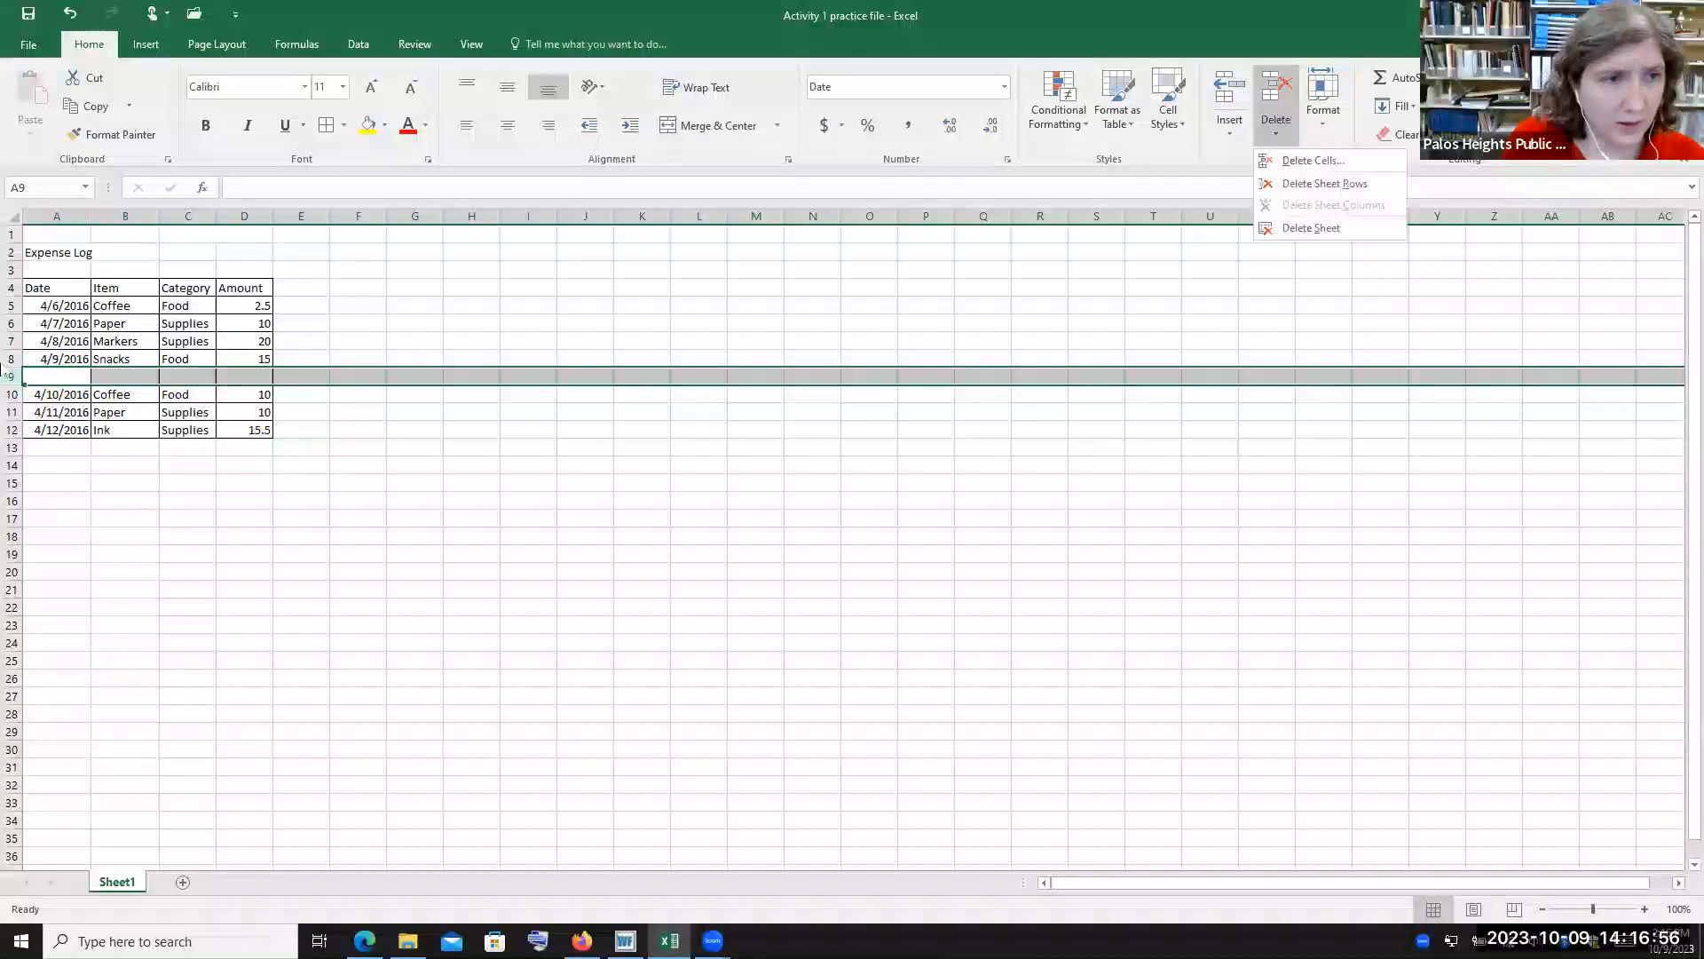
{"action": "left_click", "coordinate": [1363, 184]}
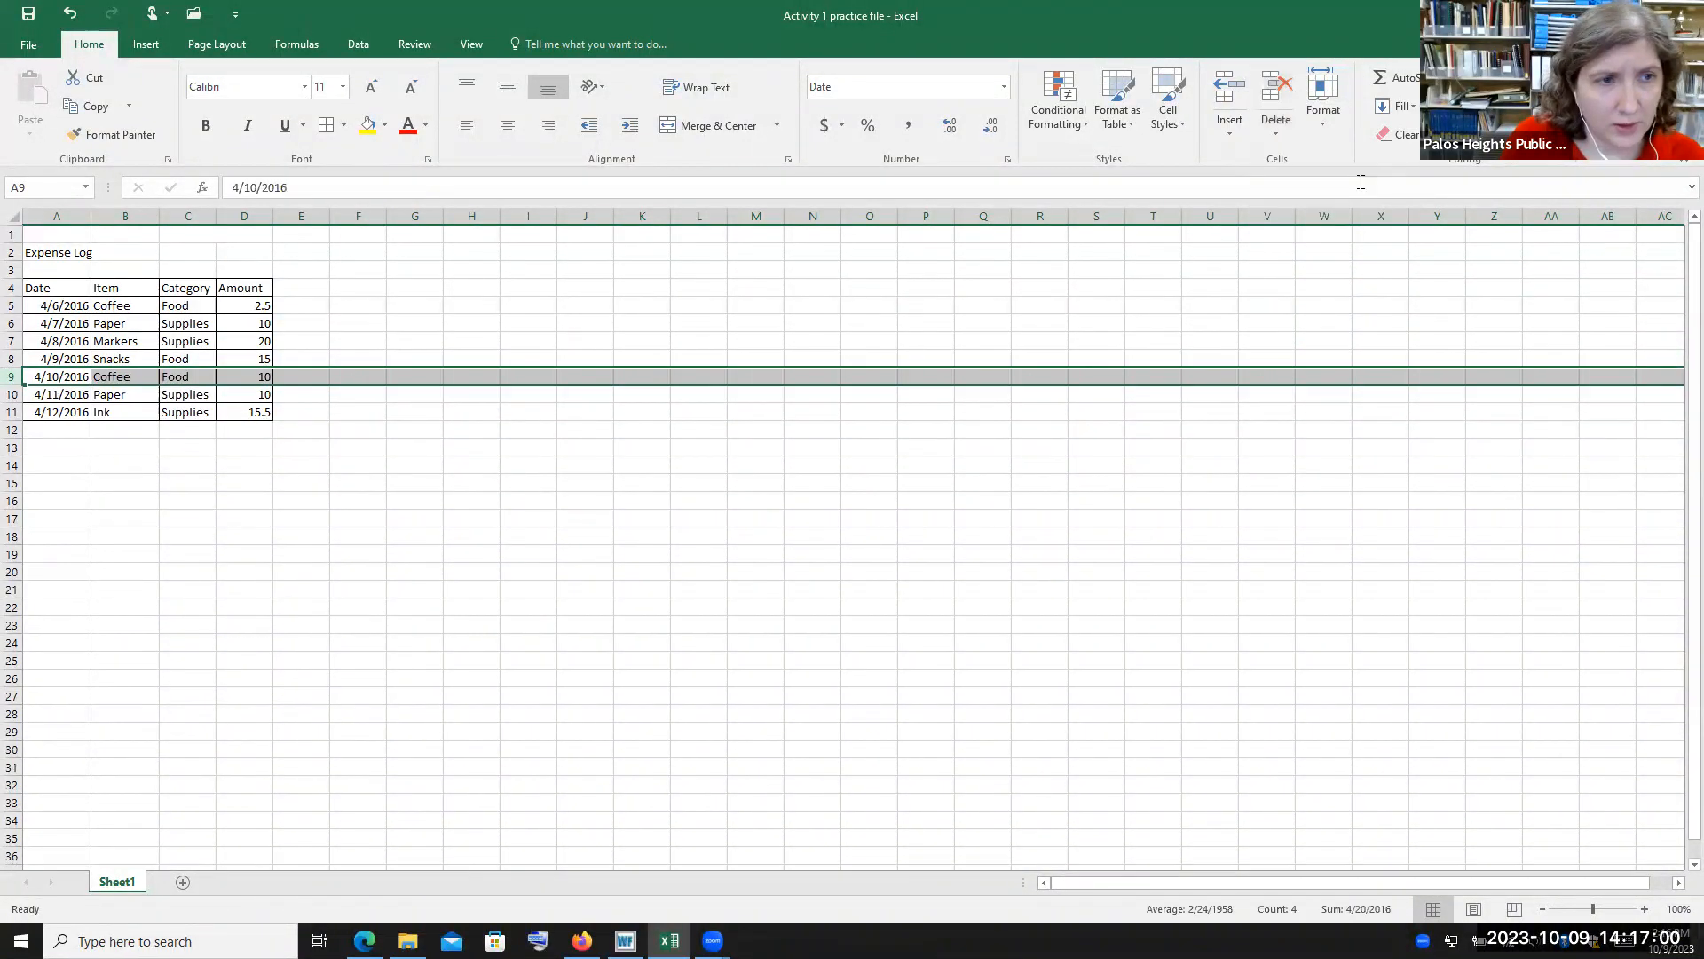
Select column C and view the column insert and delete options without applying either
{"action": "left_click", "coordinate": [312, 472]}
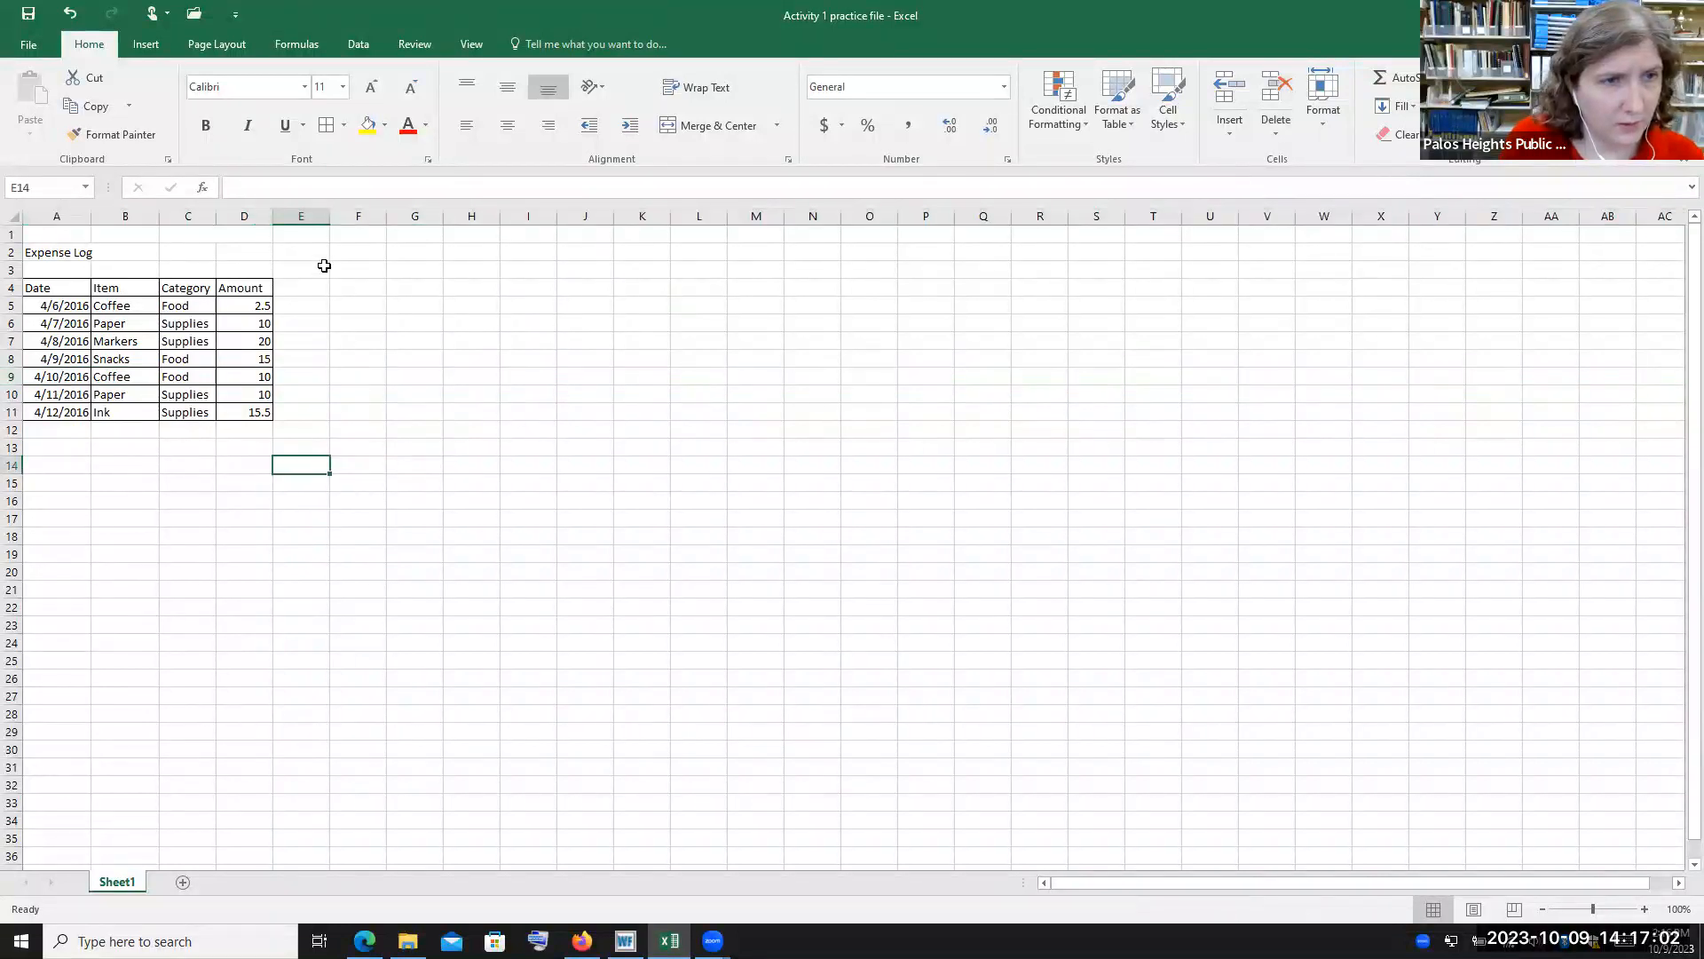
{"action": "left_click", "coordinate": [13, 360]}
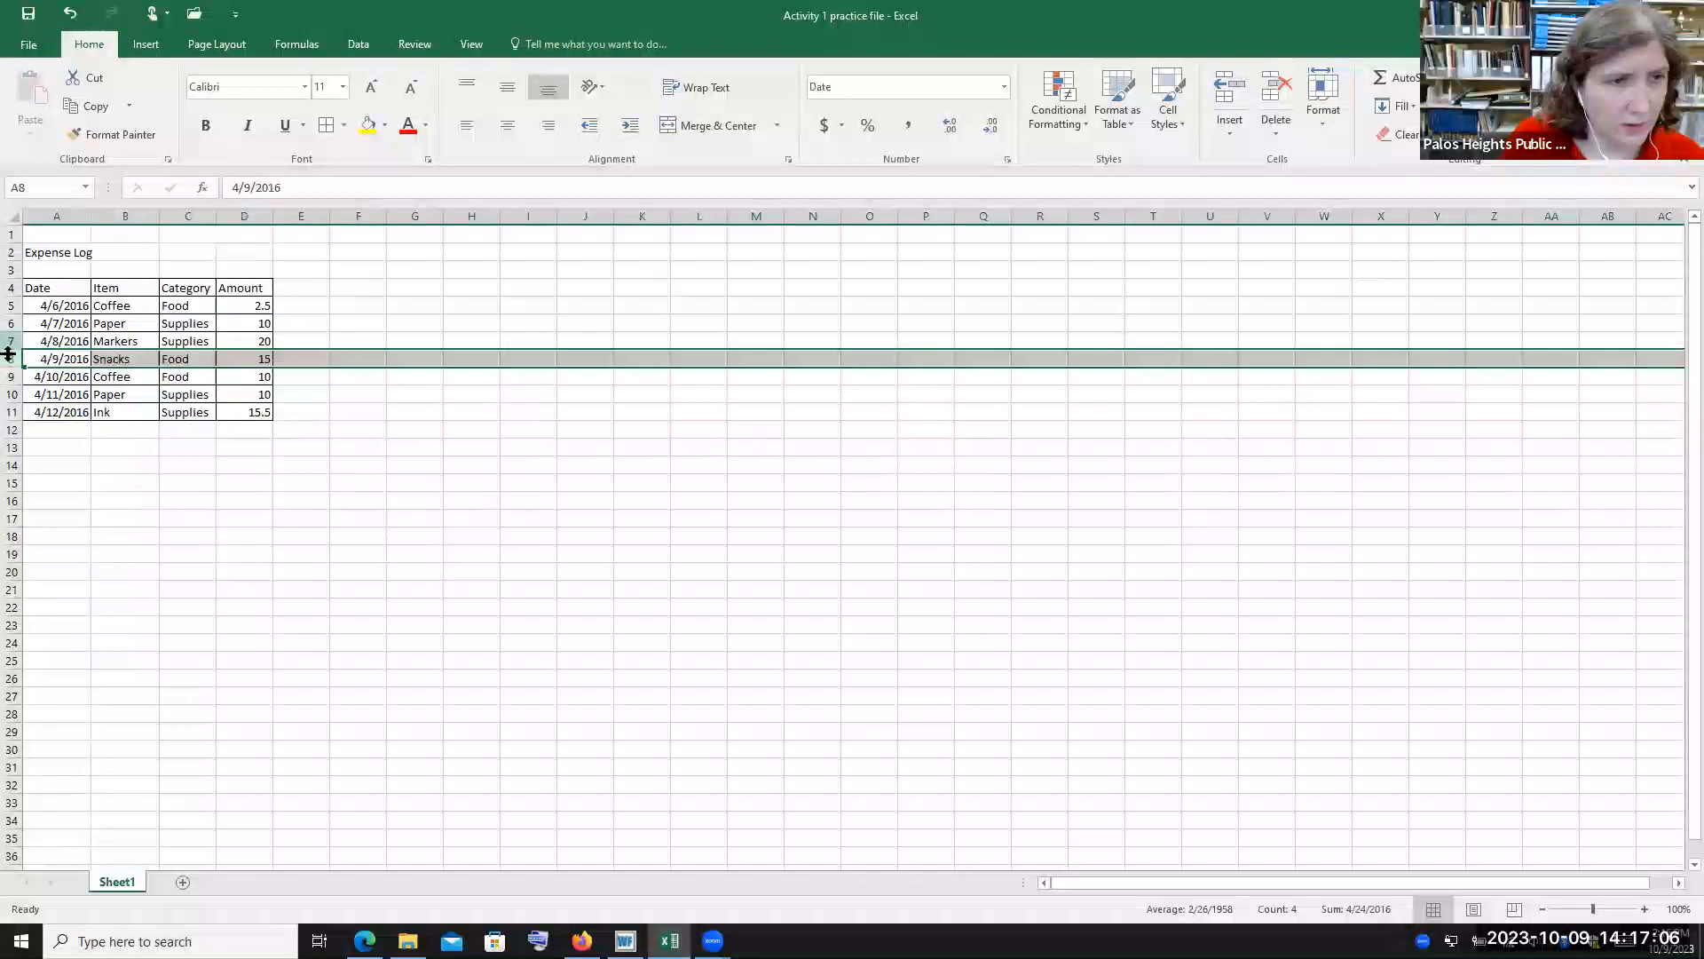
{"action": "left_click", "coordinate": [192, 216]}
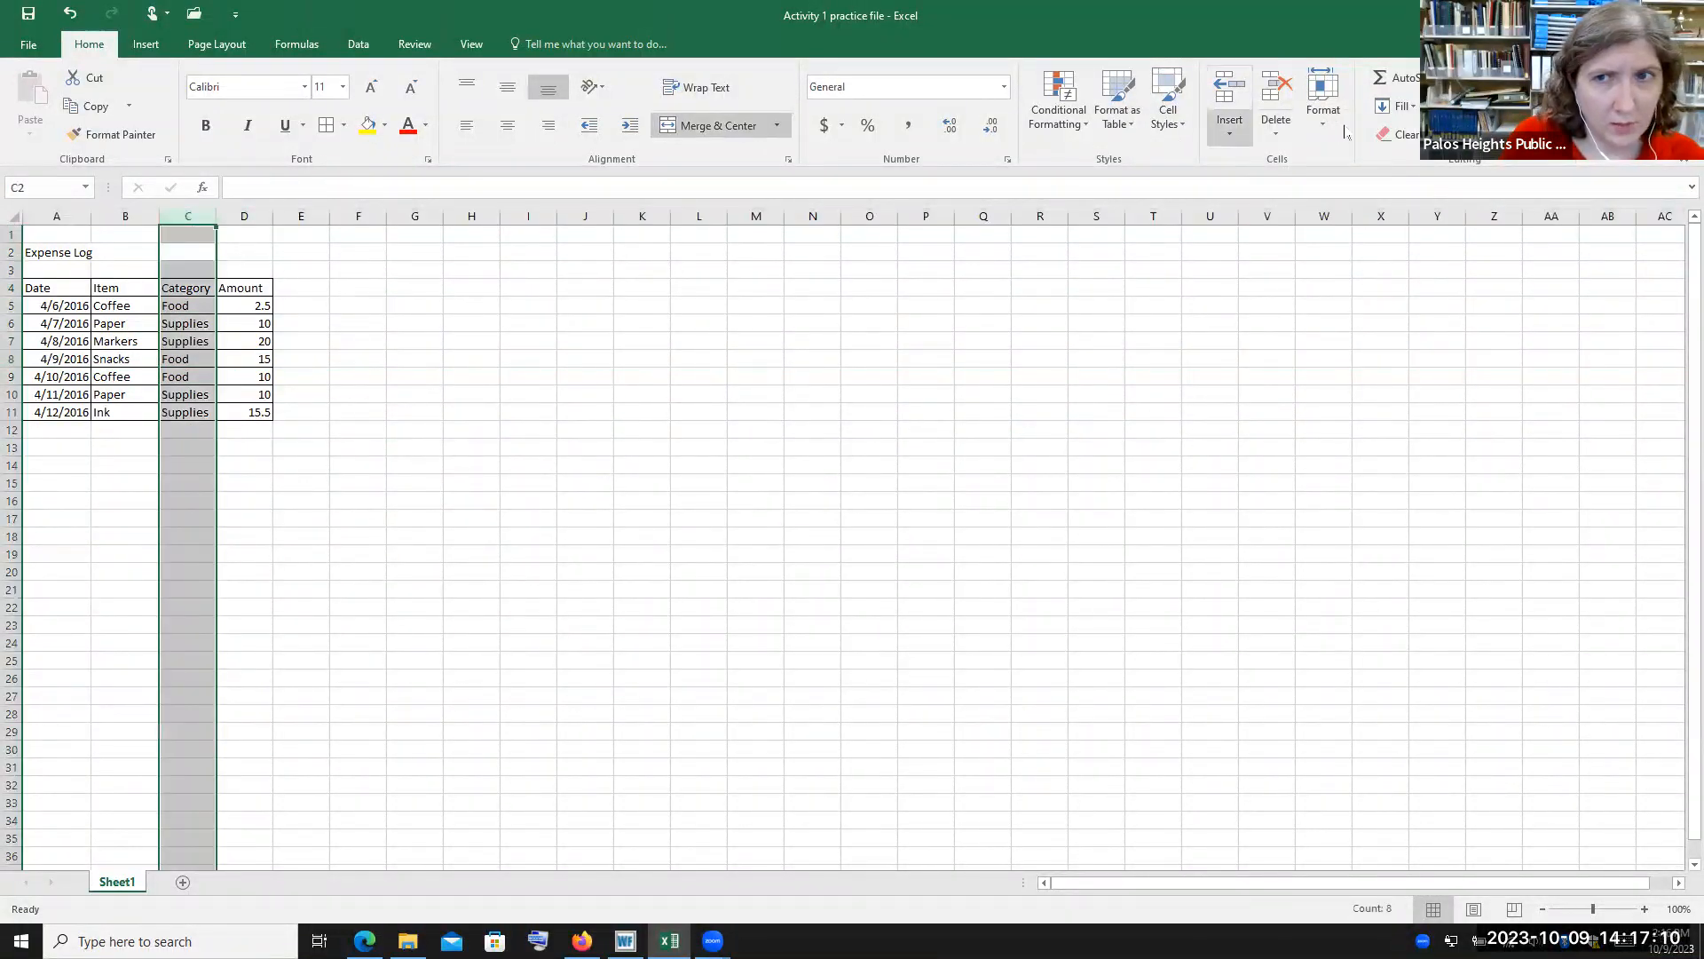
{"action": "left_click", "coordinate": [1239, 124]}
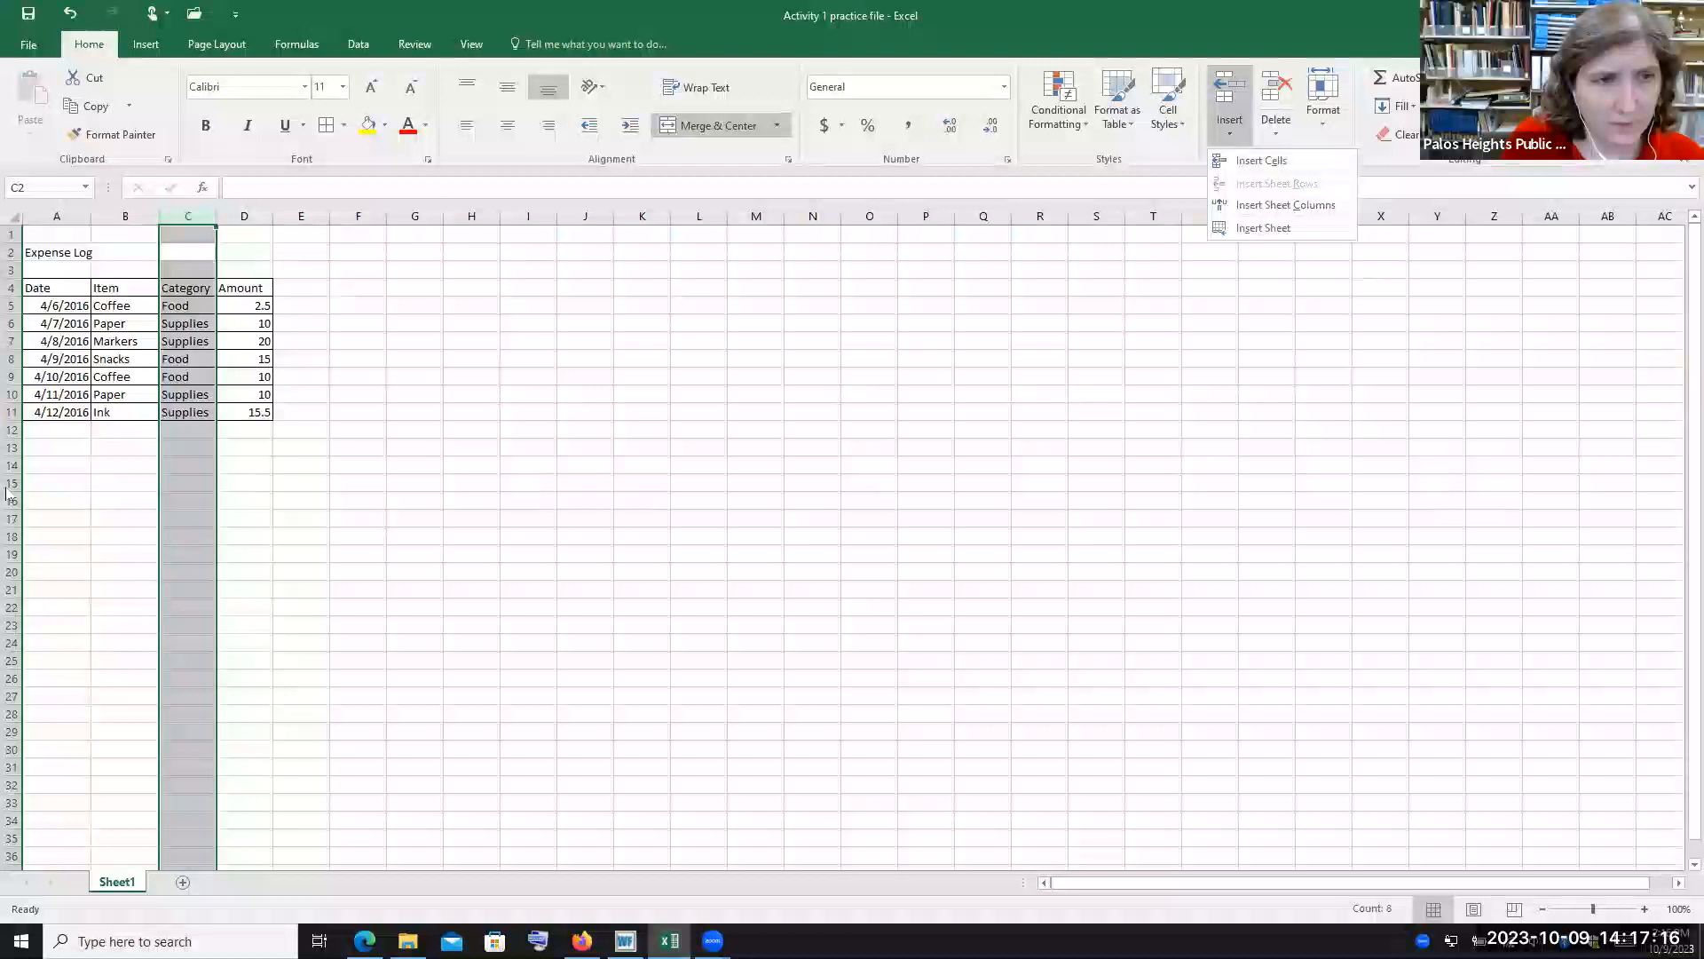
{"action": "left_click", "coordinate": [1278, 129]}
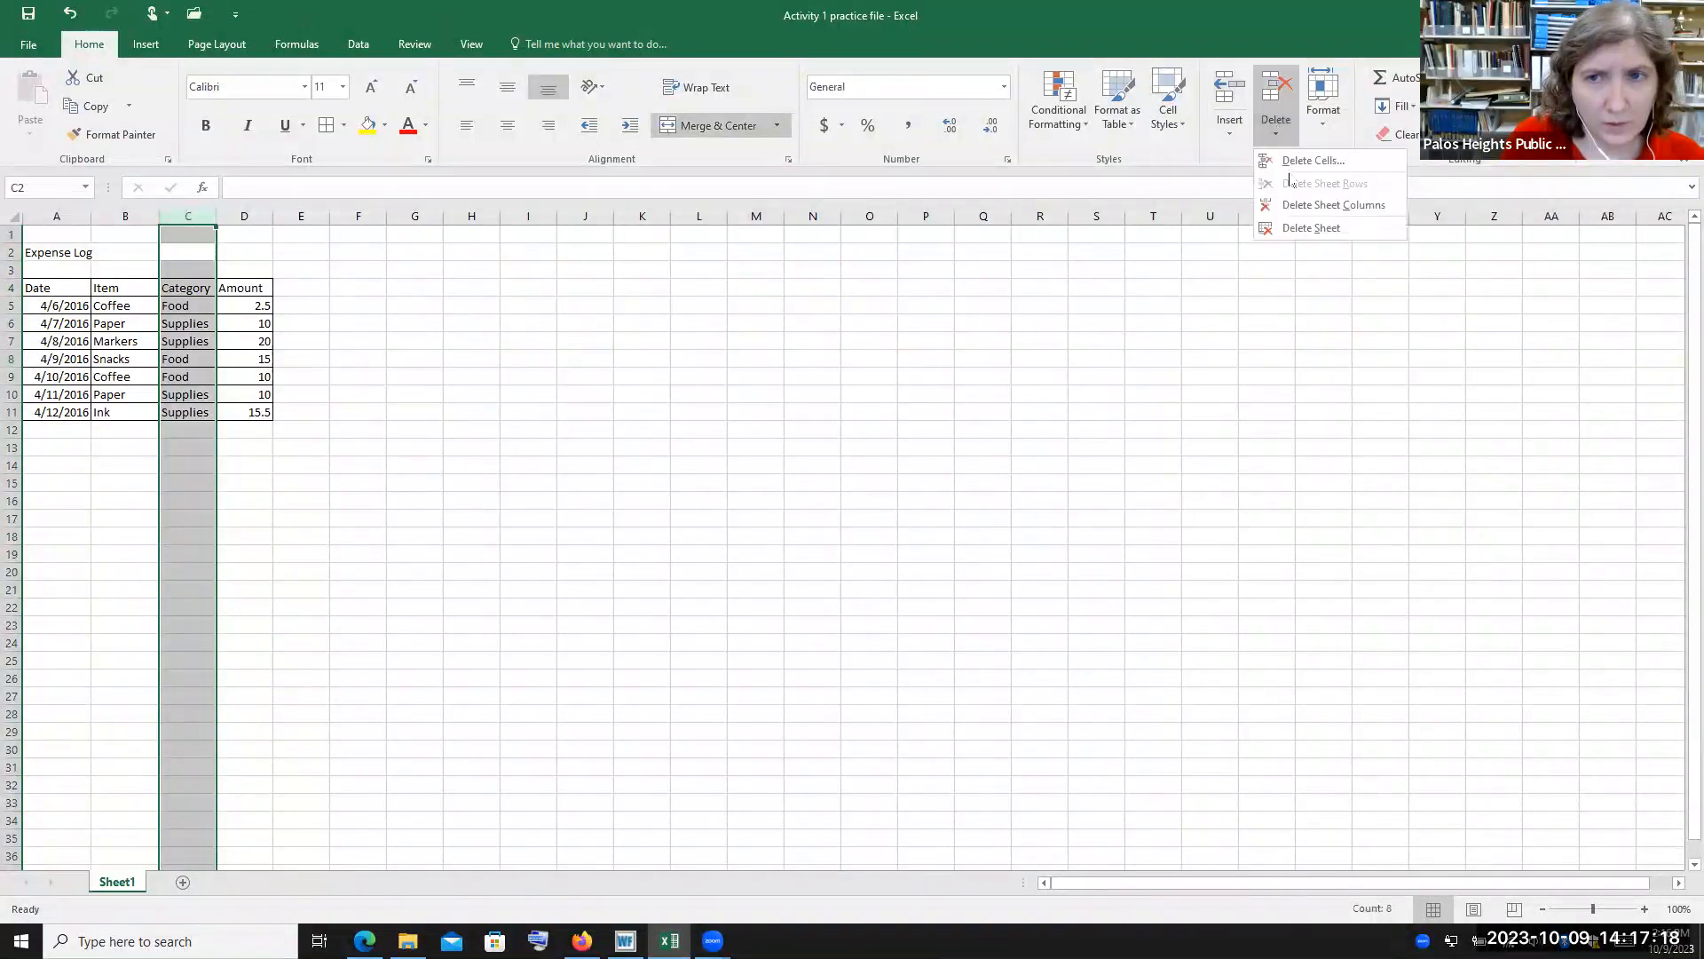
{"action": "left_click", "coordinate": [555, 399]}
Select cells C2:D2 and merge and center them into one cell
{"action": "left_click", "coordinate": [301, 233]}
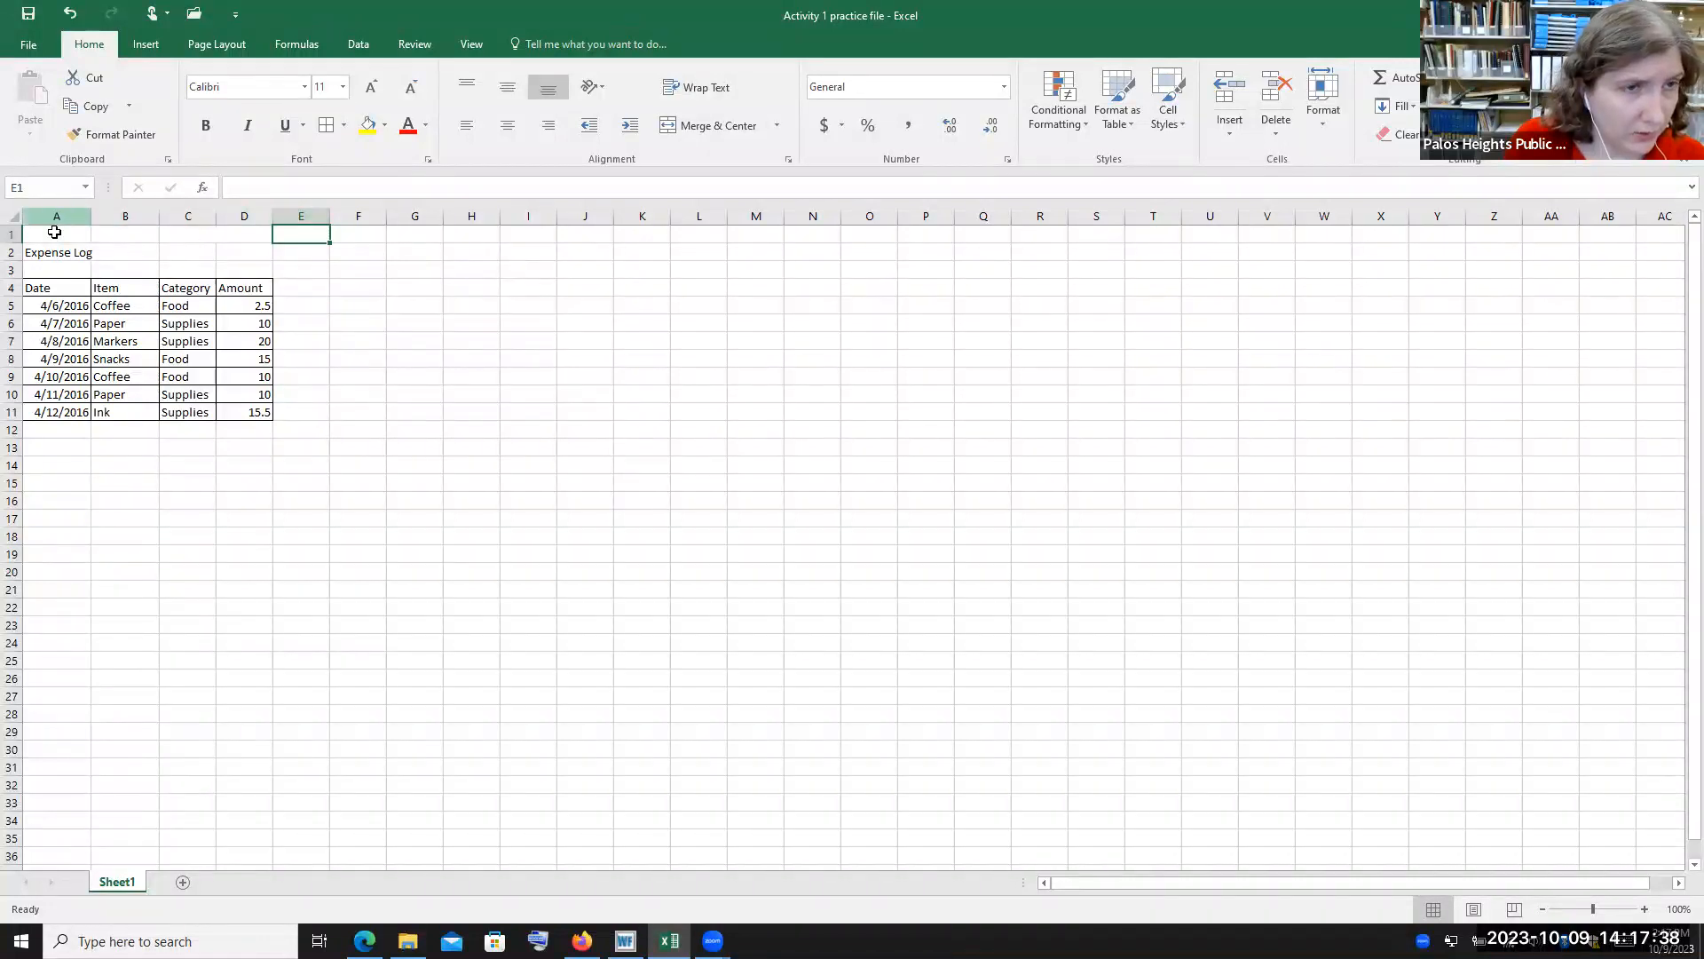
{"action": "left_click", "coordinate": [189, 252]}
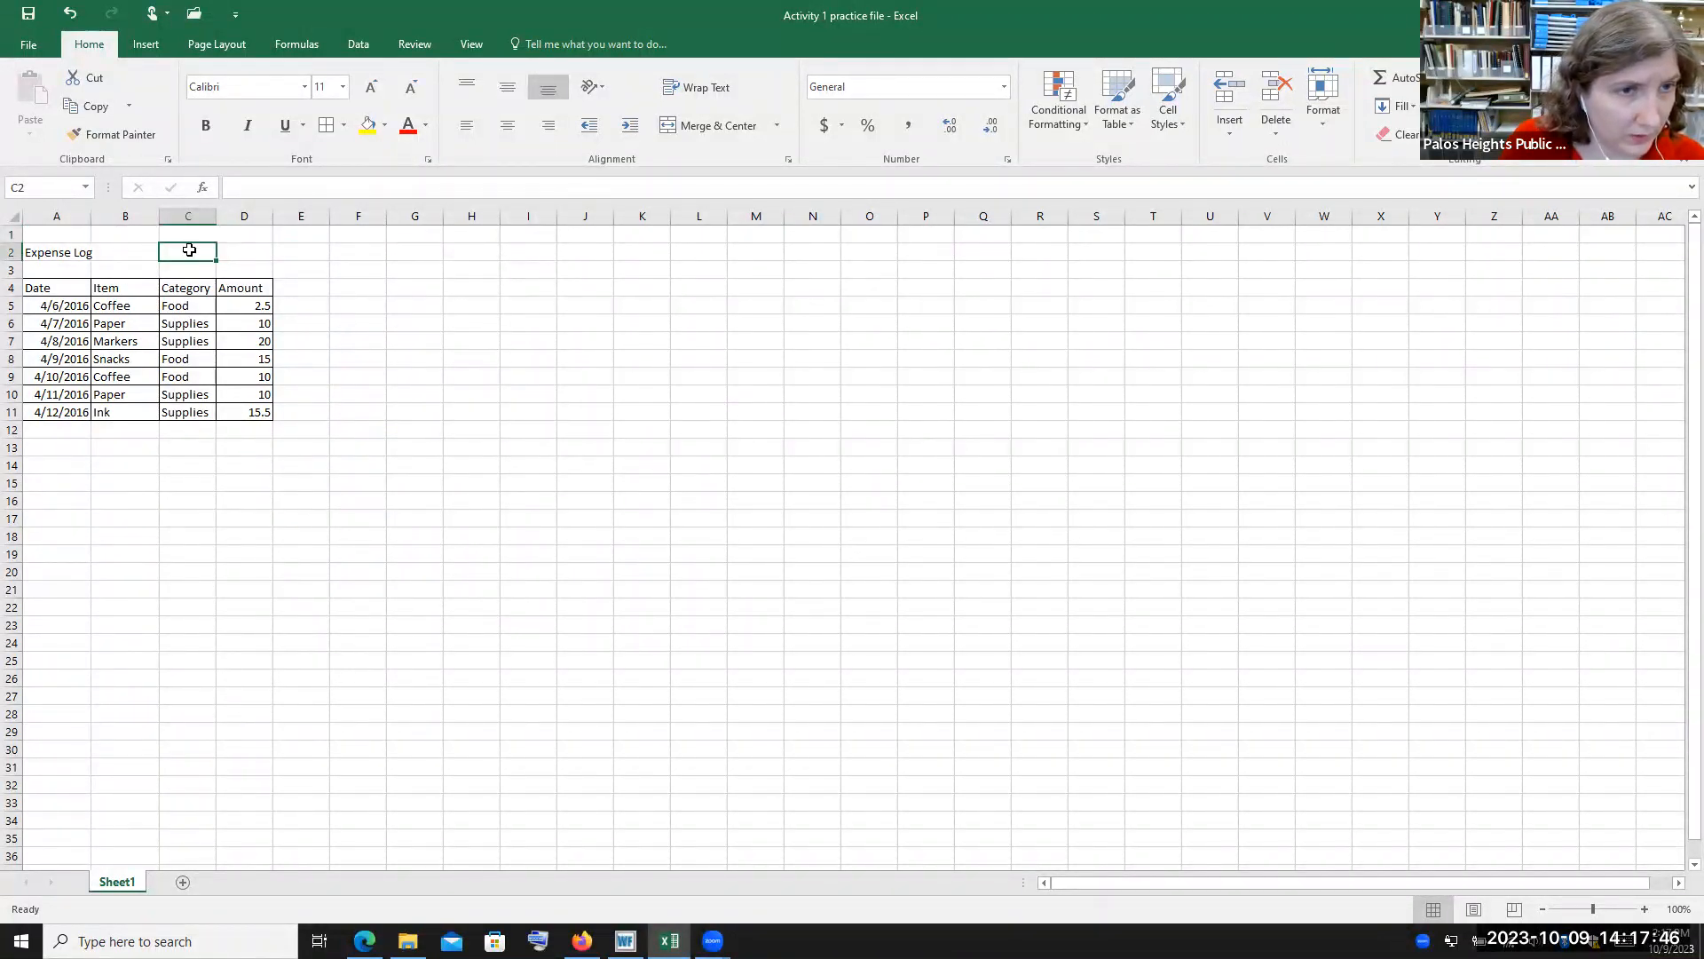
{"action": "left_click", "coordinate": [263, 253], "text": "shift"}
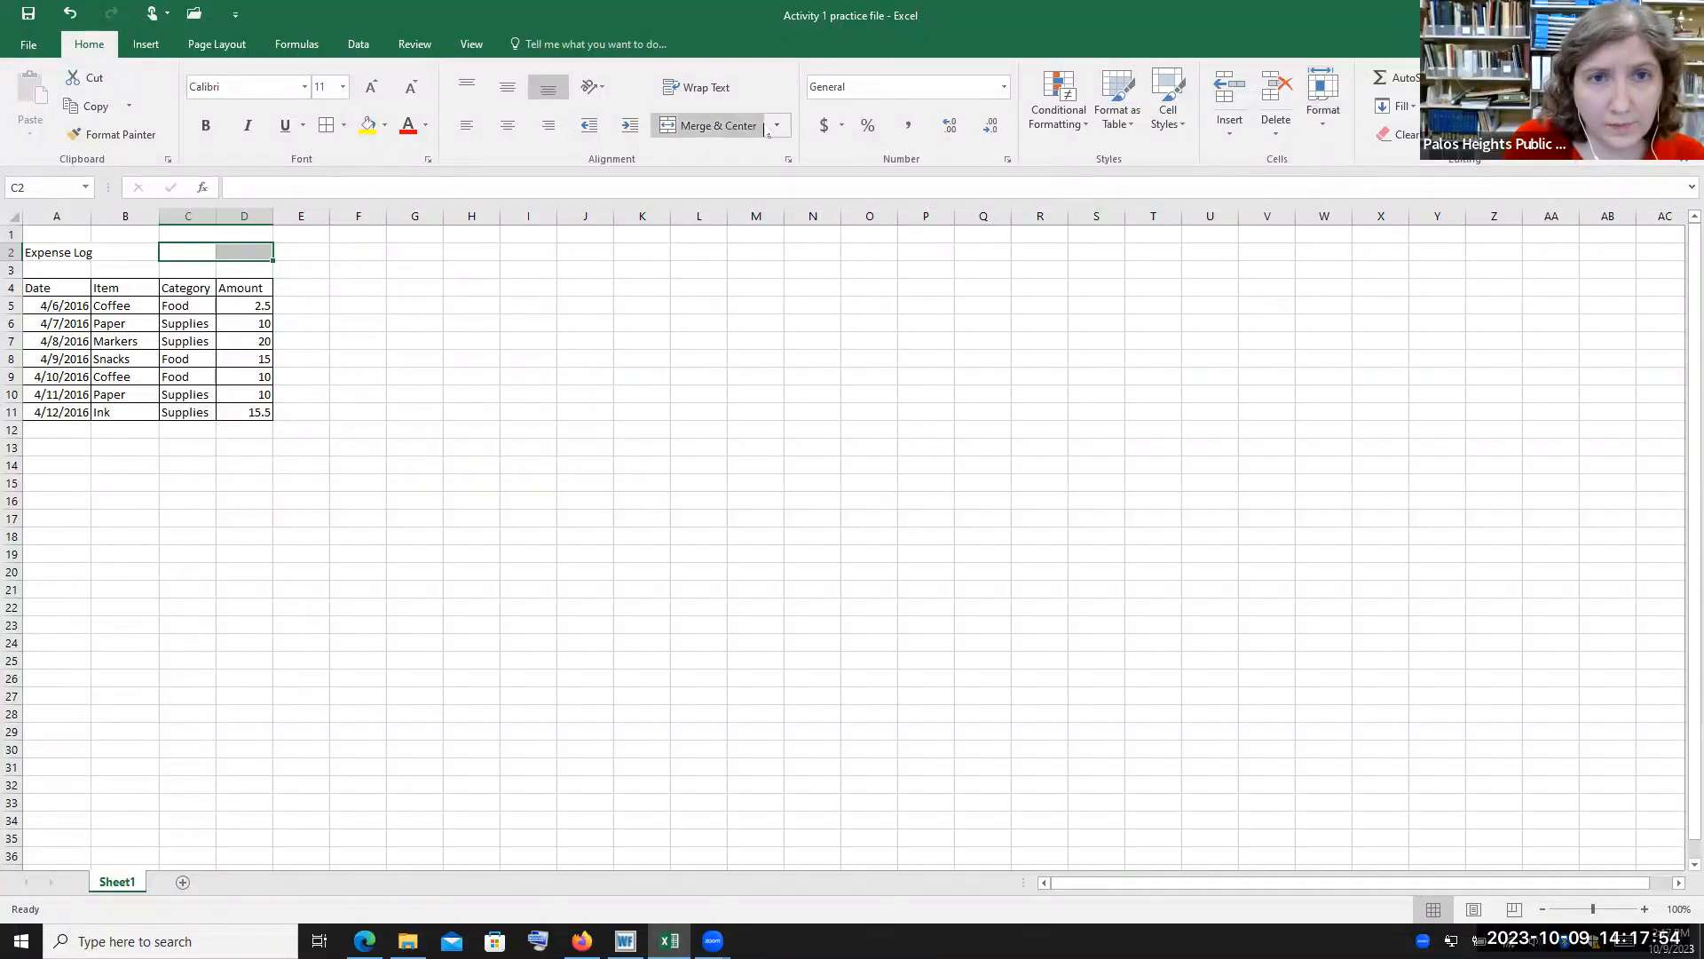
{"action": "left_click", "coordinate": [1322, 129]}
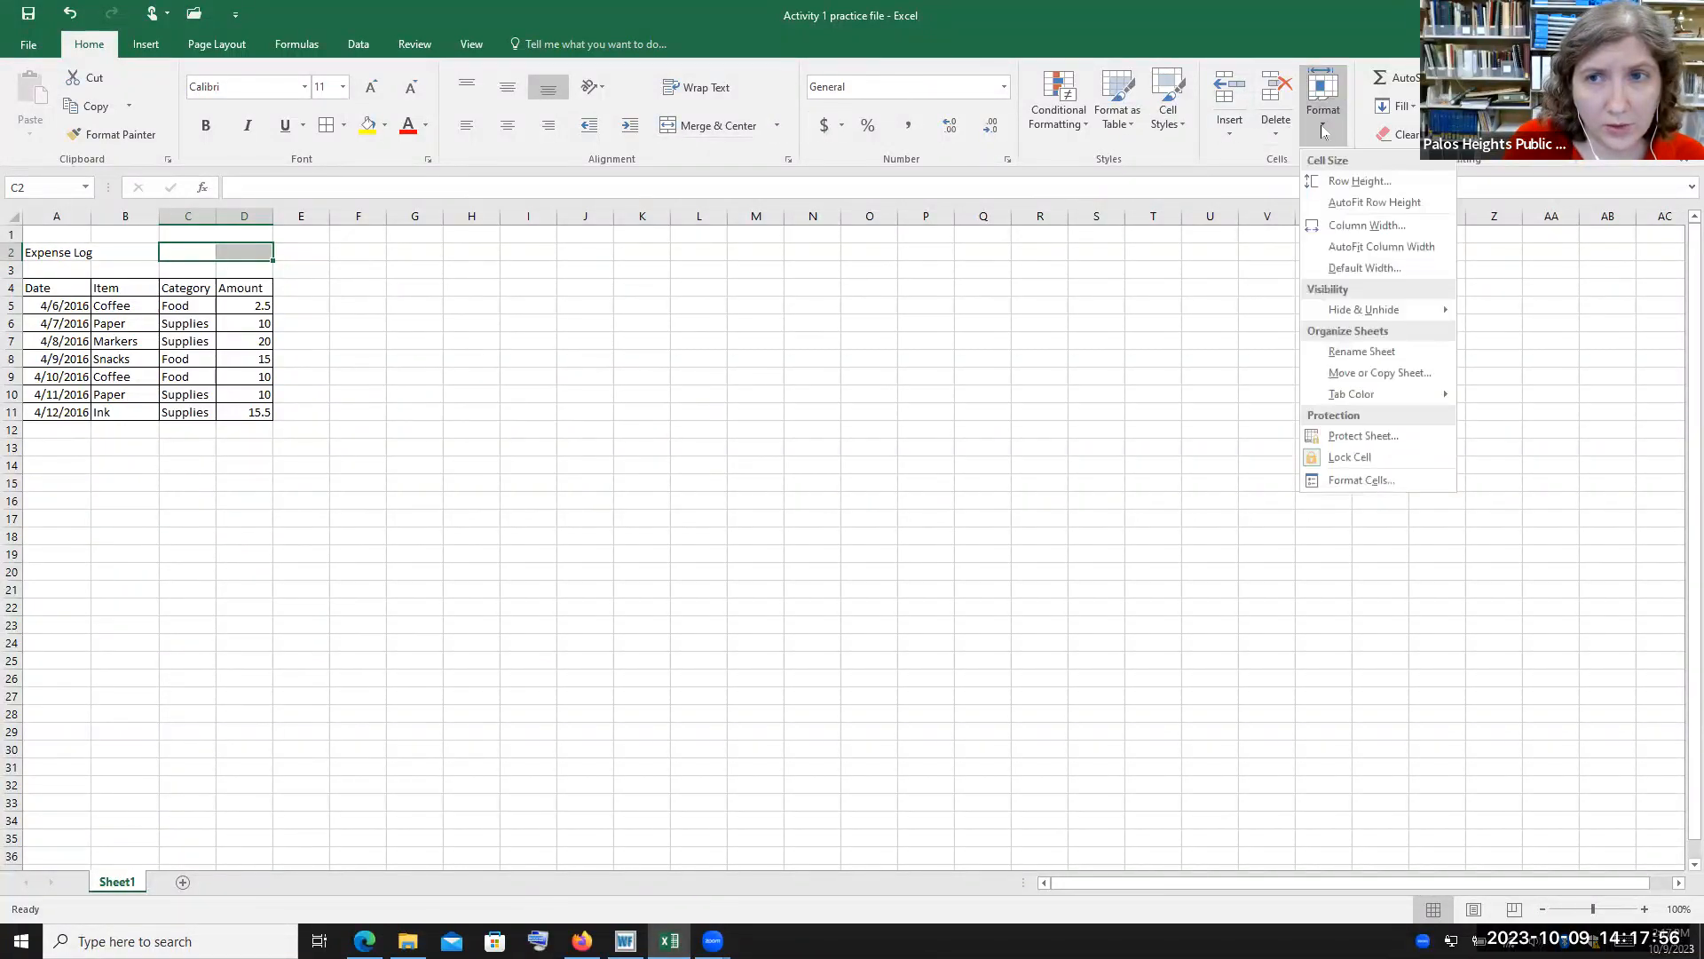
{"action": "left_click", "coordinate": [737, 128]}
{"action": "left_click", "coordinate": [737, 129]}
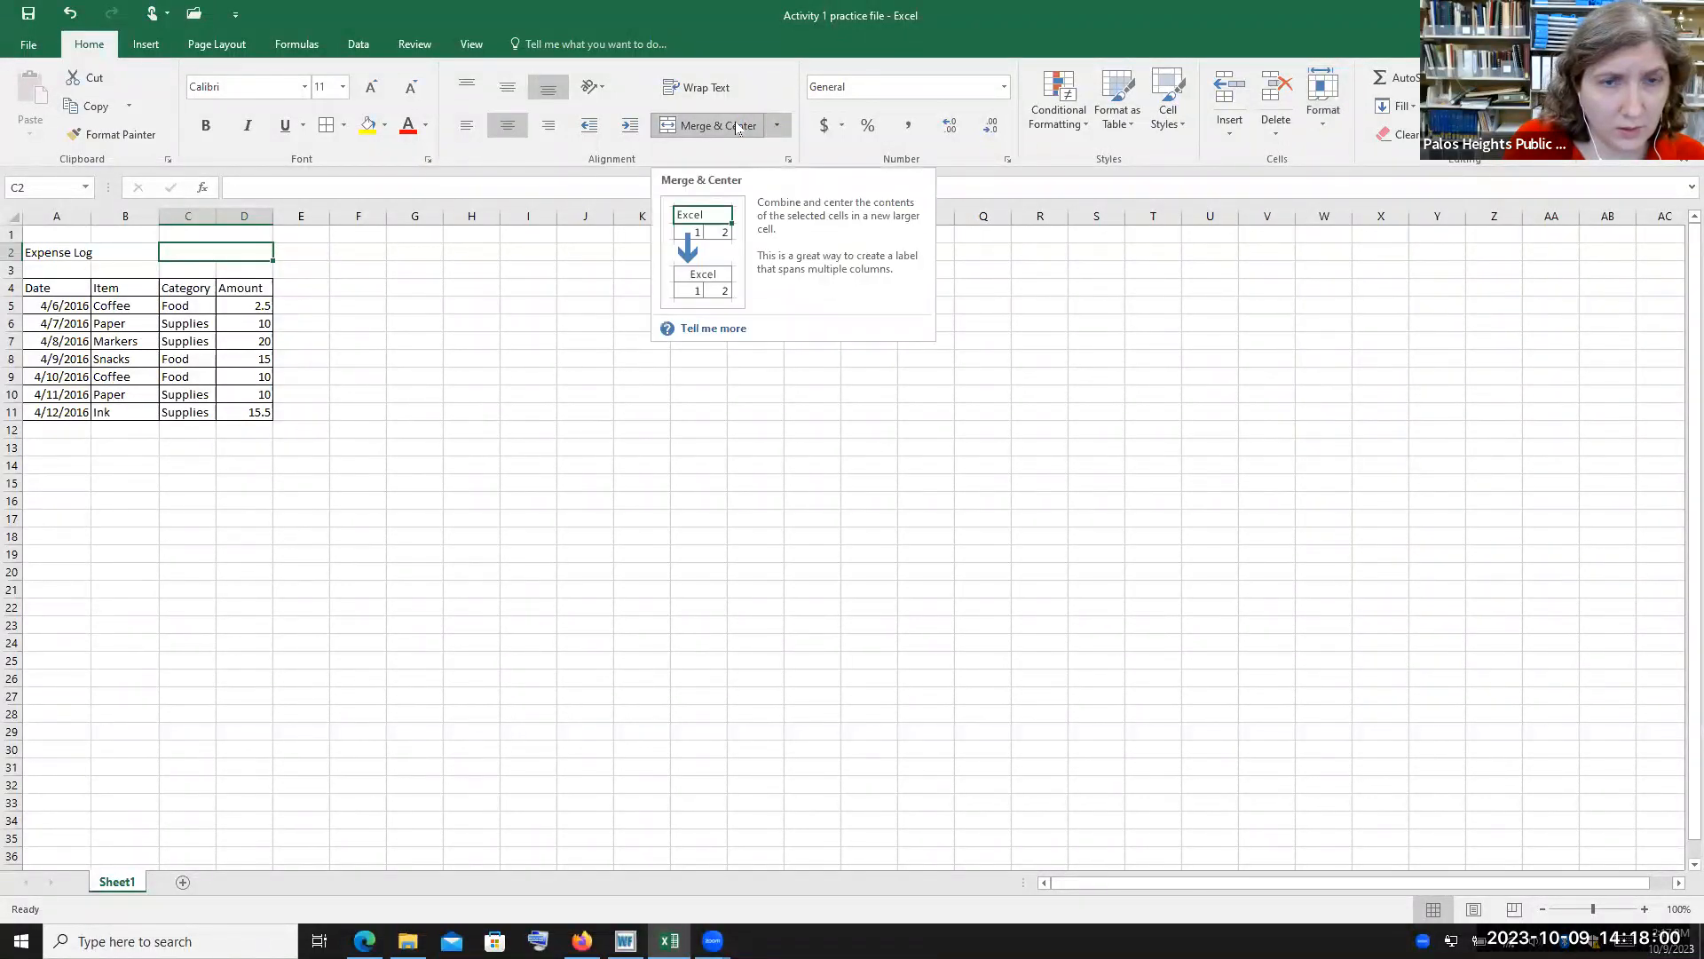
{"action": "left_click", "coordinate": [322, 251]}
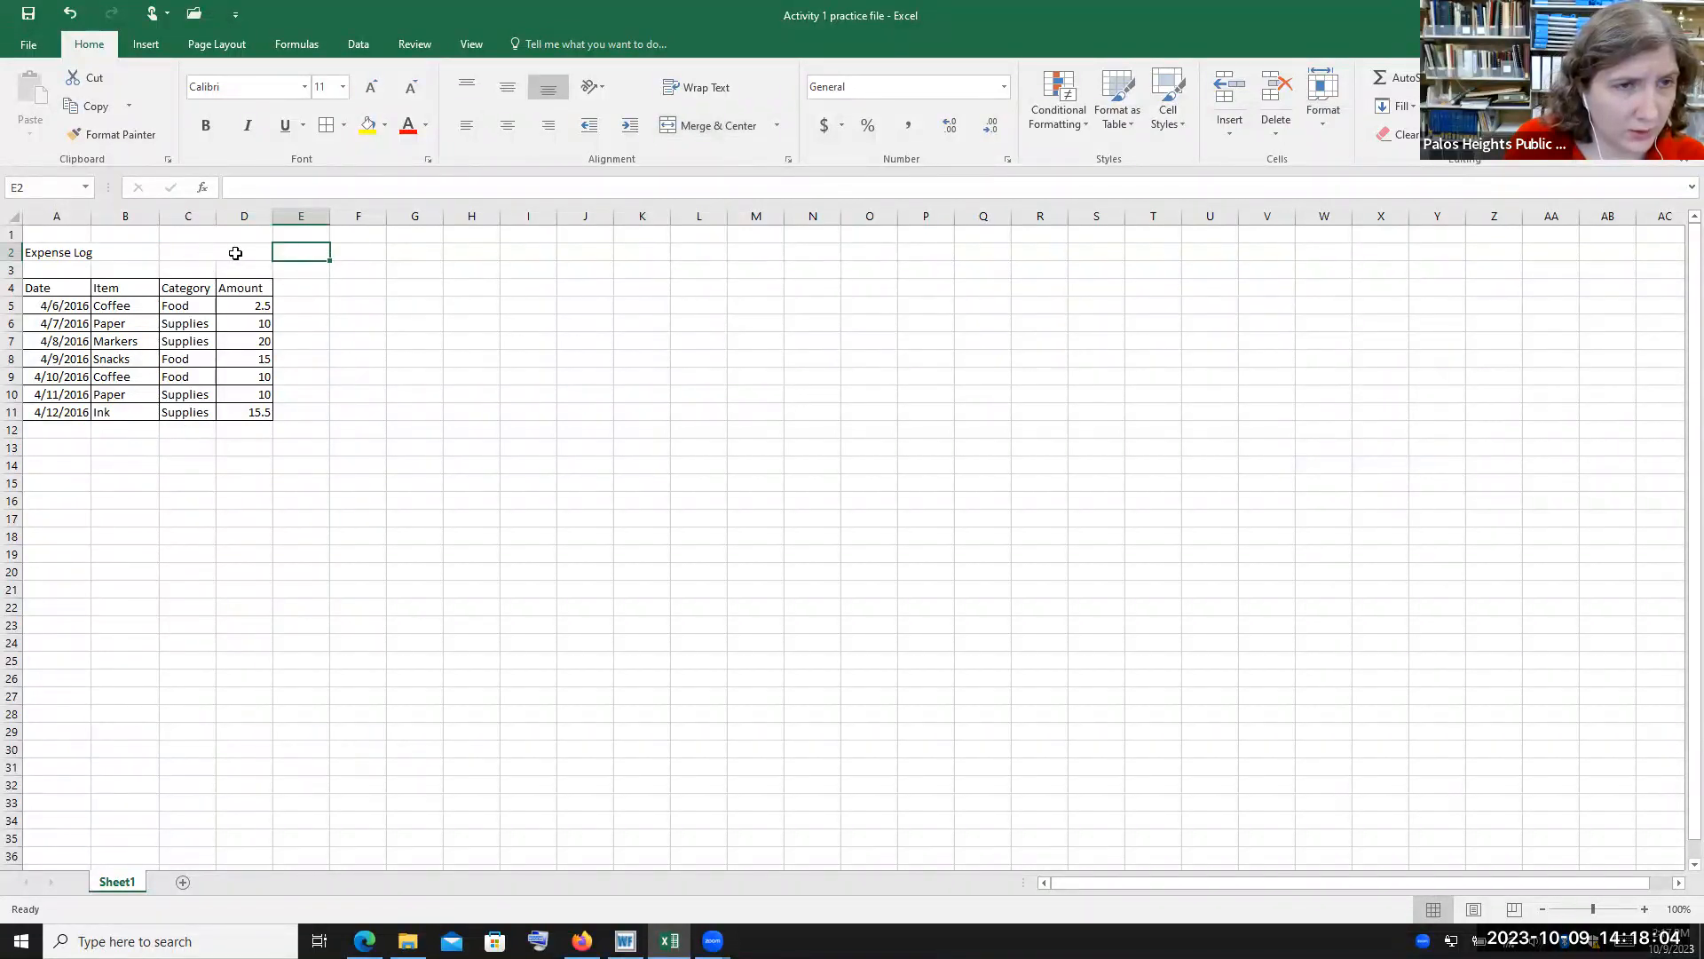
{"action": "left_click", "coordinate": [236, 253]}
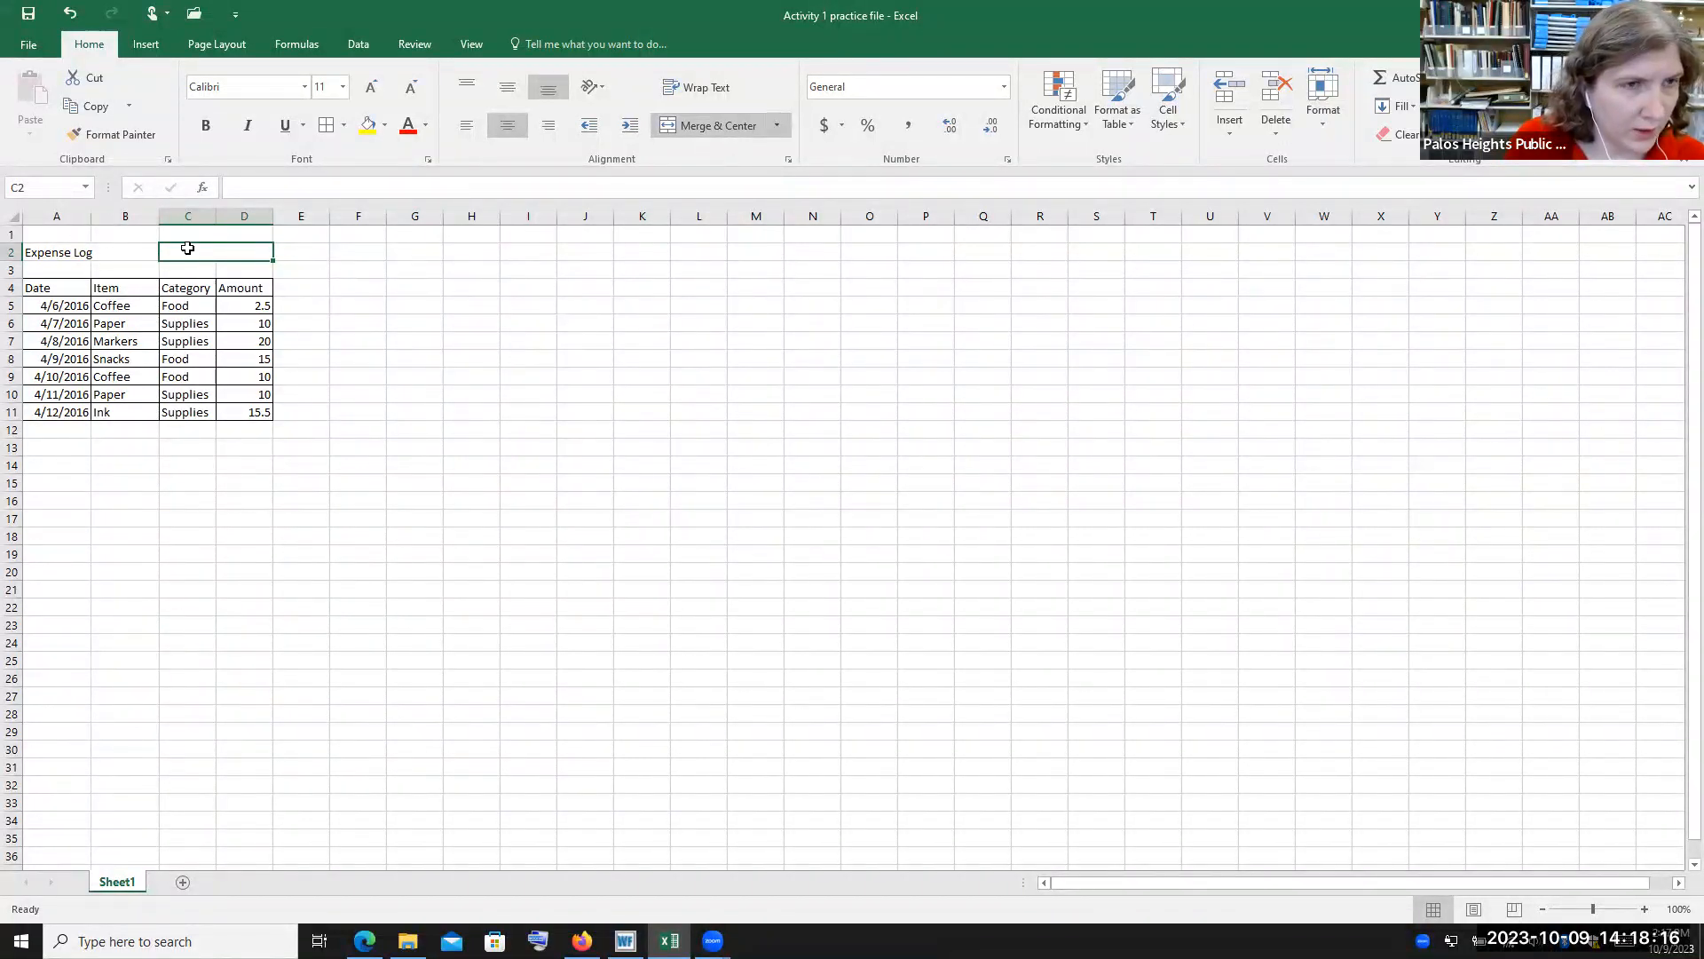
Undo the merge of C2:D2
{"action": "left_click", "coordinate": [71, 14]}
{"action": "left_click", "coordinate": [551, 362]}
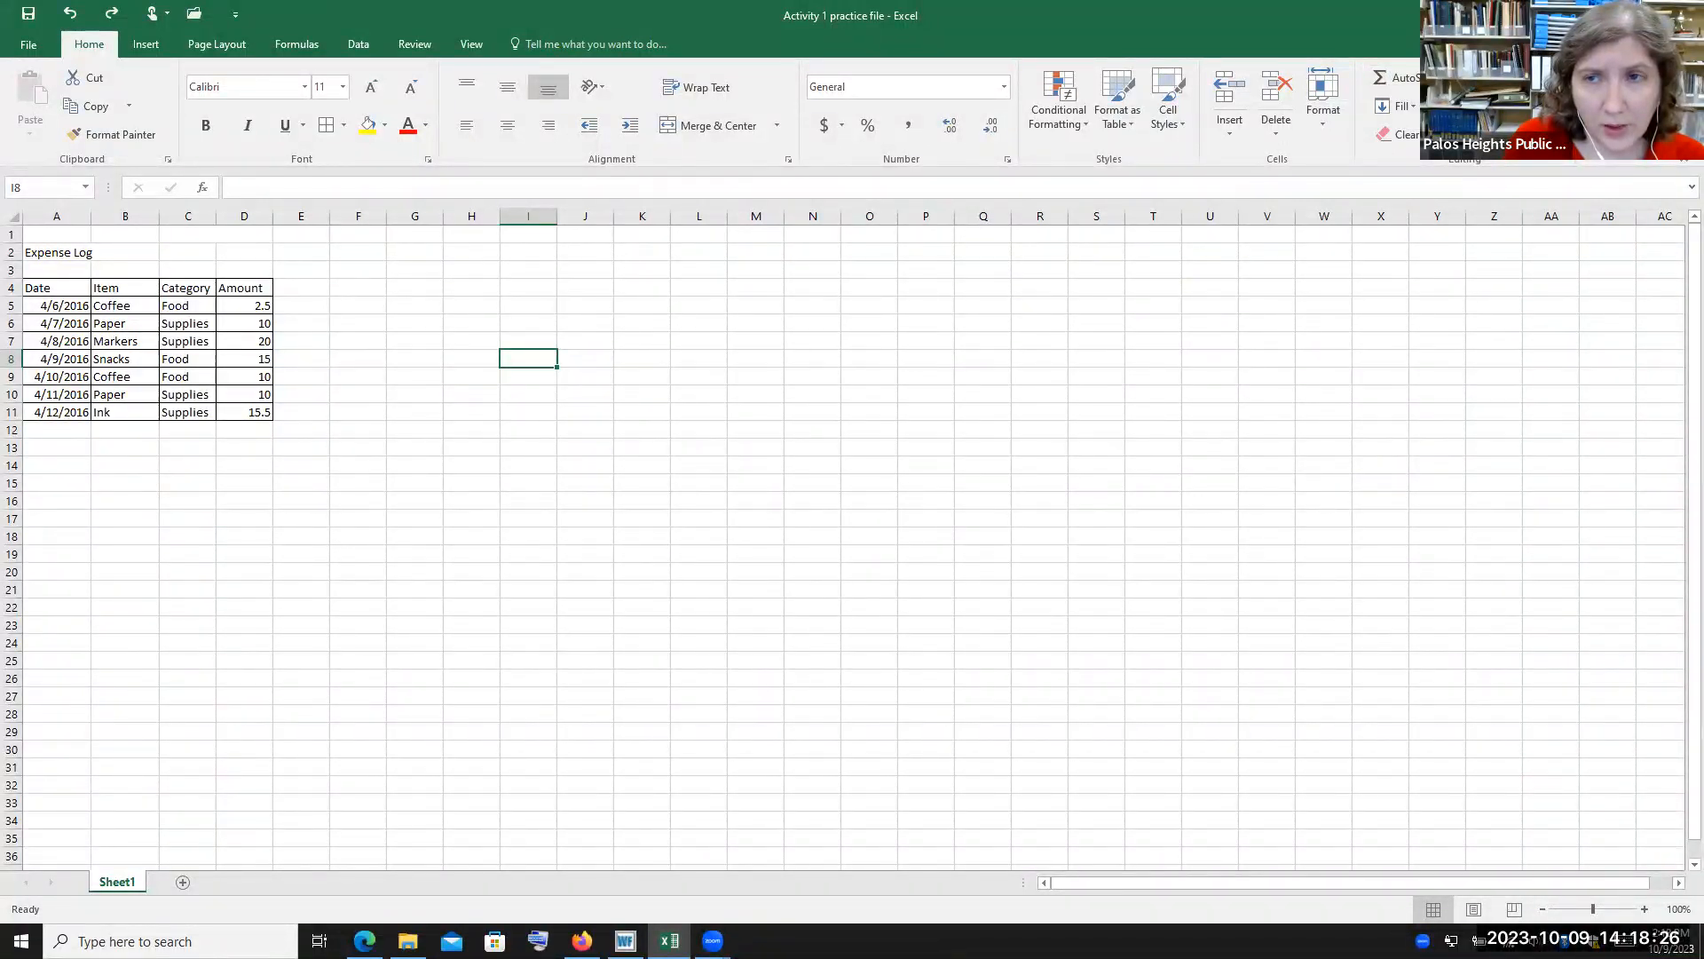
Custom-sort the expense rows A5:D11 by Amount, smallest to largest
{"action": "left_click", "coordinate": [65, 302]}
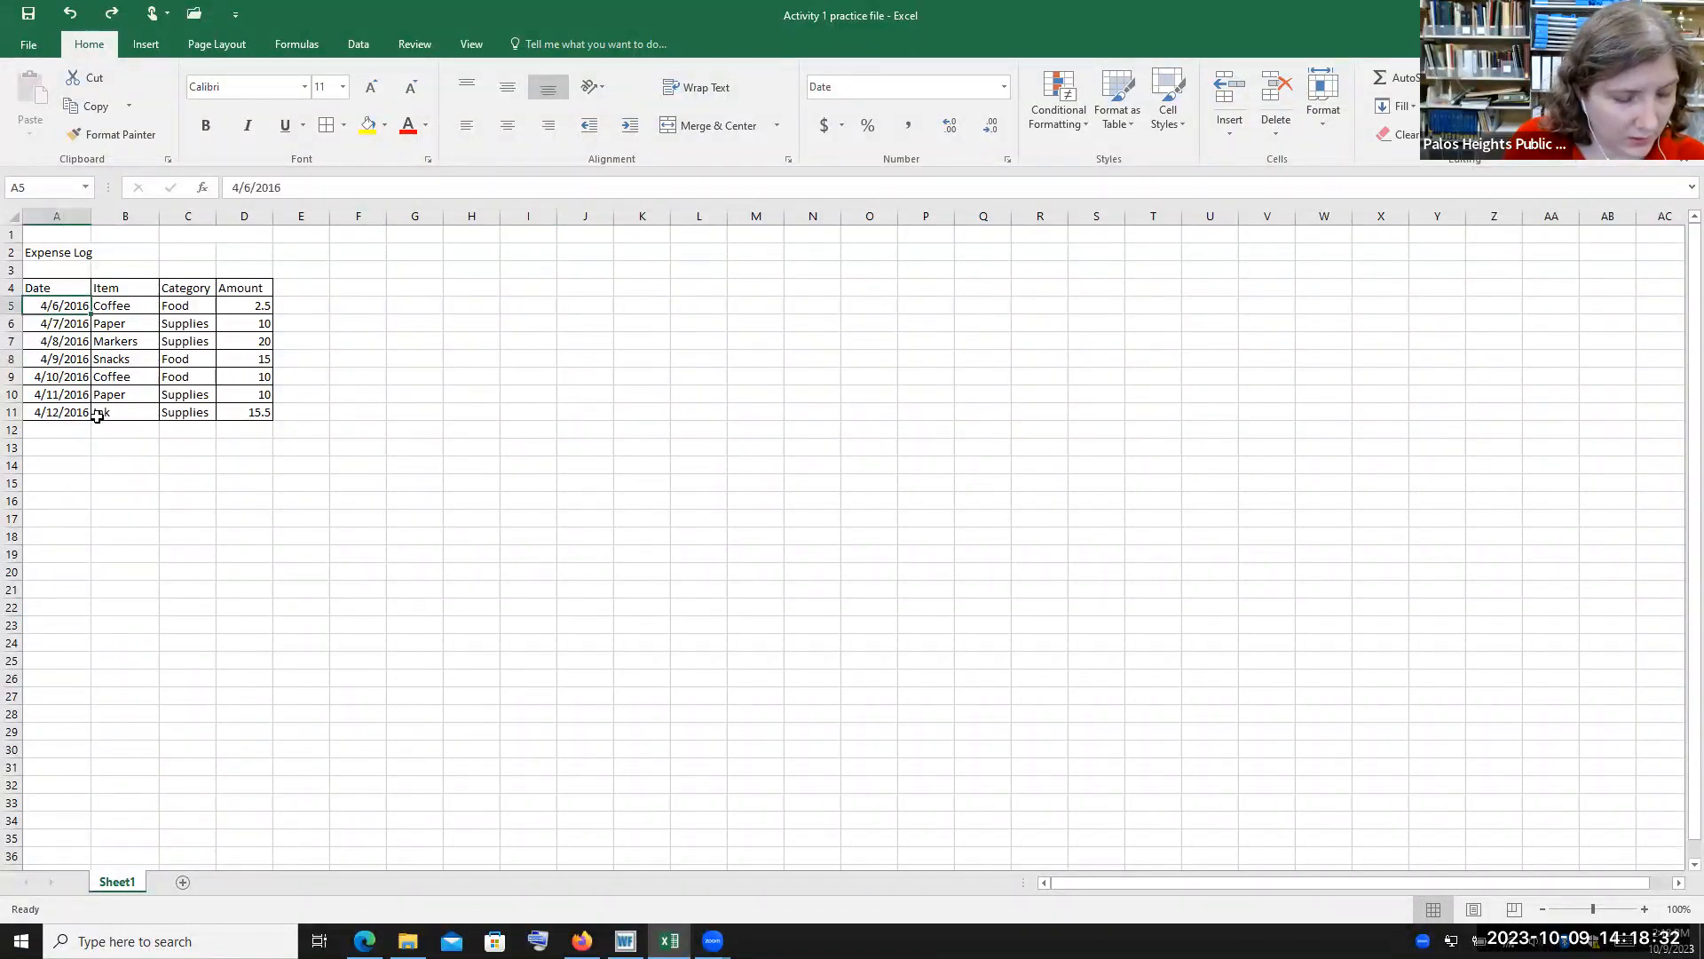
{"action": "left_click", "coordinate": [257, 415], "text": "shift"}
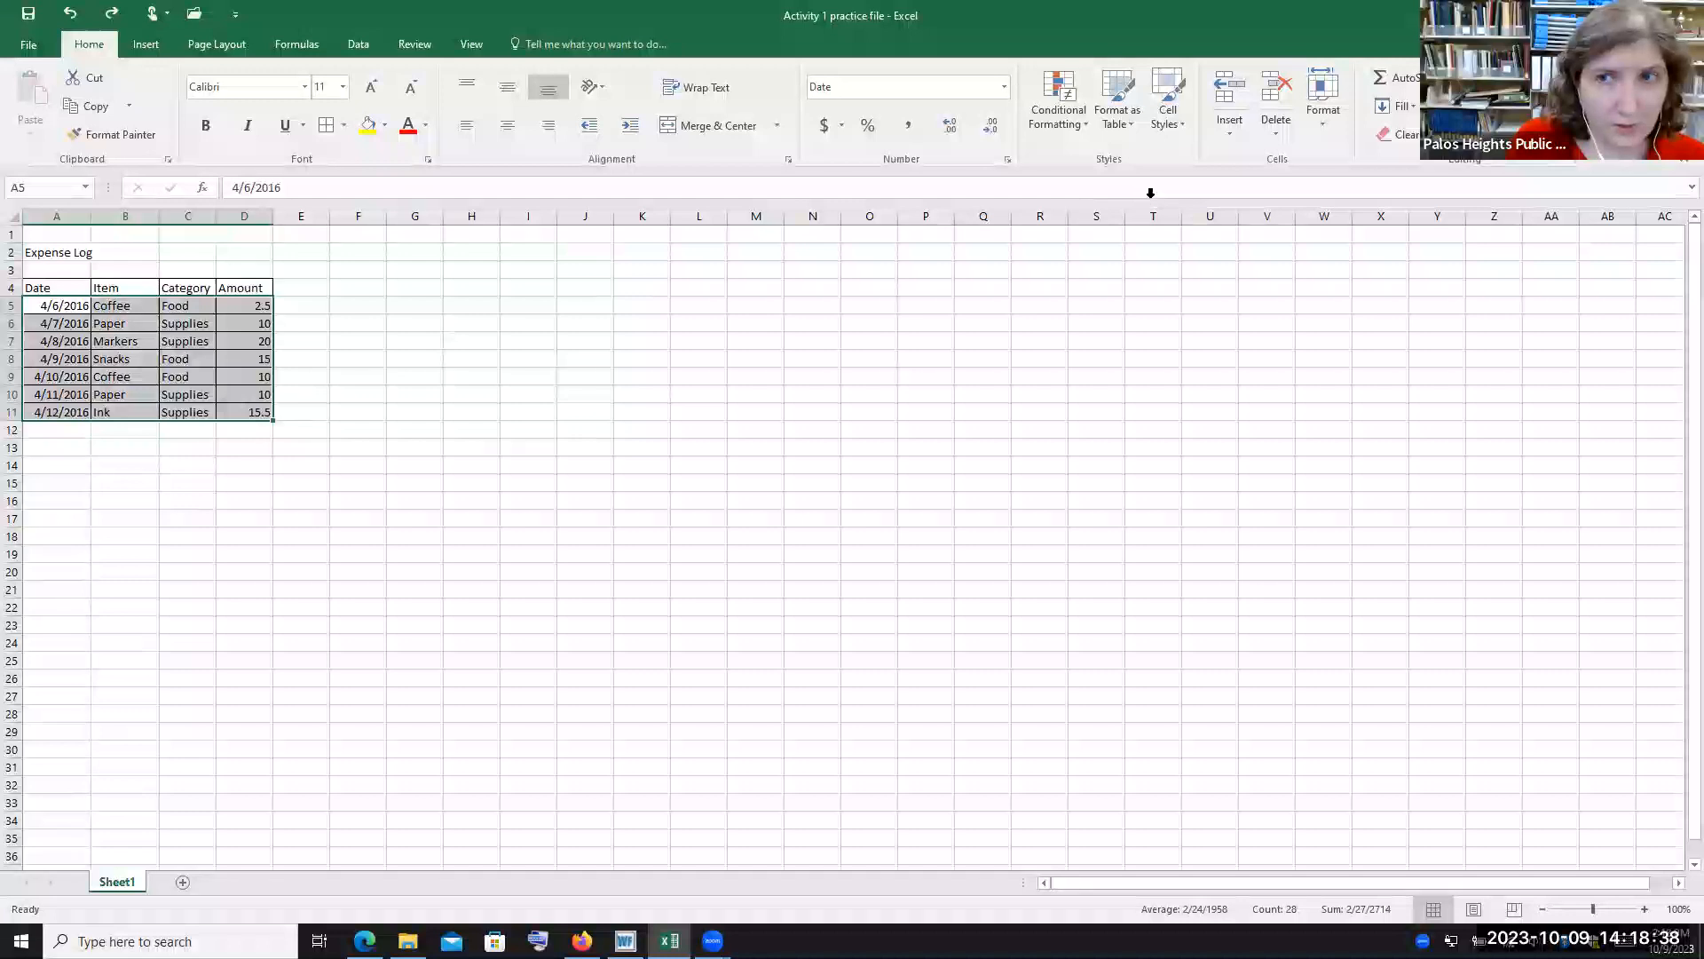
{"action": "left_click", "coordinate": [1499, 110]}
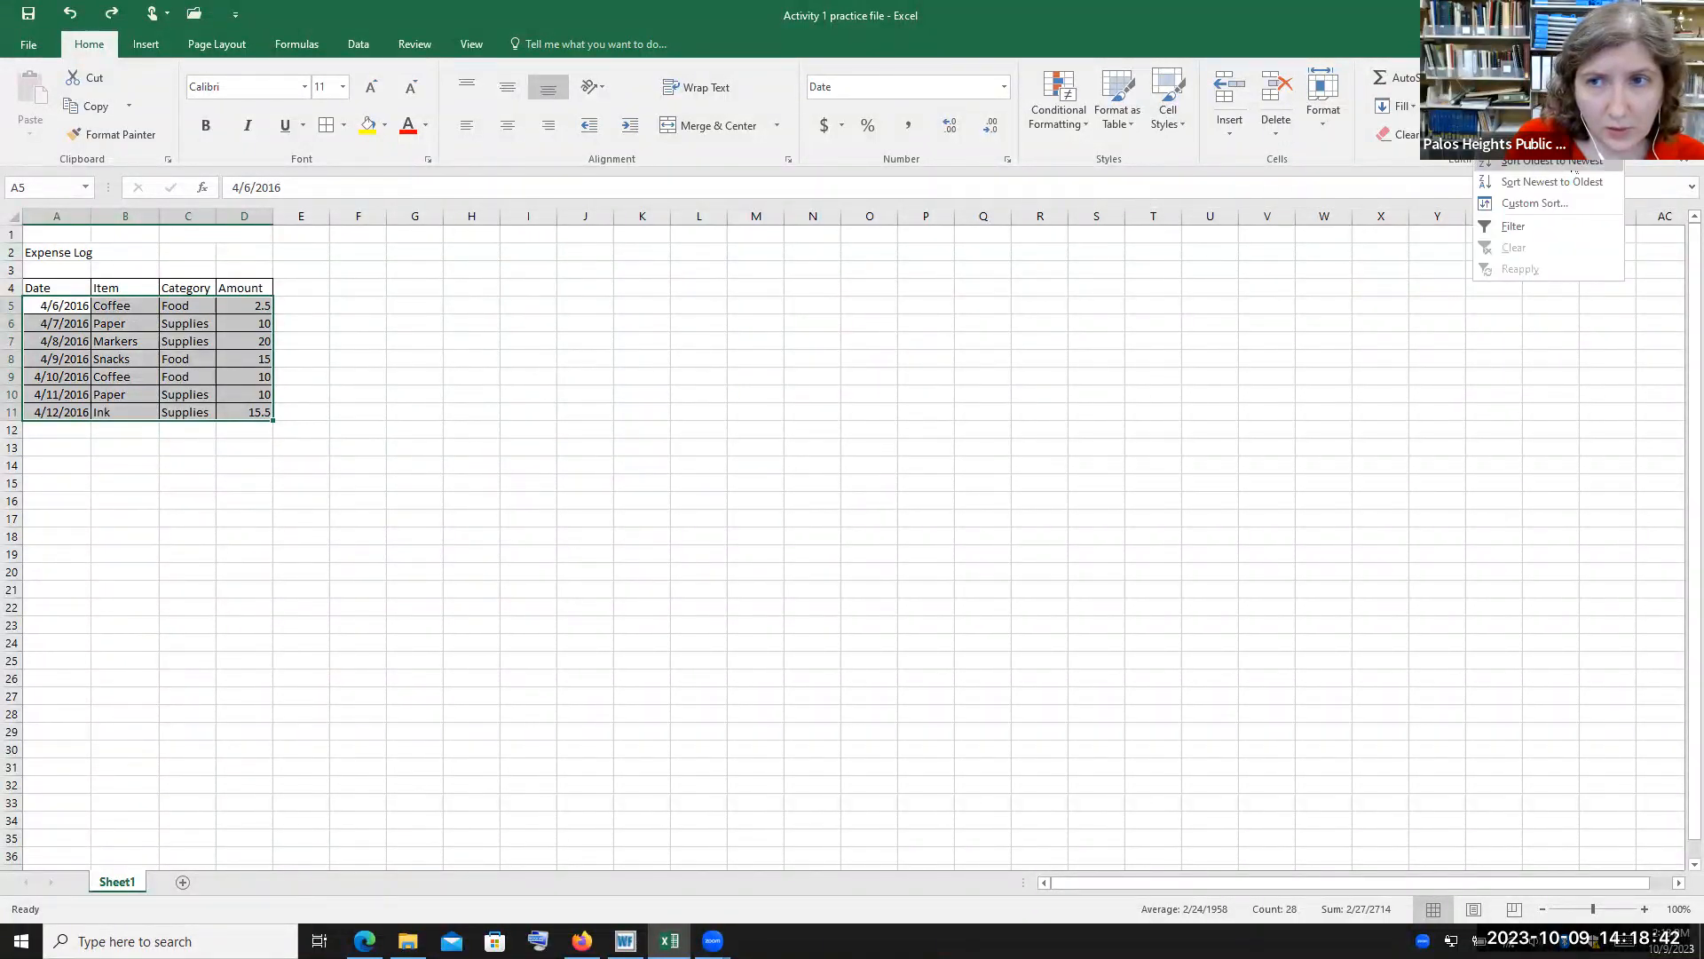
{"action": "left_click", "coordinate": [1531, 205]}
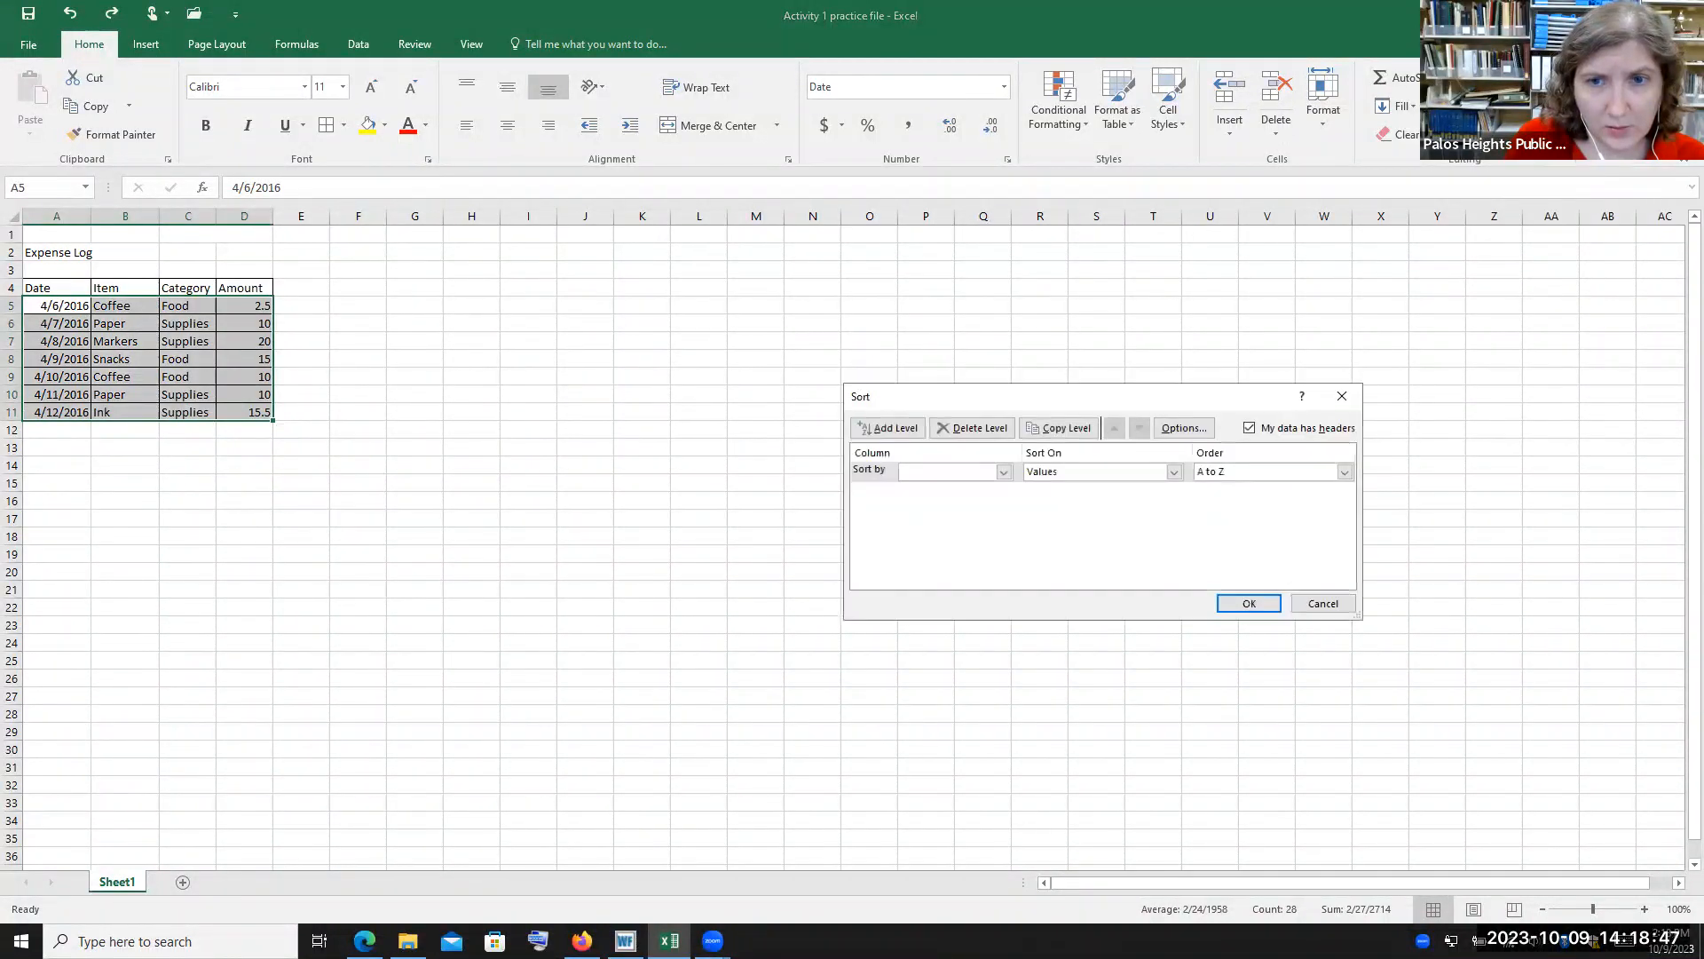
{"action": "left_click", "coordinate": [1004, 472]}
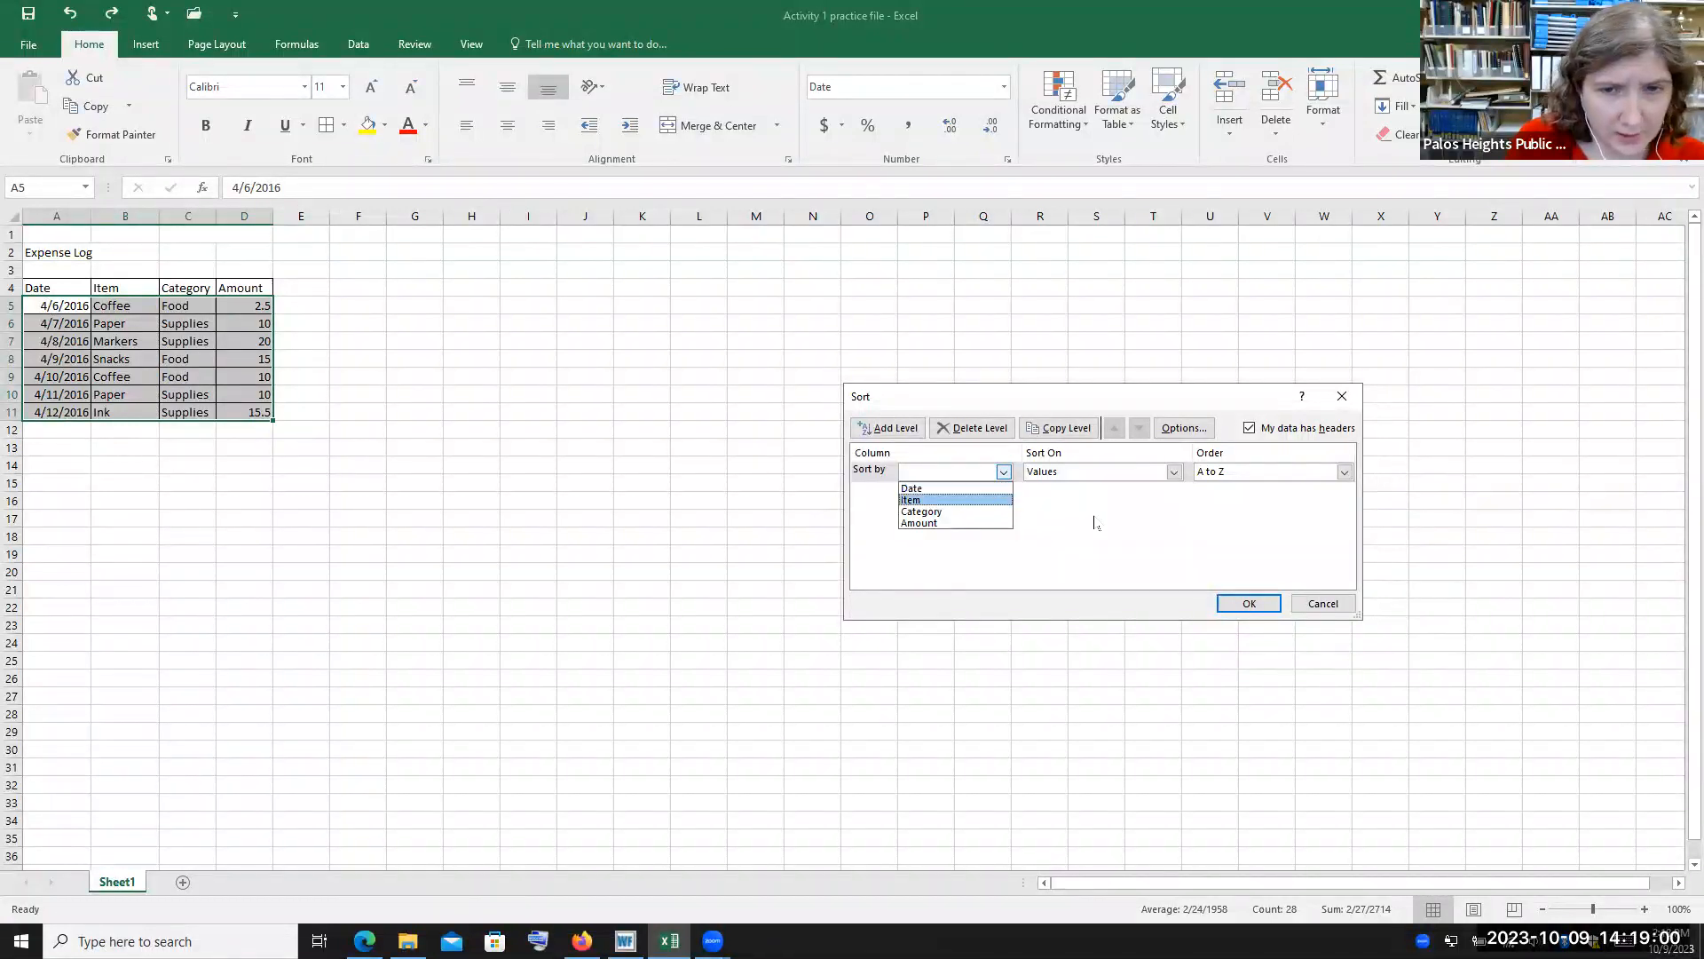
{"action": "left_click", "coordinate": [942, 524]}
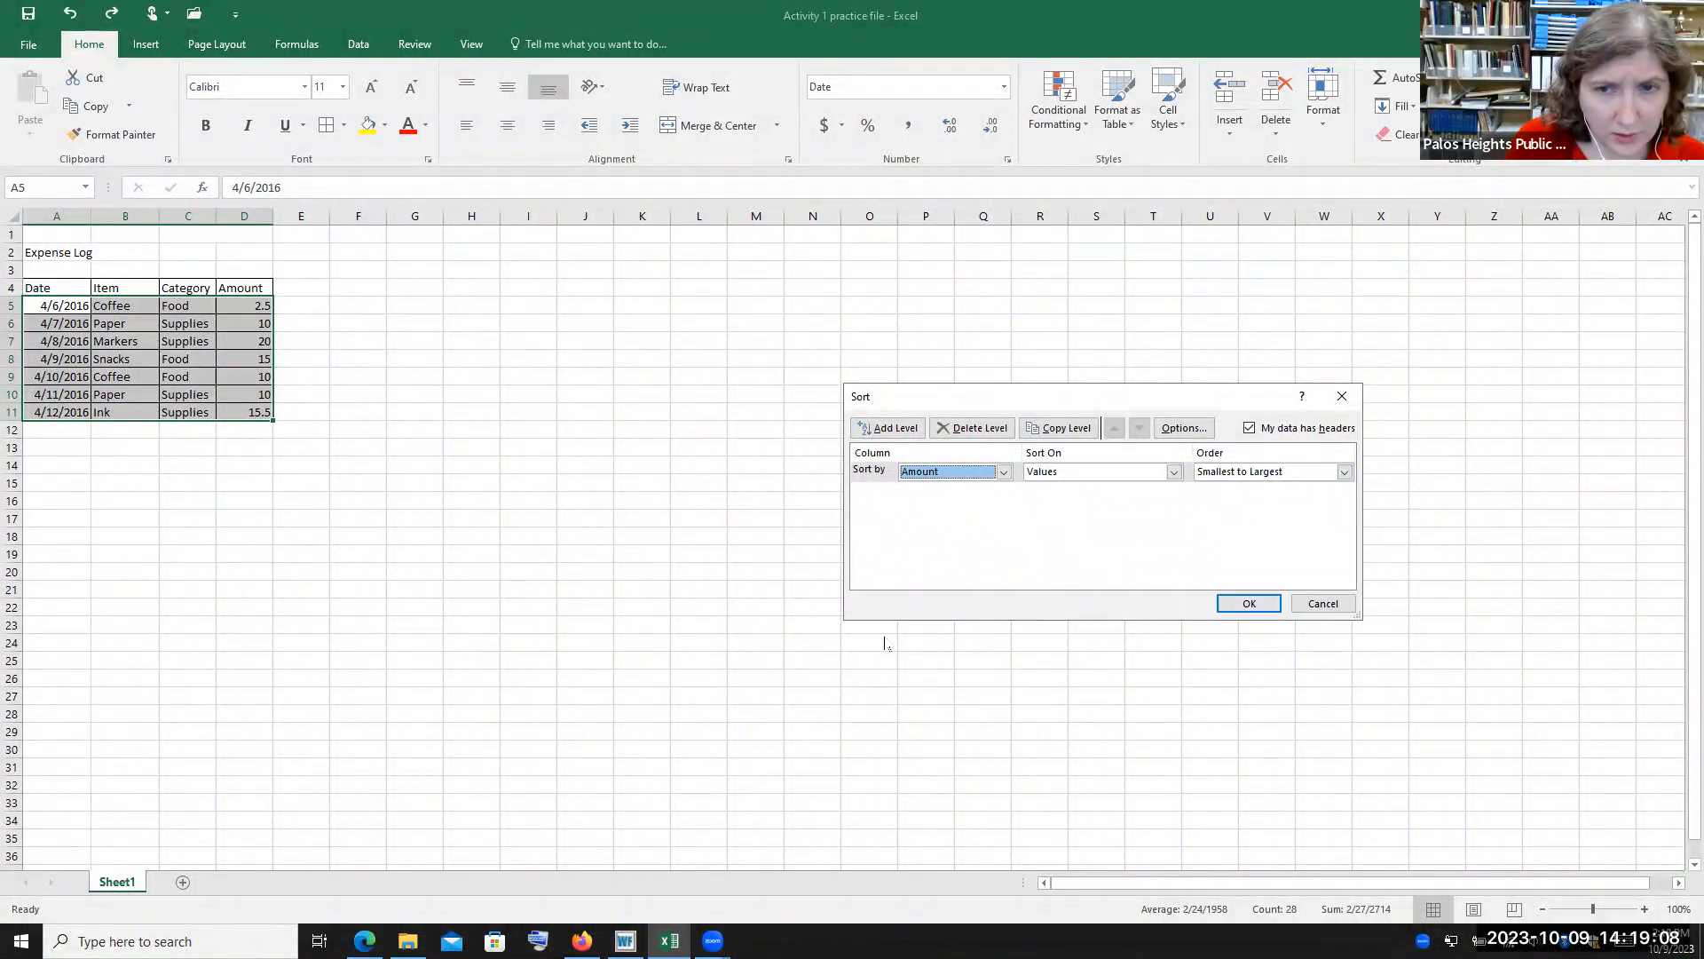
{"action": "left_click", "coordinate": [1249, 605]}
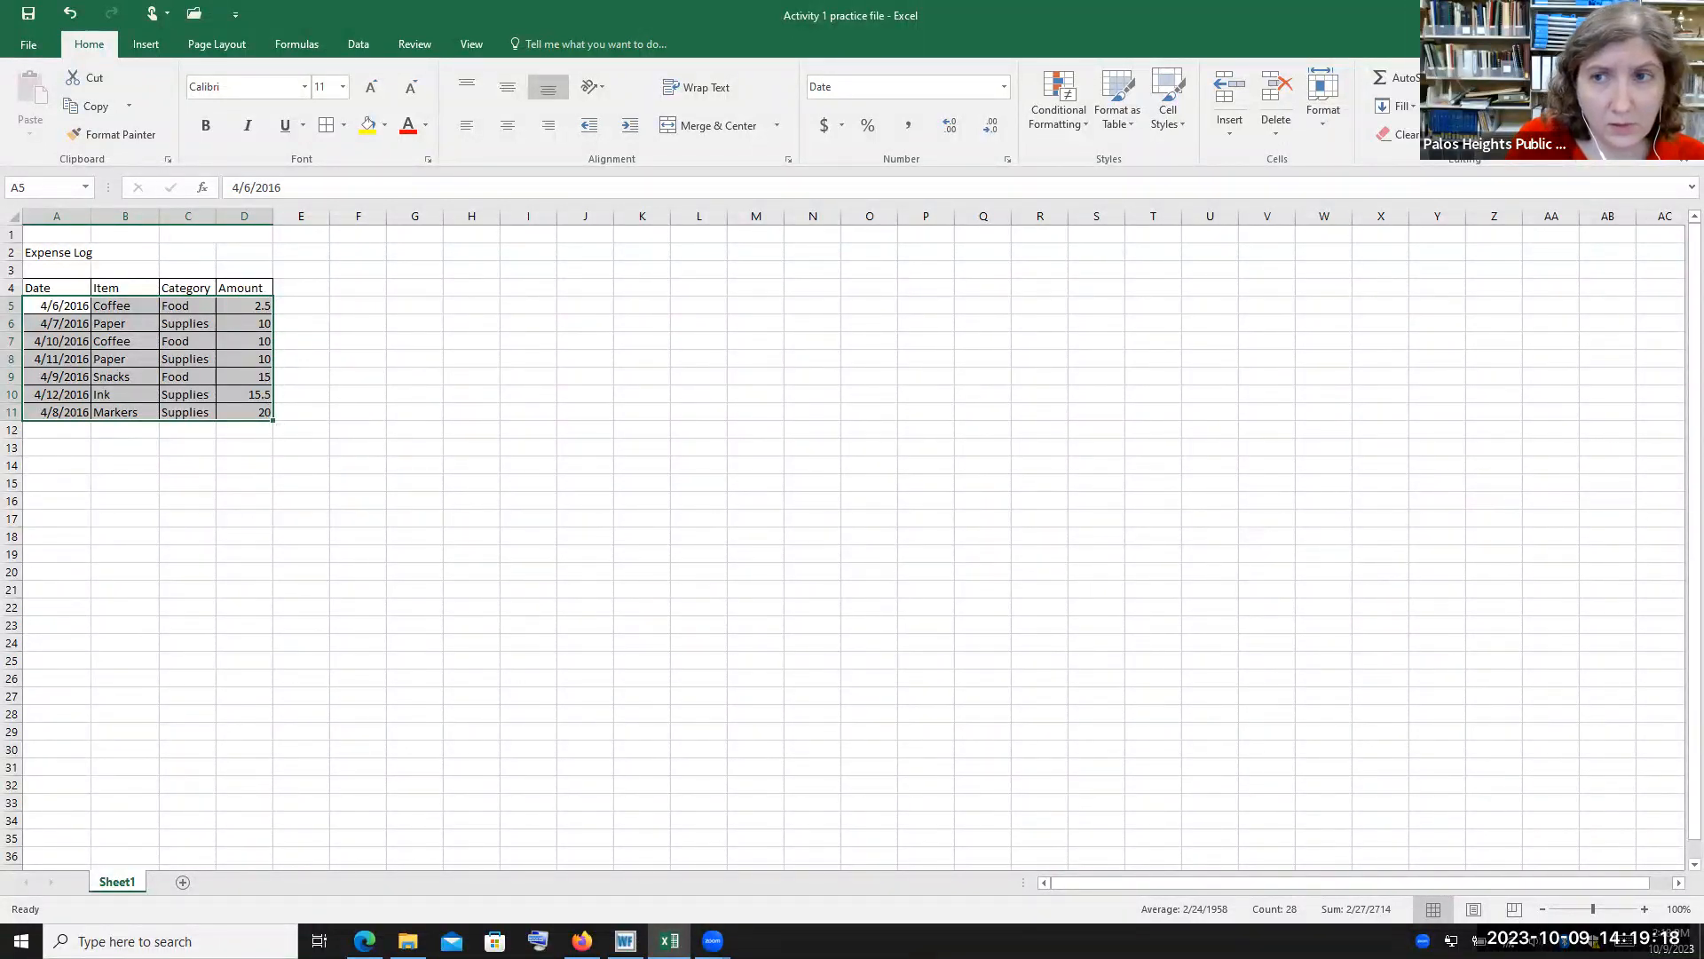
Custom-sort the same rows by Date, oldest to newest
{"action": "left_click", "coordinate": [1491, 102]}
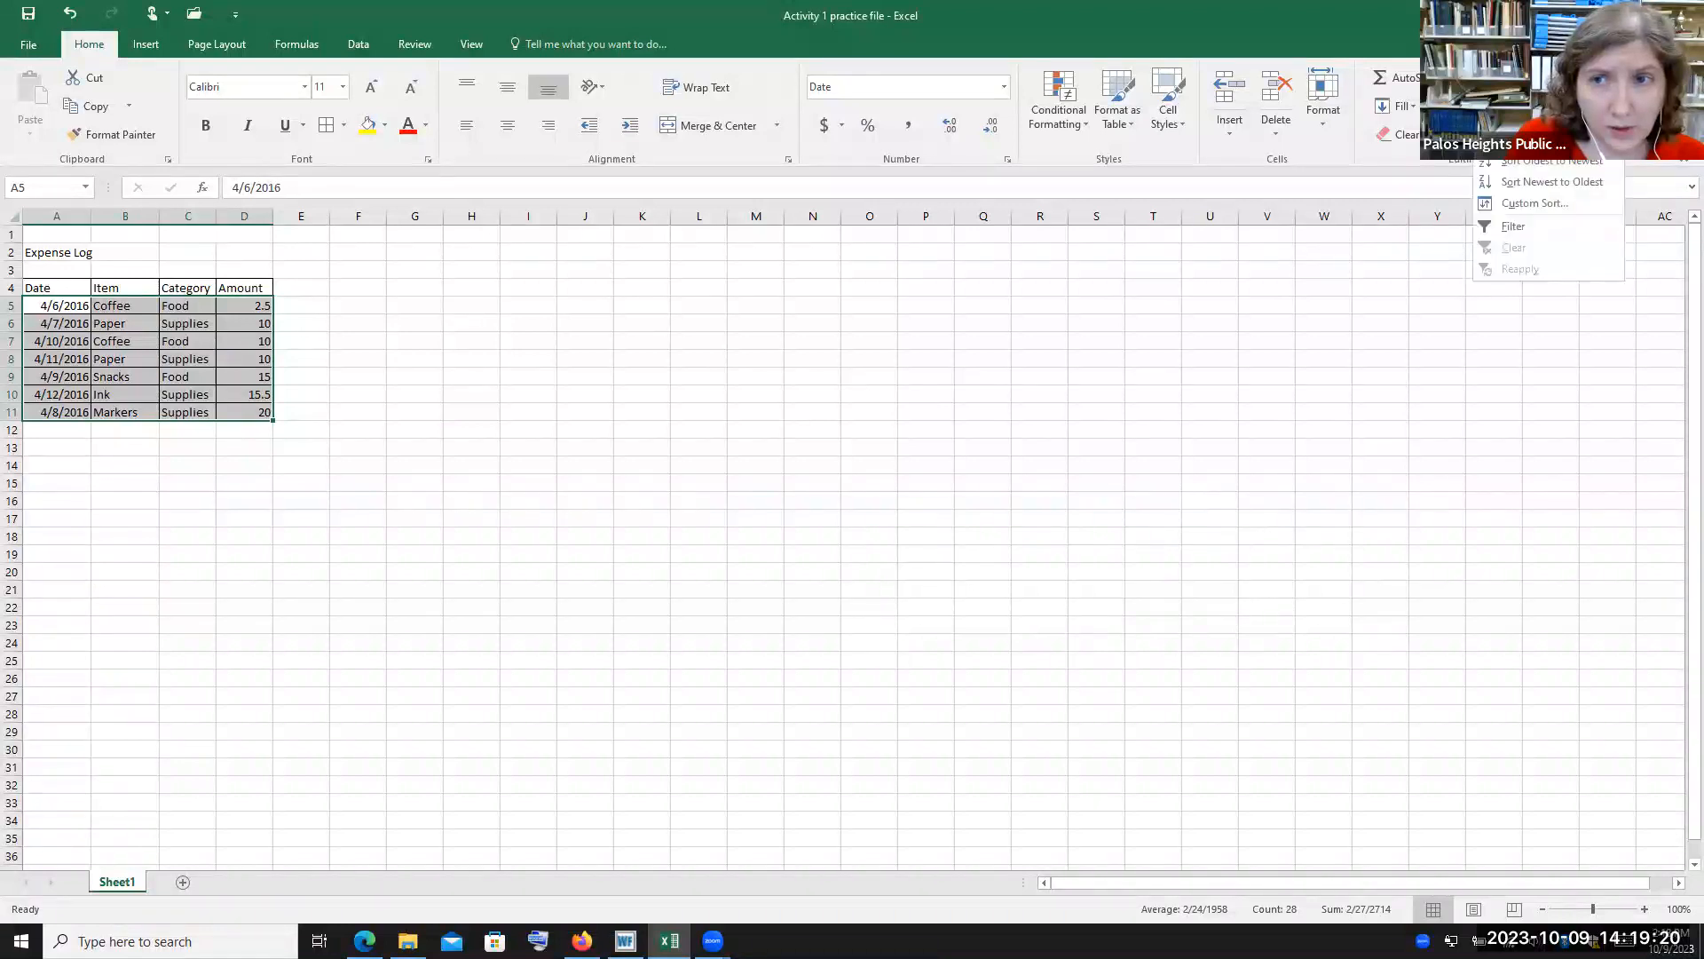
{"action": "left_click", "coordinate": [1527, 205]}
{"action": "left_click", "coordinate": [1002, 472]}
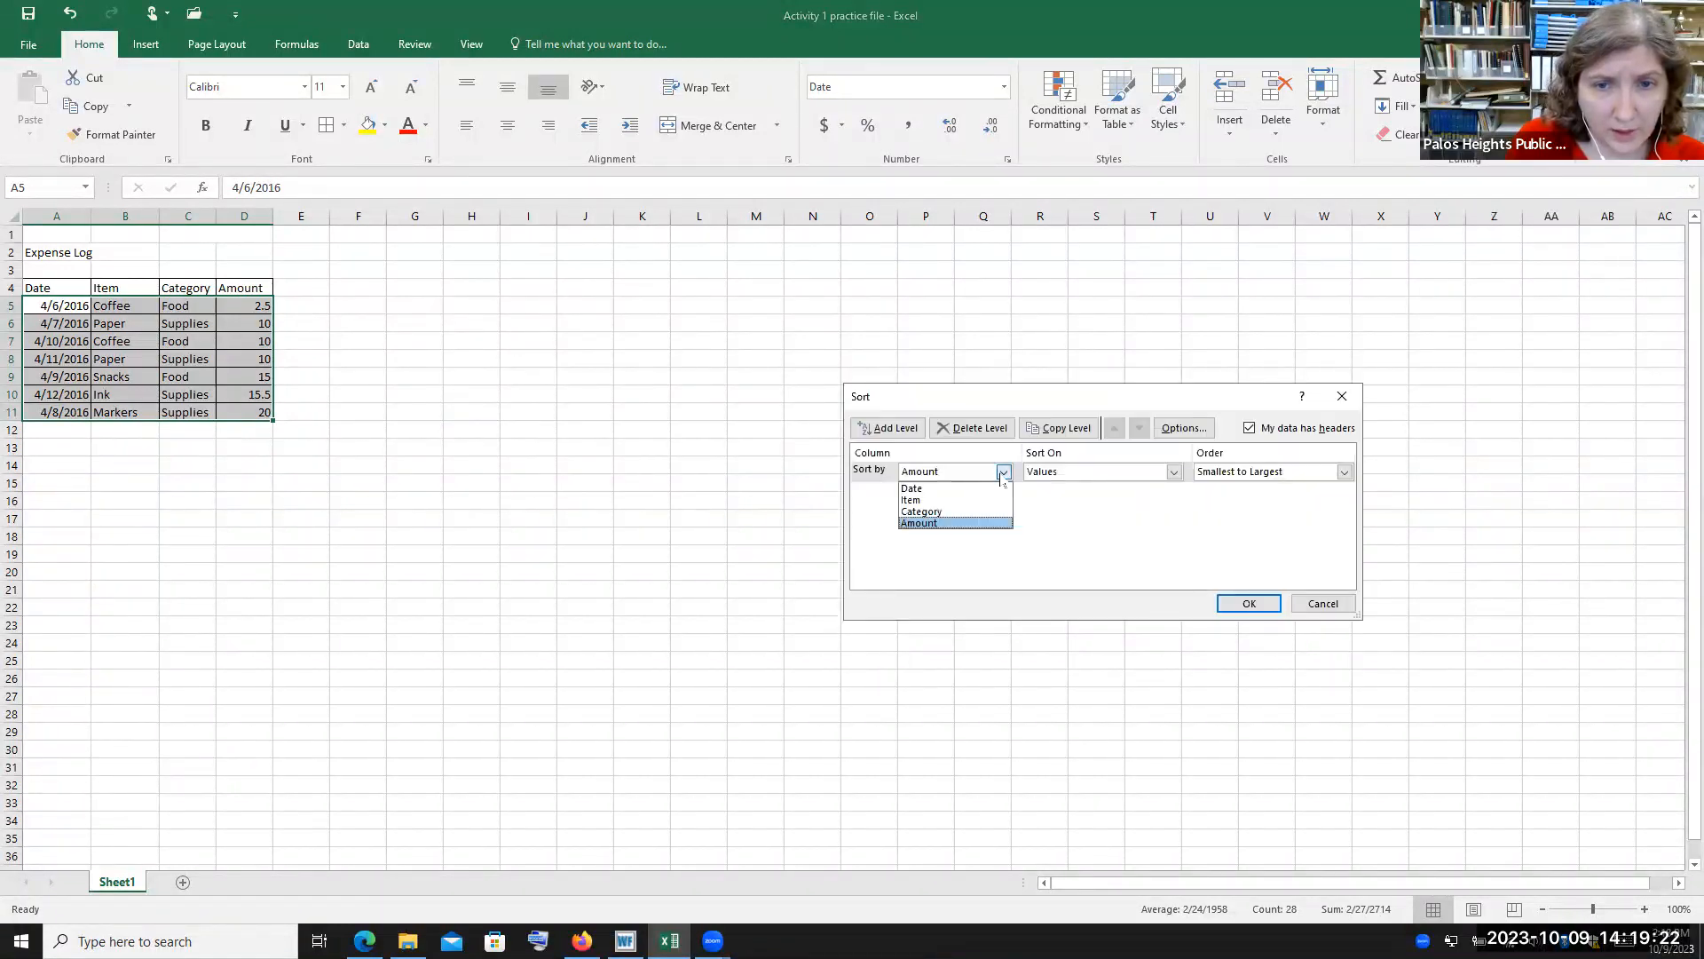
{"action": "left_click", "coordinate": [947, 486]}
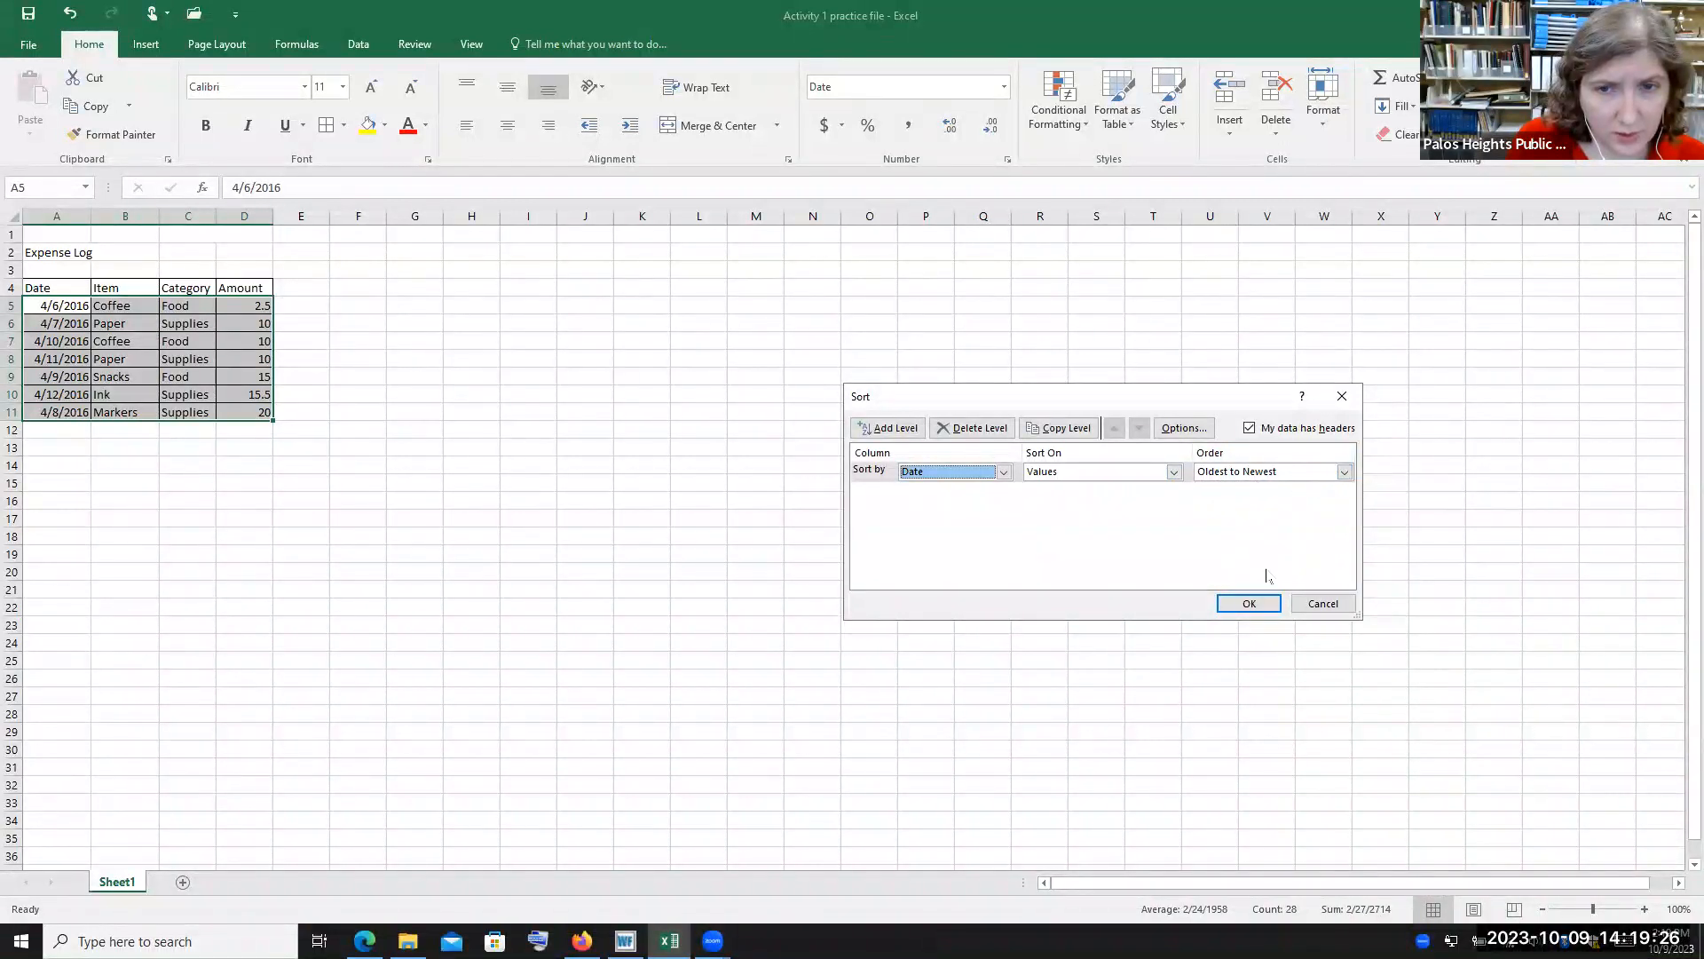
{"action": "left_click", "coordinate": [1250, 604]}
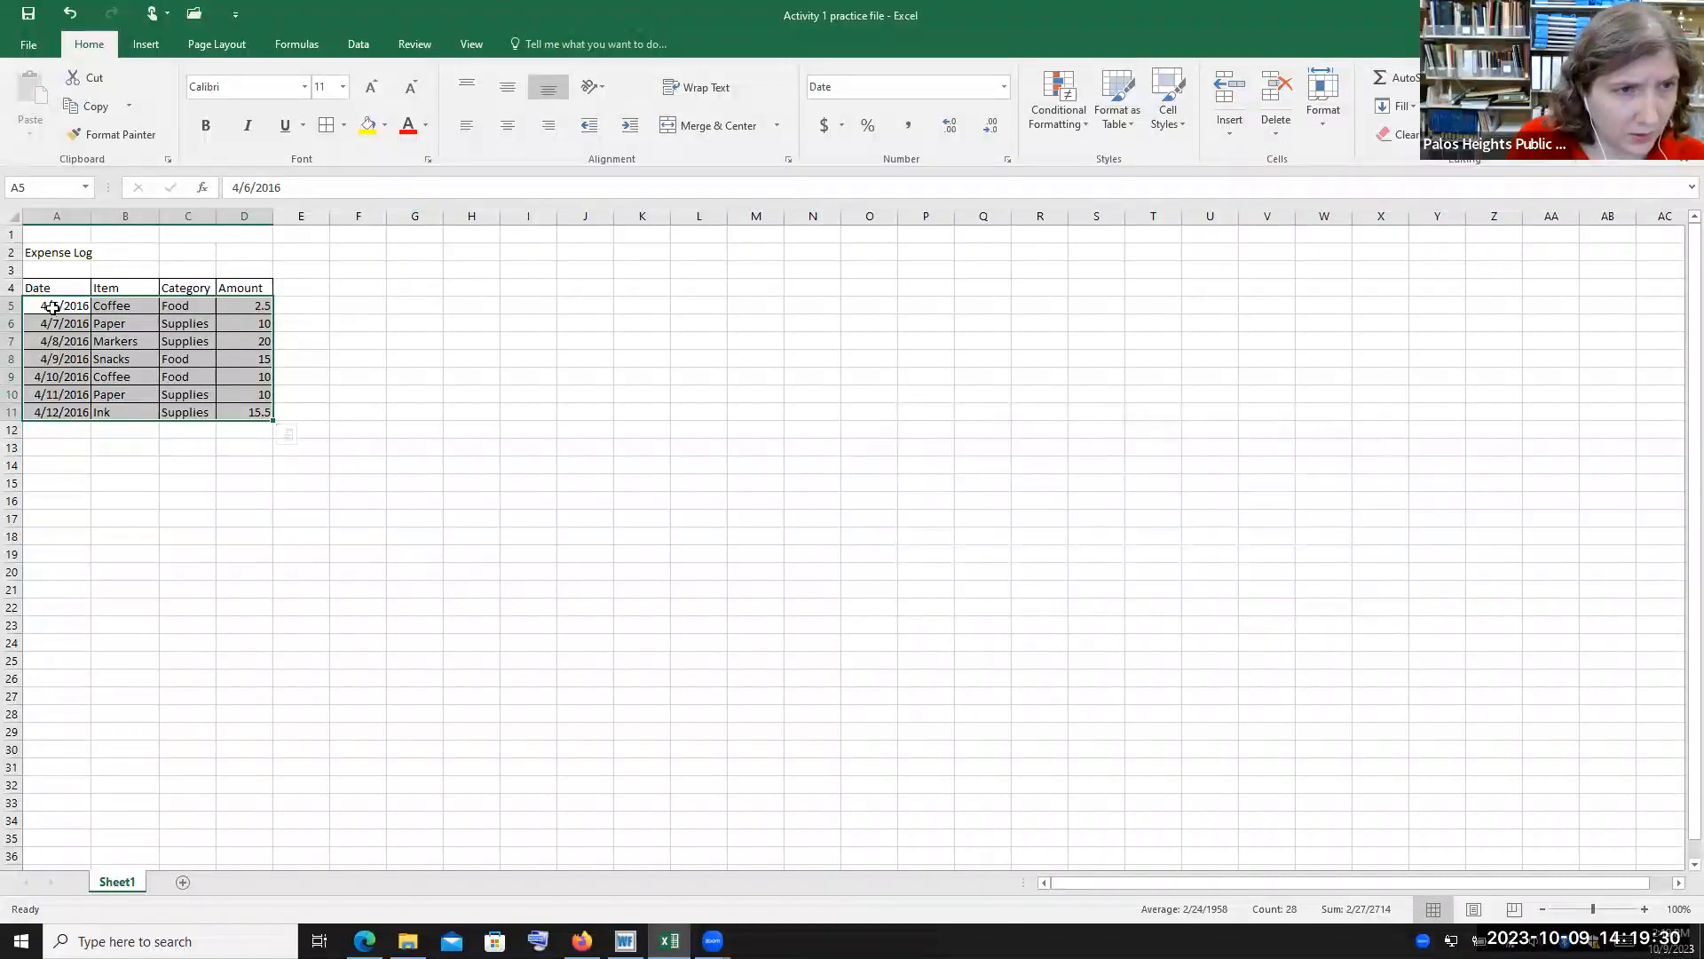
Select the table A4:D11 including headers and open the Insert Chart dialog
{"action": "left_click", "coordinate": [566, 393]}
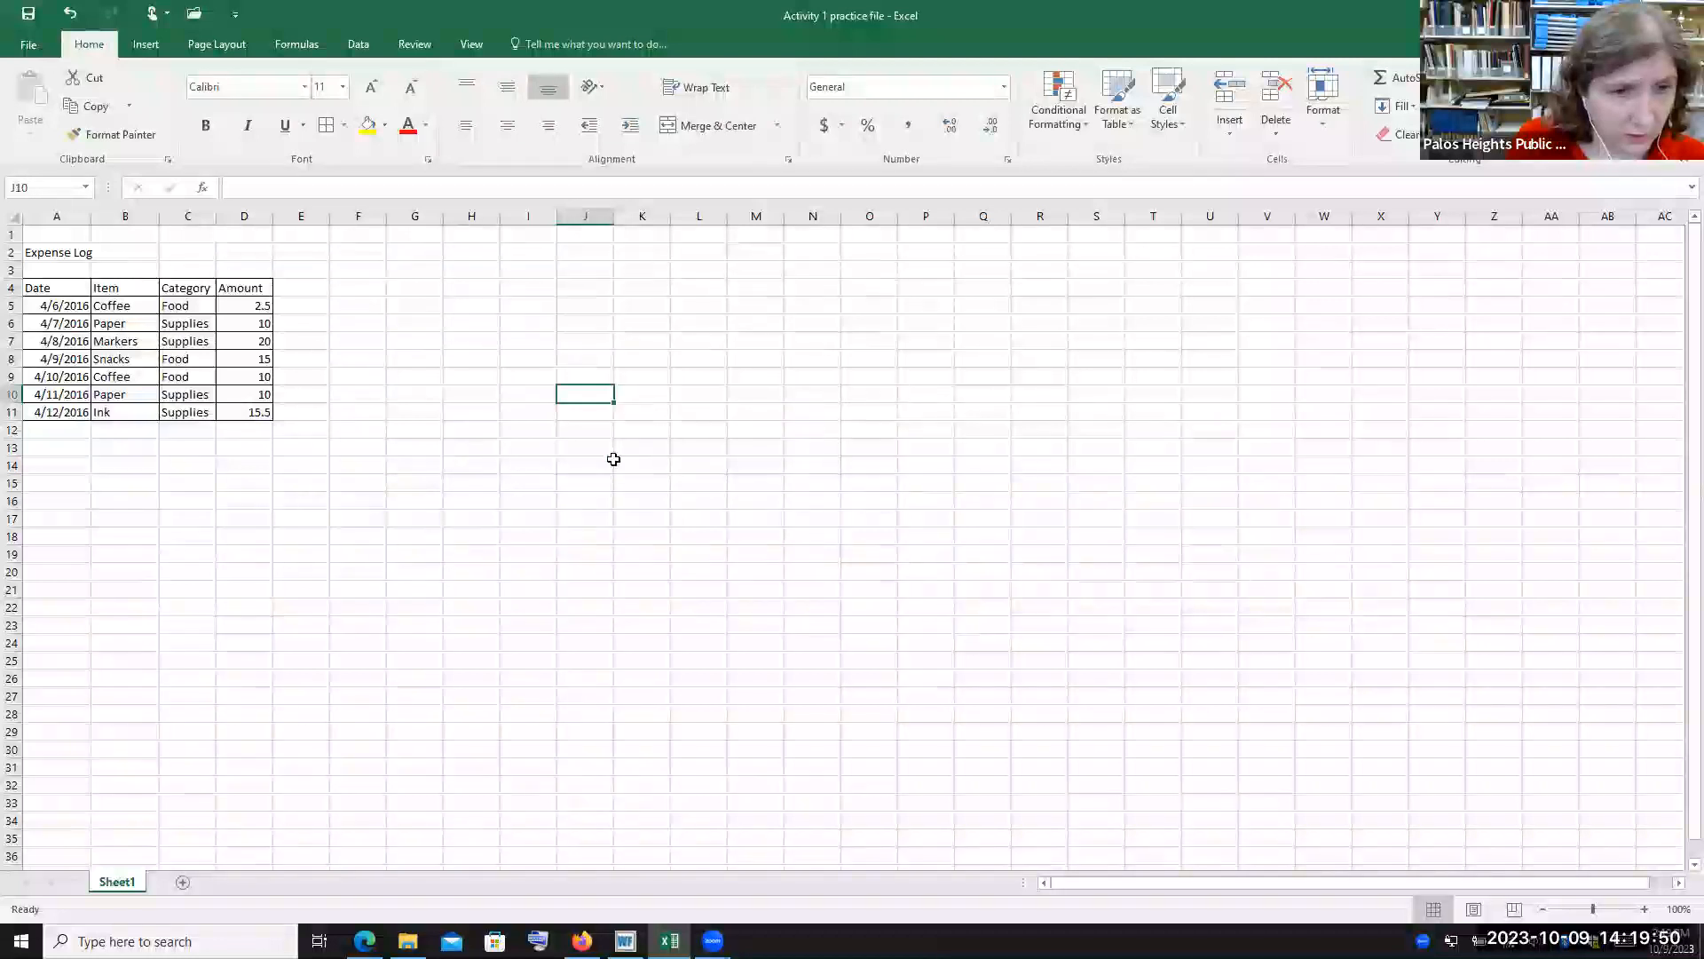
{"action": "left_click", "coordinate": [147, 45]}
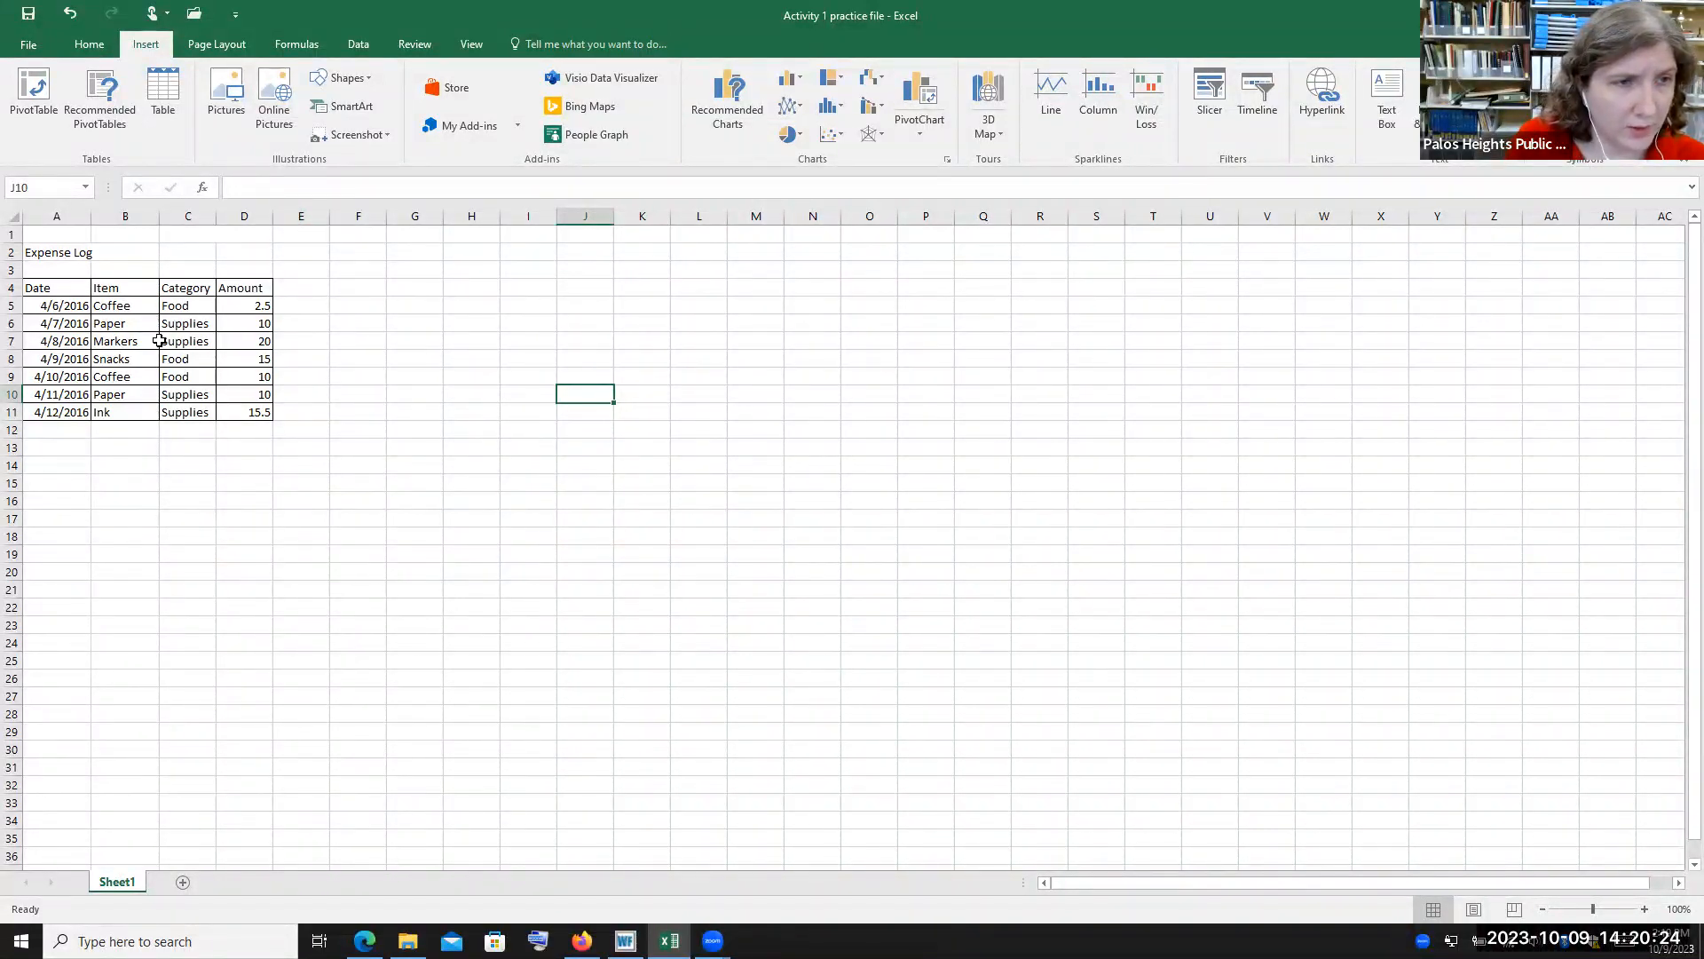
{"action": "left_click", "coordinate": [60, 306]}
{"action": "left_click", "coordinate": [54, 288]}
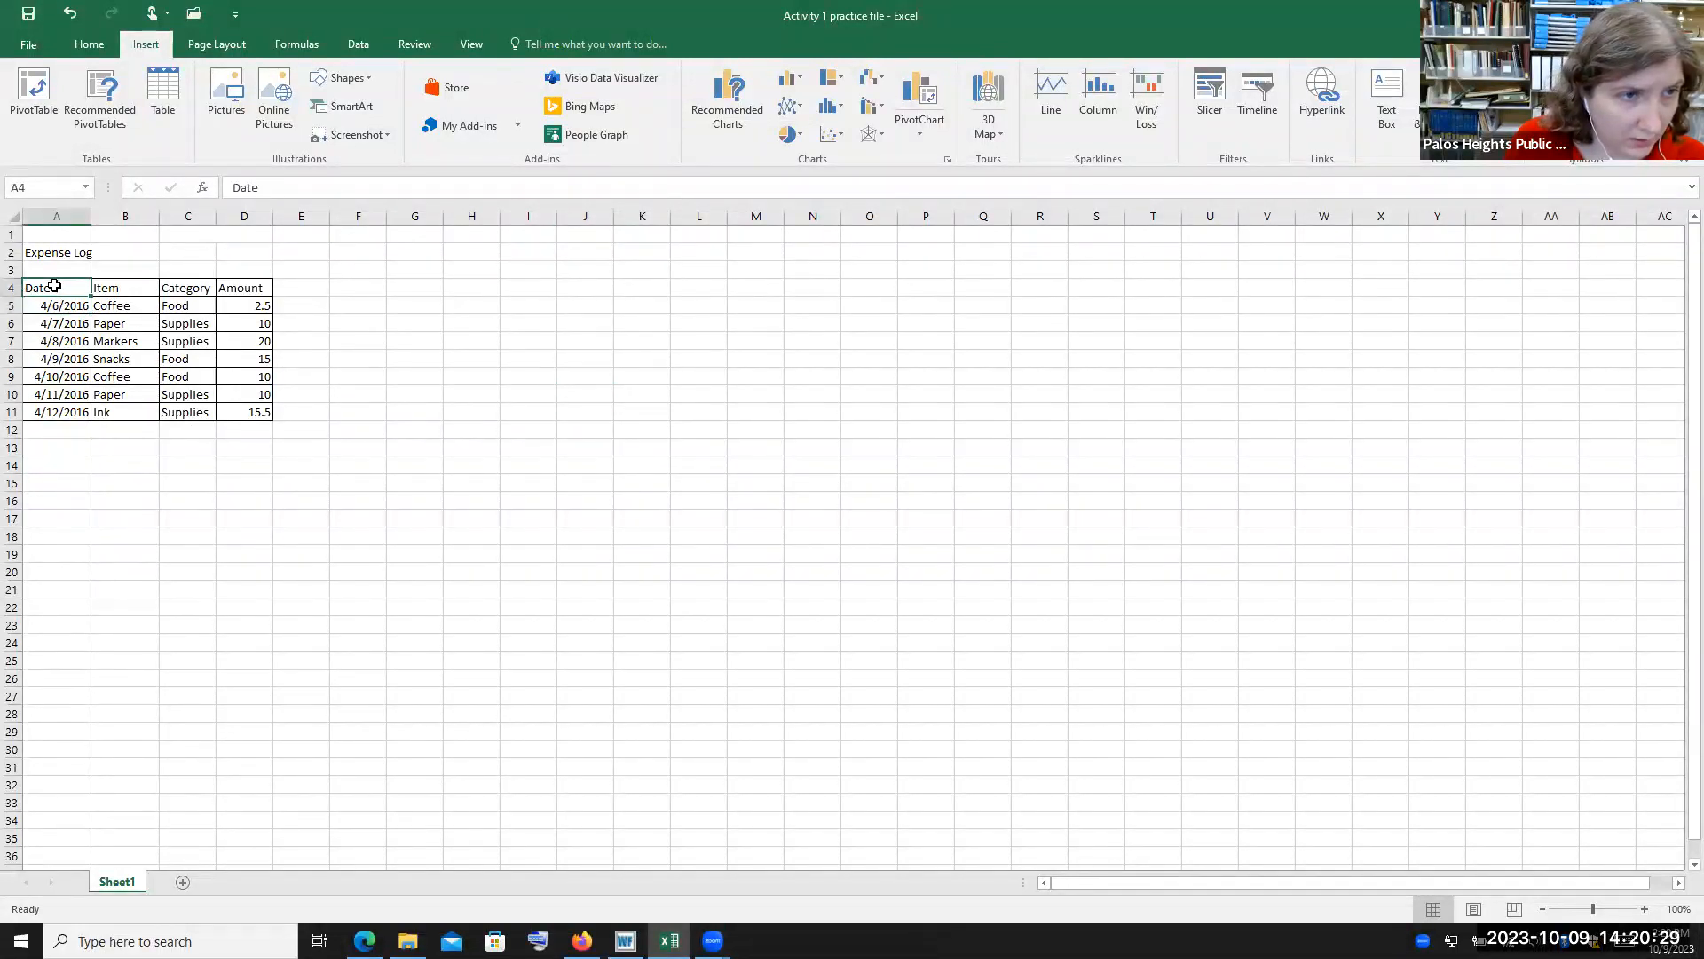
{"action": "left_click", "coordinate": [259, 410], "text": "shift"}
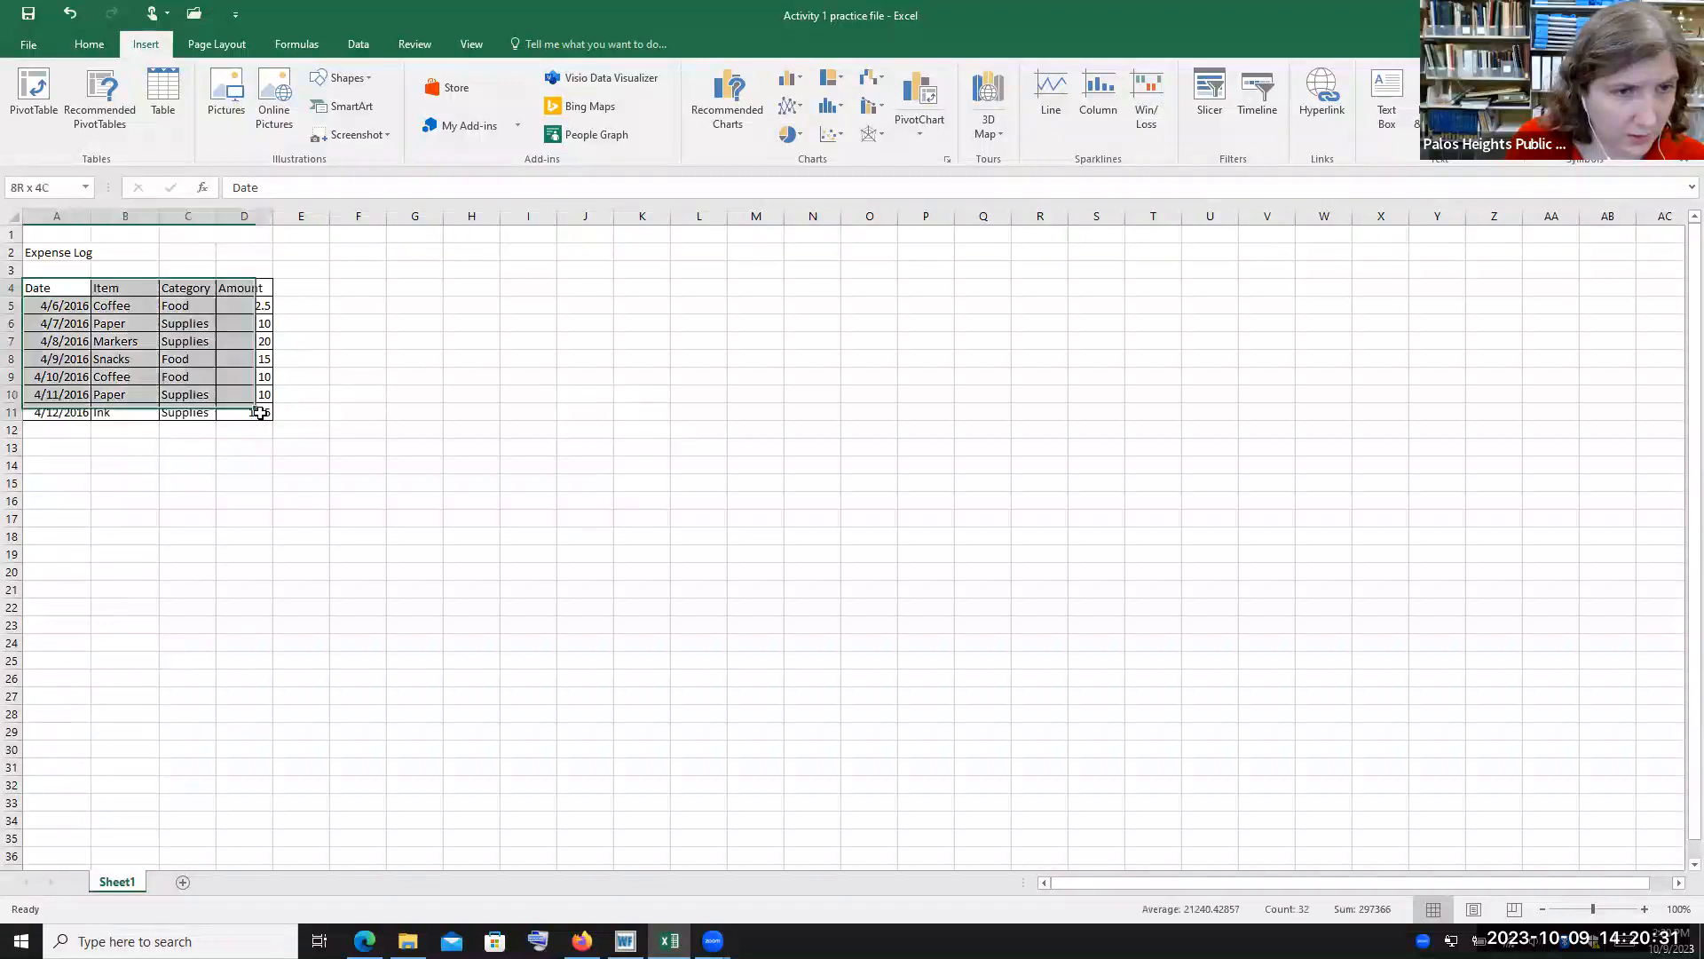
{"action": "left_click", "coordinate": [948, 161]}
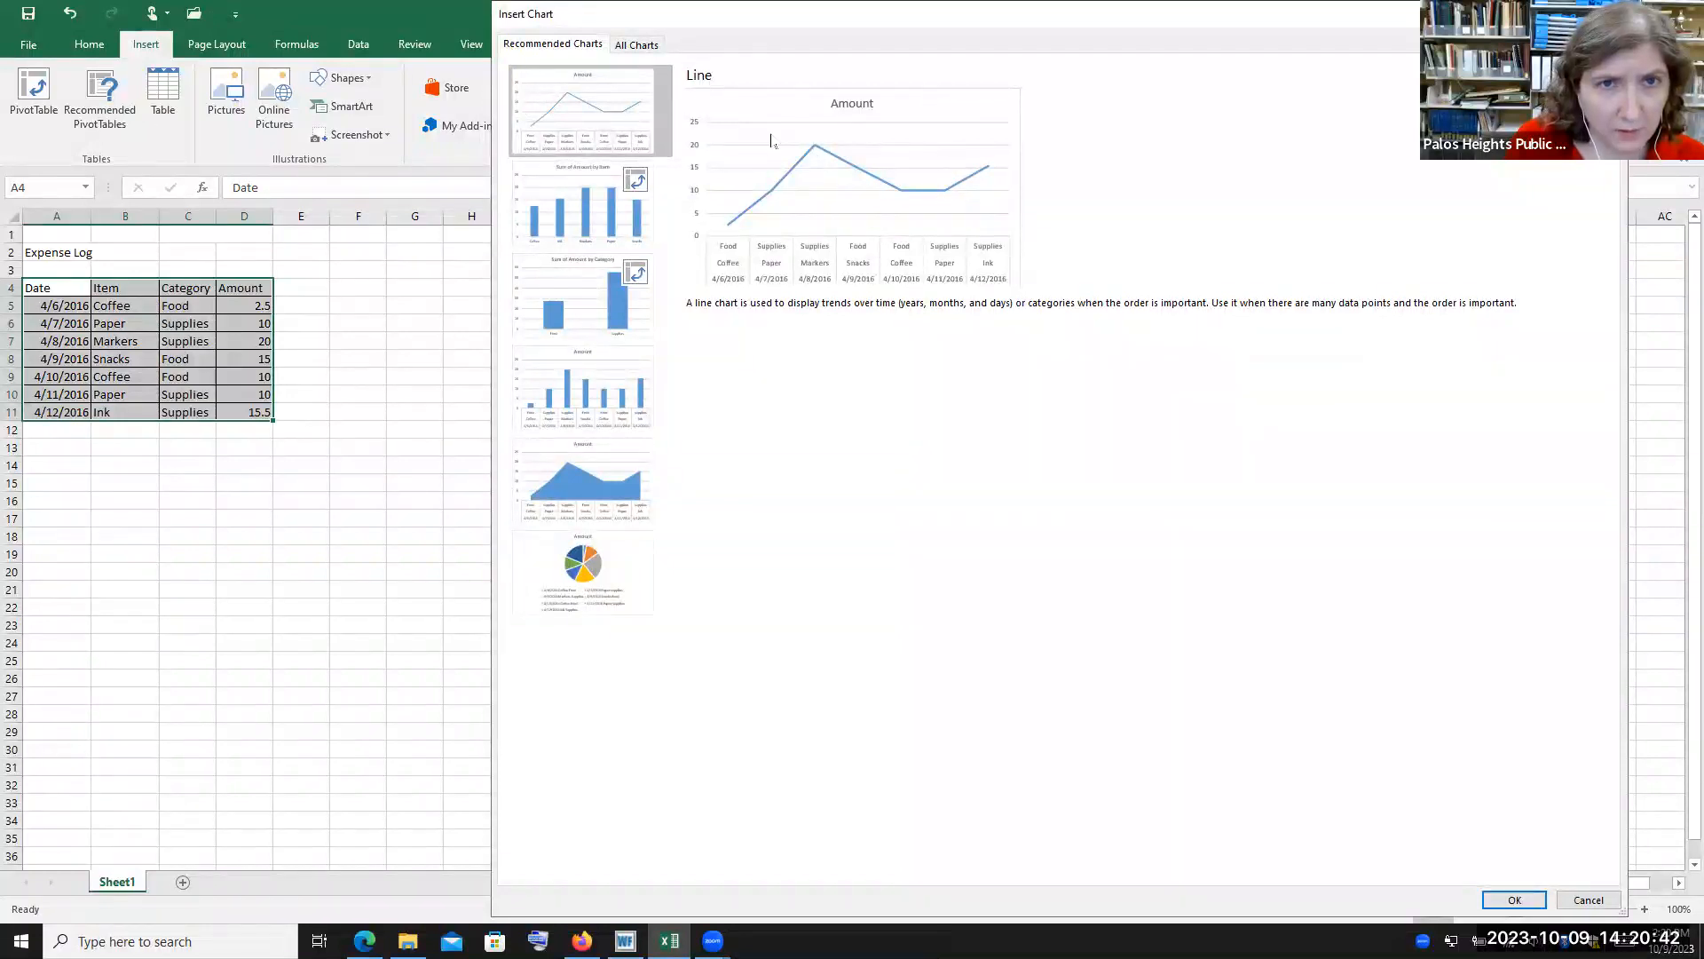
Browse the recommended charts and the All Charts categories such as Stock, then close the dialog without inserting
{"action": "key", "text": "Down"}
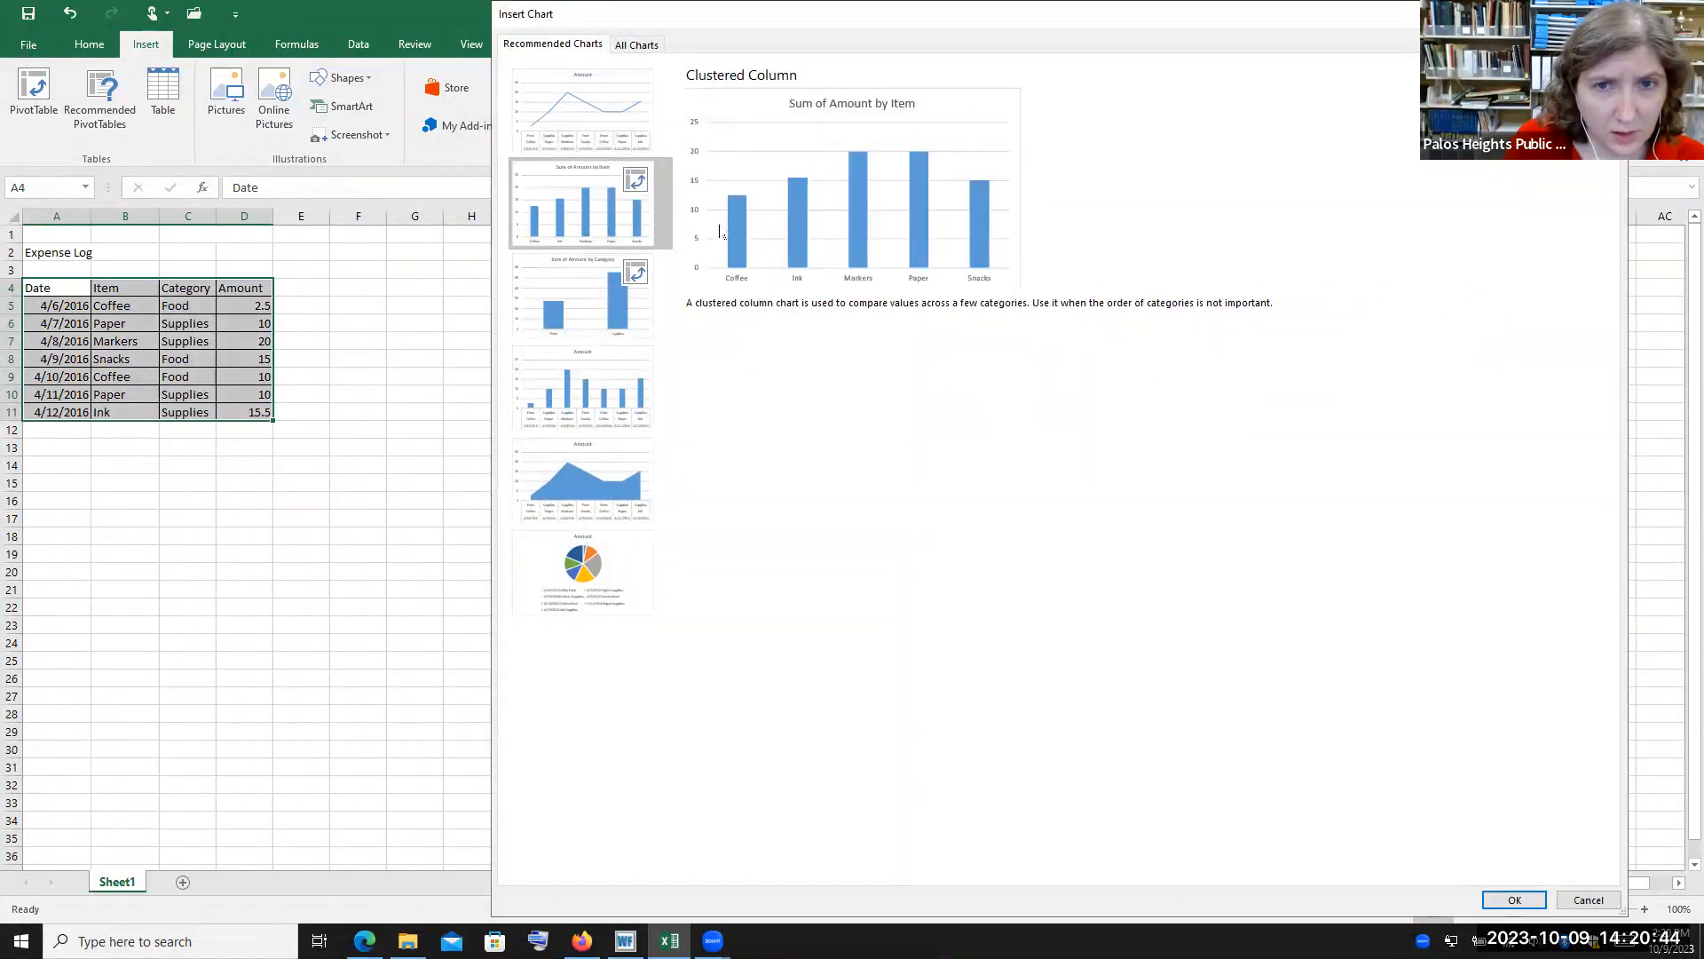
{"action": "left_click", "coordinate": [583, 324]}
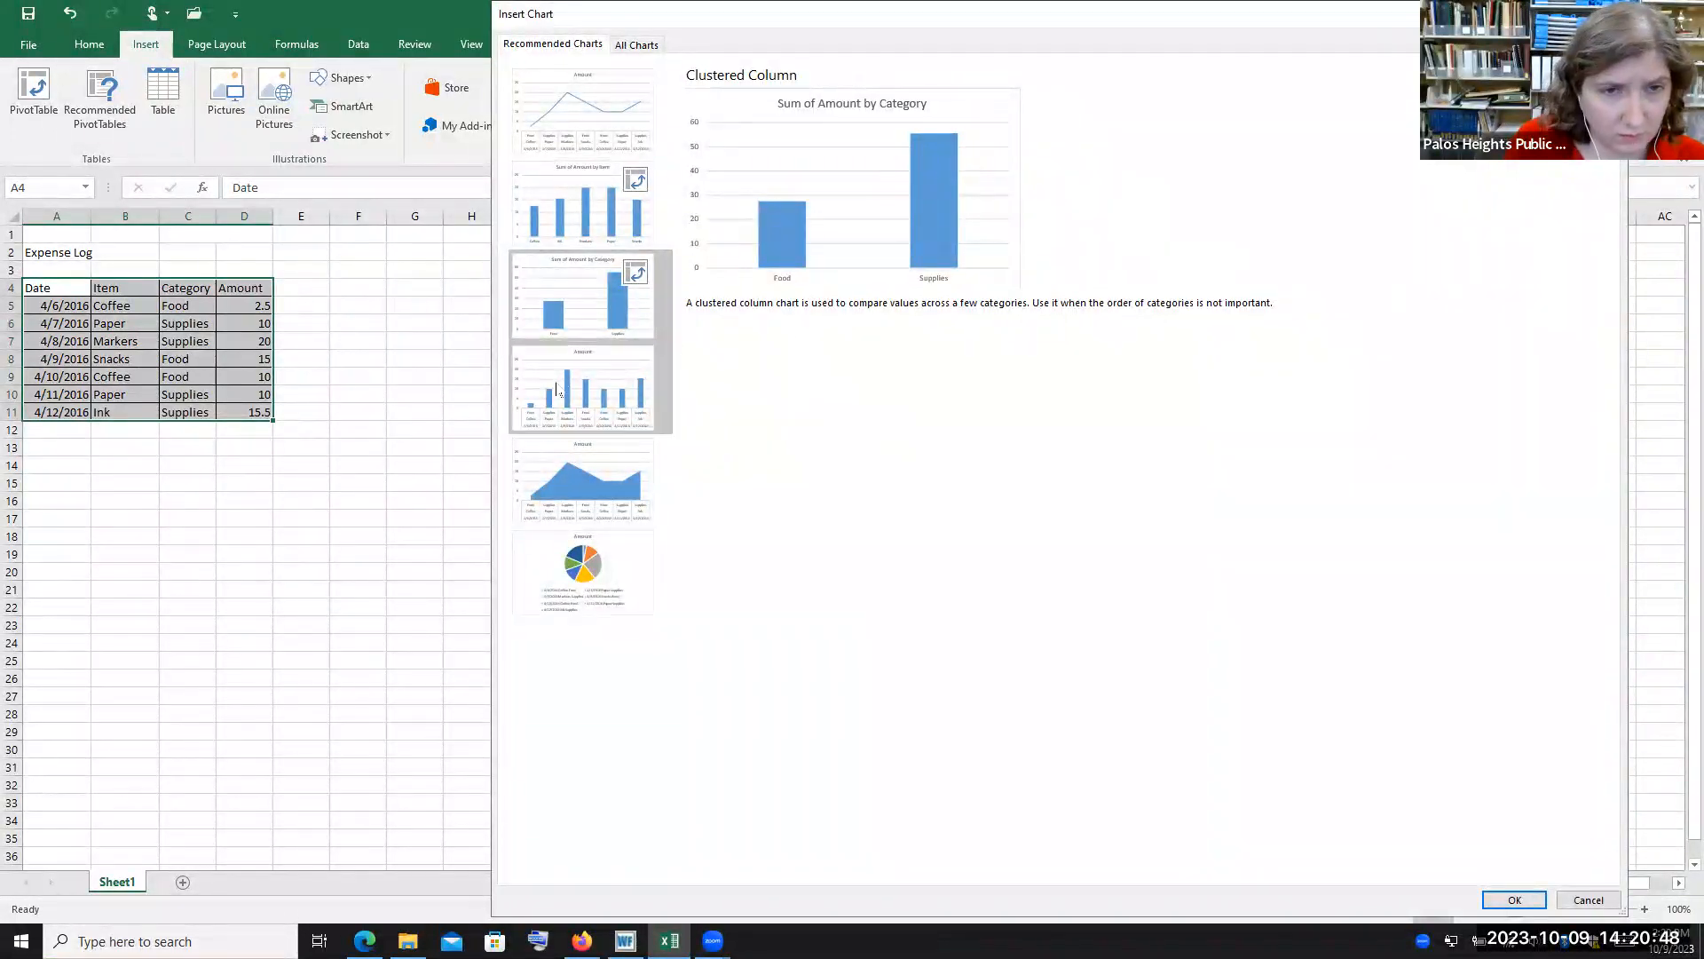
{"action": "left_click", "coordinate": [592, 381]}
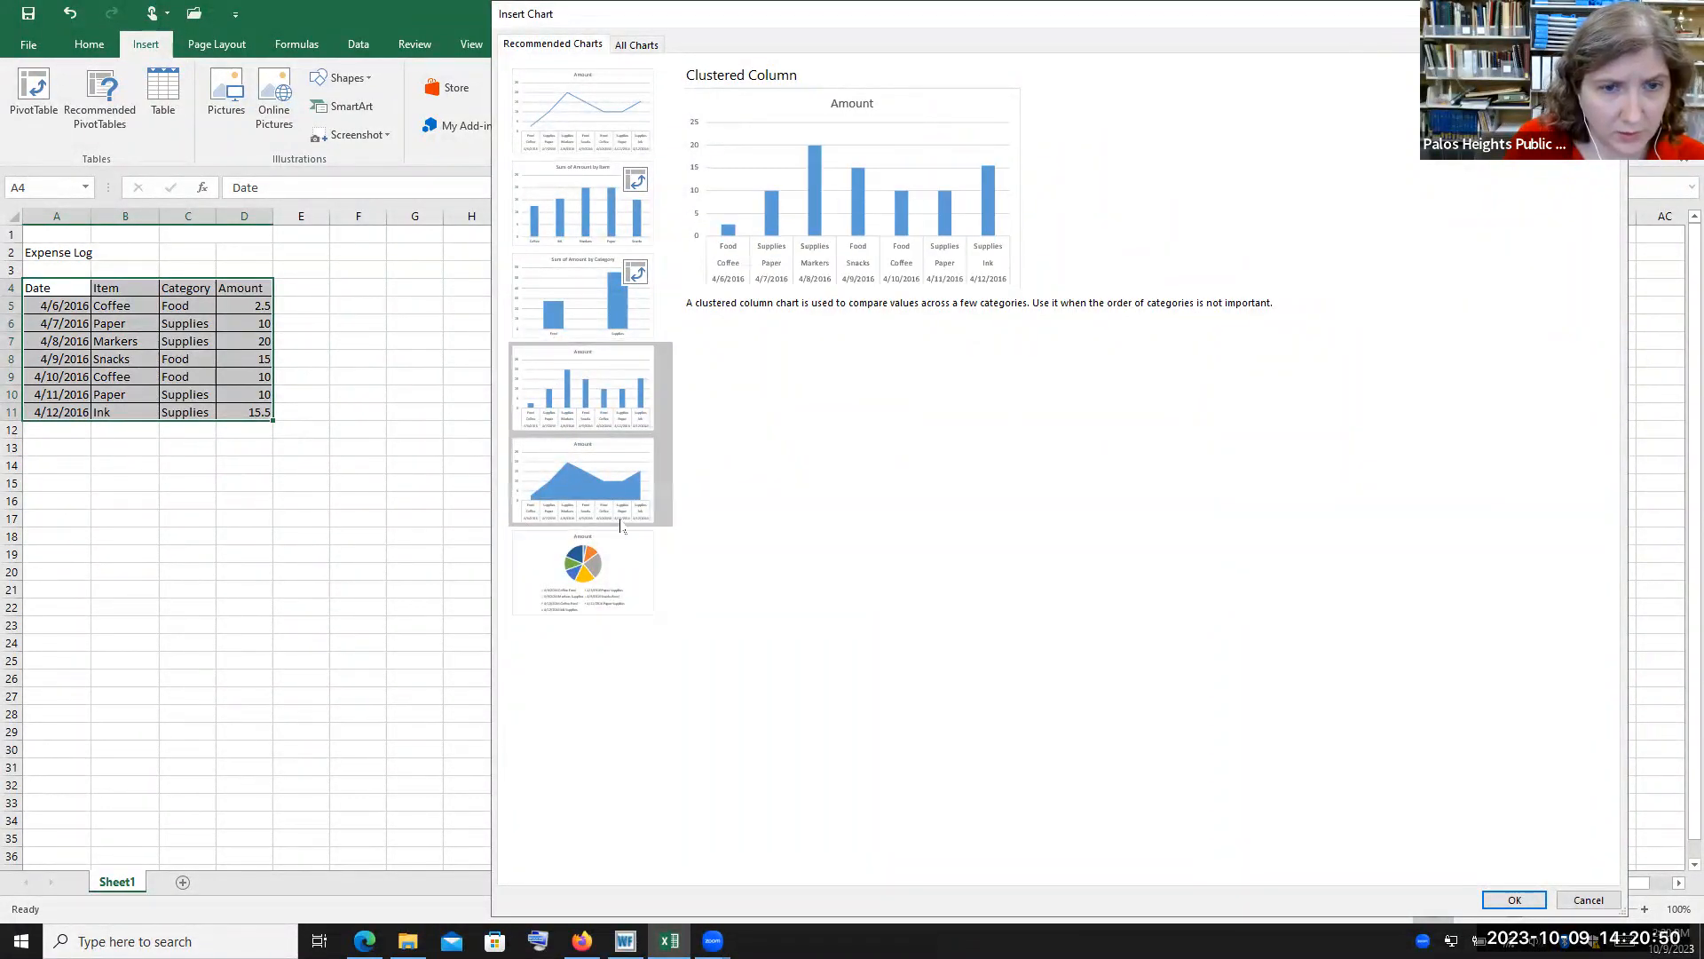
{"action": "left_click", "coordinate": [583, 573]}
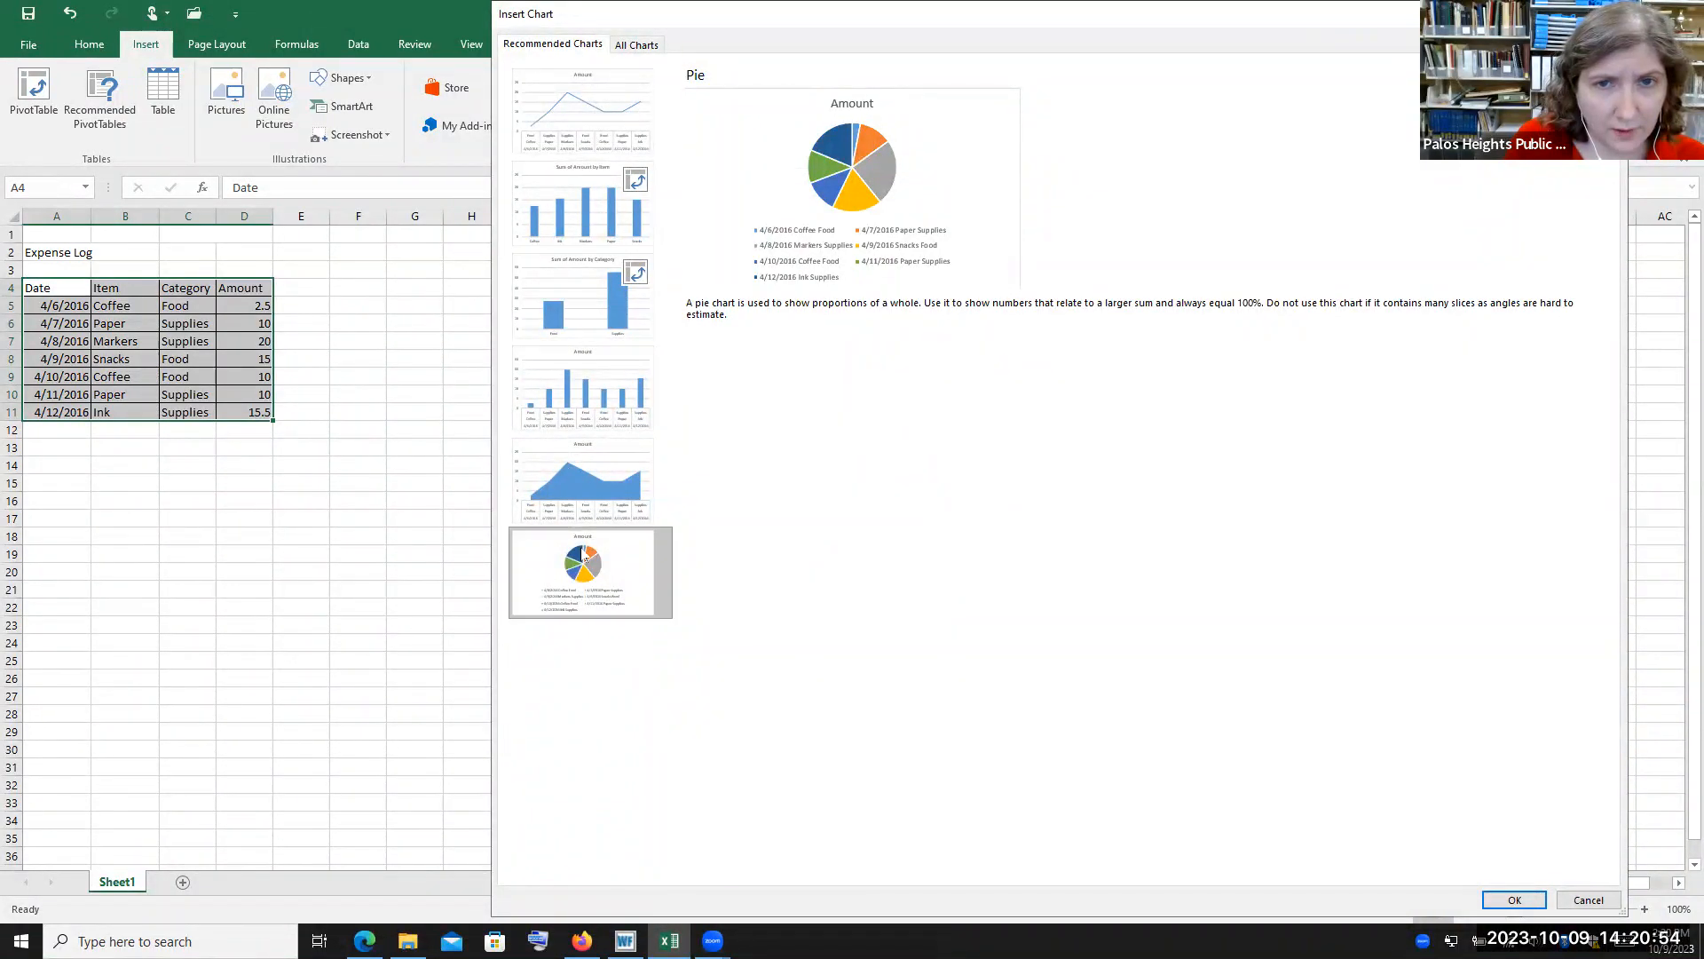
{"action": "left_click", "coordinate": [636, 45]}
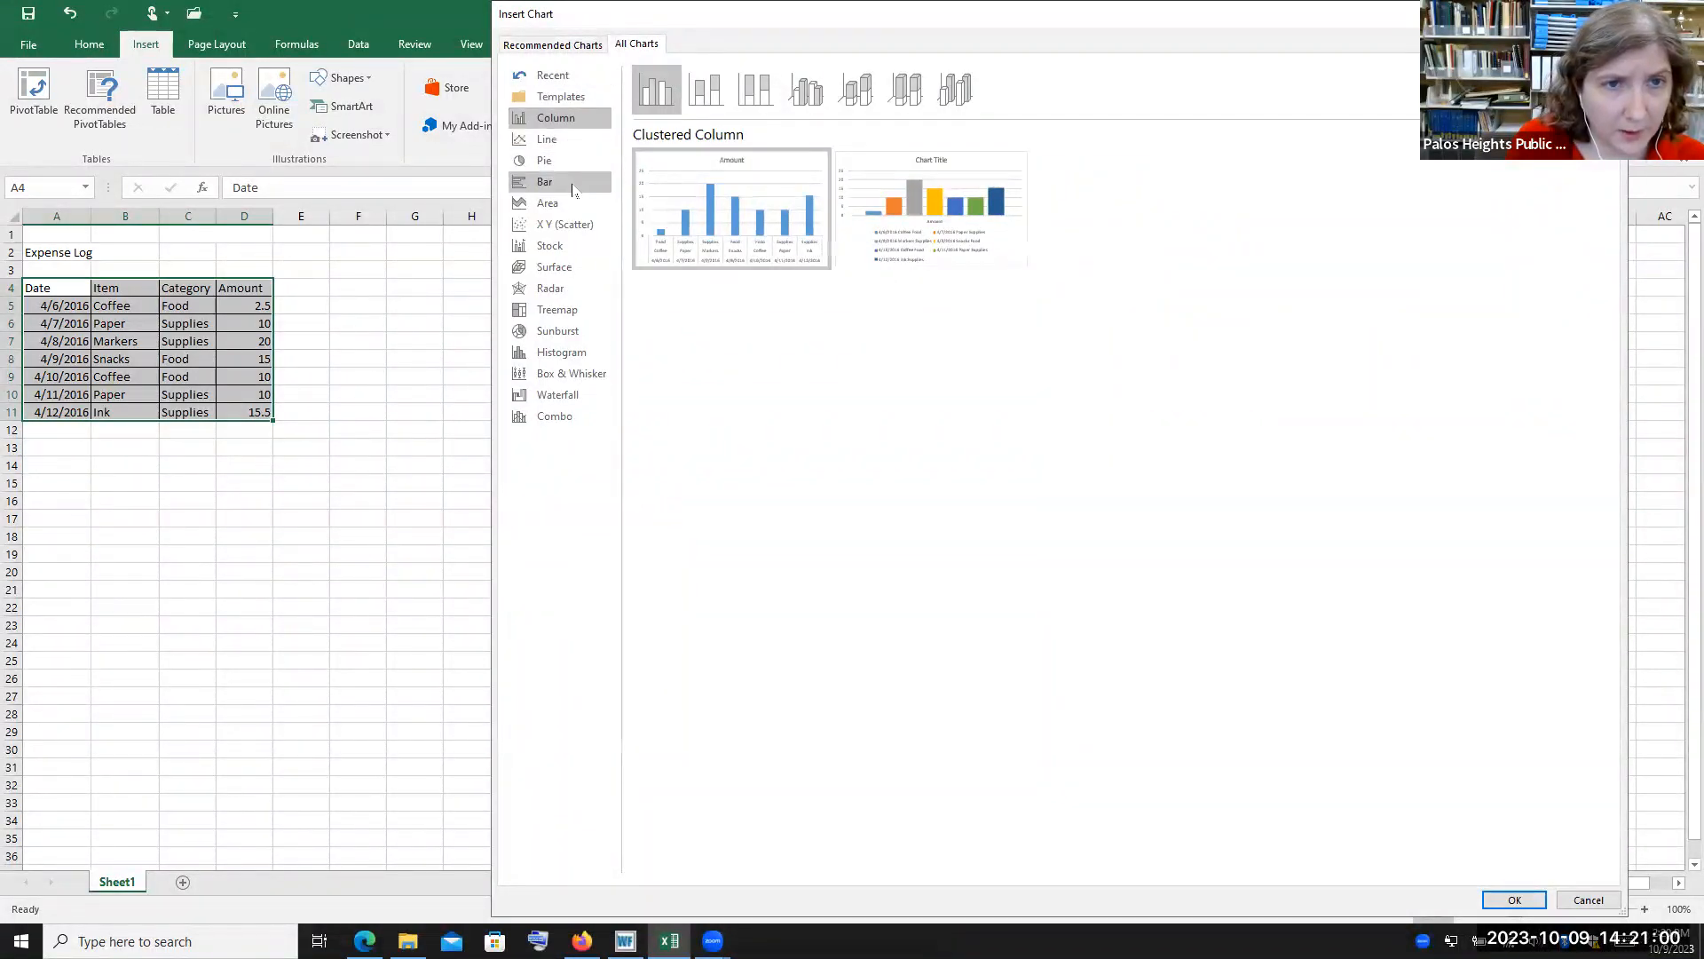
{"action": "left_click", "coordinate": [571, 246]}
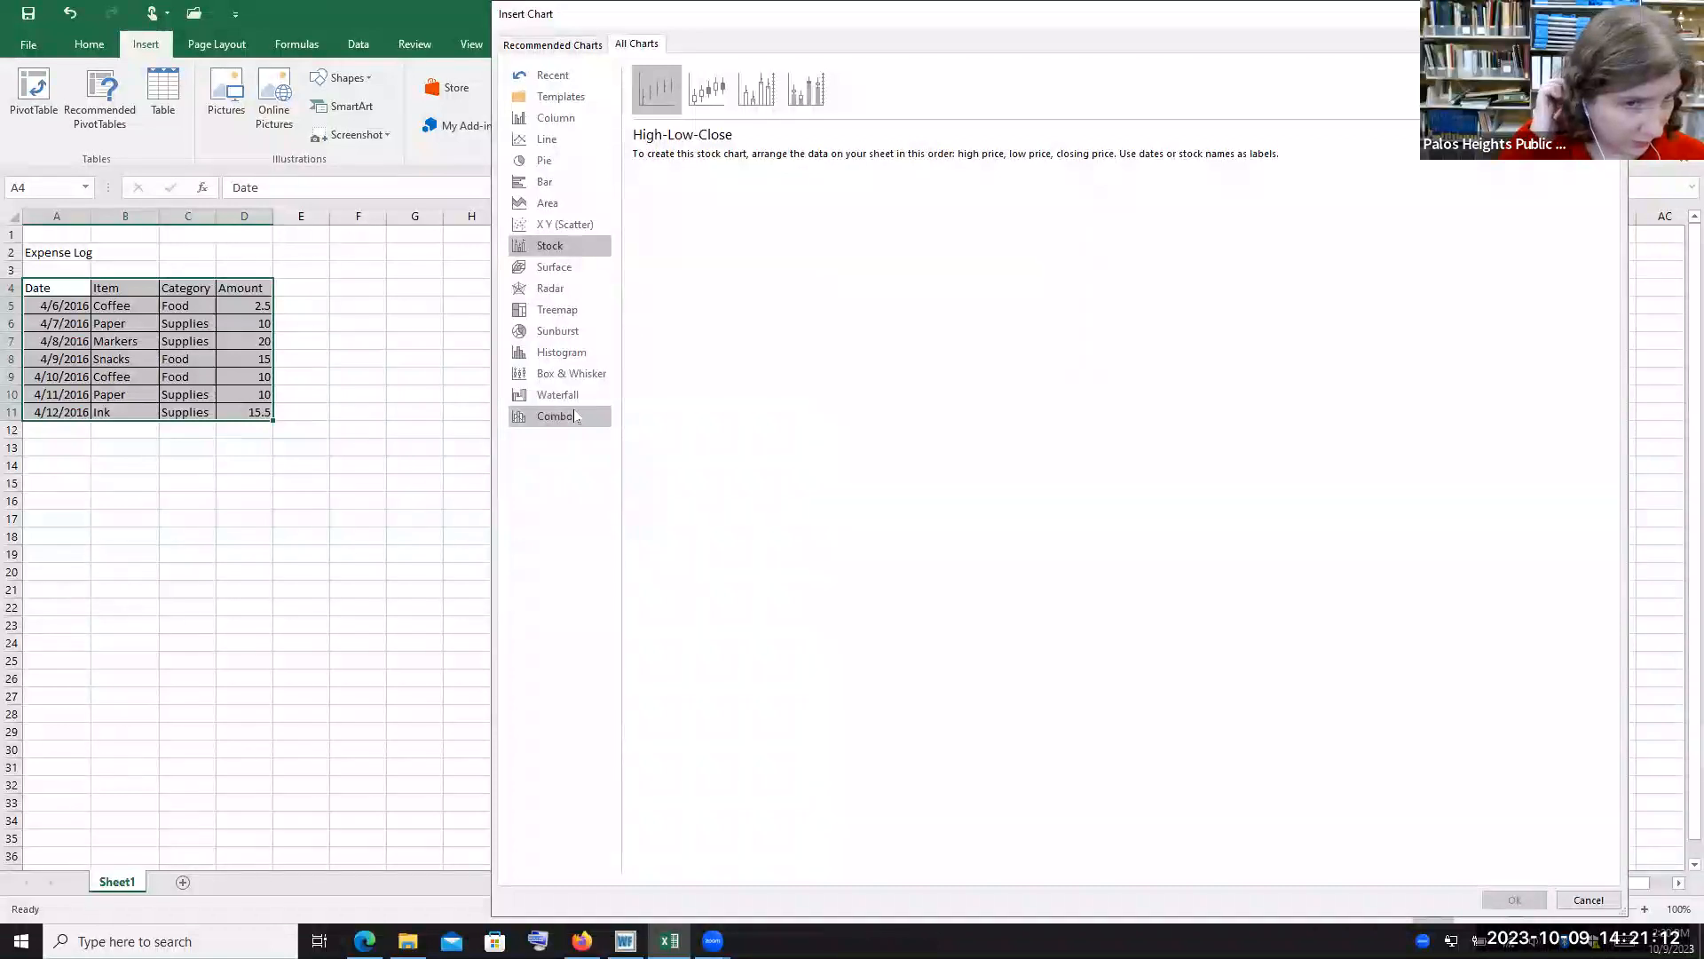
{"action": "left_click", "coordinate": [552, 43]}
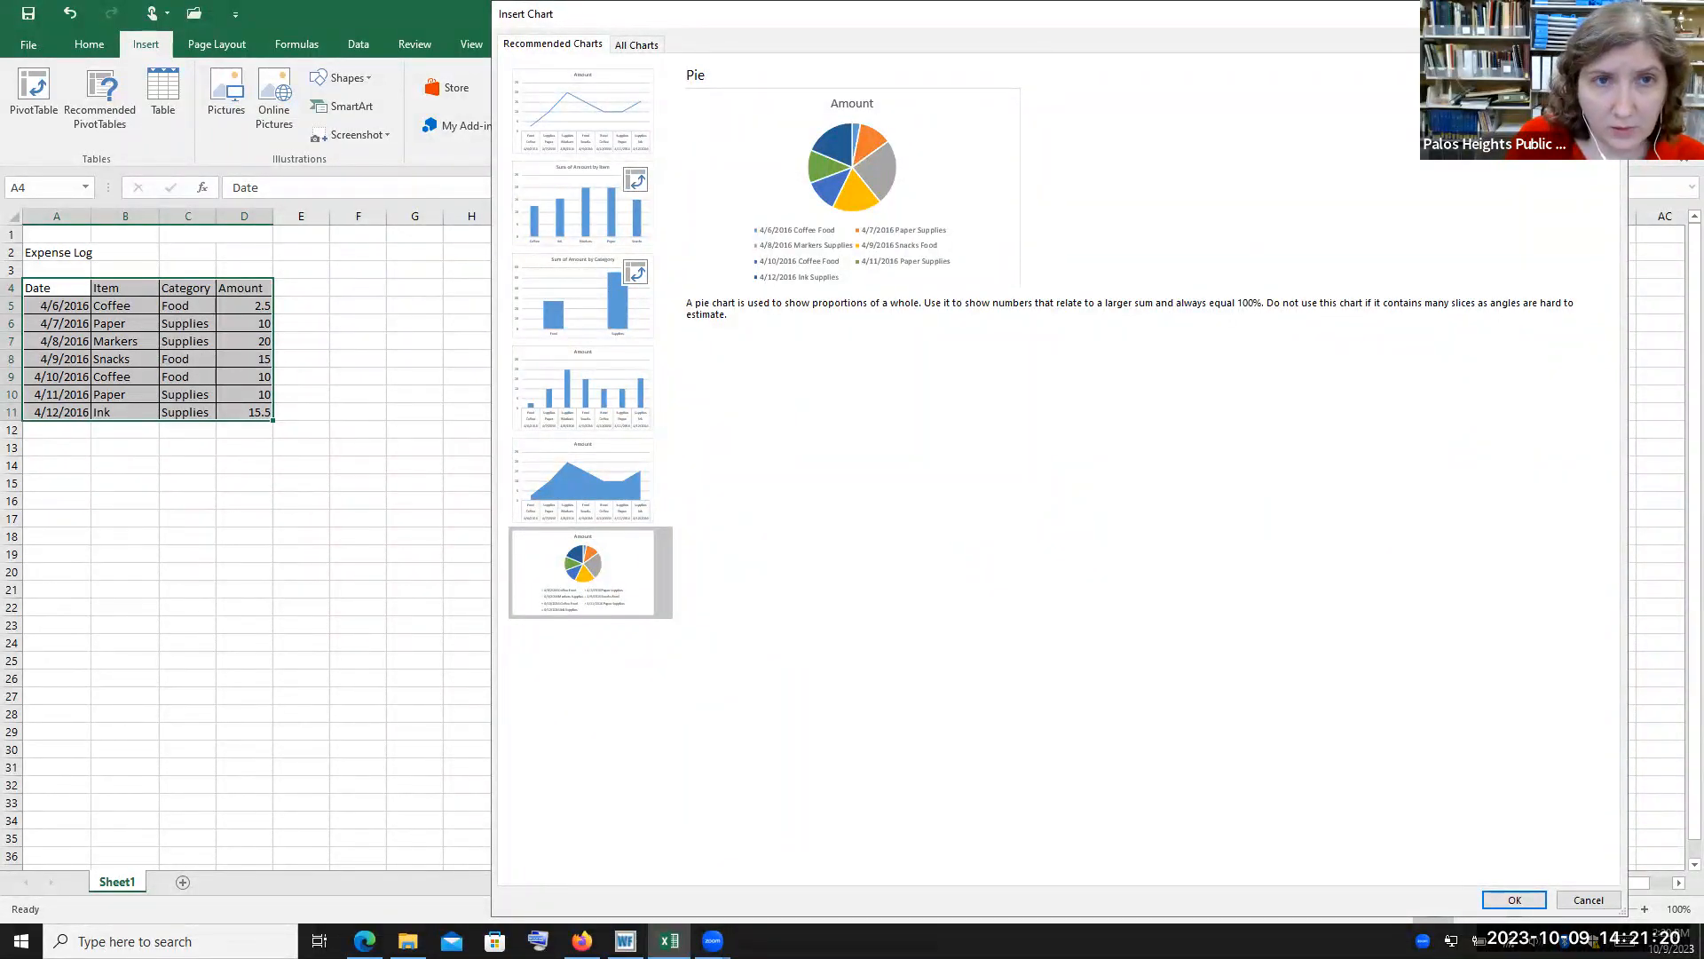
{"action": "key", "text": "Escape"}
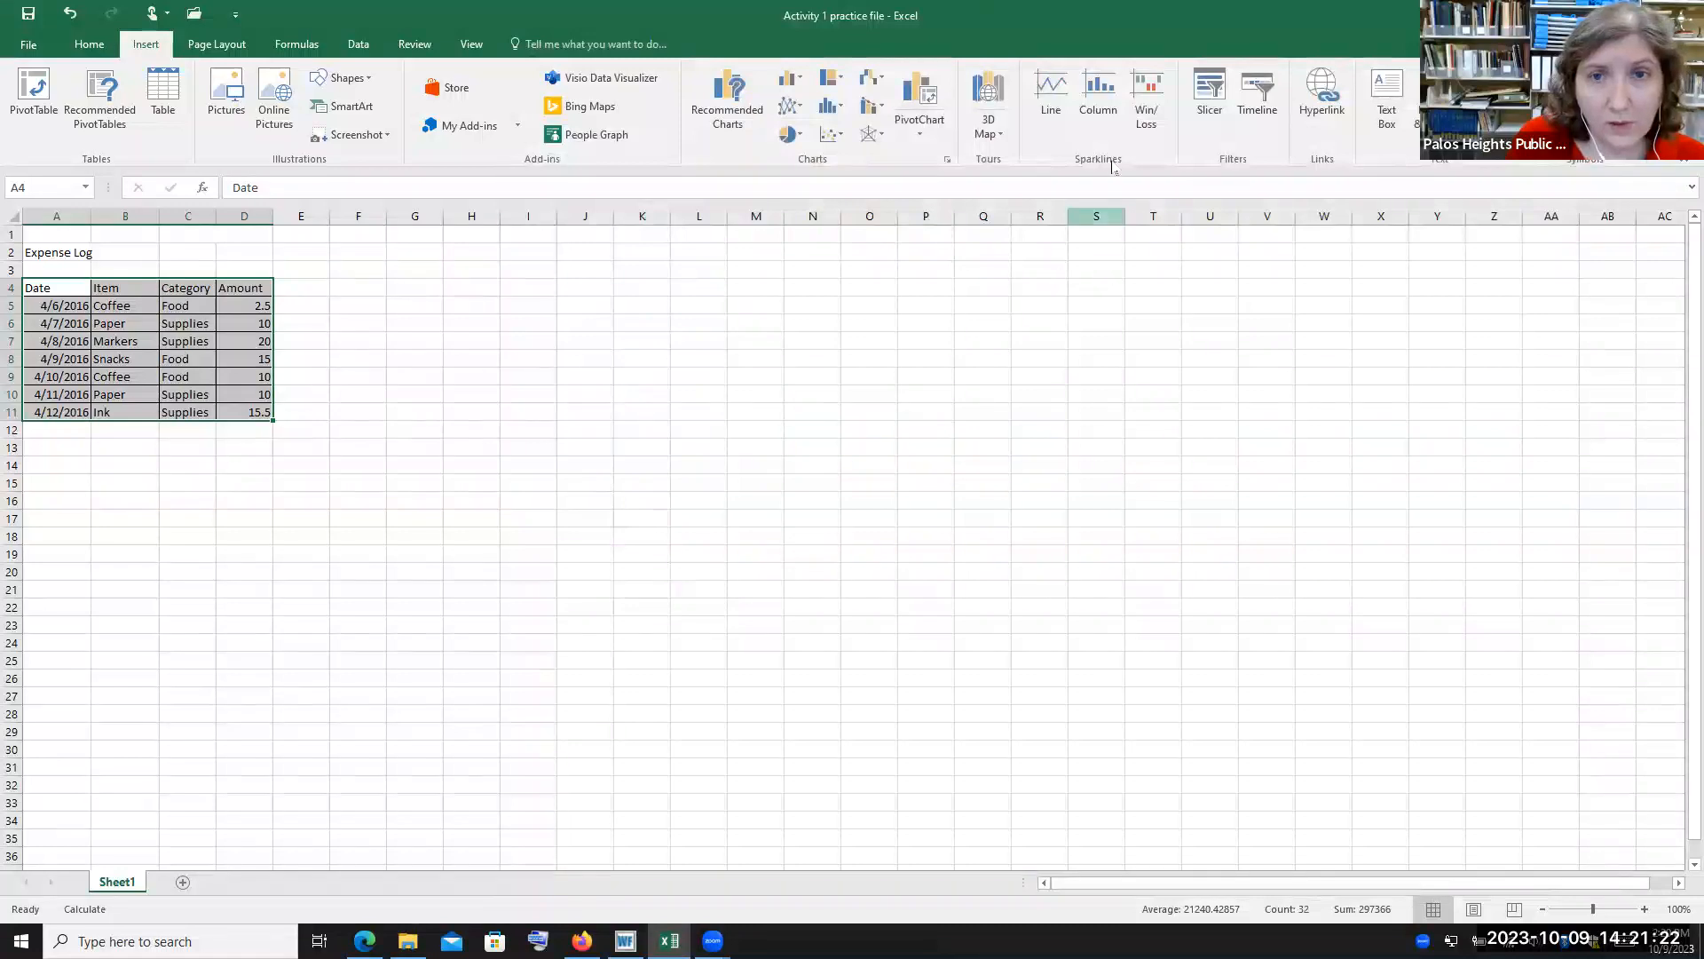
Explore the 3D Map, Line sparkline and Equation options on the Insert ribbon, dismissing each without inserting anything
{"action": "left_click", "coordinate": [1002, 140]}
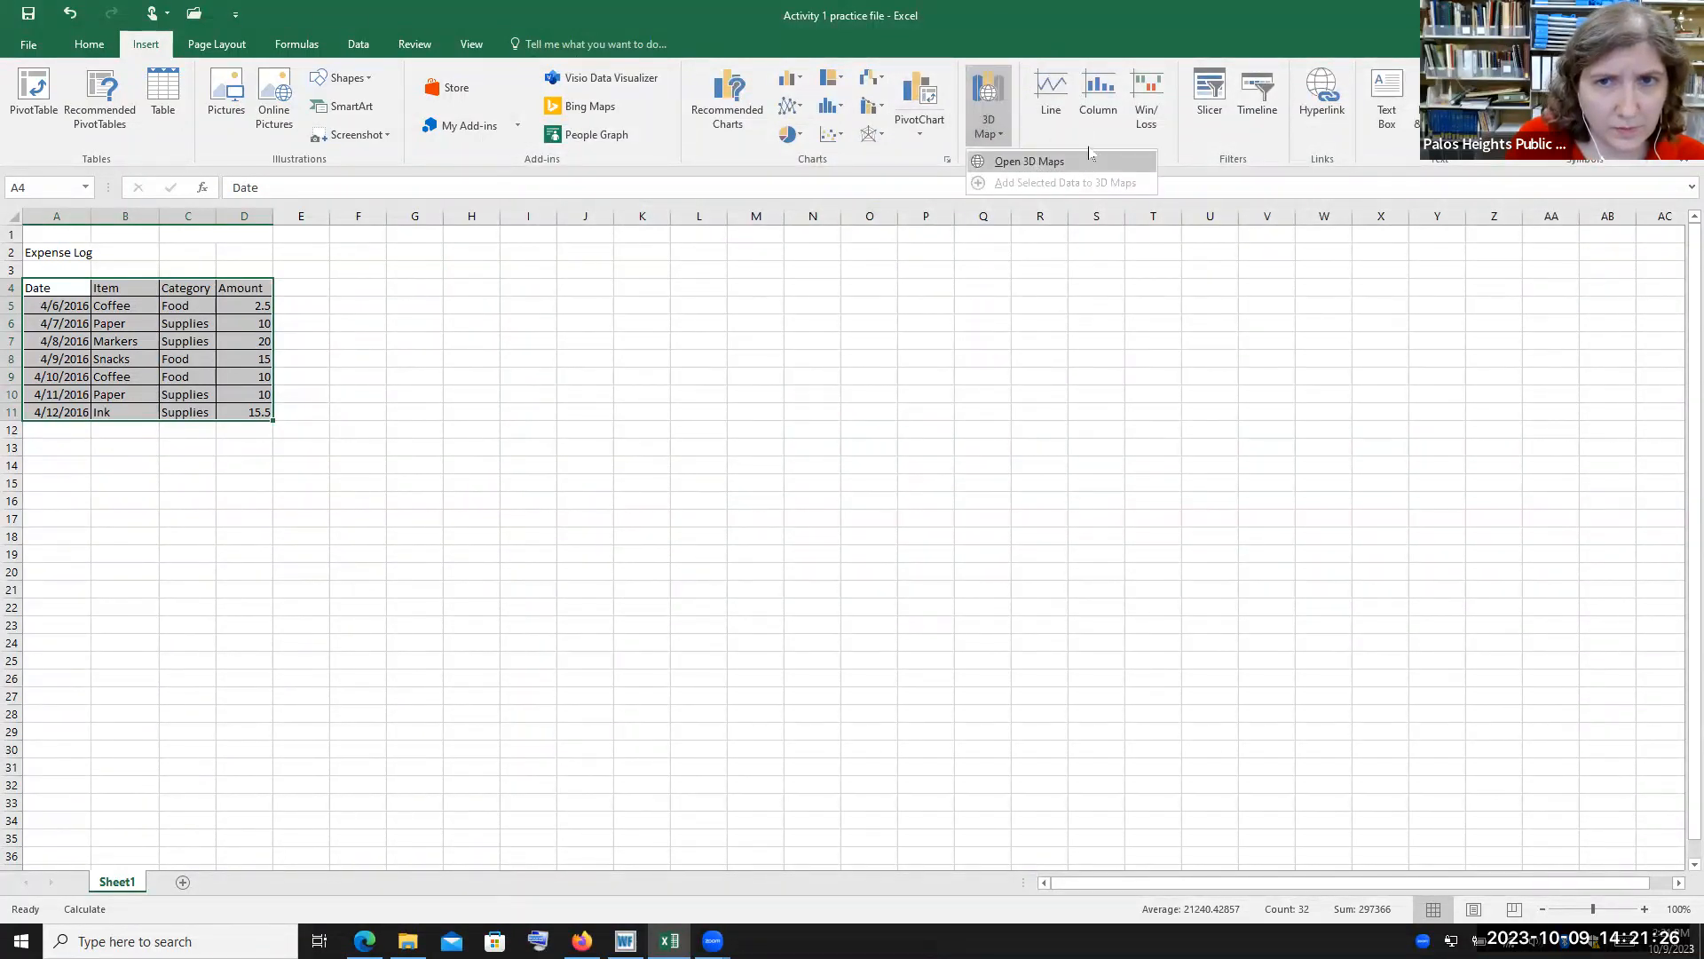
{"action": "left_click", "coordinate": [1081, 29]}
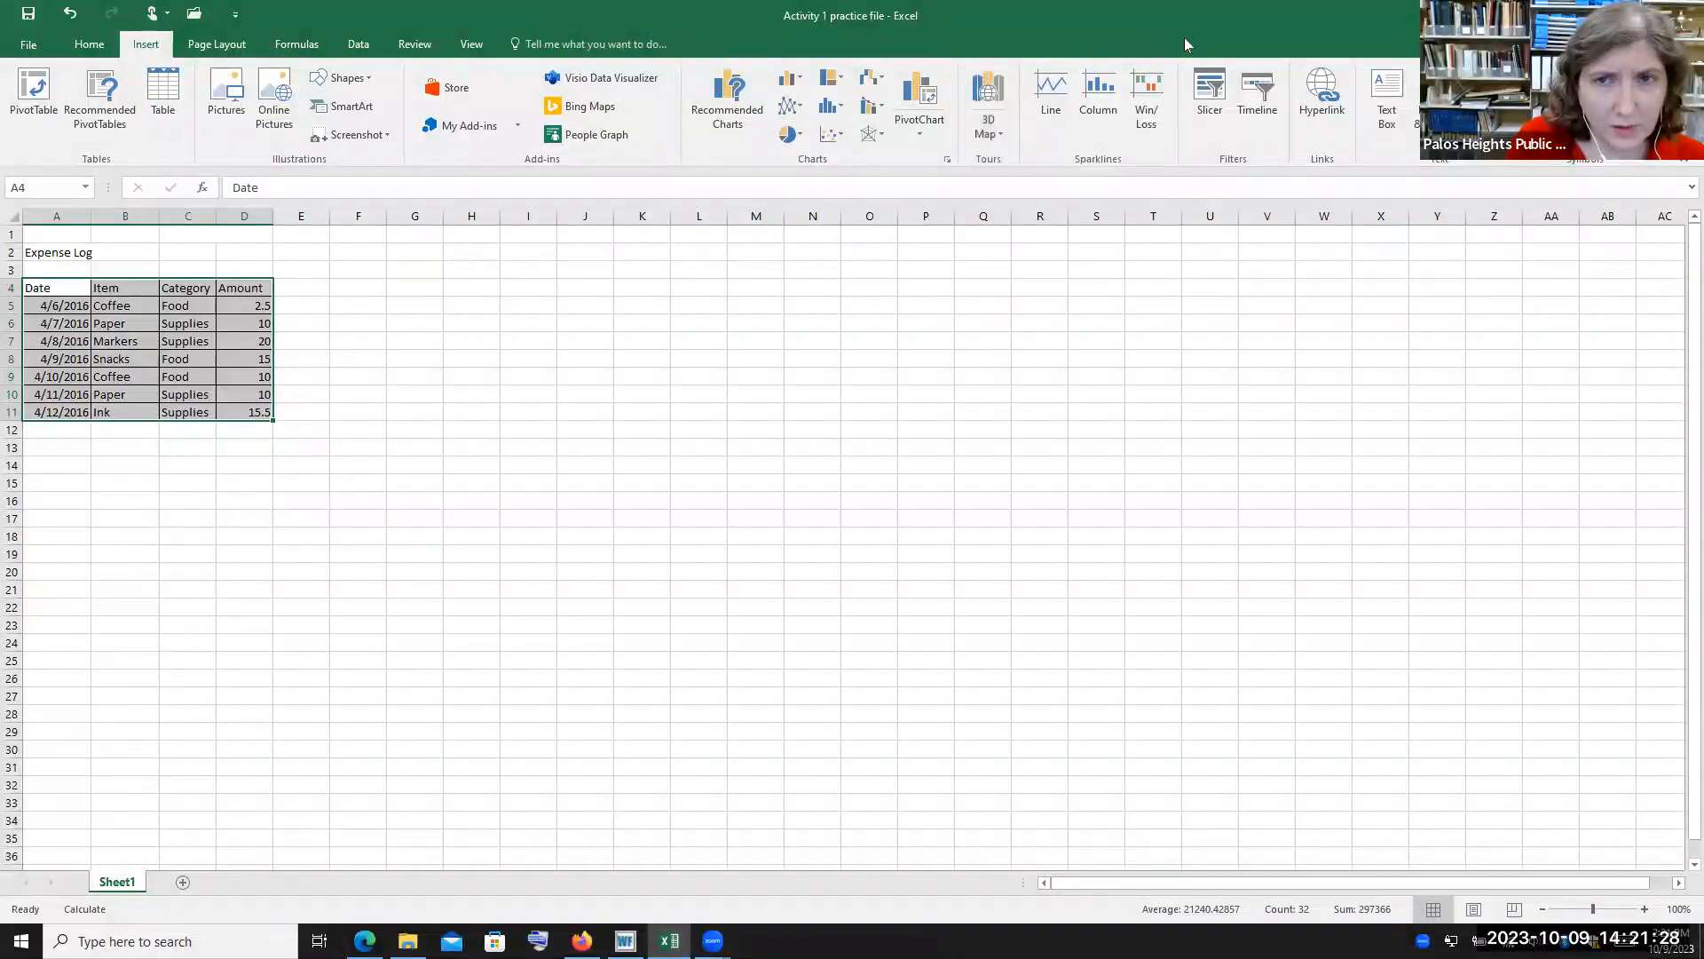
{"action": "left_click", "coordinate": [1051, 97]}
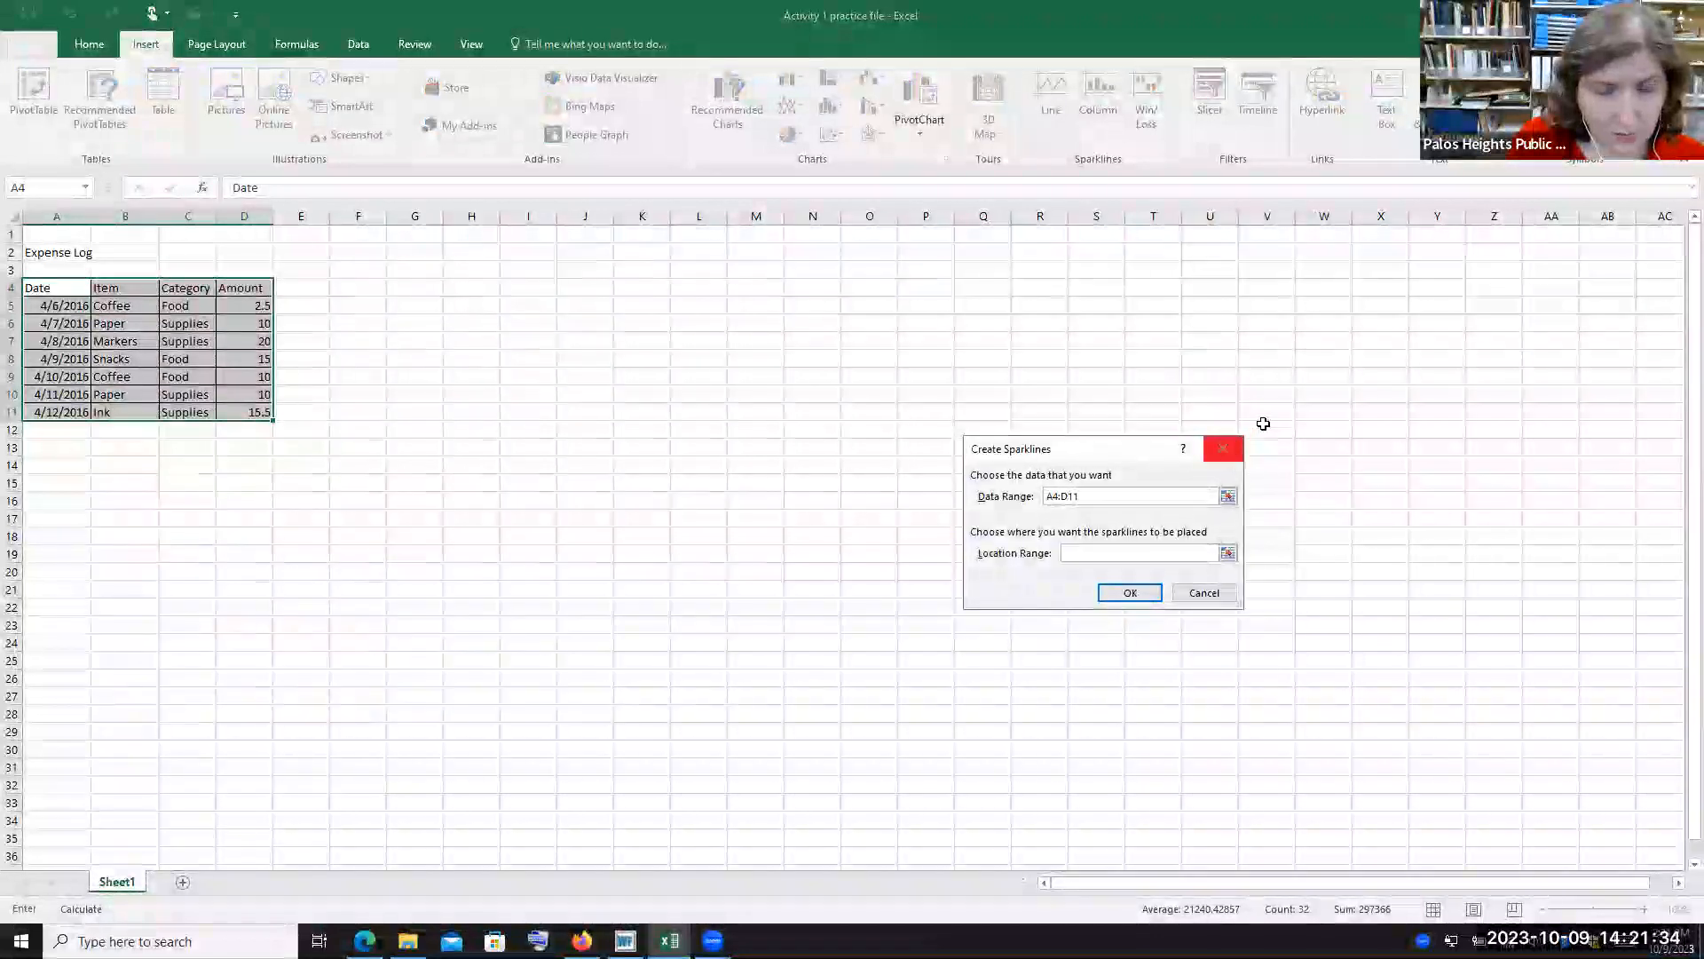
{"action": "left_click", "coordinate": [1224, 450]}
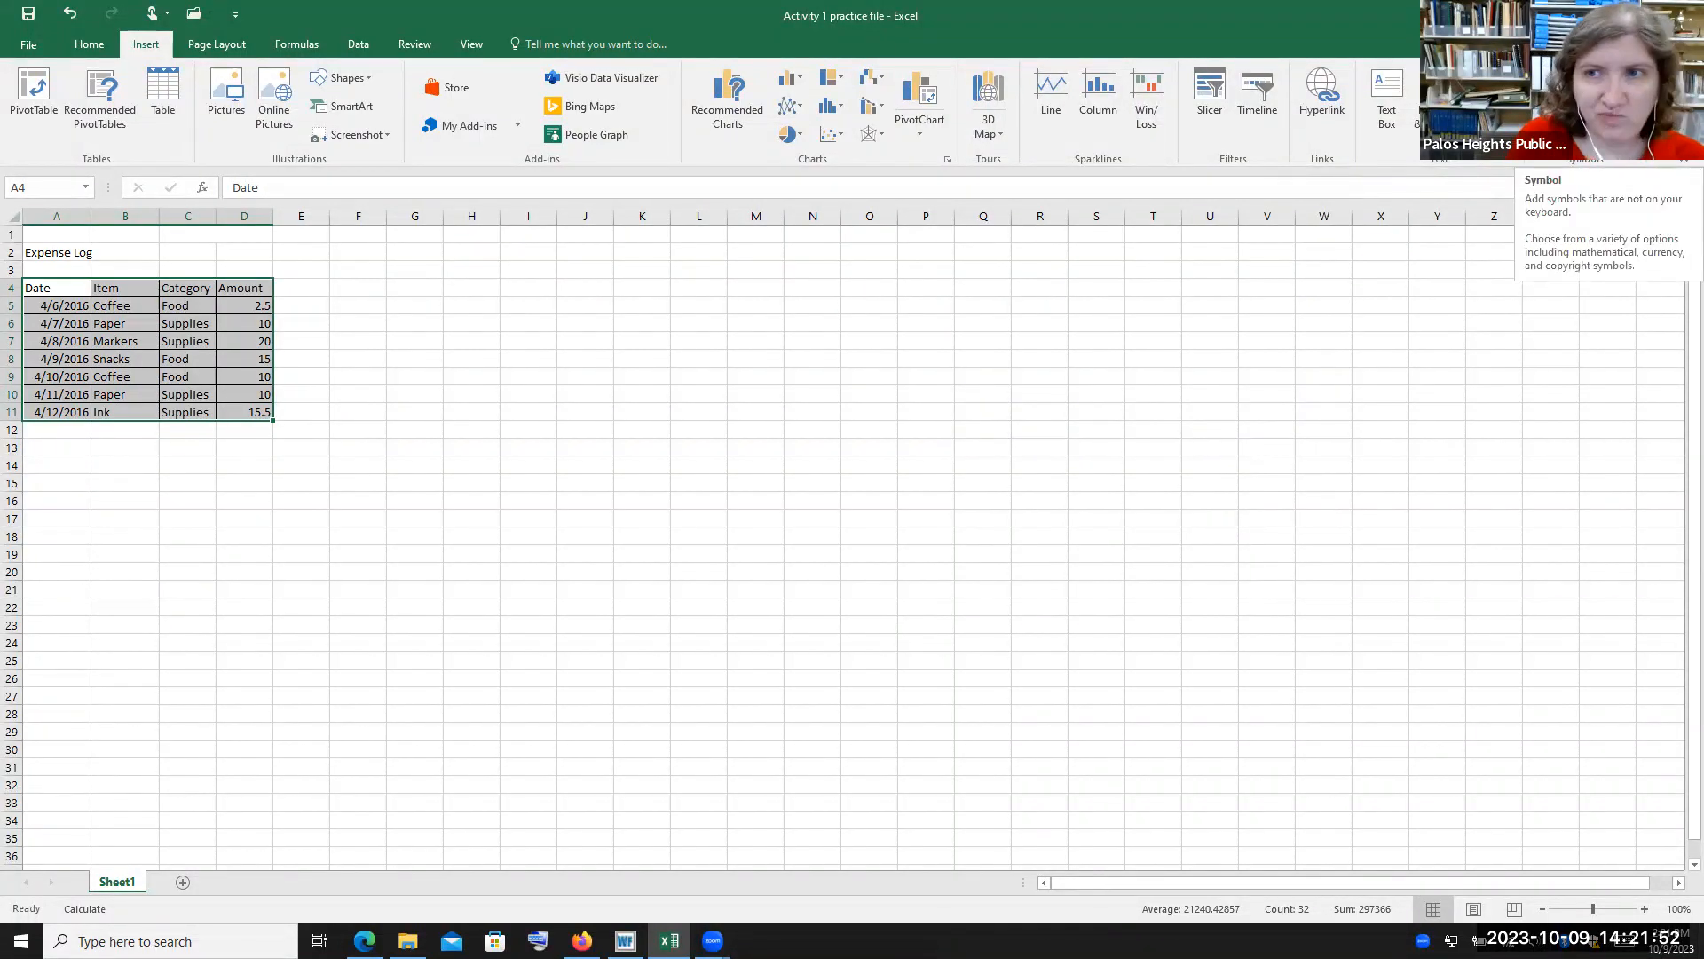
{"action": "left_click", "coordinate": [1555, 120]}
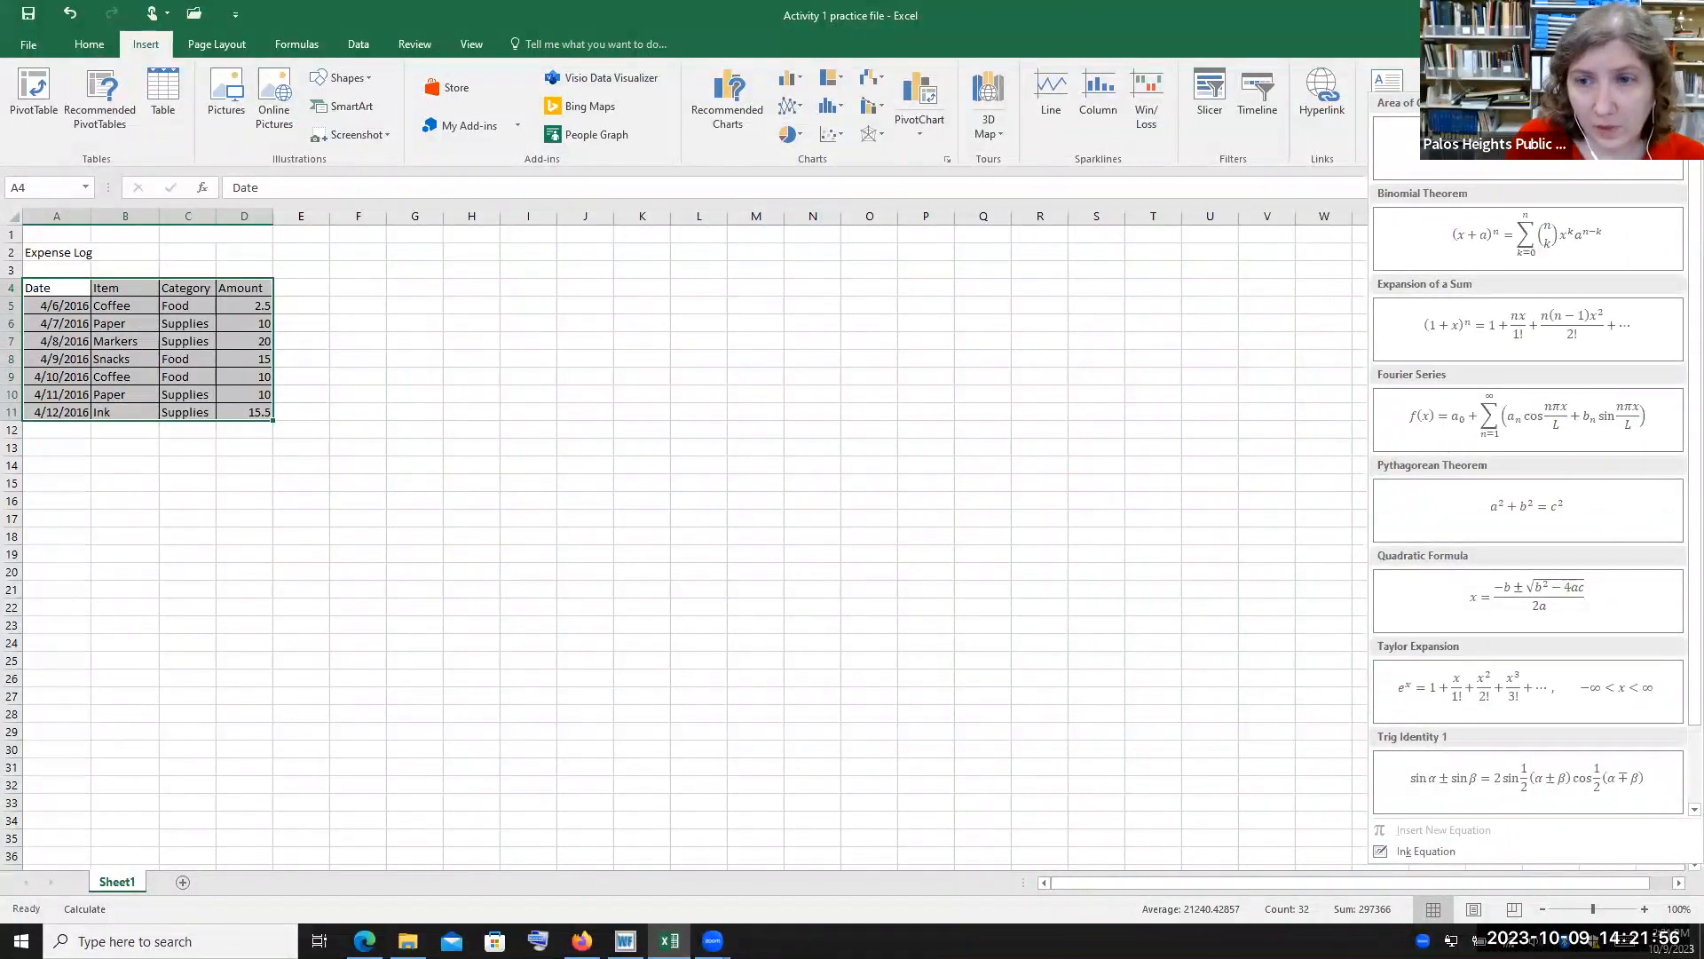
{"action": "key", "text": "Escape"}
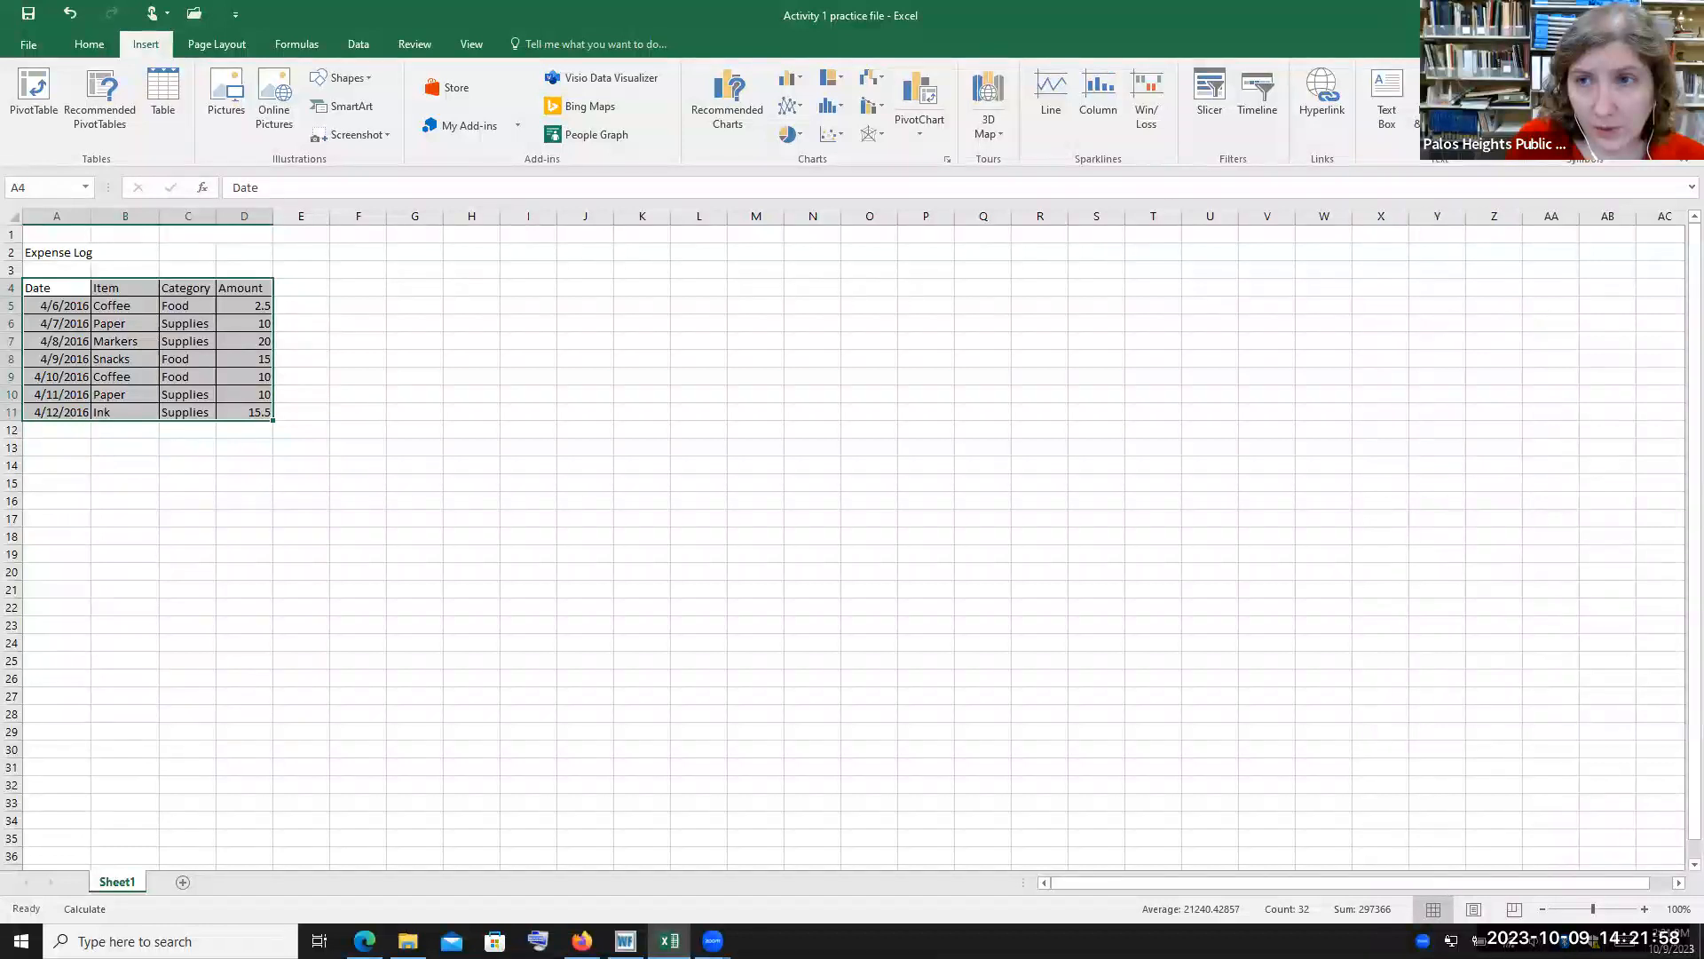
Open Custom Margins in Page Setup, view the sheet's print preview, and return to the worksheet
{"action": "left_click", "coordinate": [217, 45]}
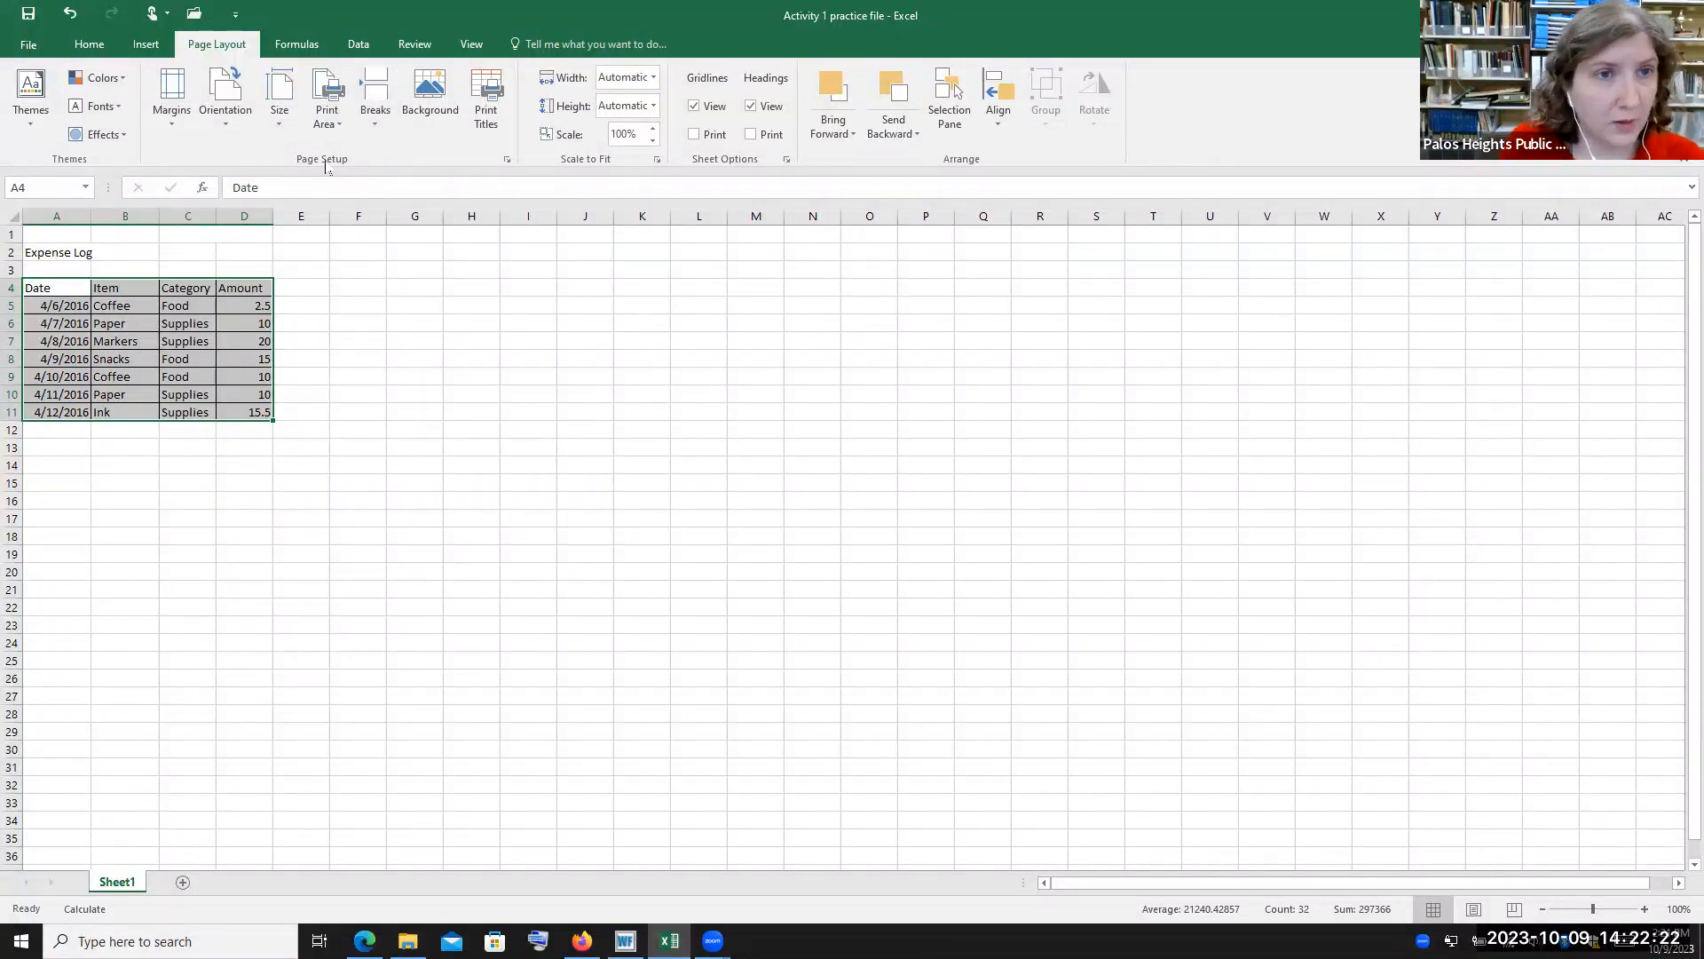
{"action": "left_click", "coordinate": [172, 114]}
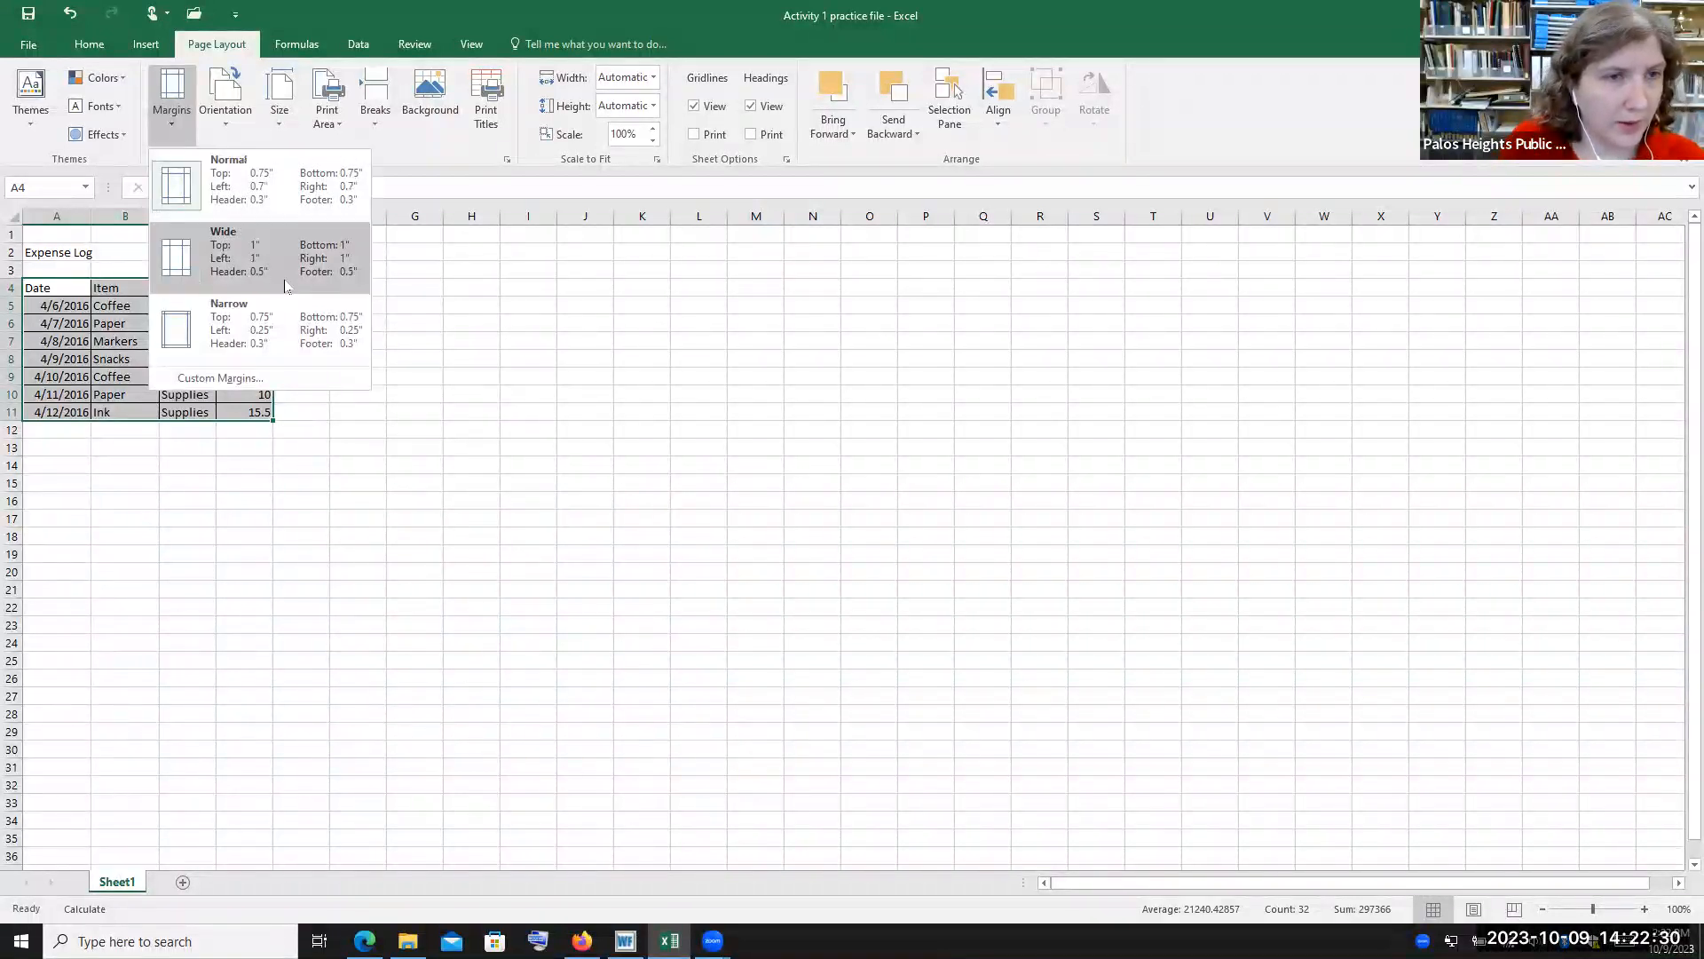
{"action": "left_click", "coordinate": [241, 378]}
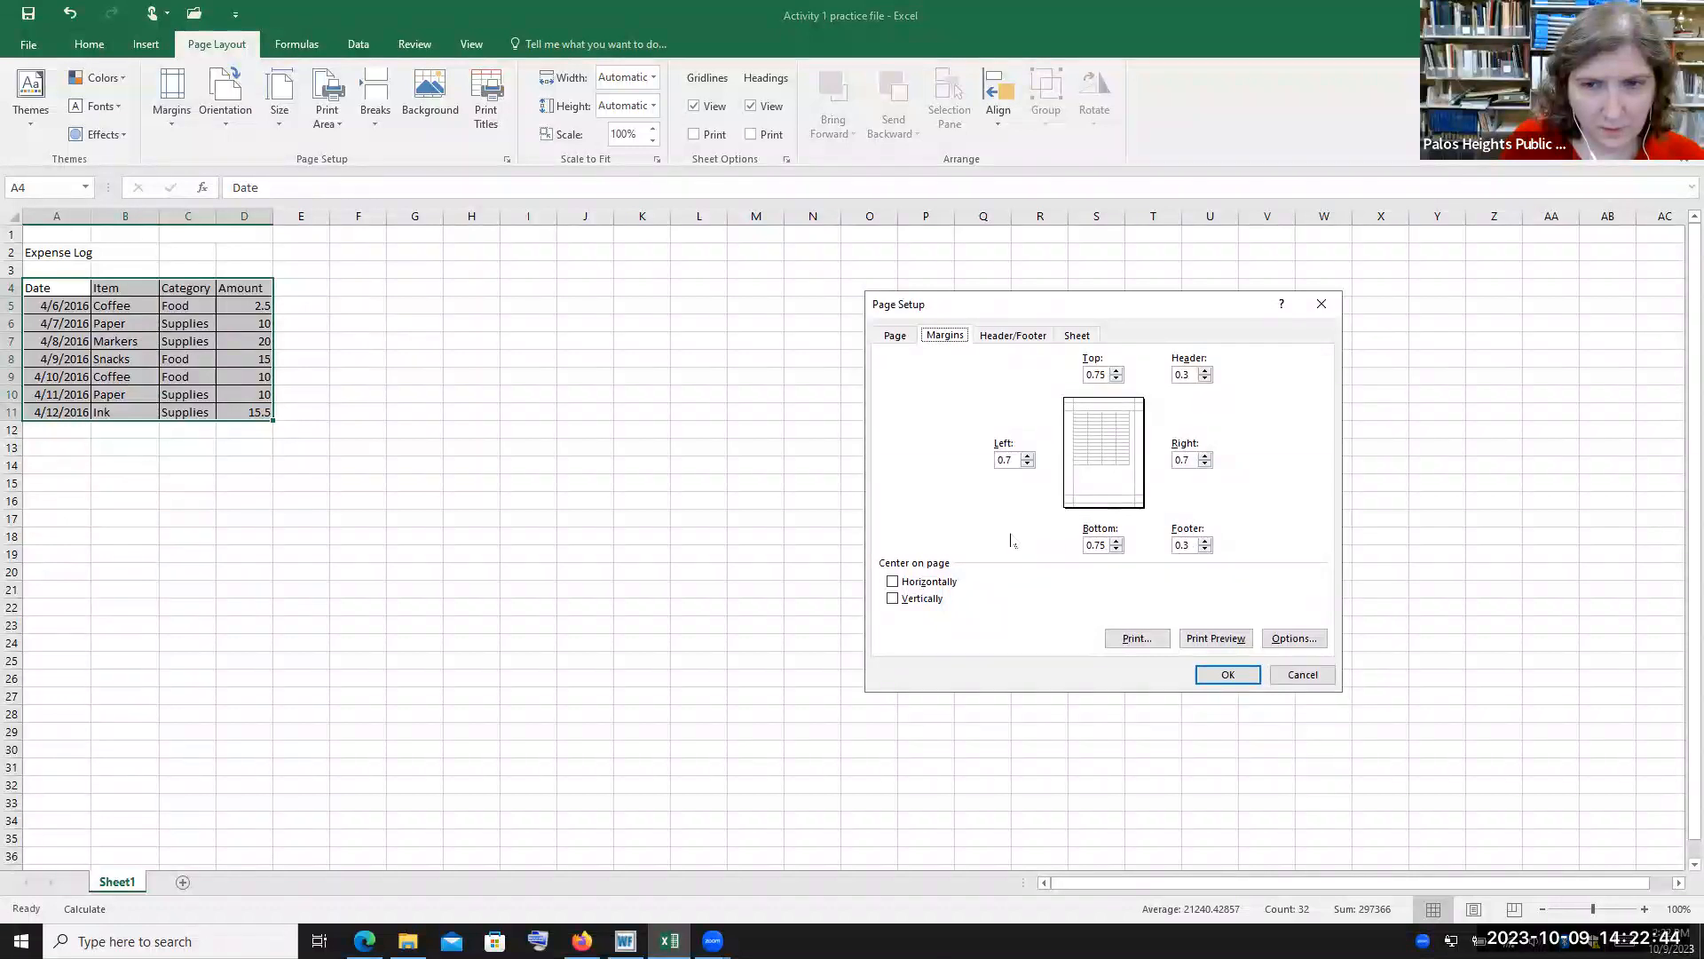
{"action": "left_click", "coordinate": [1239, 646]}
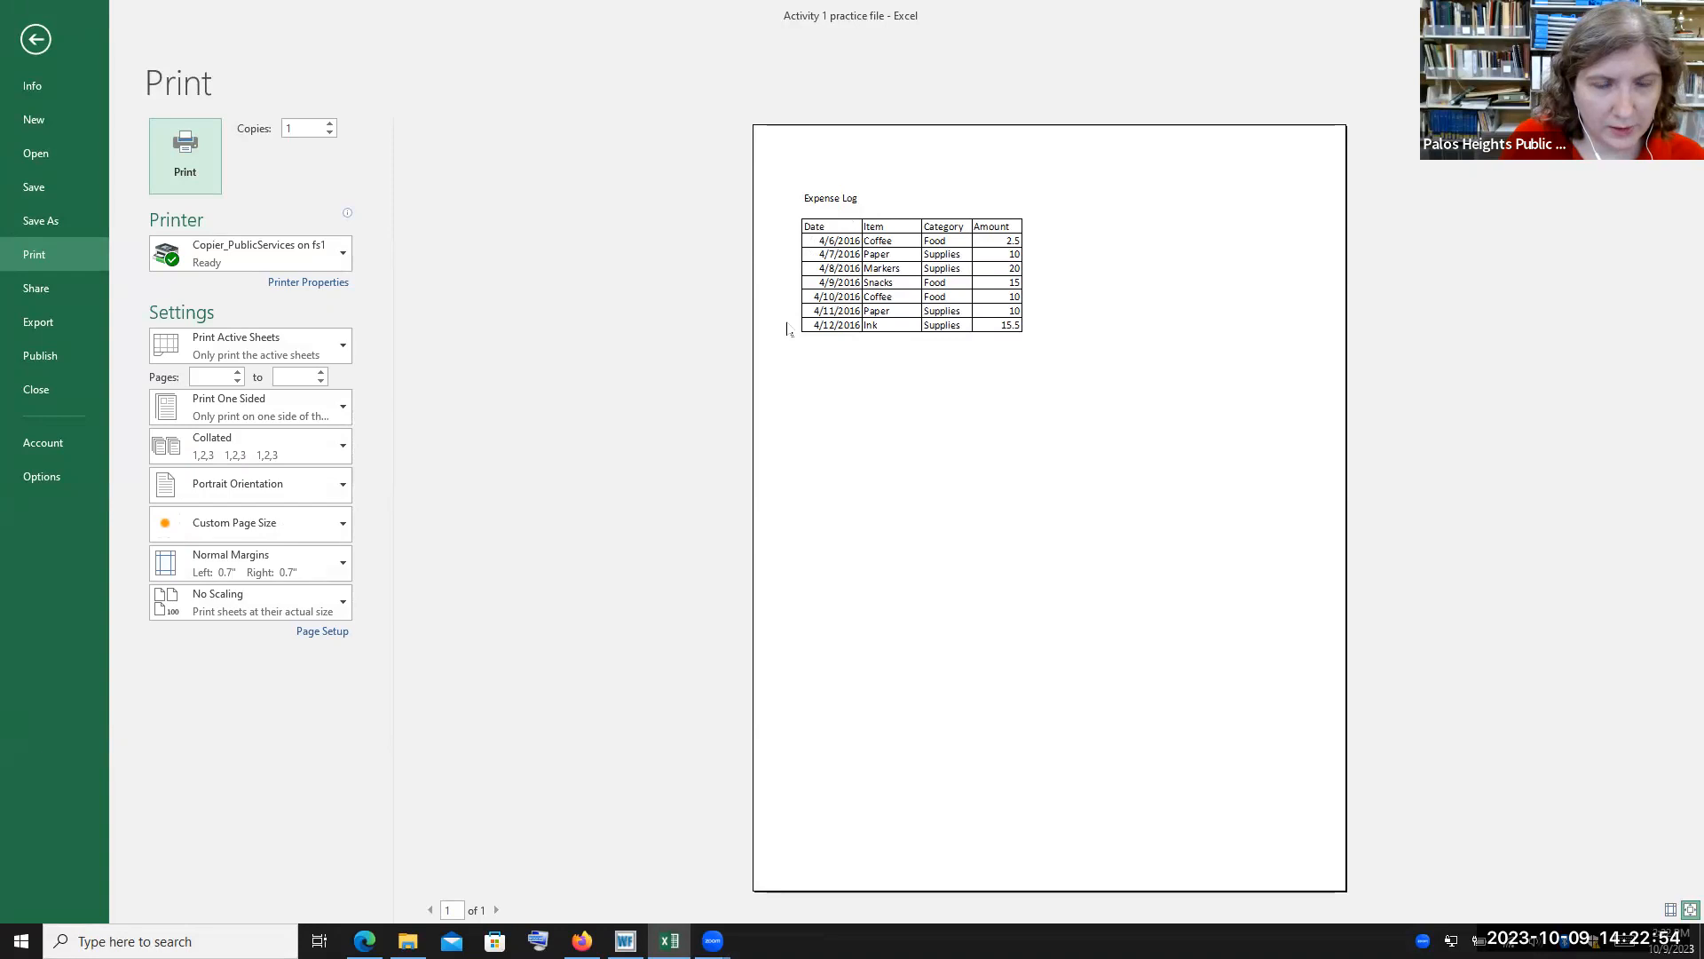
{"action": "left_click", "coordinate": [35, 38]}
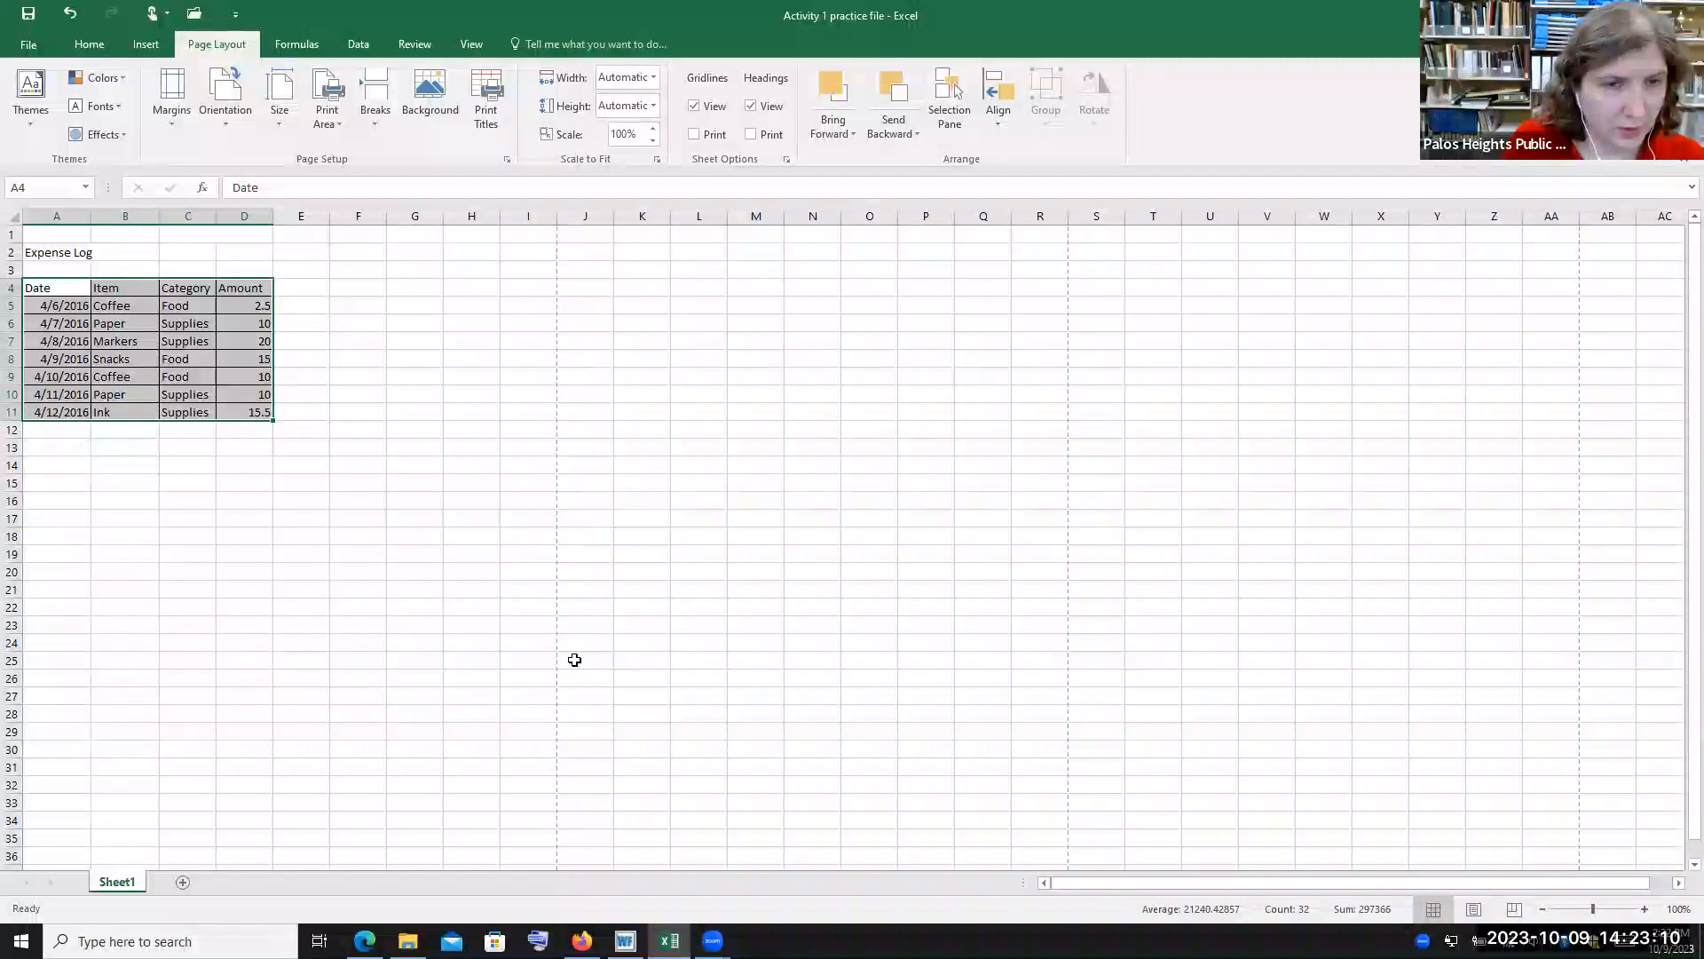
Open the page orientation choices and the Background picture dialog, closing both without applying anything
{"action": "left_click", "coordinate": [236, 126]}
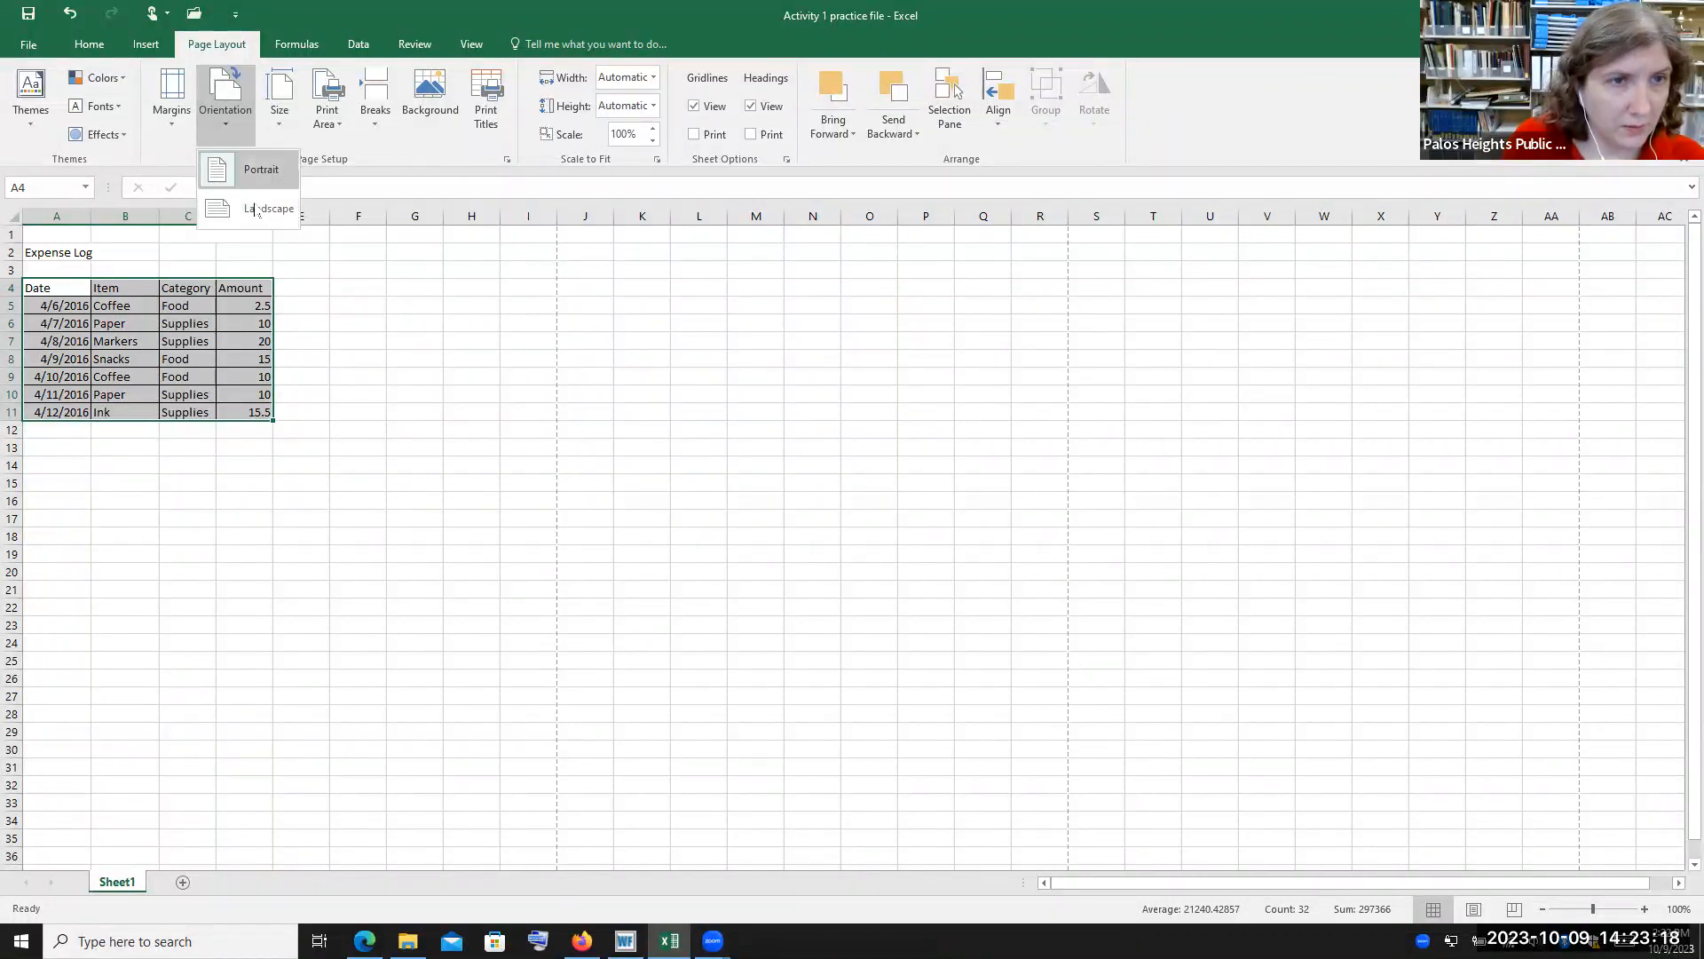
{"action": "left_click", "coordinate": [430, 93]}
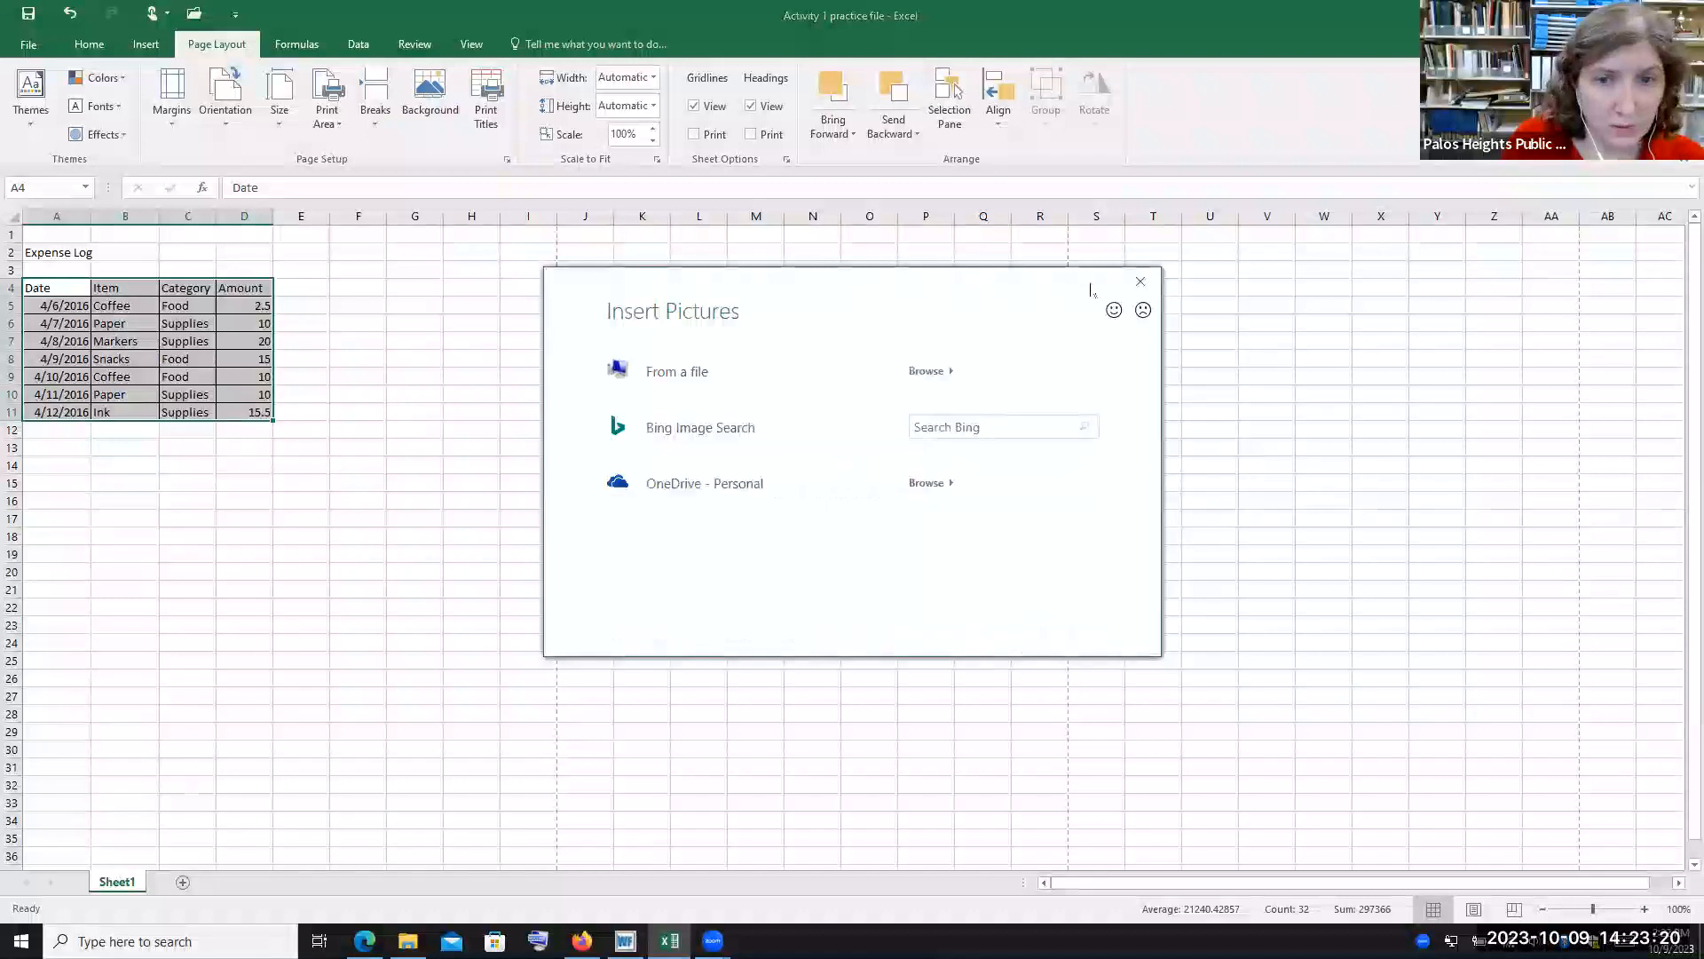
{"action": "left_click", "coordinate": [1141, 282]}
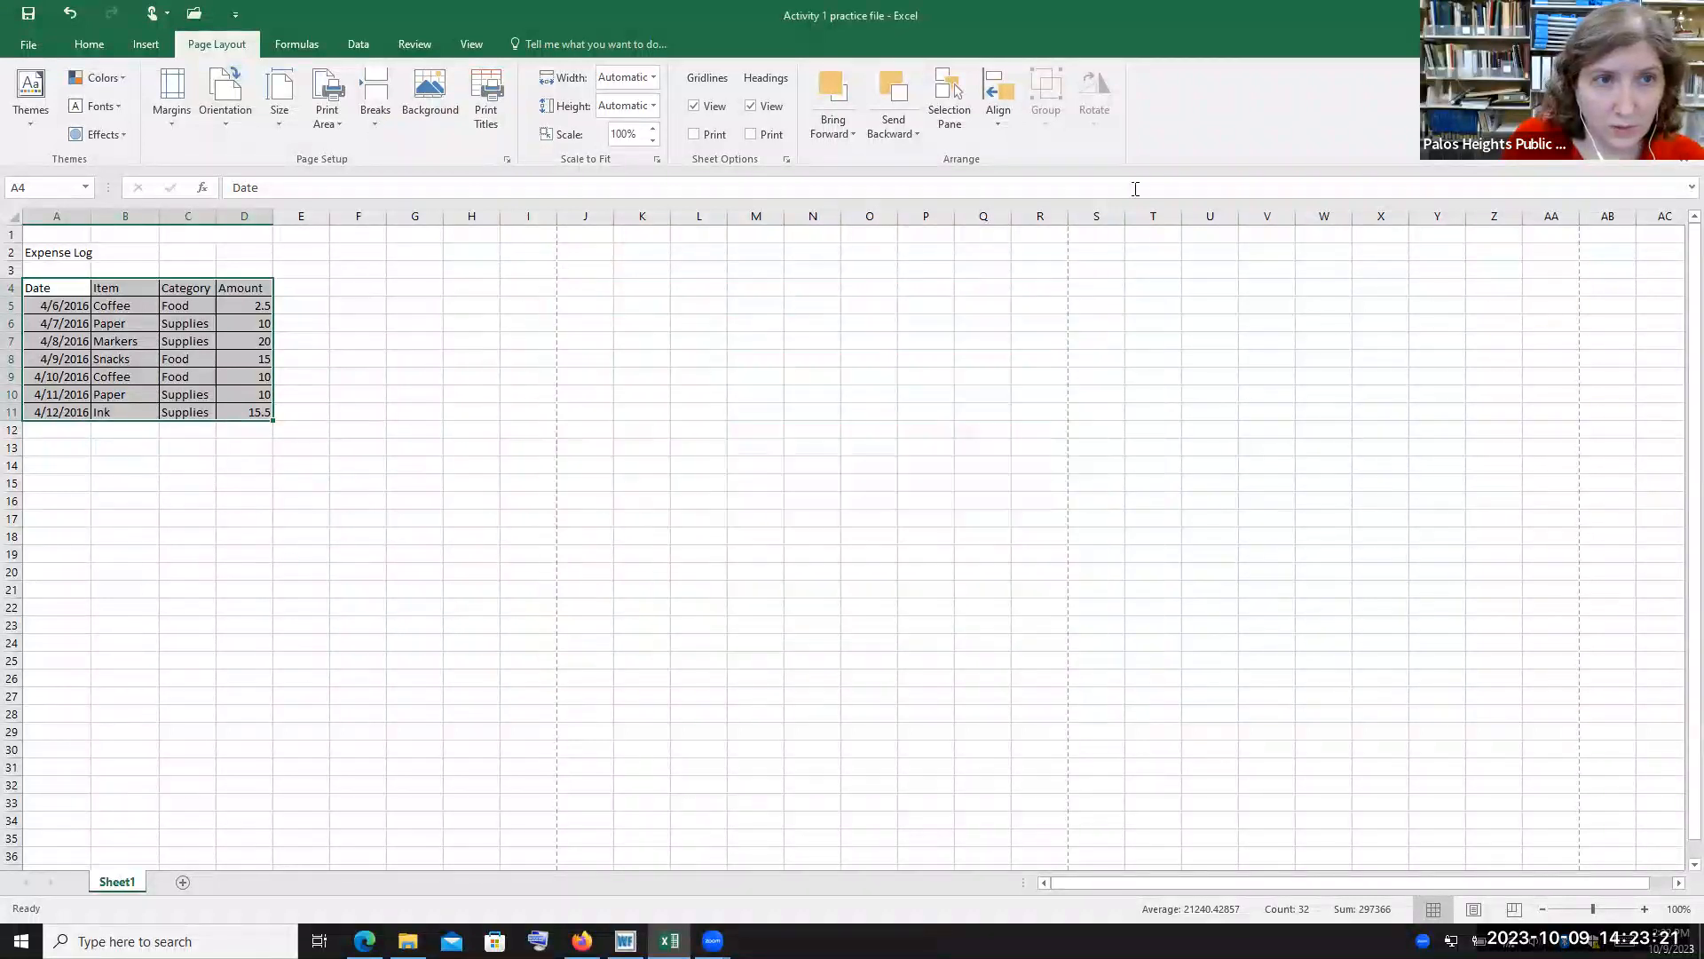
Browse the available paper sizes in the page Size list without choosing one
{"action": "left_click", "coordinate": [286, 113]}
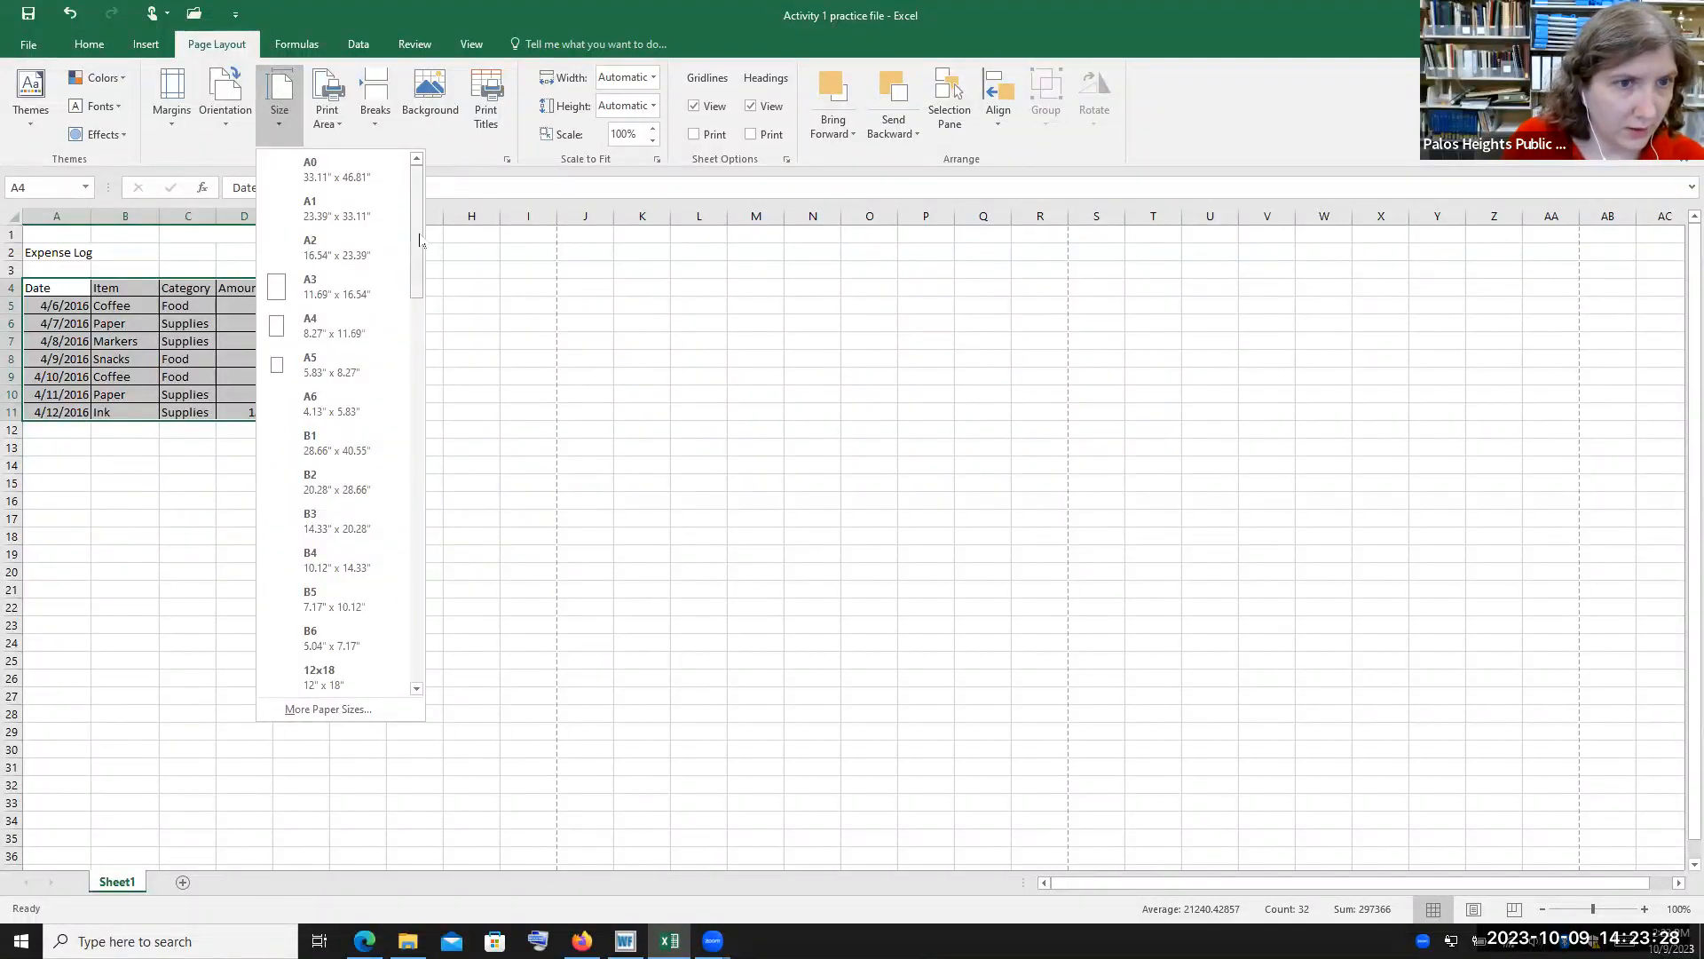
{"action": "mouse_move", "coordinate": [419, 240]}
{"action": "left_mouse_down"}
{"action": "mouse_move", "coordinate": [419, 254]}
{"action": "mouse_move", "coordinate": [422, 227]}
{"action": "left_mouse_up"}
{"action": "left_click", "coordinate": [464, 159]}
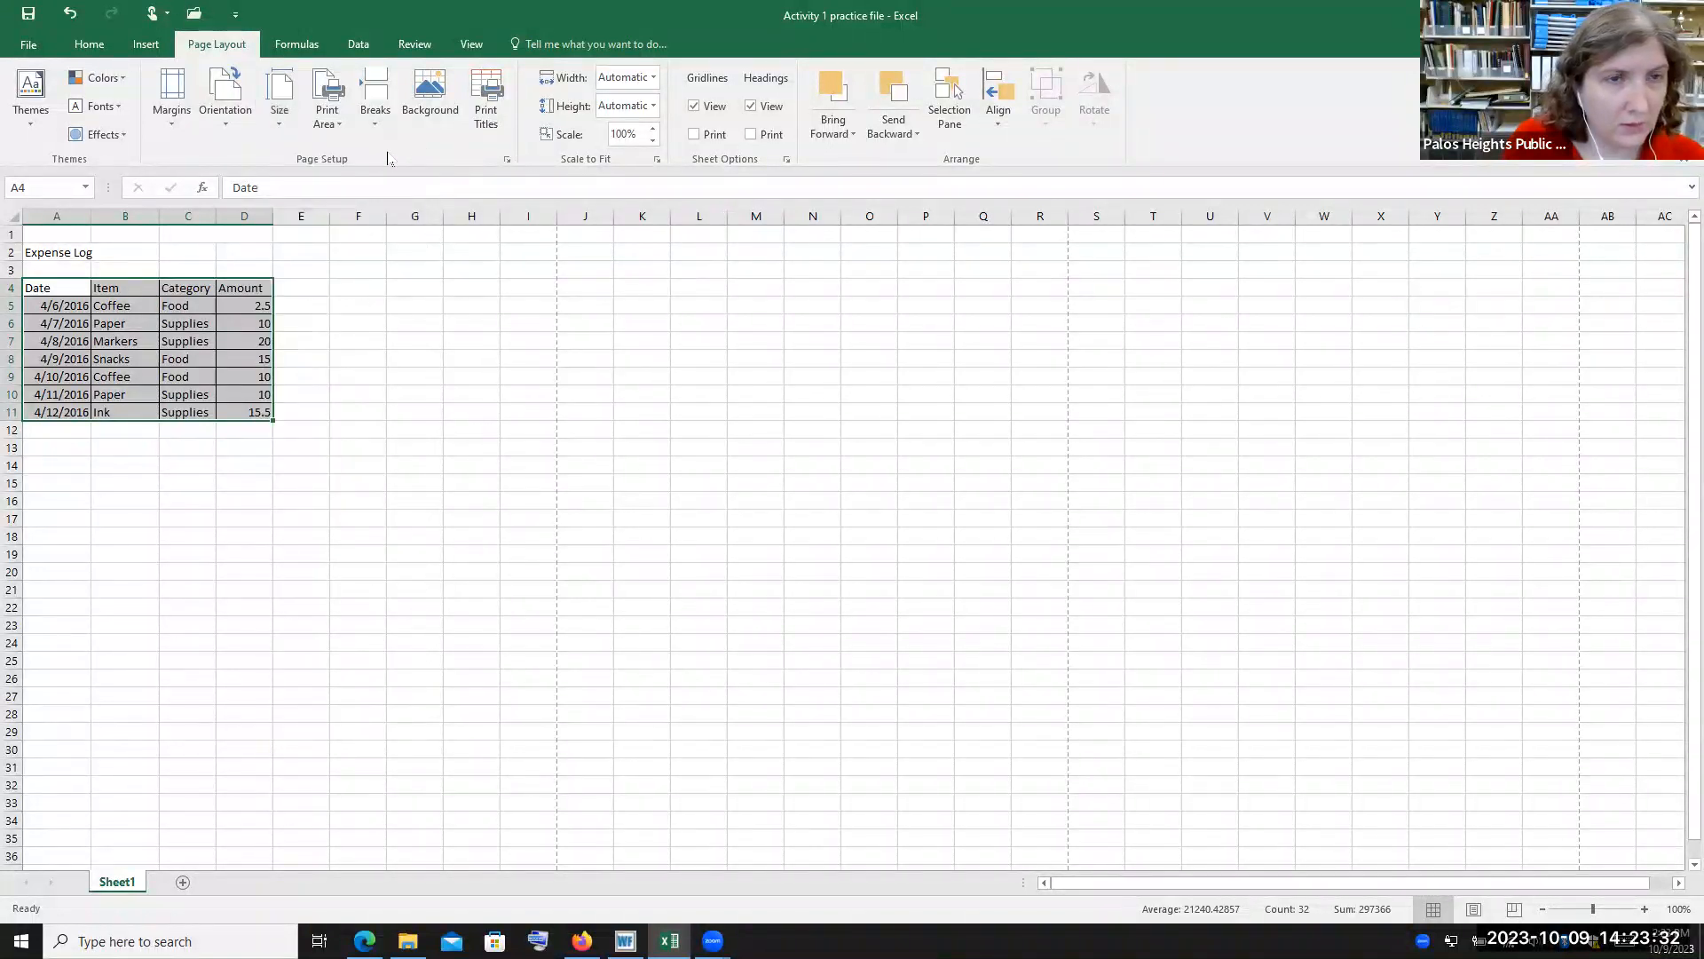
{"action": "left_click", "coordinate": [277, 109]}
{"action": "left_click_drag", "start_coordinate": [418, 240], "coordinate": [416, 331]}
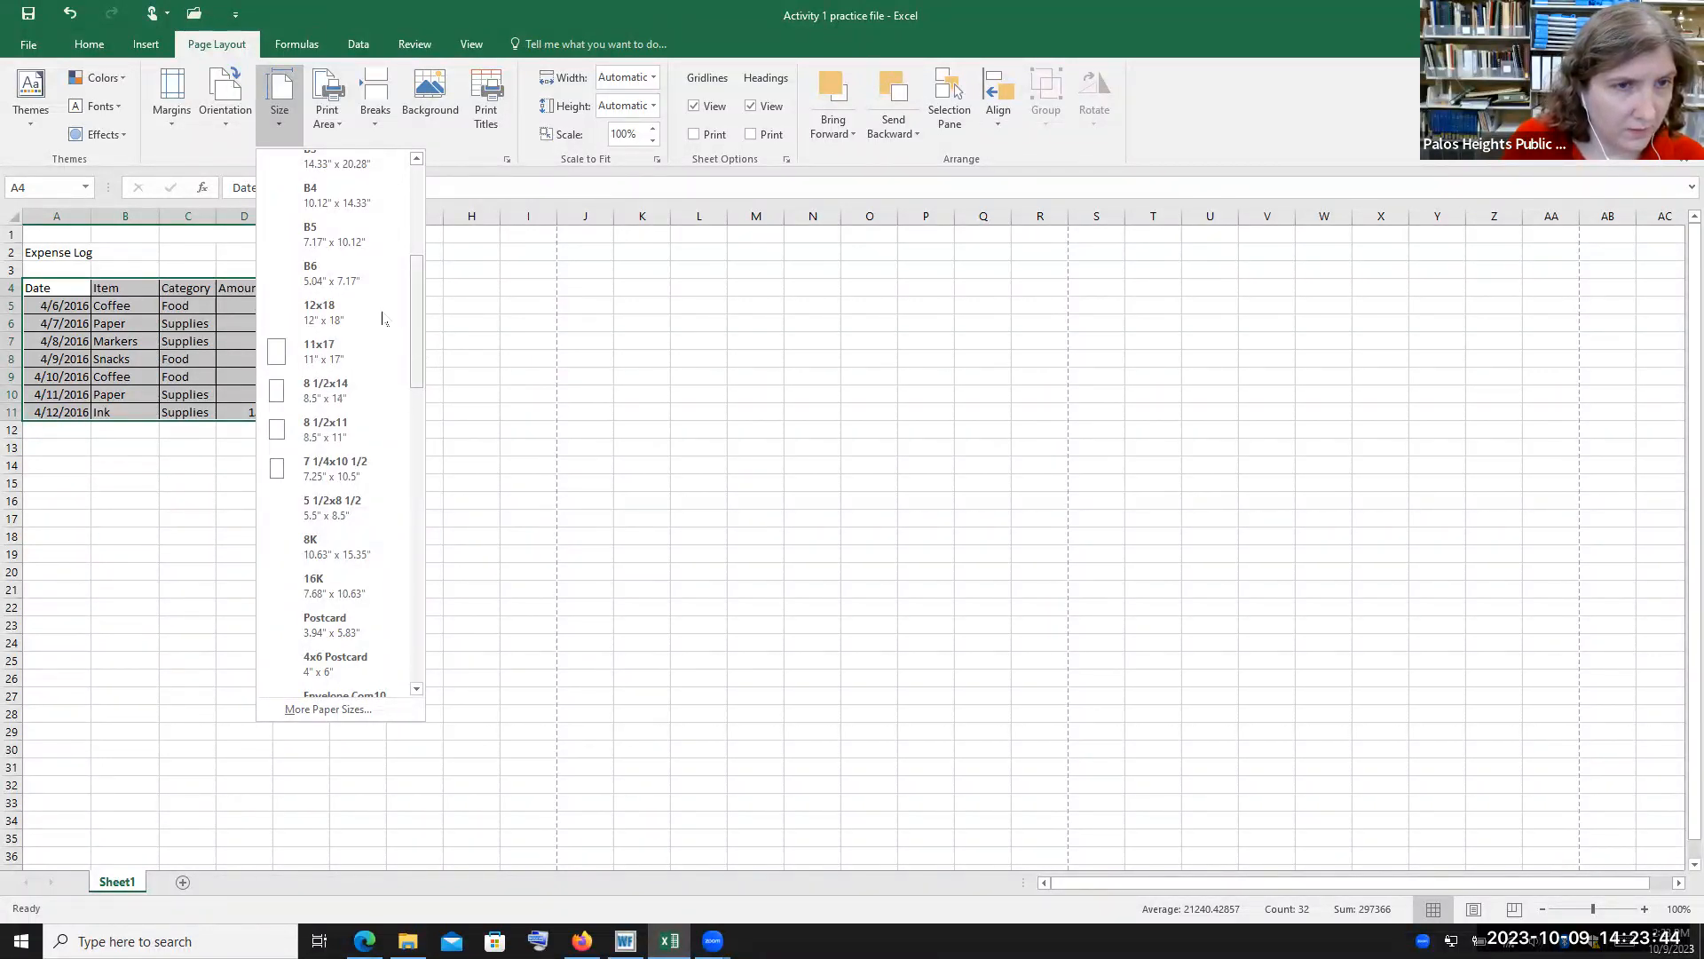
{"action": "left_click_drag", "start_coordinate": [417, 337], "coordinate": [416, 255]}
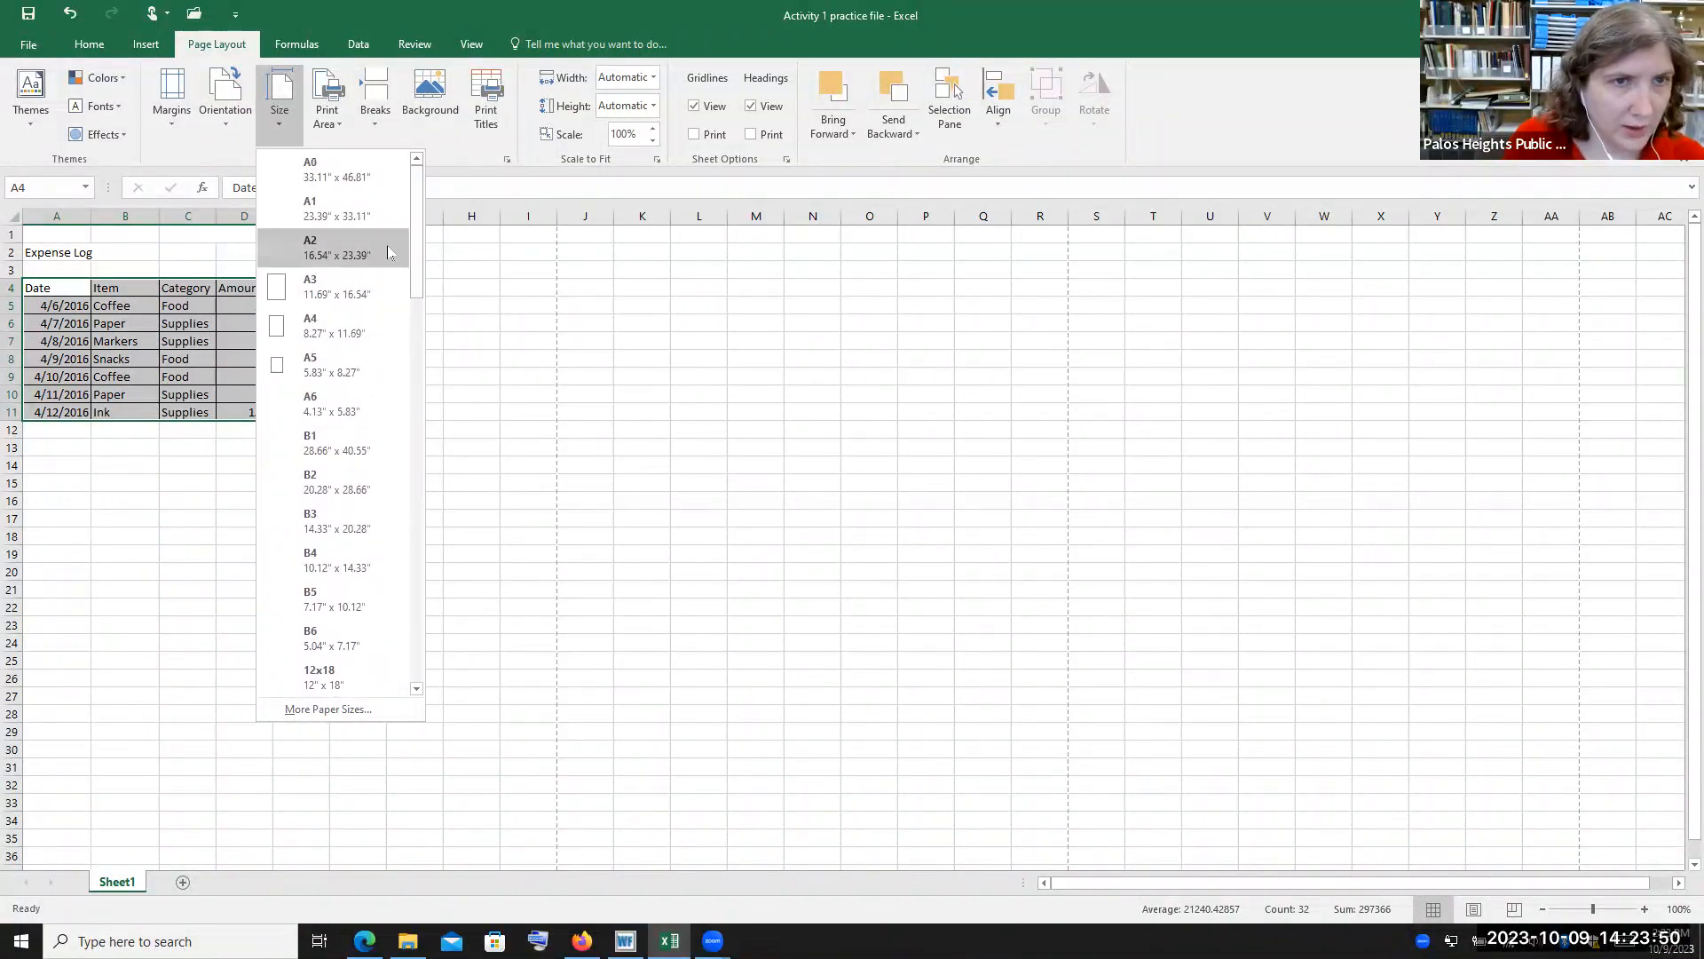
{"action": "left_click", "coordinate": [461, 160]}
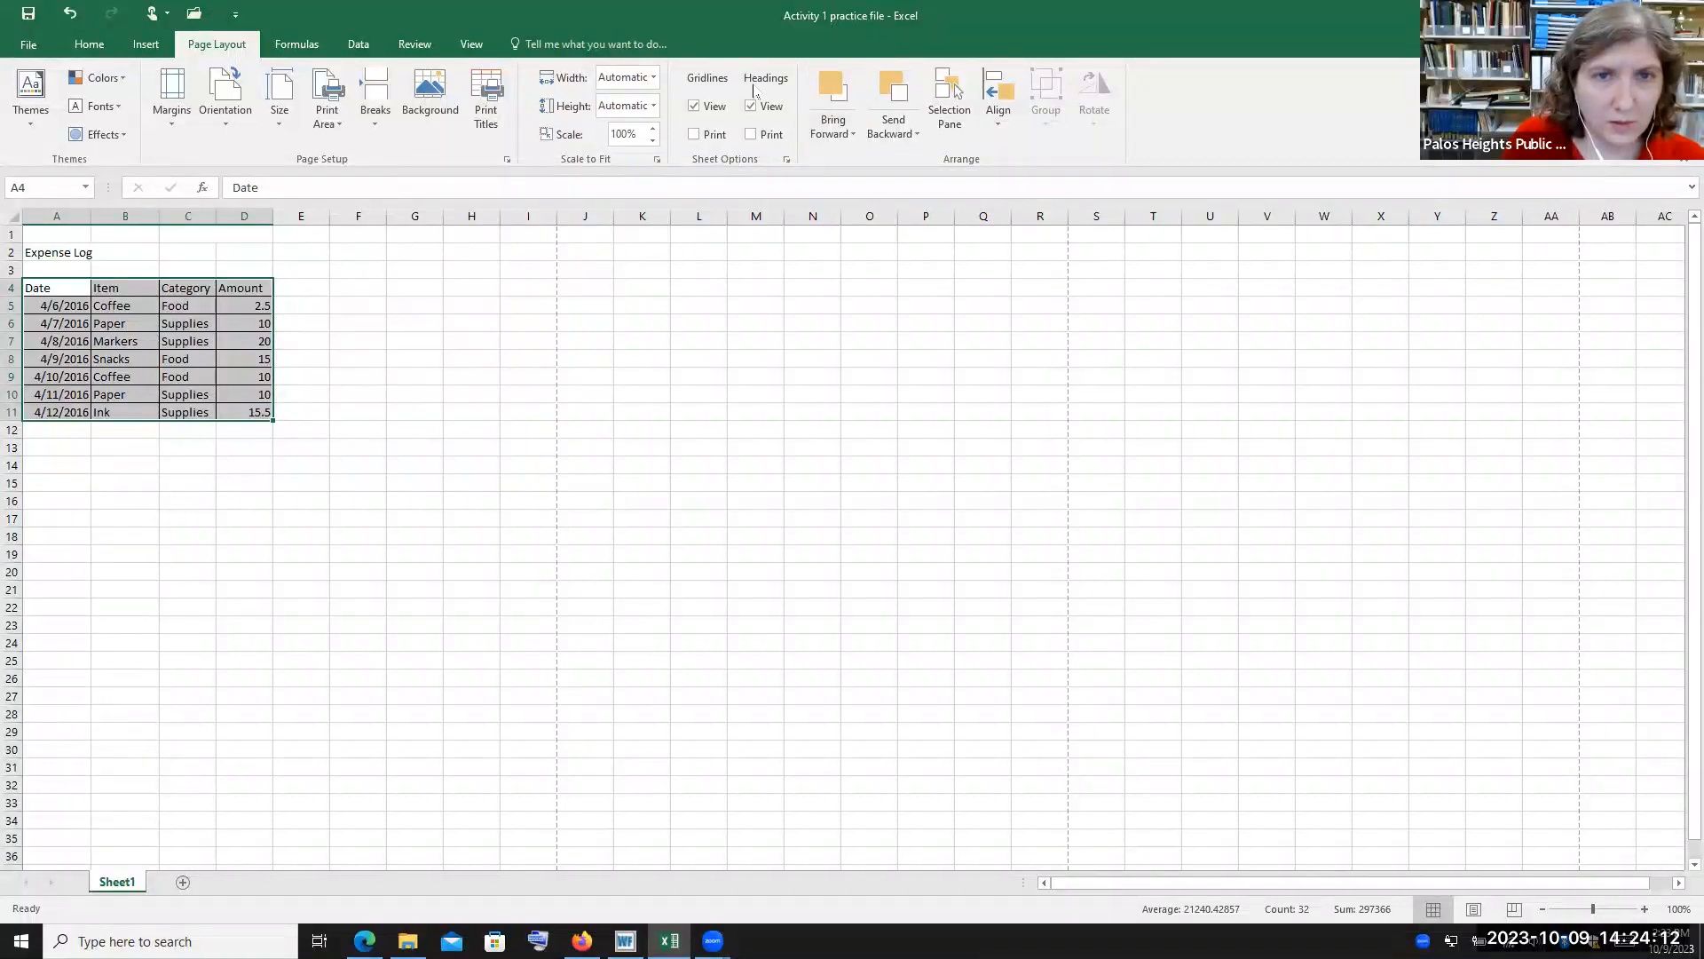
Turn off the gridlines and headings view options, then turn both back on
{"action": "left_click", "coordinate": [695, 107]}
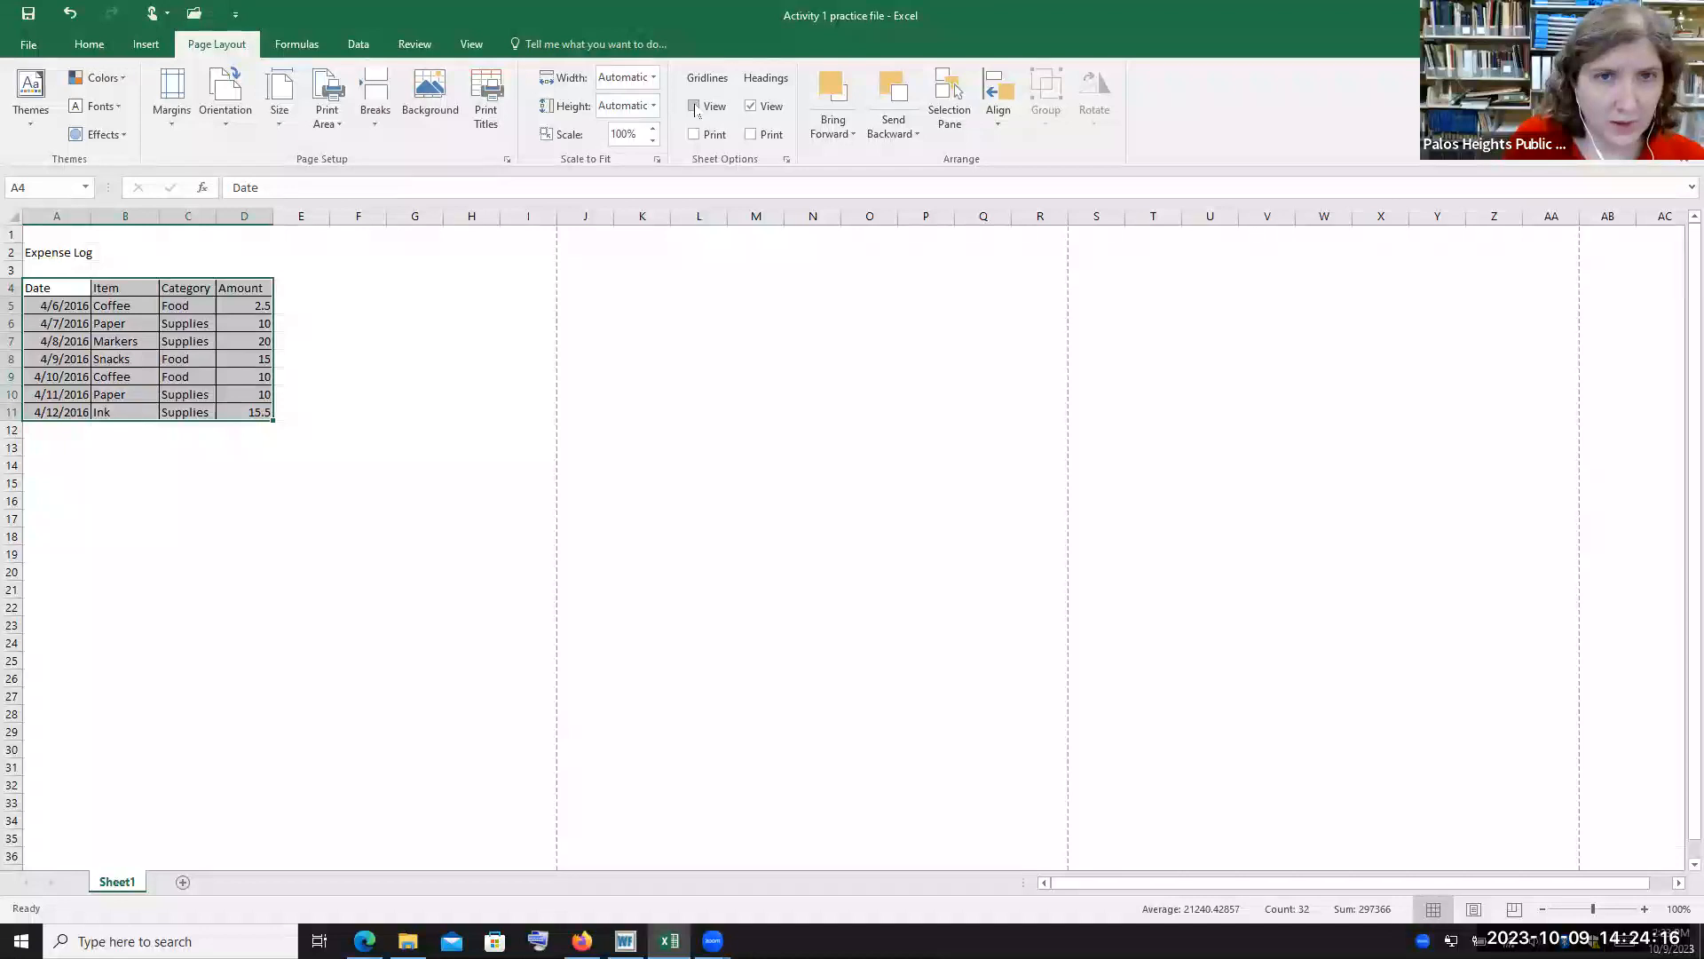
{"action": "left_click", "coordinate": [752, 106]}
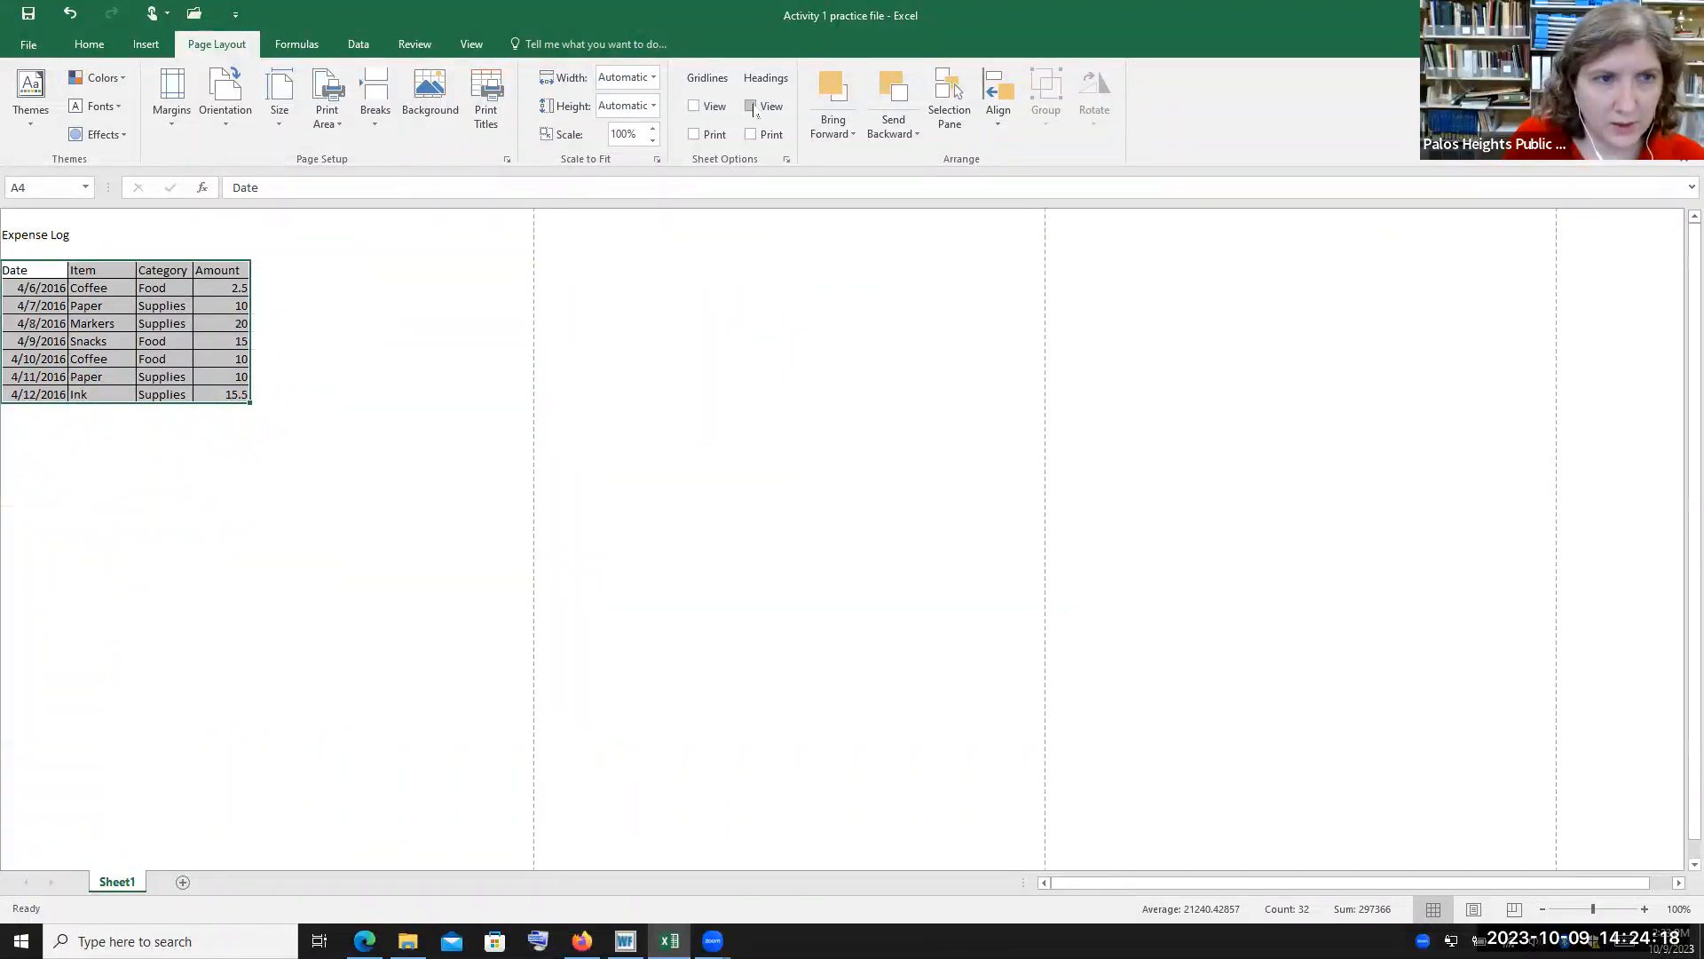
{"action": "left_click", "coordinate": [752, 107]}
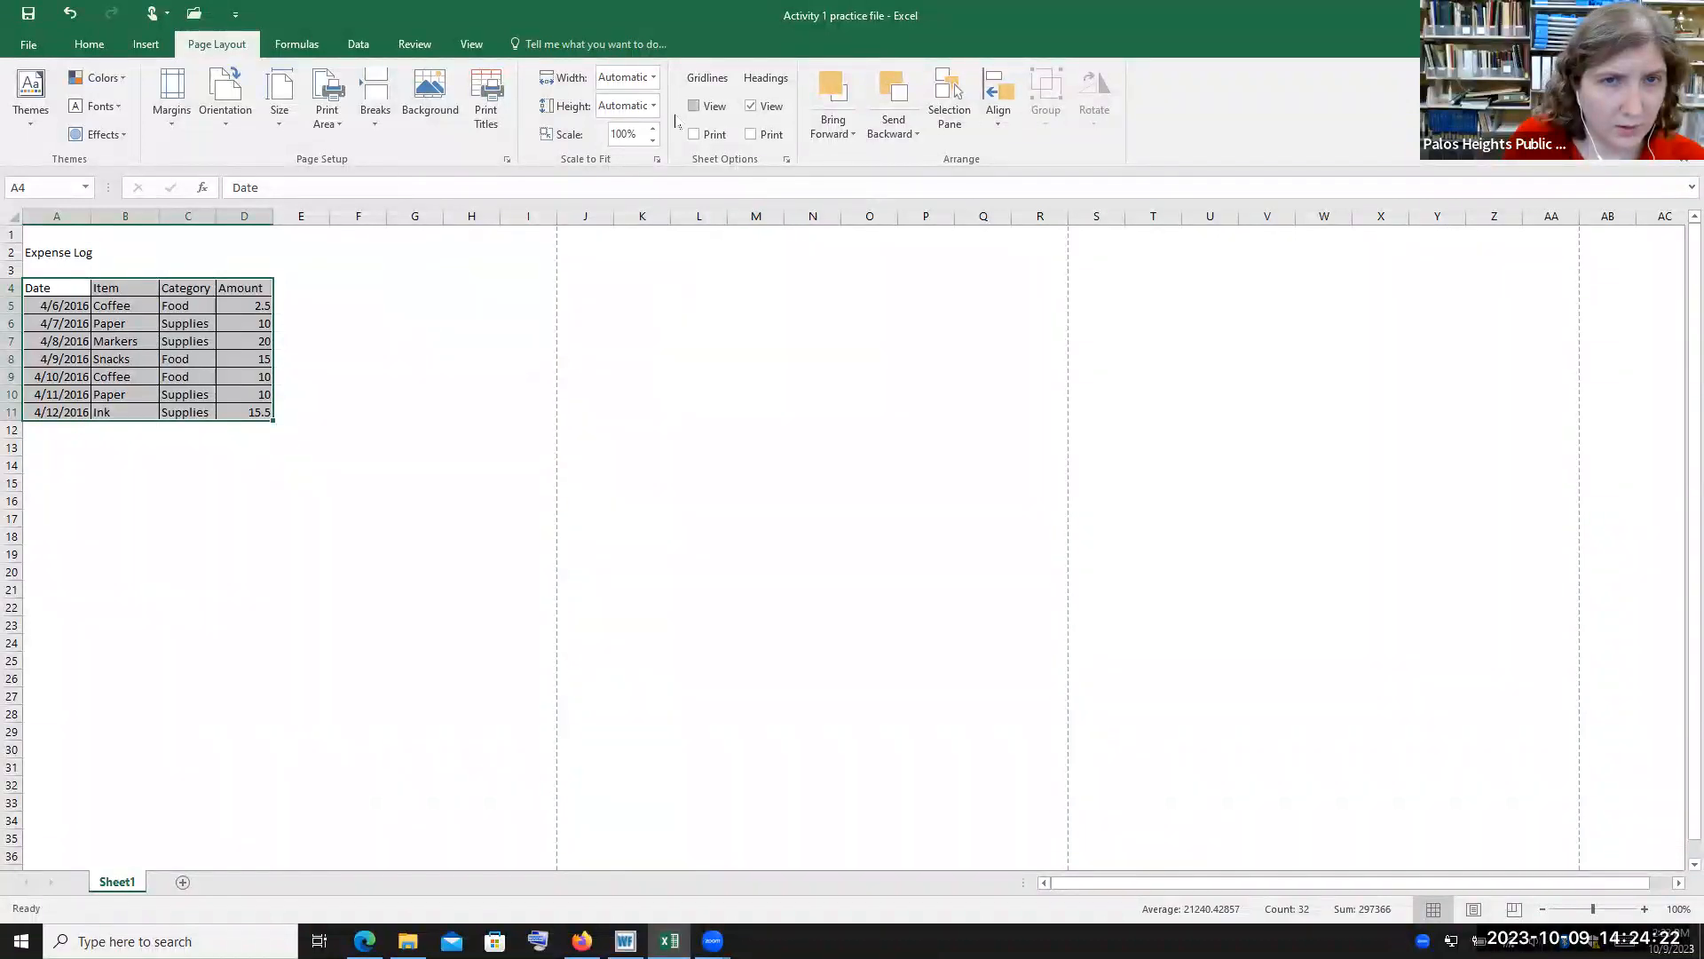
{"action": "left_click", "coordinate": [694, 106]}
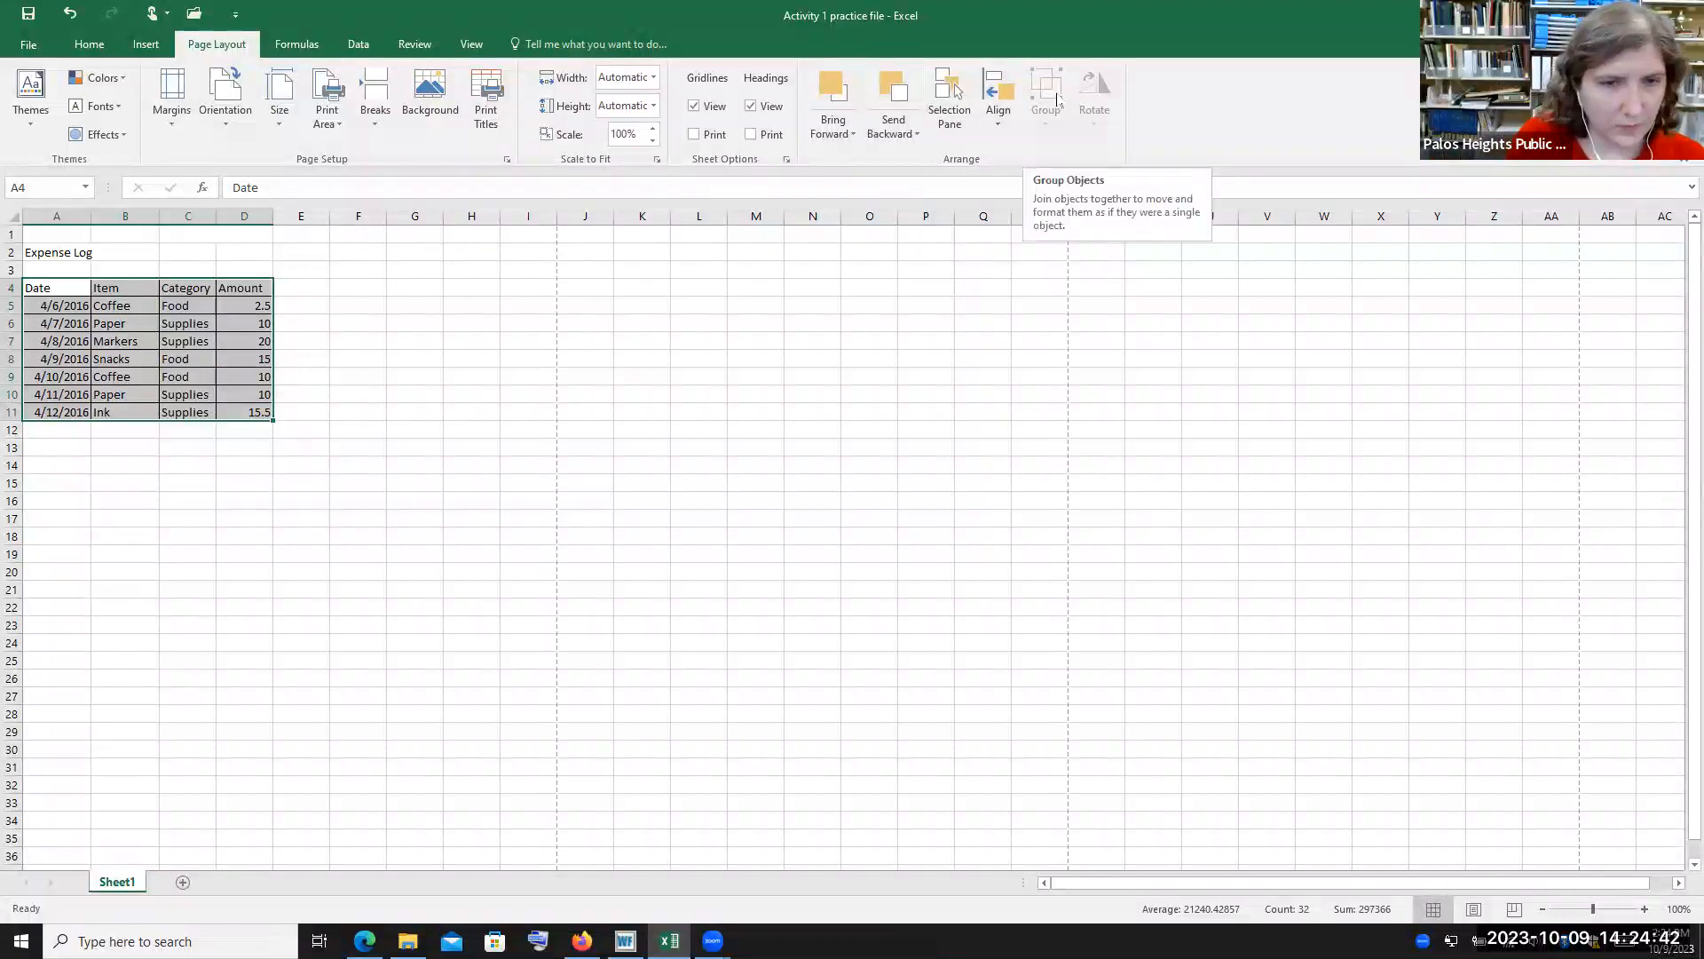
Insert an AutoSum SUM formula in cell A13 totaling the range A5:A11
{"action": "left_click", "coordinate": [294, 46]}
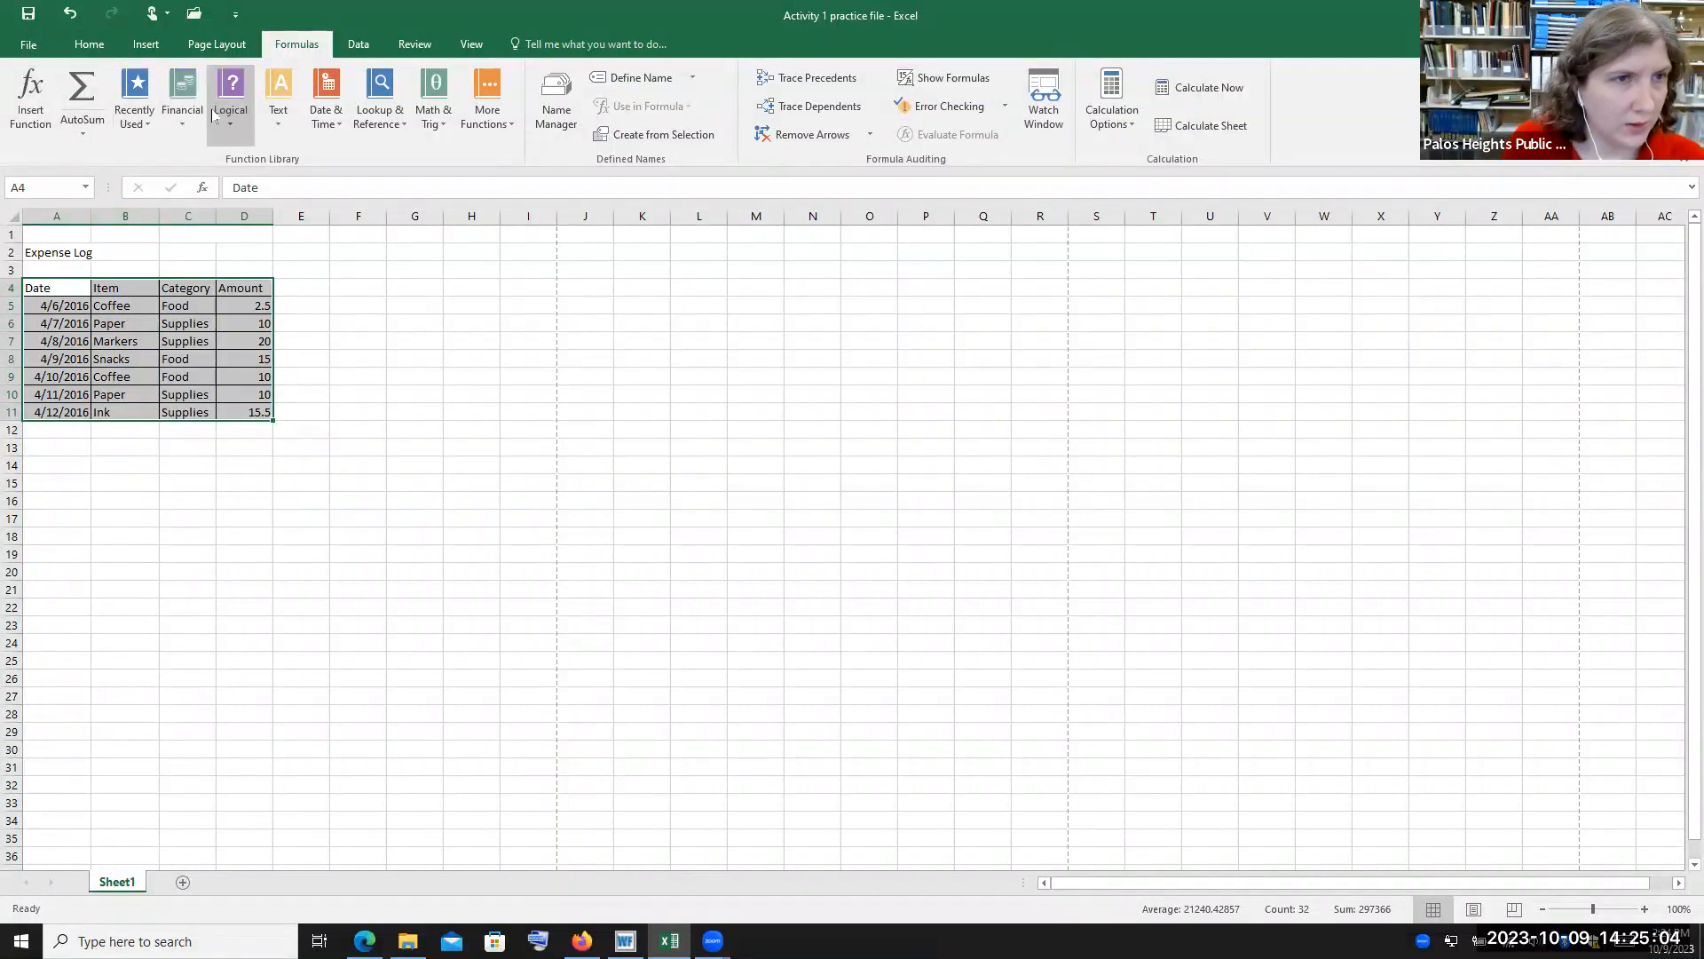
{"action": "left_click", "coordinate": [391, 337]}
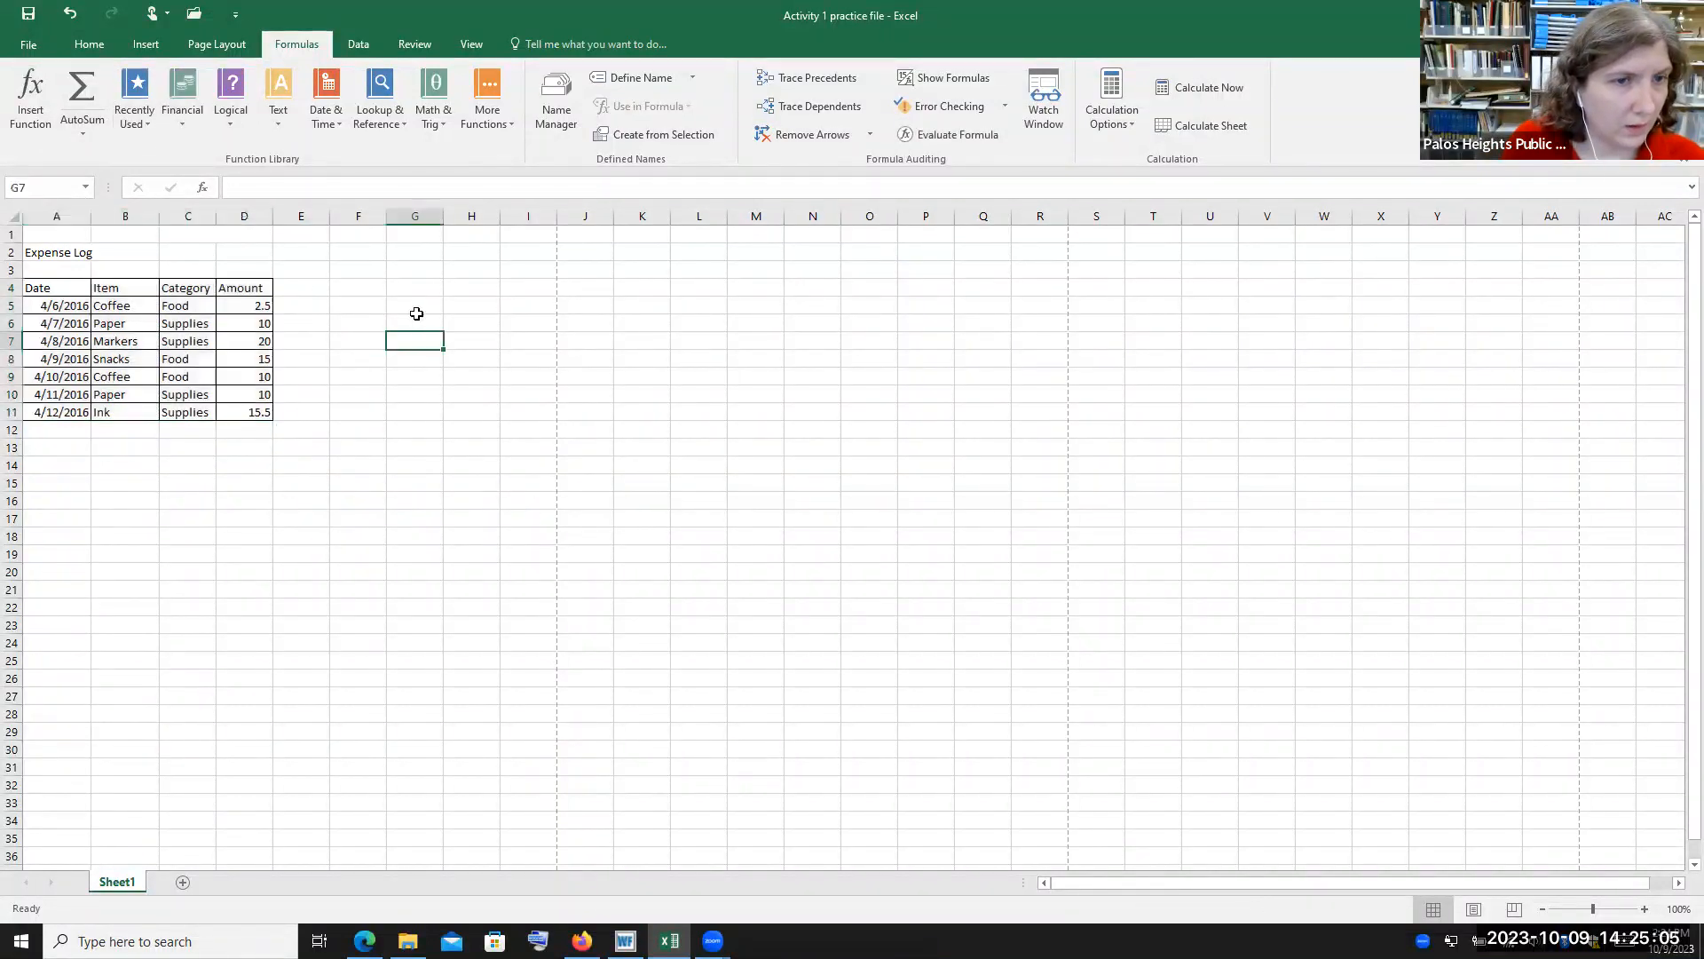
{"action": "left_click", "coordinate": [70, 449]}
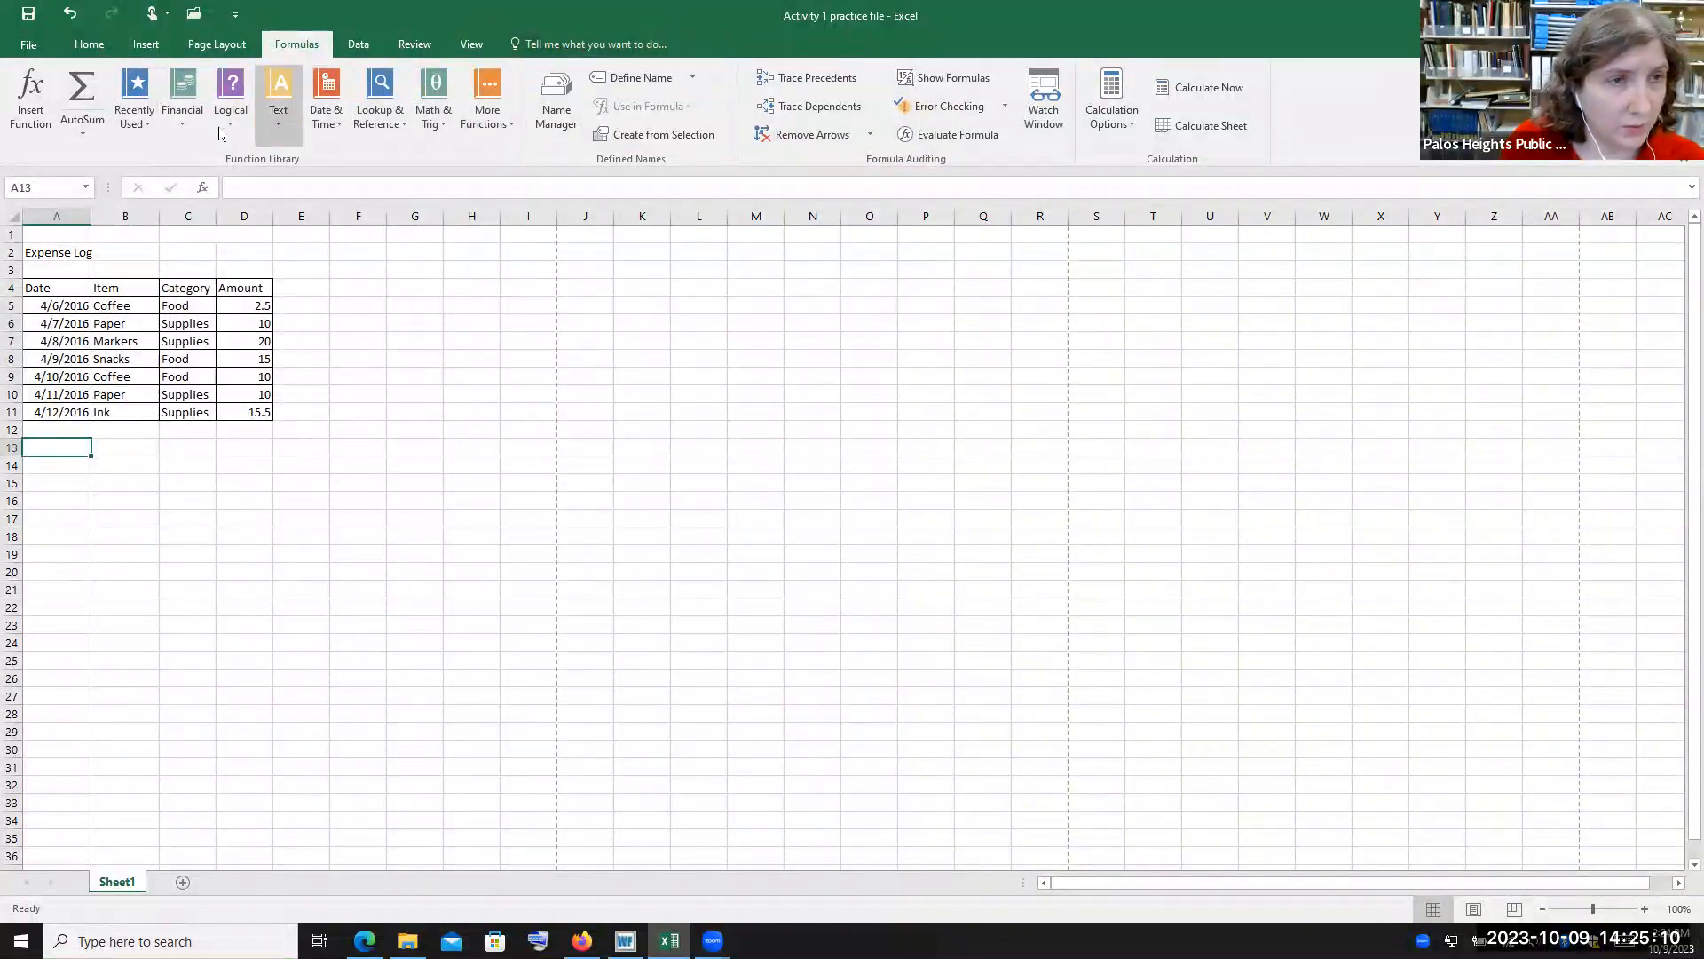
{"action": "left_click", "coordinate": [78, 133]}
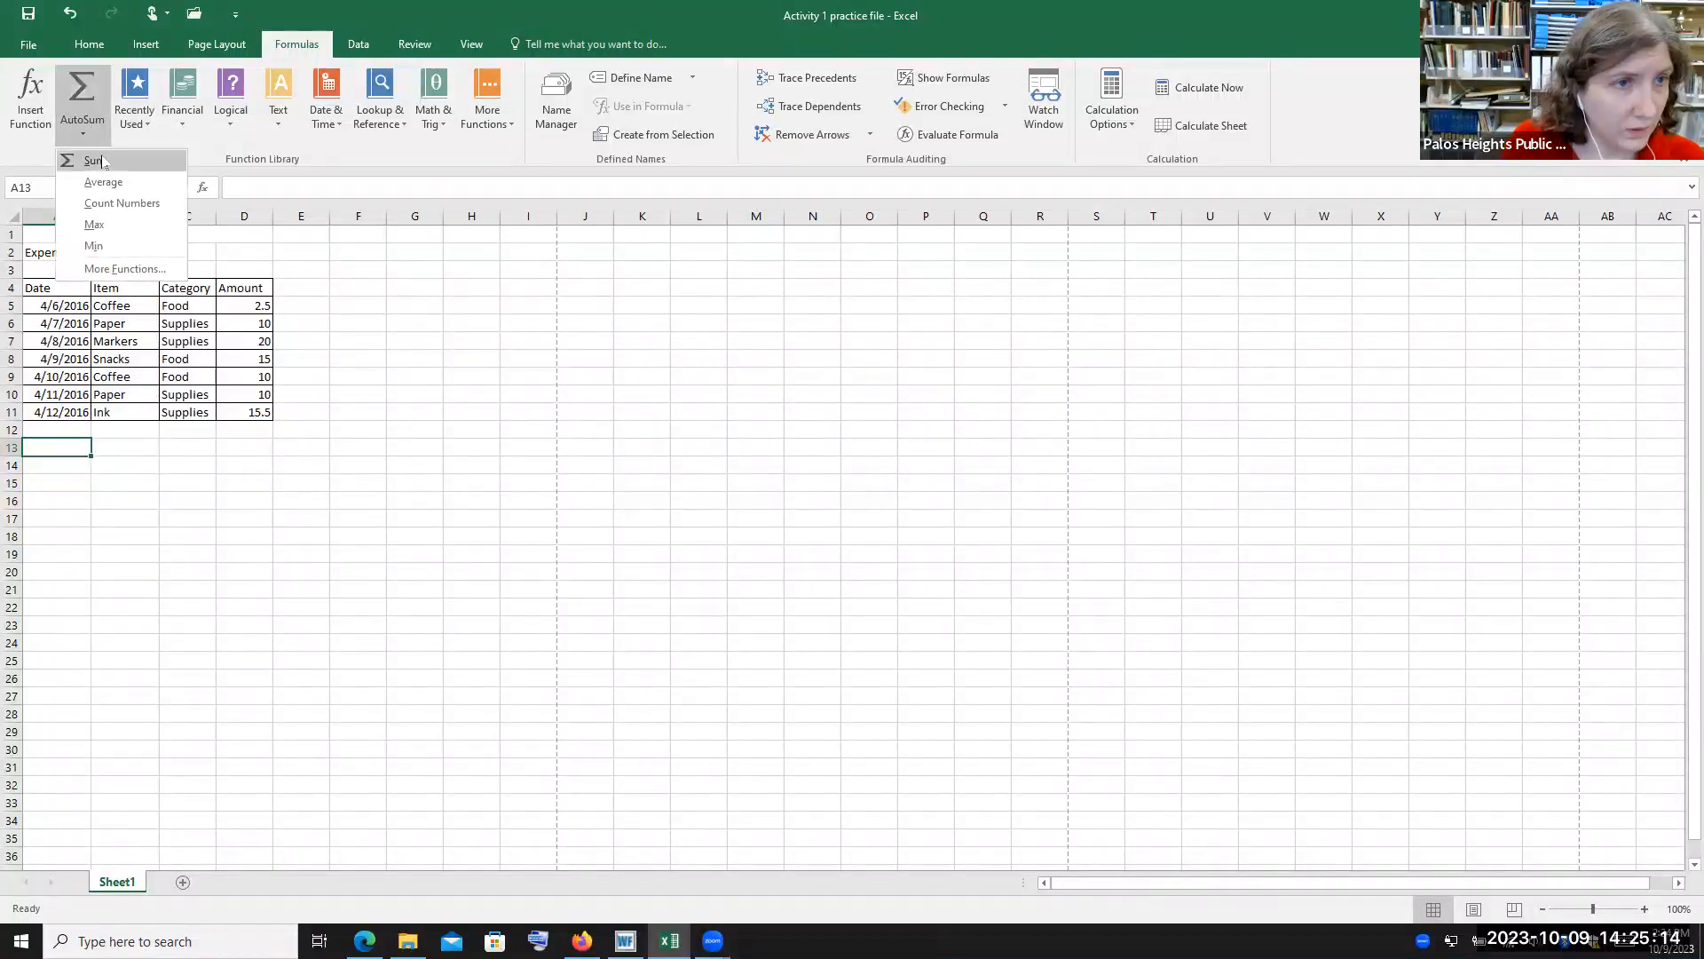
{"action": "left_click", "coordinate": [103, 162]}
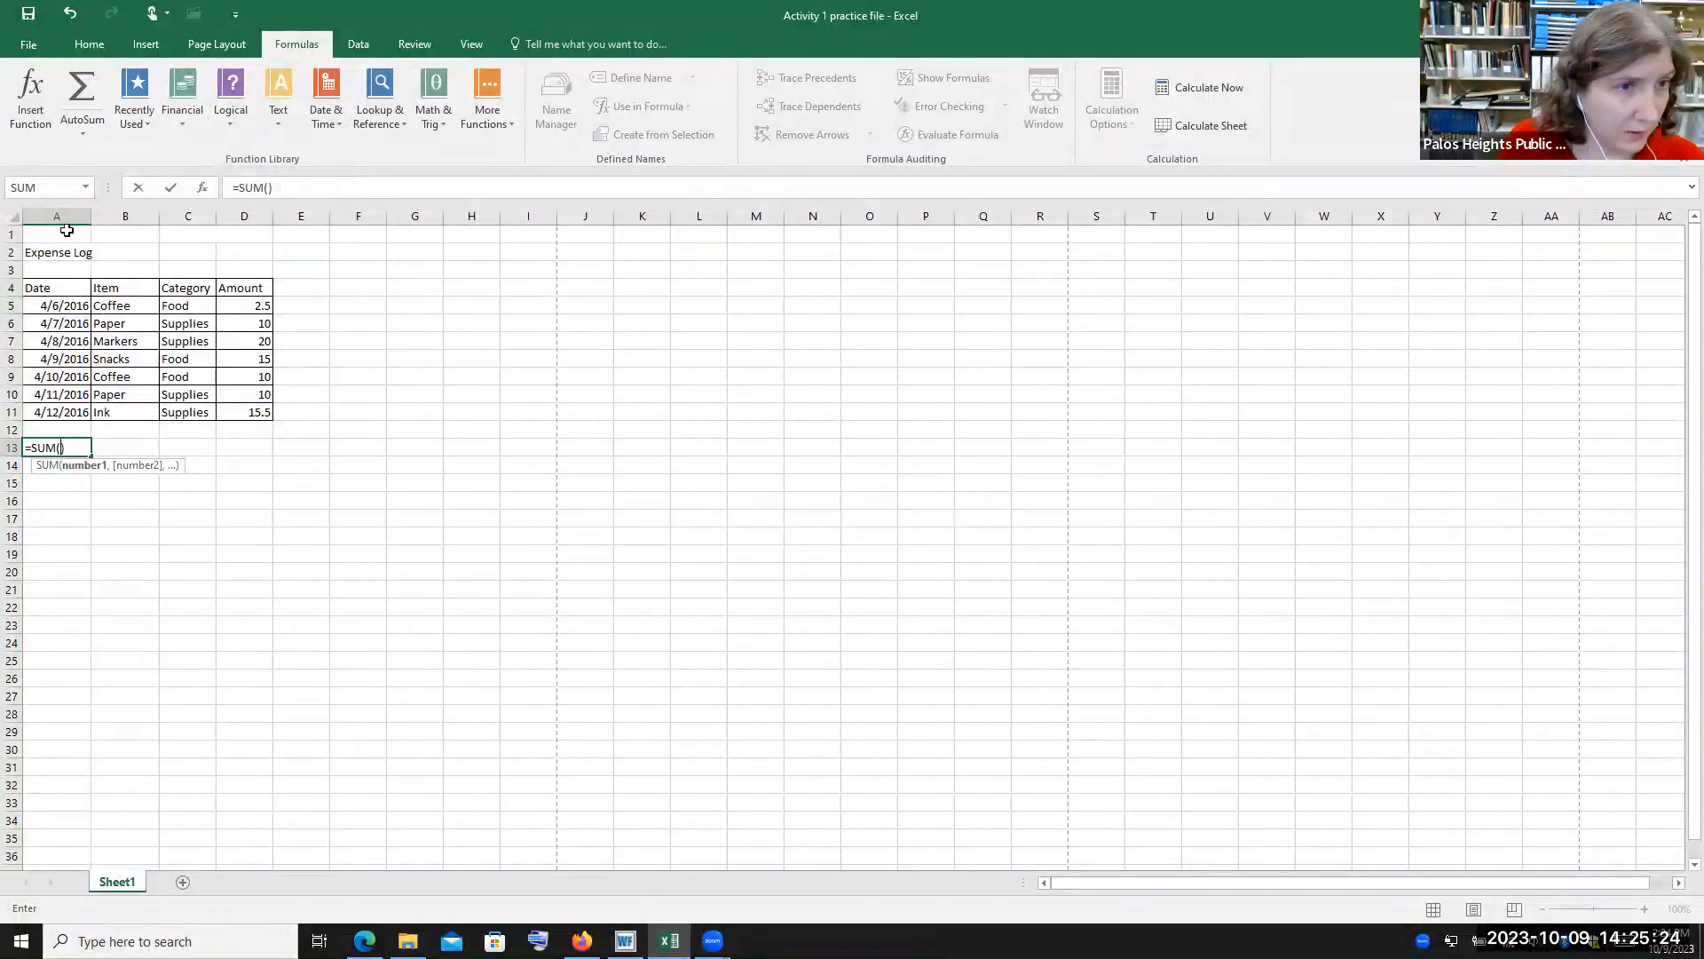
{"action": "left_click", "coordinate": [66, 307]}
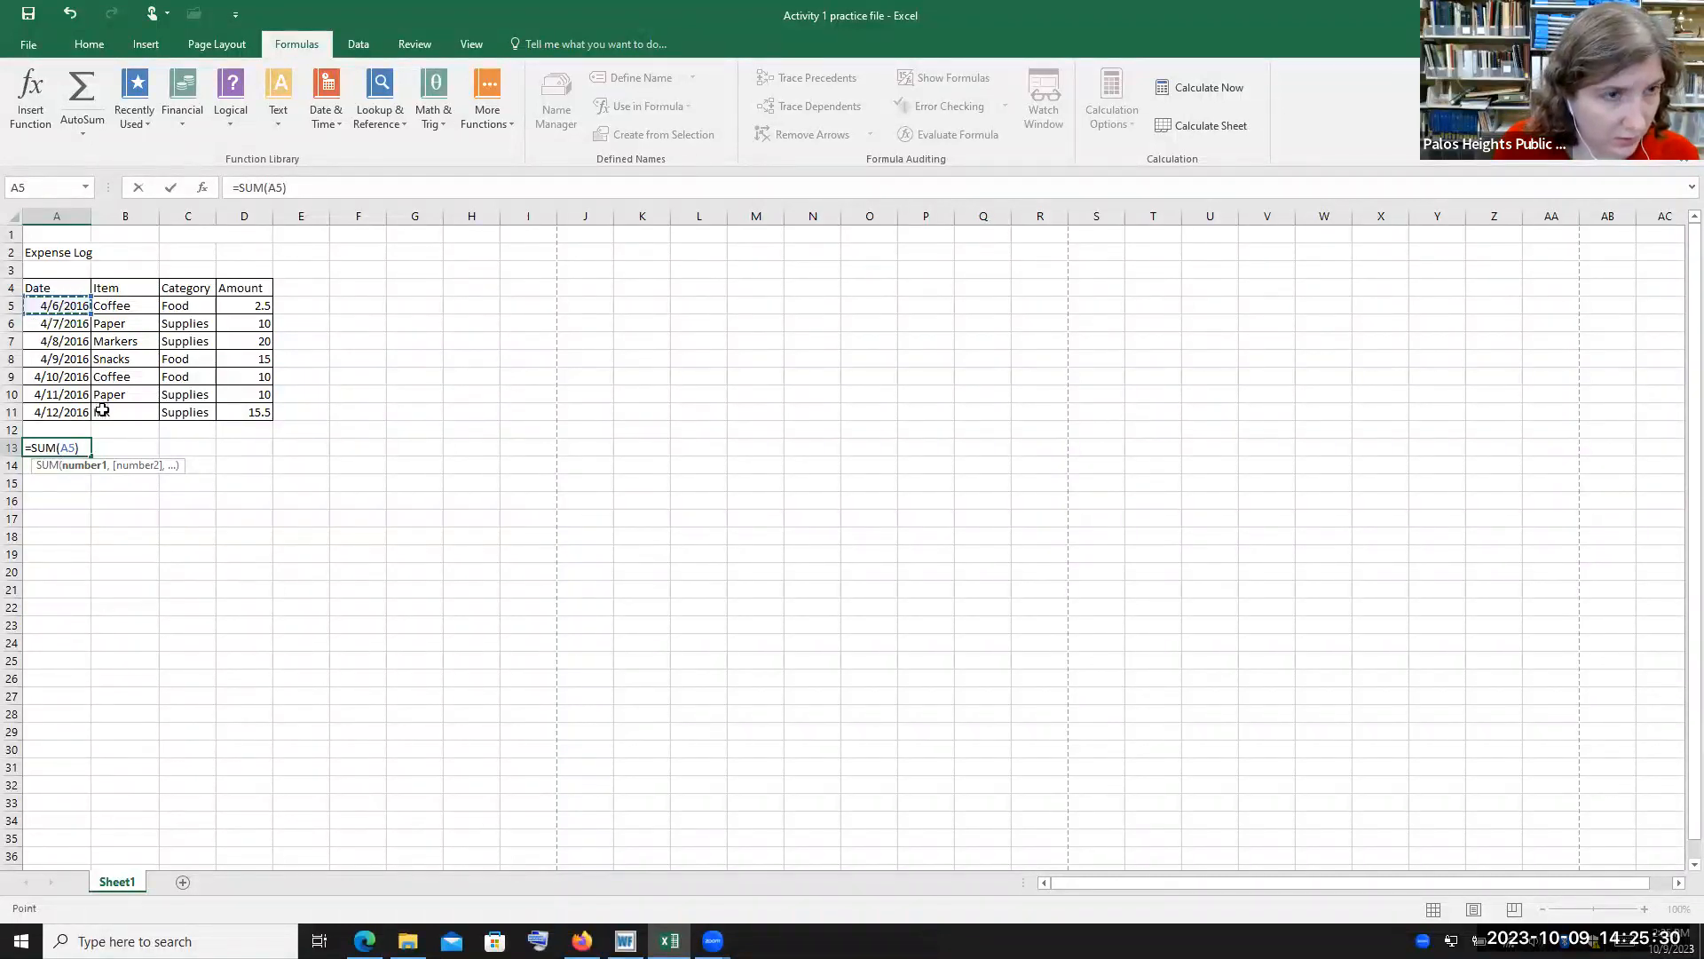
{"action": "left_click_drag", "start_coordinate": [66, 306], "coordinate": [71, 413]}
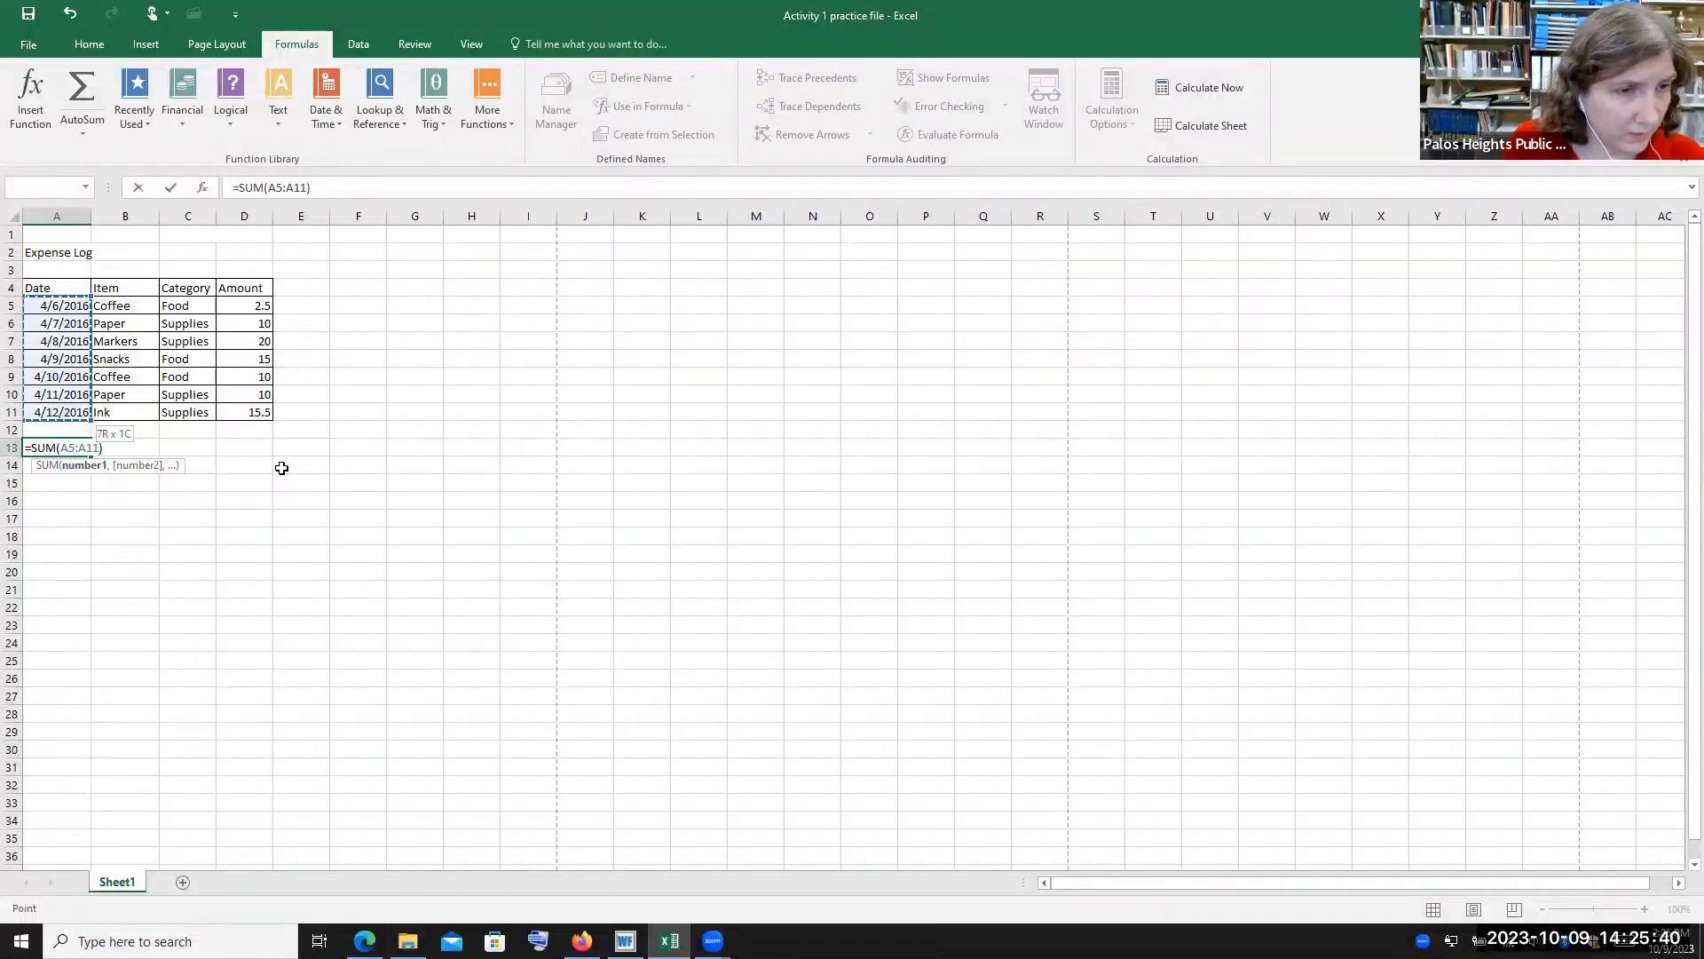
{"action": "left_click", "coordinate": [75, 482]}
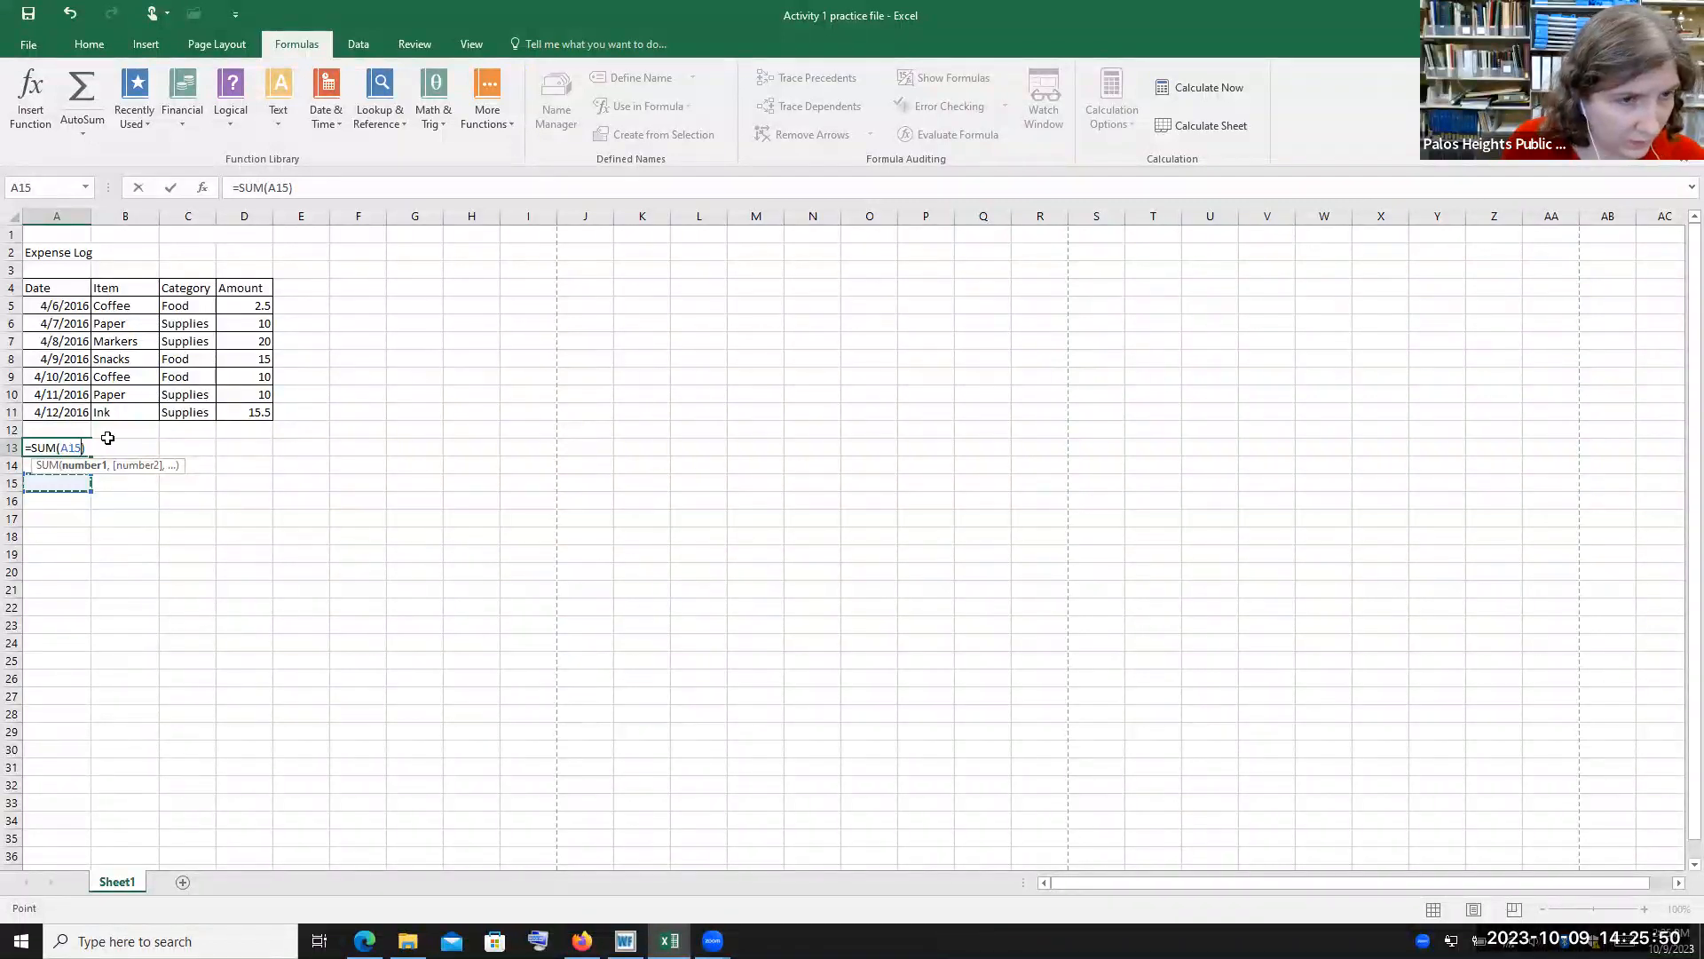
{"action": "key", "text": "BackSpace"}
{"action": "type", "text": "1"}
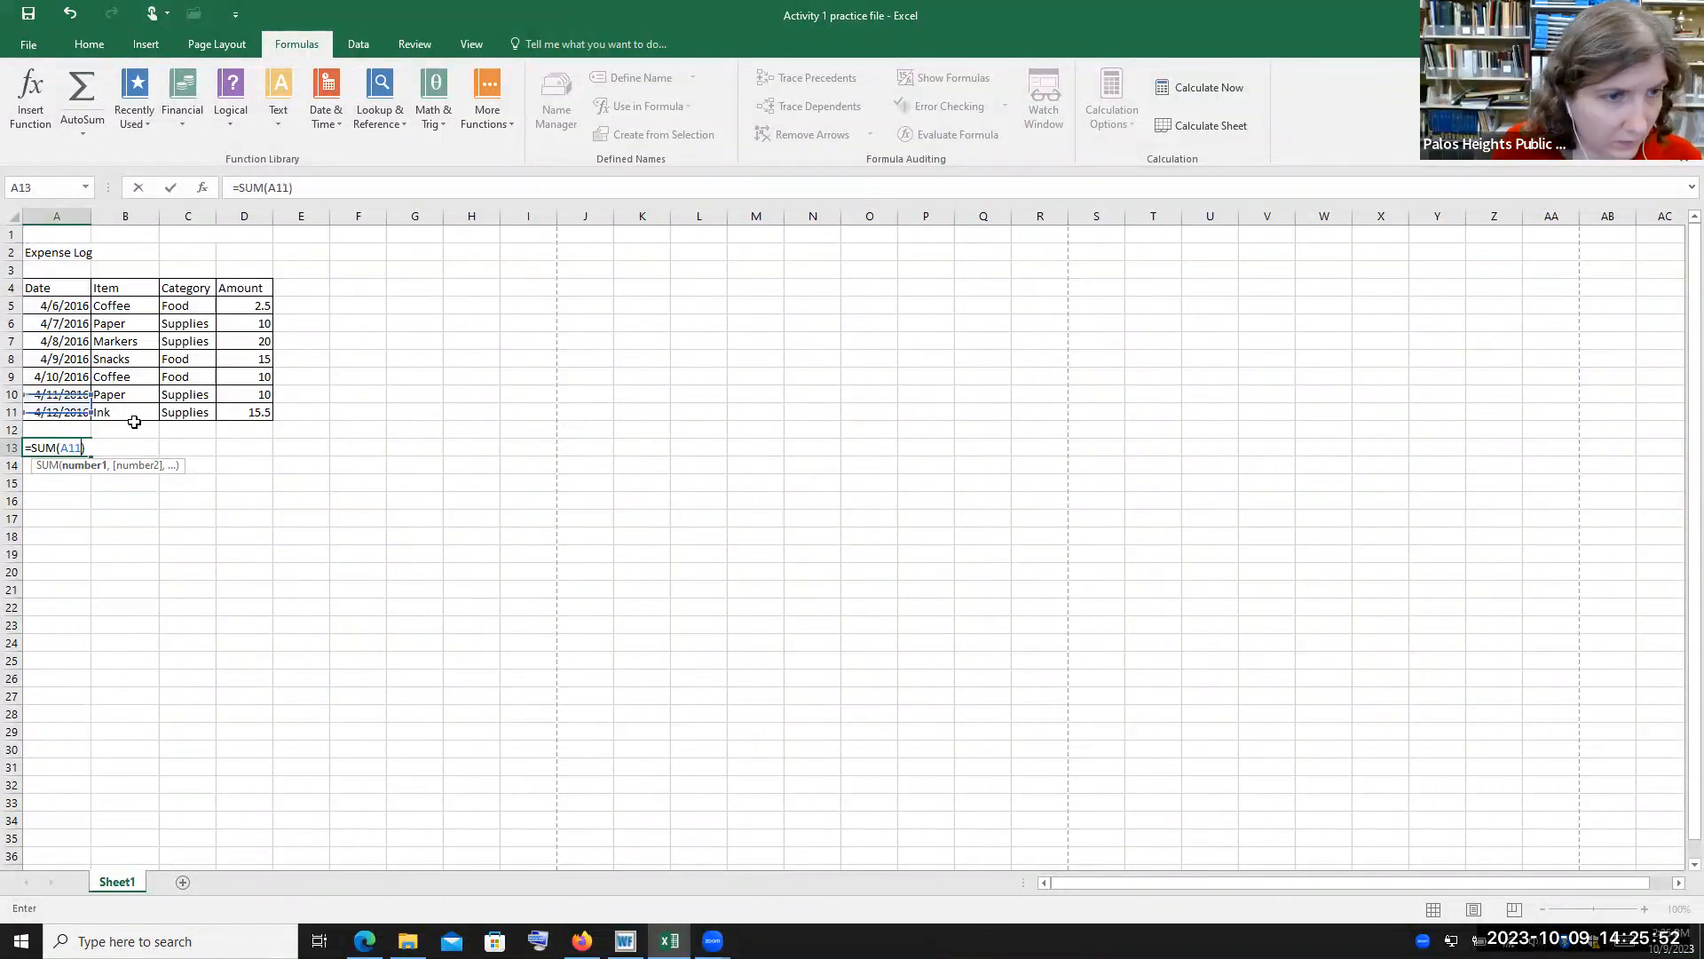
{"action": "left_click", "coordinate": [60, 448]}
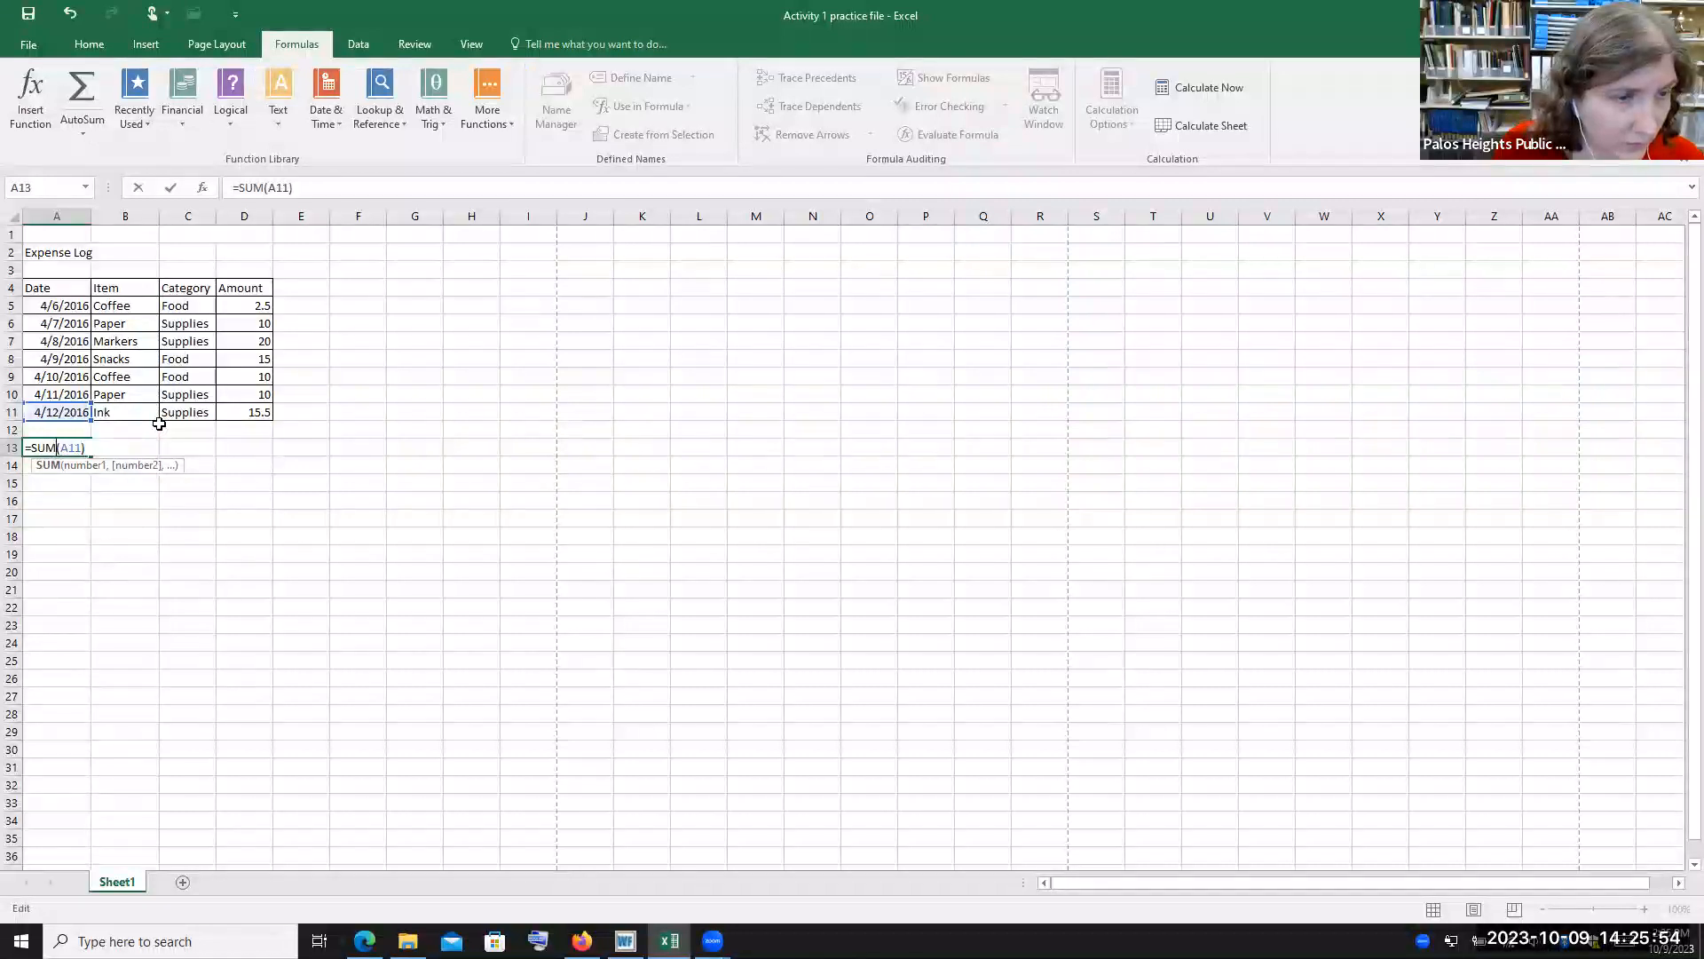
{"action": "key", "text": "Right"}
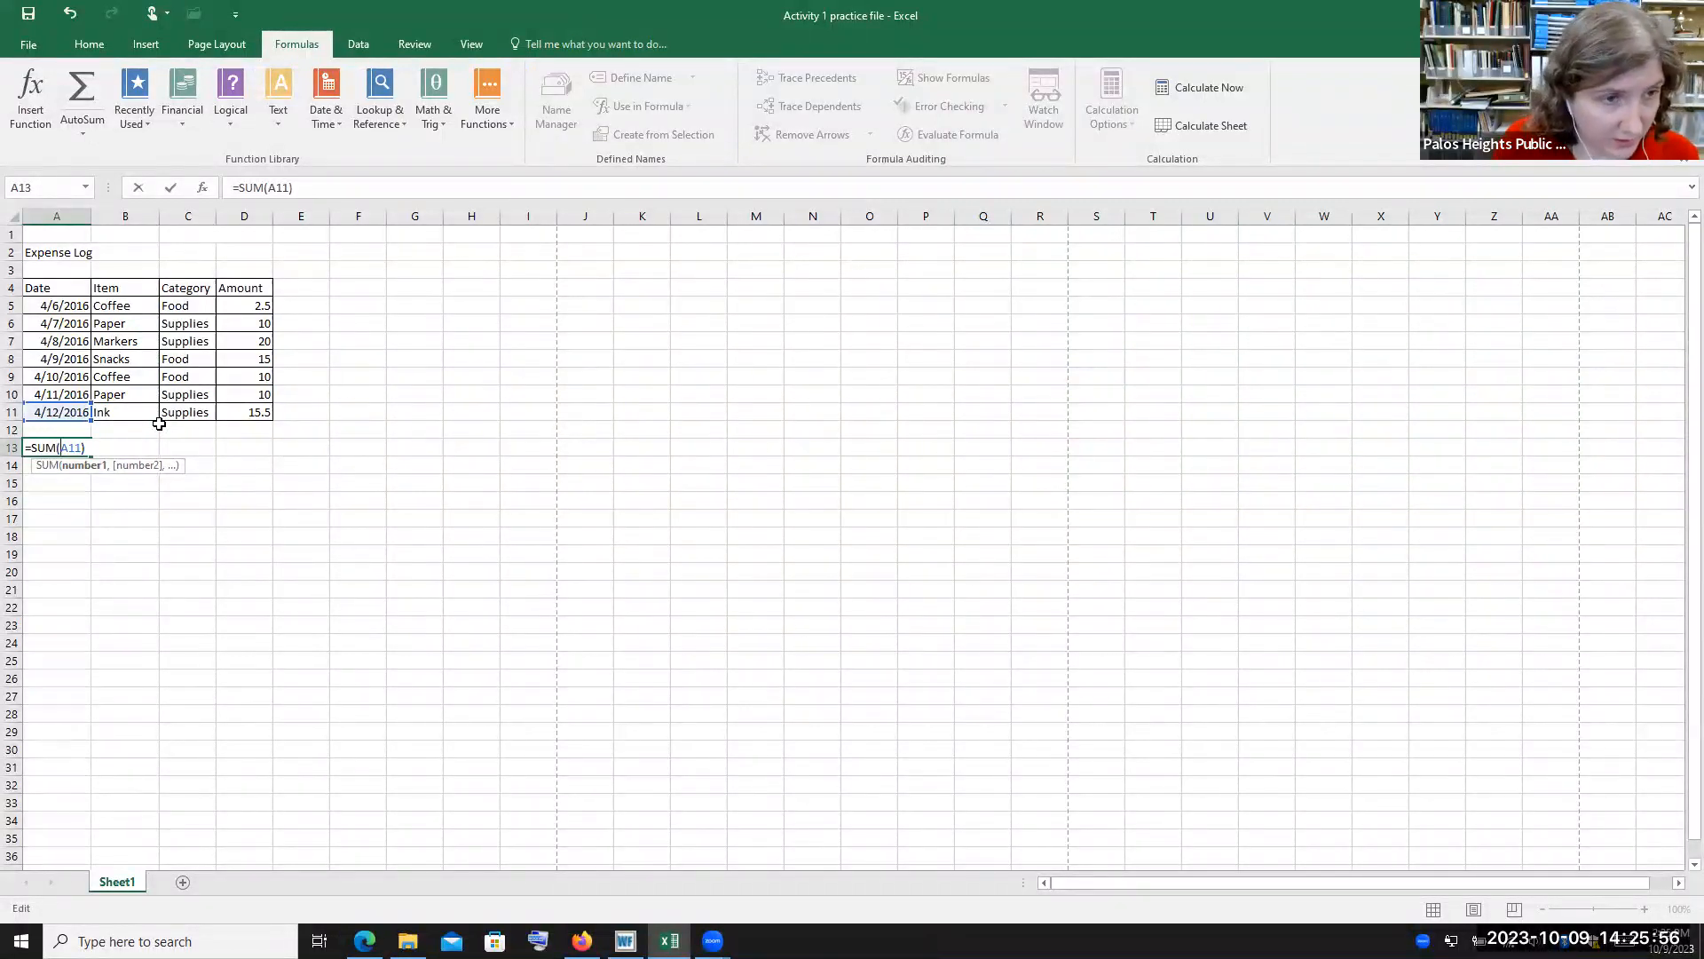
{"action": "type", "text": "A"}
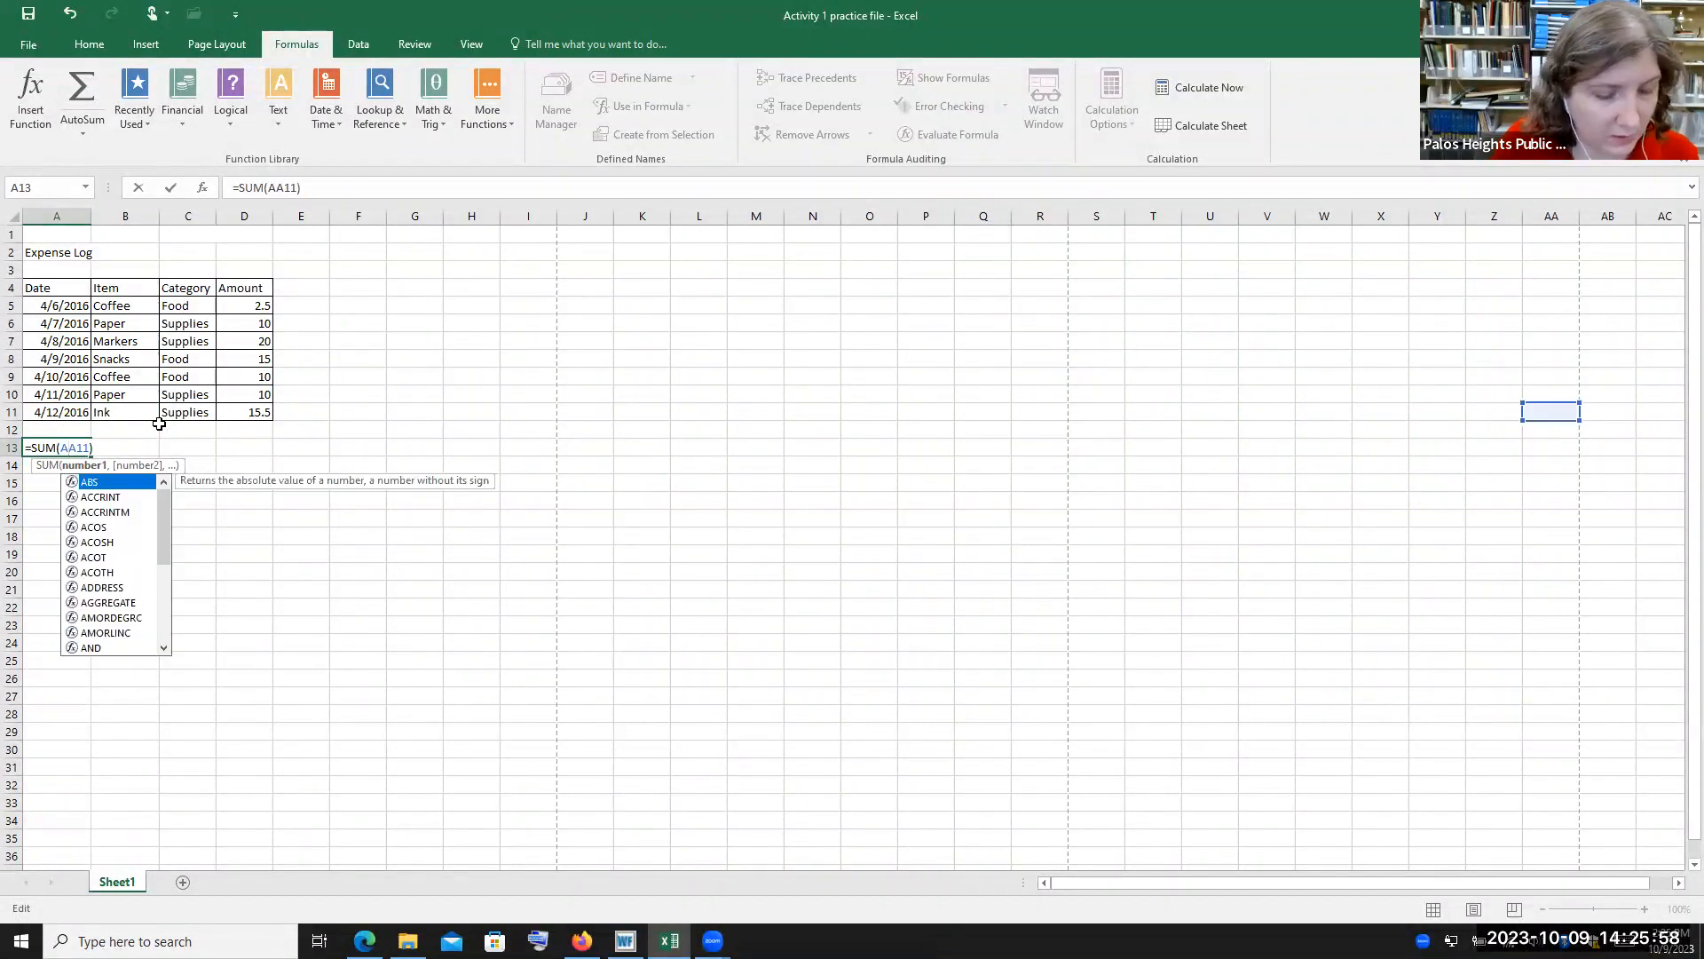
{"action": "type", "text": "5:"}
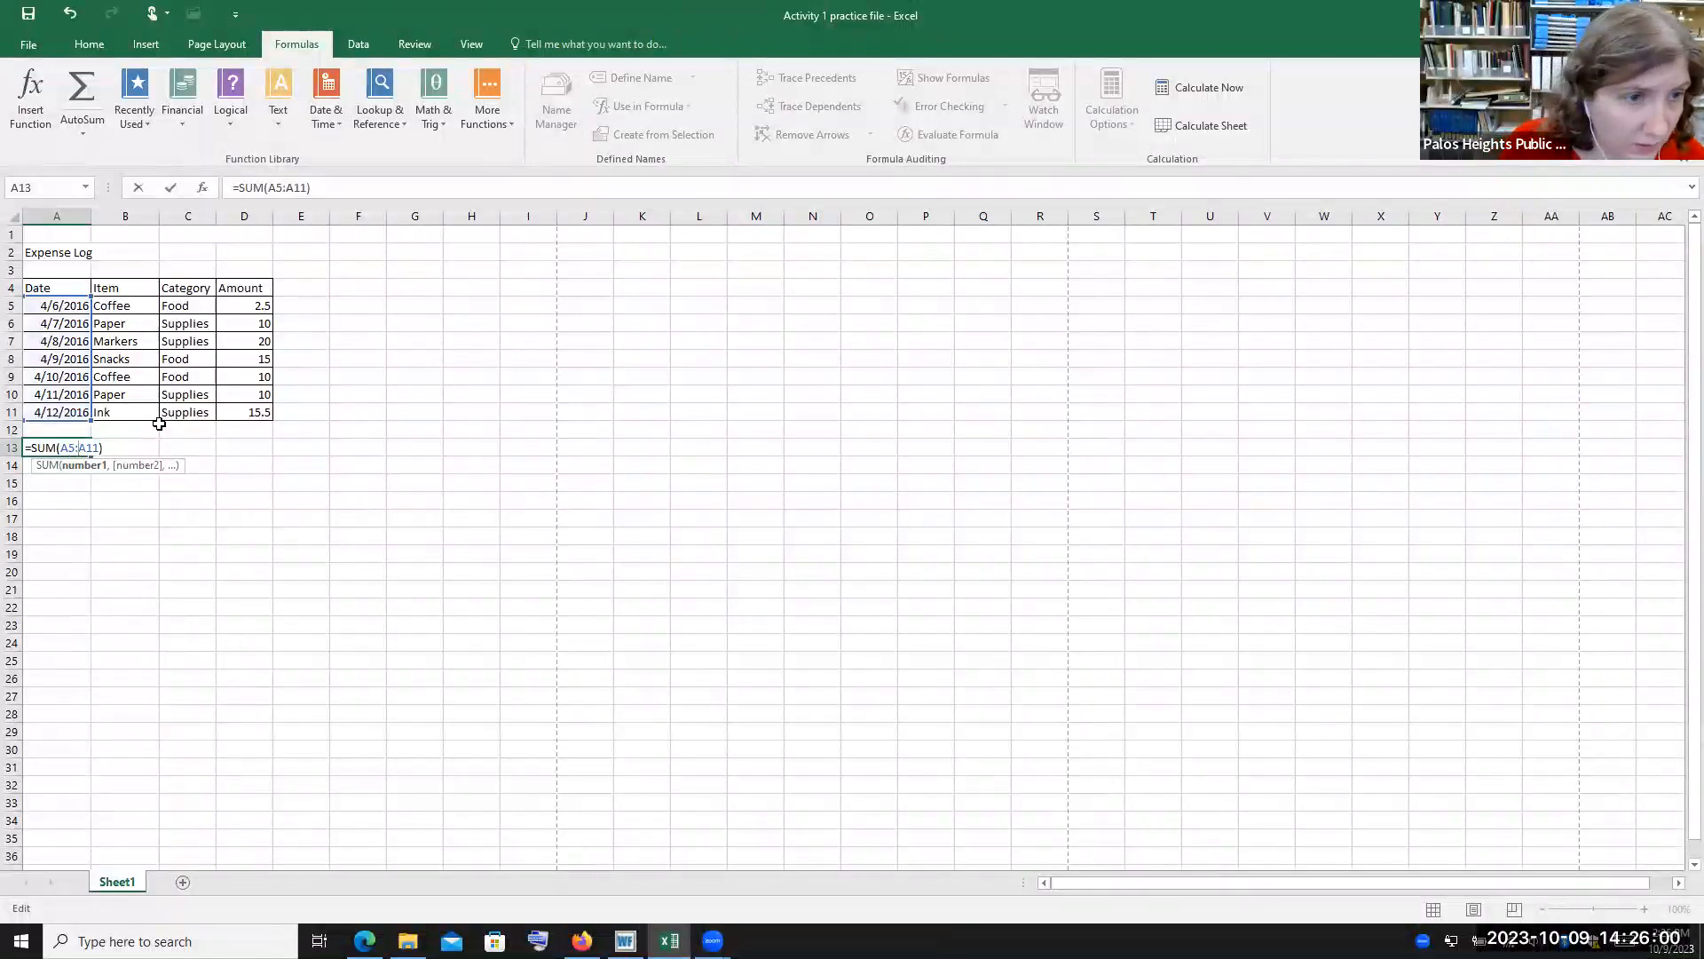
{"action": "left_click", "coordinate": [107, 446]}
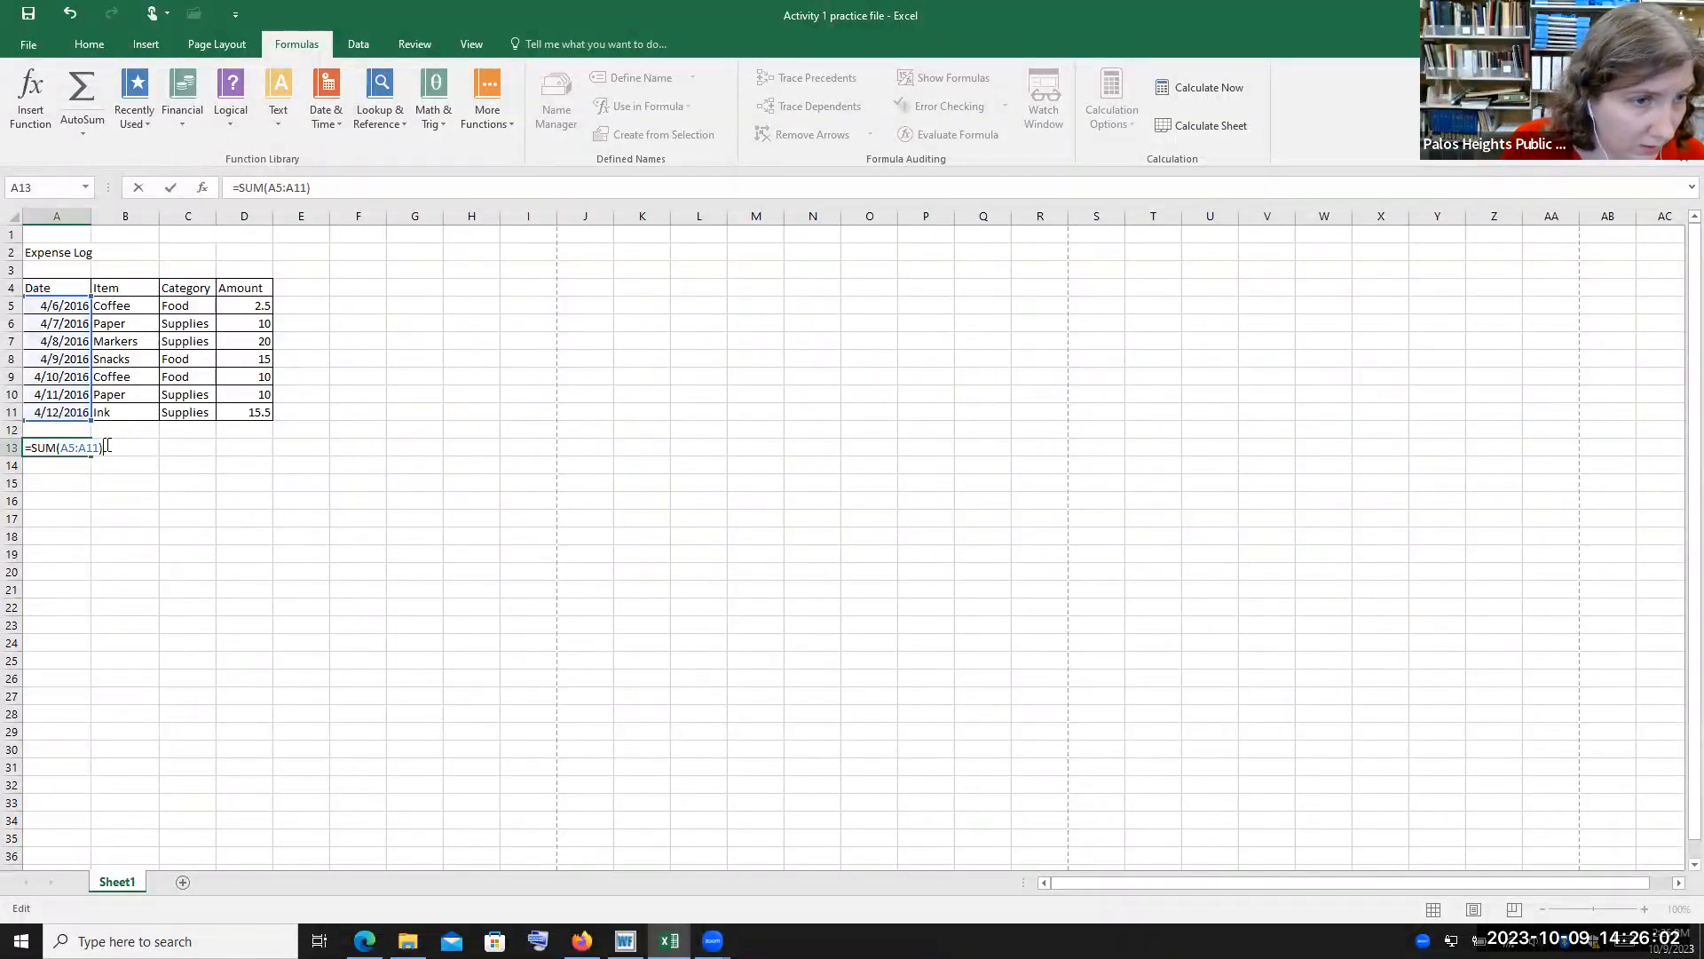
{"action": "key", "text": "Return"}
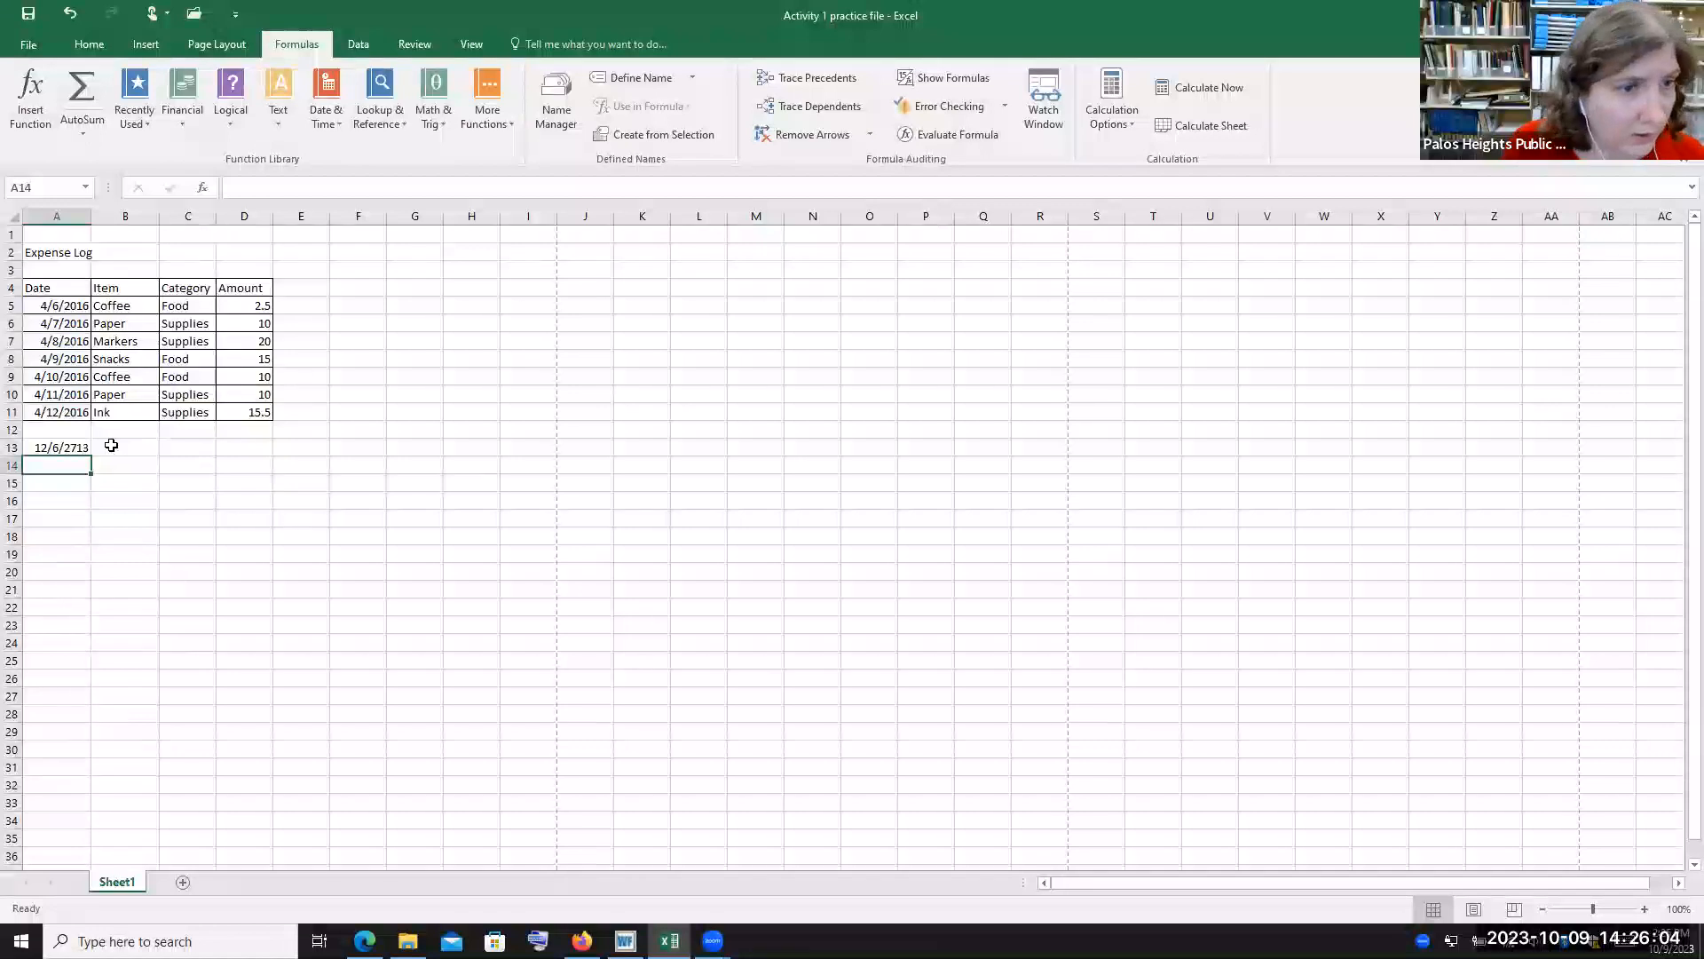
{"action": "left_click", "coordinate": [73, 448]}
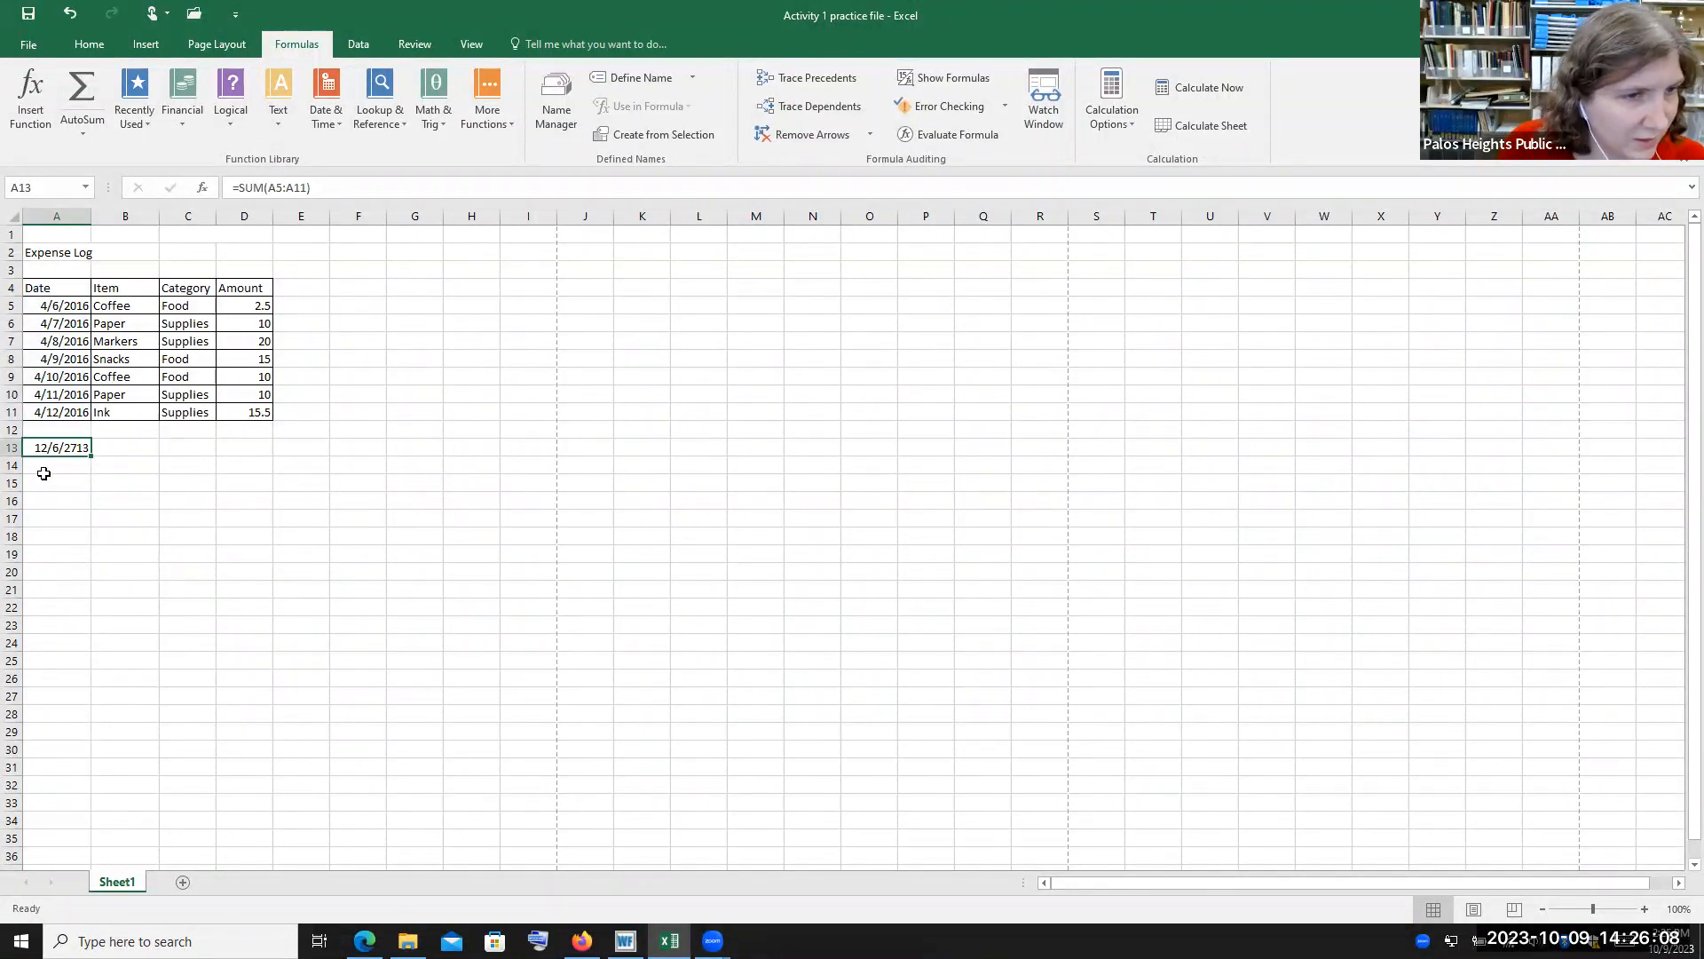
{"action": "left_click", "coordinate": [153, 44]}
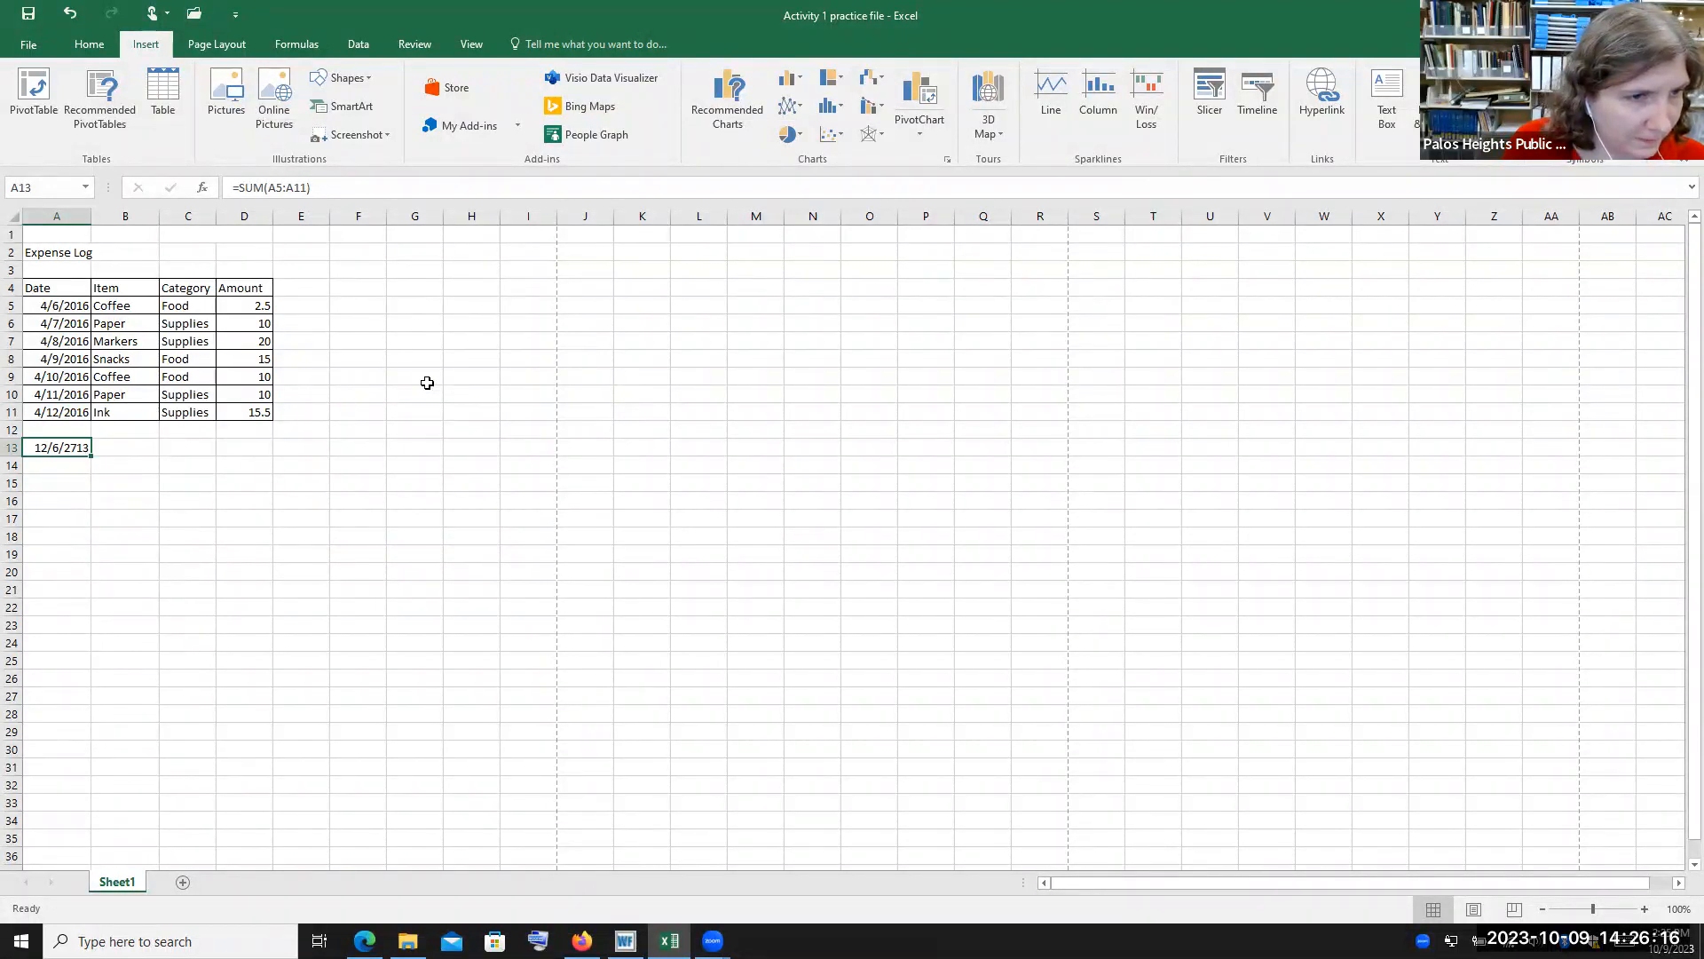
{"action": "left_click", "coordinate": [269, 445]}
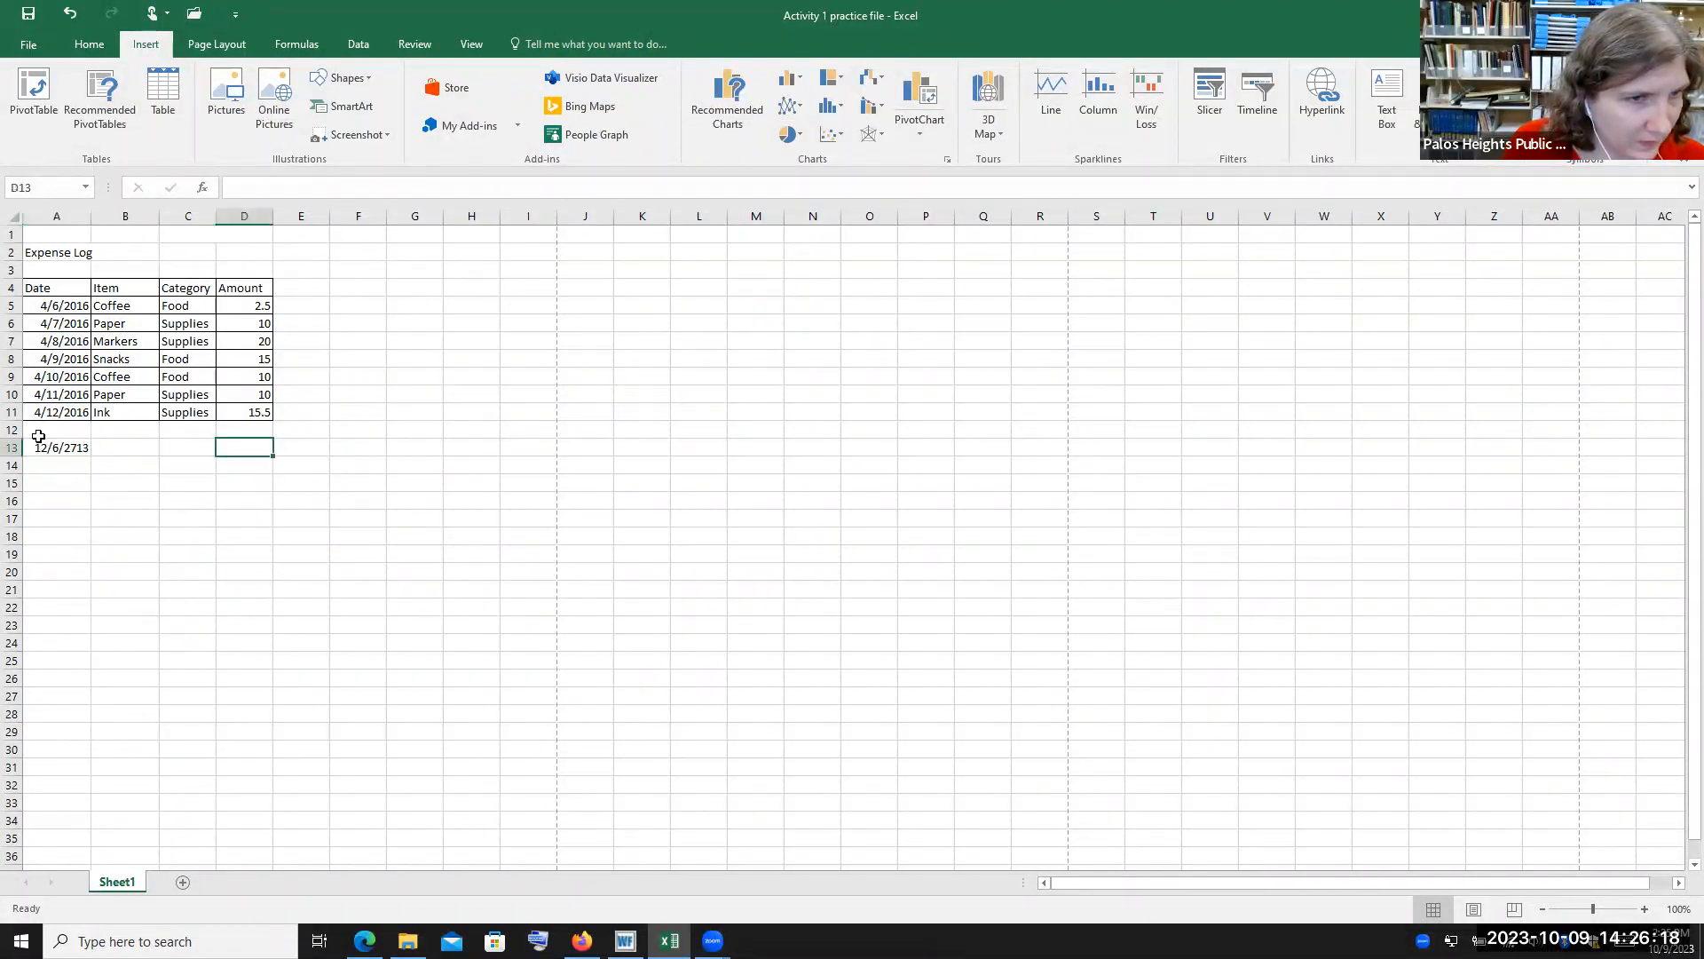
{"action": "left_click", "coordinate": [66, 451]}
{"action": "left_click", "coordinate": [296, 44]}
Open cell A13's SUM formula in the Function Arguments dialog and cancel without changes
{"action": "double_click", "coordinate": [70, 448]}
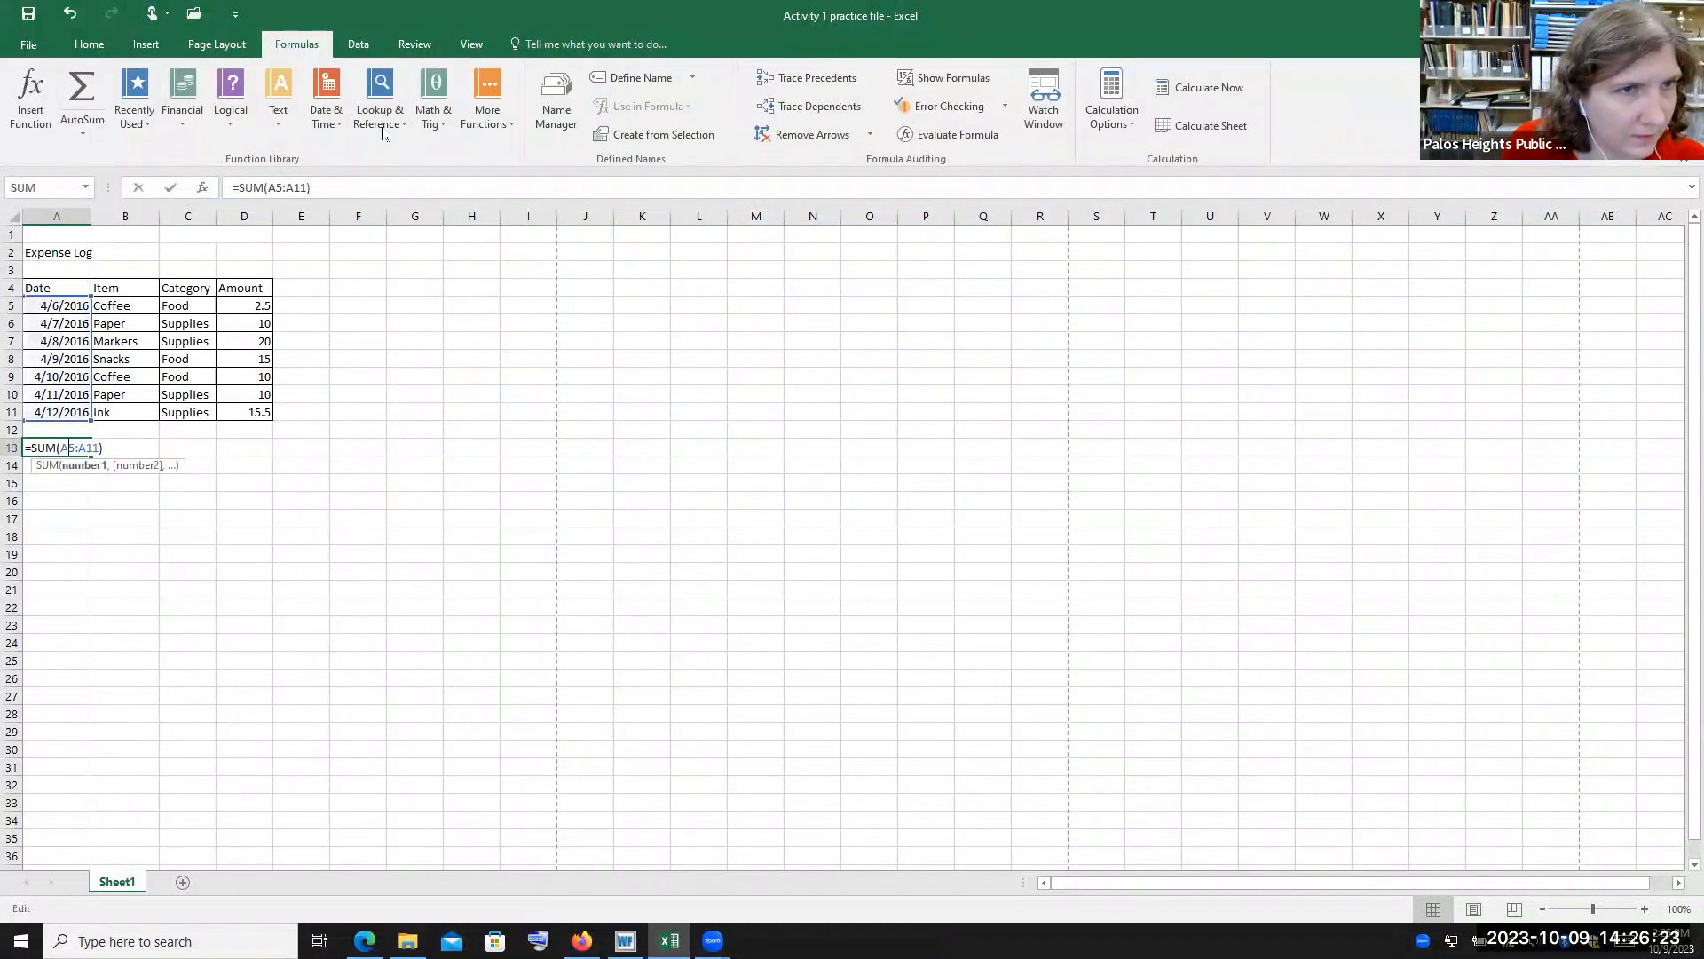
{"action": "left_click", "coordinate": [267, 188]}
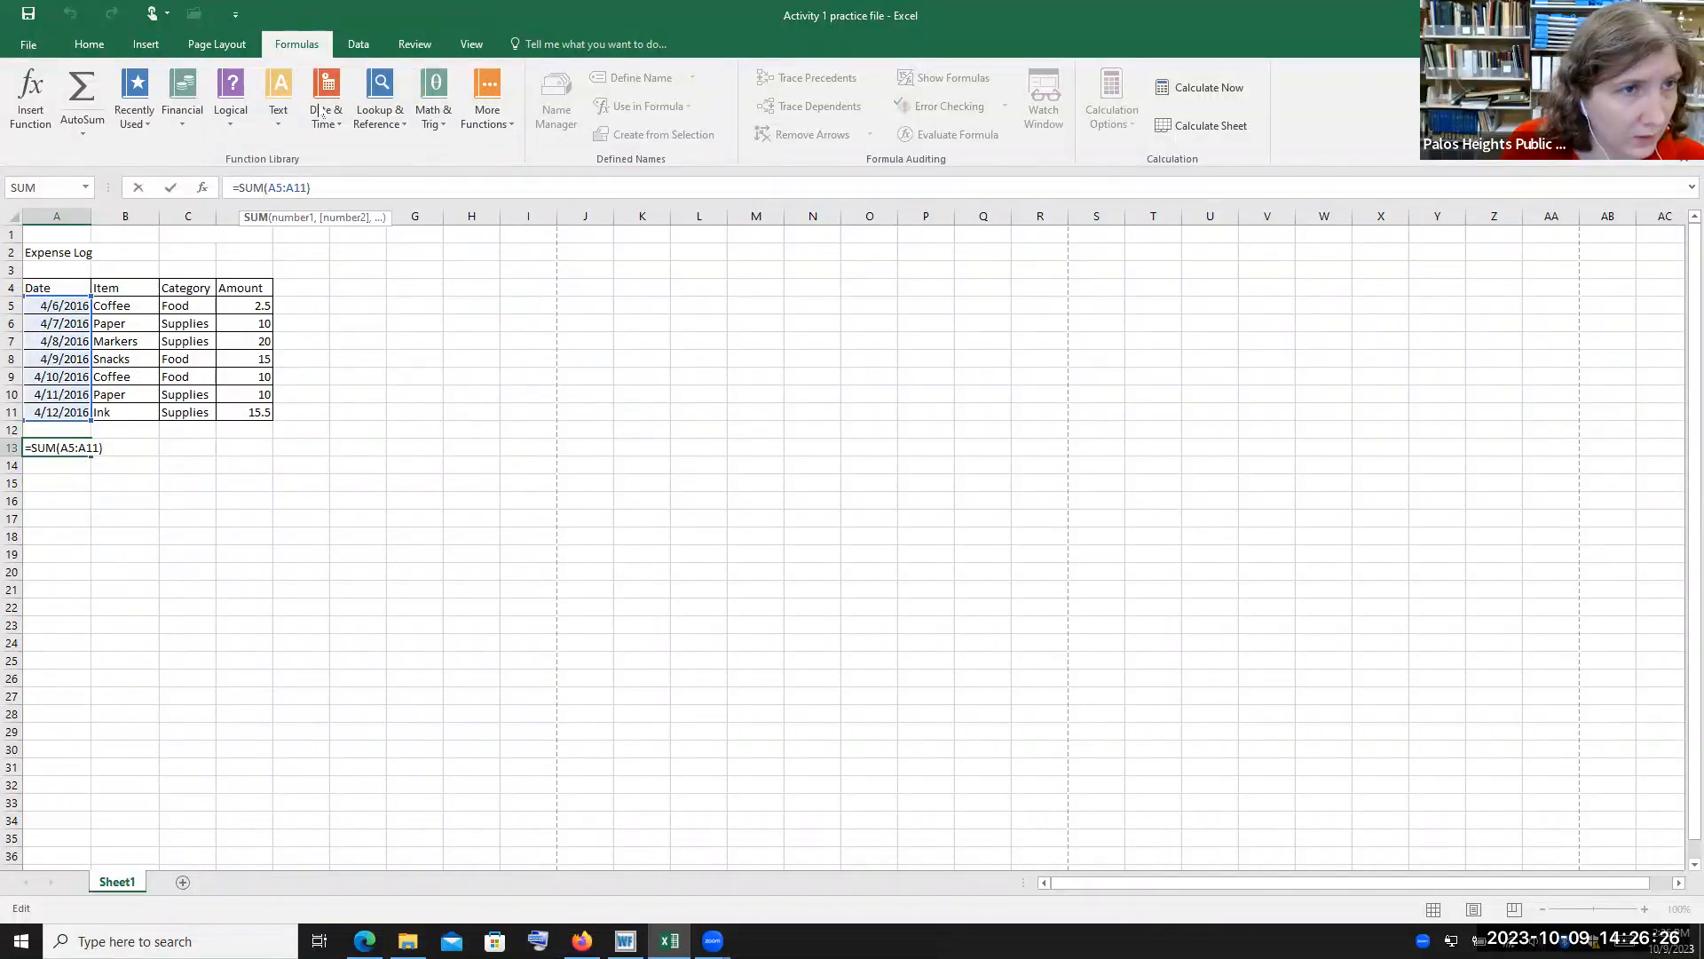
{"action": "left_click", "coordinate": [30, 93]}
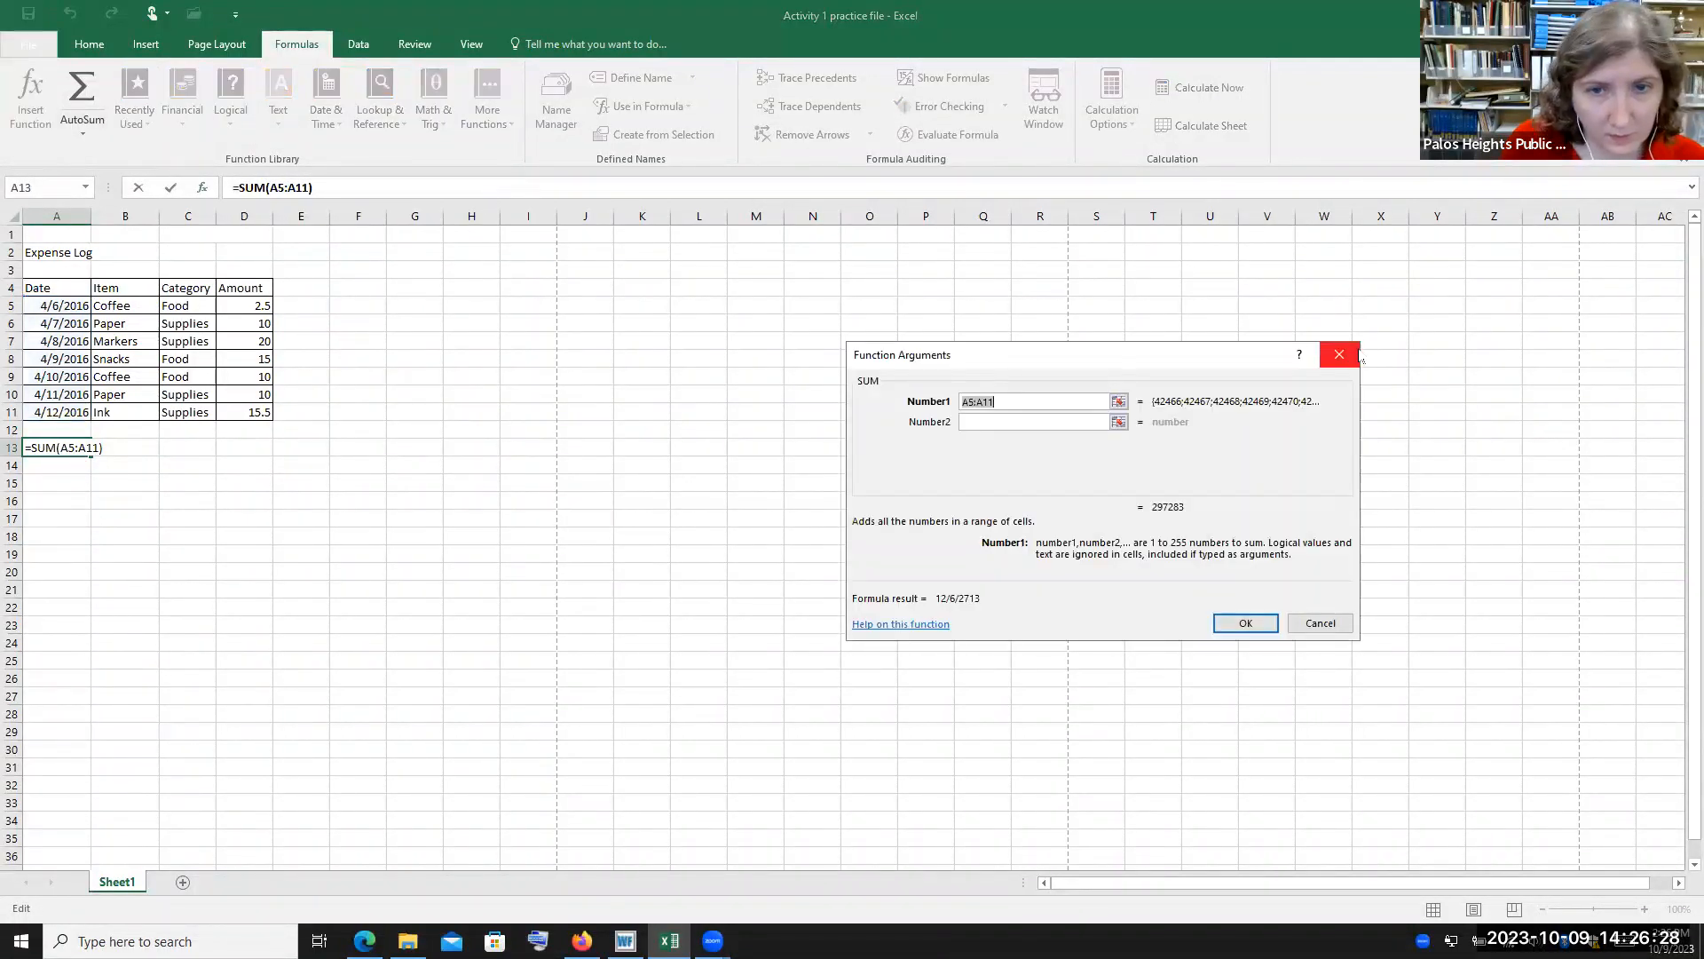
{"action": "left_click", "coordinate": [1319, 624]}
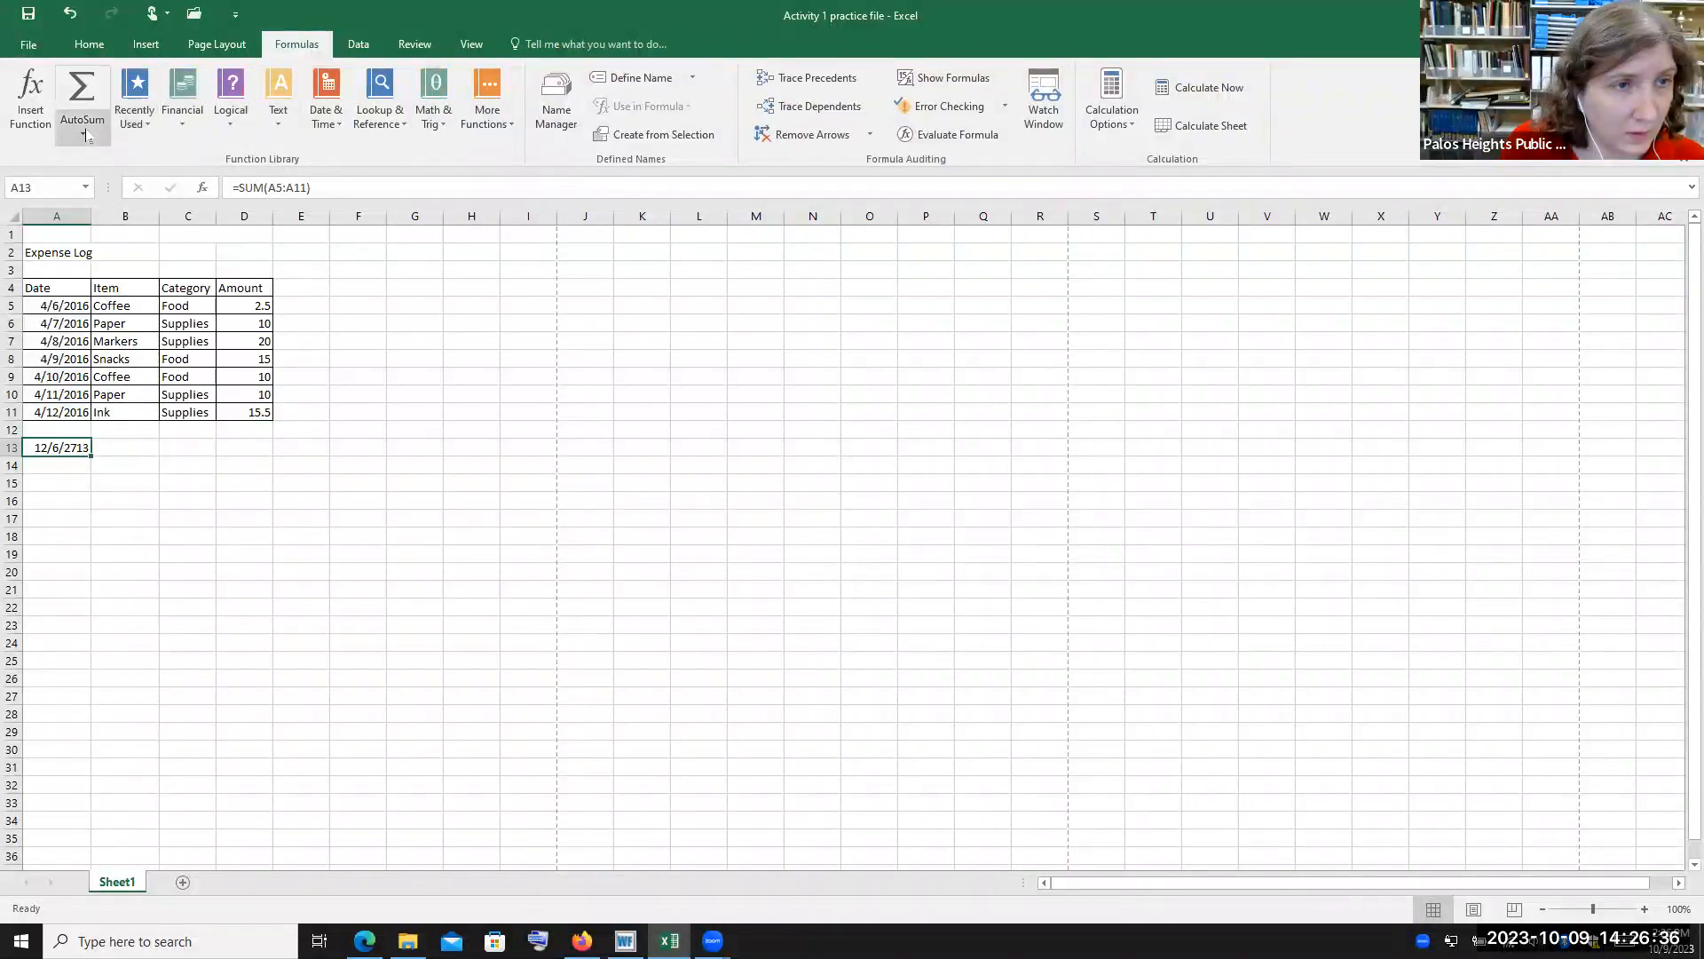
Reopen the SUM arguments through AutoSum's More Functions option, close with OK, and glance at the More Functions categories
{"action": "left_click", "coordinate": [109, 135]}
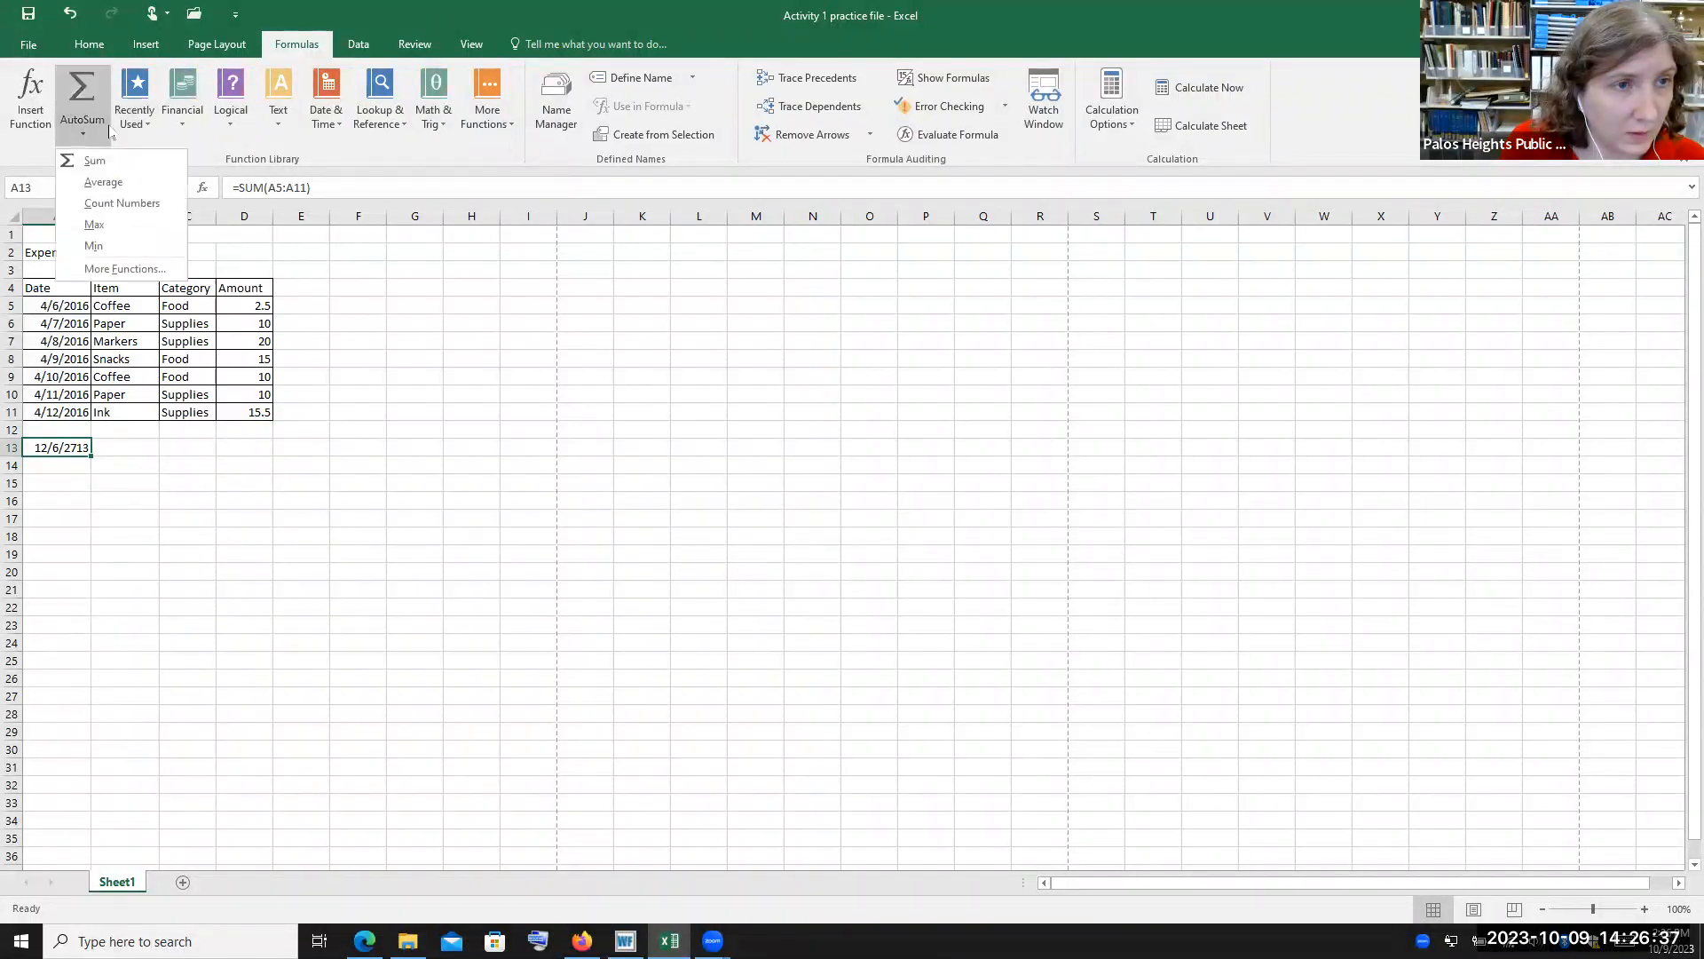
{"action": "left_click", "coordinate": [124, 269]}
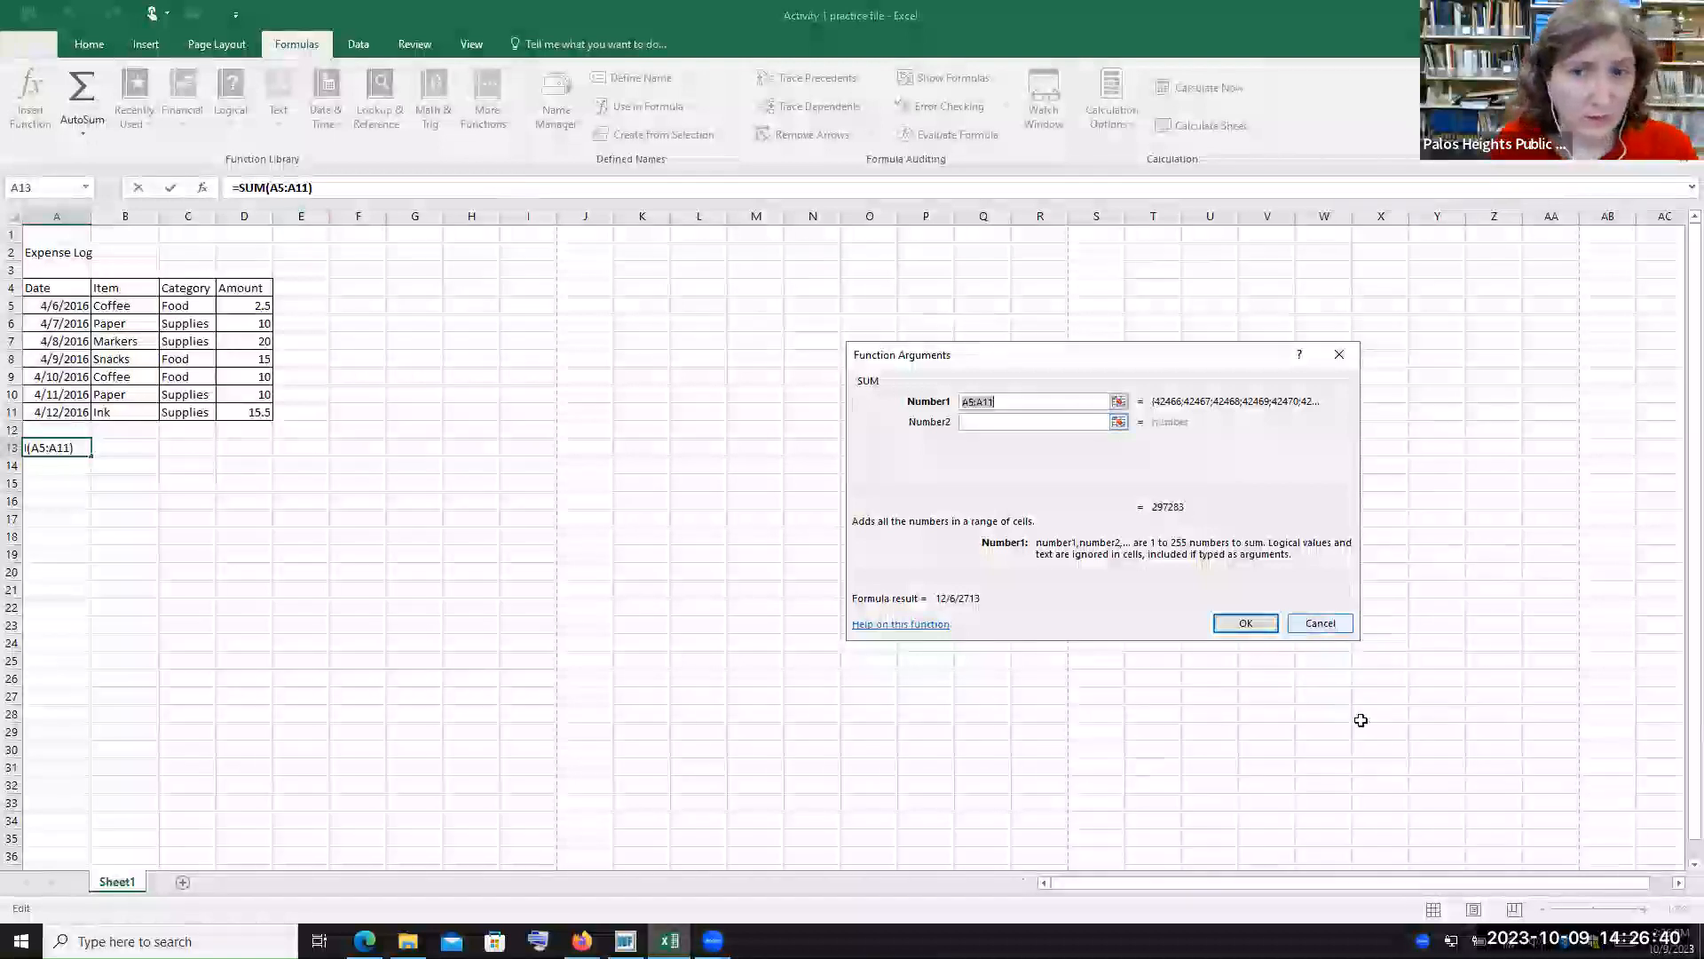
{"action": "left_click", "coordinate": [1261, 623]}
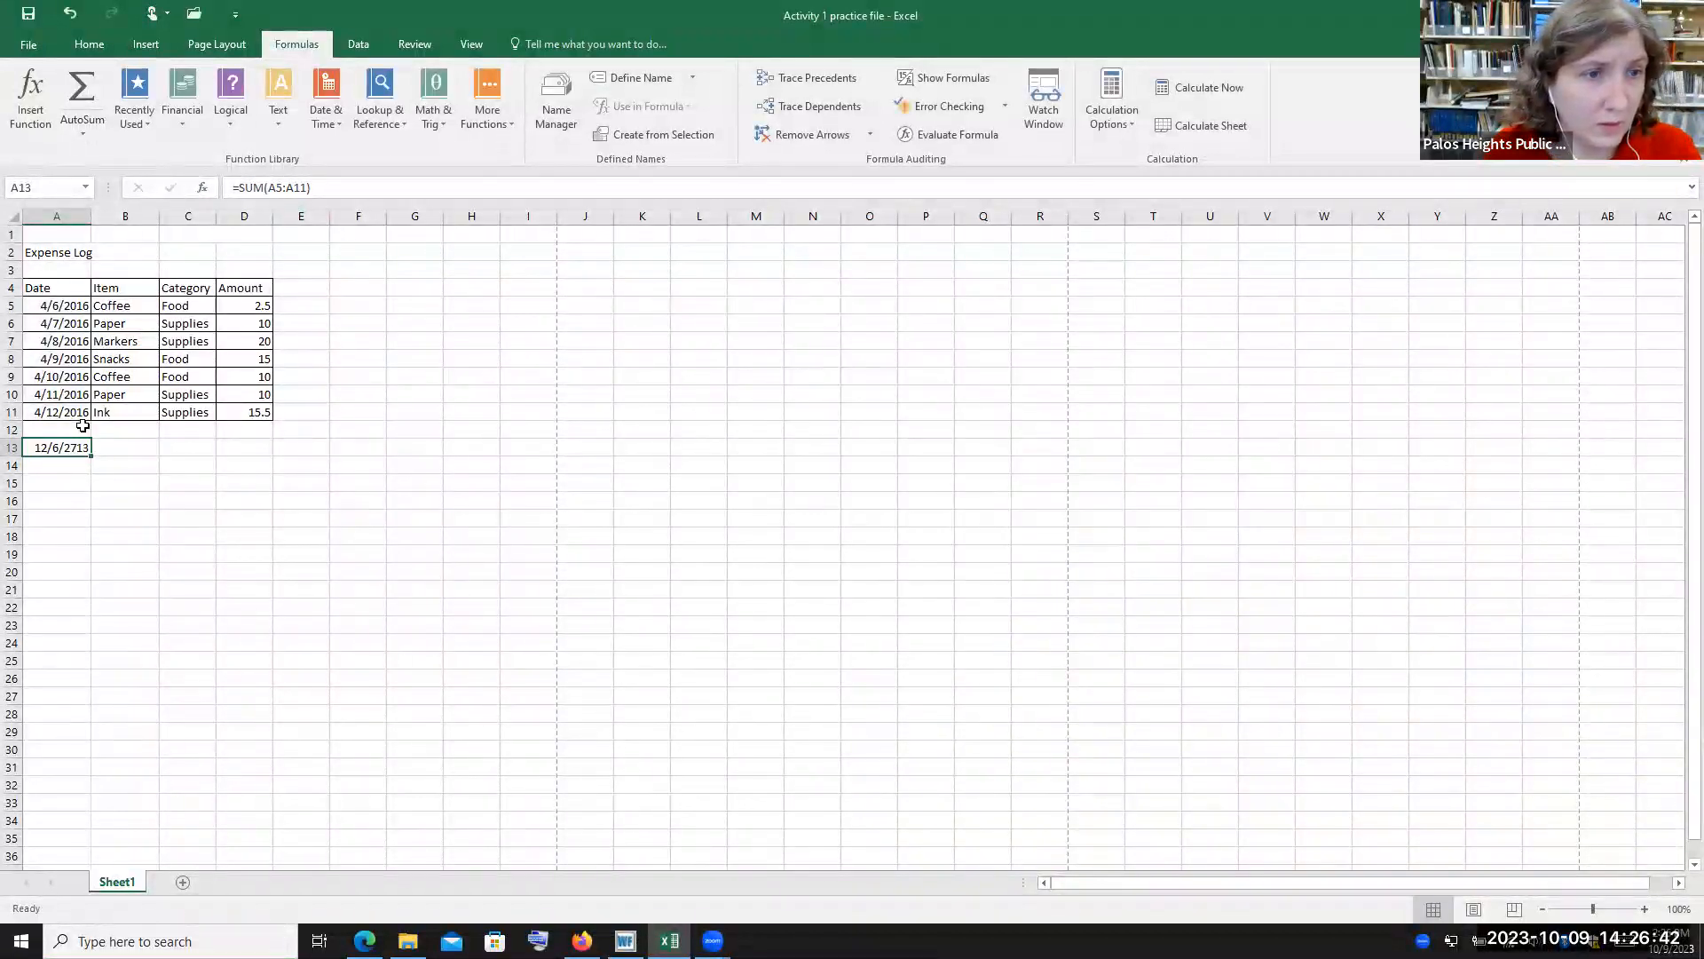
{"action": "left_click", "coordinate": [499, 124]}
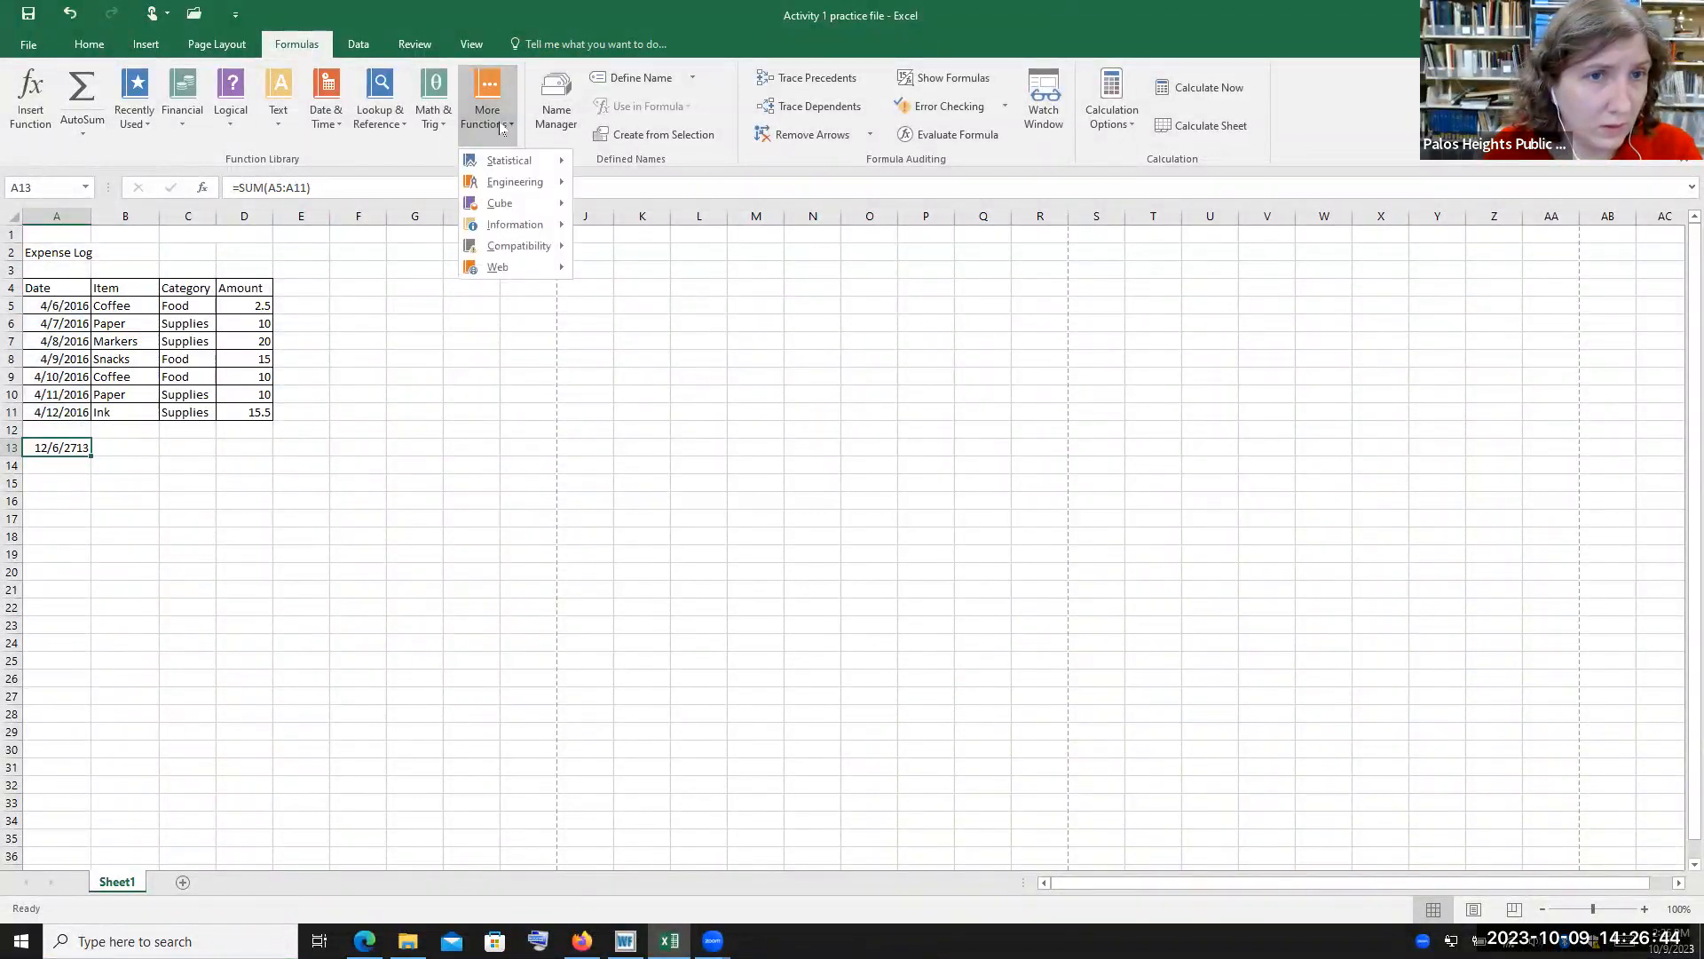
{"action": "left_click", "coordinate": [69, 446]}
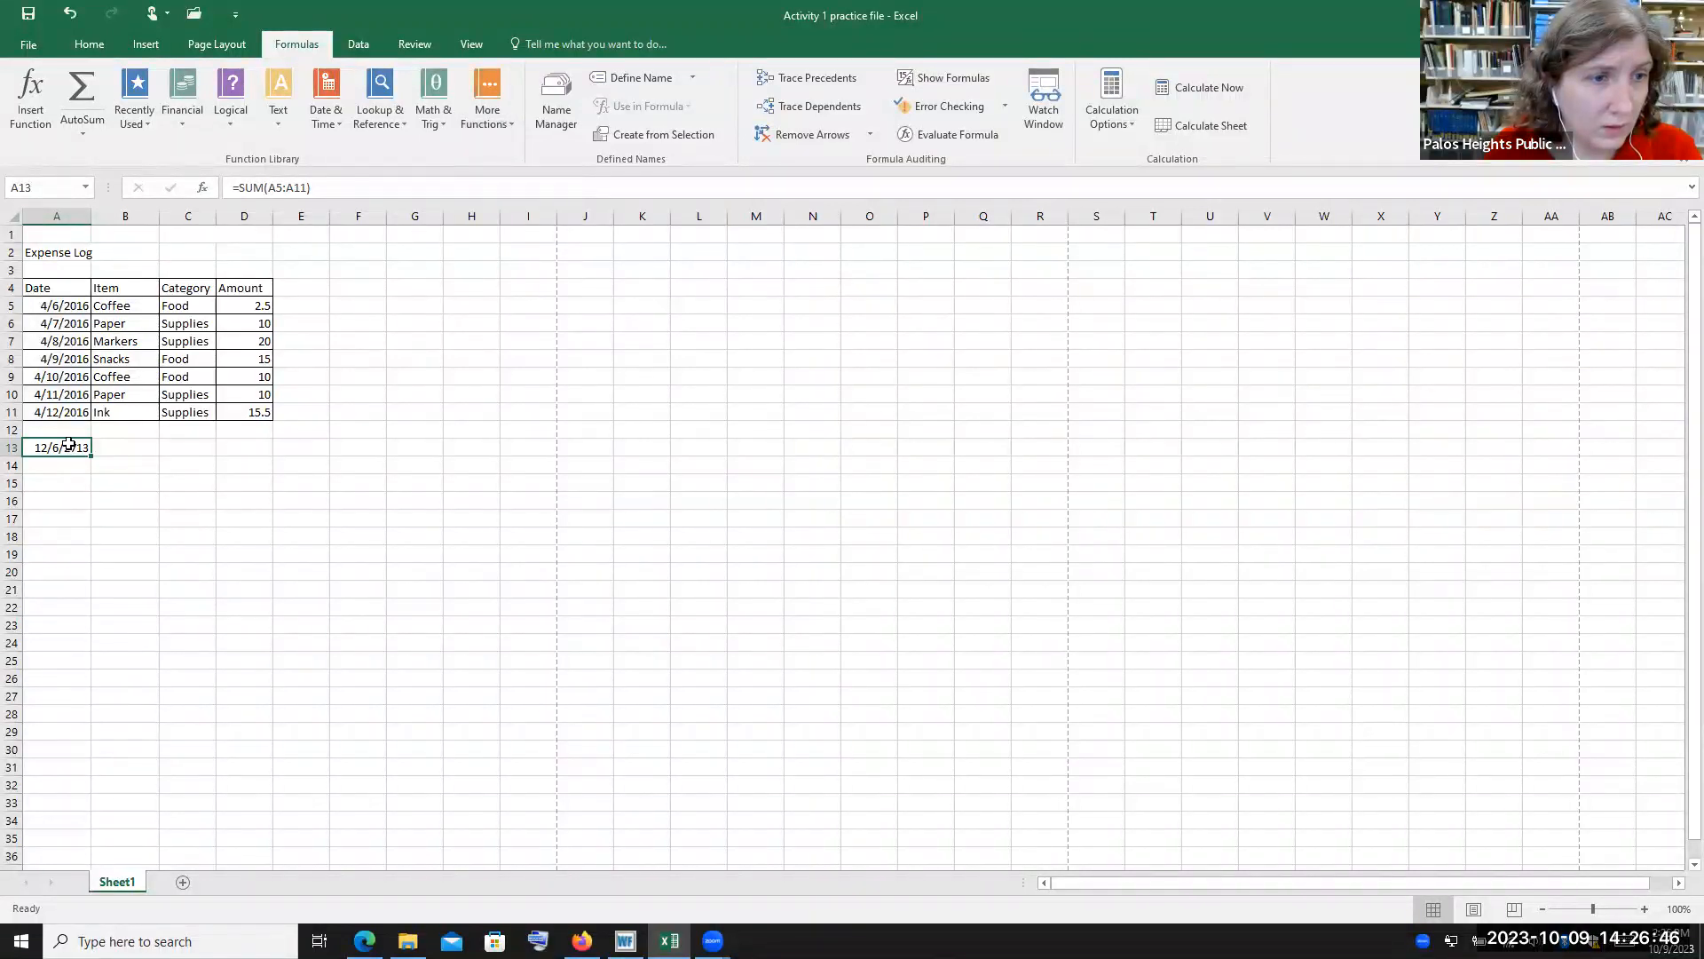
Clear the SUM formula from cell A13 and move to cell A14
{"action": "double_click", "coordinate": [69, 447]}
{"action": "left_click", "coordinate": [319, 184]}
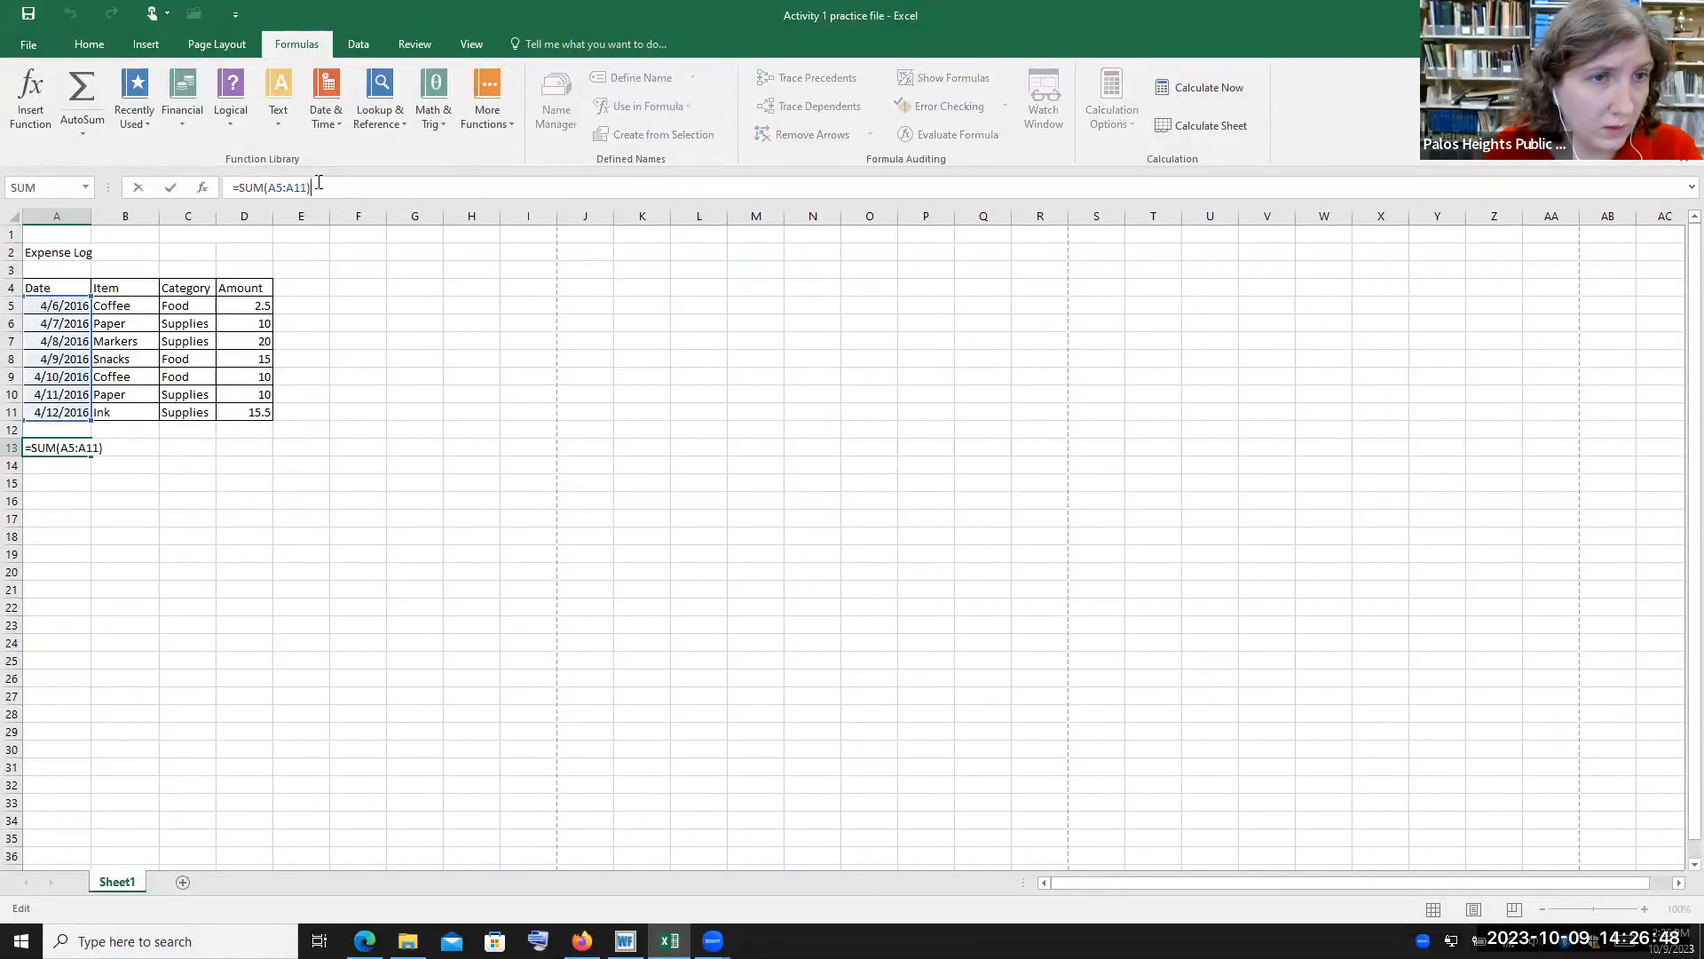
{"action": "key", "text": "BackSpace"}
{"action": "key", "text": "BackSpace"}
{"action": "key", "text": "BackSpace"}
{"action": "key", "text": "BackSpace"}
{"action": "key", "text": "BackSpace"}
{"action": "key", "text": "BackSpace"}
{"action": "key", "text": "BackSpace"}
{"action": "key", "text": "BackSpace"}
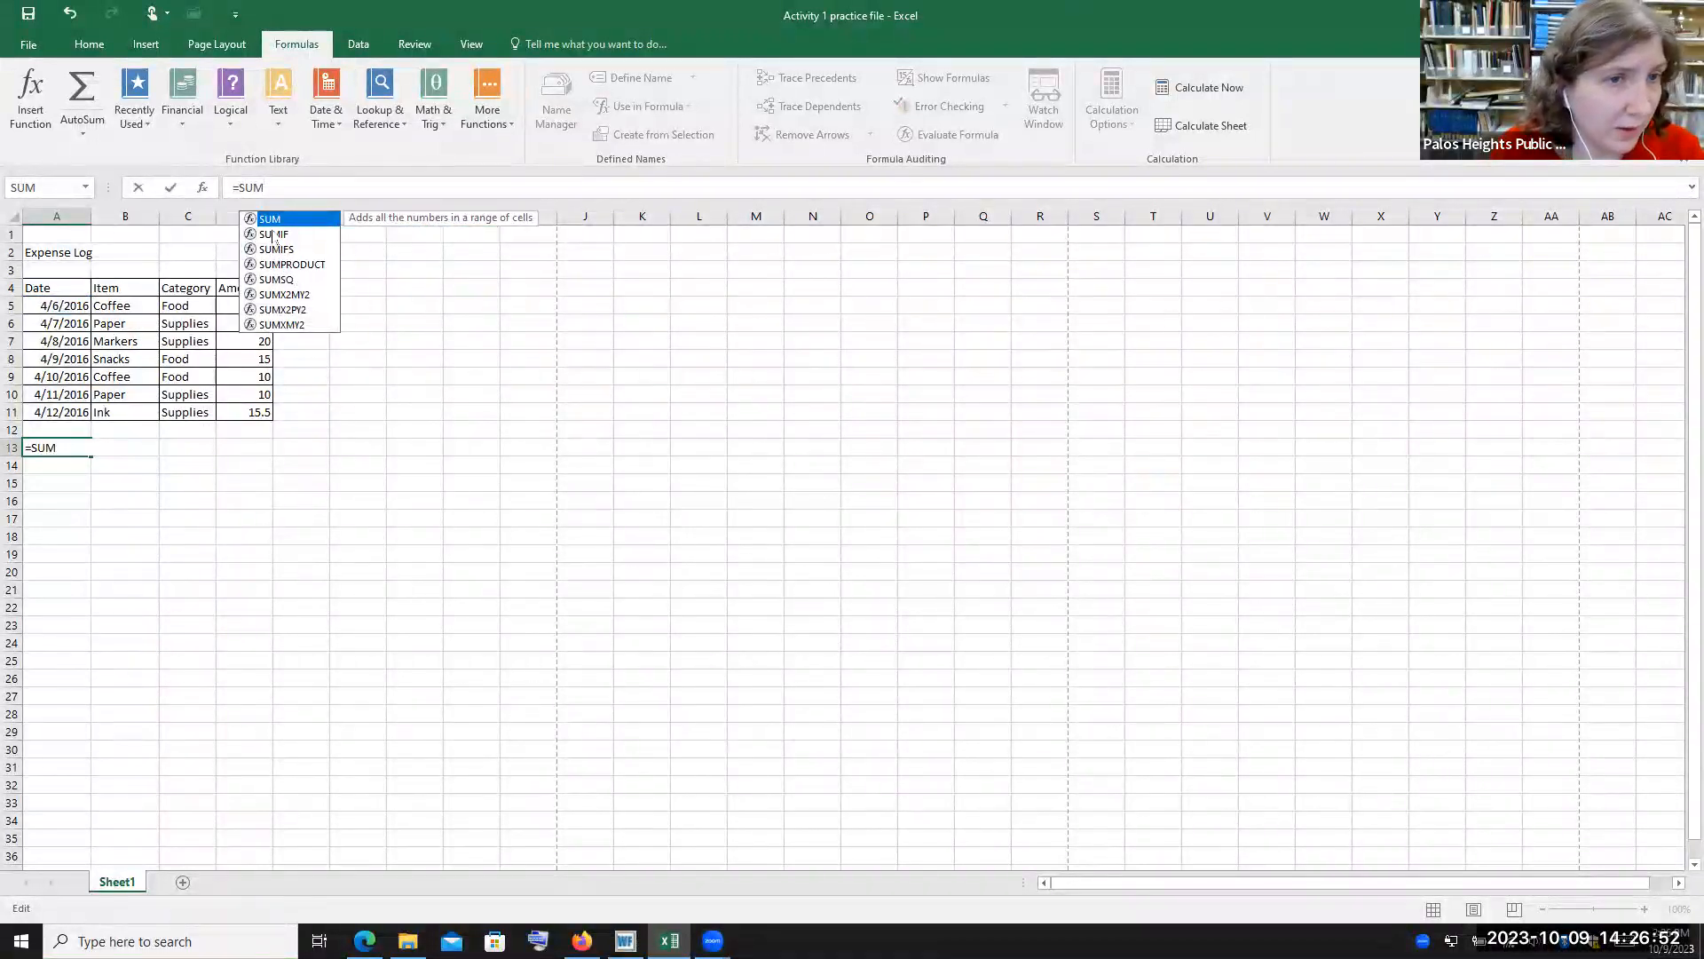
{"action": "left_click", "coordinate": [284, 236]}
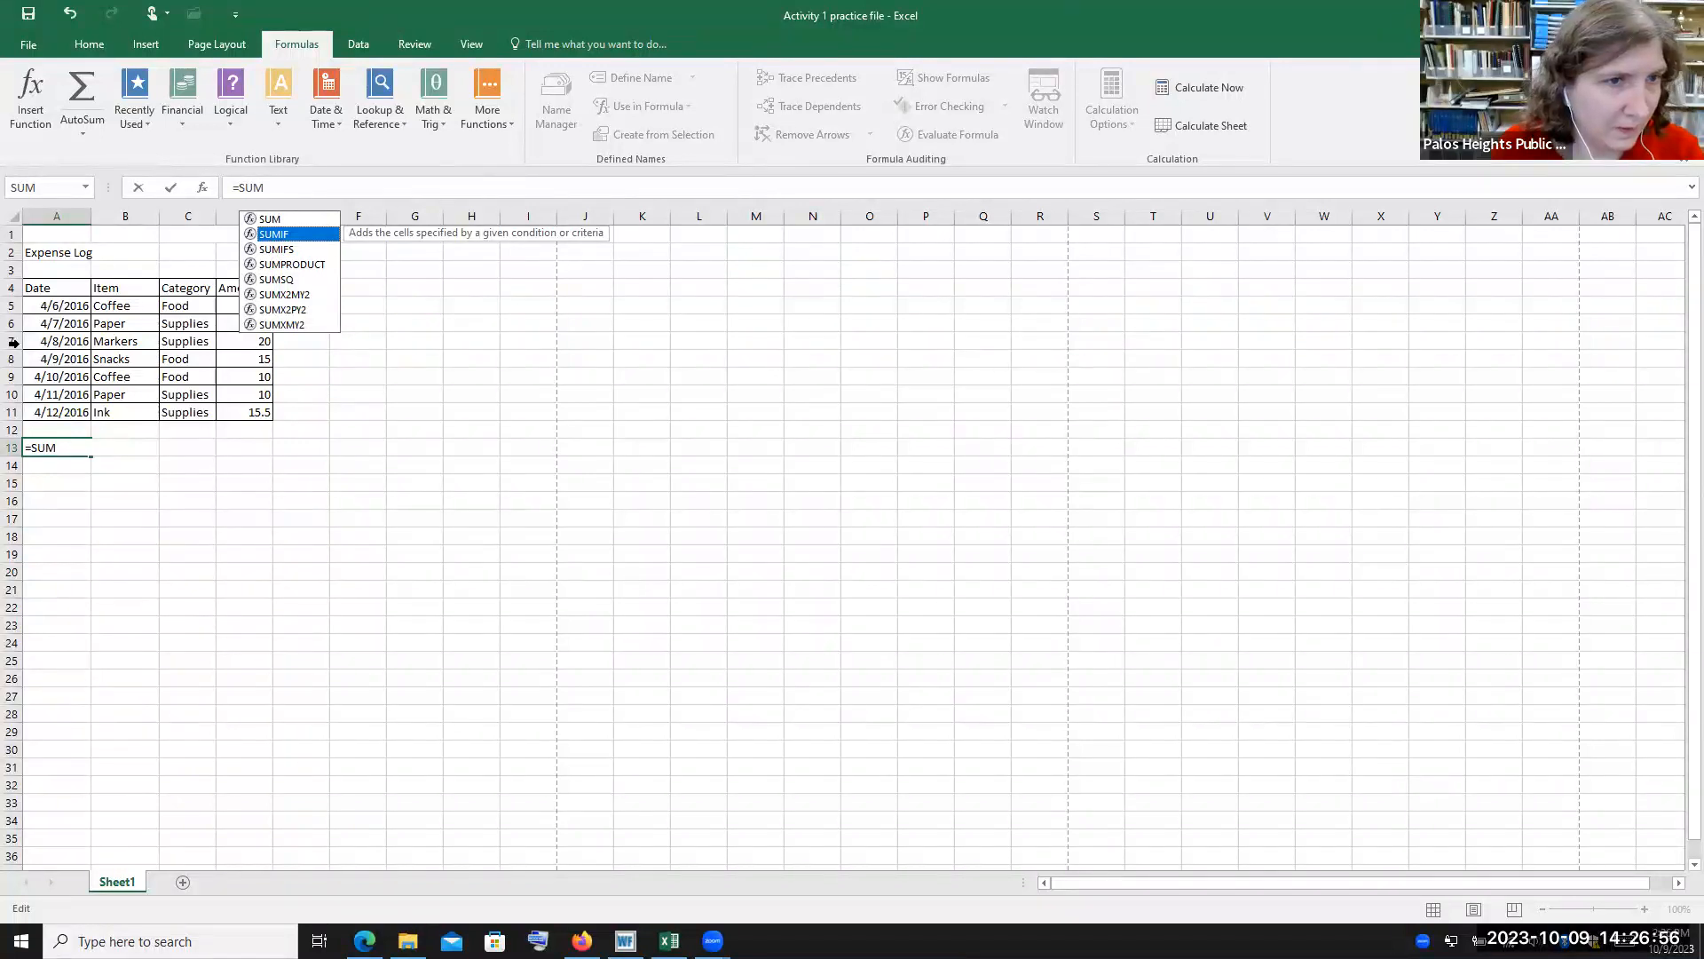
{"action": "left_click", "coordinate": [74, 446]}
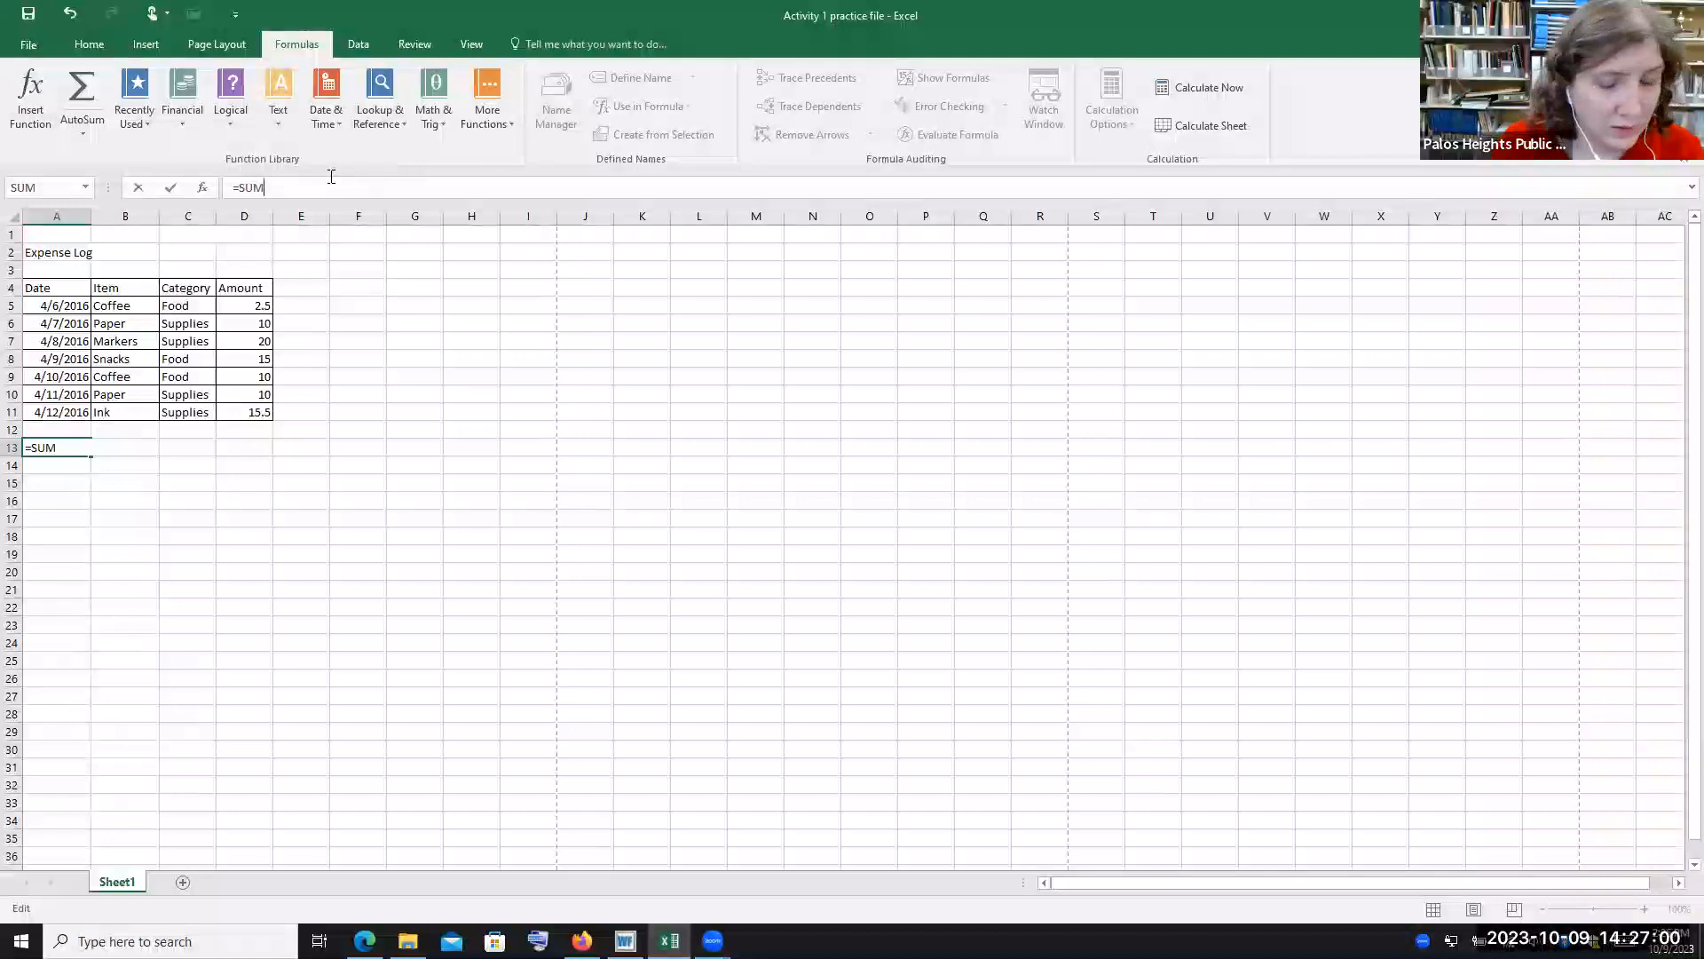
{"action": "key", "text": "BackSpace"}
{"action": "key", "text": "BackSpace"}
{"action": "key", "text": "BackSpace"}
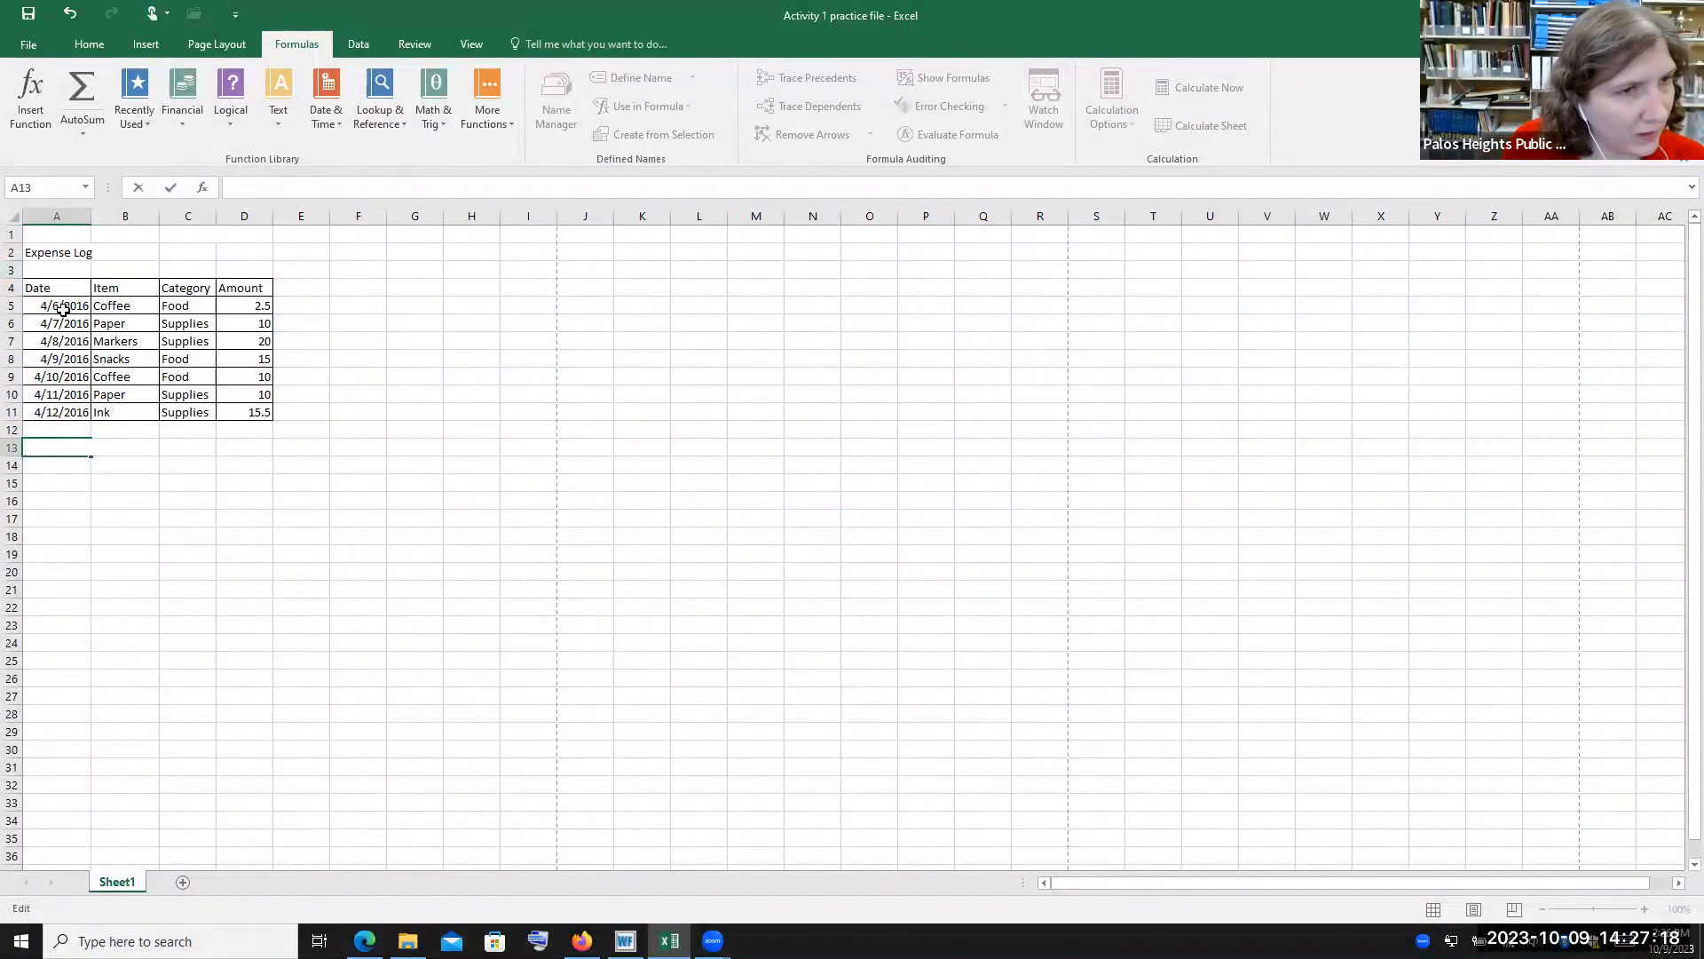
{"action": "left_click", "coordinate": [78, 464]}
Browse the function library lists: Financial, Logical, Text, Date & Time, Lookup & Reference, Math & Trig, More Functions and Recently Used
{"action": "left_click", "coordinate": [280, 188]}
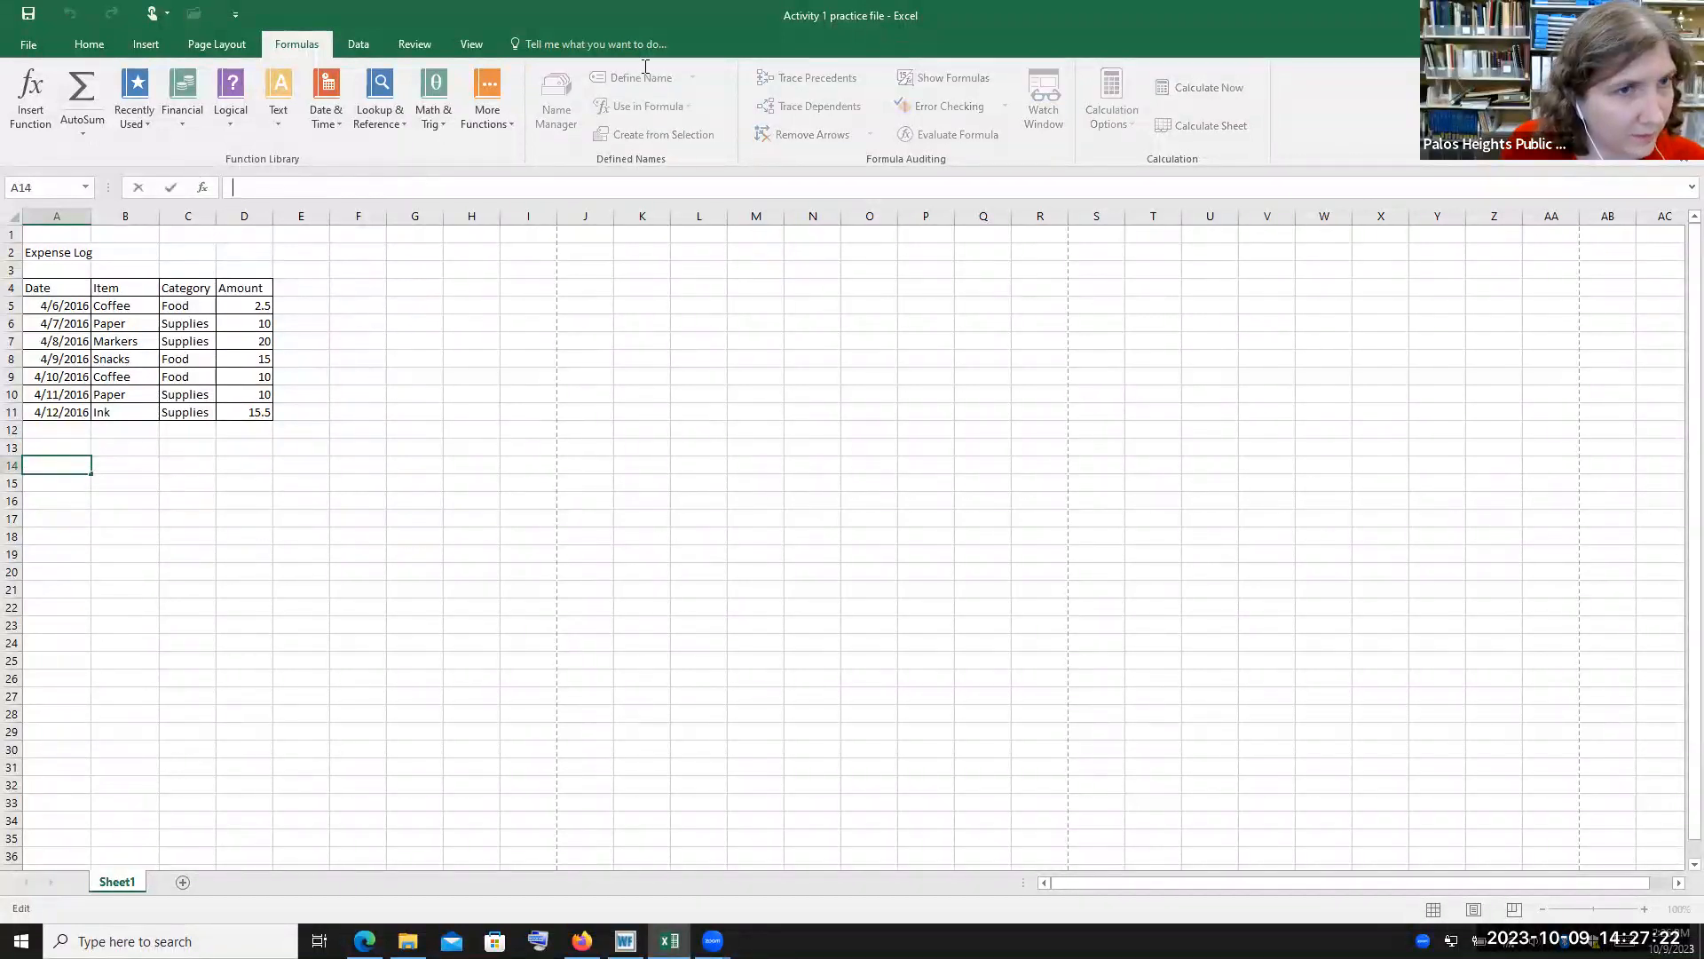
{"action": "left_click", "coordinate": [176, 114]}
{"action": "left_click_drag", "start_coordinate": [295, 206], "coordinate": [303, 497]}
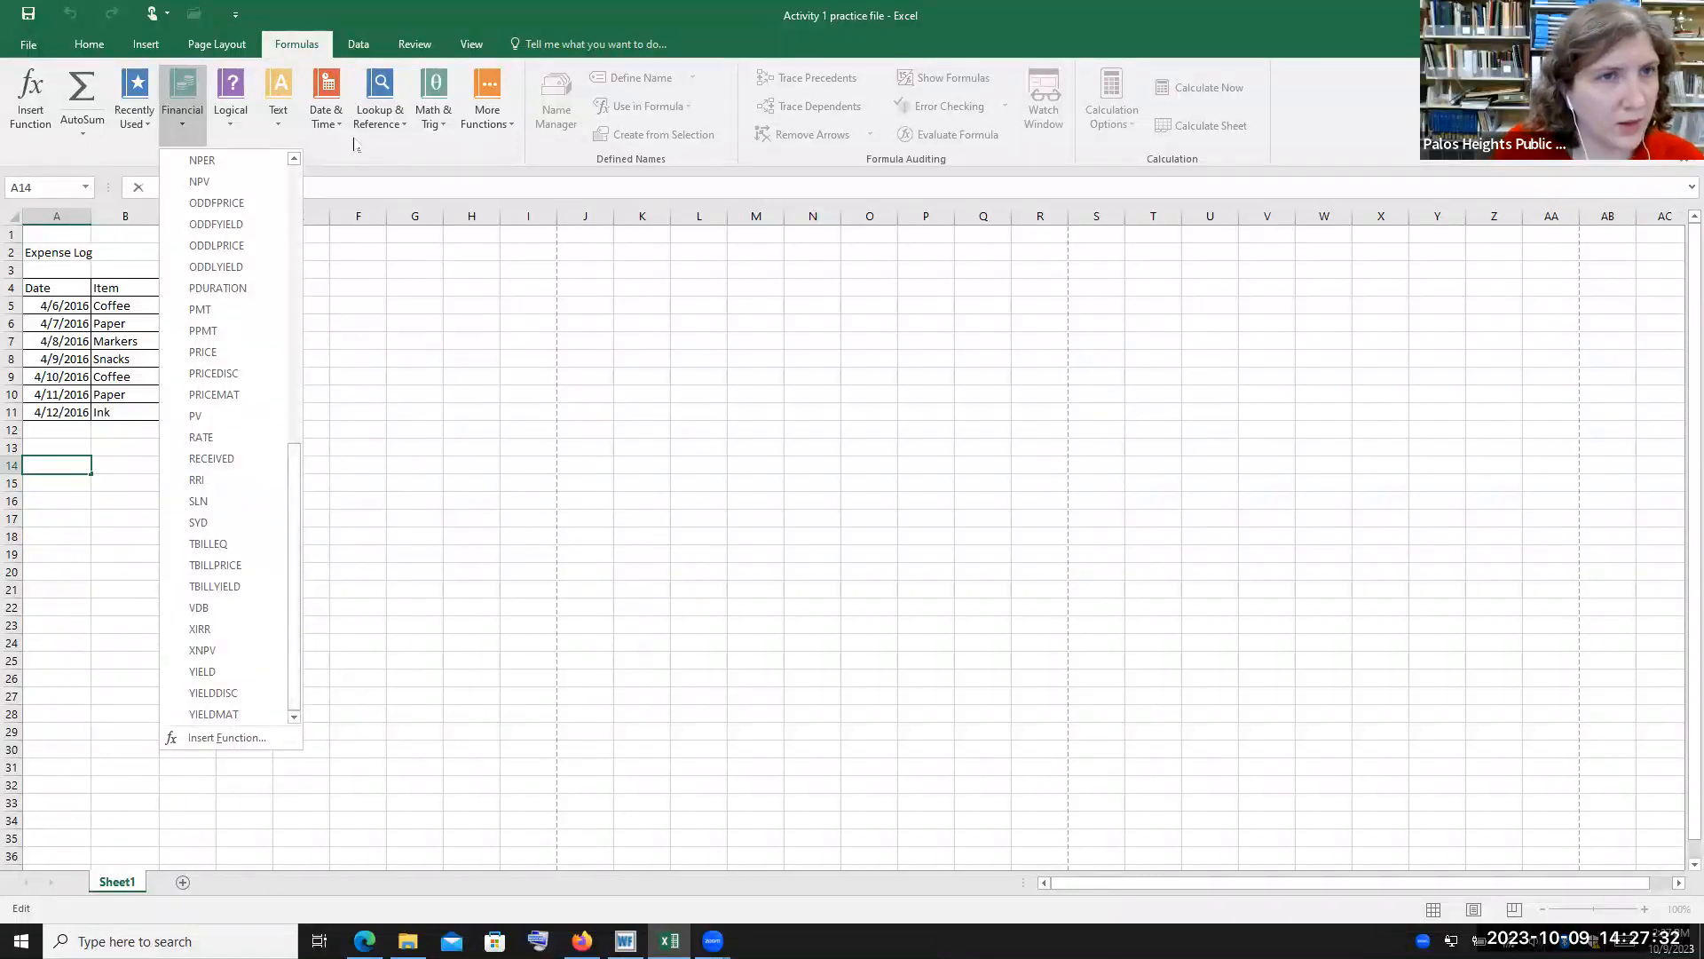
{"action": "left_click_drag", "start_coordinate": [303, 487], "coordinate": [316, 229]}
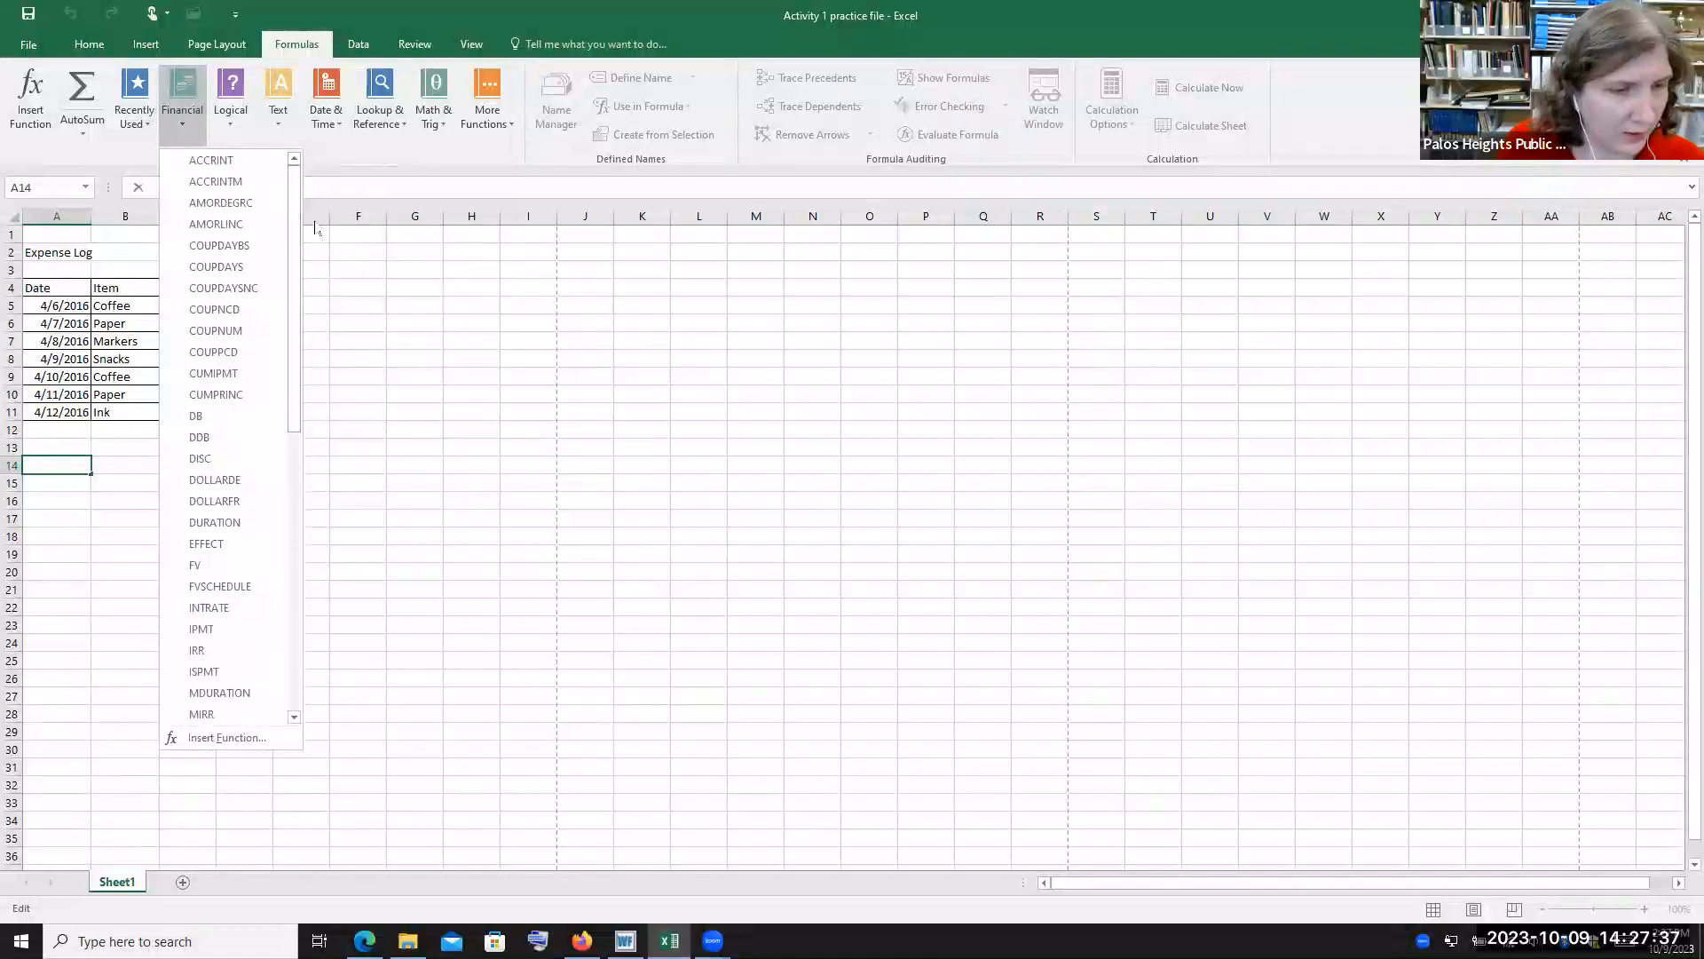
{"action": "left_click", "coordinate": [231, 118]}
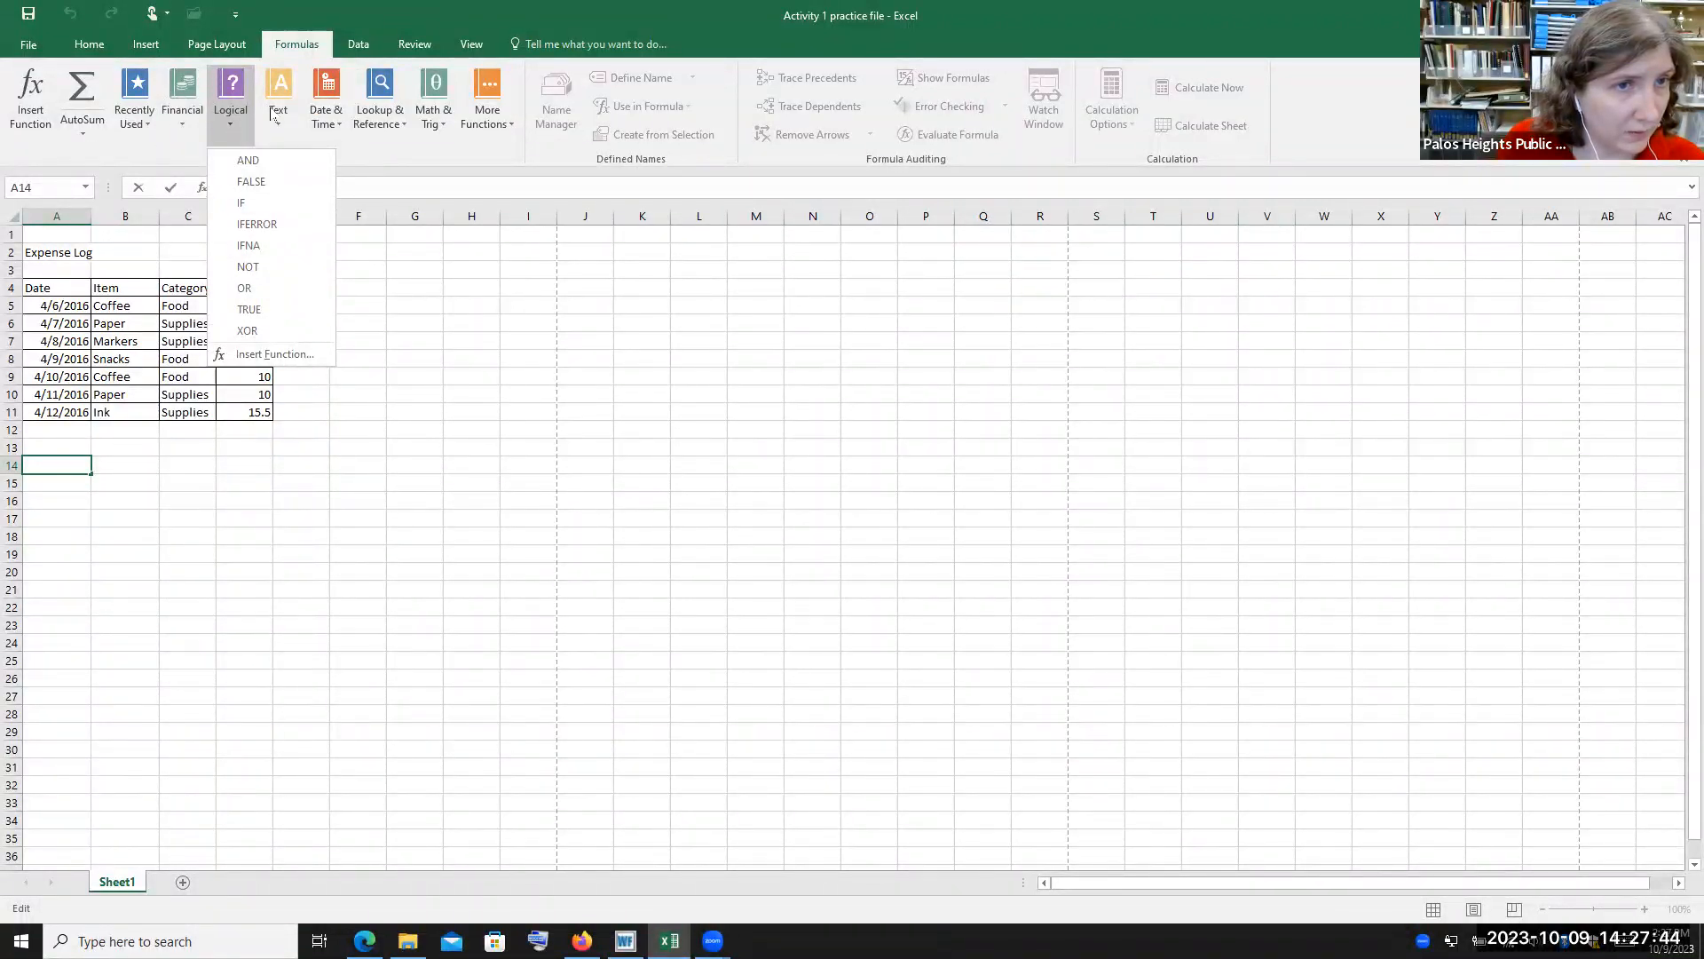
{"action": "left_click", "coordinate": [279, 111]}
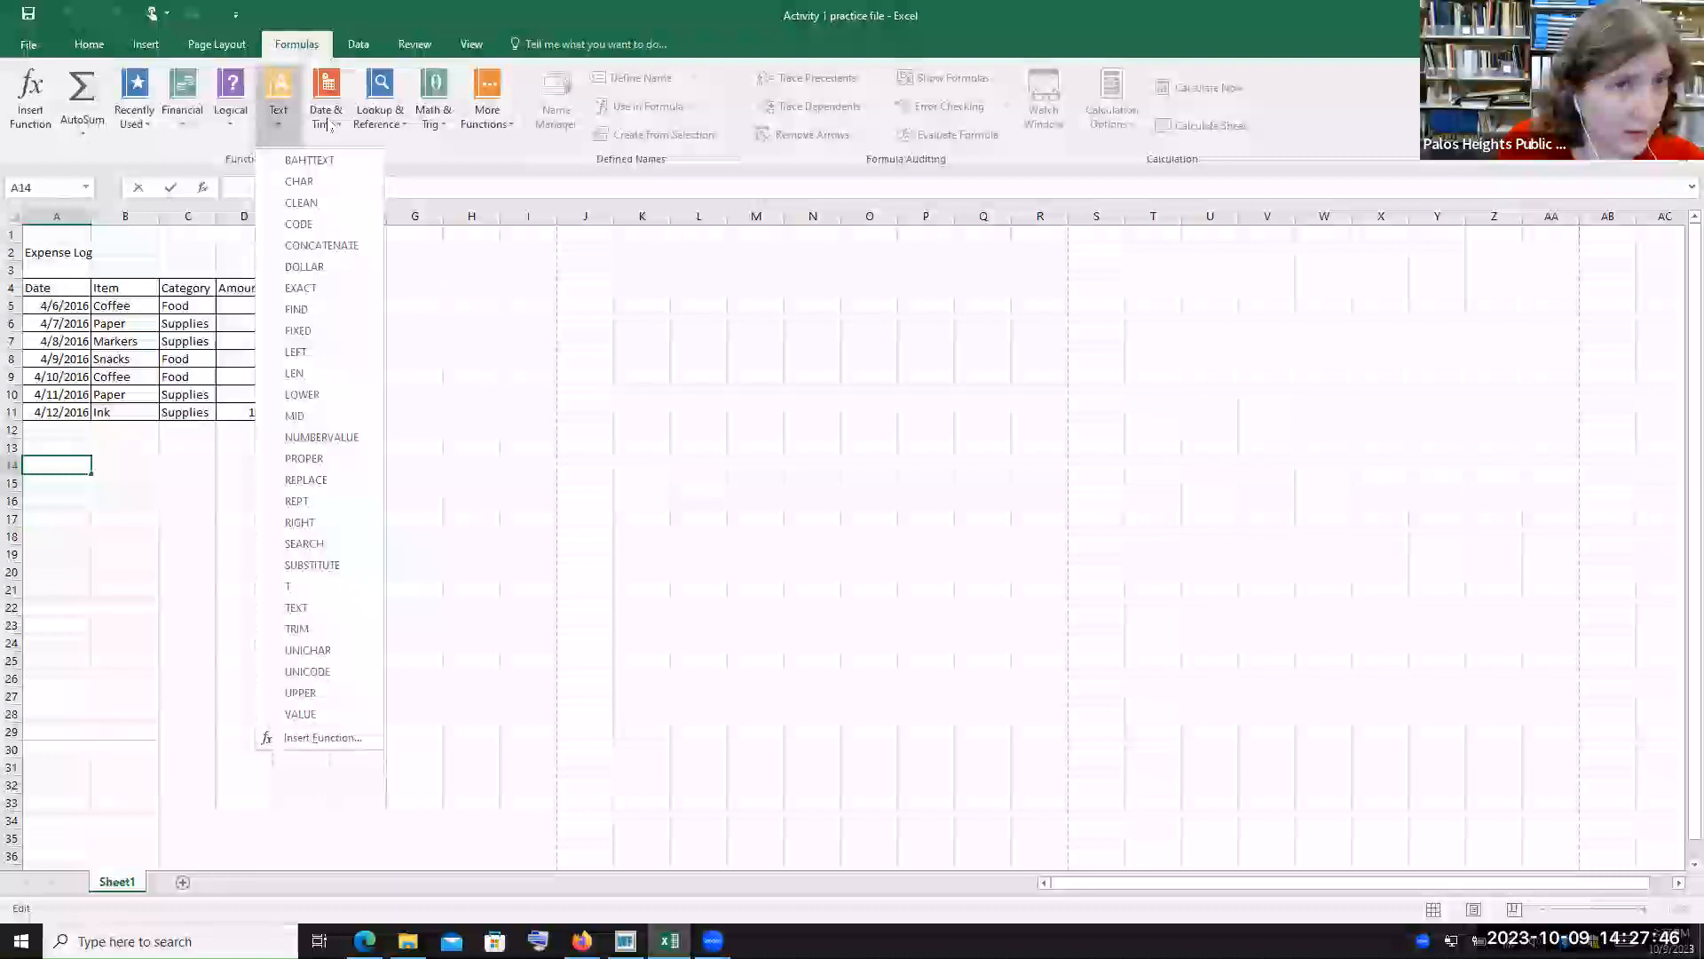
{"action": "left_click", "coordinate": [326, 111]}
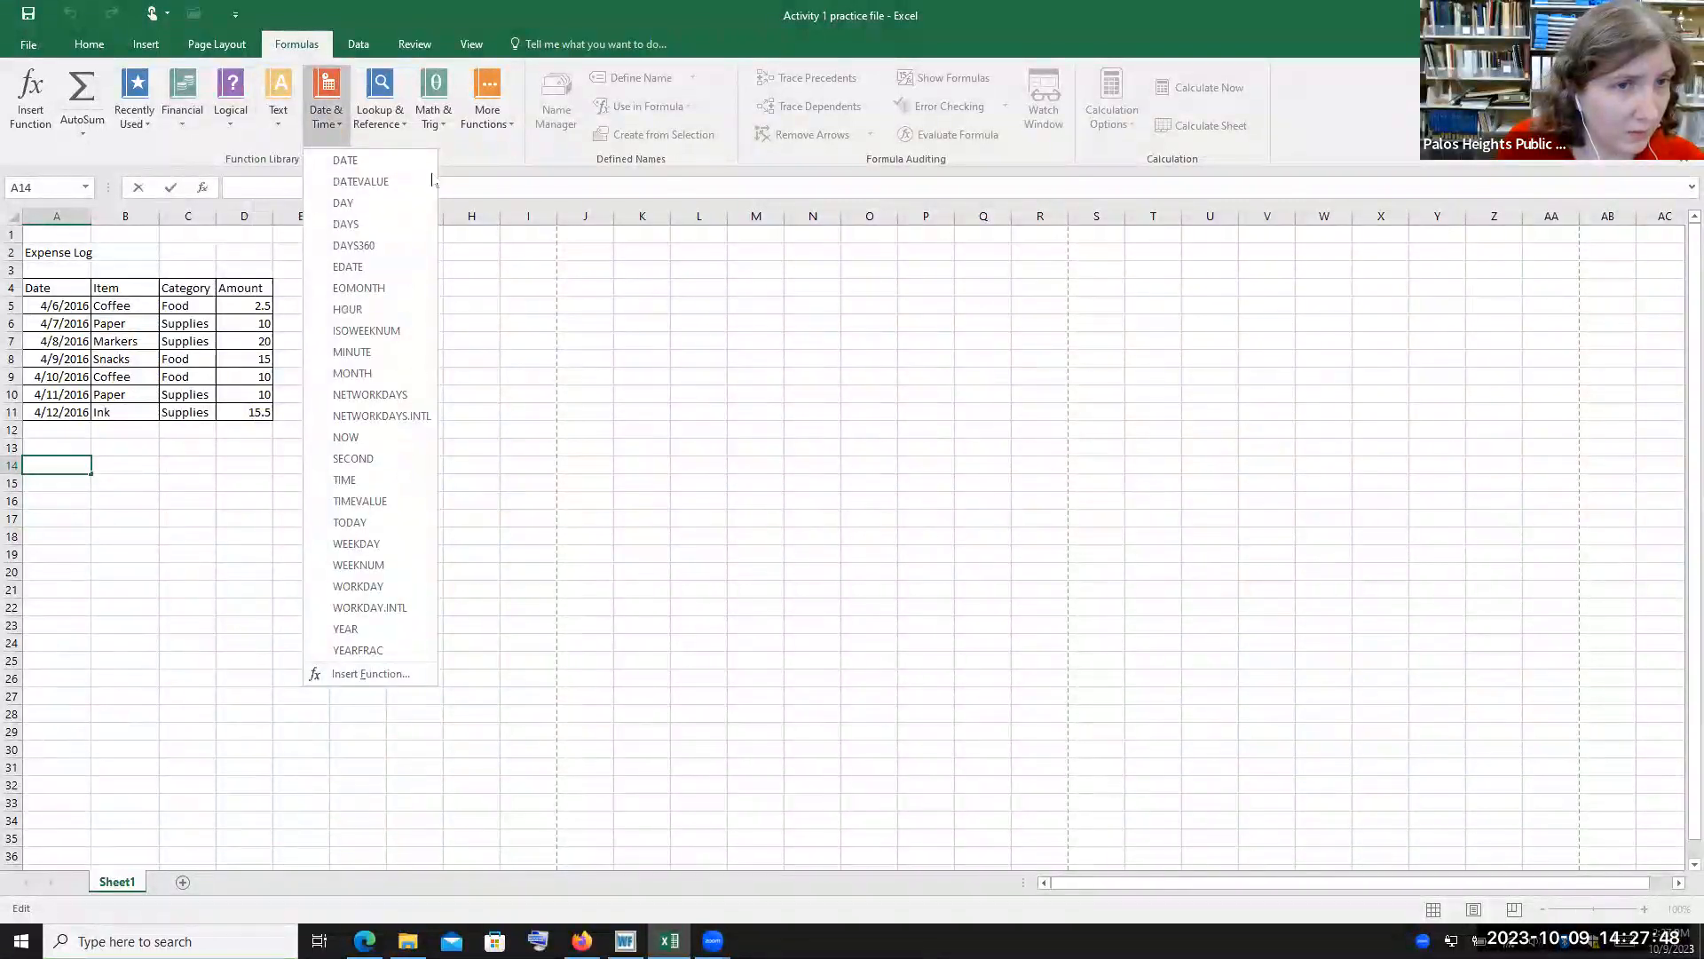
{"action": "left_click", "coordinate": [371, 106]}
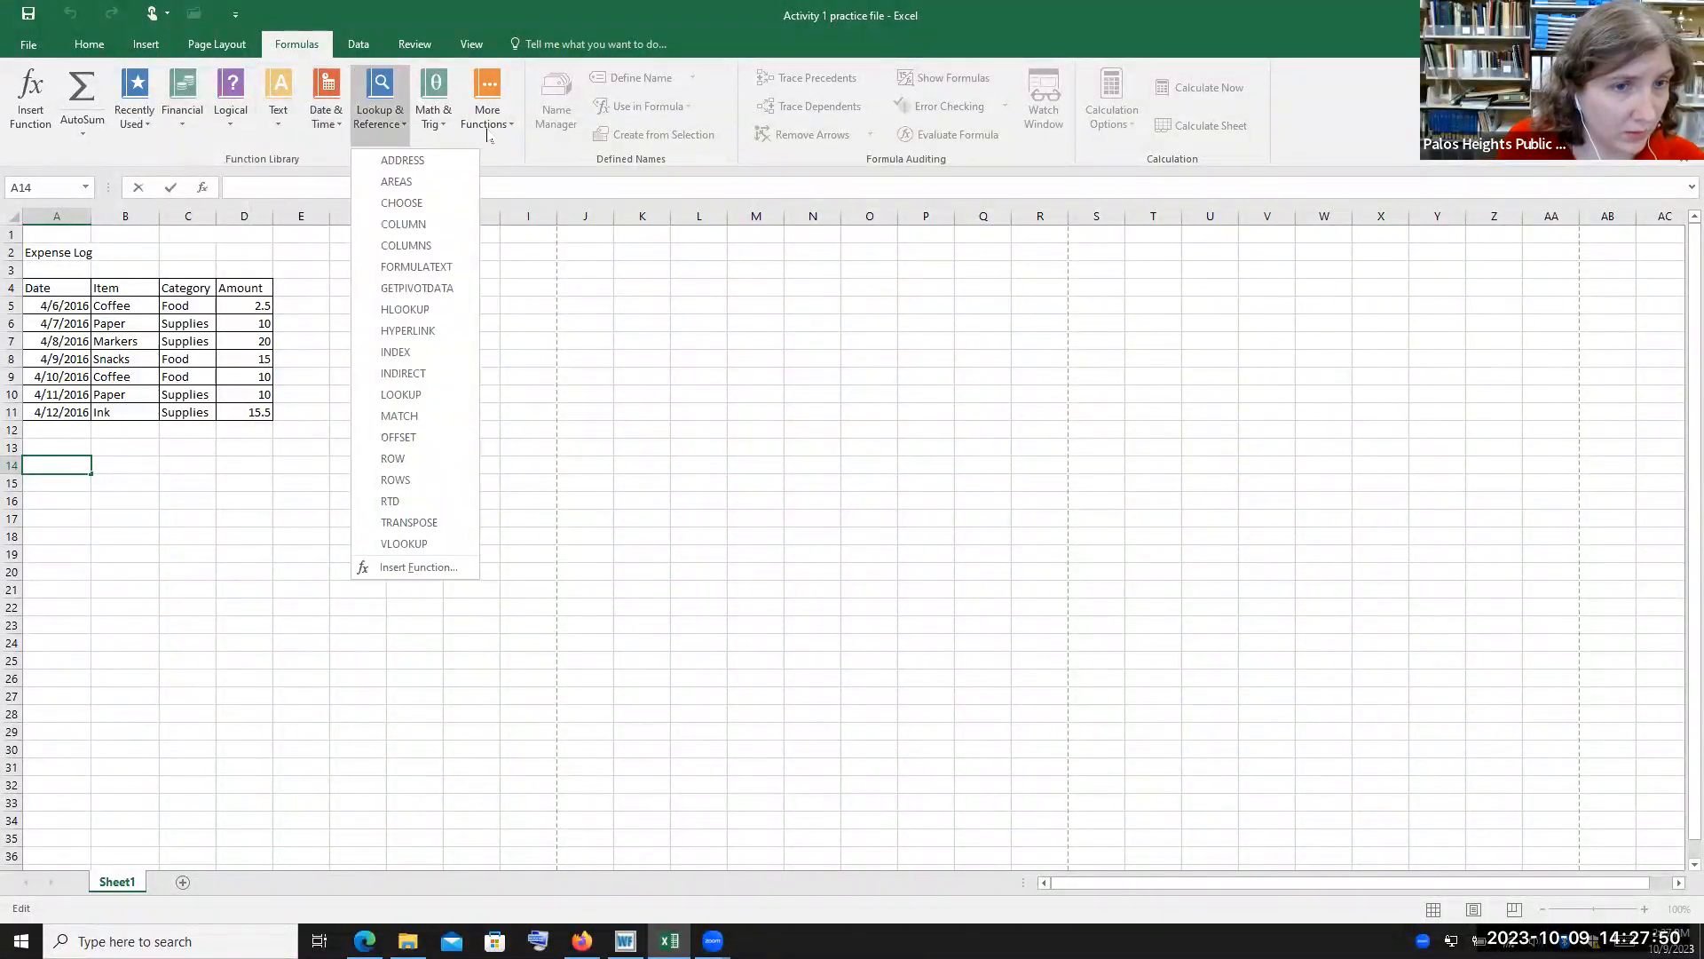
{"action": "left_click", "coordinate": [442, 129]}
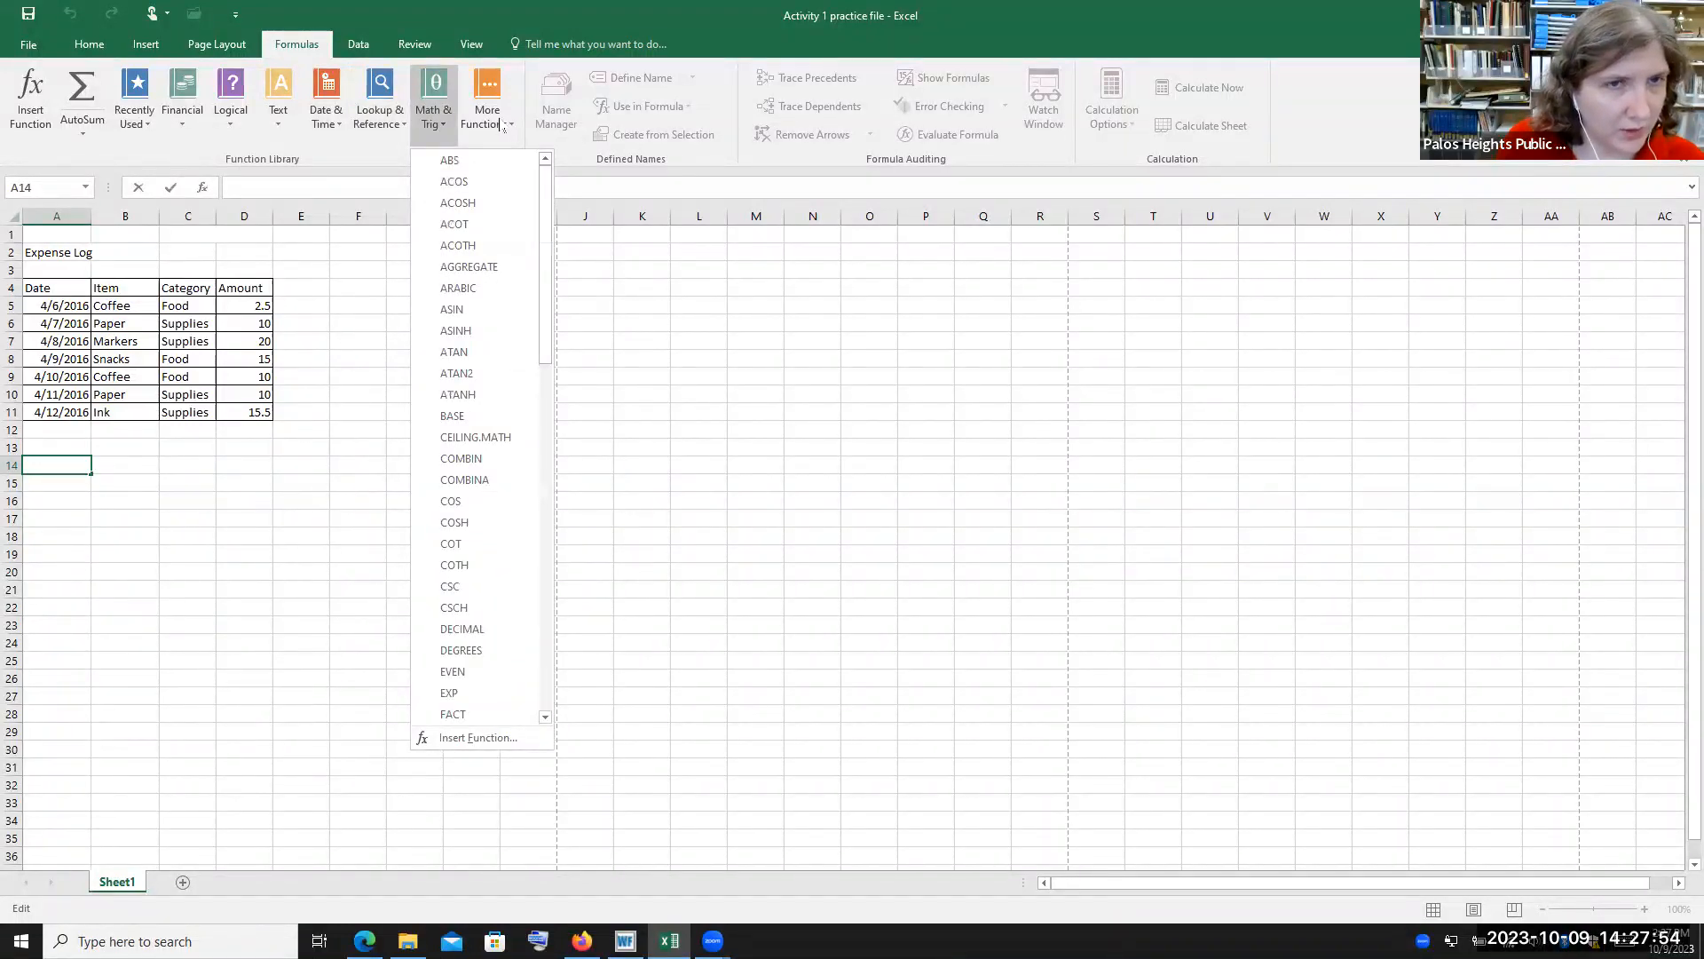
{"action": "left_click", "coordinate": [502, 125]}
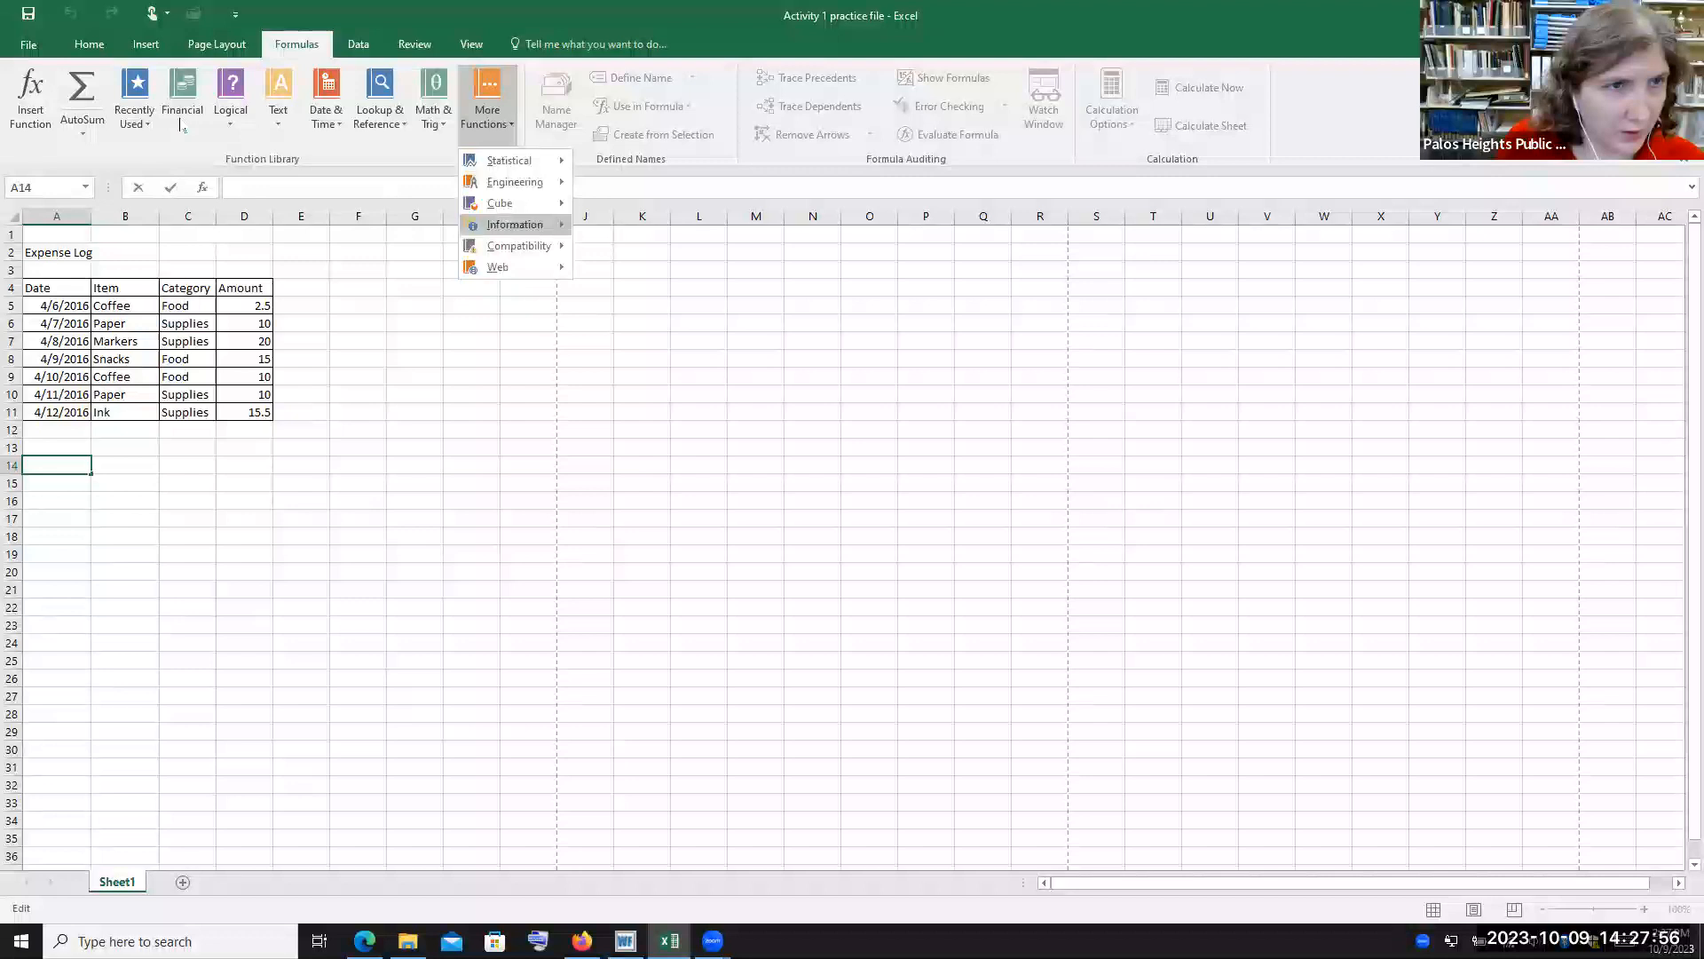
{"action": "left_click", "coordinate": [144, 126]}
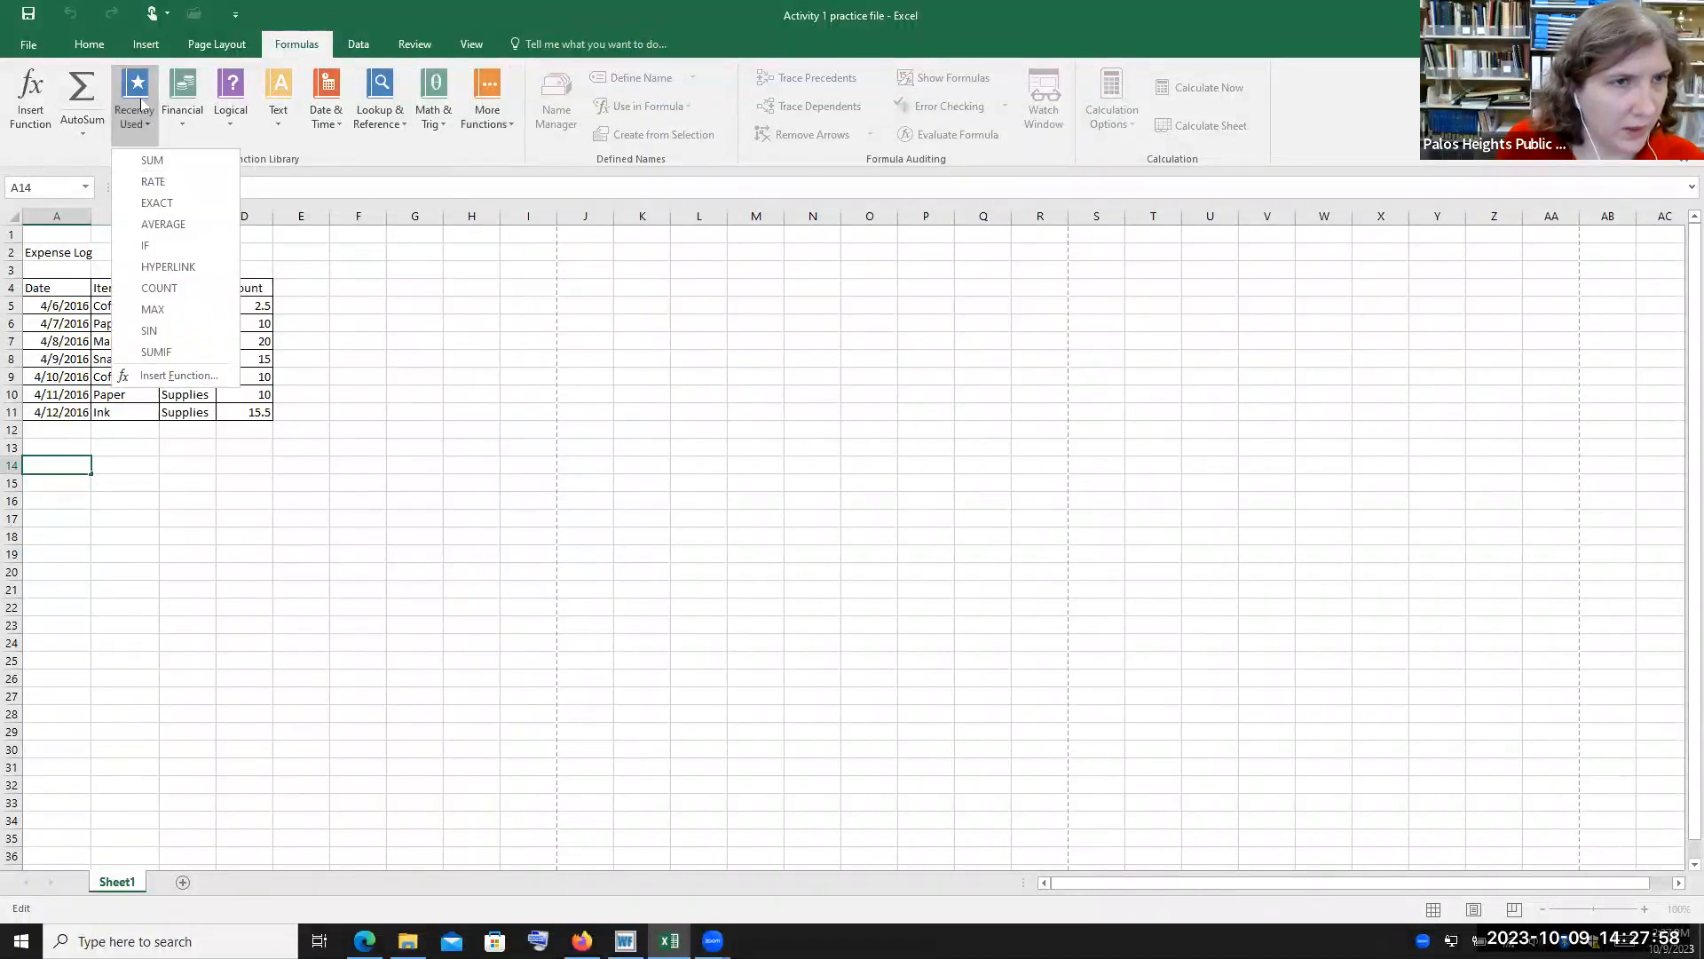
Open the Insert Function dialog, view its function category list, and cancel it
{"action": "left_click", "coordinate": [178, 376]}
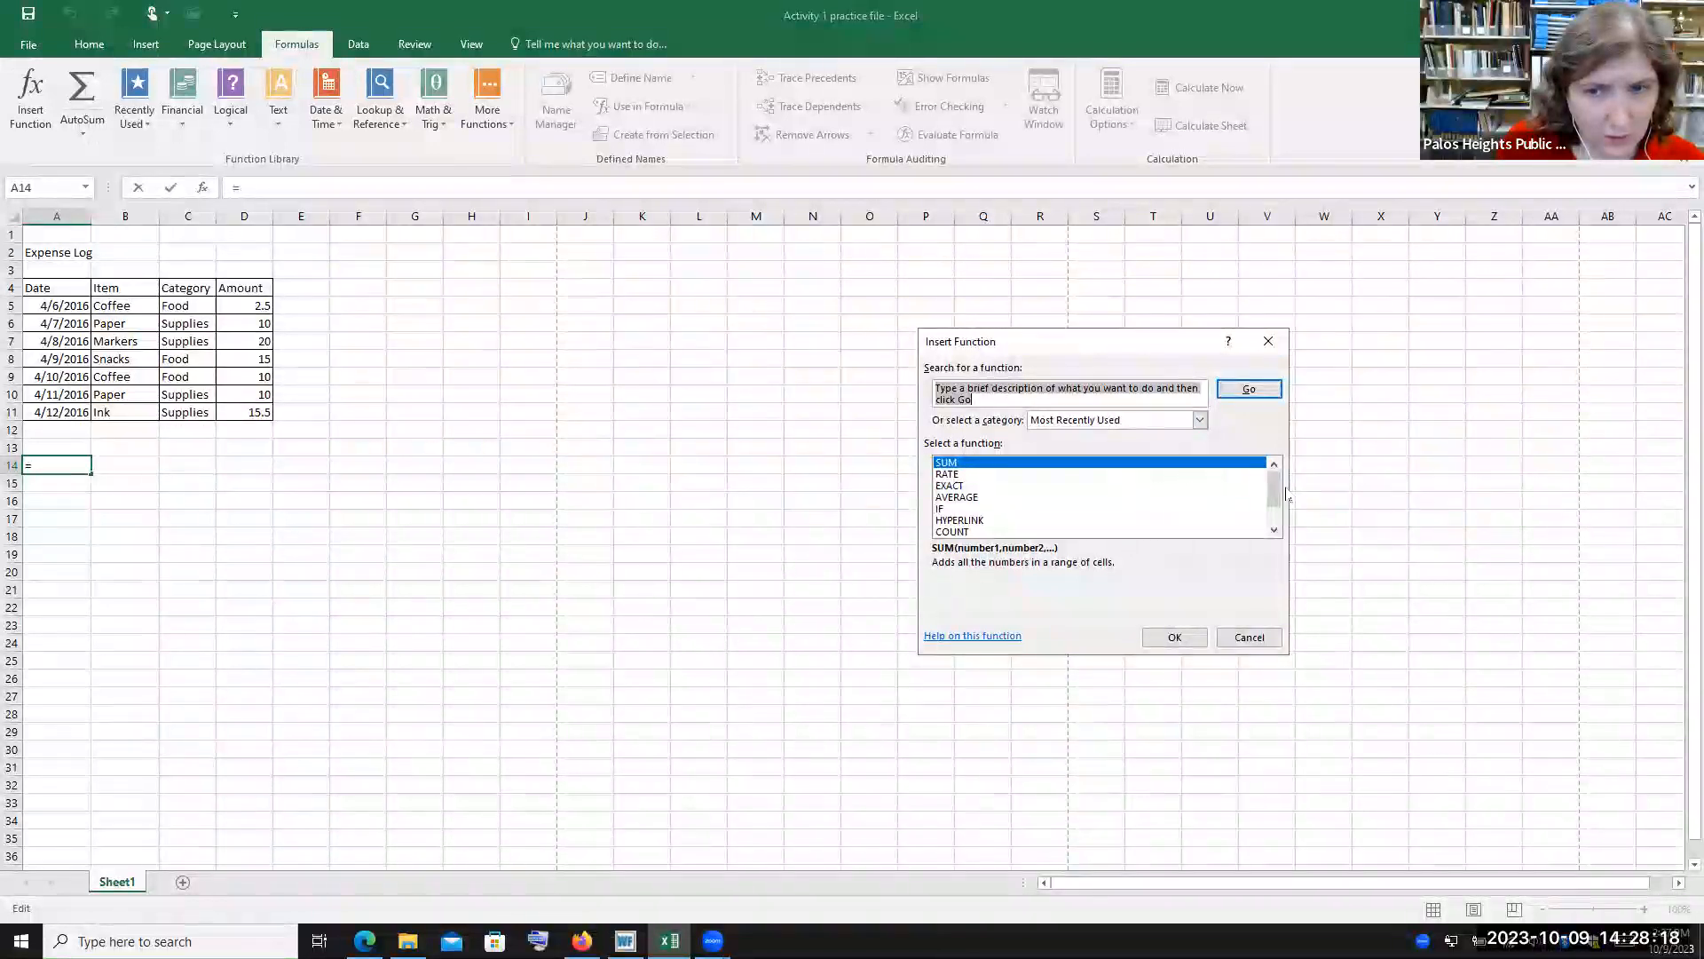
{"action": "mouse_move", "coordinate": [1275, 506]}
{"action": "left_mouse_down"}
{"action": "mouse_move", "coordinate": [1274, 521]}
{"action": "mouse_move", "coordinate": [1274, 486]}
{"action": "left_mouse_up"}
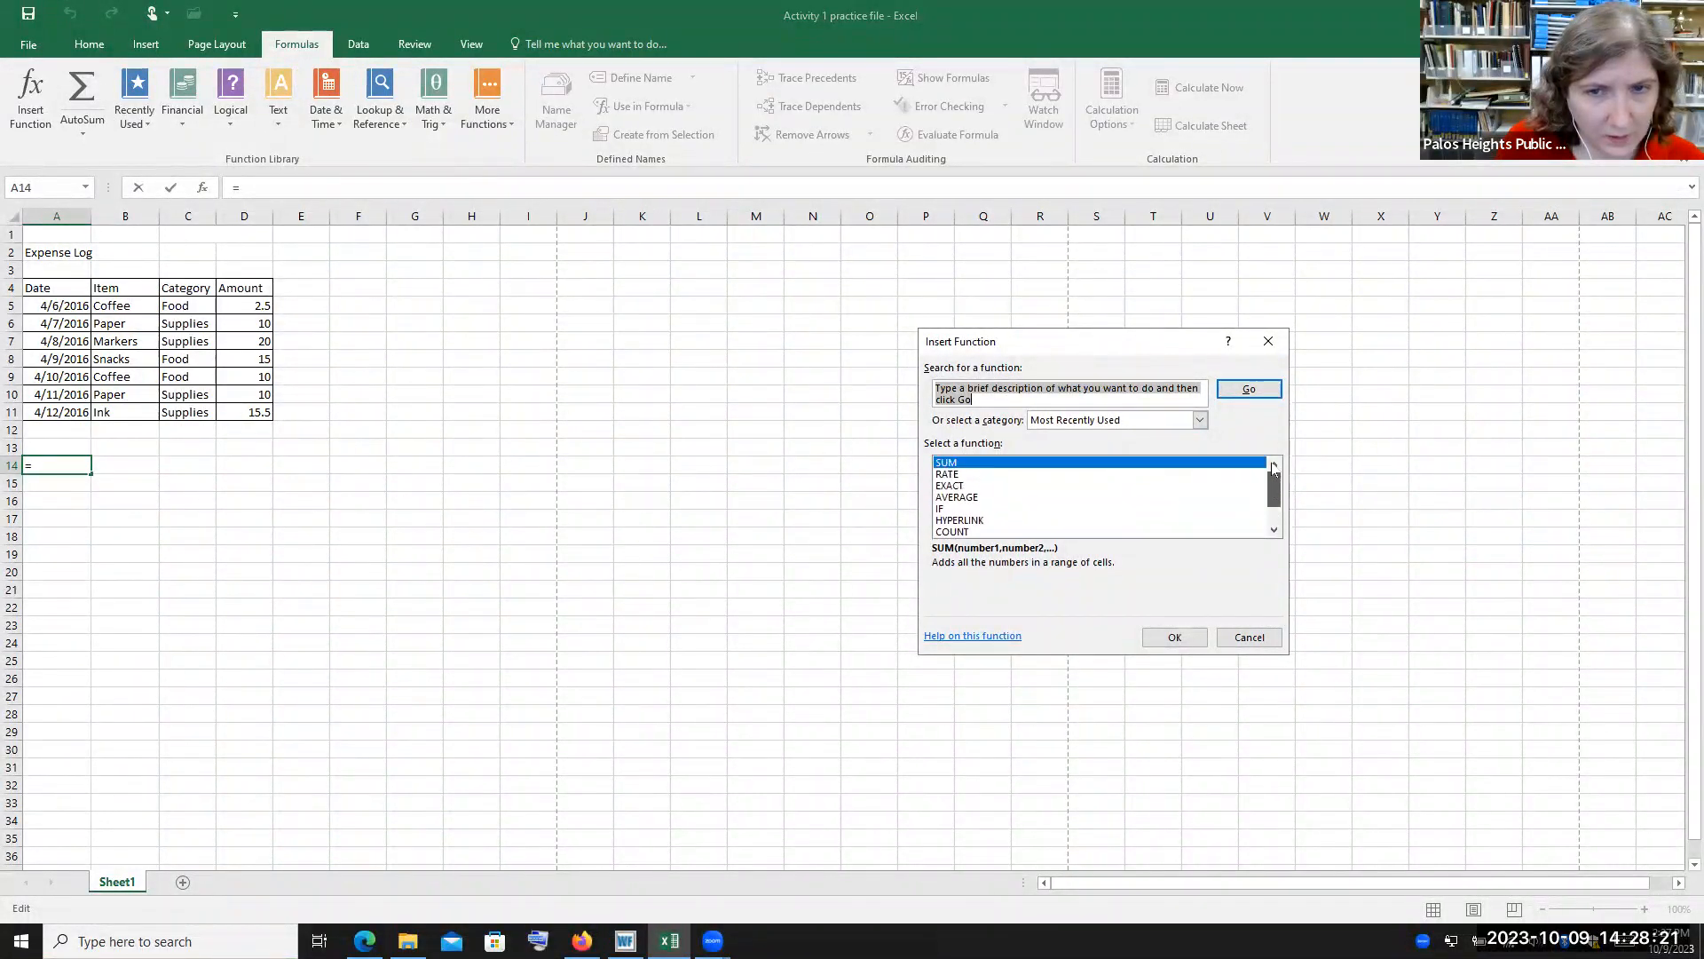
{"action": "left_click", "coordinate": [1201, 421]}
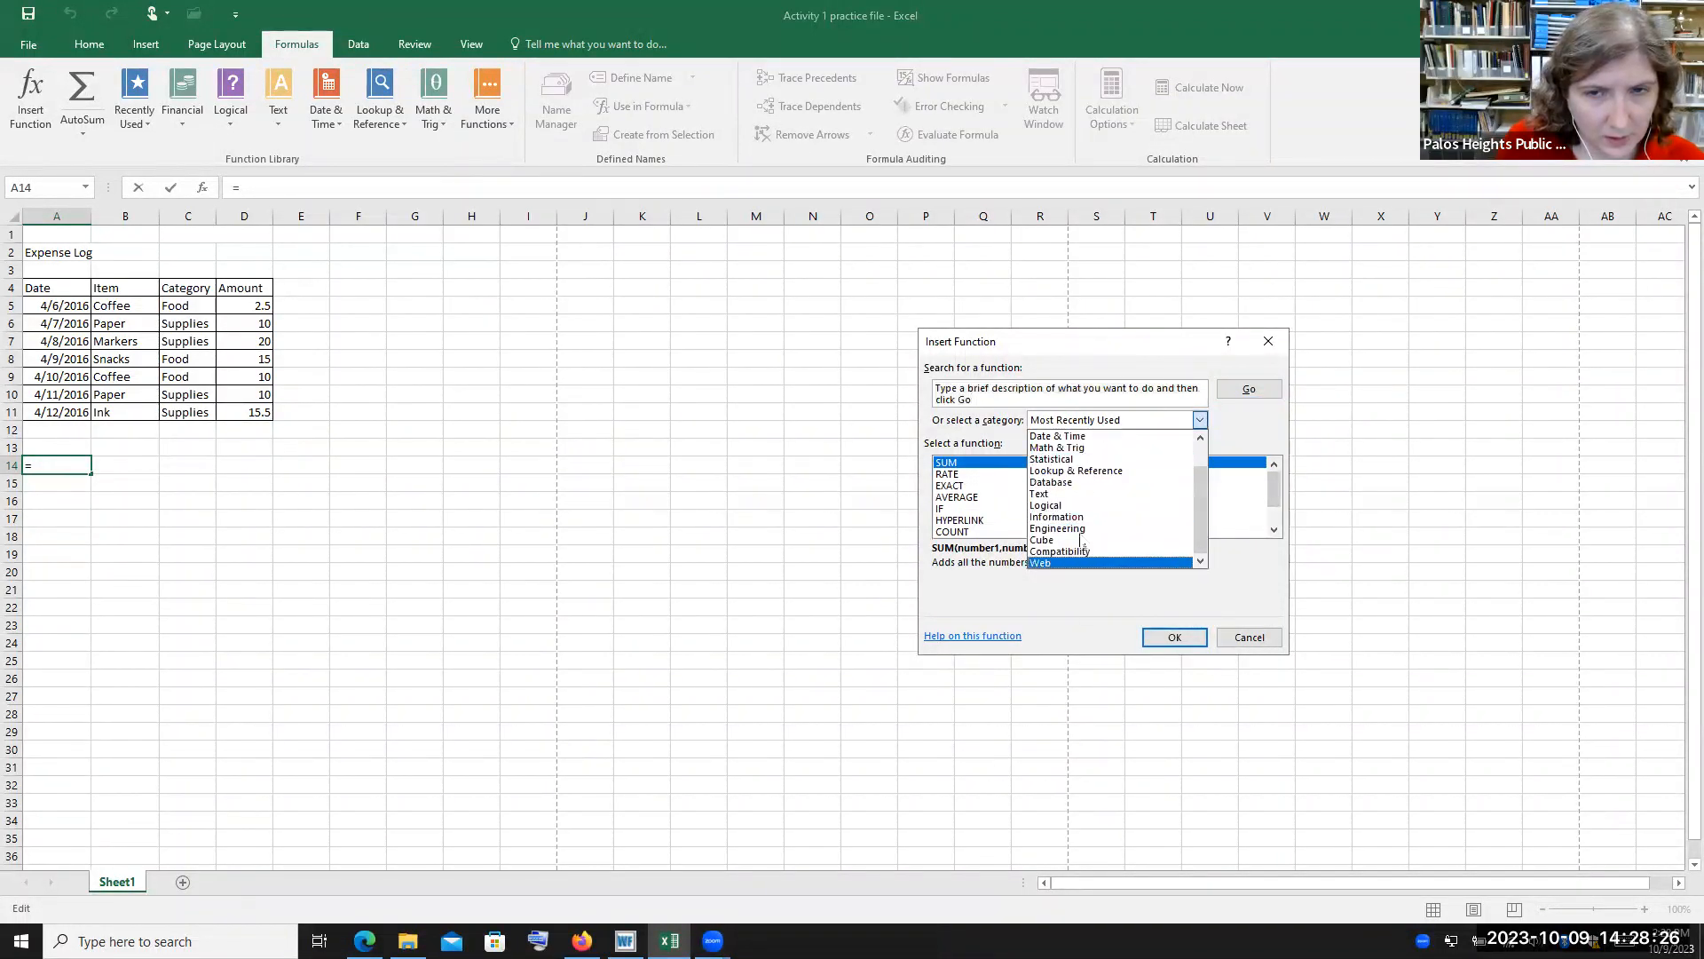
{"action": "left_click", "coordinate": [1255, 640]}
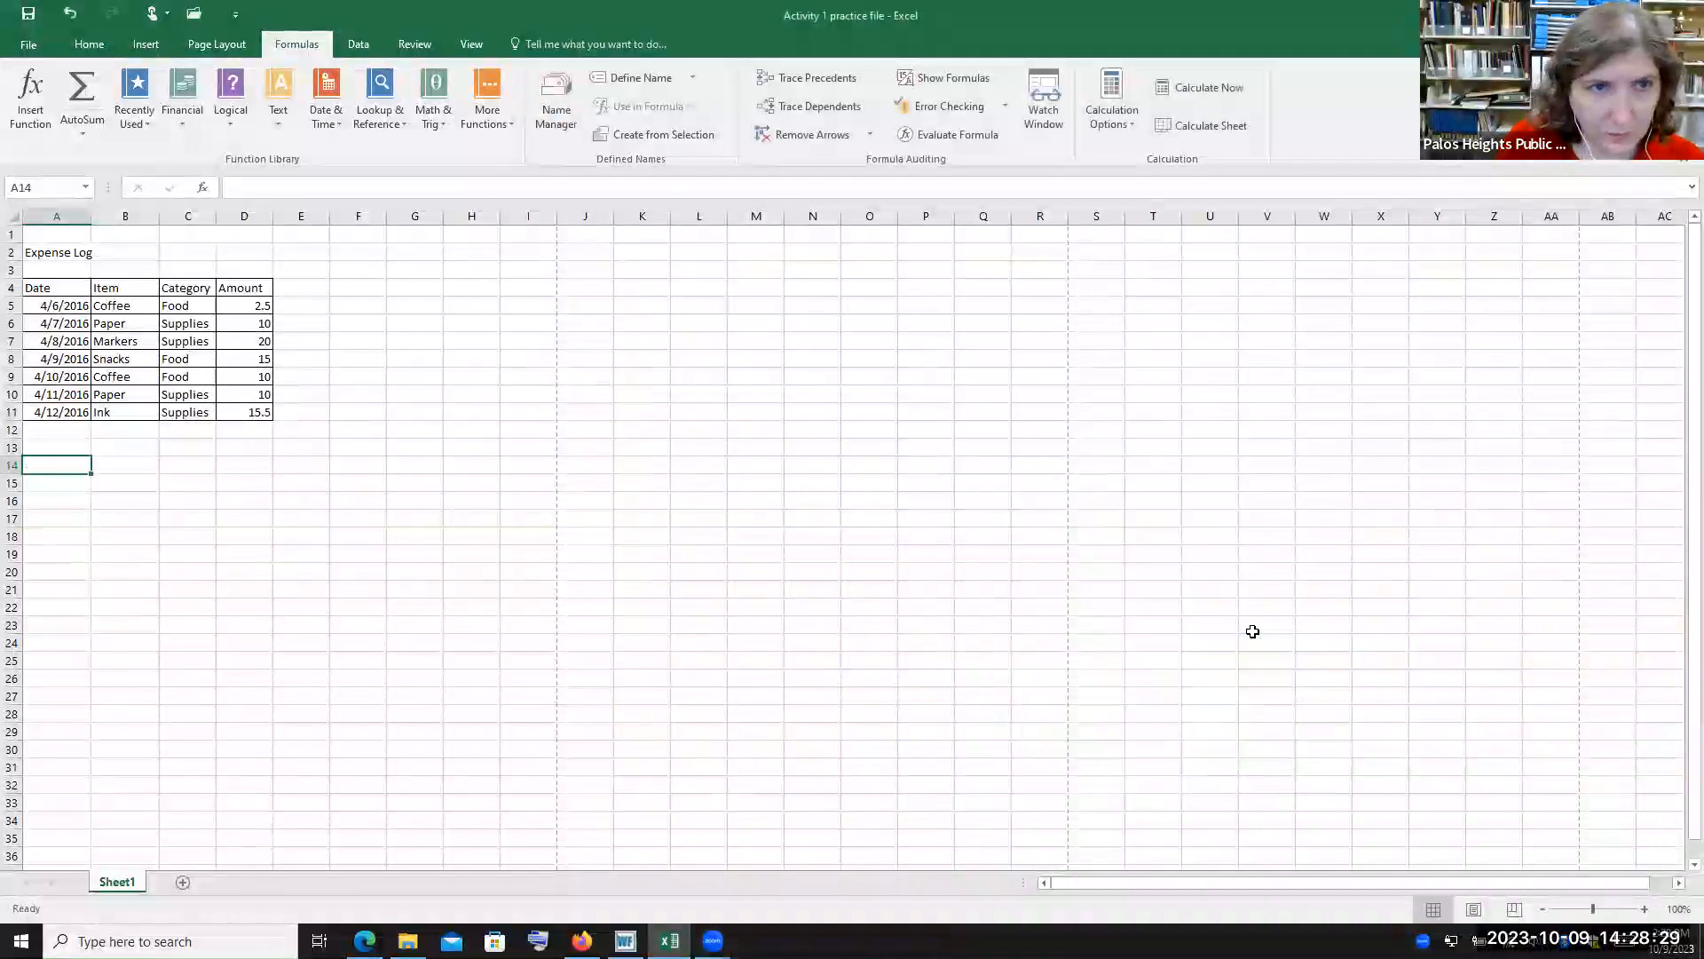
Open Insert Function again, read the help page for the SUM function, close the help and cancel the dialog
{"action": "left_click", "coordinate": [498, 121]}
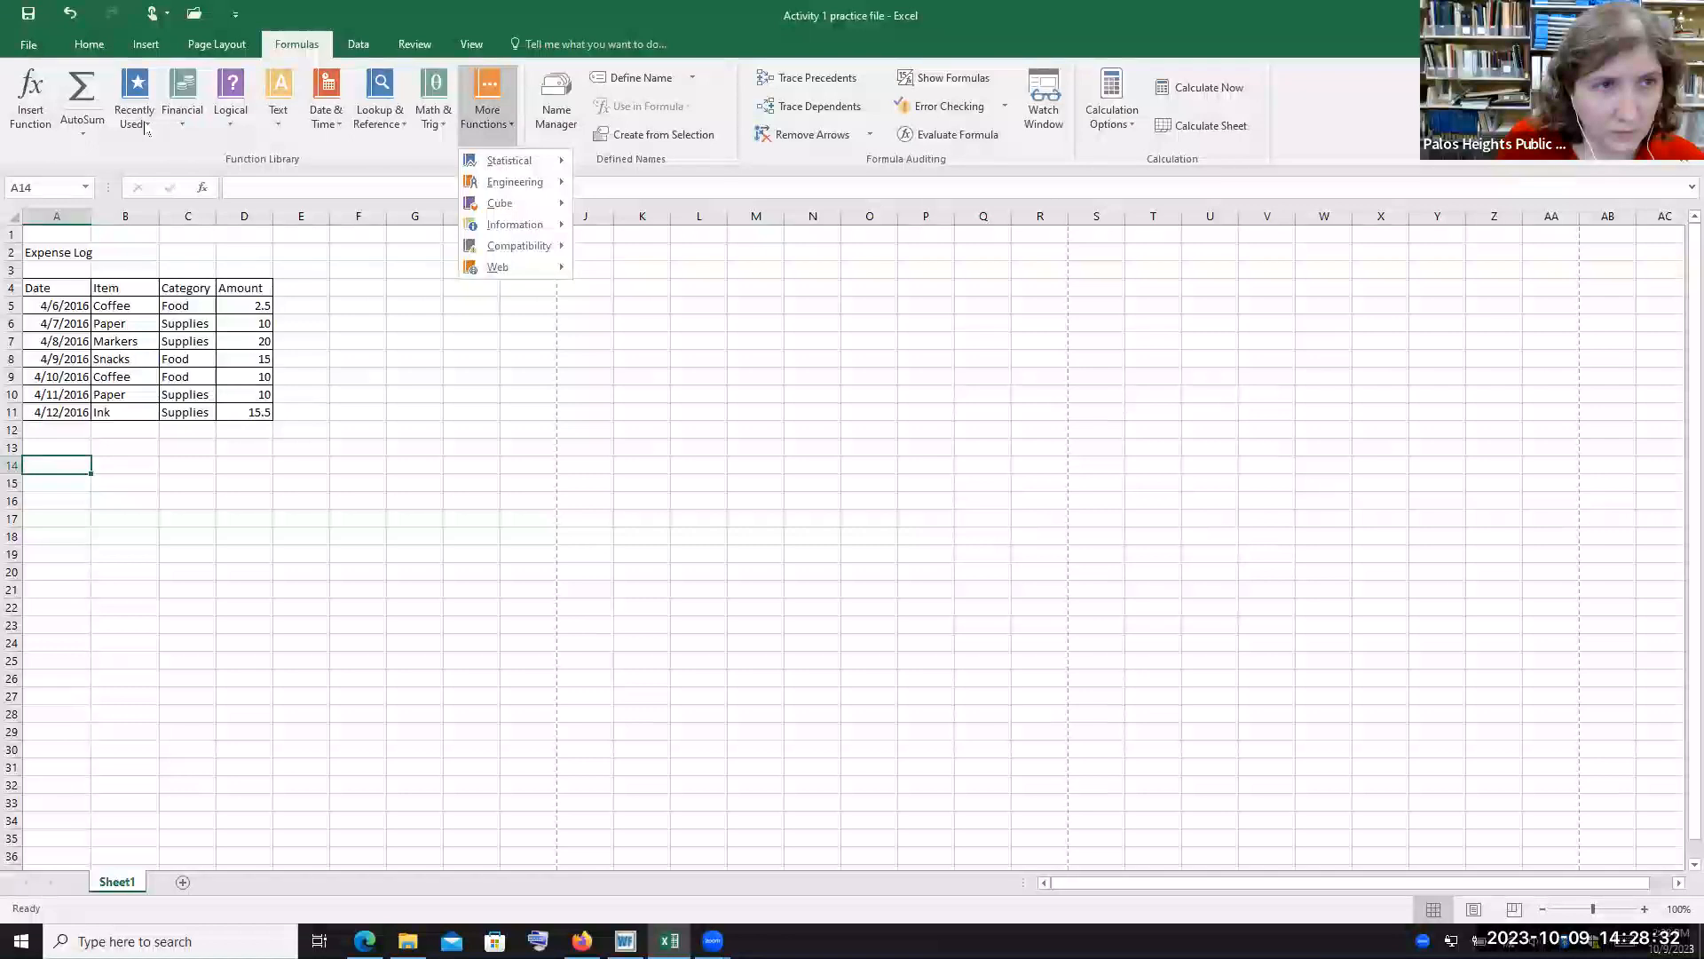
{"action": "left_click", "coordinate": [34, 123]}
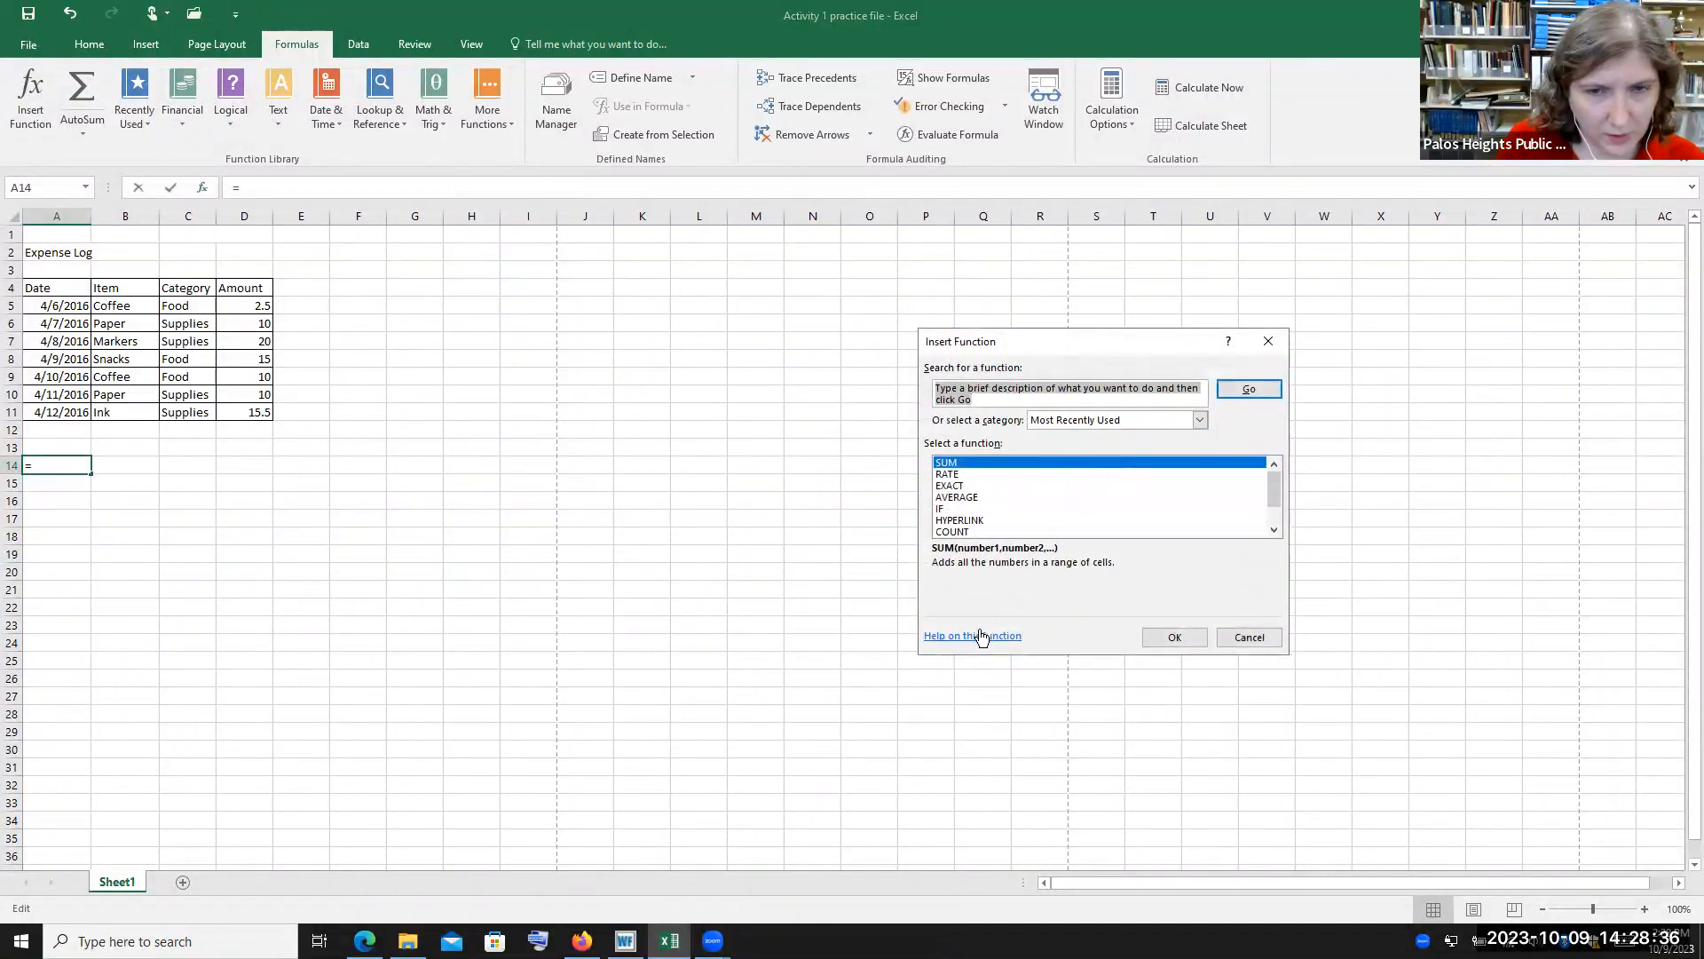
{"action": "left_click", "coordinate": [976, 636]}
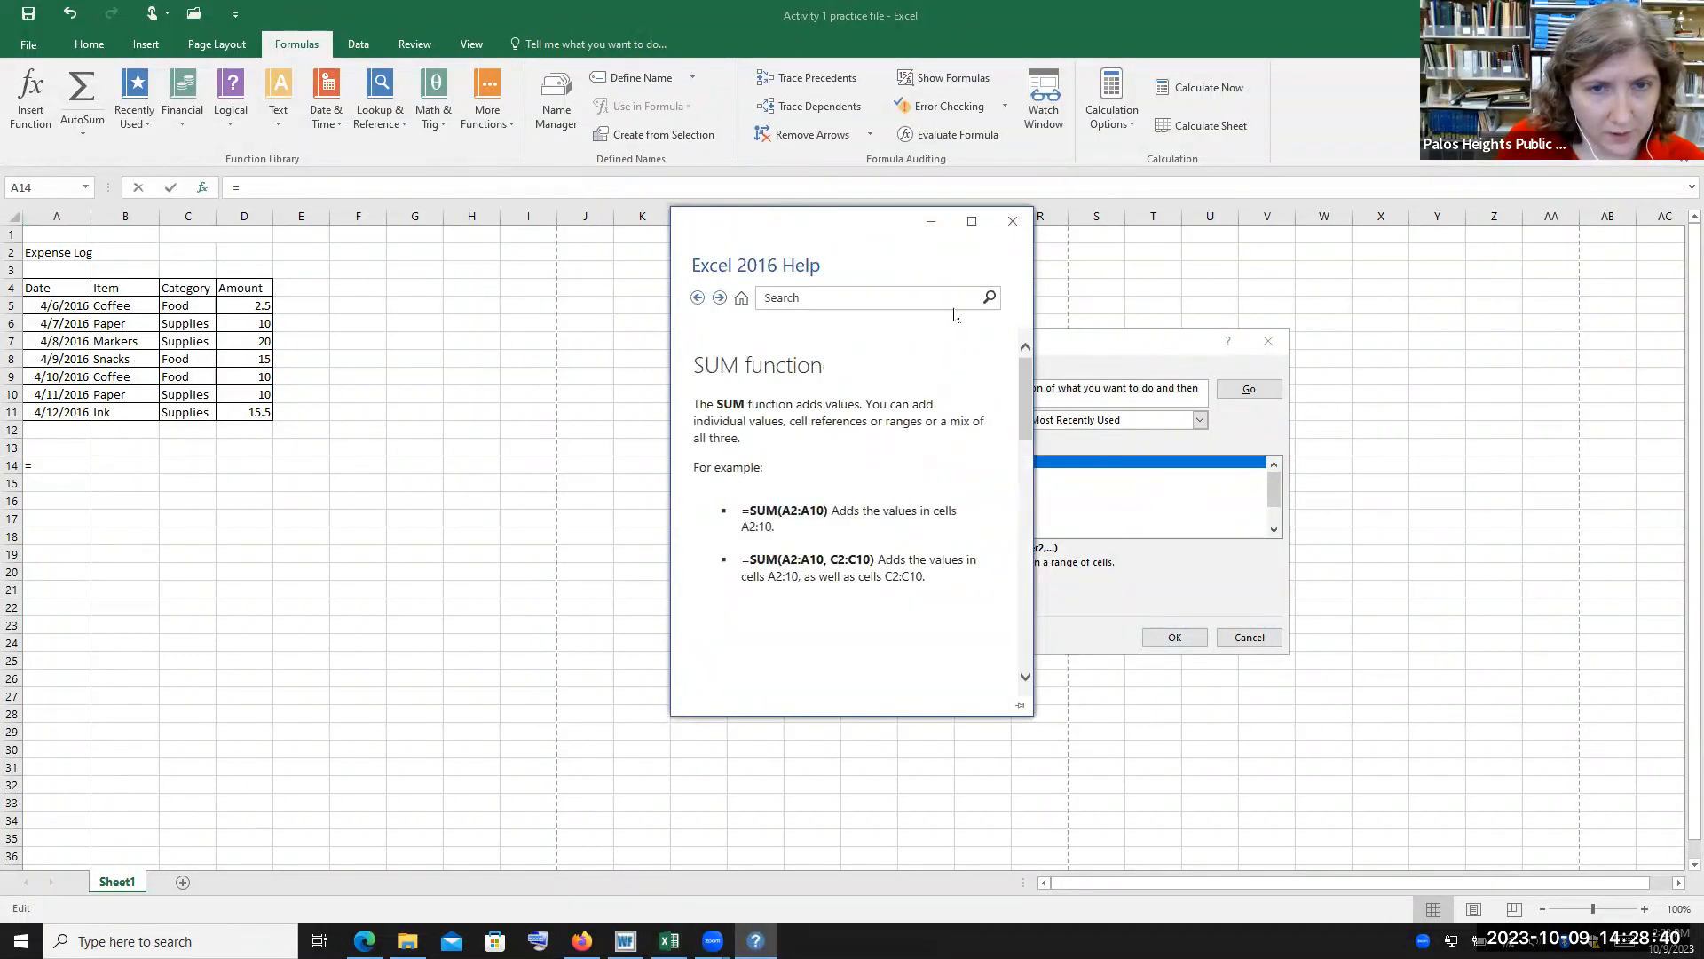
{"action": "mouse_move", "coordinate": [1028, 422]}
{"action": "left_mouse_down"}
{"action": "mouse_move", "coordinate": [1027, 650]}
{"action": "mouse_move", "coordinate": [1026, 410]}
{"action": "left_mouse_up"}
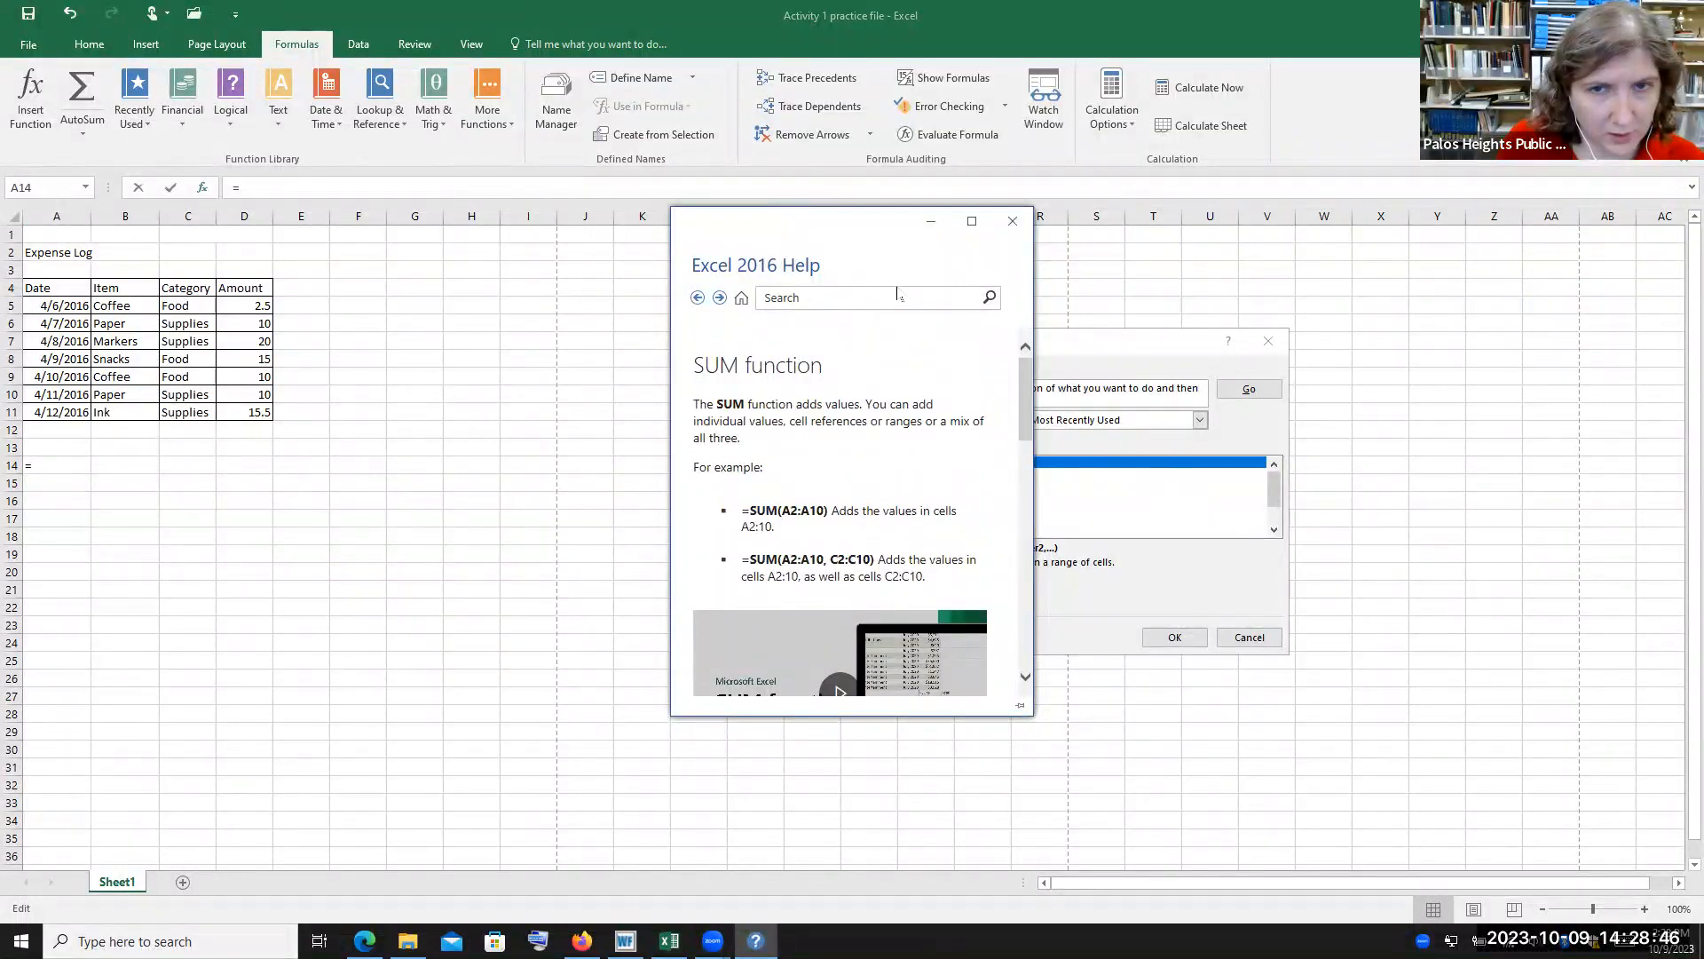
{"action": "left_click", "coordinate": [1012, 221]}
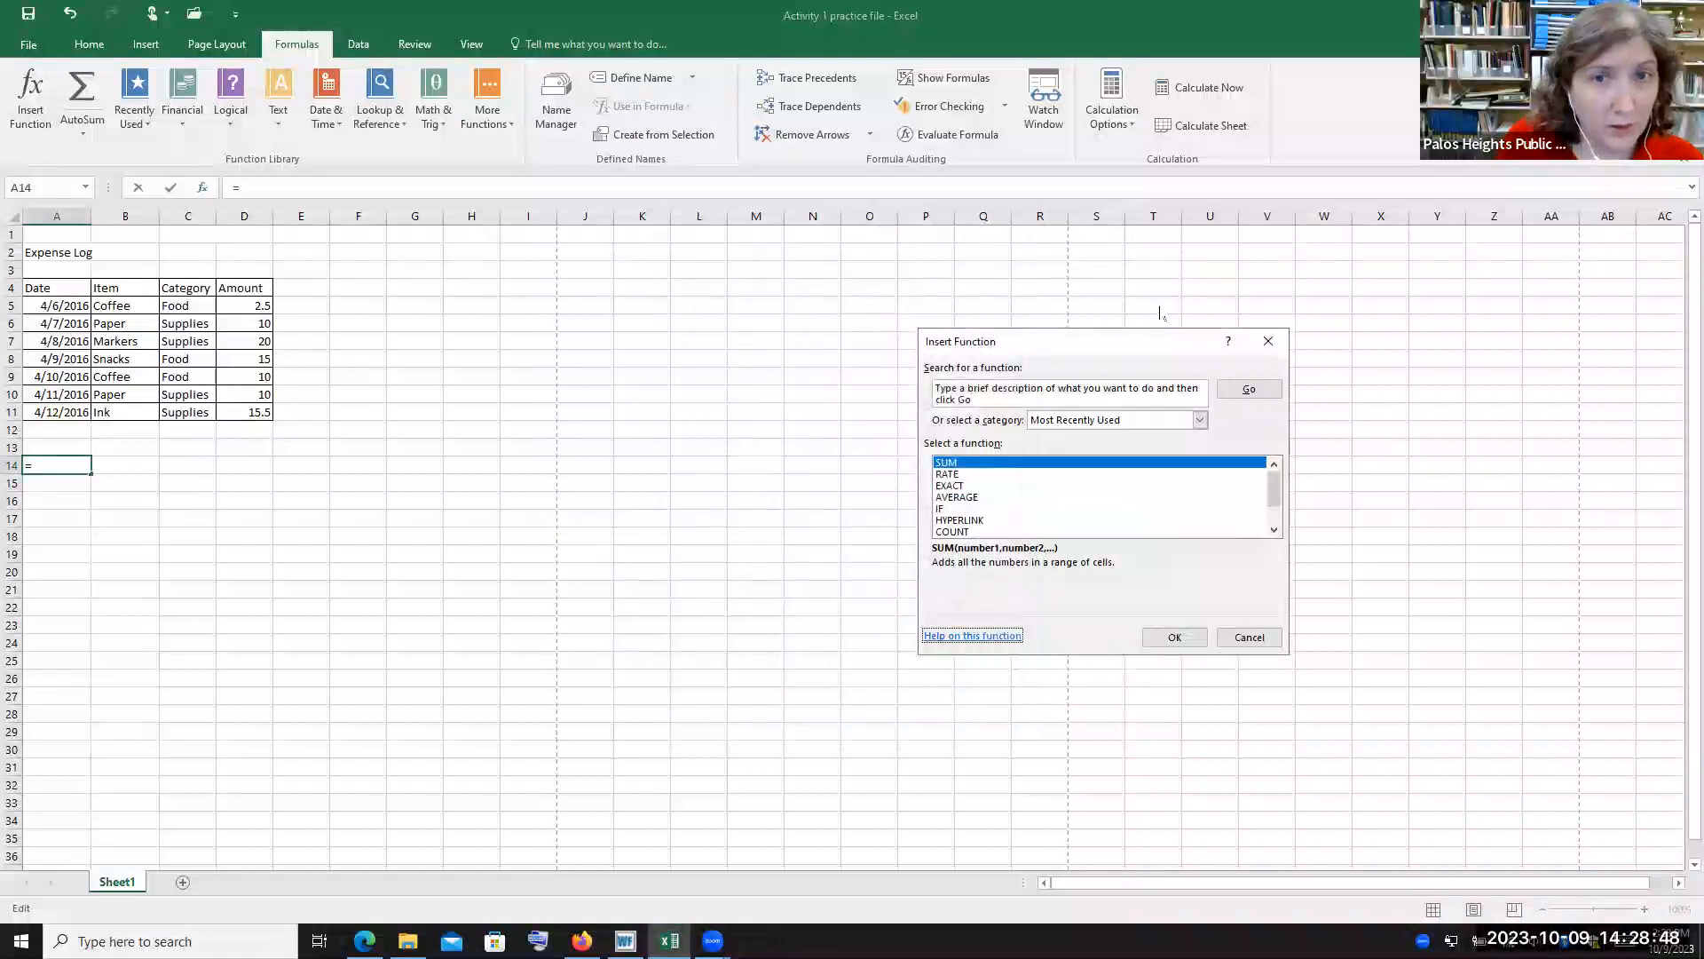
{"action": "left_click", "coordinate": [1258, 639]}
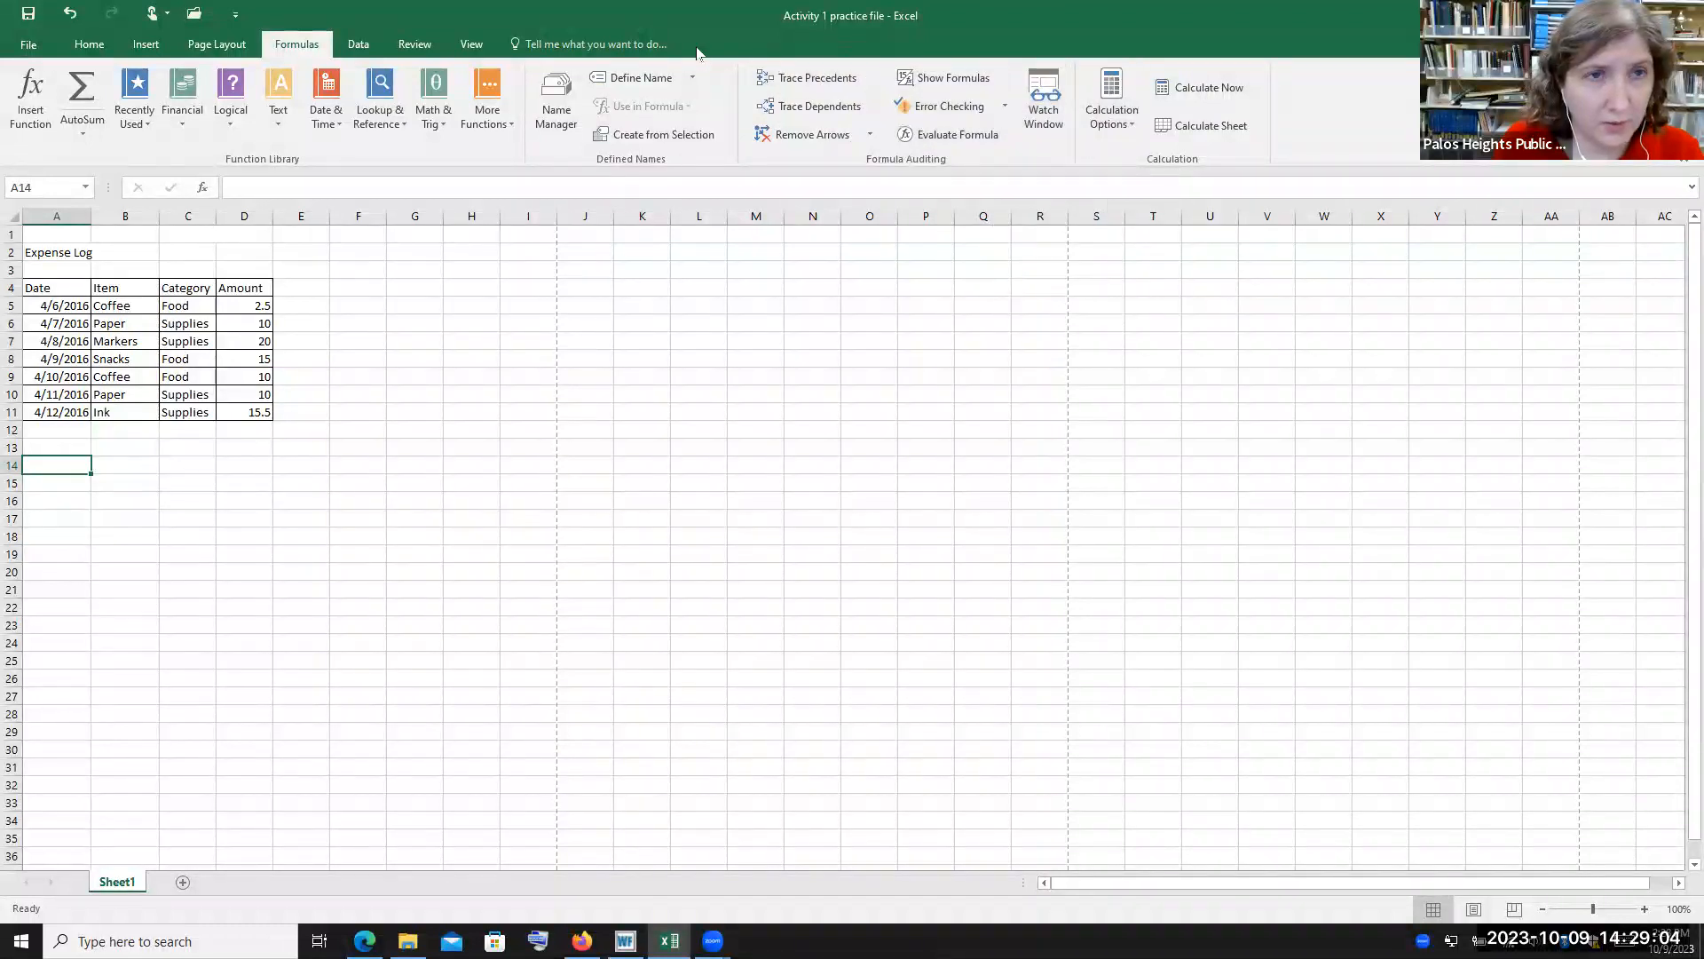
Switch to the data tools in the ribbon
{"action": "left_click", "coordinate": [355, 49]}
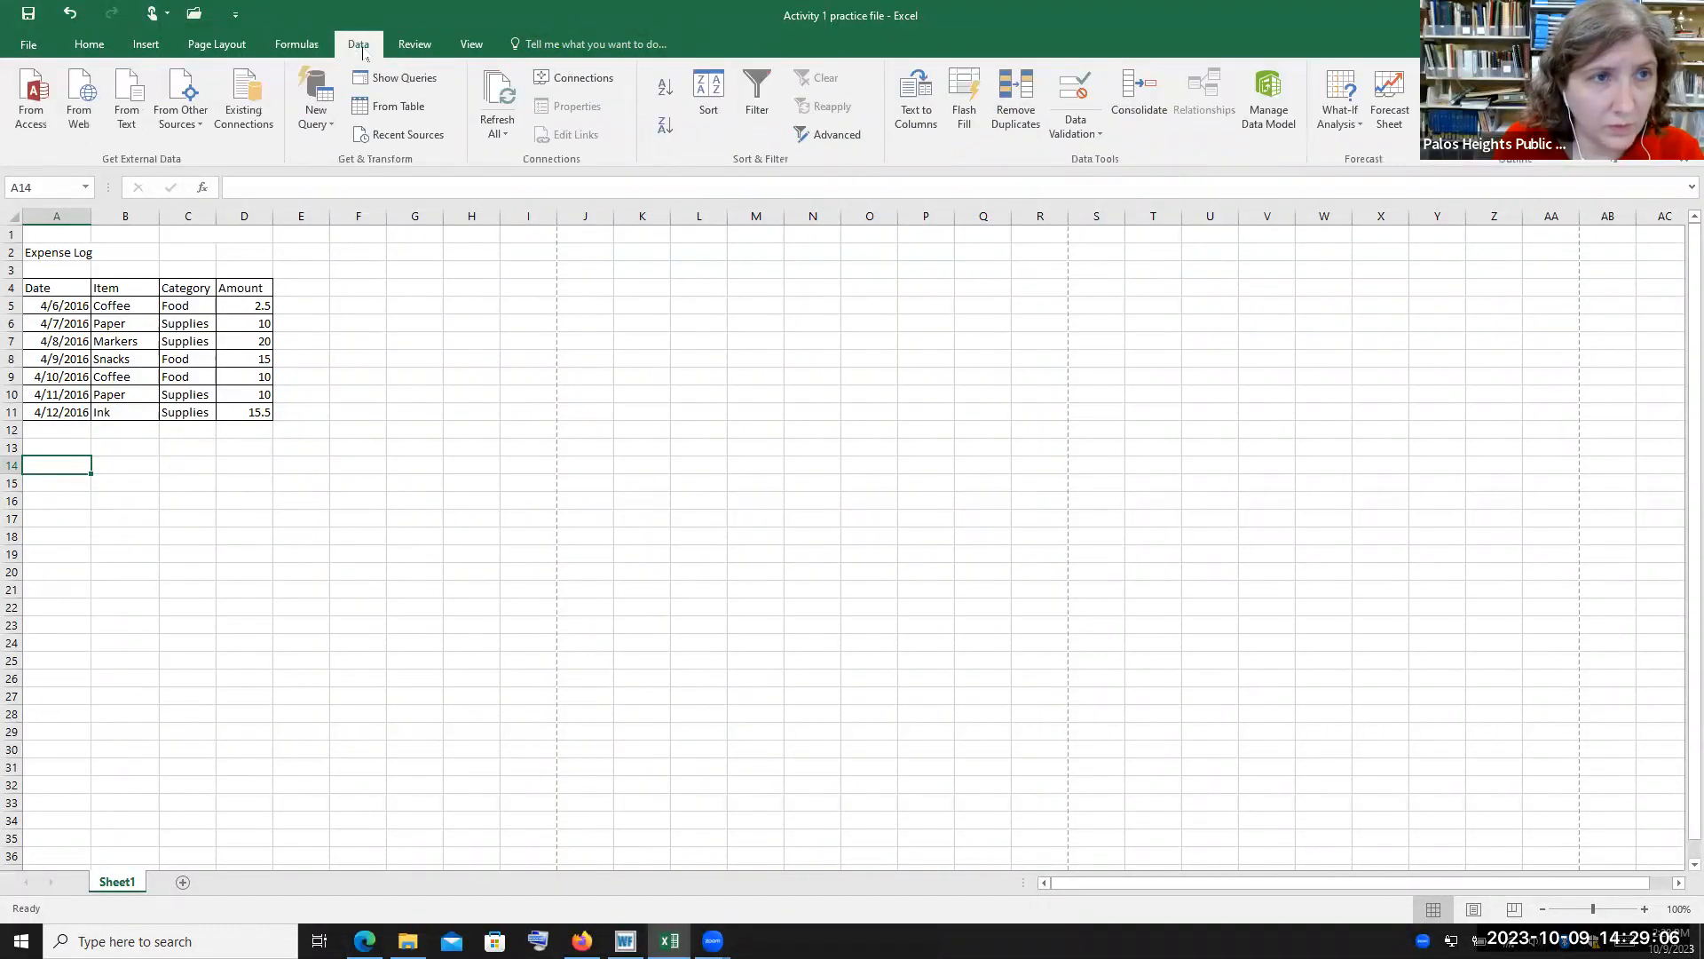
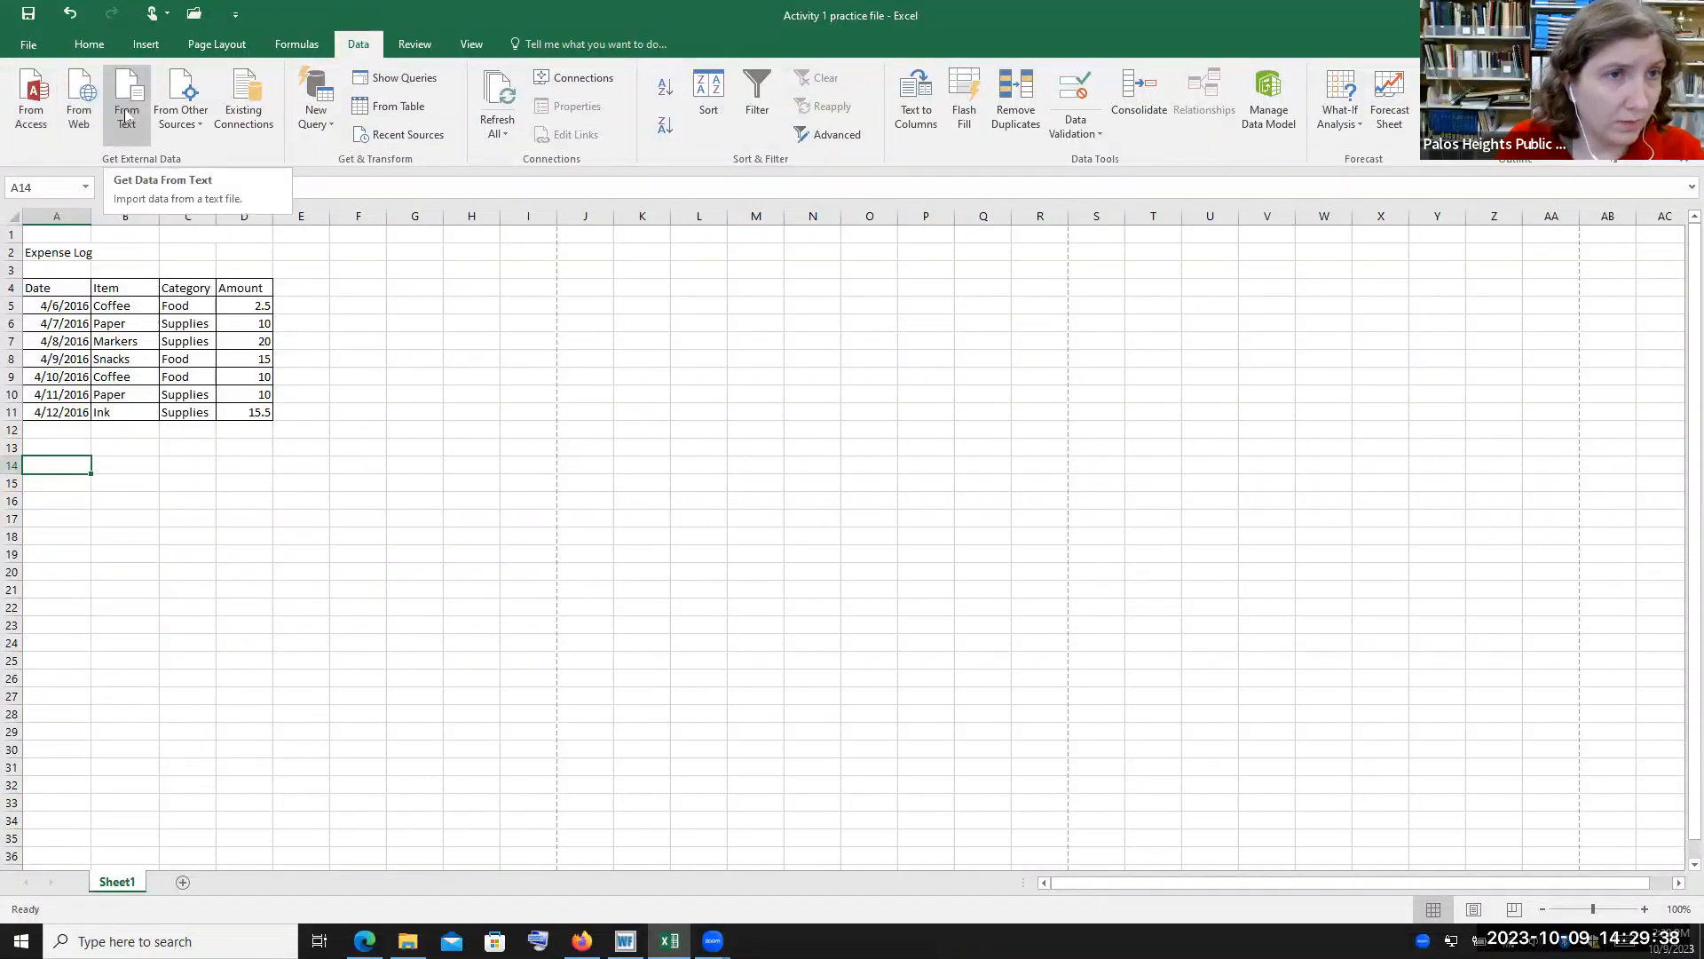
Browse the From Other Sources import options, then open the Import Text File dialog, browse its folders and cancel it
{"action": "left_click", "coordinate": [201, 129]}
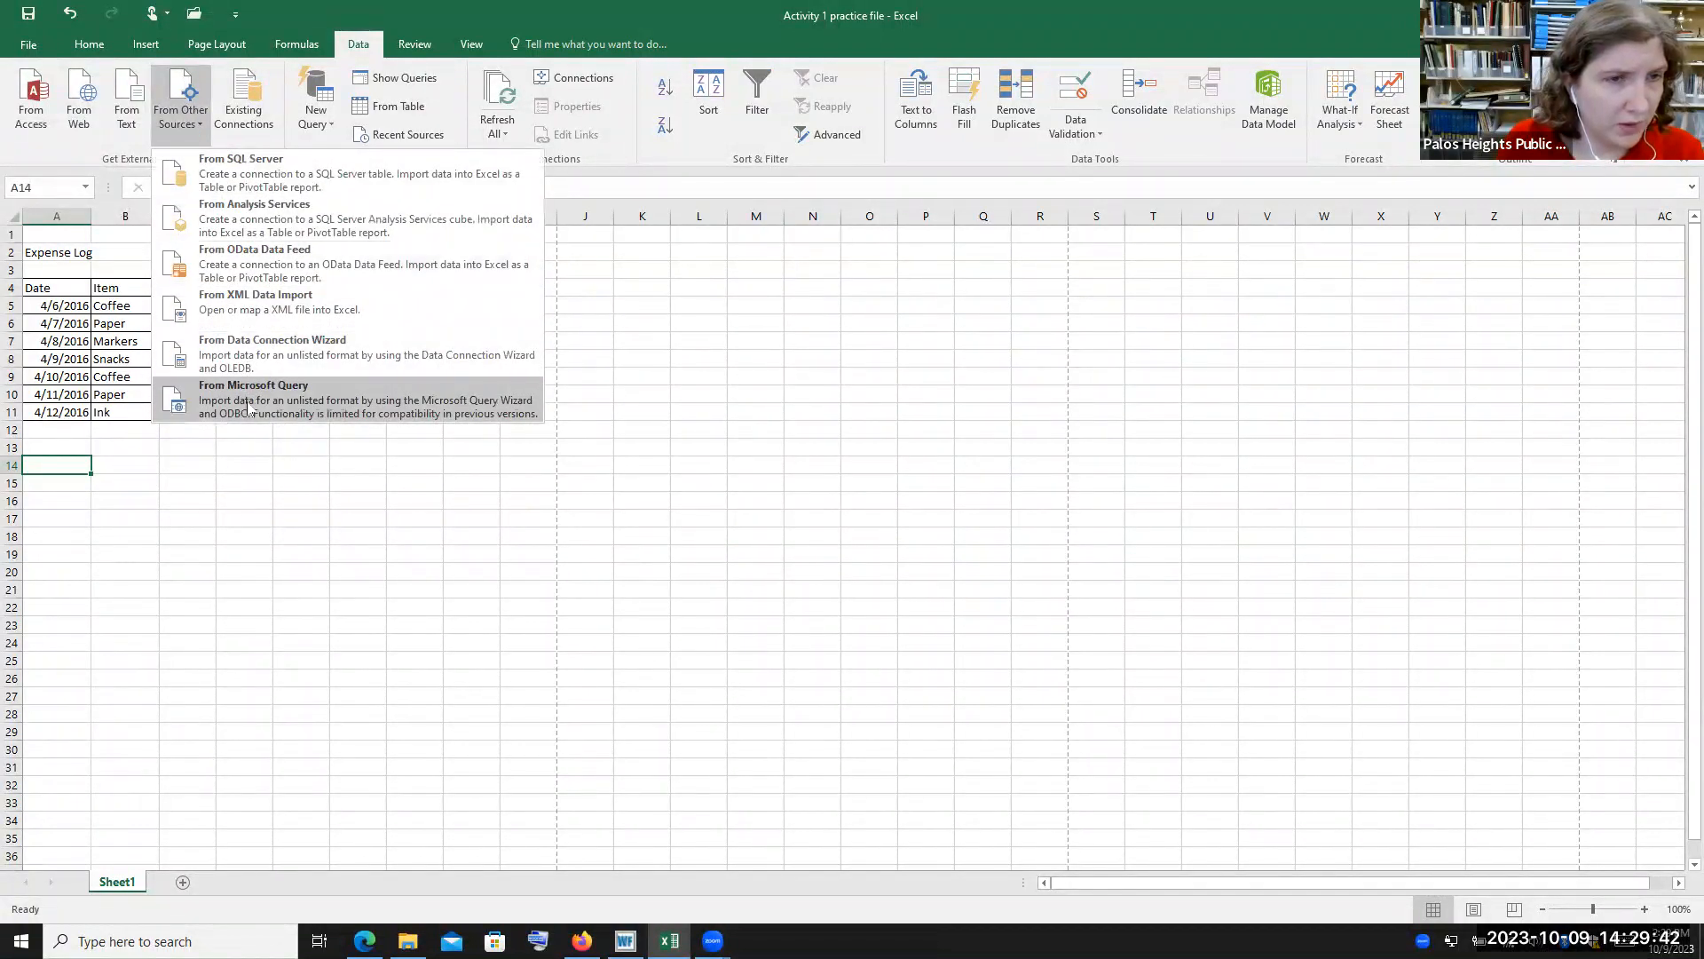
{"action": "left_click", "coordinate": [182, 98]}
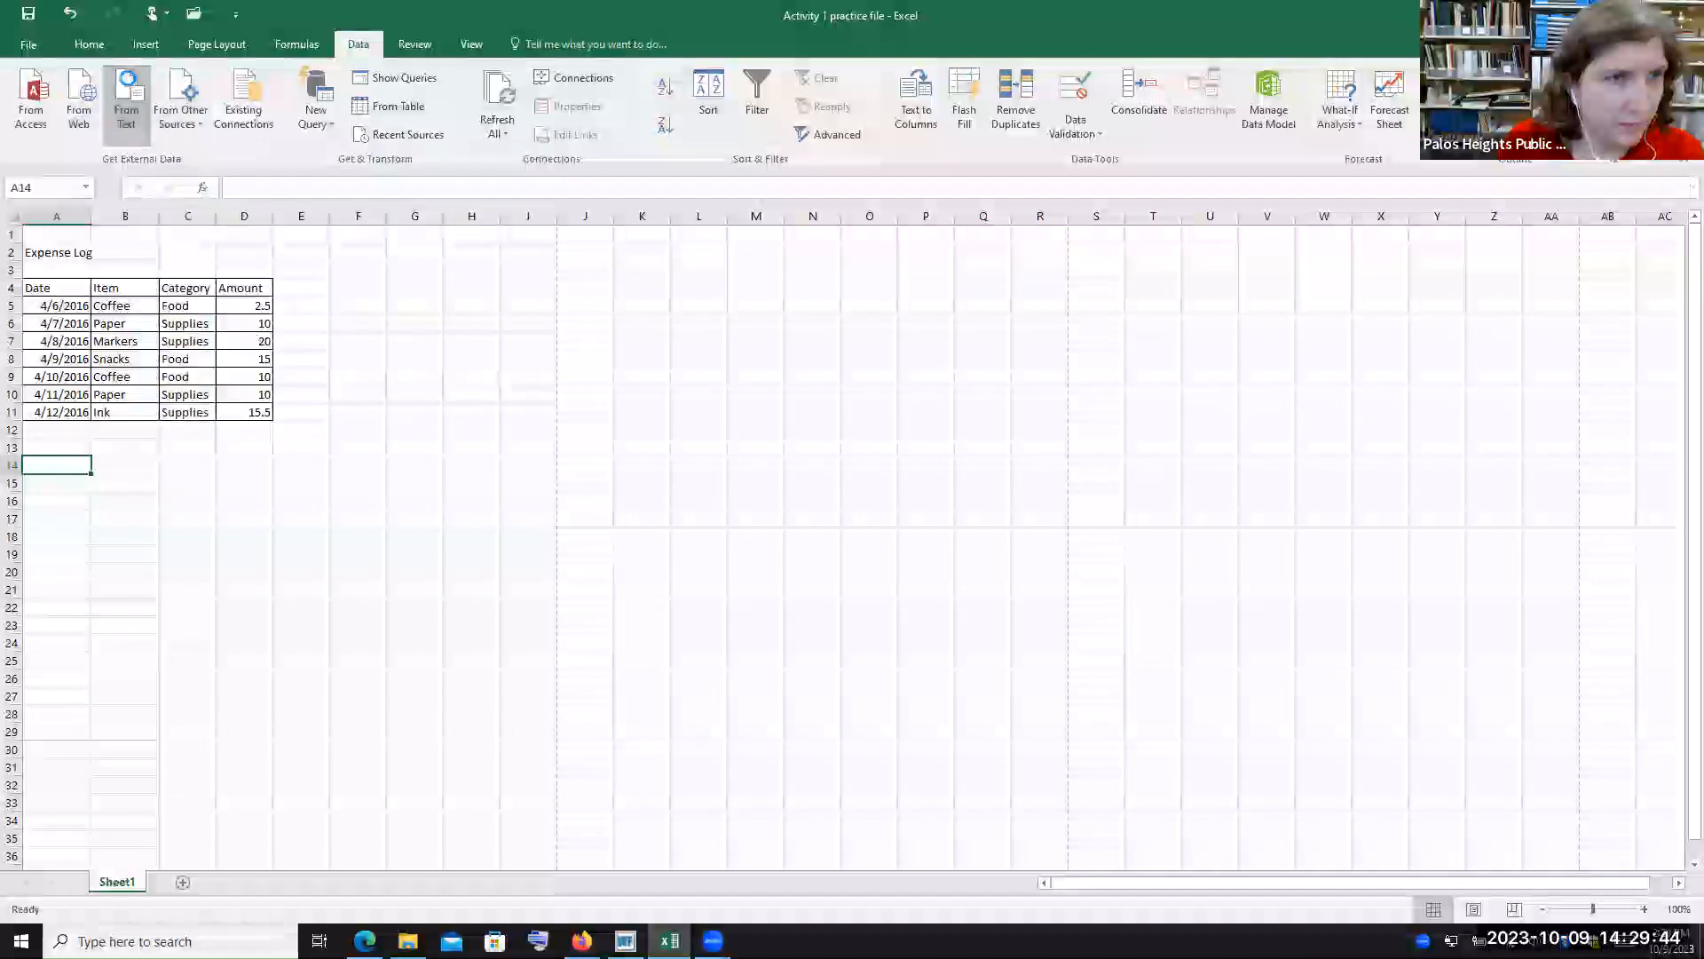
{"action": "left_click", "coordinate": [128, 96]}
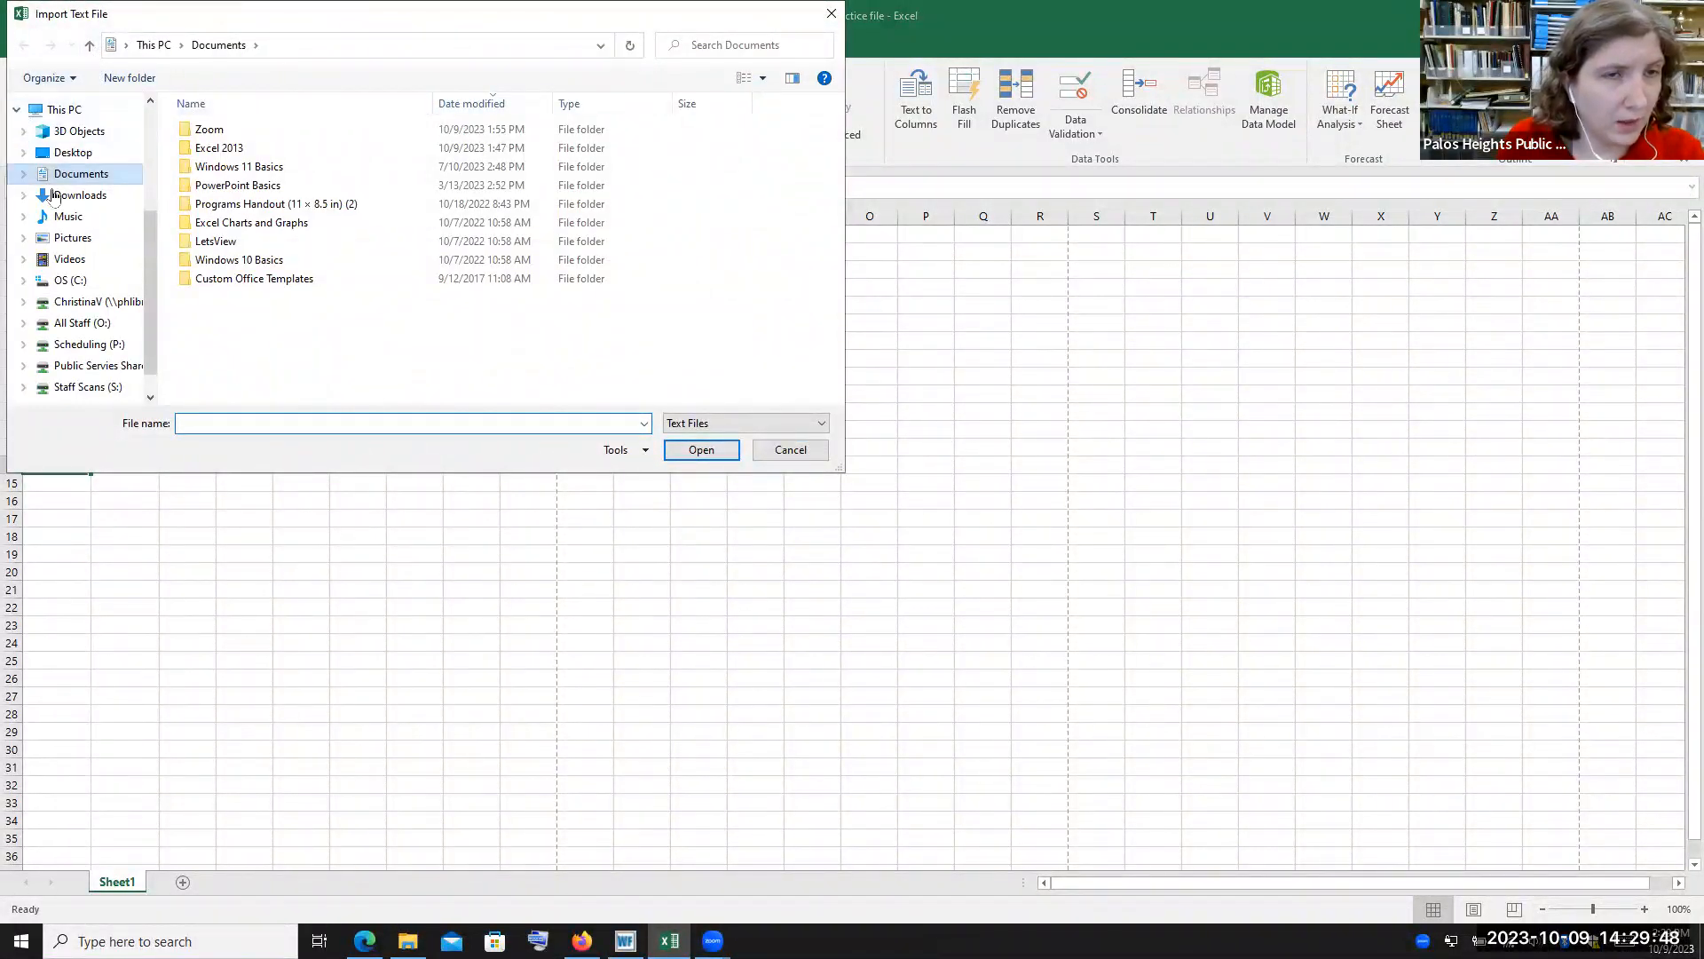
{"action": "left_click_drag", "start_coordinate": [484, 19], "coordinate": [521, 19]}
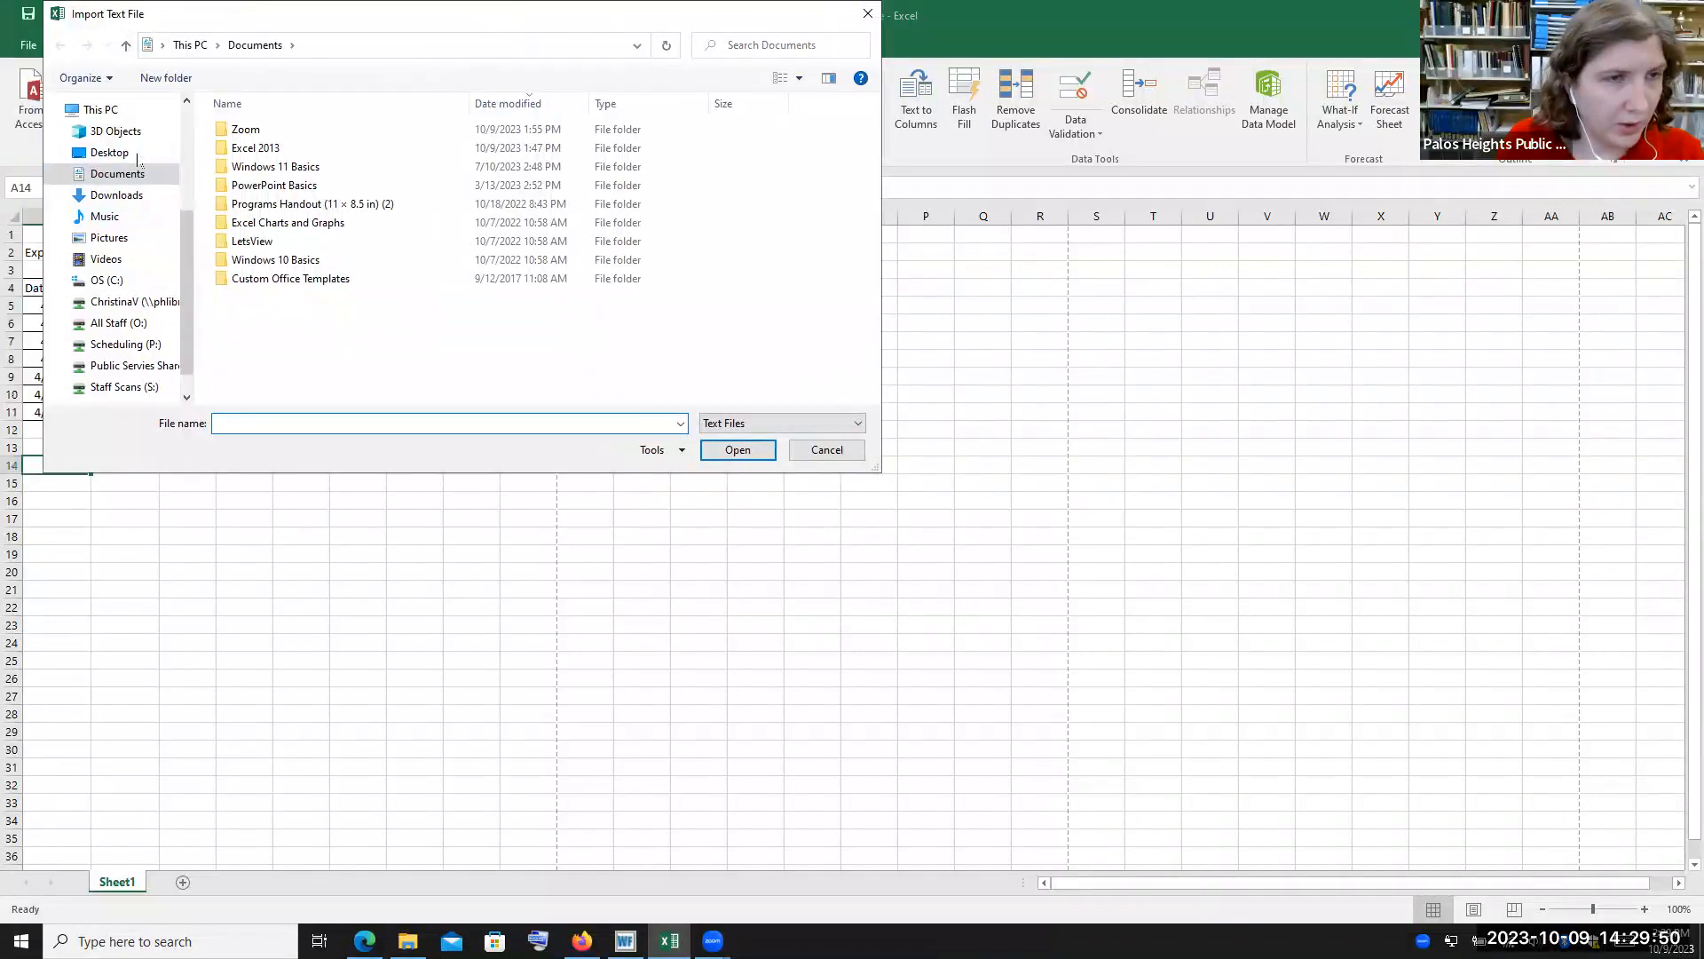
{"action": "left_click_drag", "start_coordinate": [183, 251], "coordinate": [199, 166]}
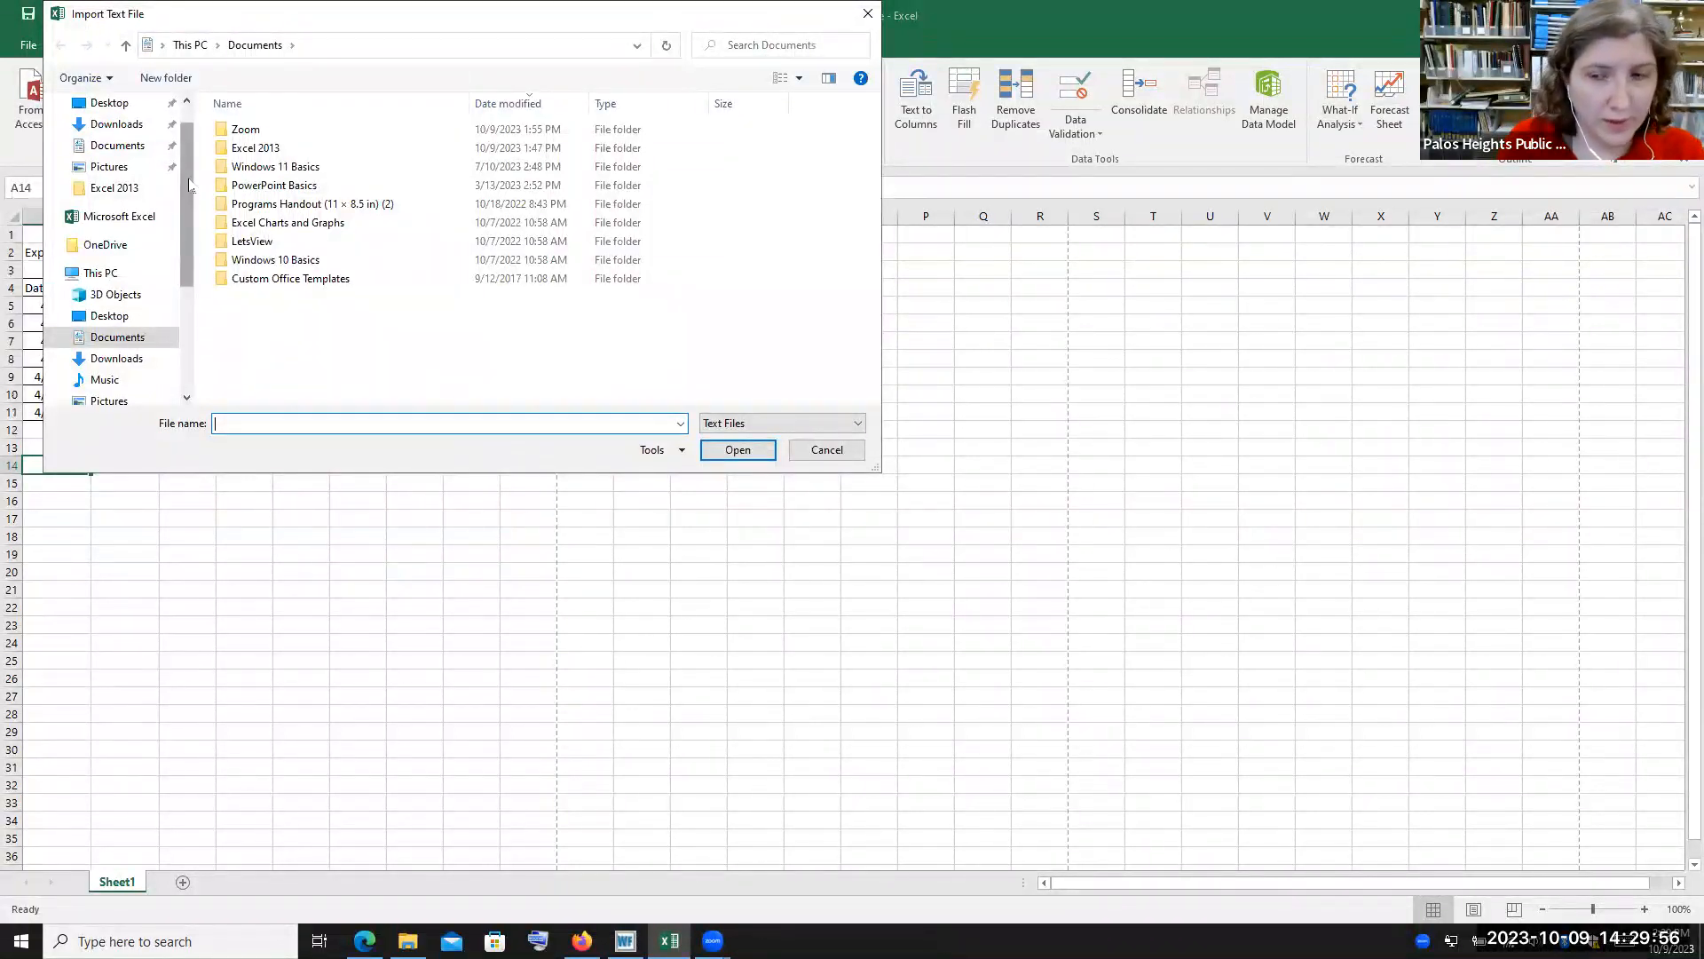
{"action": "scroll", "coordinate": [188, 186], "scroll_direction": "up", "scroll_amount": 1}
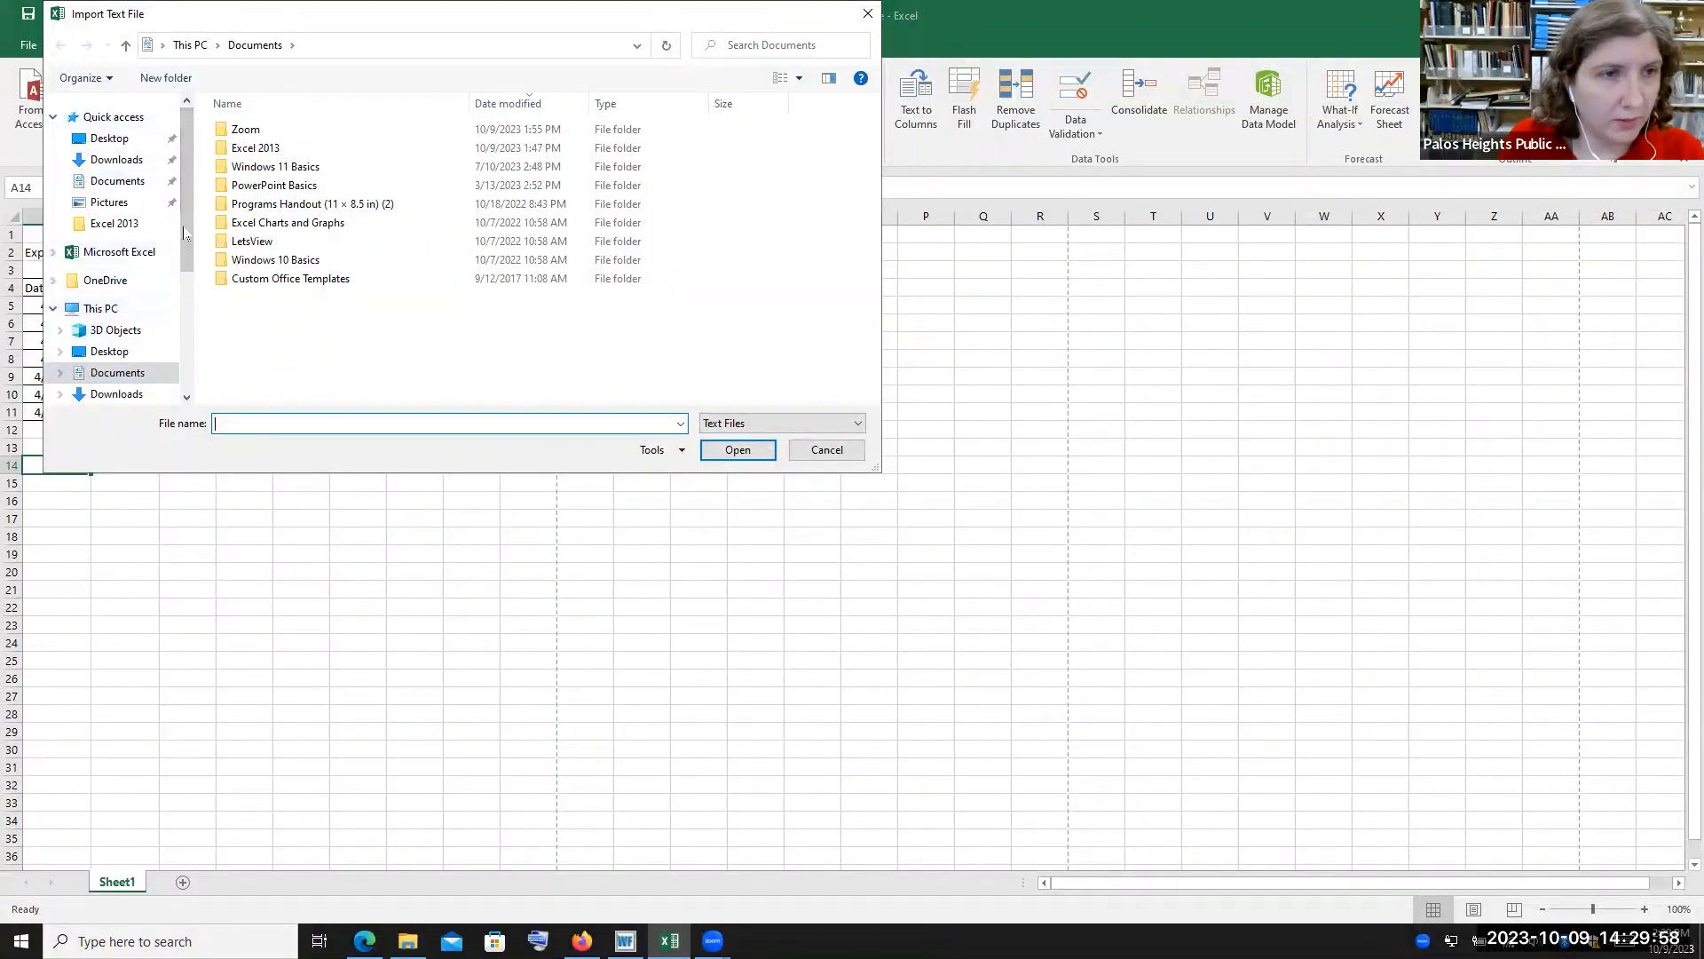
{"action": "scroll", "coordinate": [185, 232], "scroll_direction": "down", "scroll_amount": 4}
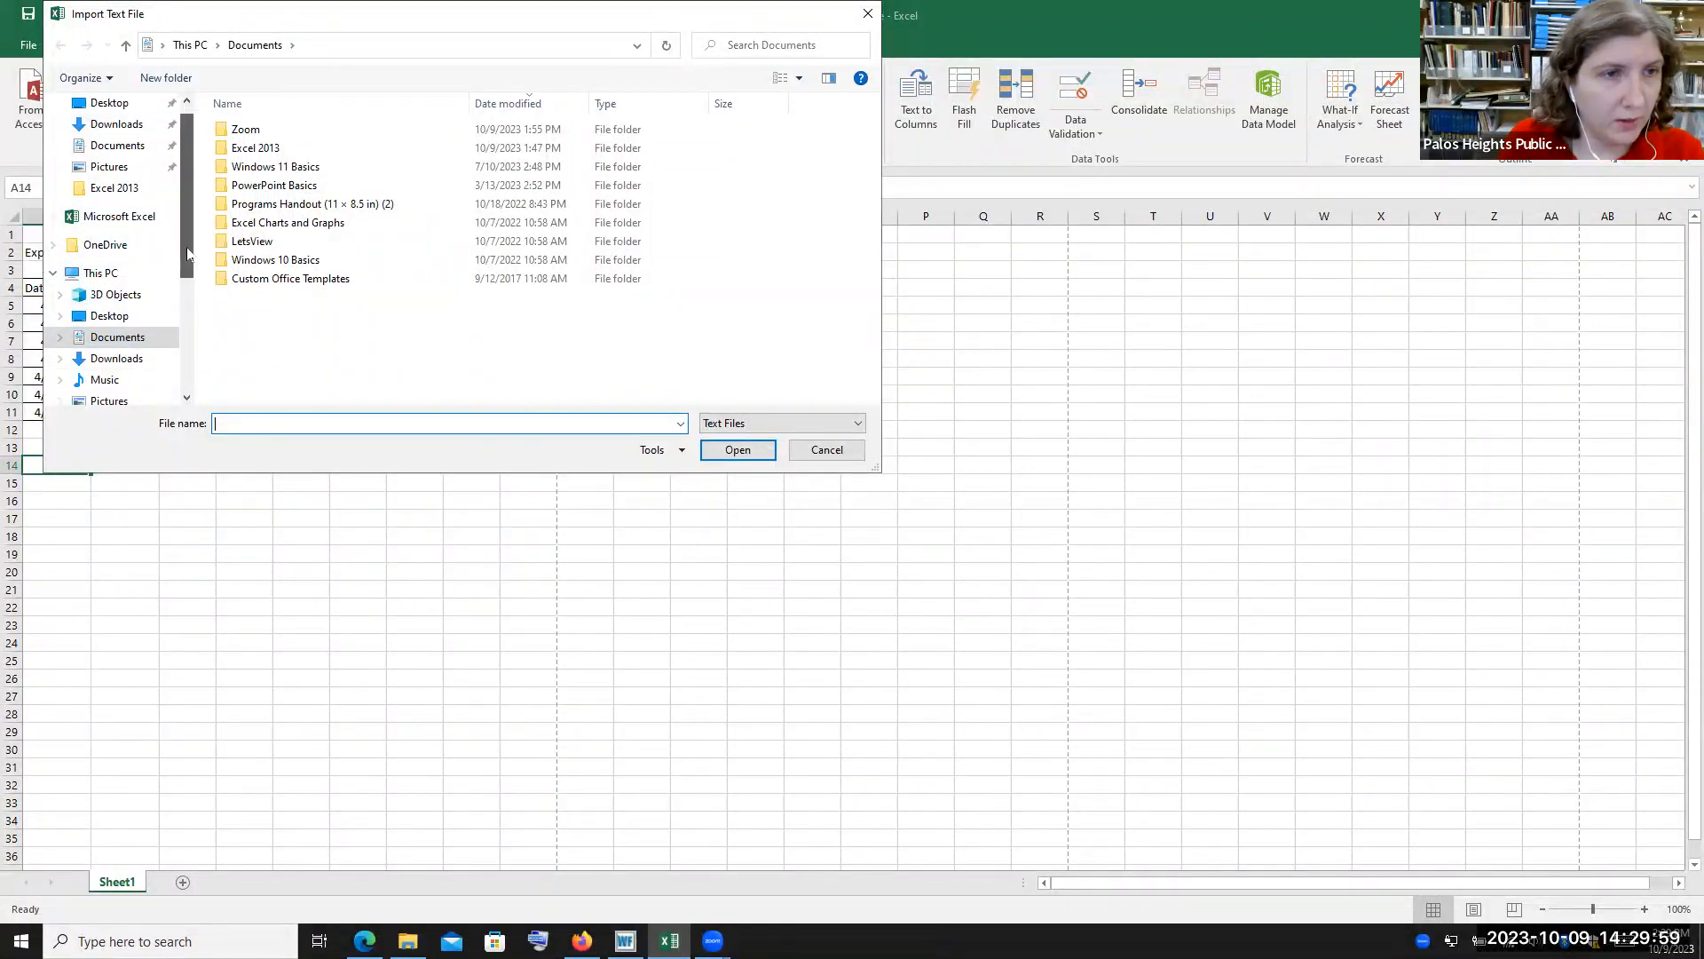
{"action": "left_click", "coordinate": [827, 449]}
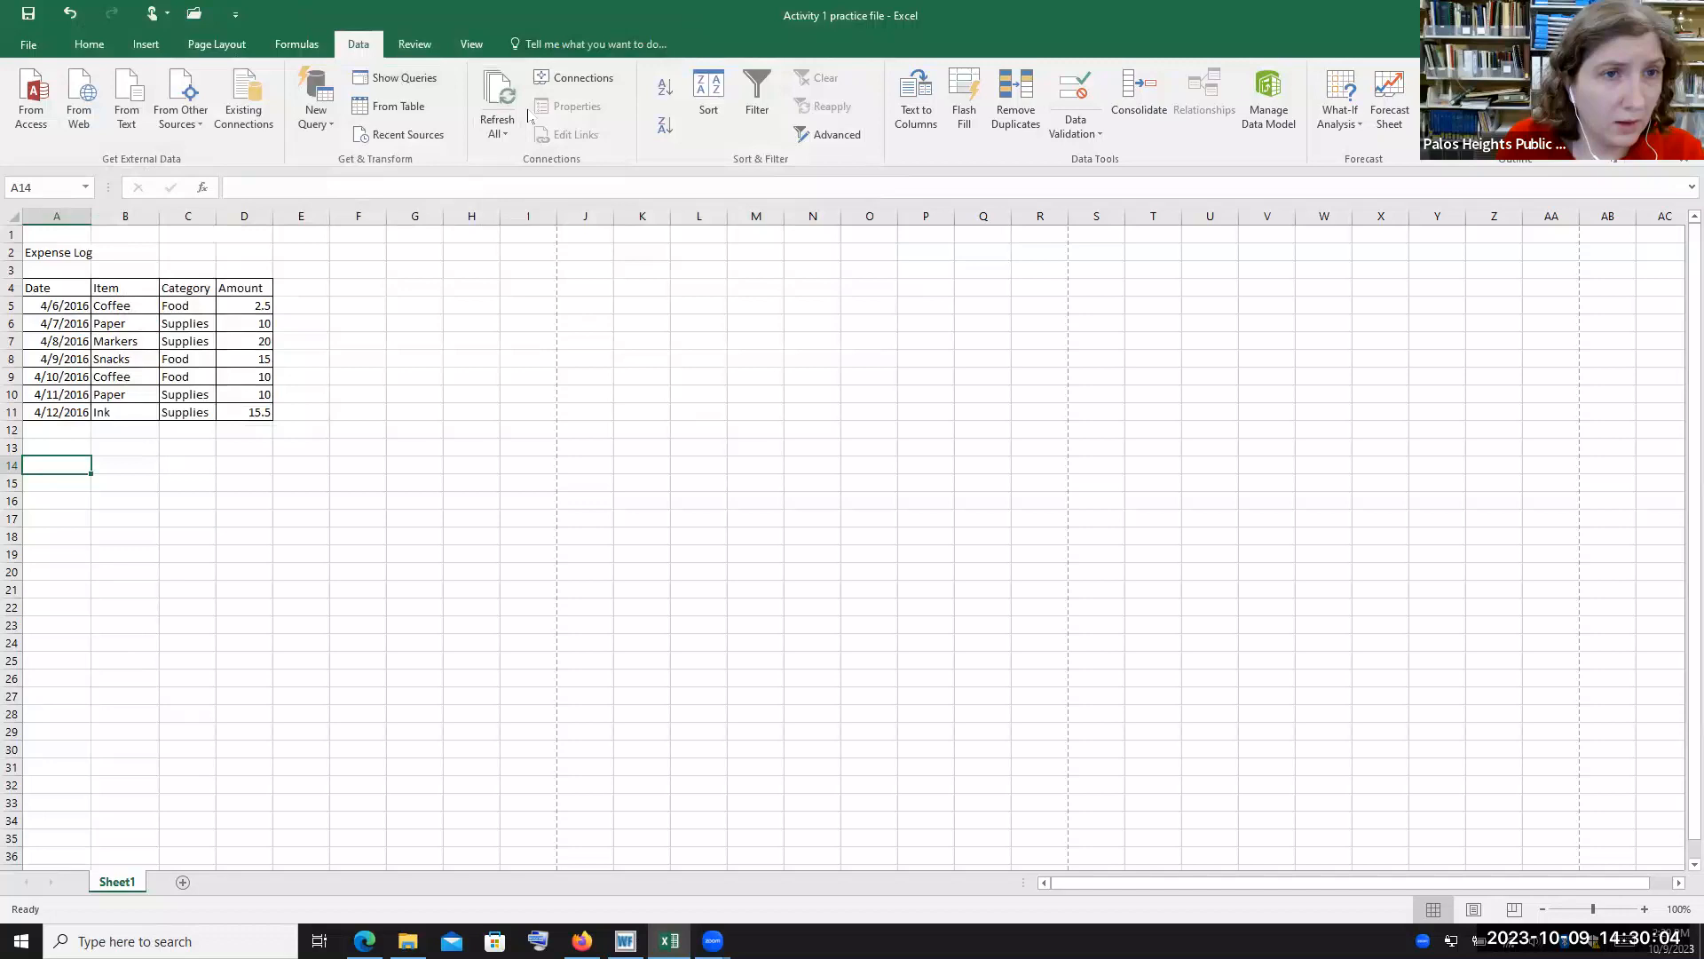
Create a table from the expense range A4:D11 with From Table, leaving the headers option unchecked
{"action": "left_click", "coordinate": [411, 107]}
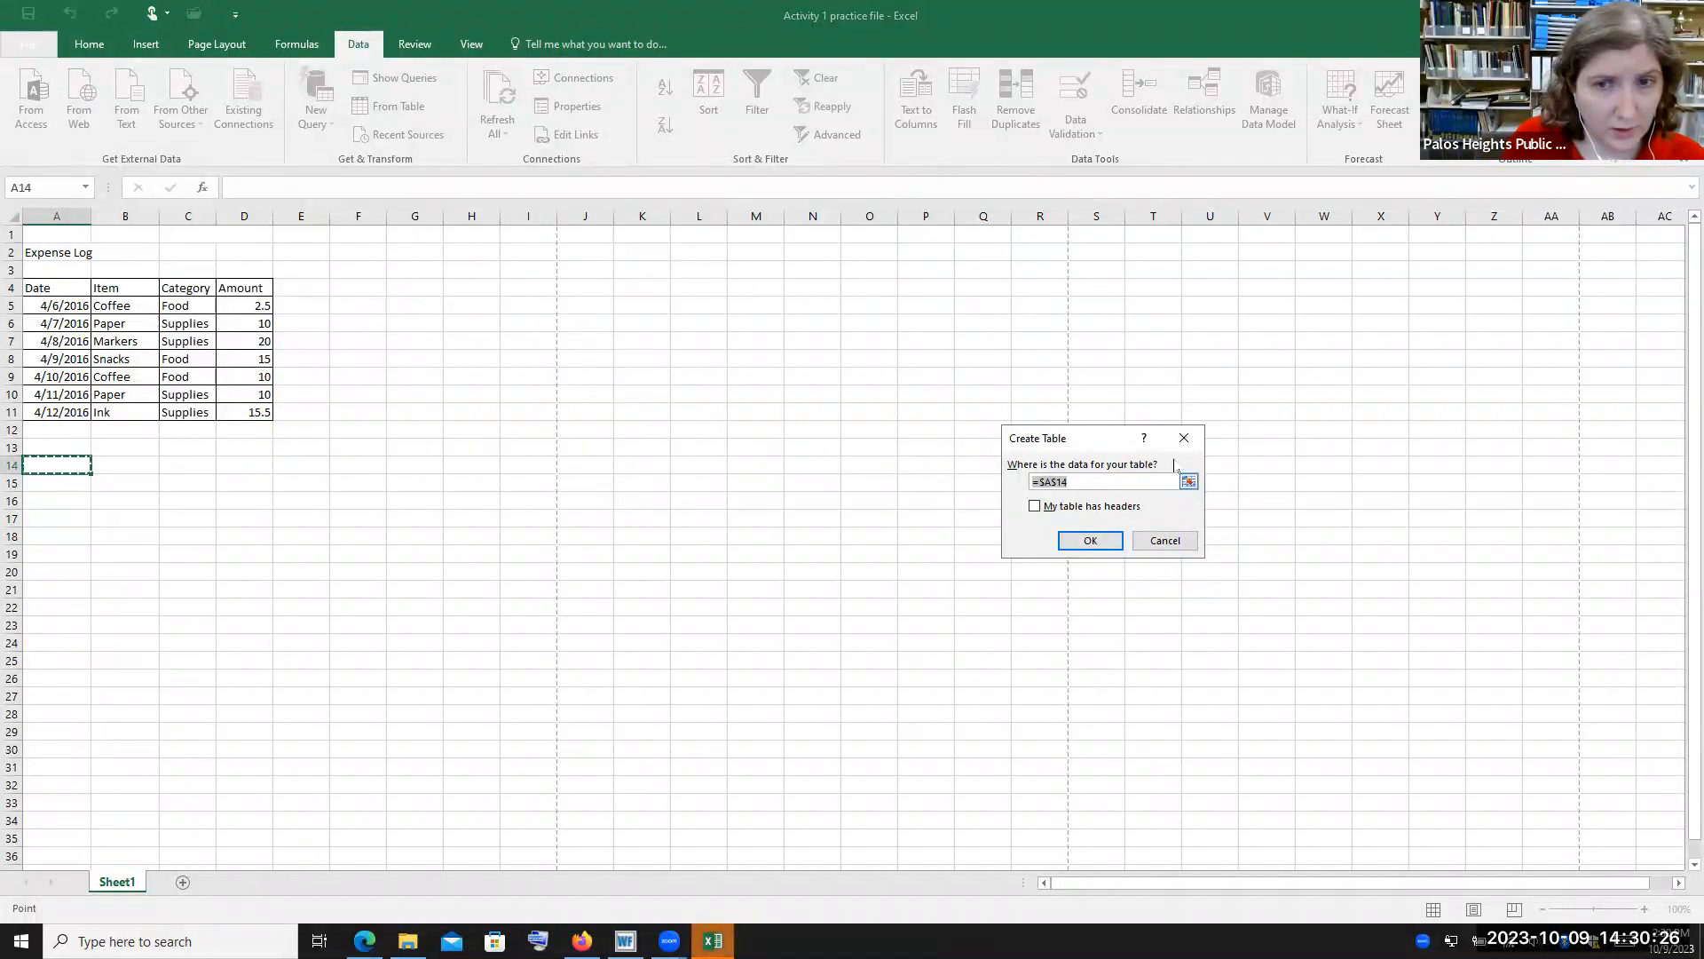
{"action": "left_click", "coordinate": [61, 306]}
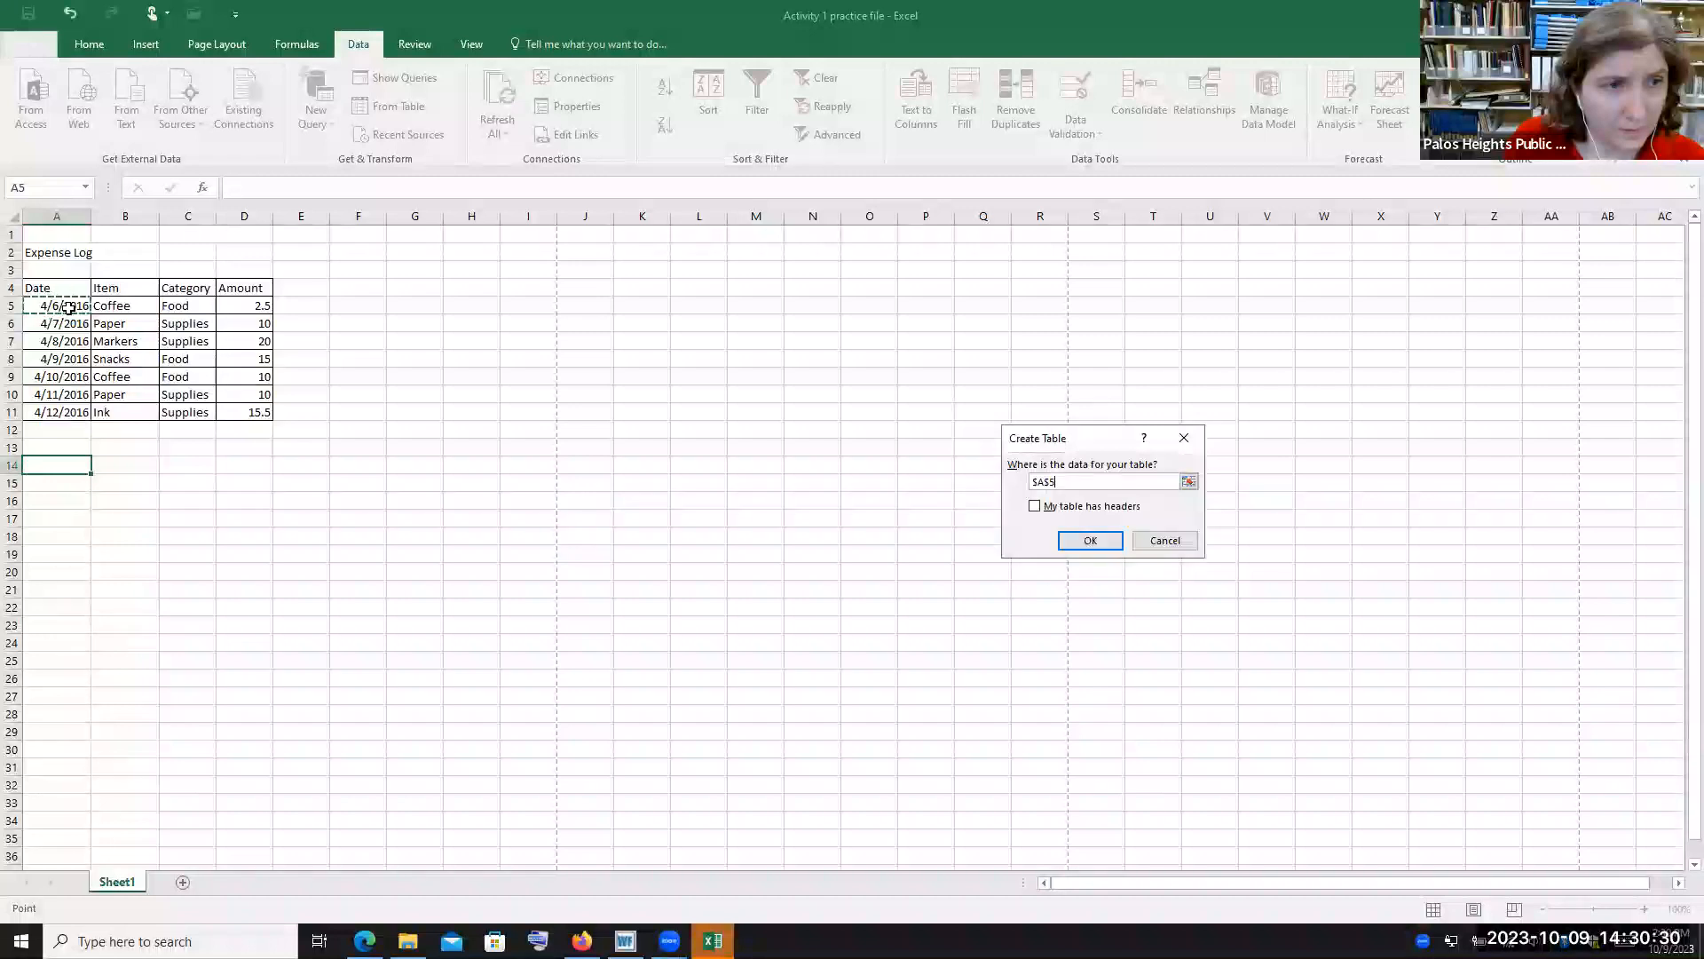
{"action": "left_click_drag", "start_coordinate": [86, 311], "coordinate": [246, 412]}
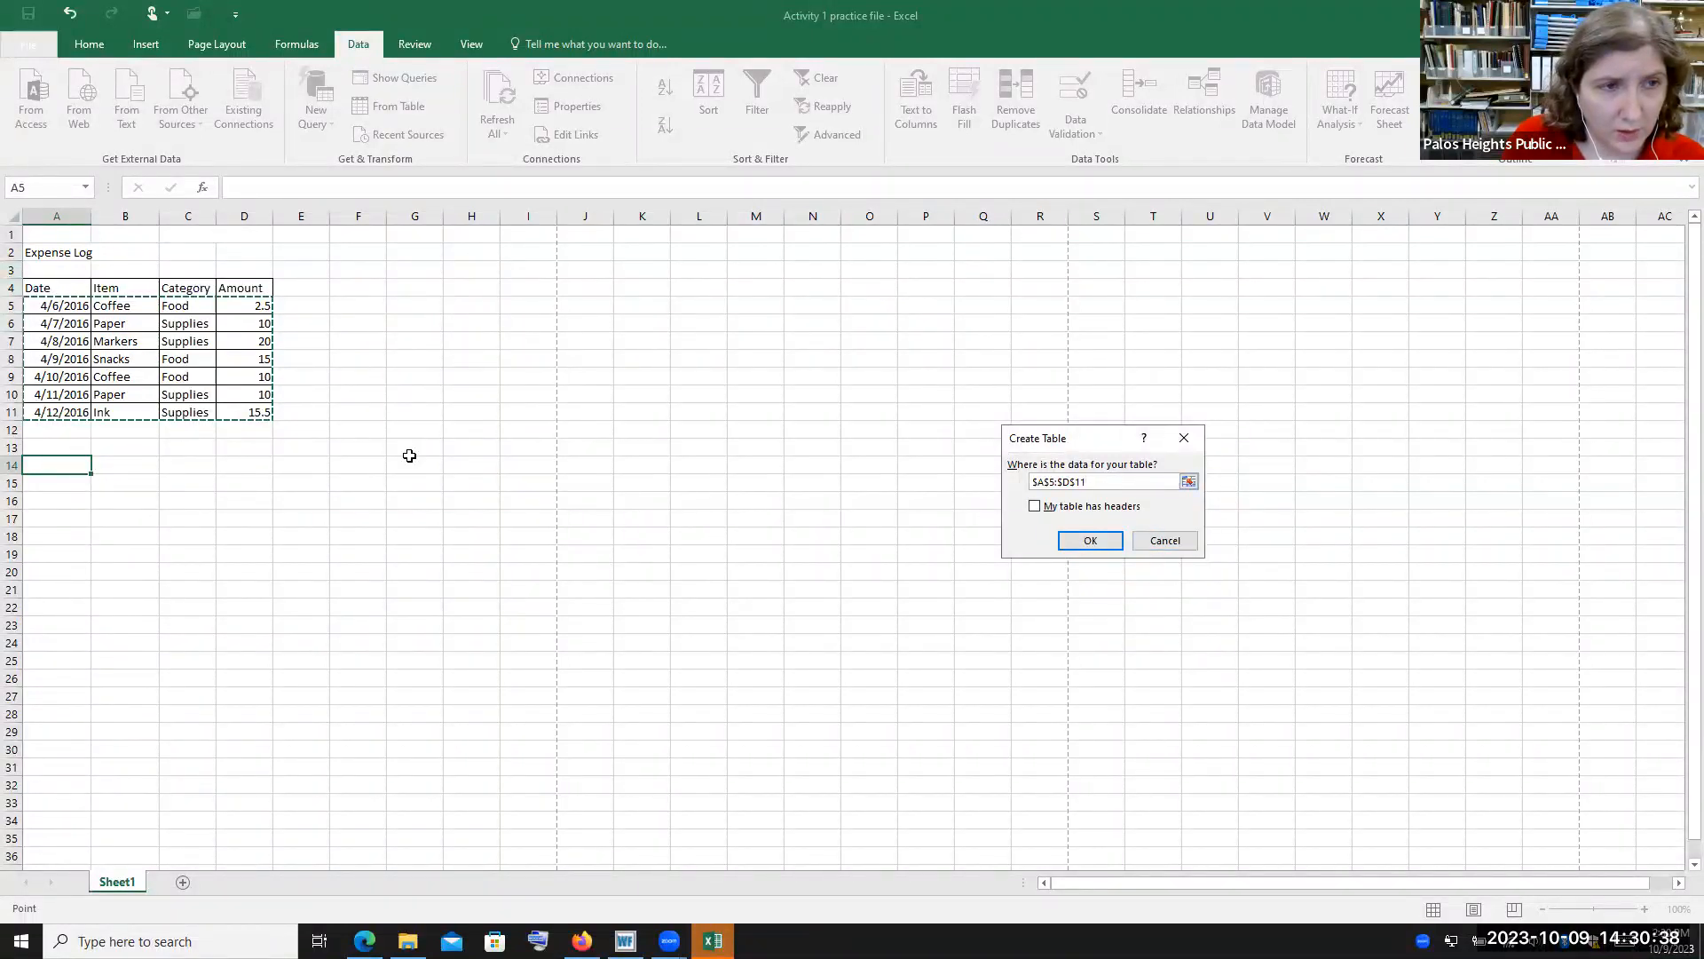
{"action": "left_click", "coordinate": [34, 292]}
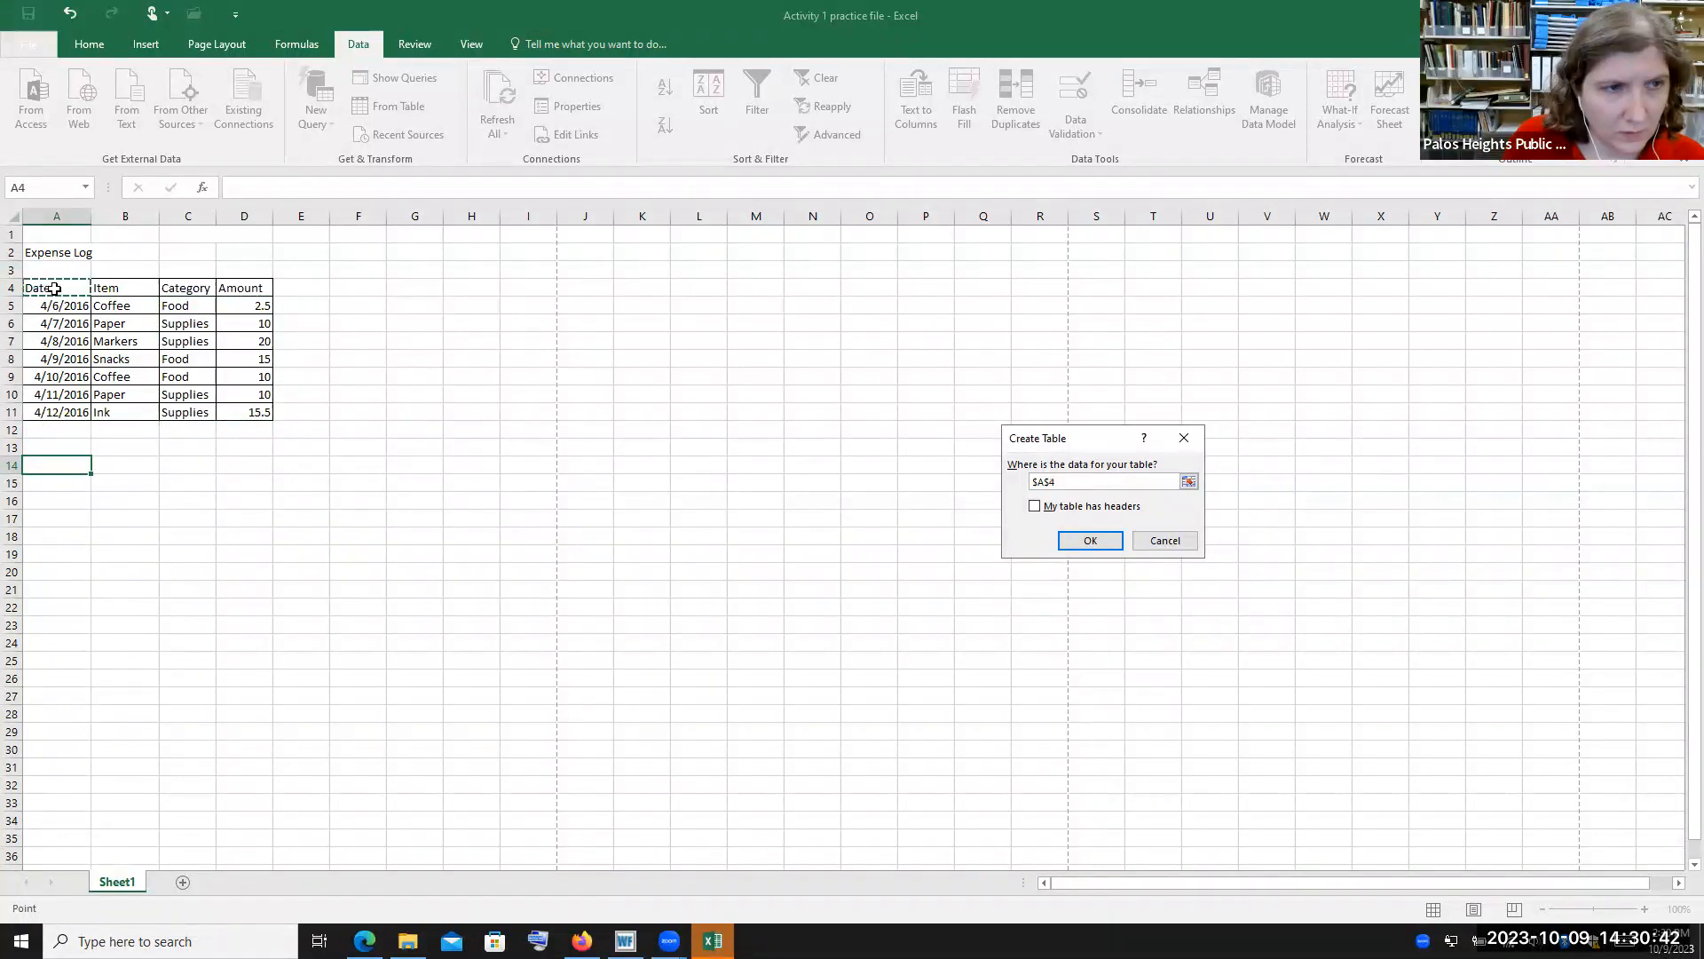
{"action": "left_click_drag", "start_coordinate": [109, 306], "coordinate": [256, 409]}
{"action": "left_click", "coordinate": [1076, 543]}
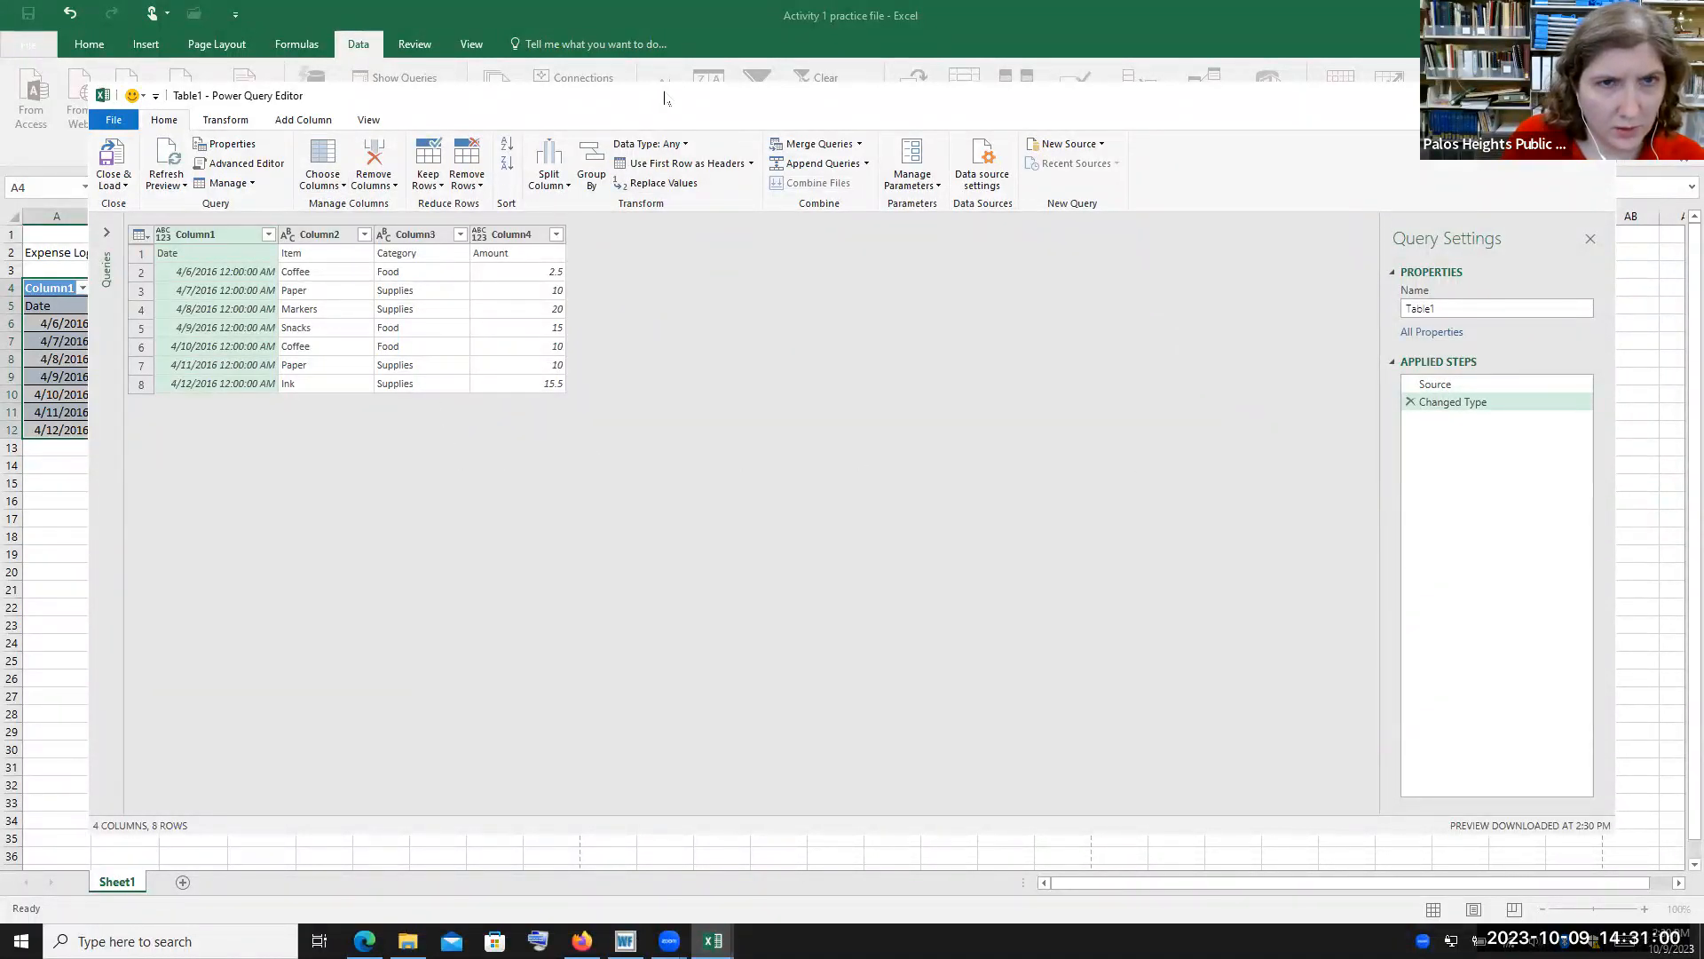
Close the Power Query Editor and discard its changes
{"action": "left_click_drag", "start_coordinate": [664, 98], "coordinate": [613, 69]}
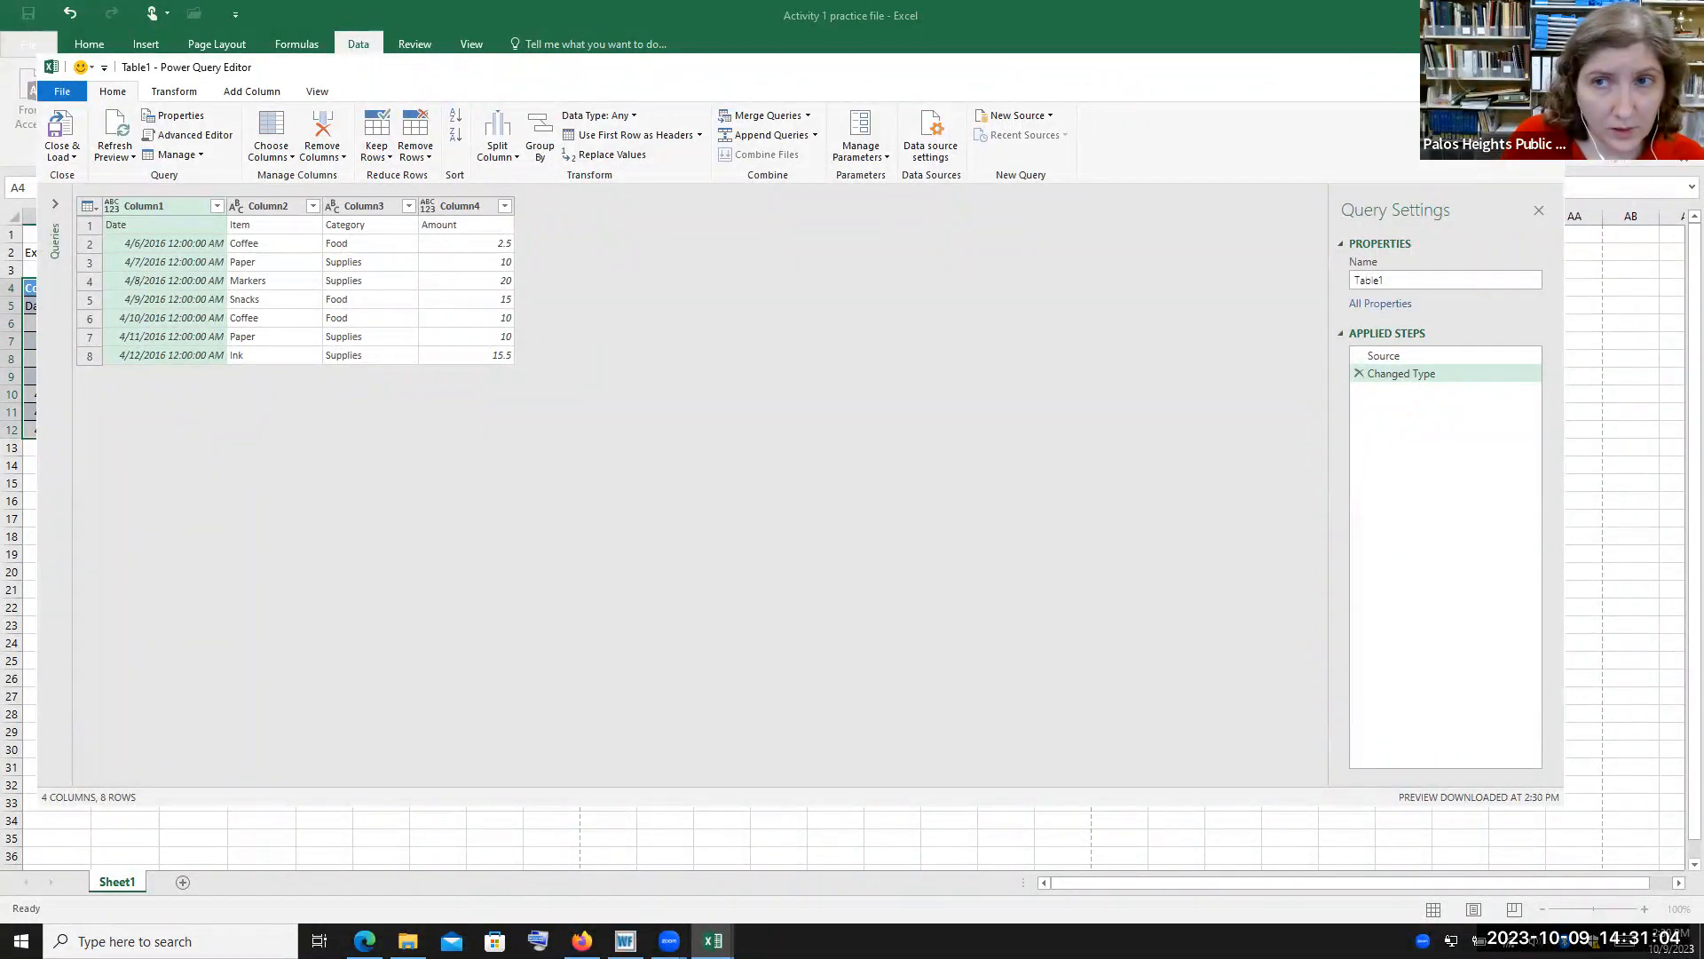
{"action": "left_click_drag", "start_coordinate": [618, 70], "coordinate": [576, 137]}
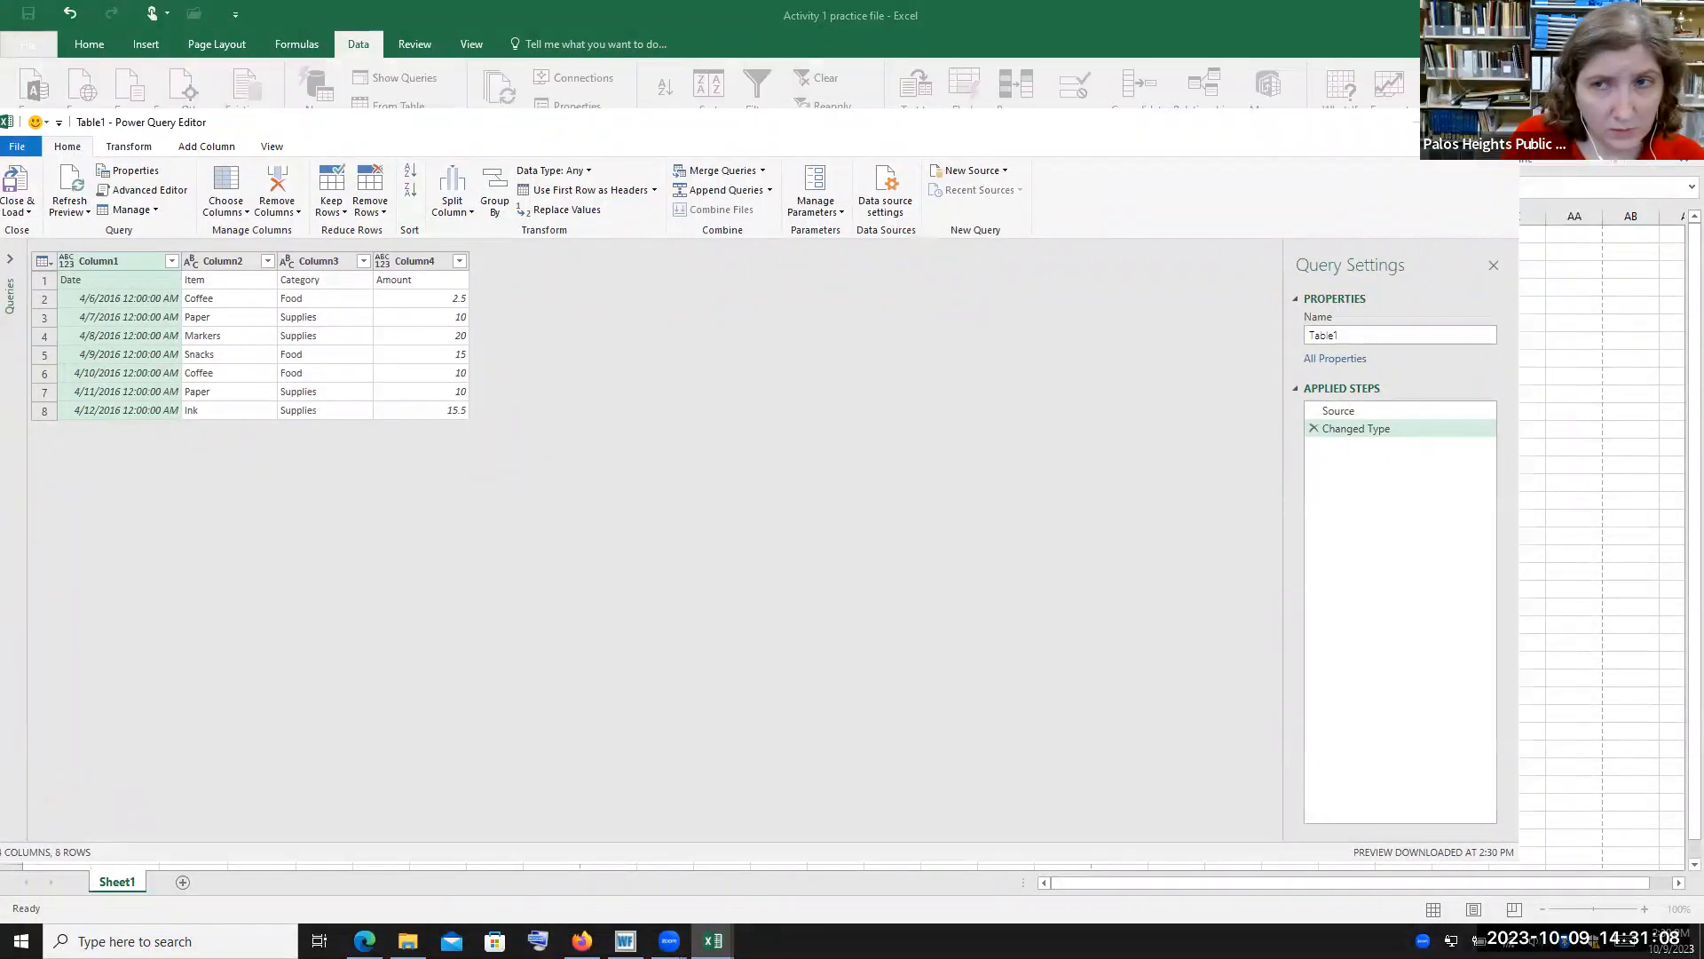
{"action": "left_click", "coordinate": [1499, 123]}
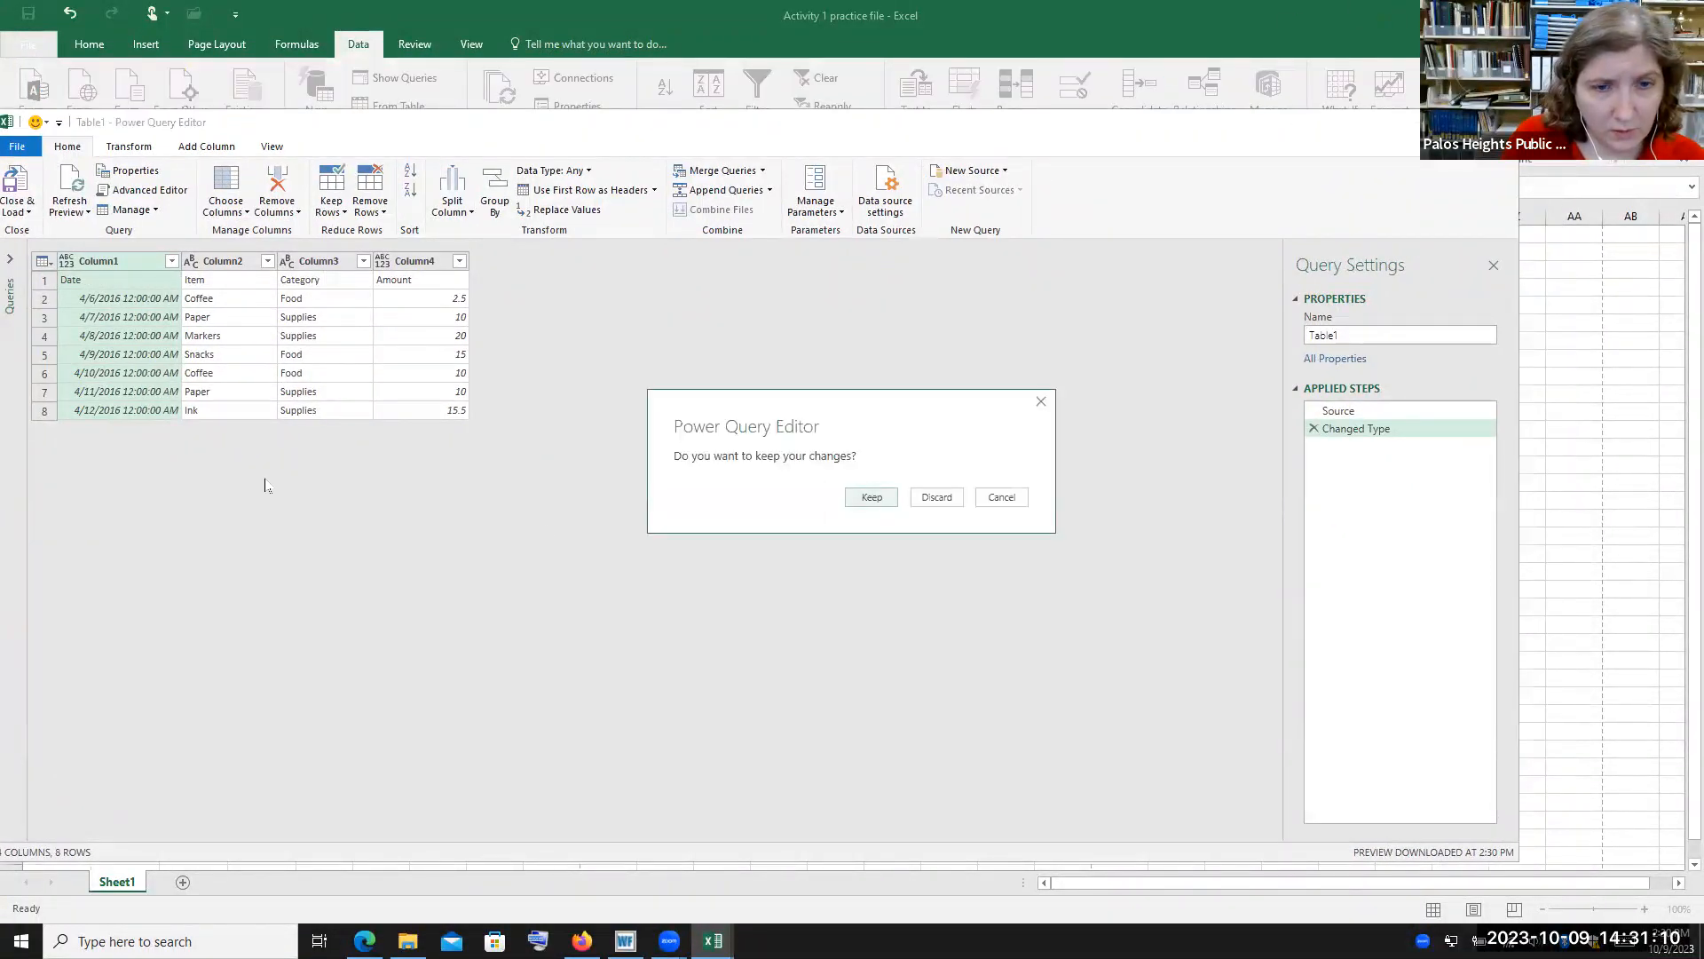
{"action": "left_click", "coordinate": [937, 497]}
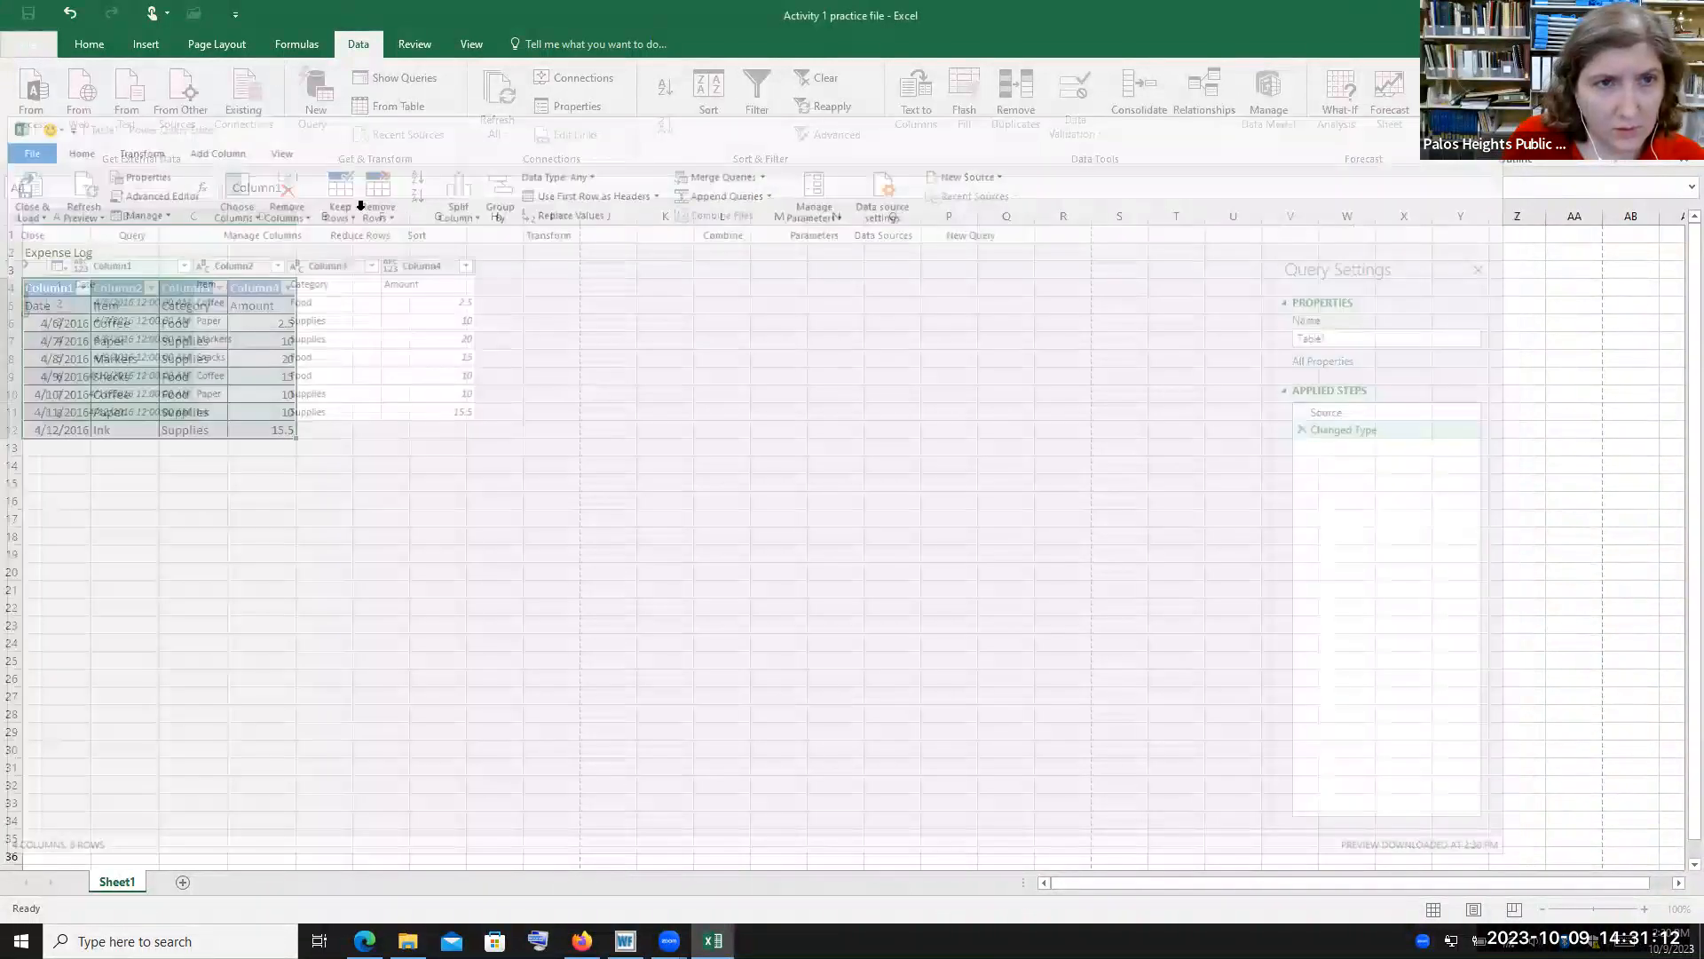
Undo the table creation and return to the data tools
{"action": "left_click", "coordinate": [472, 45]}
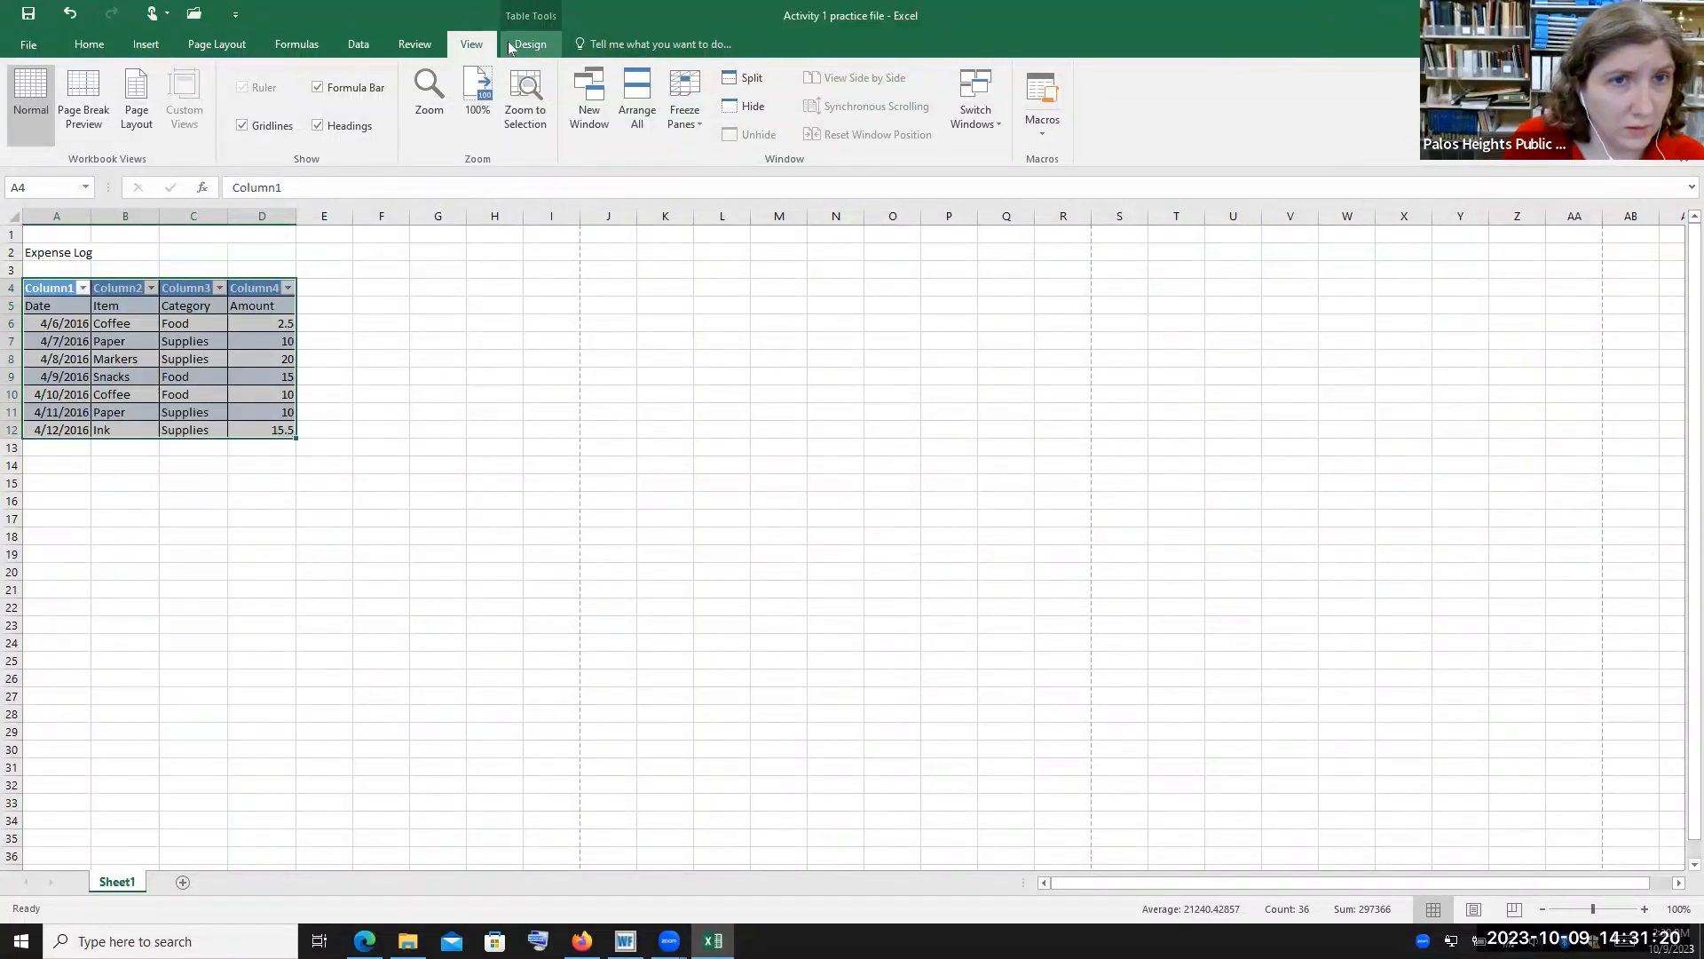
{"action": "left_click", "coordinate": [70, 13]}
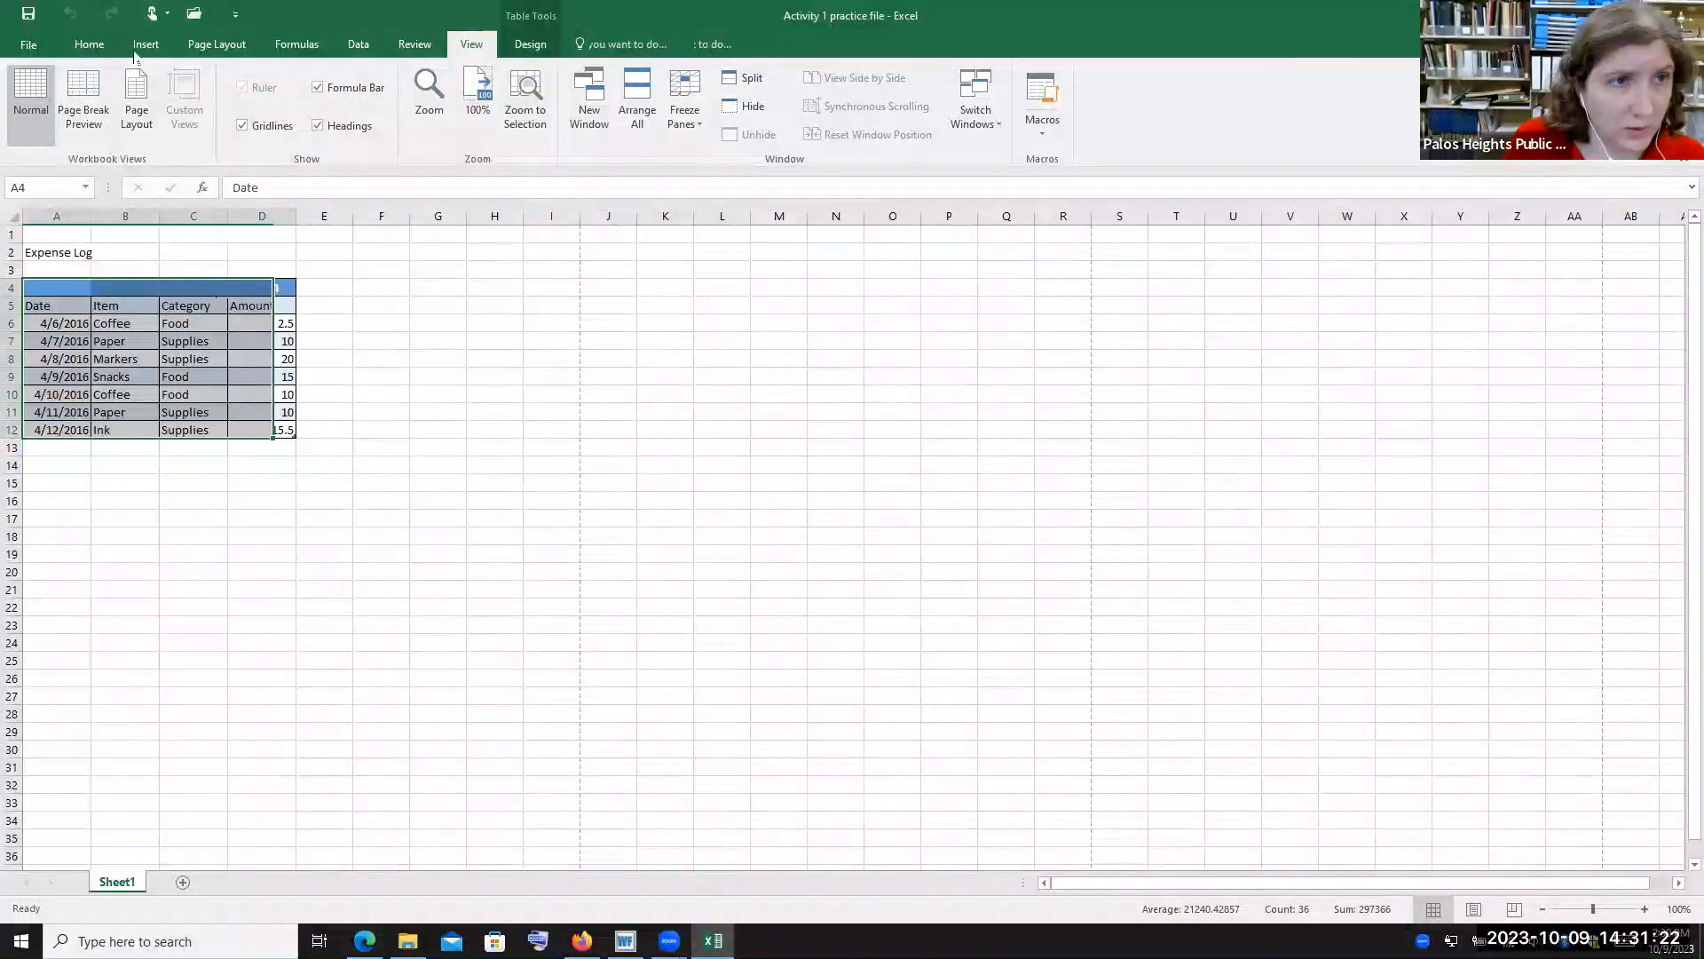
{"action": "left_click", "coordinate": [351, 40]}
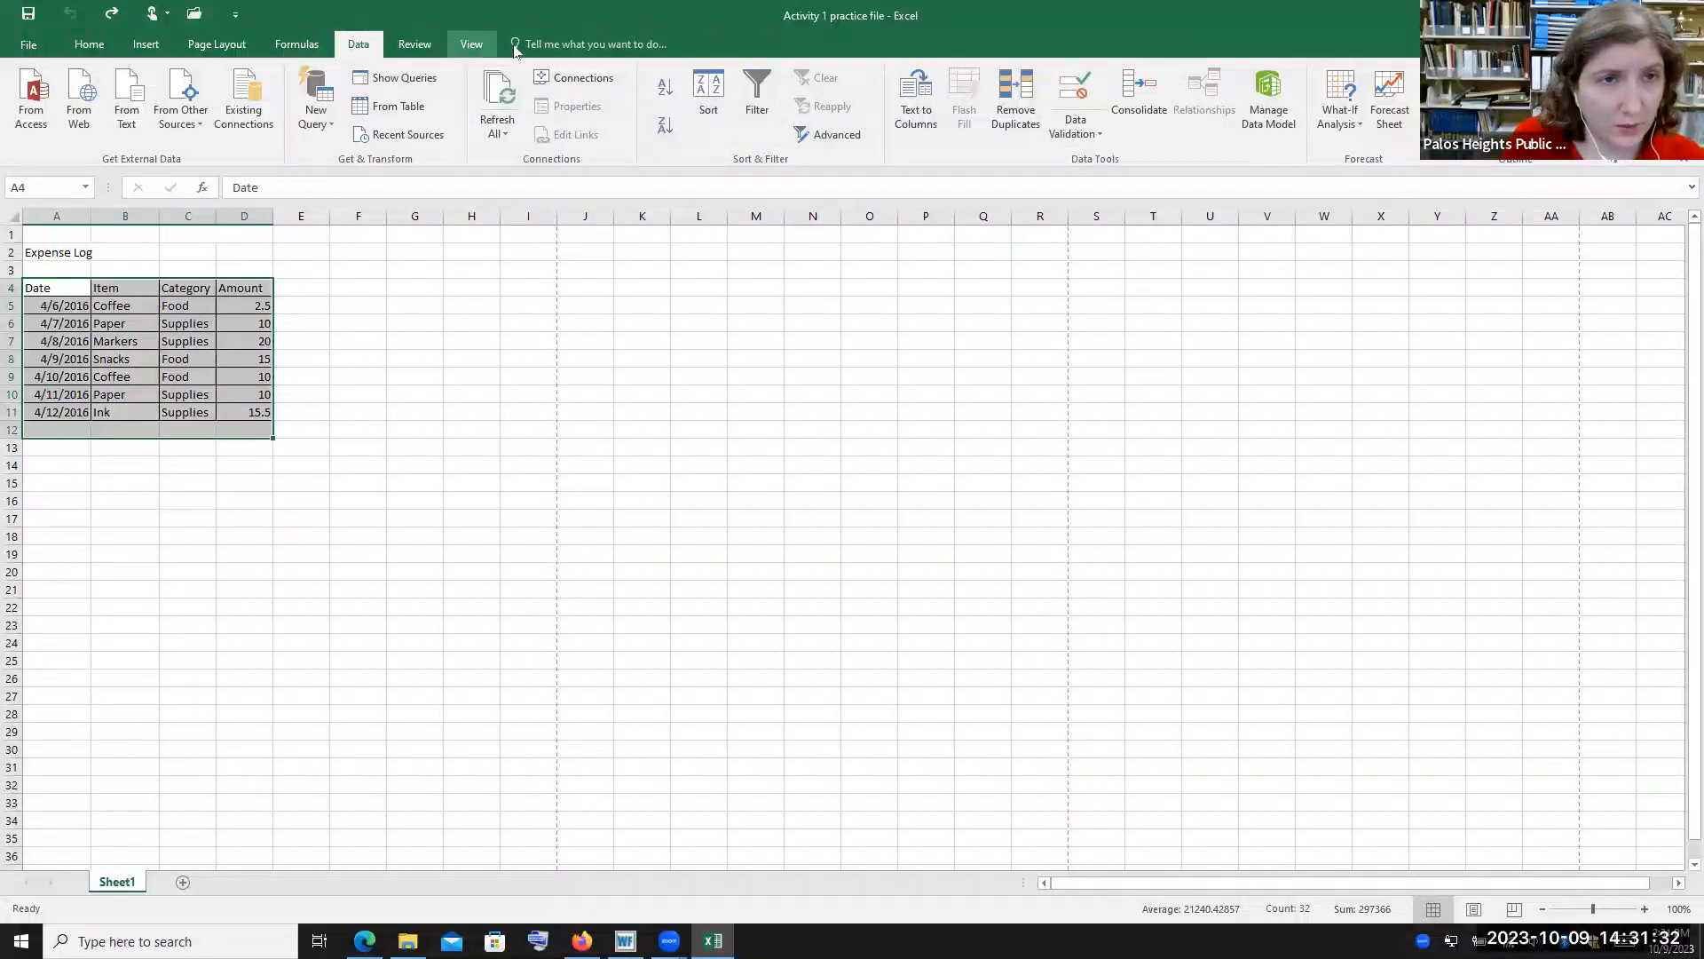
Examine the review tools and deselect the expense range
{"action": "left_click", "coordinate": [415, 47]}
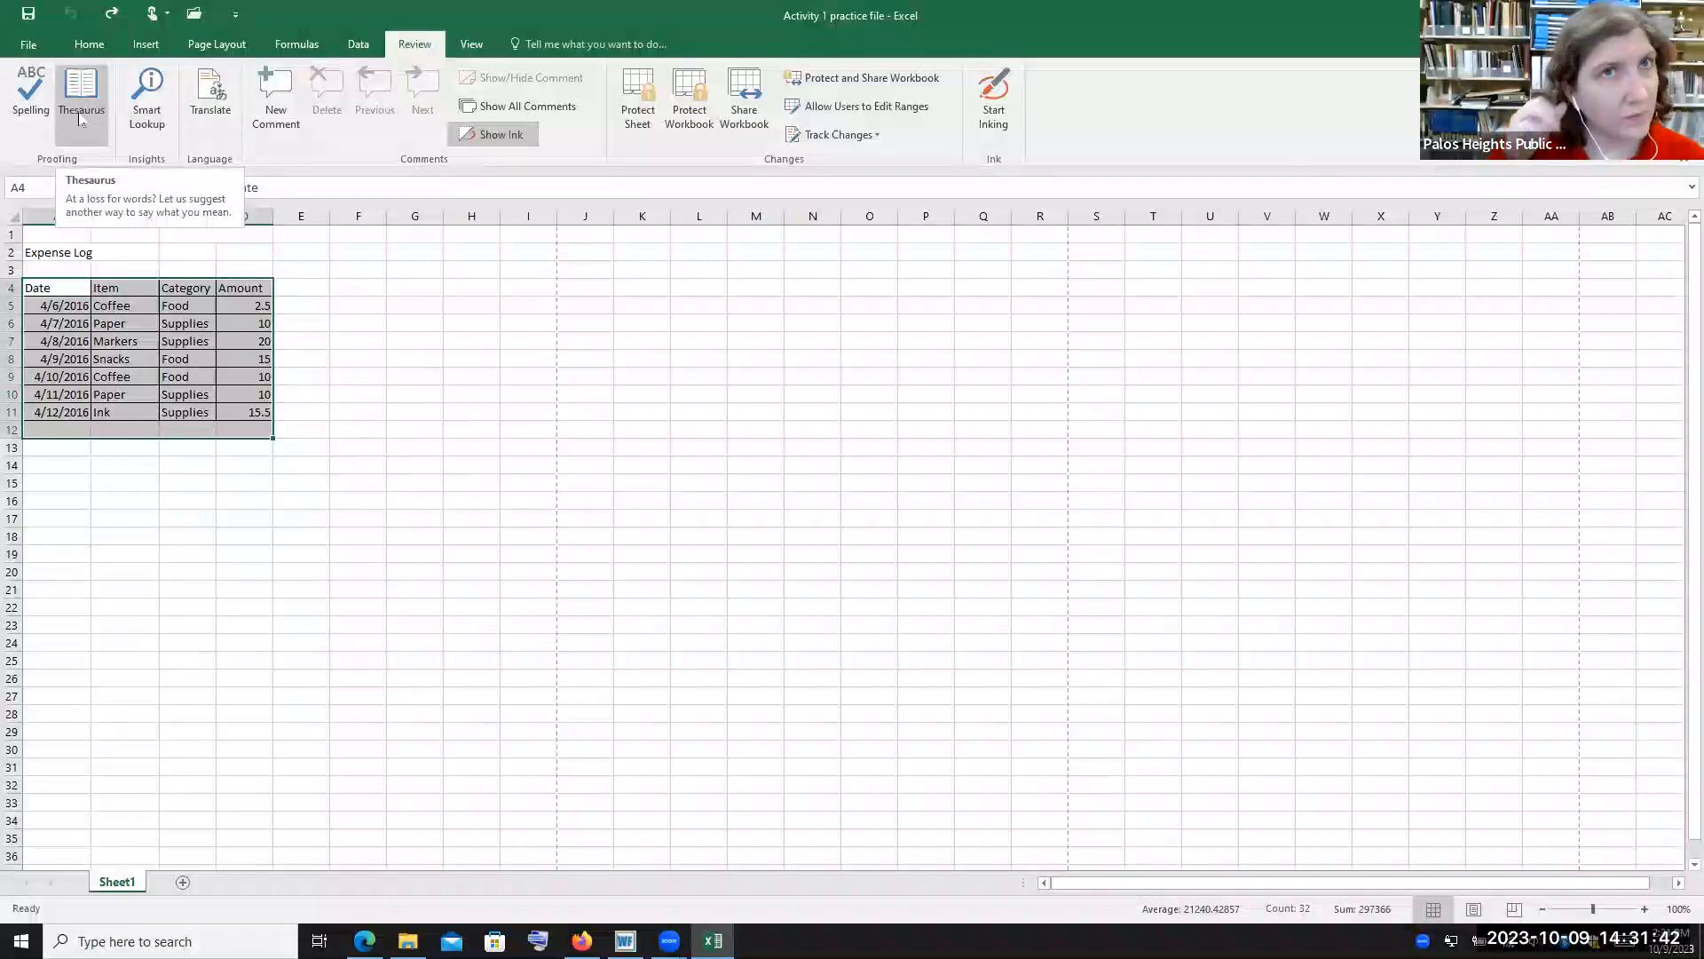
{"action": "left_click", "coordinate": [307, 481]}
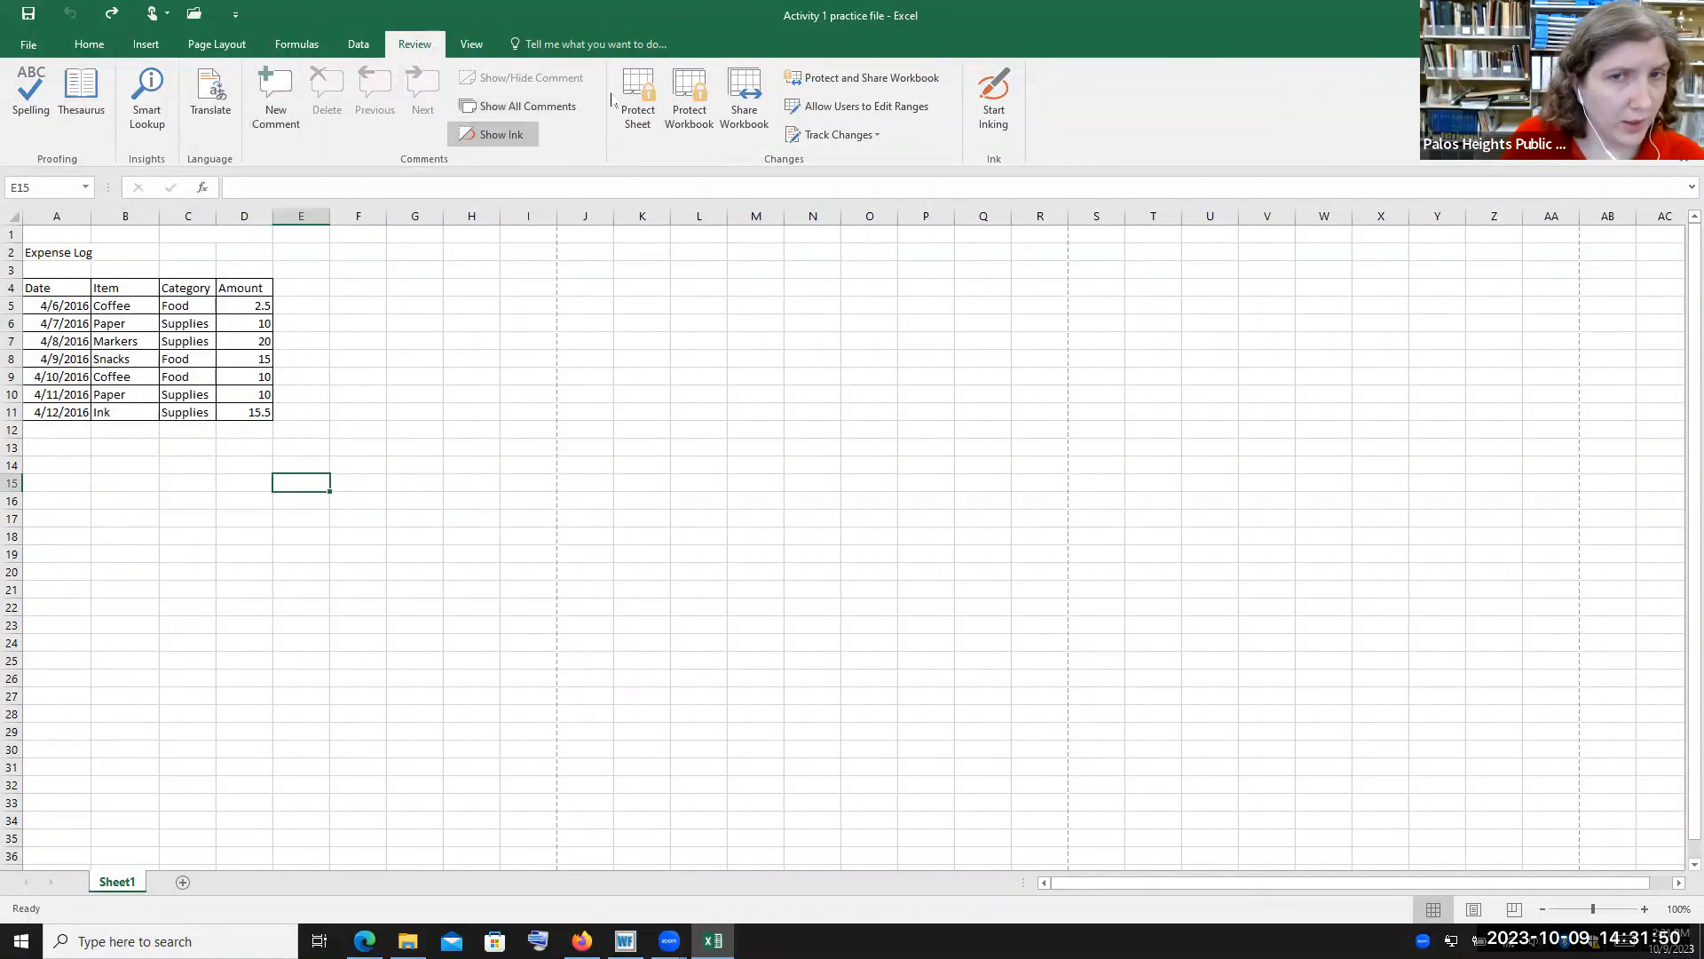
Turn the sheet gridlines off and back on in the view tools
{"action": "left_click", "coordinate": [468, 44]}
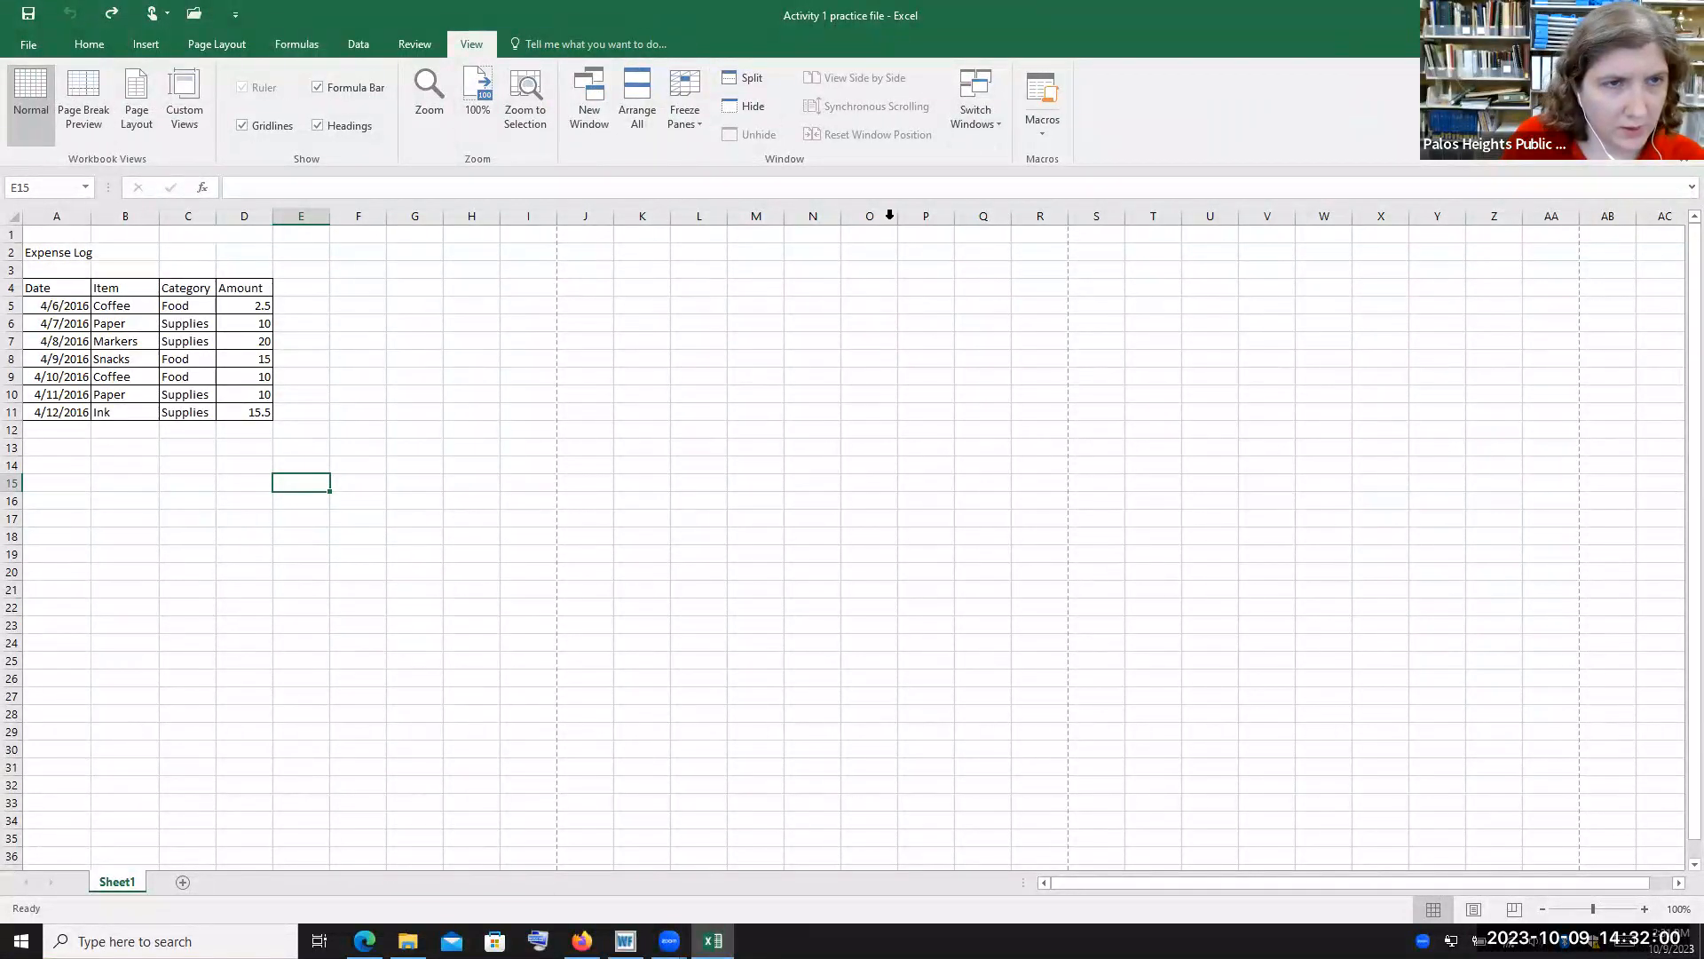
{"action": "left_click", "coordinate": [244, 128]}
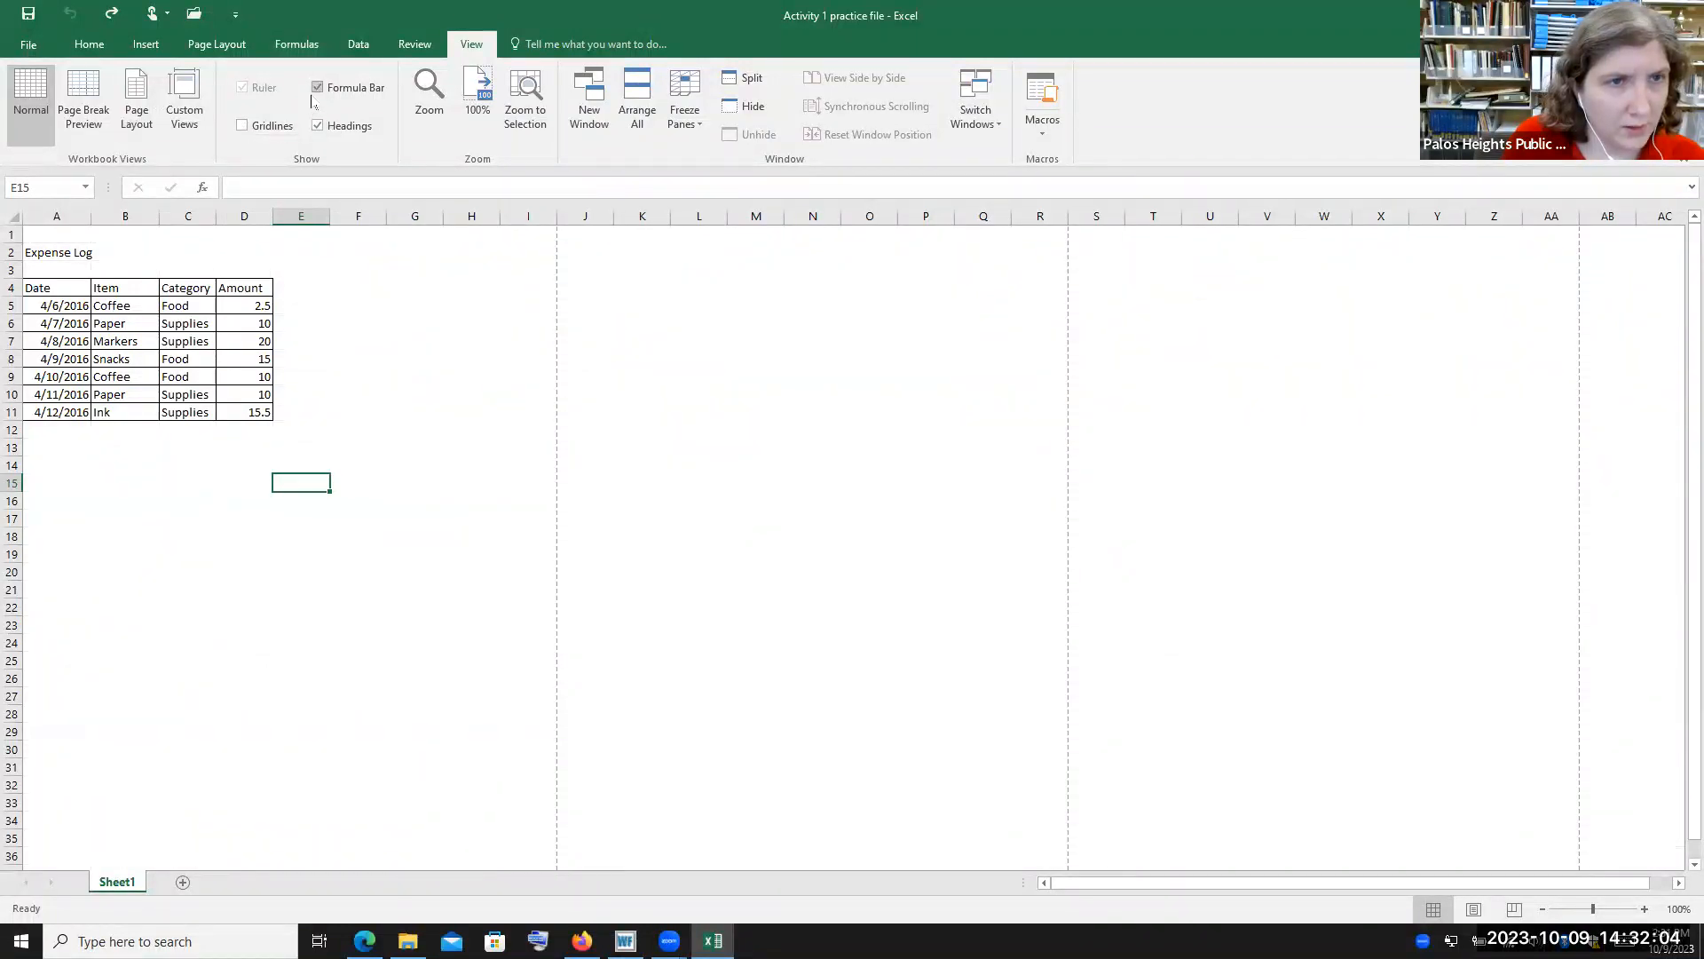
{"action": "left_click", "coordinate": [242, 125]}
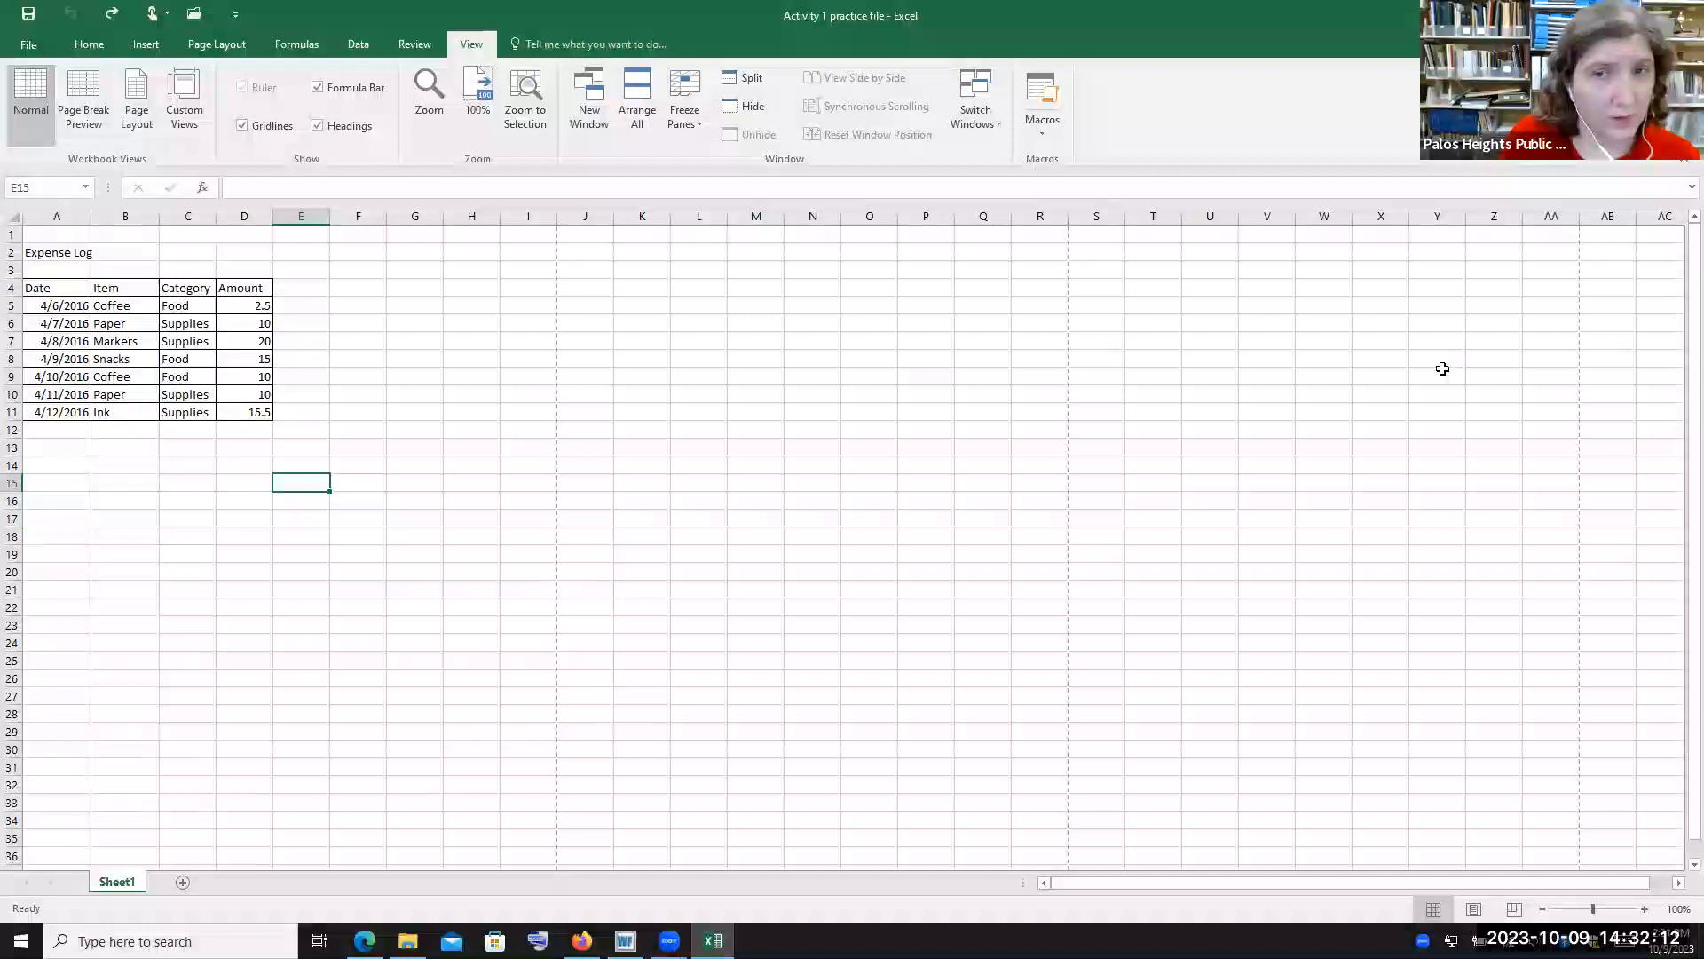
Switch the sheet to Page Break Preview, then to Page Layout view
{"action": "left_click", "coordinate": [83, 102]}
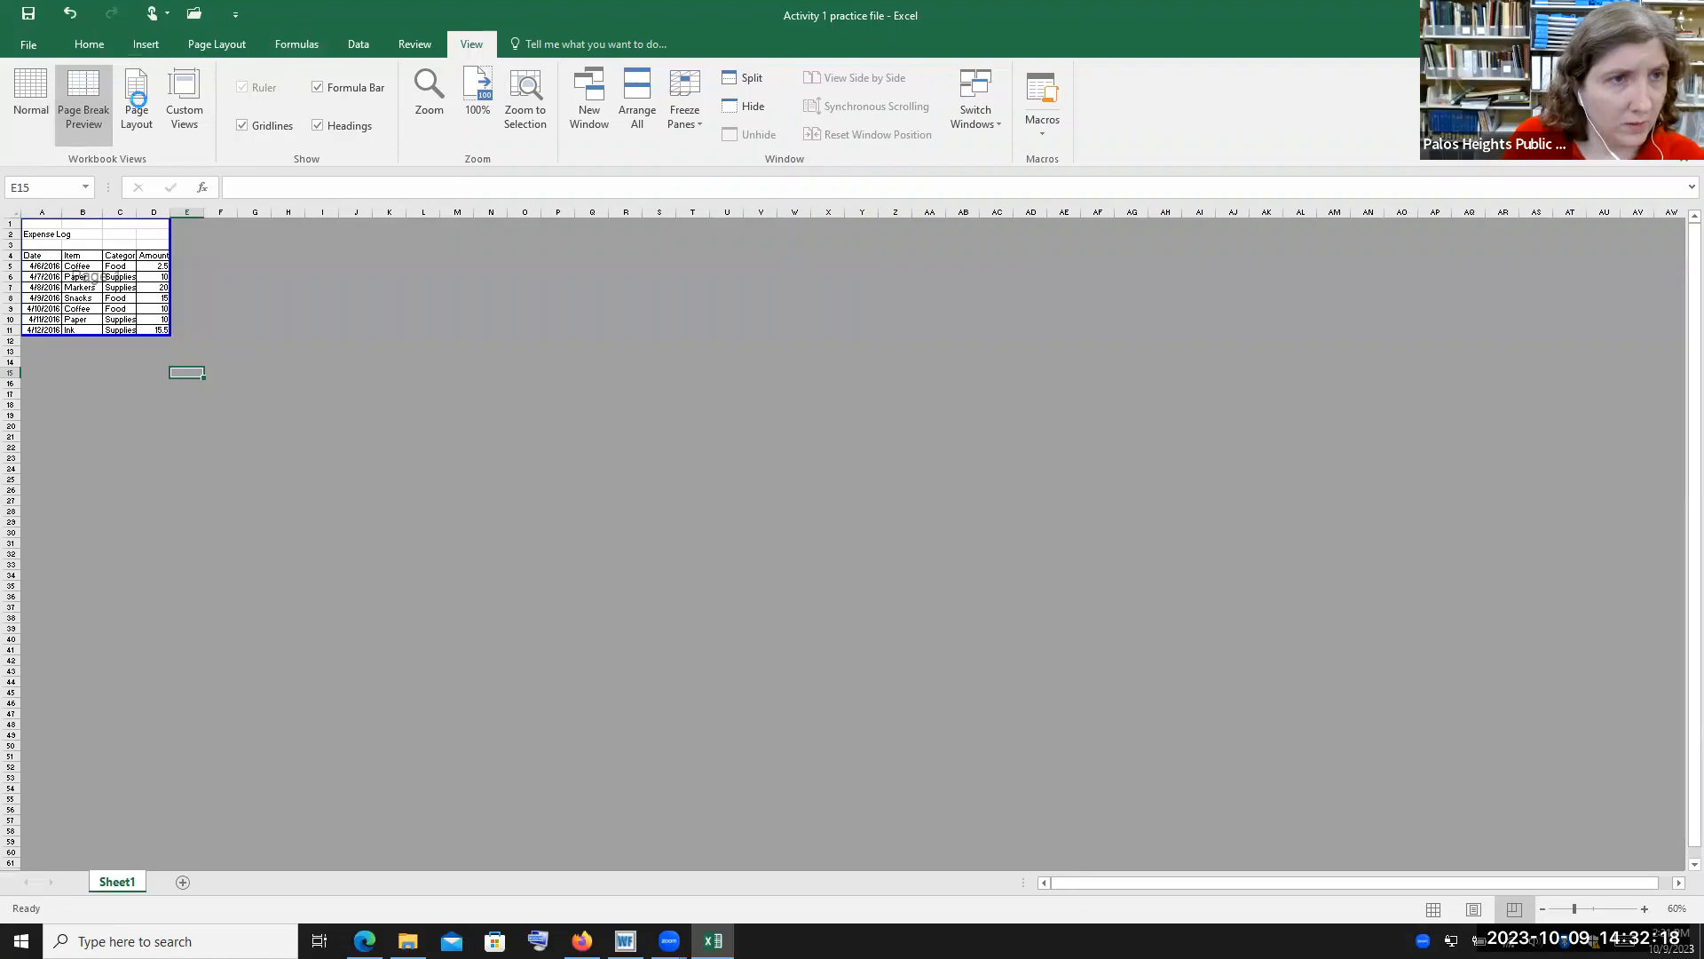
{"action": "left_click", "coordinate": [149, 105]}
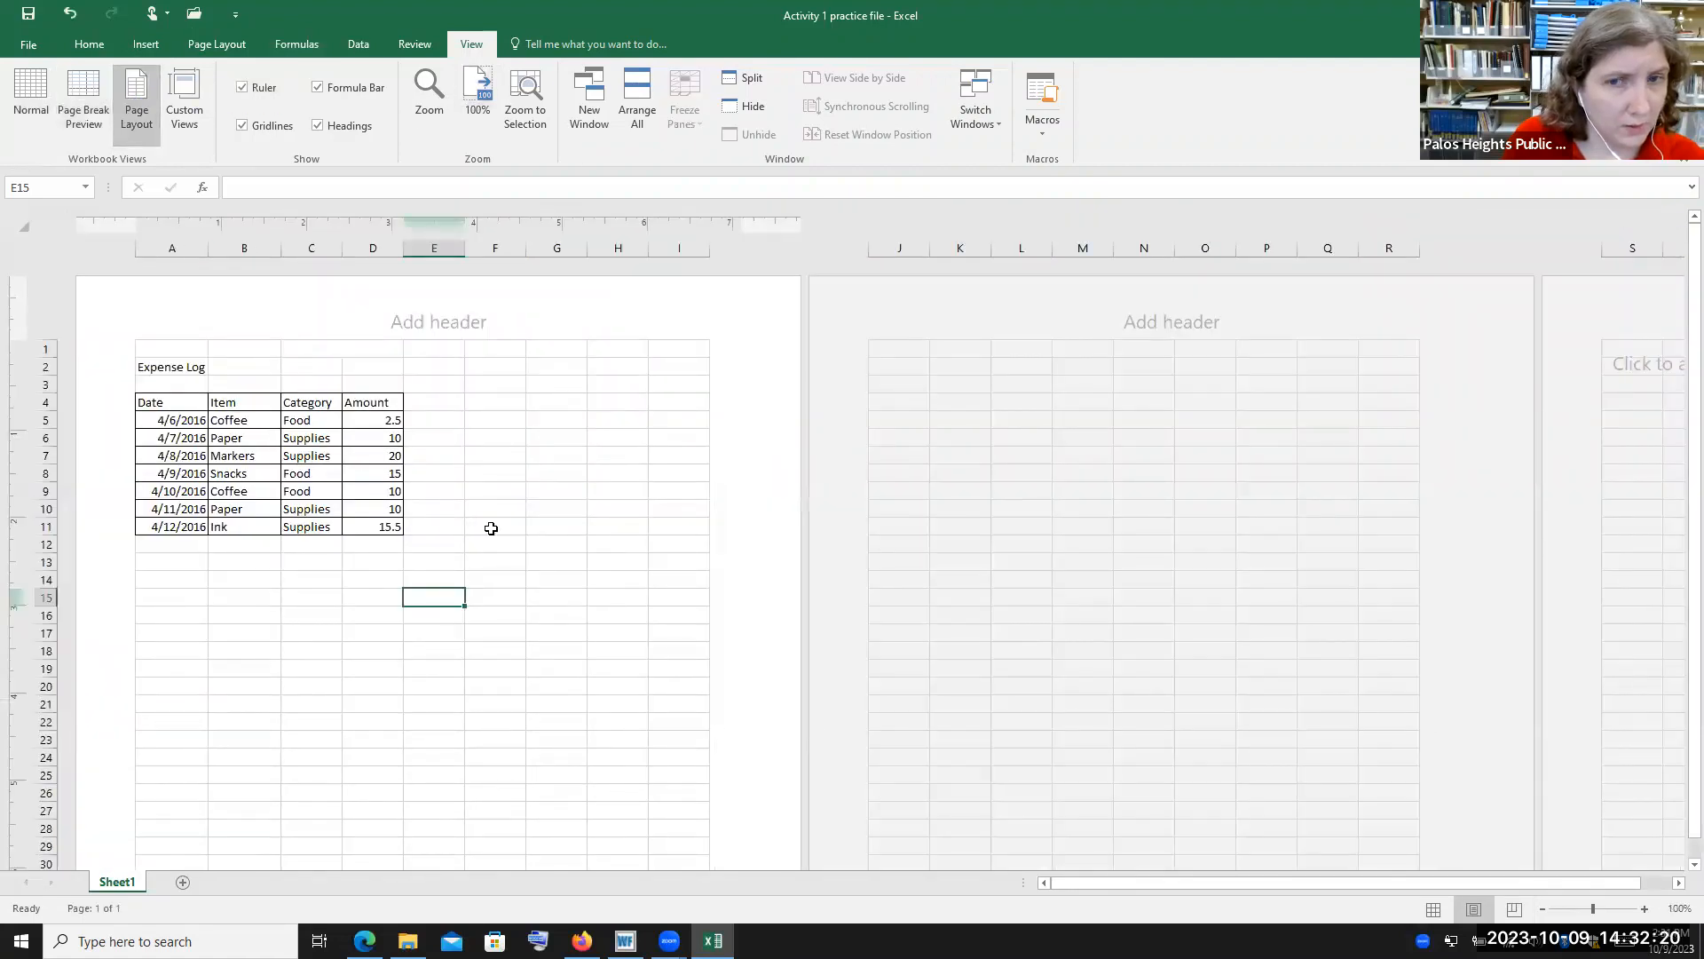
Open and close the Custom Views dialog, then return the sheet to Normal view
{"action": "left_click", "coordinate": [197, 110]}
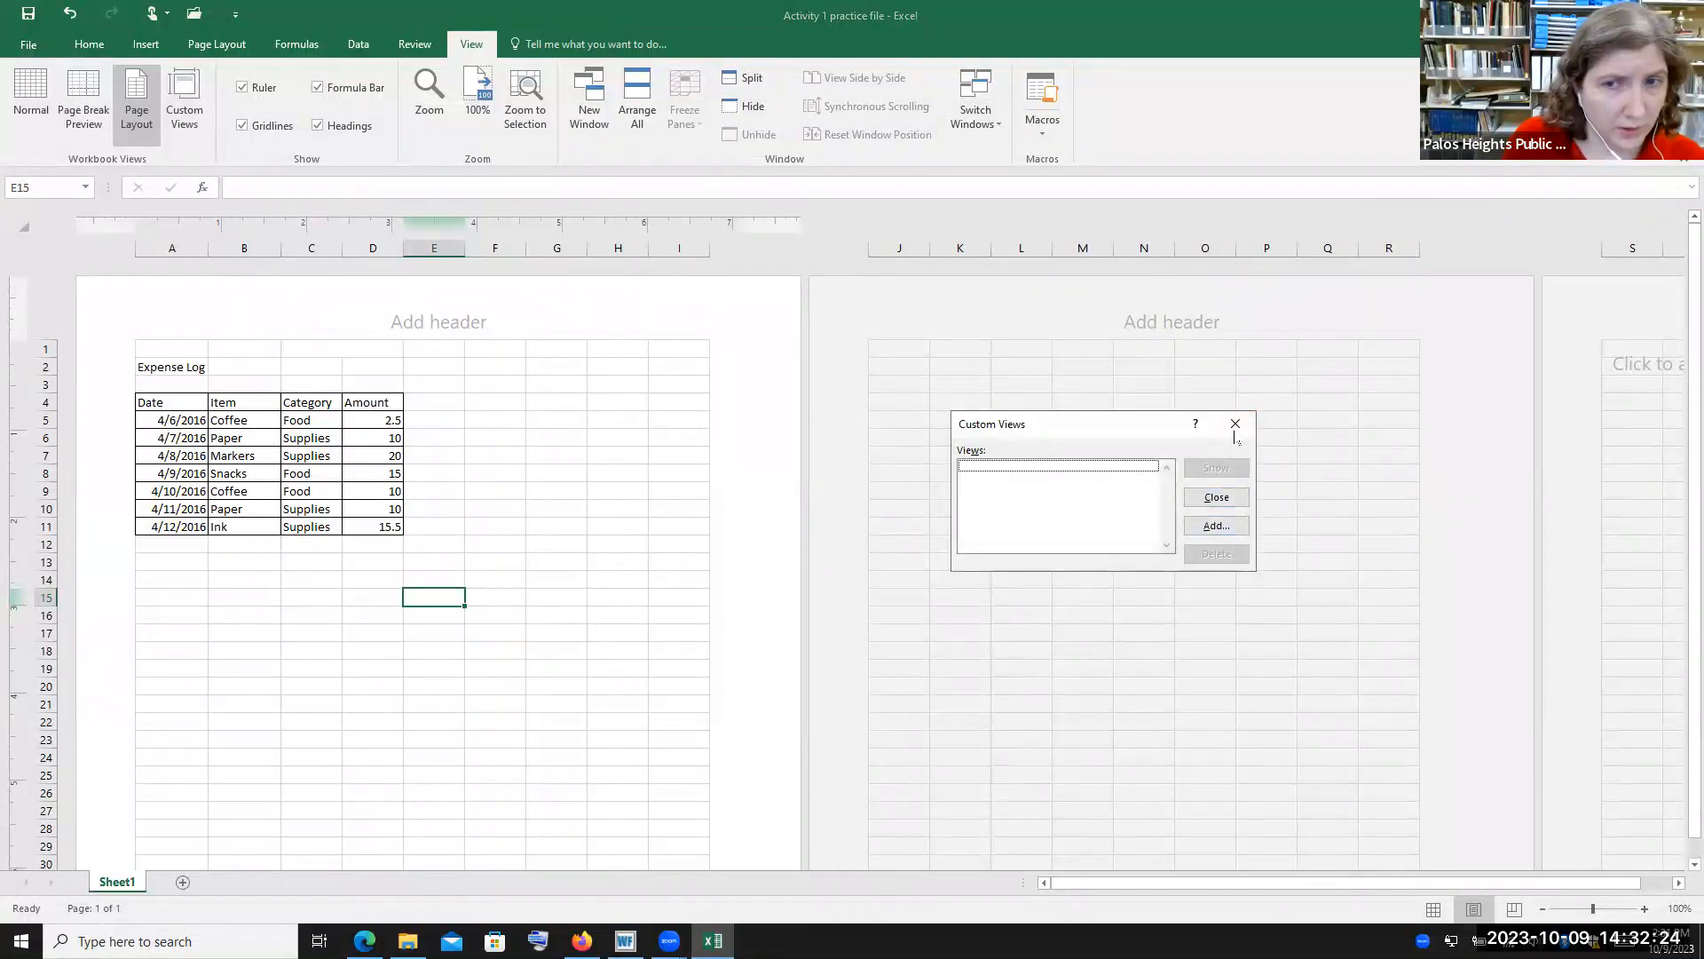
{"action": "left_click", "coordinate": [1235, 425]}
{"action": "left_click", "coordinate": [19, 100]}
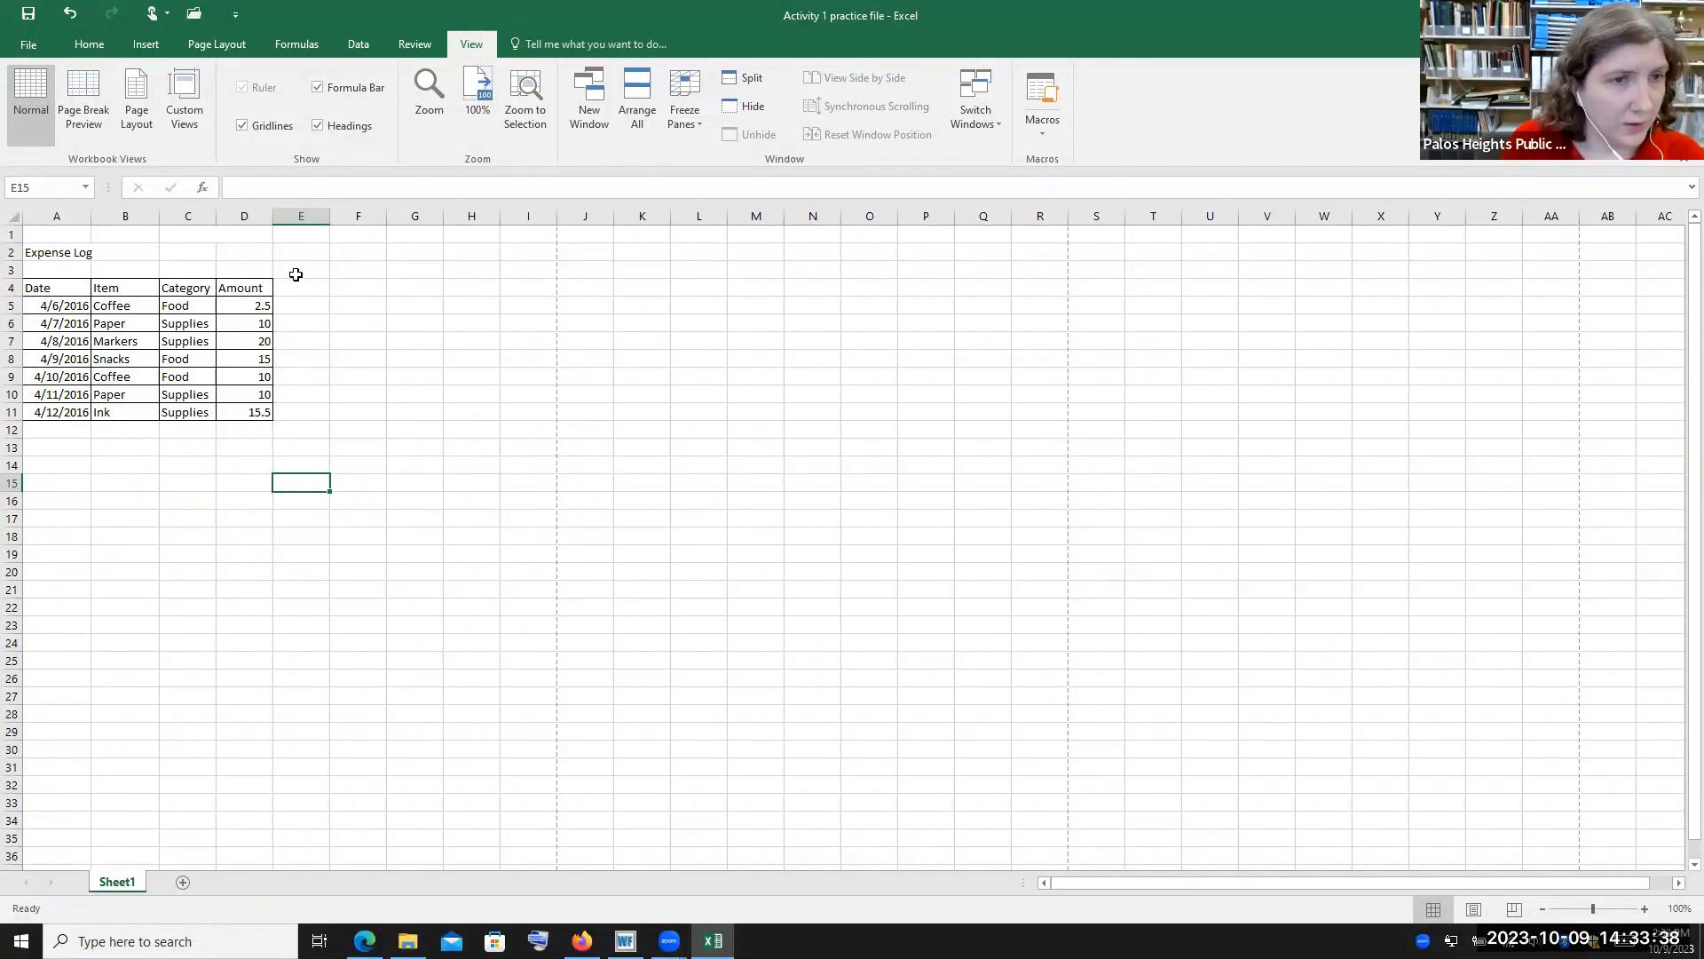
Select cells D11 and A11, then select the entire column A
{"action": "left_click", "coordinate": [250, 407]}
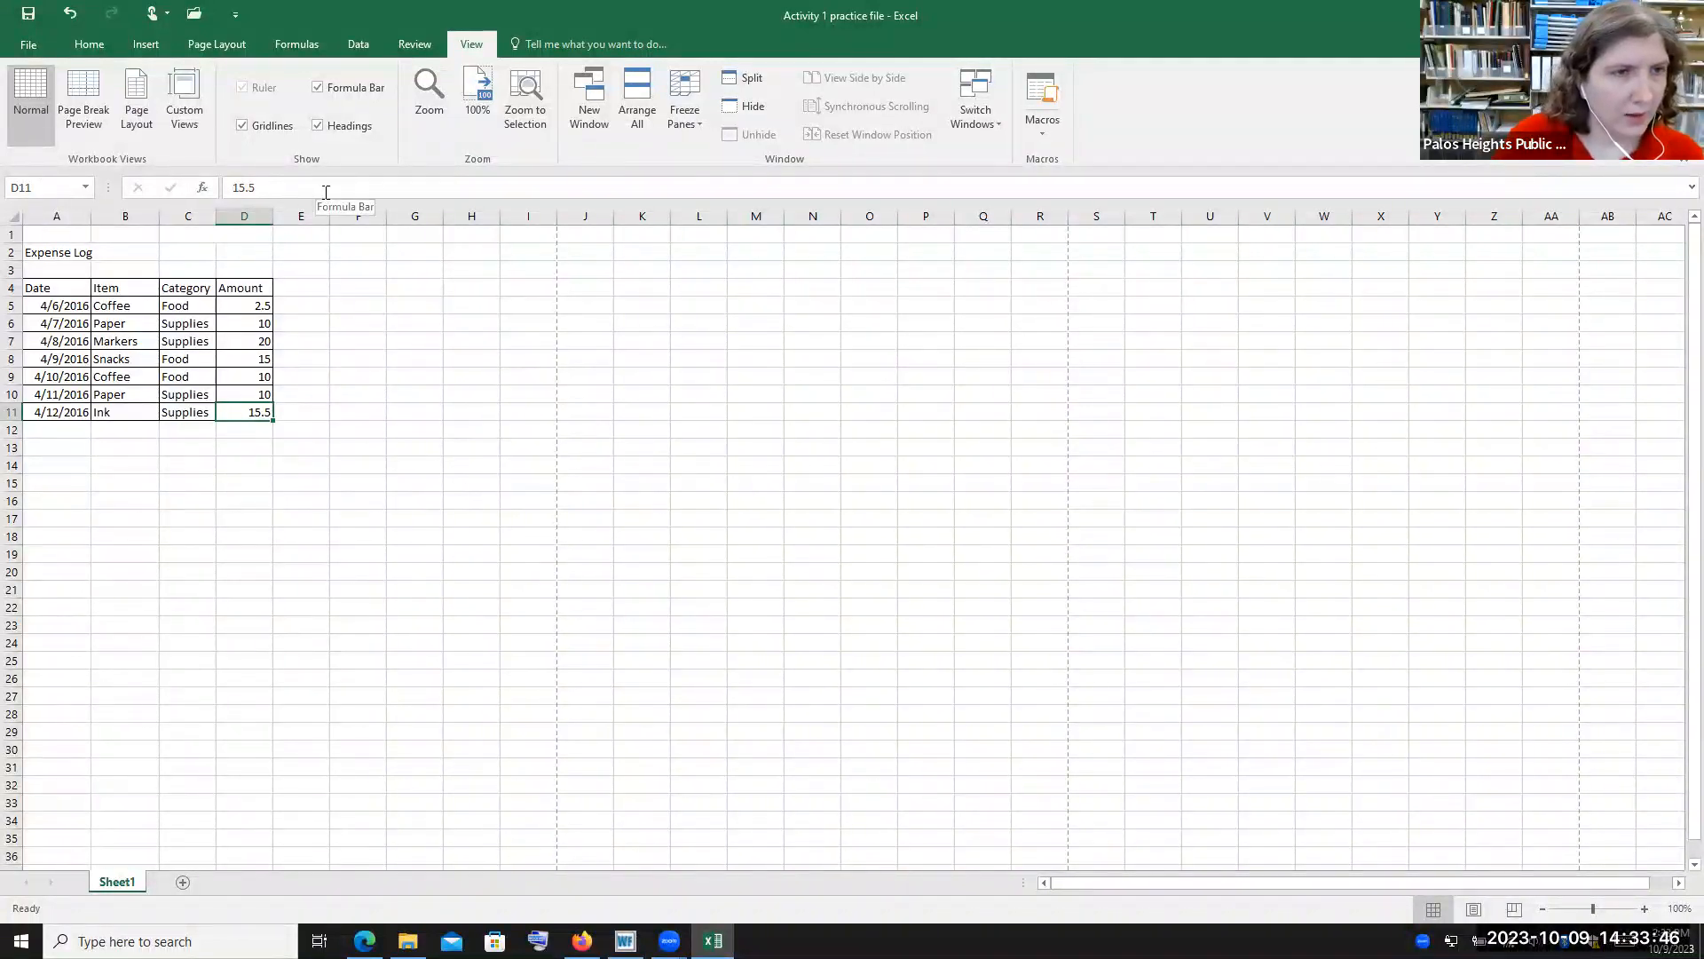
{"action": "left_click", "coordinate": [80, 408]}
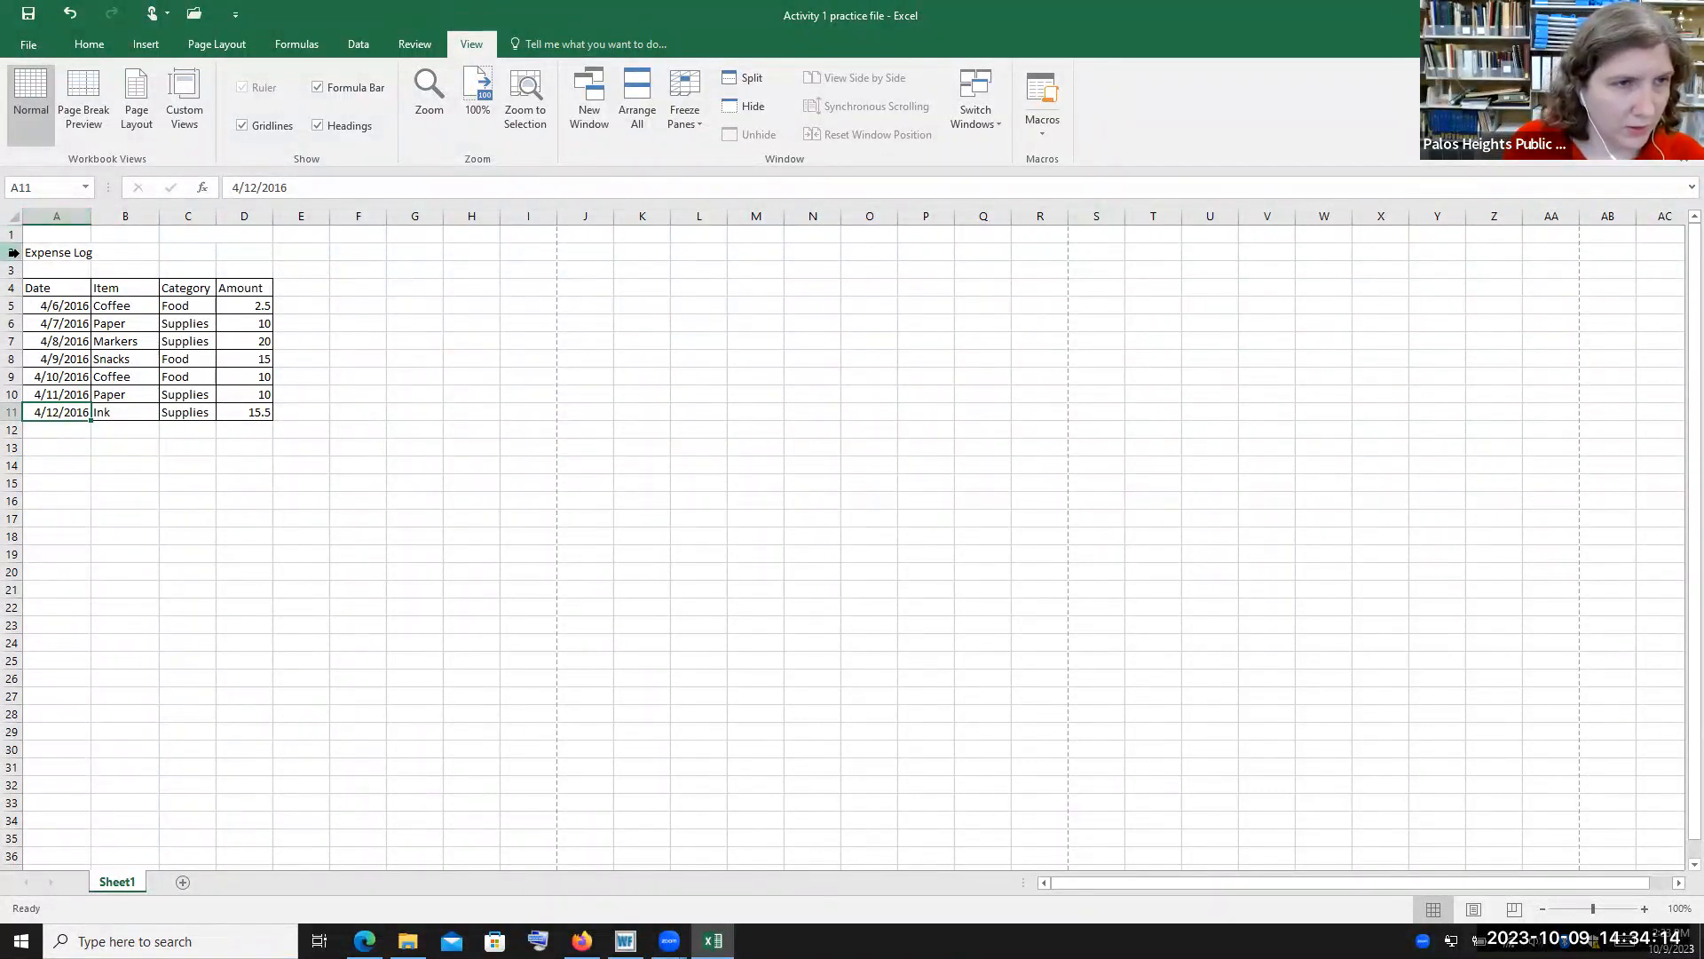
{"action": "left_click", "coordinate": [65, 215]}
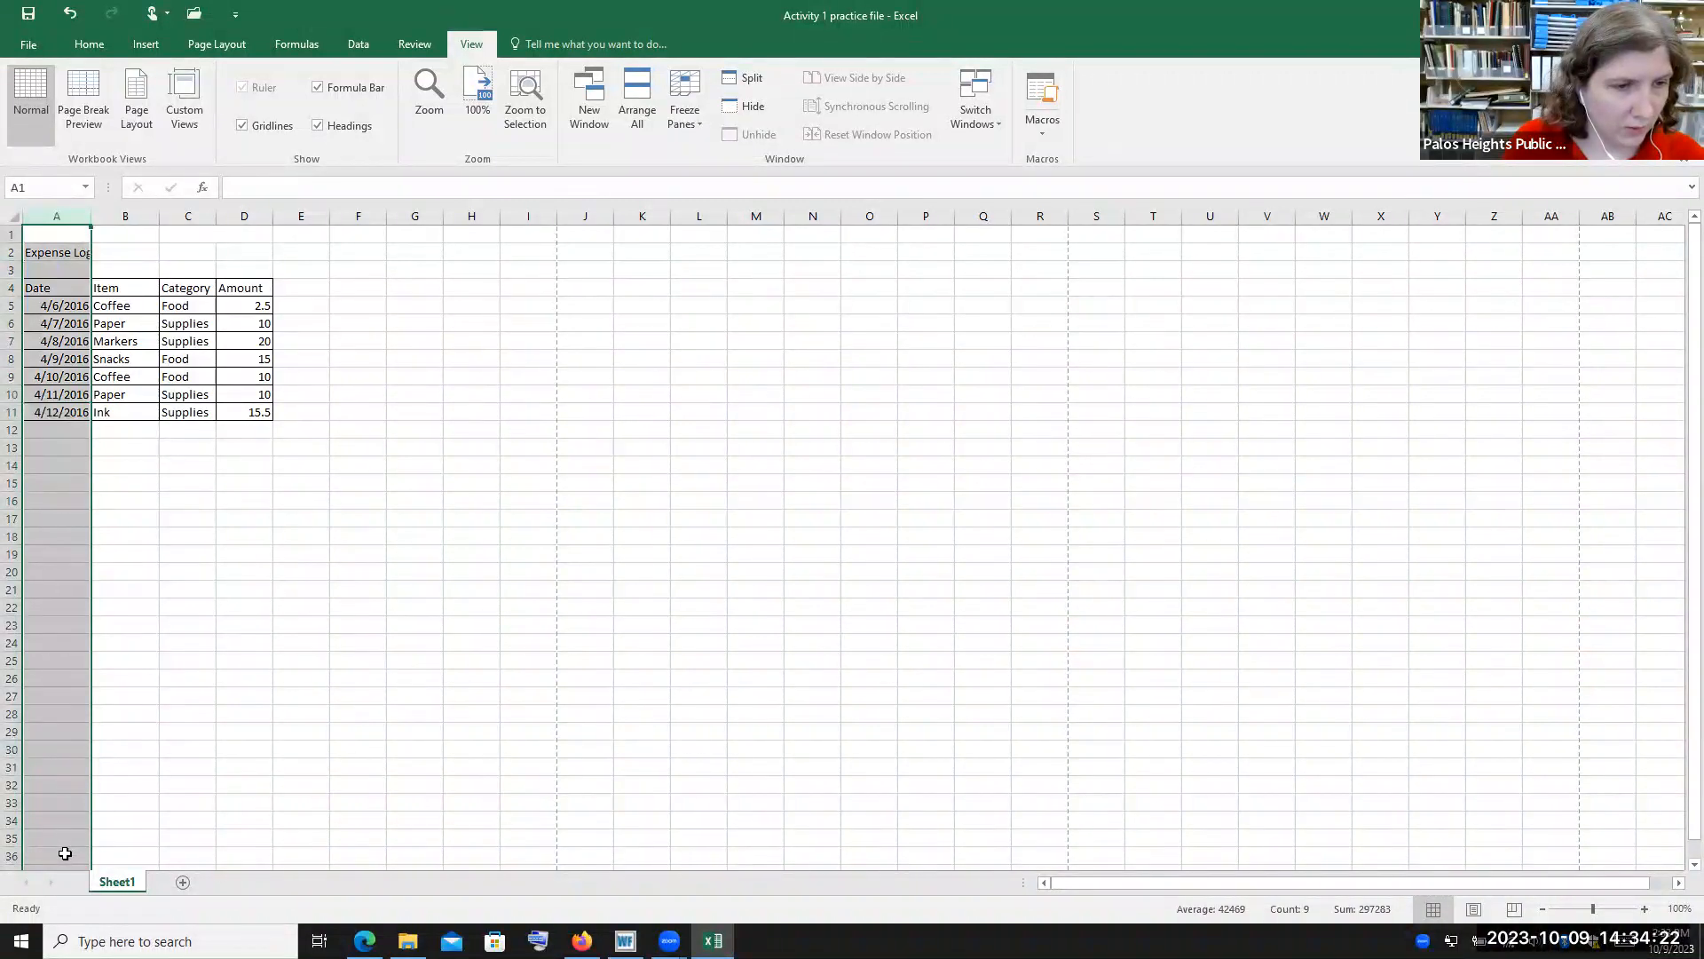
Extend the selection to columns A through F
{"action": "scroll", "coordinate": [70, 775], "scroll_direction": "down", "scroll_amount": 4}
{"action": "scroll", "coordinate": [70, 775], "scroll_direction": "down", "scroll_amount": 14}
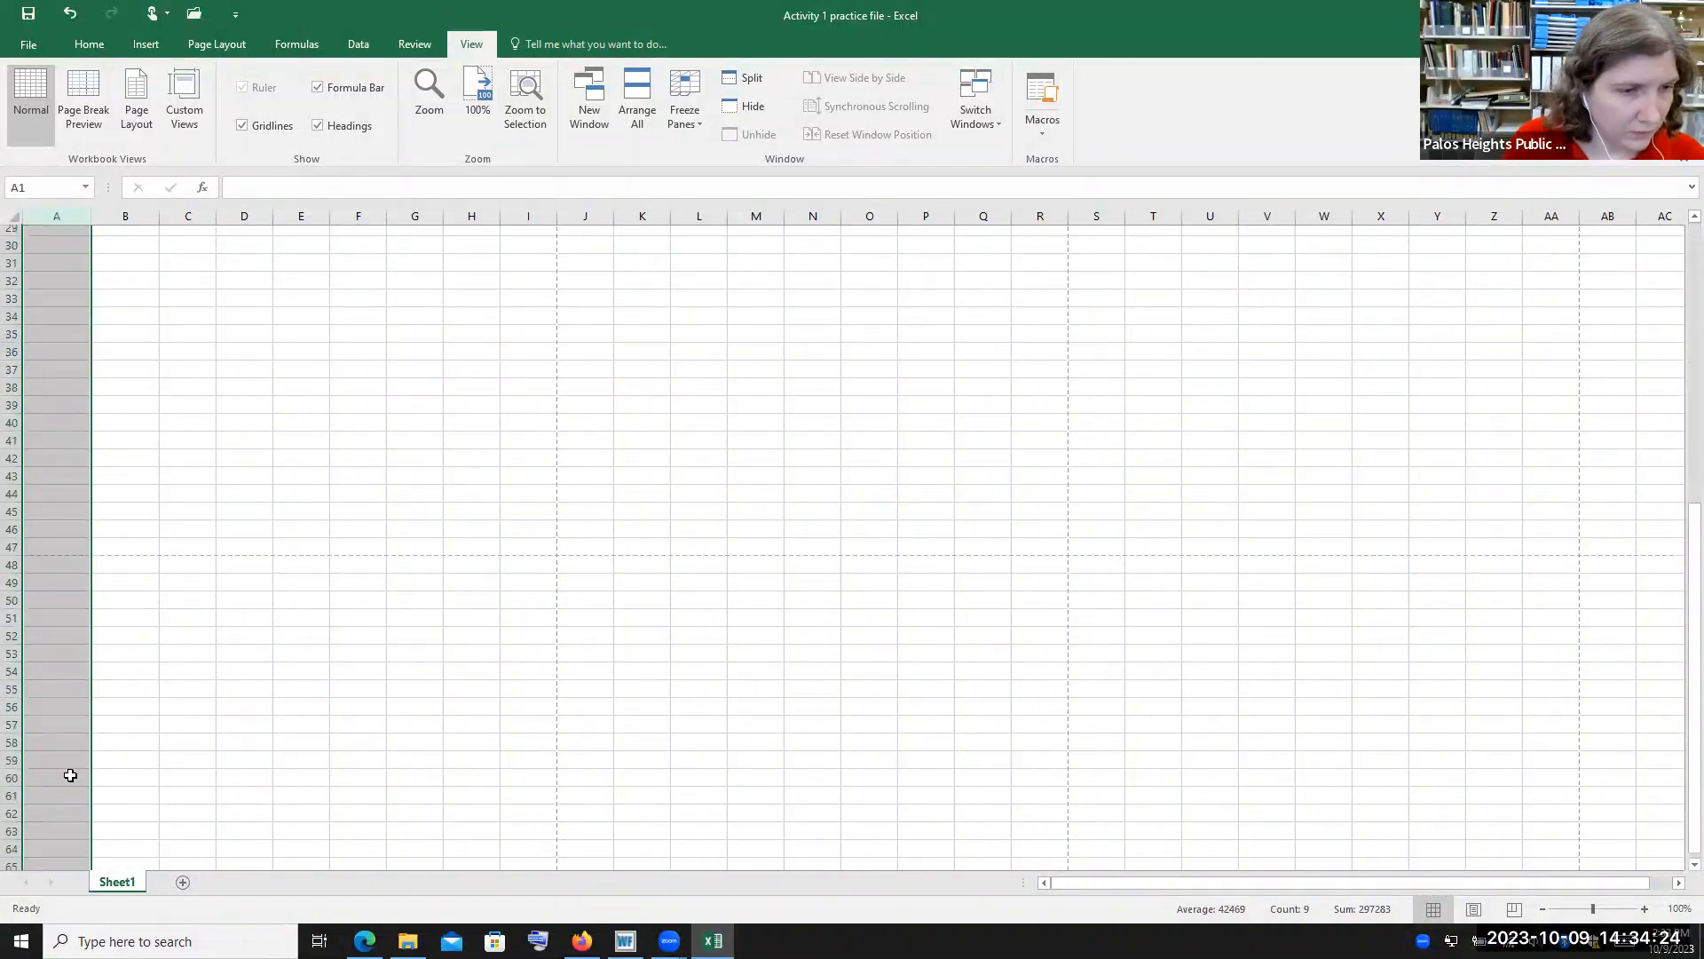
{"action": "scroll", "coordinate": [70, 775], "scroll_direction": "up", "scroll_amount": 7}
{"action": "scroll", "coordinate": [71, 775], "scroll_direction": "up", "scroll_amount": 11}
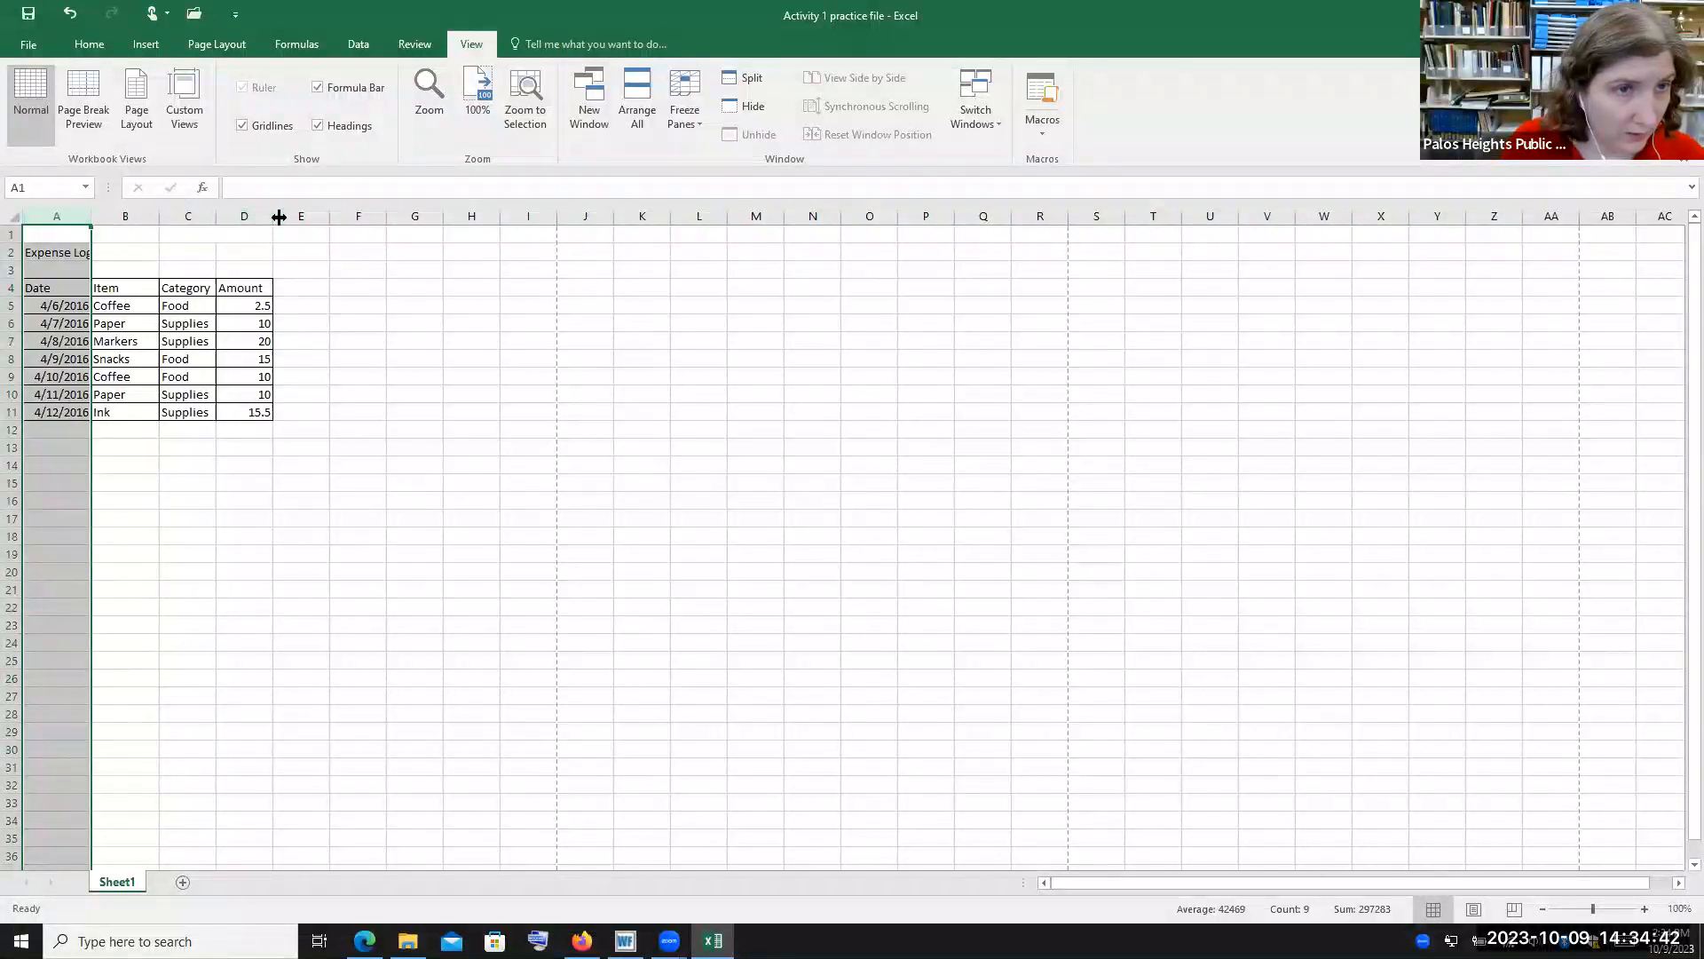
{"action": "left_click", "coordinate": [361, 217], "text": "shift"}
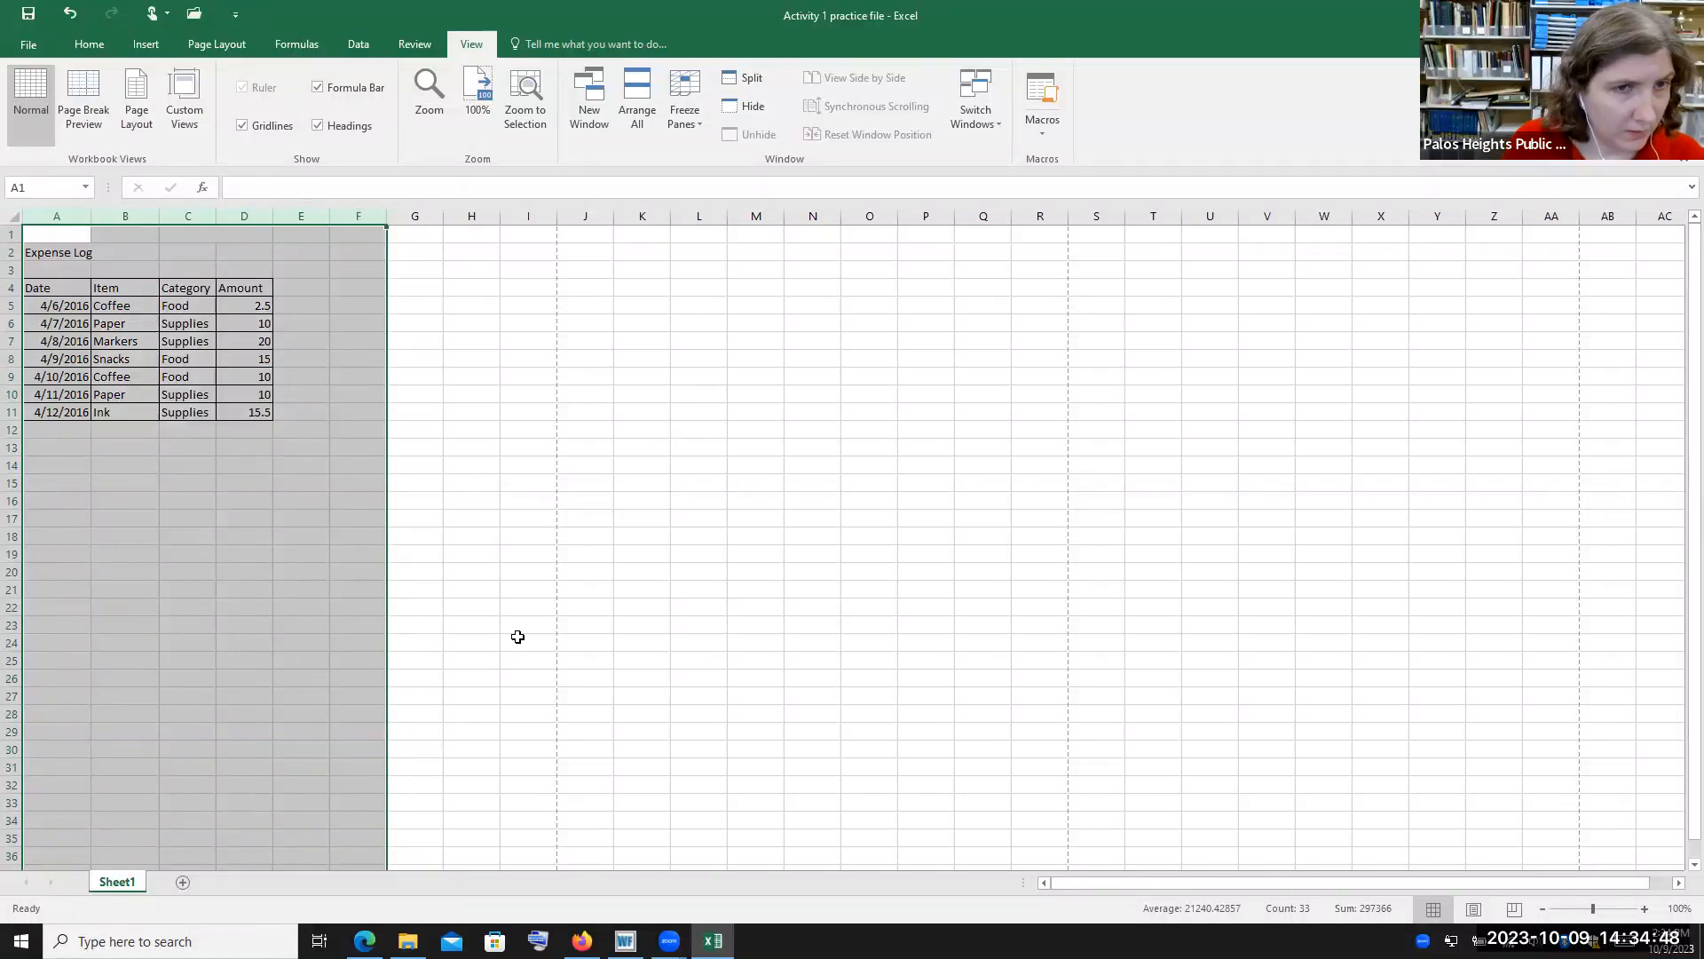
Widen column B, then narrow it back to its original width
{"action": "left_click", "coordinate": [456, 334]}
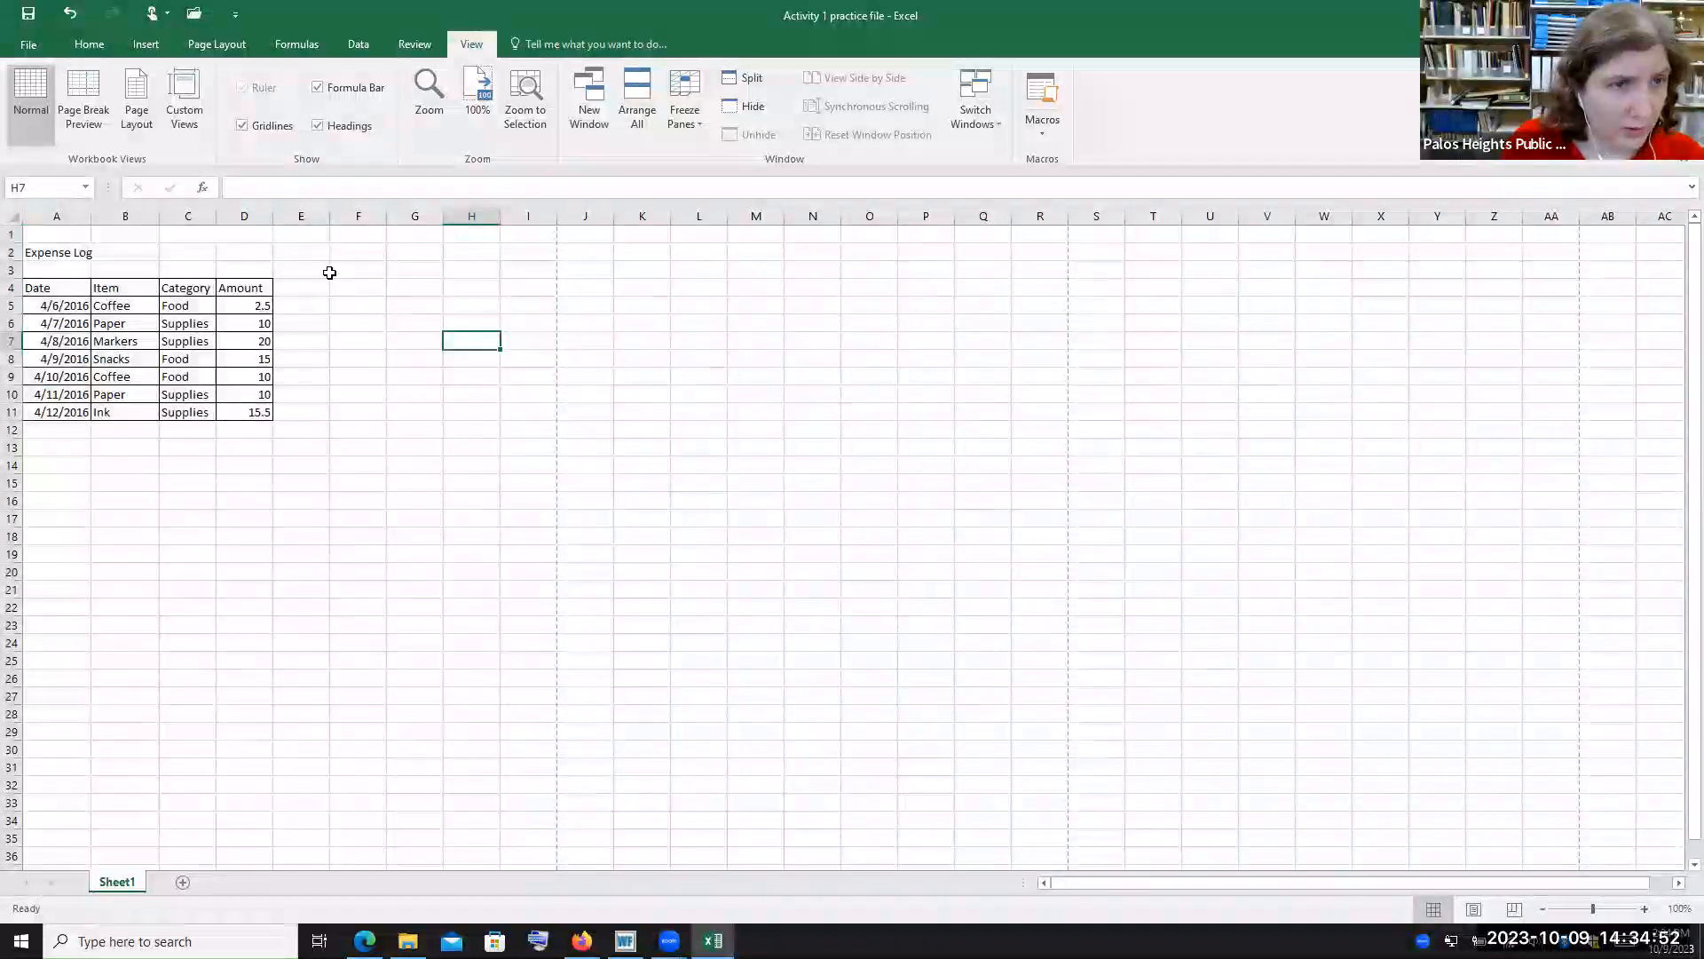
{"action": "left_click", "coordinate": [76, 233]}
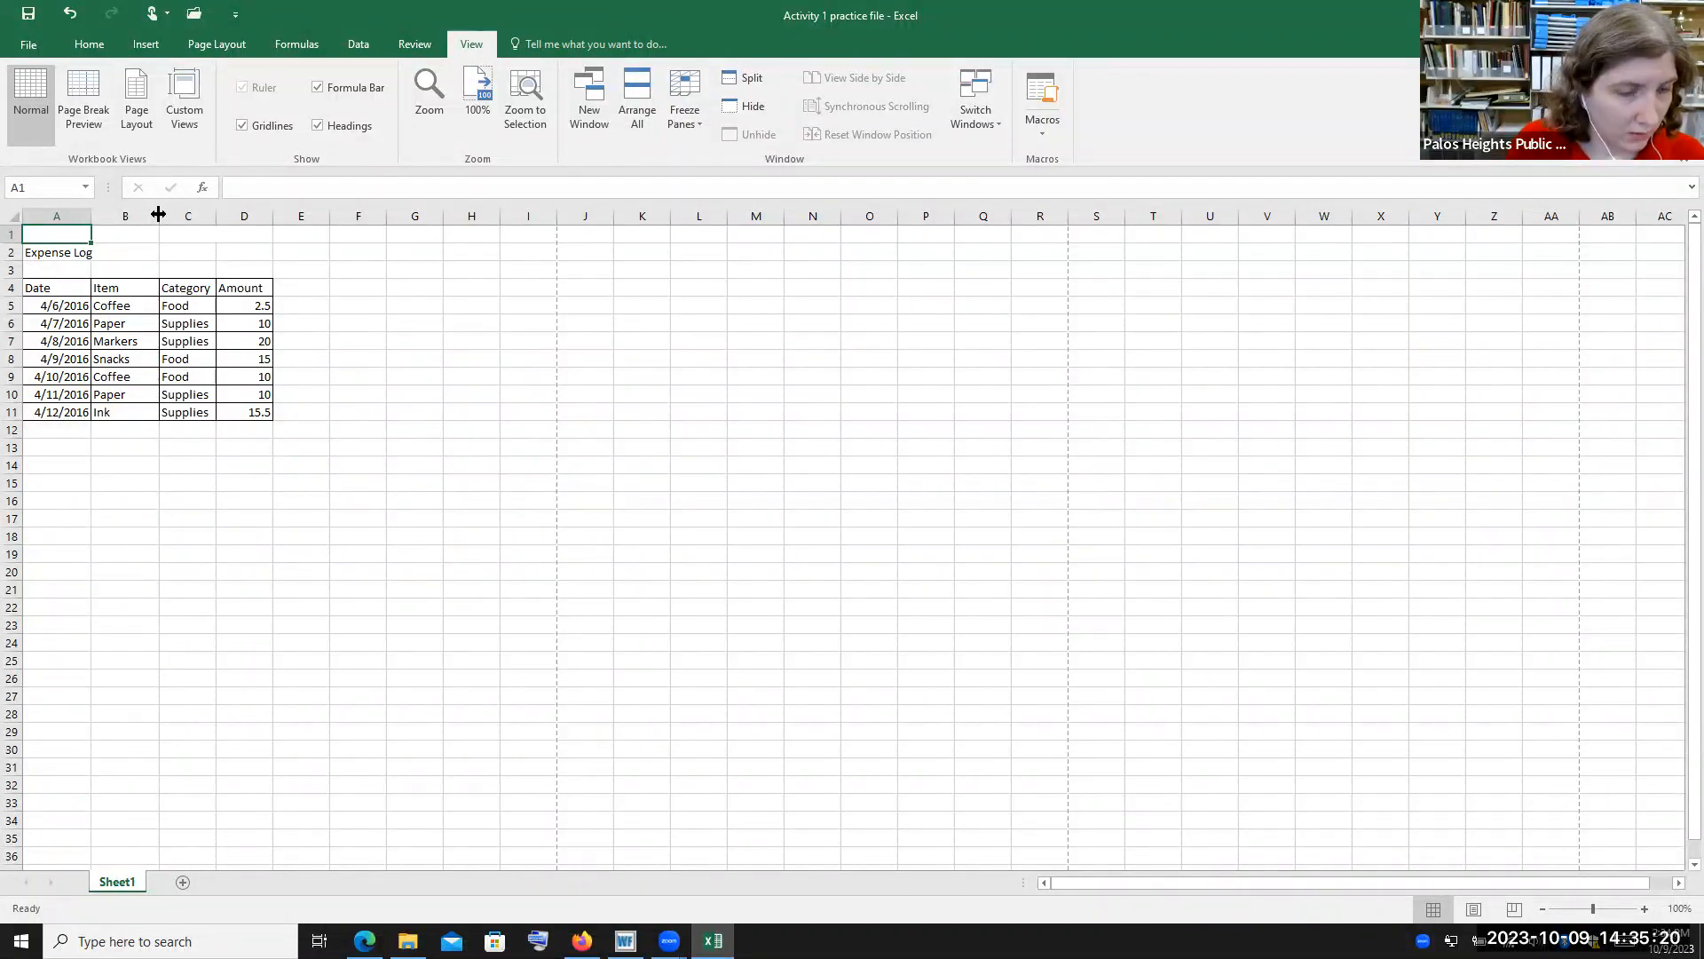
{"action": "left_click_drag", "start_coordinate": [158, 214], "coordinate": [204, 218]}
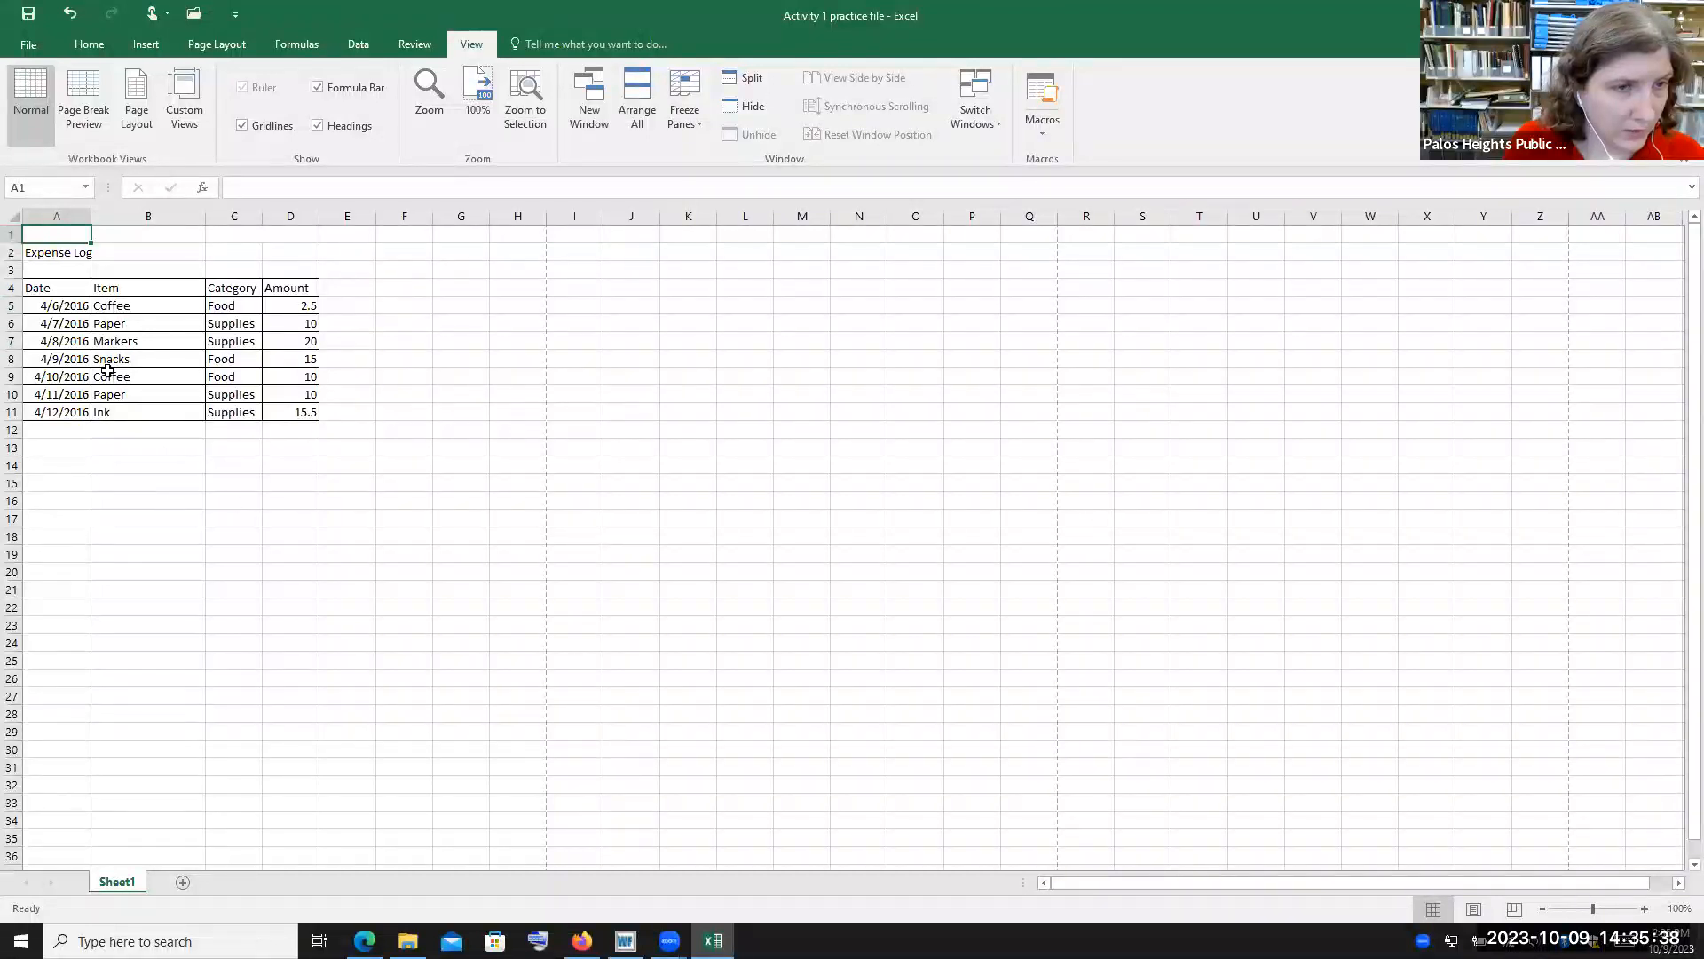
{"action": "left_click_drag", "start_coordinate": [202, 216], "coordinate": [154, 220]}
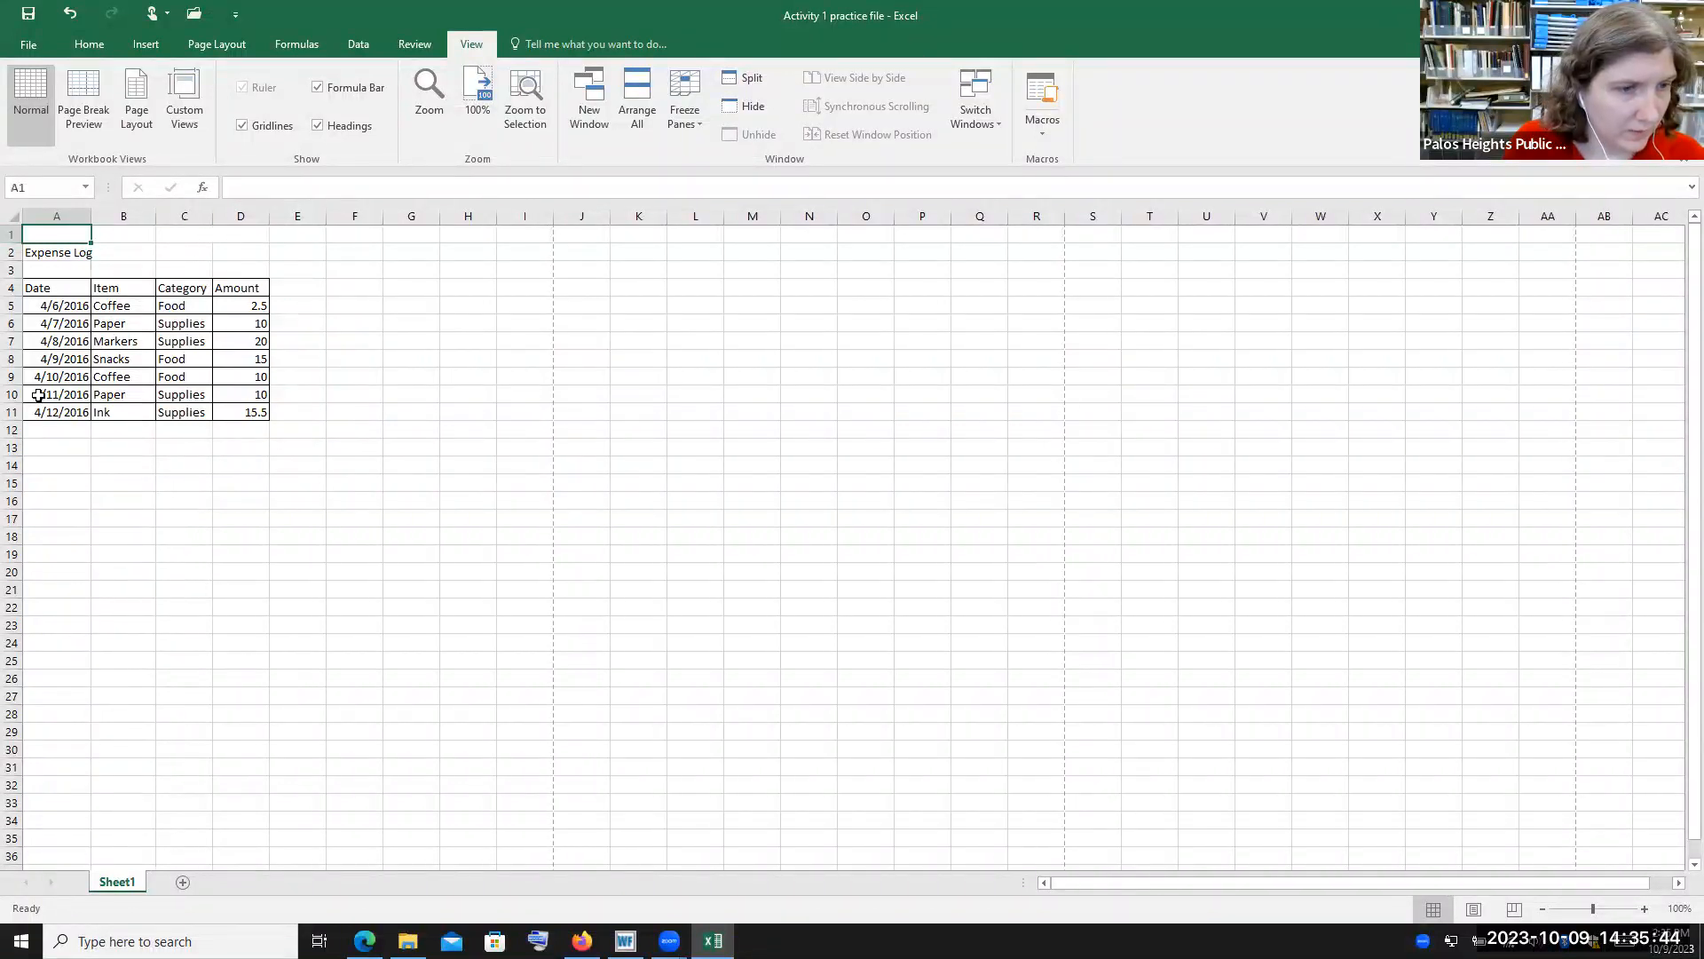
{"action": "mouse_move", "coordinate": [18, 487]}
{"action": "left_mouse_down"}
{"action": "mouse_move", "coordinate": [15, 531]}
{"action": "mouse_move", "coordinate": [16, 490]}
{"action": "left_mouse_up"}
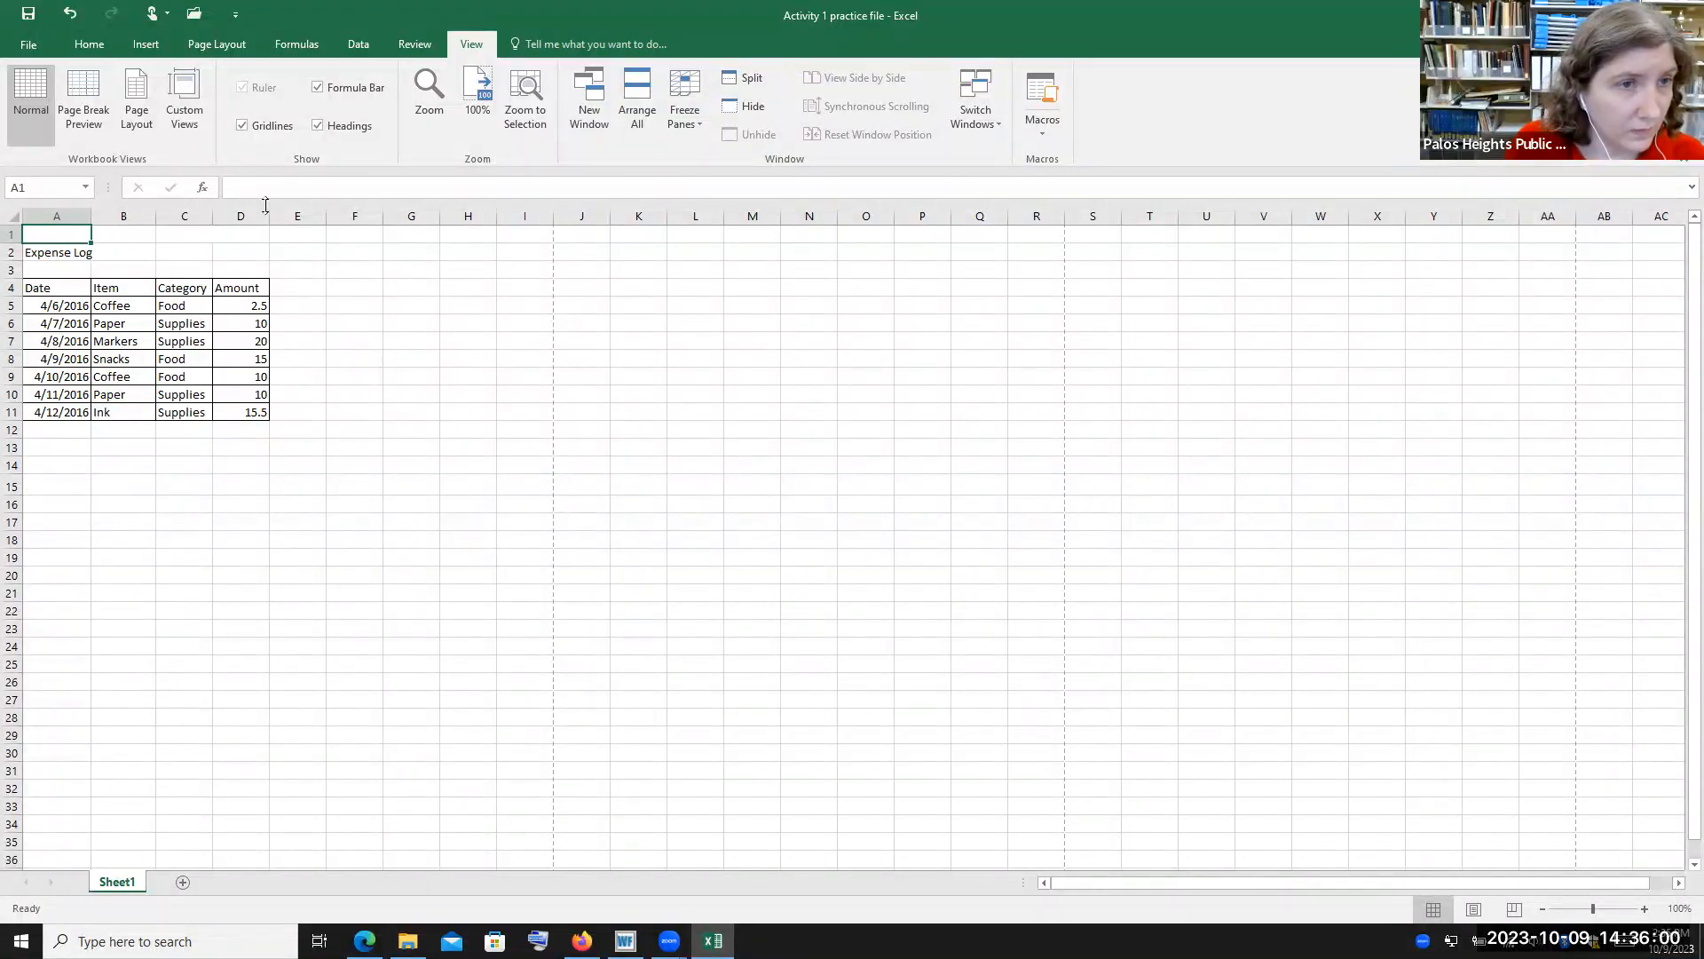
{"action": "left_click", "coordinate": [76, 427]}
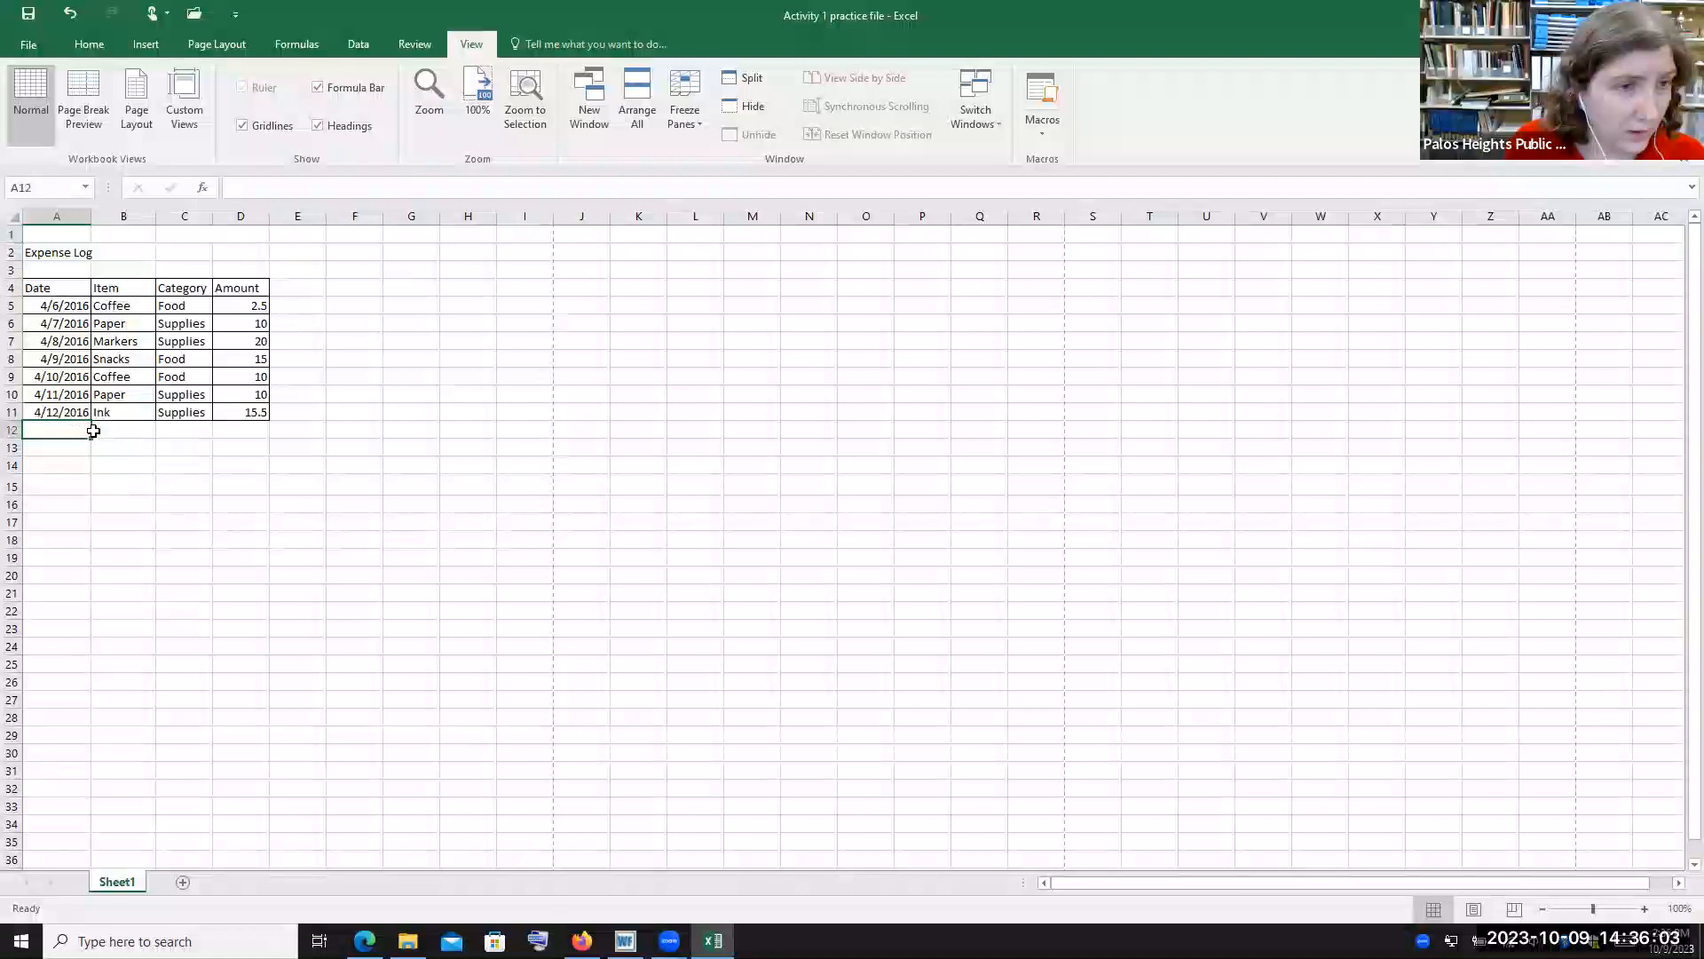
{"action": "left_click", "coordinate": [87, 46]}
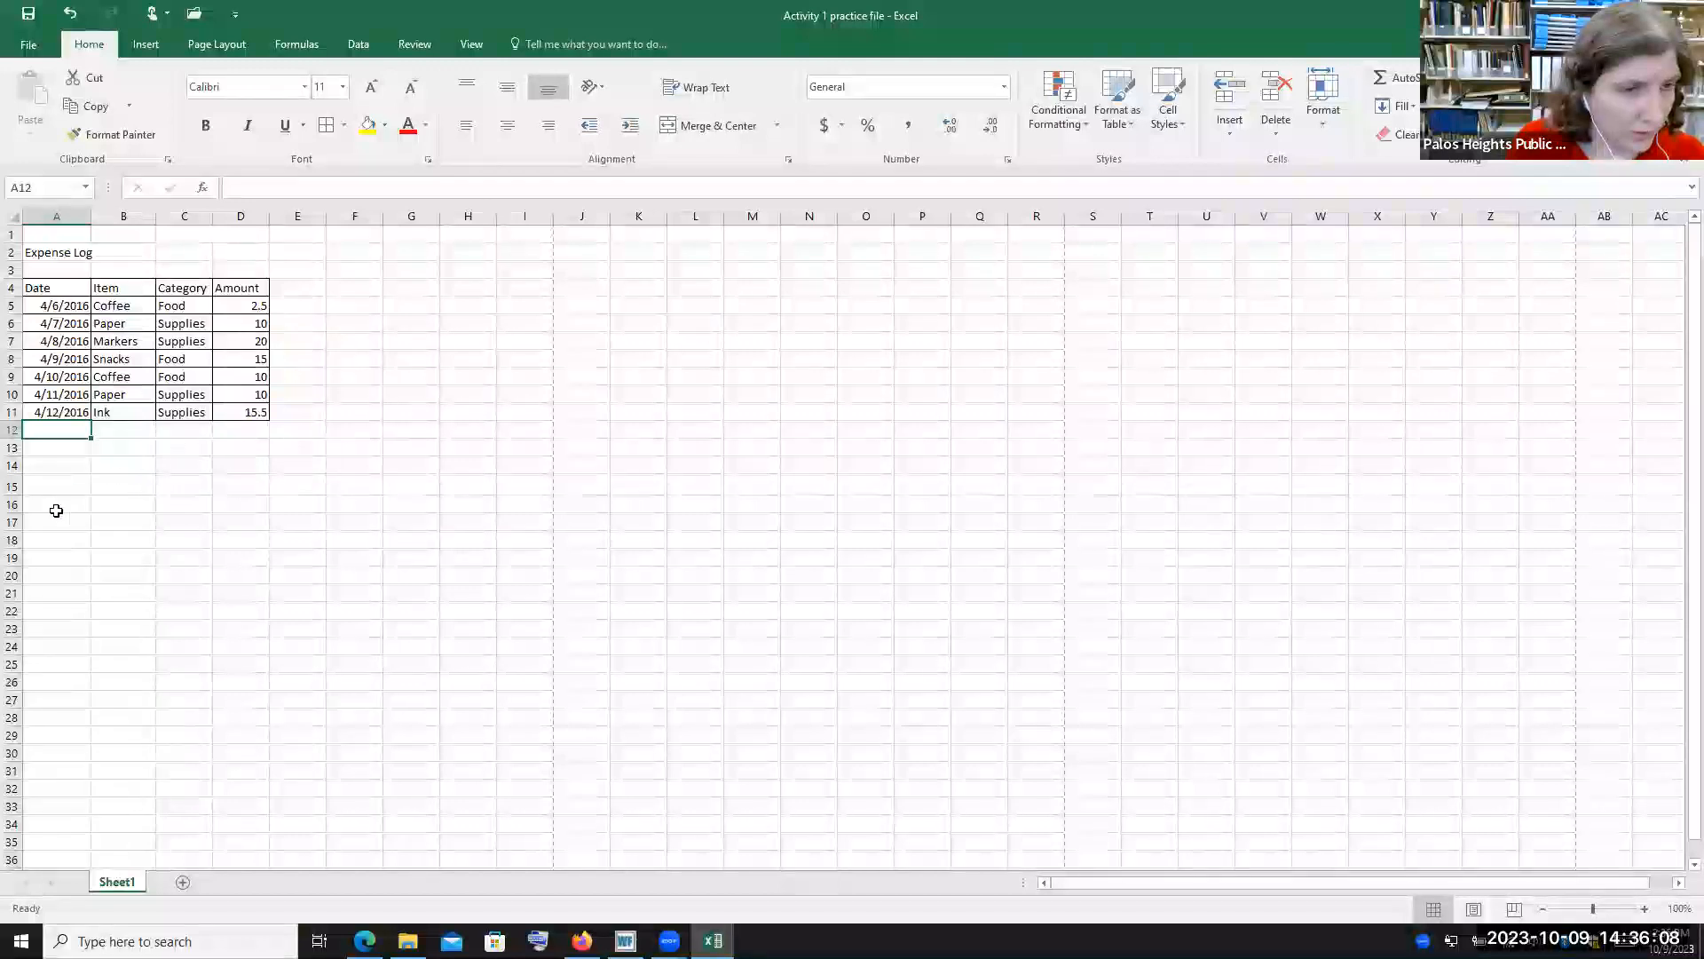
{"action": "left_click", "coordinate": [74, 462]}
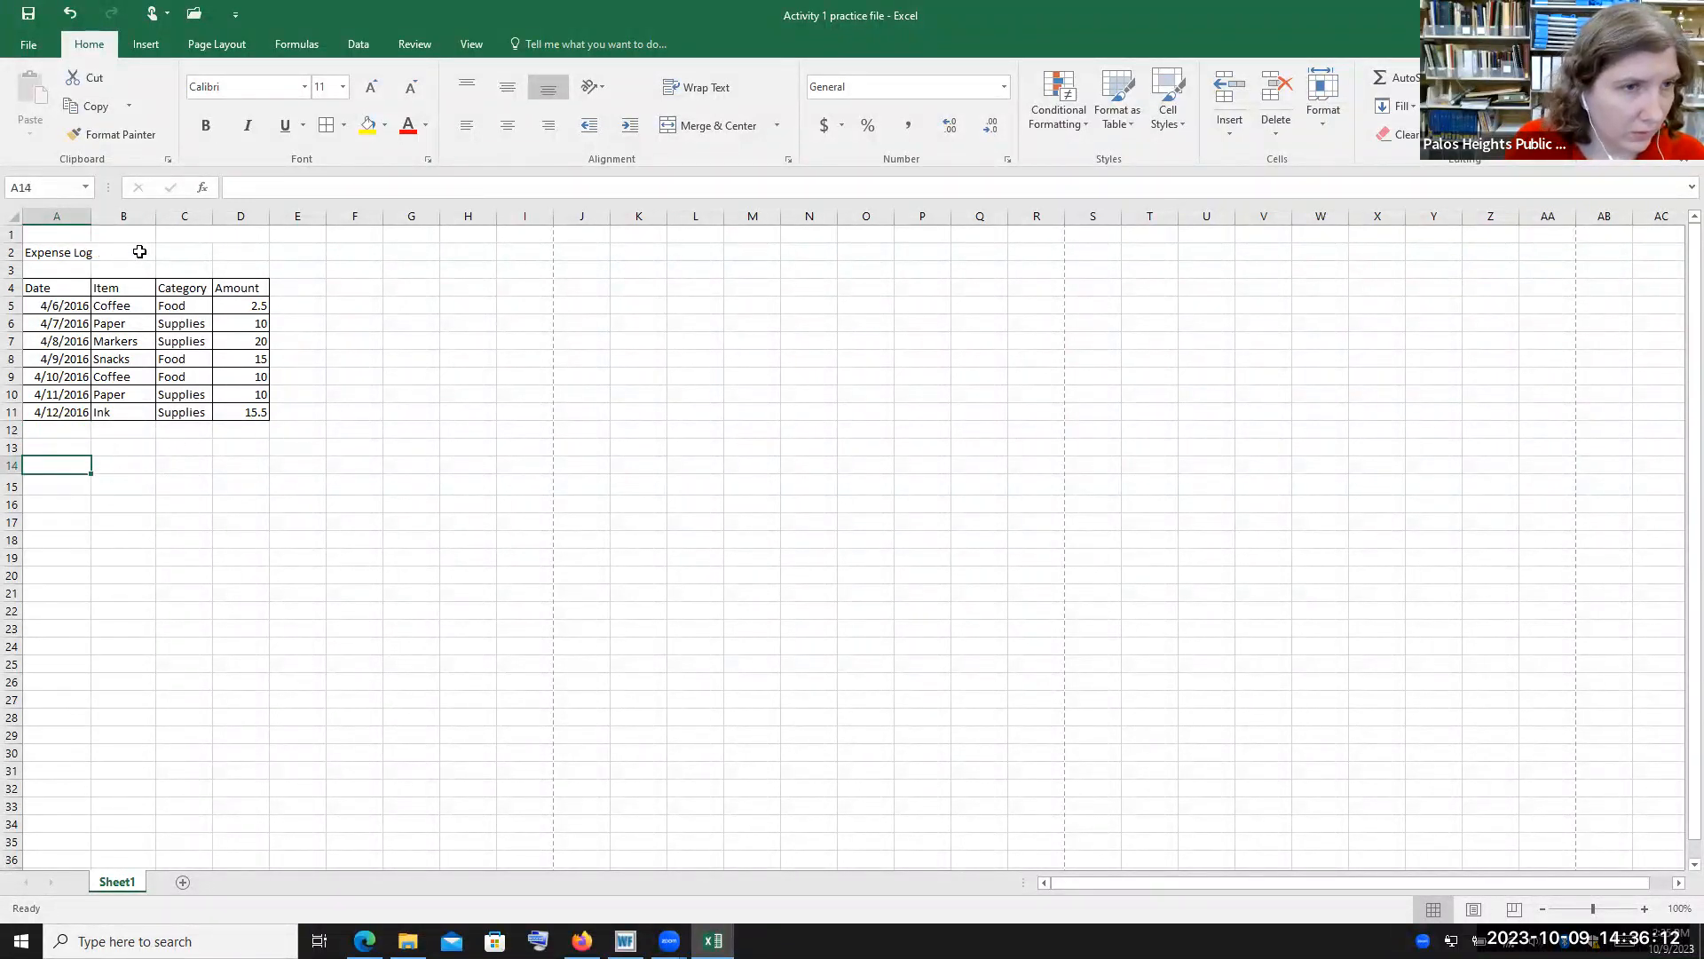
Merge and center the Expense Log title across cells A2 to D2
{"action": "left_click", "coordinate": [78, 253]}
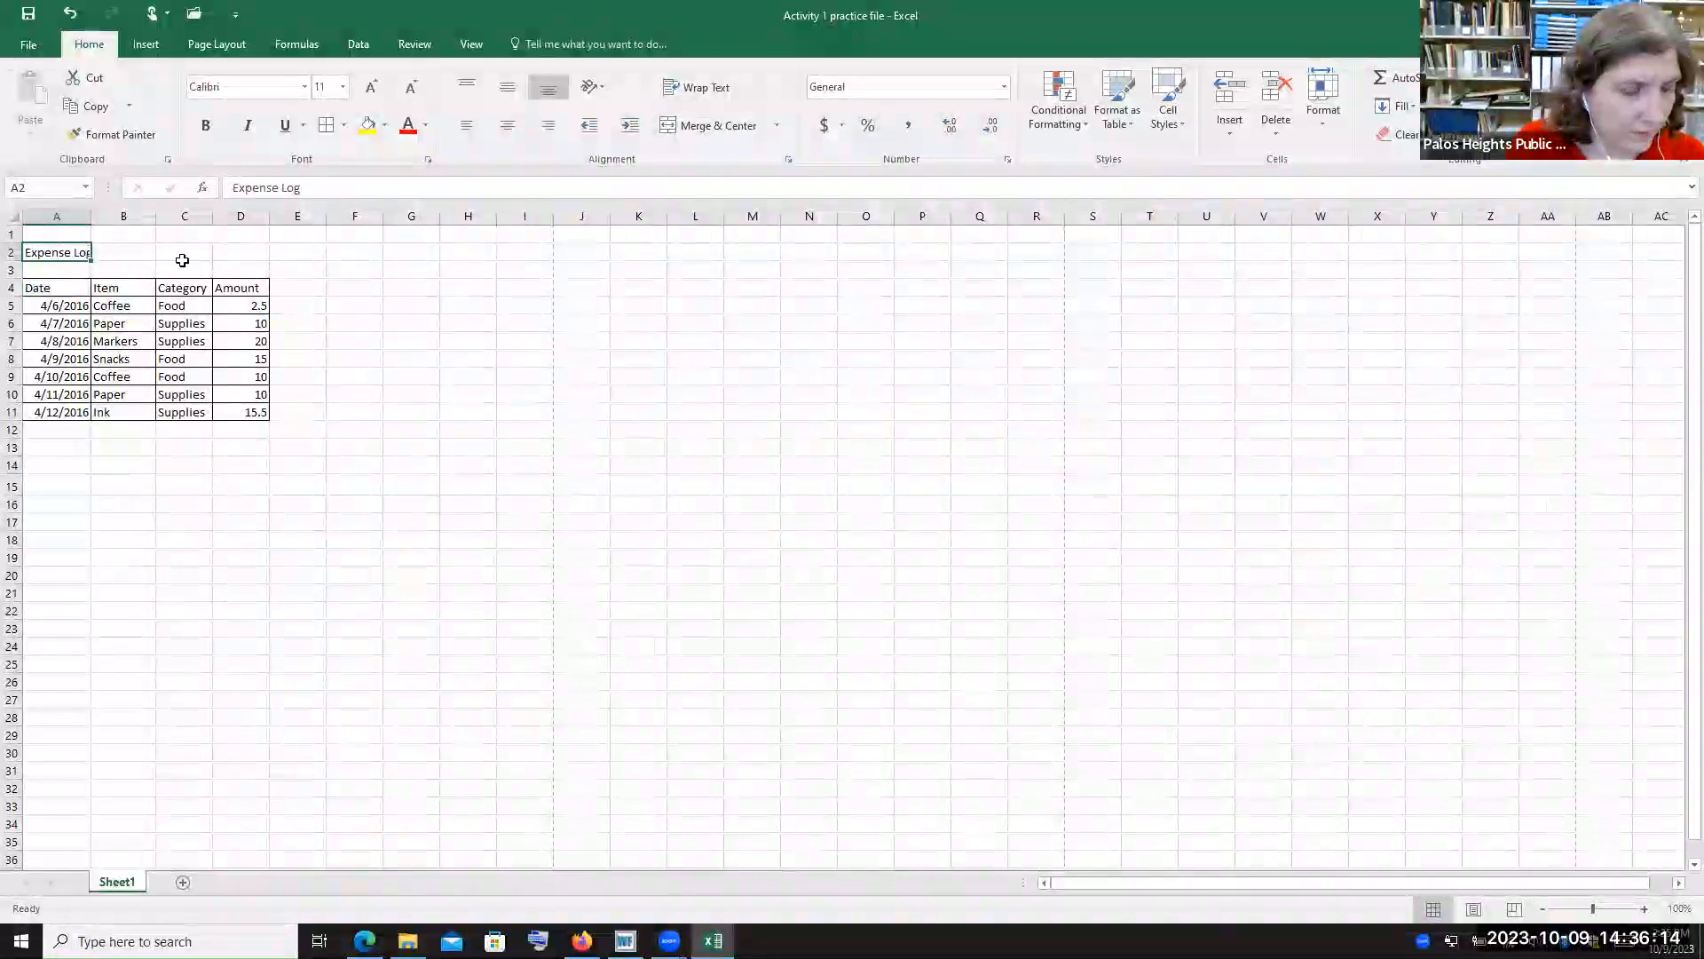
{"action": "left_click", "coordinate": [263, 253], "text": "shift"}
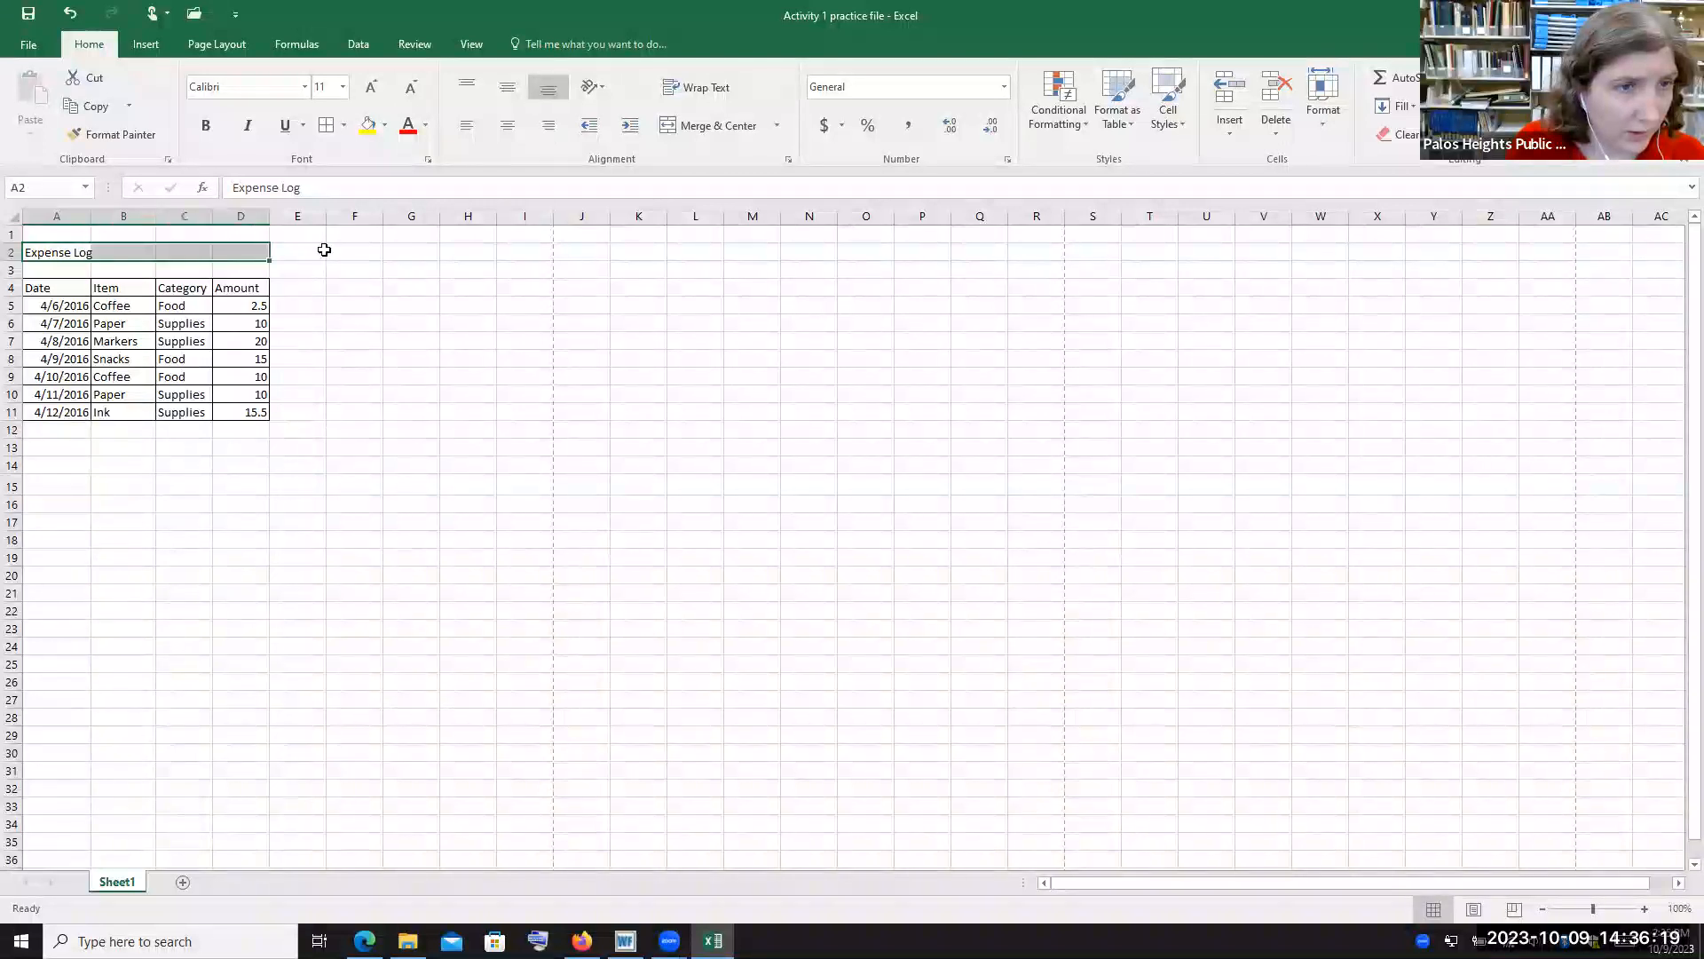
{"action": "left_click", "coordinate": [721, 126]}
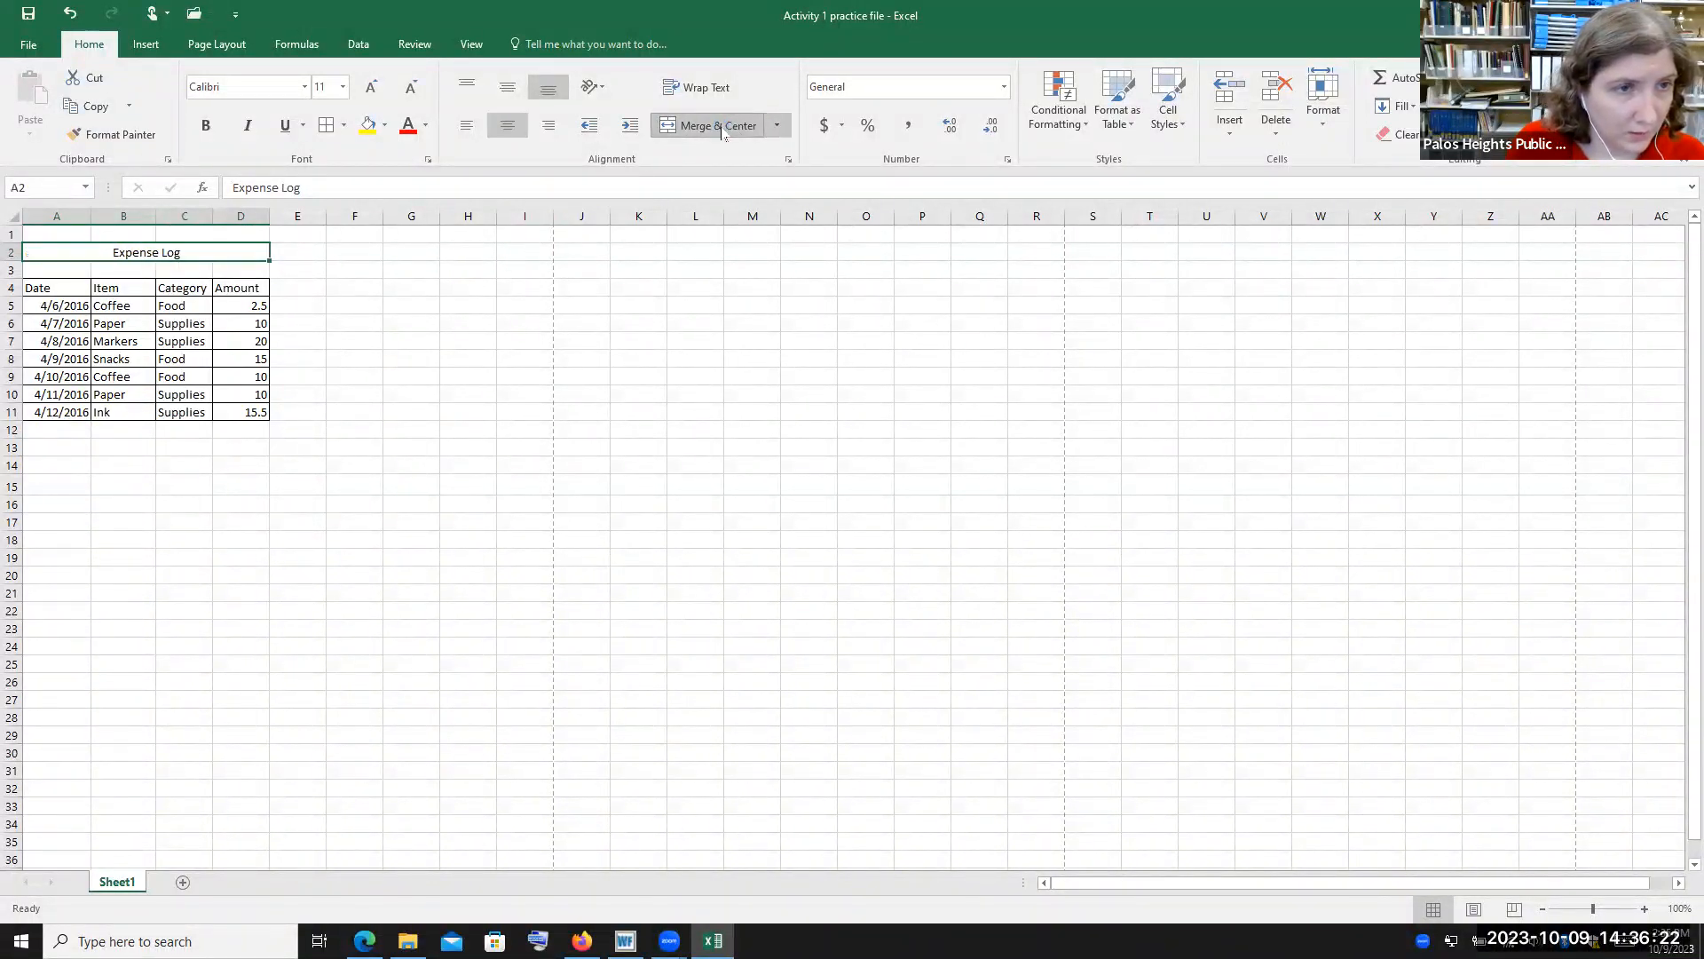
{"action": "left_click", "coordinate": [135, 462]}
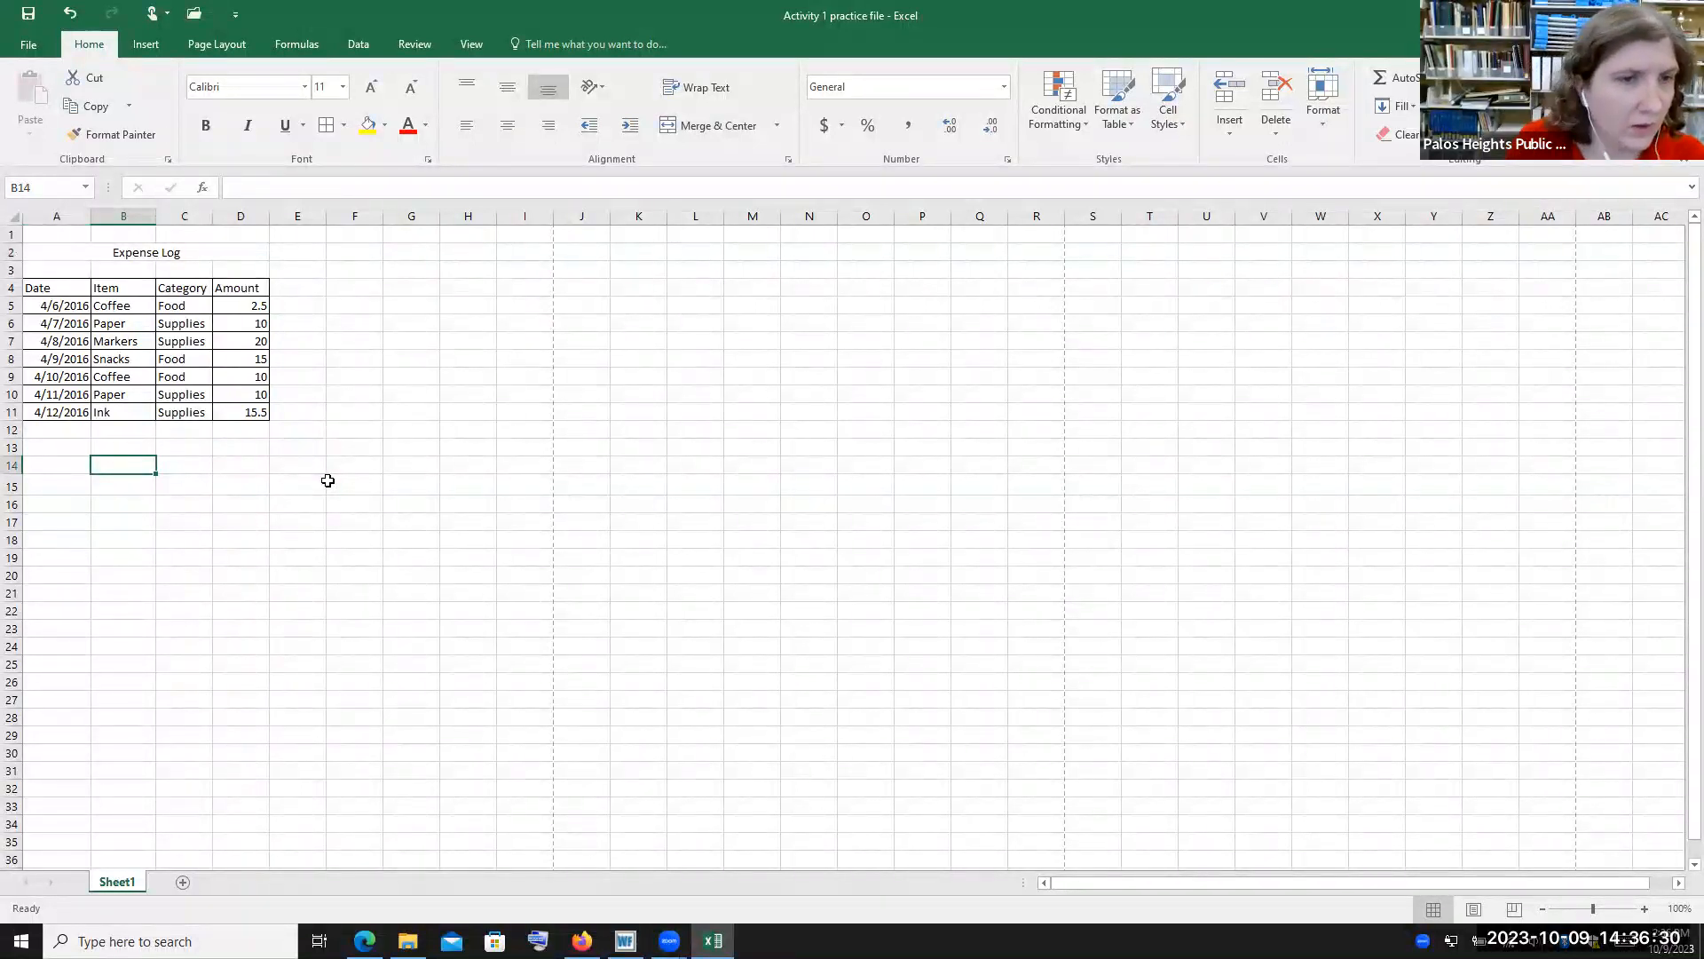
Fill the 15.5 amount down from D11 to D15, then undo the fill
{"action": "left_click", "coordinate": [260, 411]}
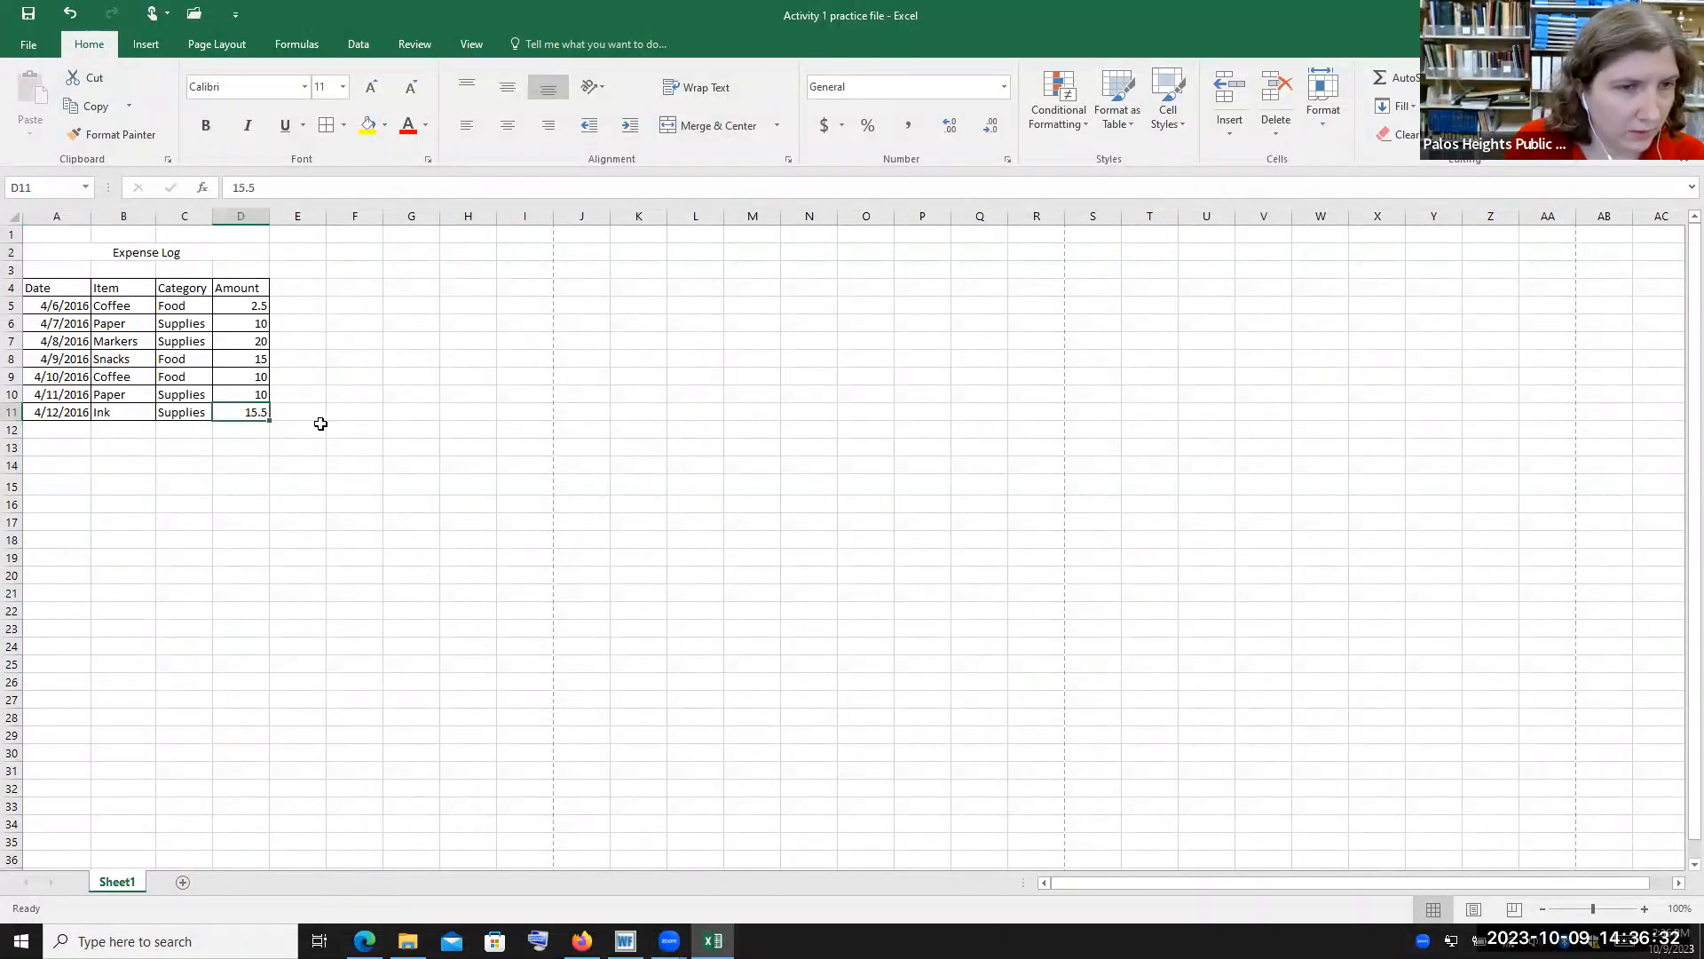
{"action": "mouse_move", "coordinate": [266, 419]}
{"action": "left_mouse_down"}
{"action": "mouse_move", "coordinate": [286, 447]}
{"action": "mouse_move", "coordinate": [284, 511]}
{"action": "mouse_move", "coordinate": [278, 415]}
{"action": "left_mouse_up"}
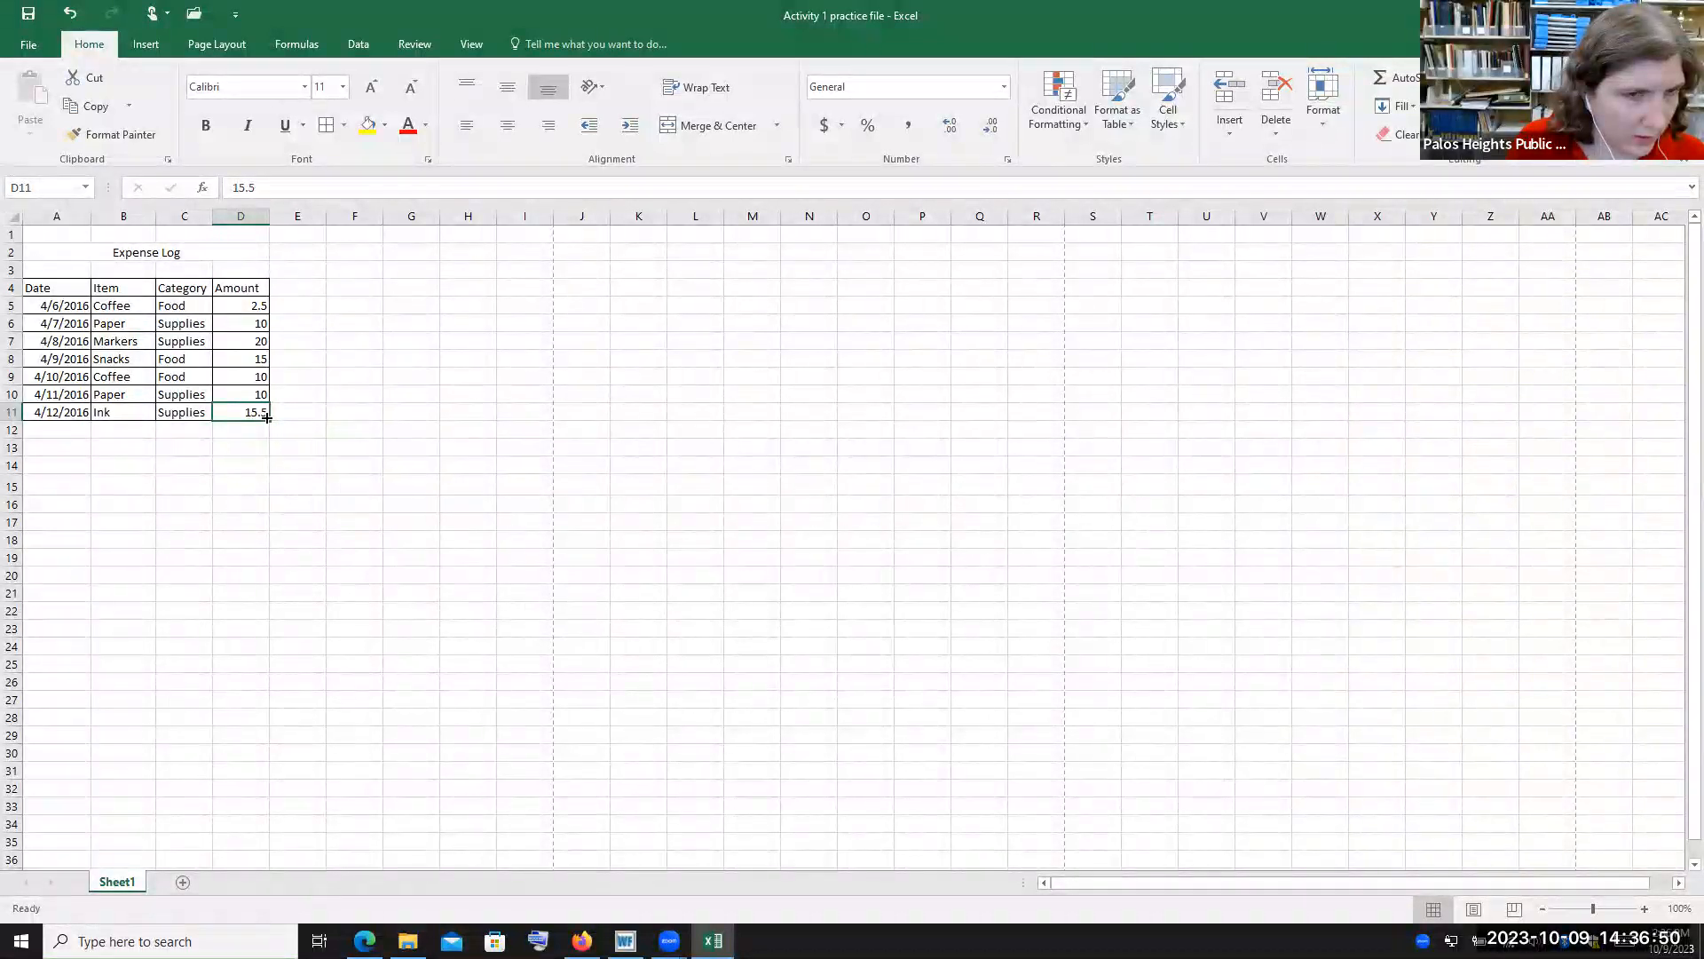
{"action": "left_click_drag", "start_coordinate": [267, 418], "coordinate": [263, 493]}
{"action": "left_click", "coordinate": [249, 543]}
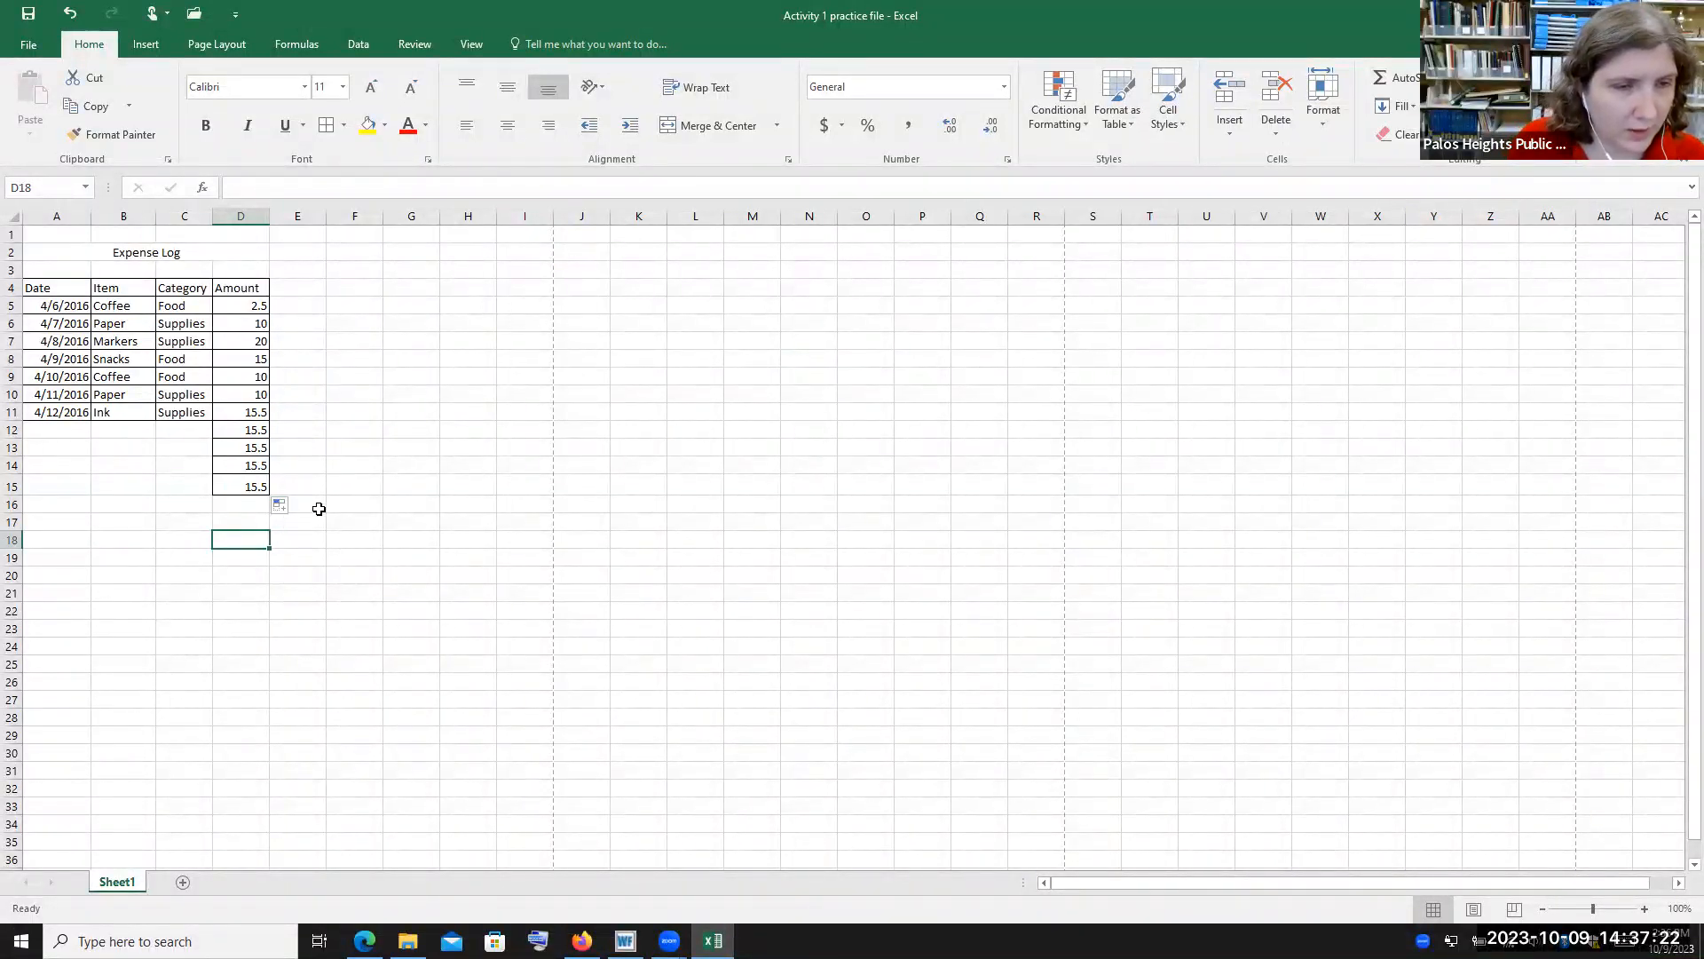
{"action": "left_click", "coordinate": [70, 13]}
{"action": "left_click", "coordinate": [225, 485]}
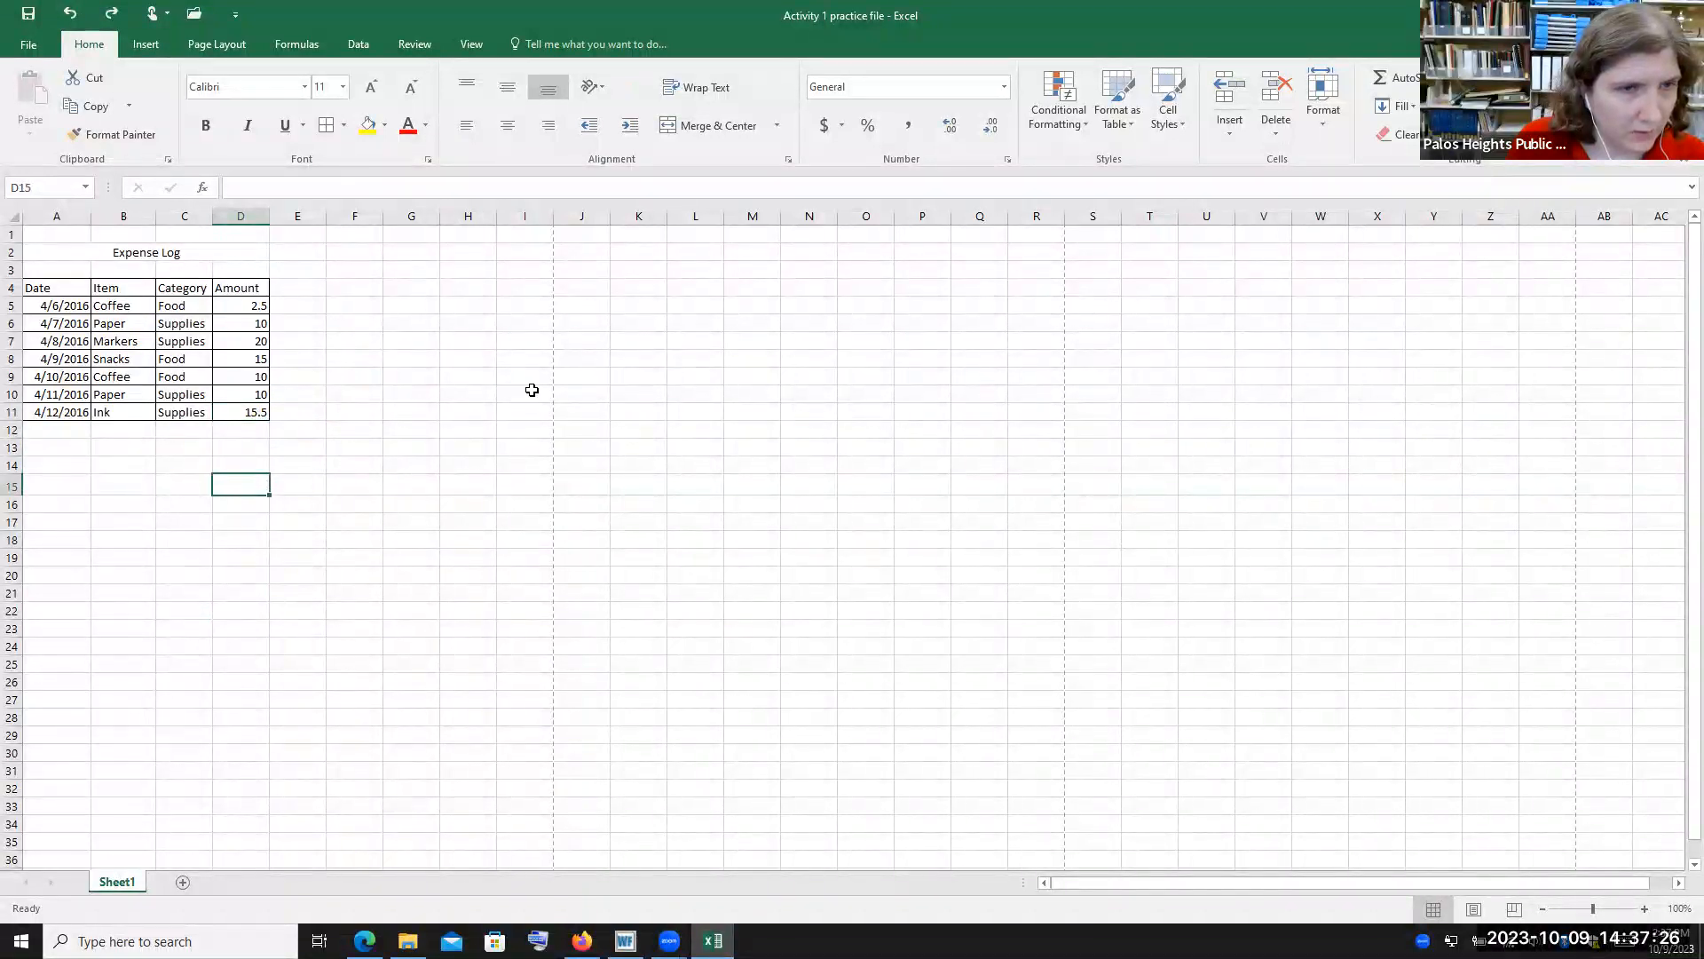
Rename the sheet tab as Page 1
{"action": "left_click", "coordinate": [11, 269]}
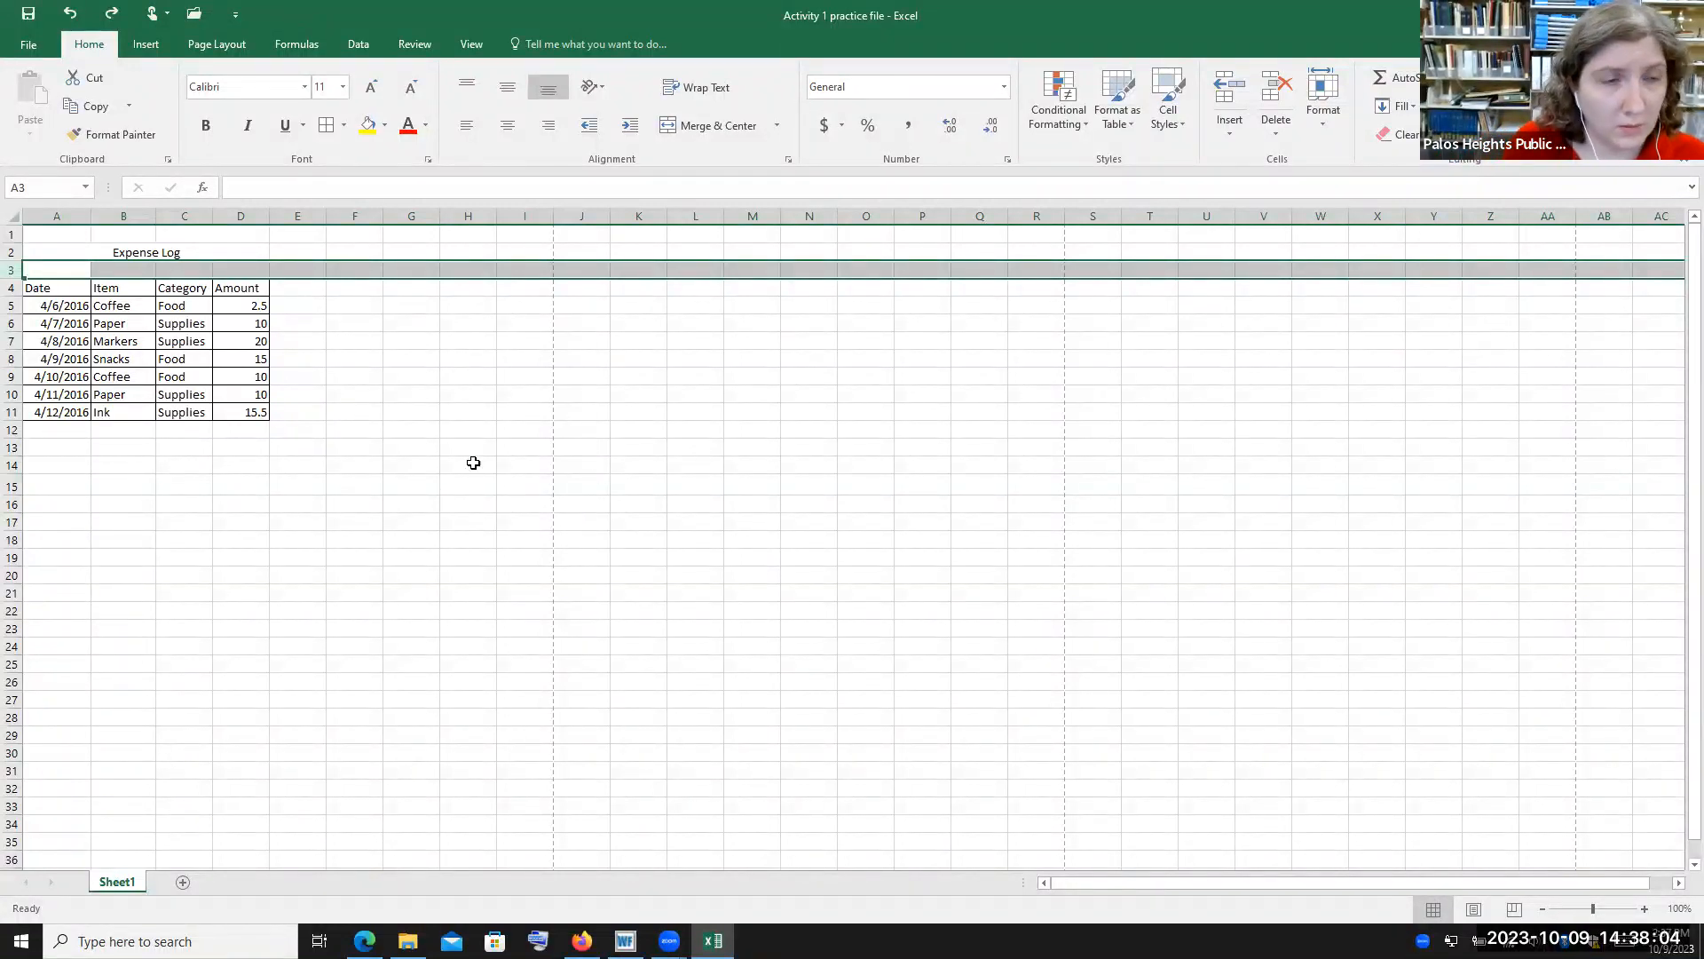
{"action": "left_click", "coordinate": [42, 301]}
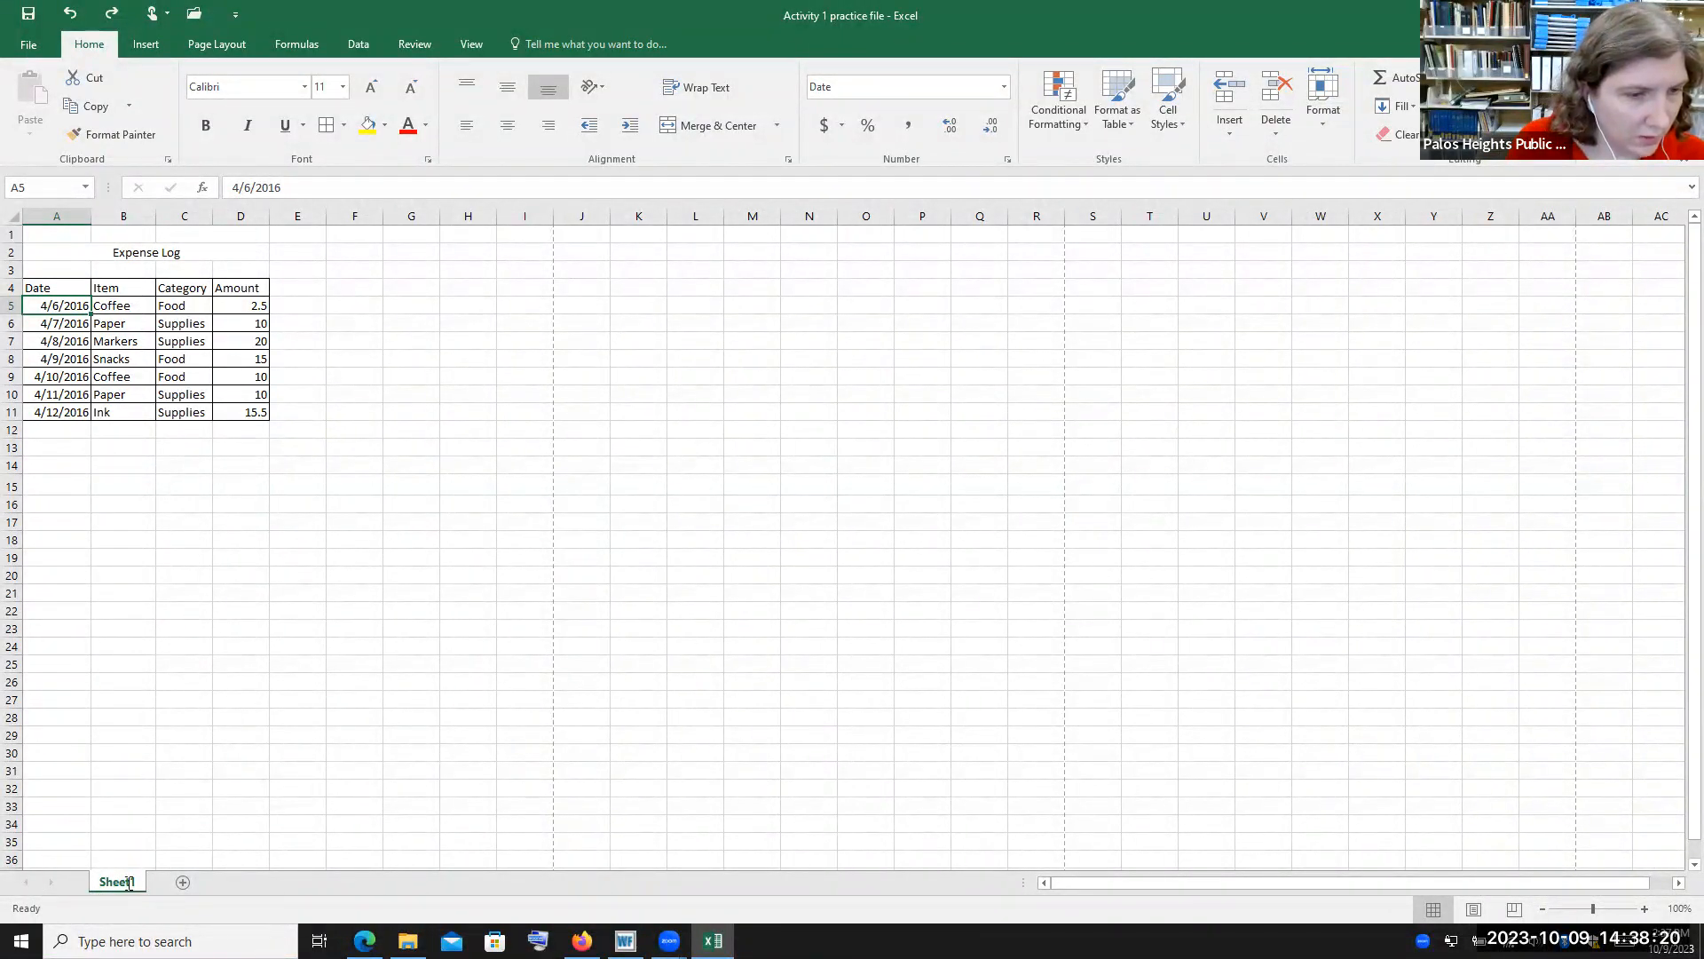
{"action": "double_click", "coordinate": [128, 882]}
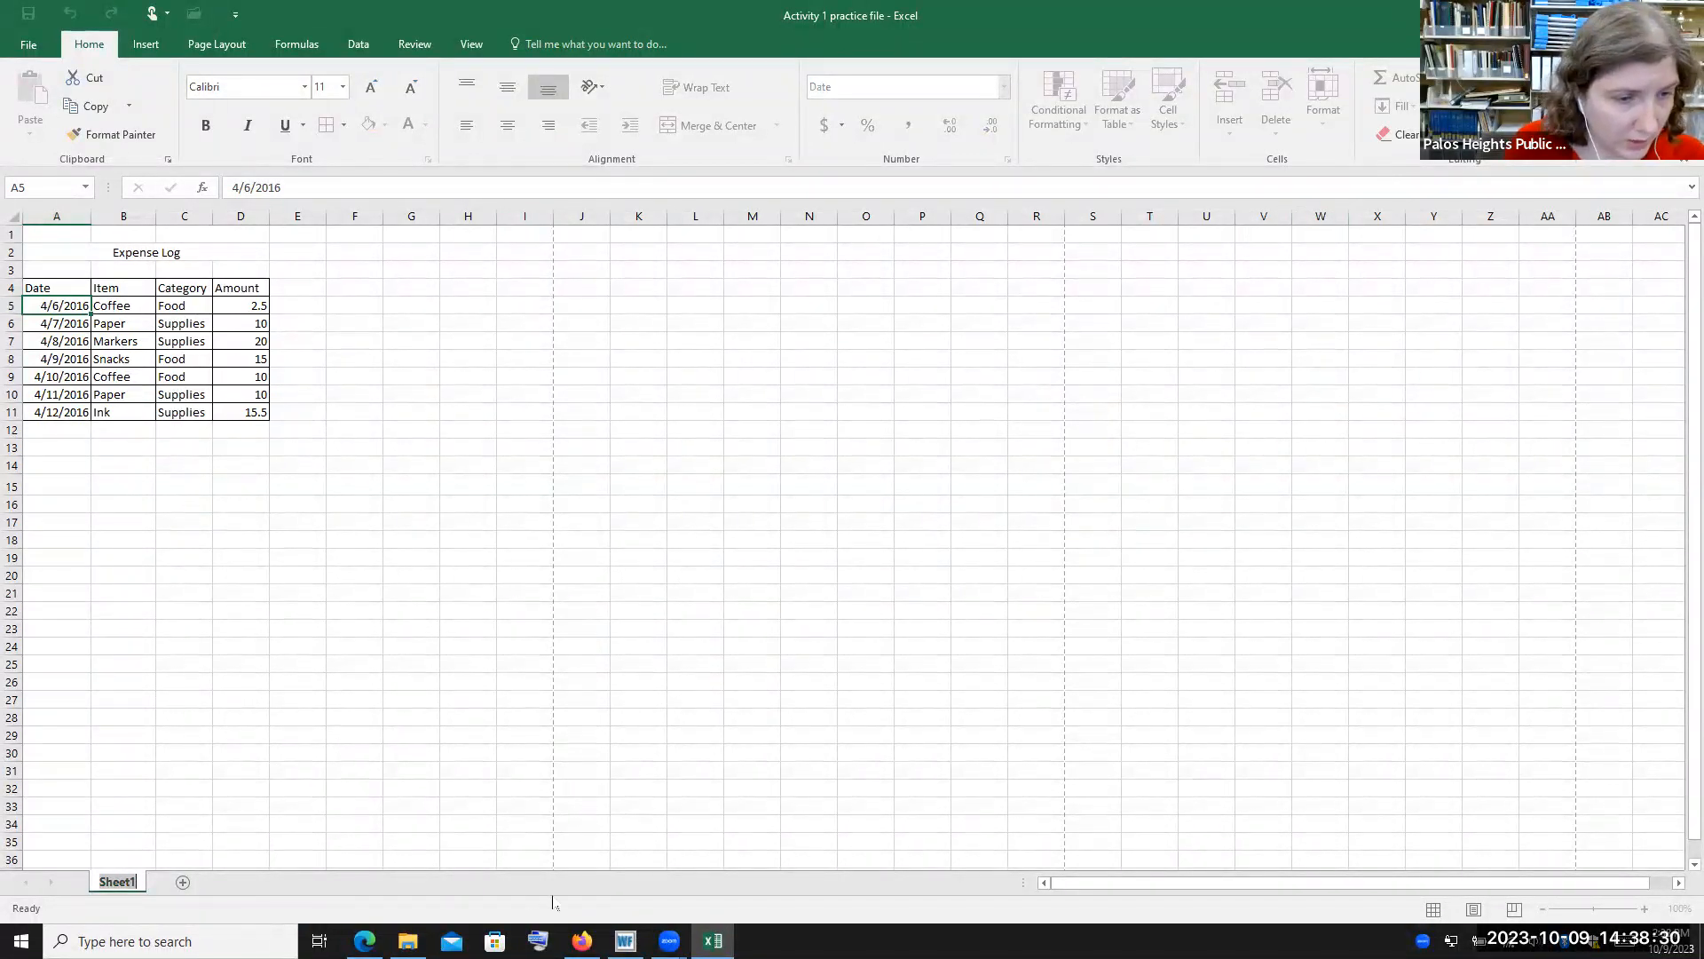
{"action": "key", "text": "BackSpace"}
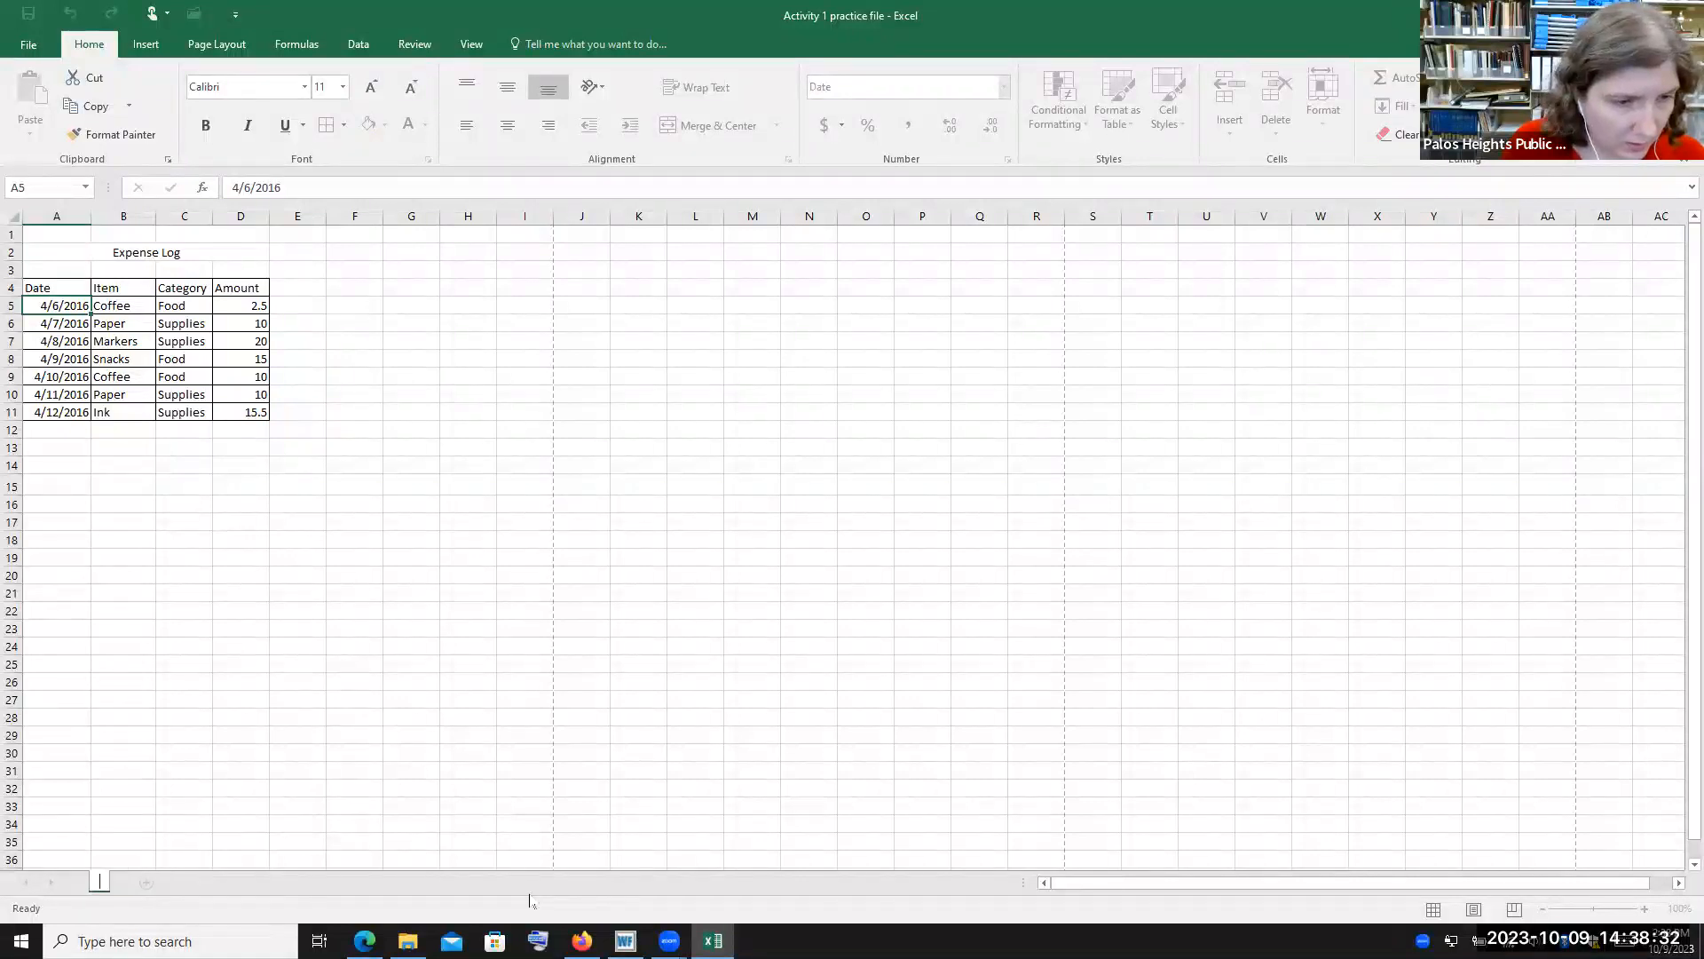
{"action": "type", "text": "Pag"}
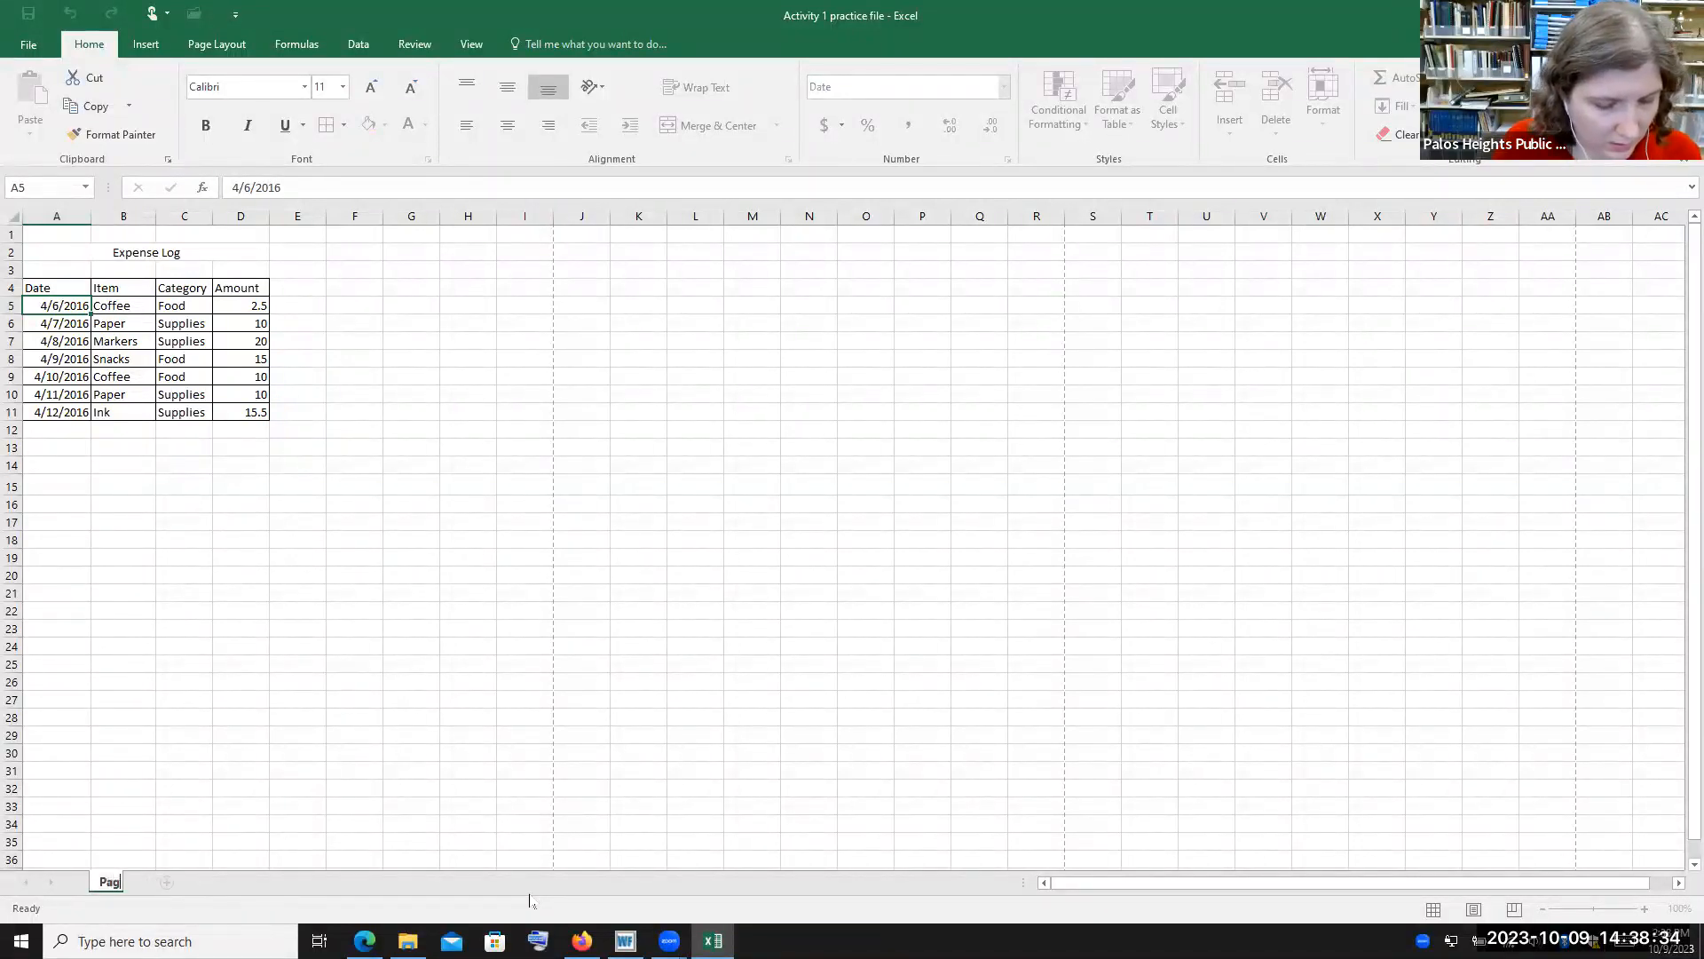
{"action": "type", "text": "e 1"}
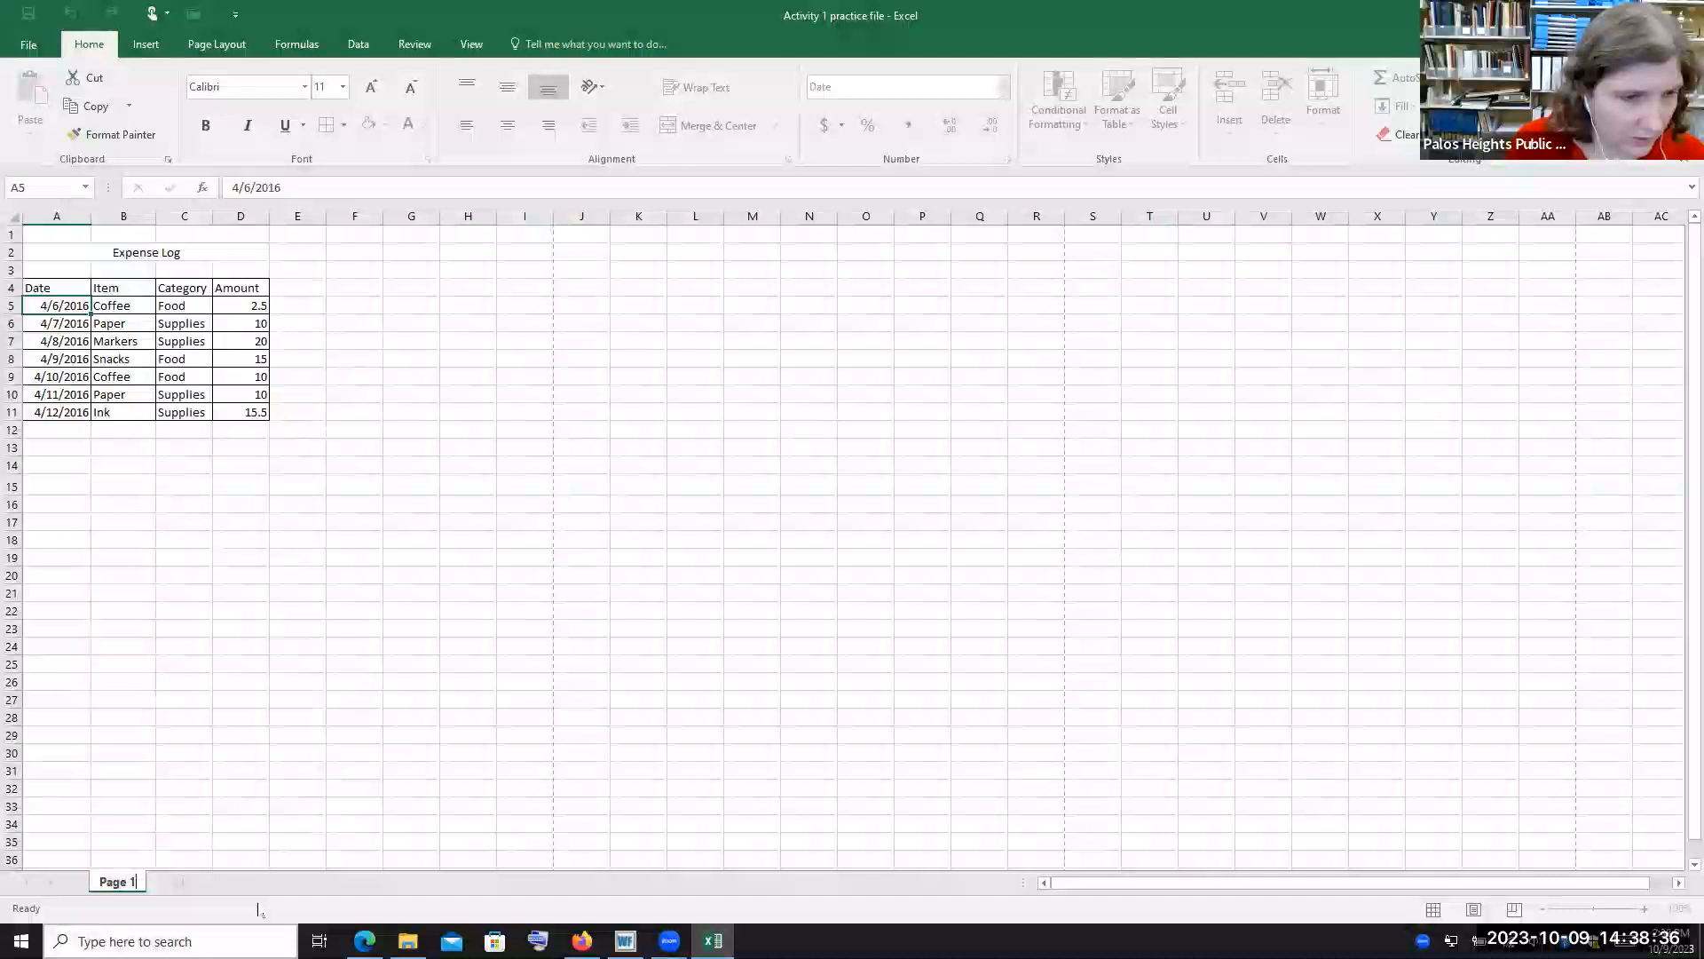
{"action": "key", "text": "Return"}
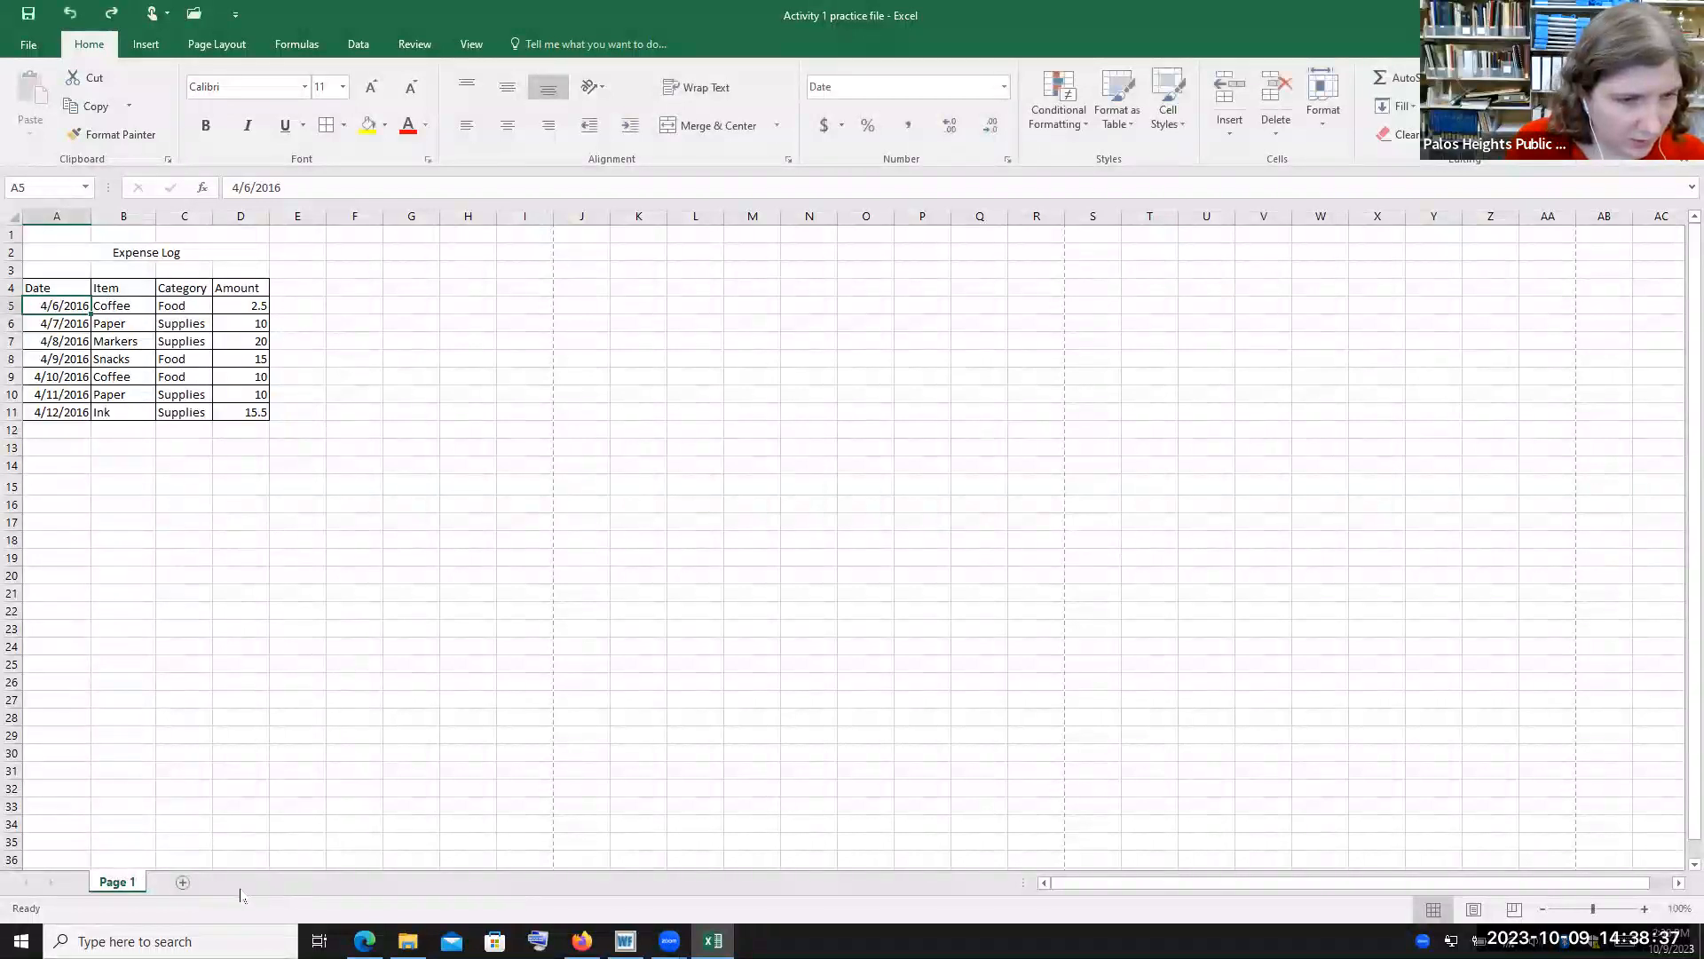
Add a new sheet and switch between it and the Page 1 sheet
{"action": "left_click", "coordinate": [183, 884]}
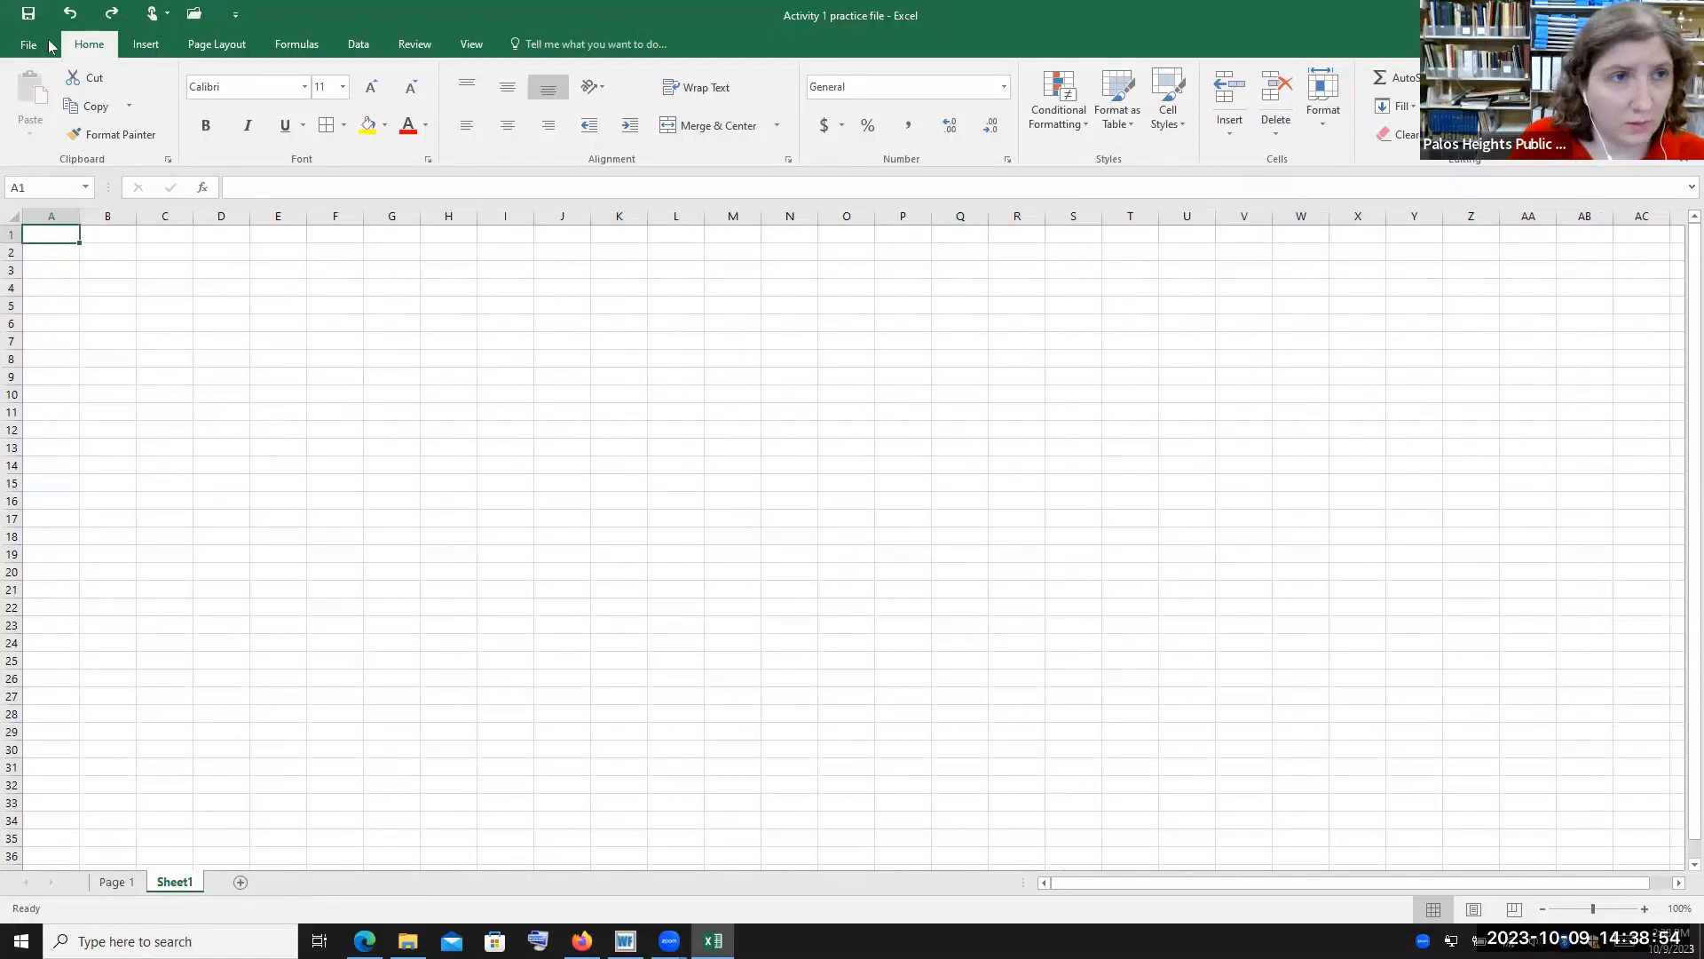
{"action": "key", "text": "ctrl+u"}
{"action": "key", "text": "ctrl+u"}
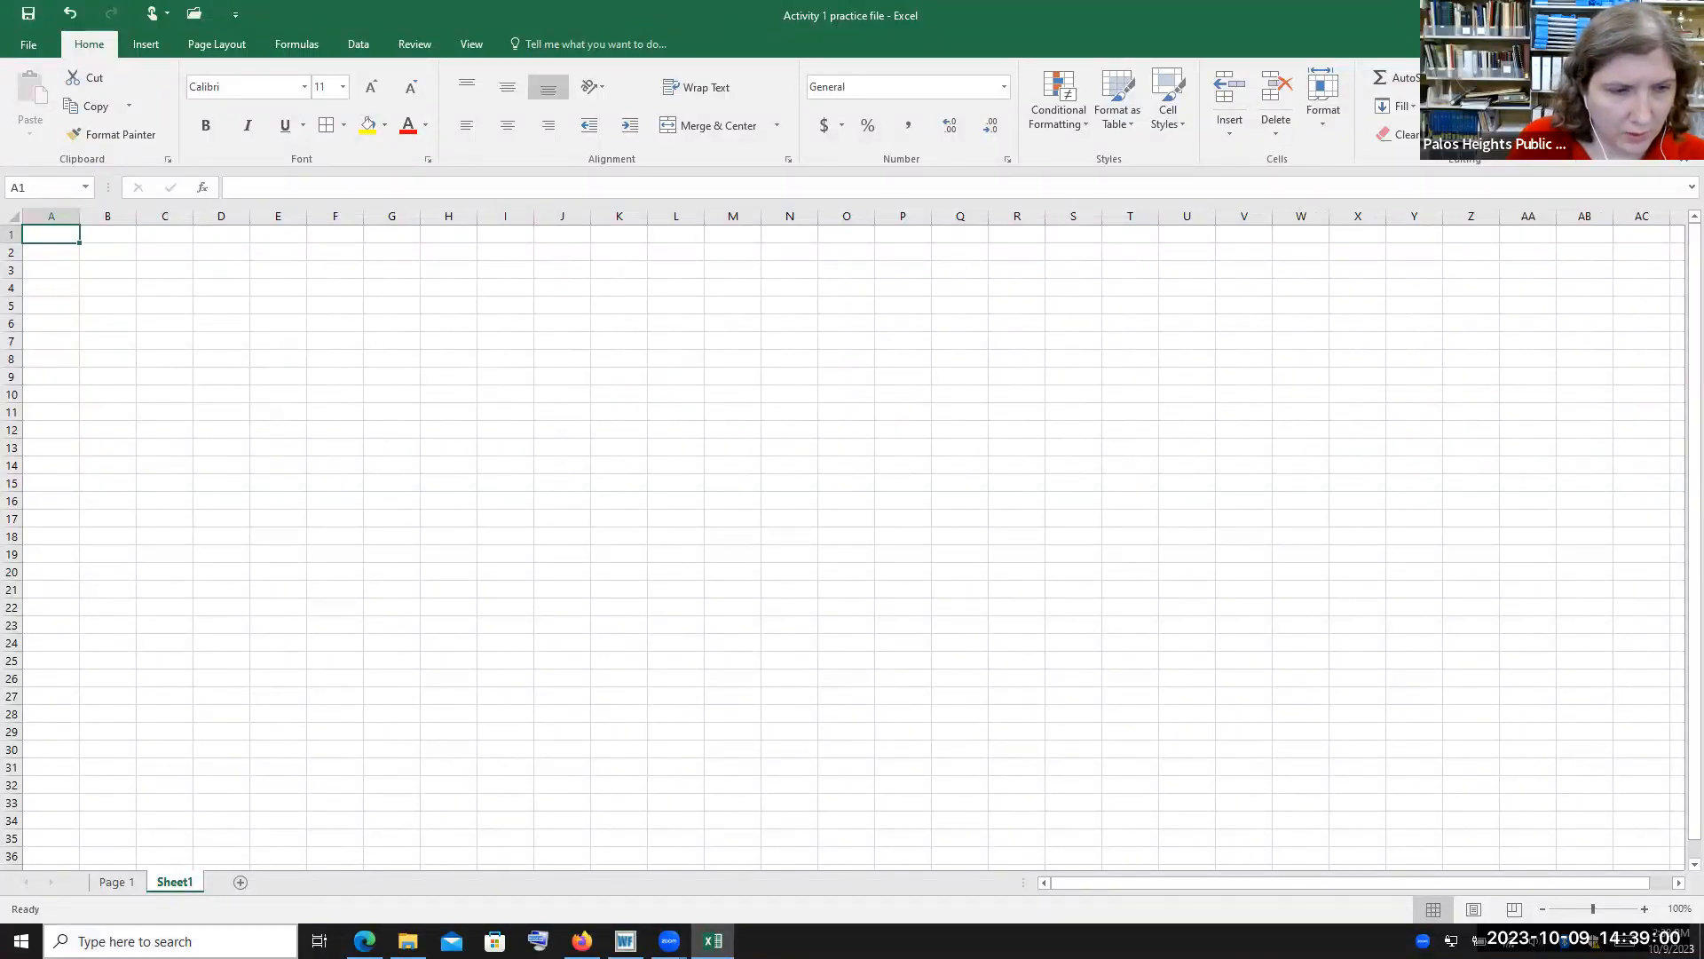
{"action": "left_click", "coordinate": [117, 881]}
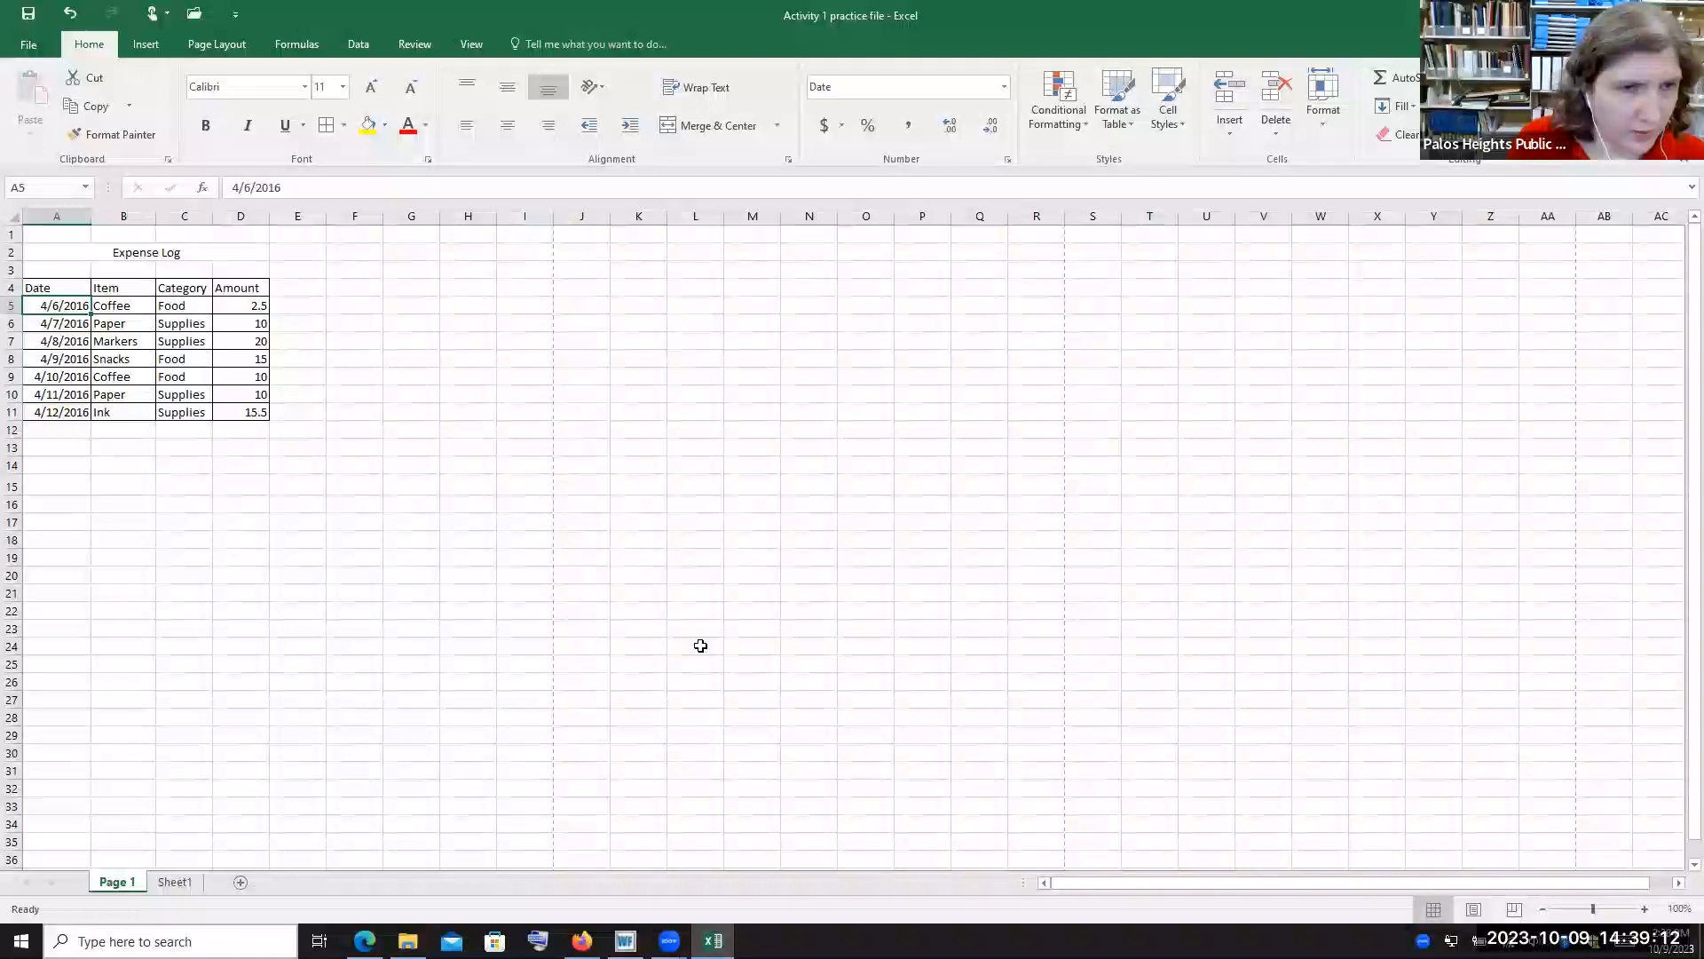
{"action": "scroll", "coordinate": [113, 709], "scroll_direction": "down", "scroll_amount": 1}
{"action": "scroll", "coordinate": [113, 710], "scroll_direction": "up", "scroll_amount": 1}
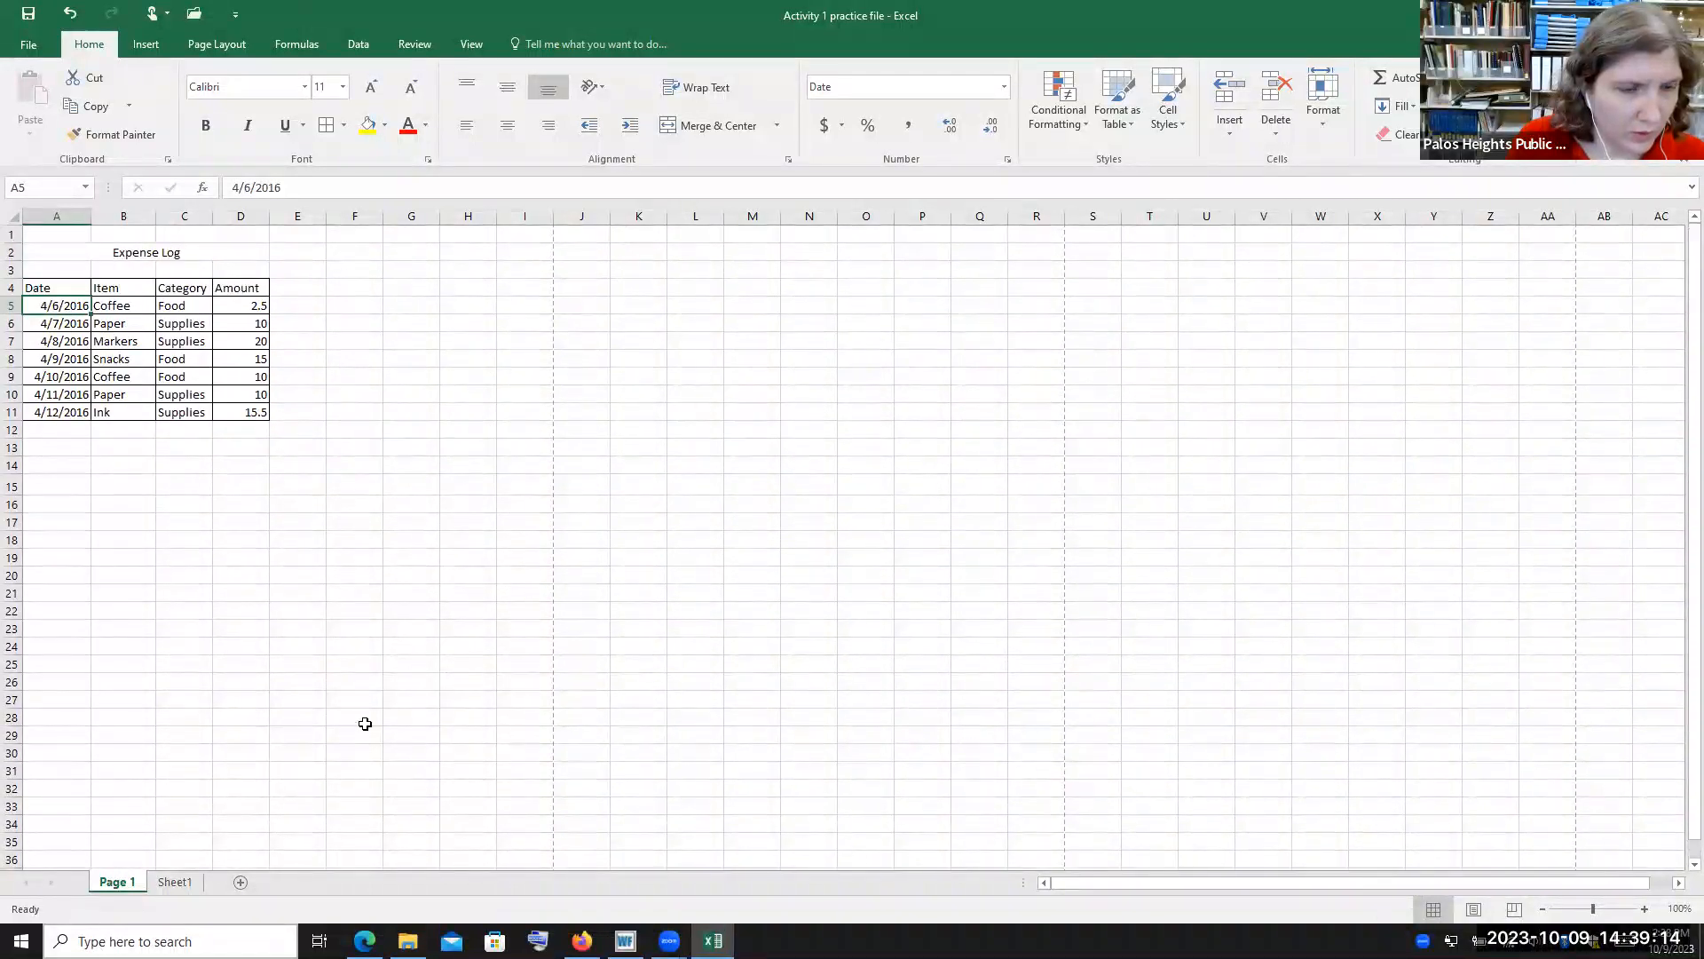
{"action": "left_click", "coordinate": [175, 882]}
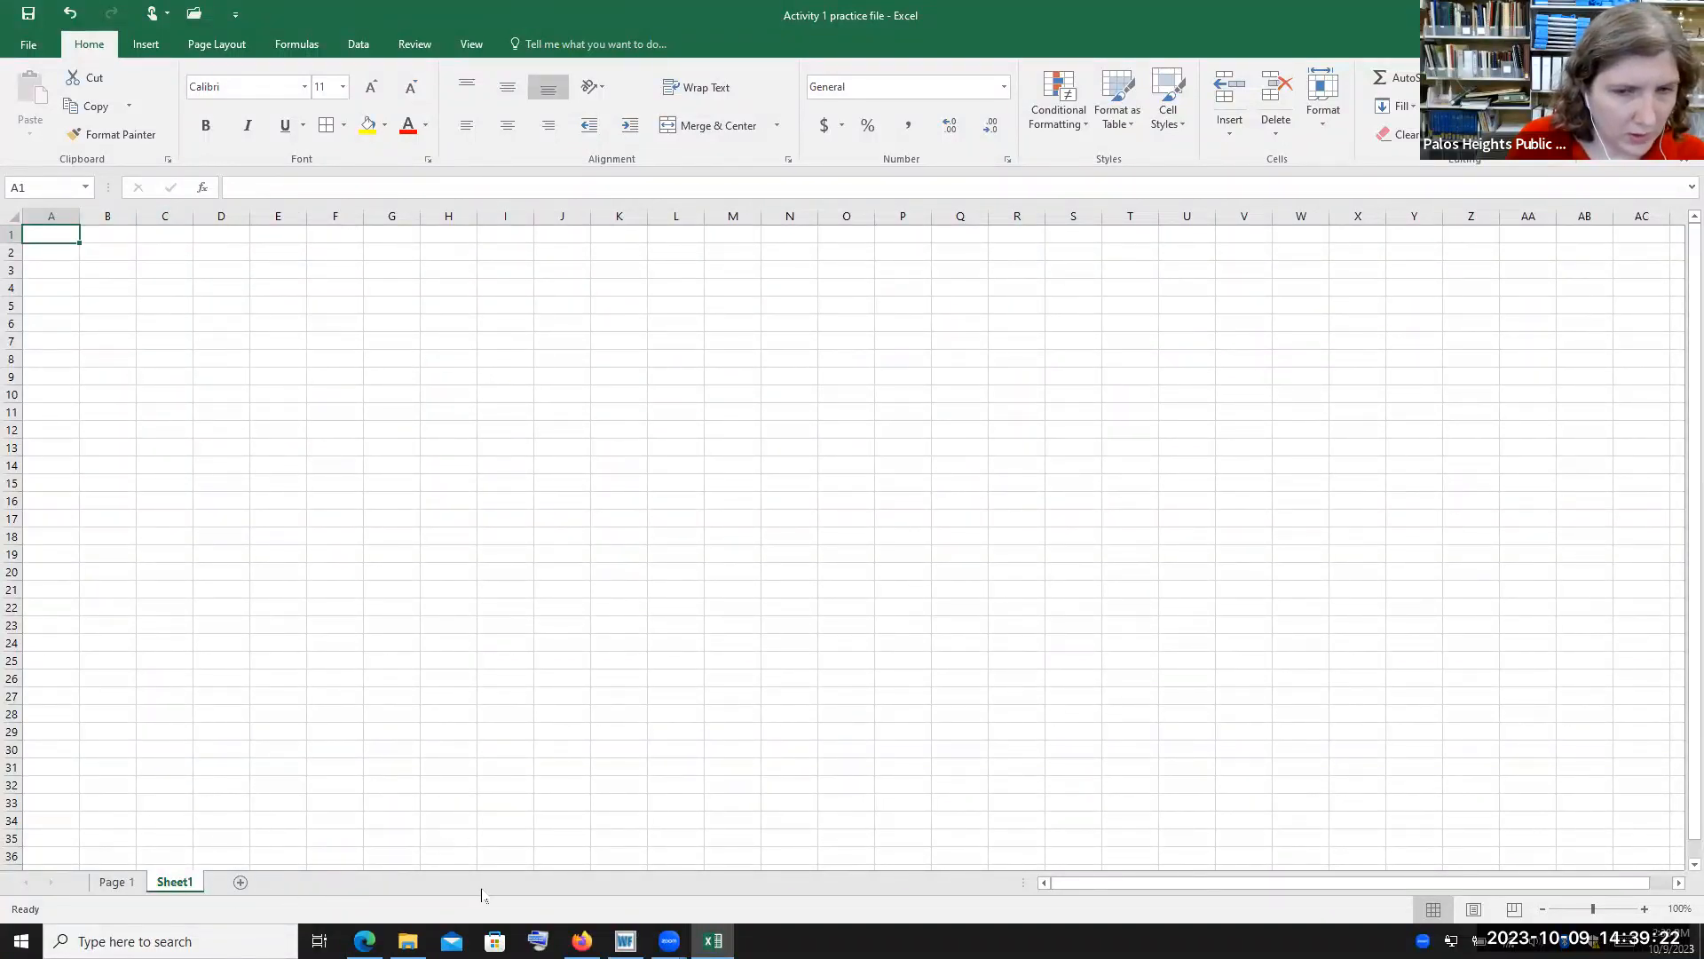
{"action": "left_click_drag", "start_coordinate": [1461, 884], "coordinate": [1339, 895]}
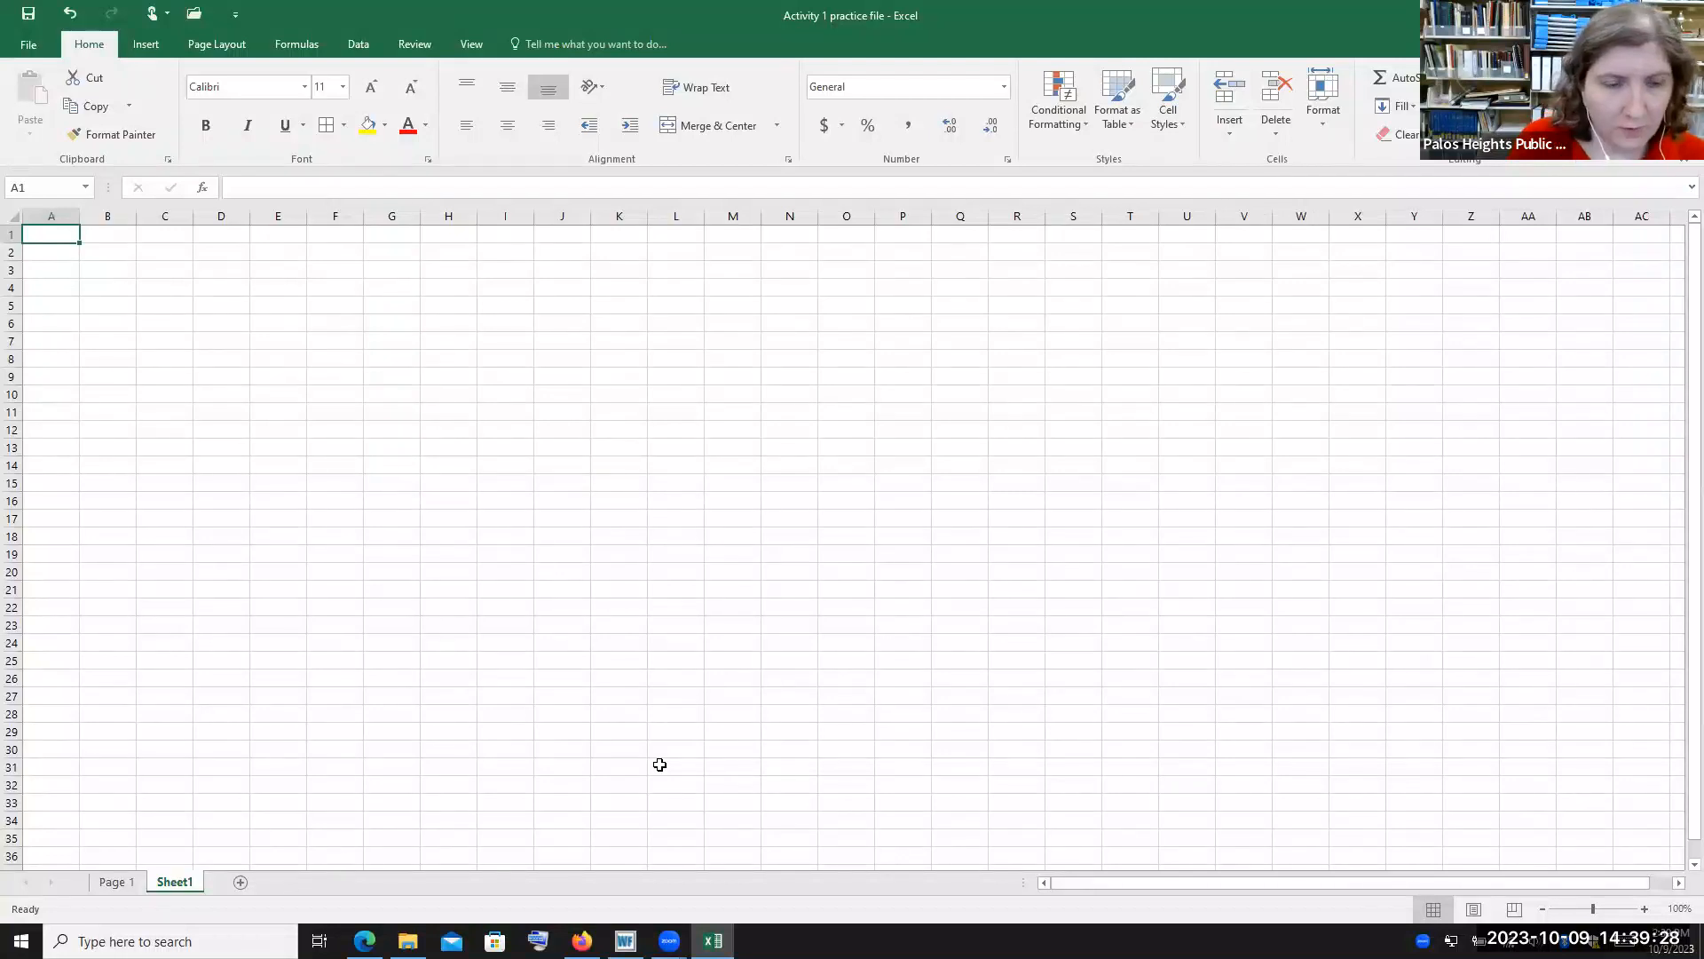
{"action": "left_click", "coordinate": [116, 882]}
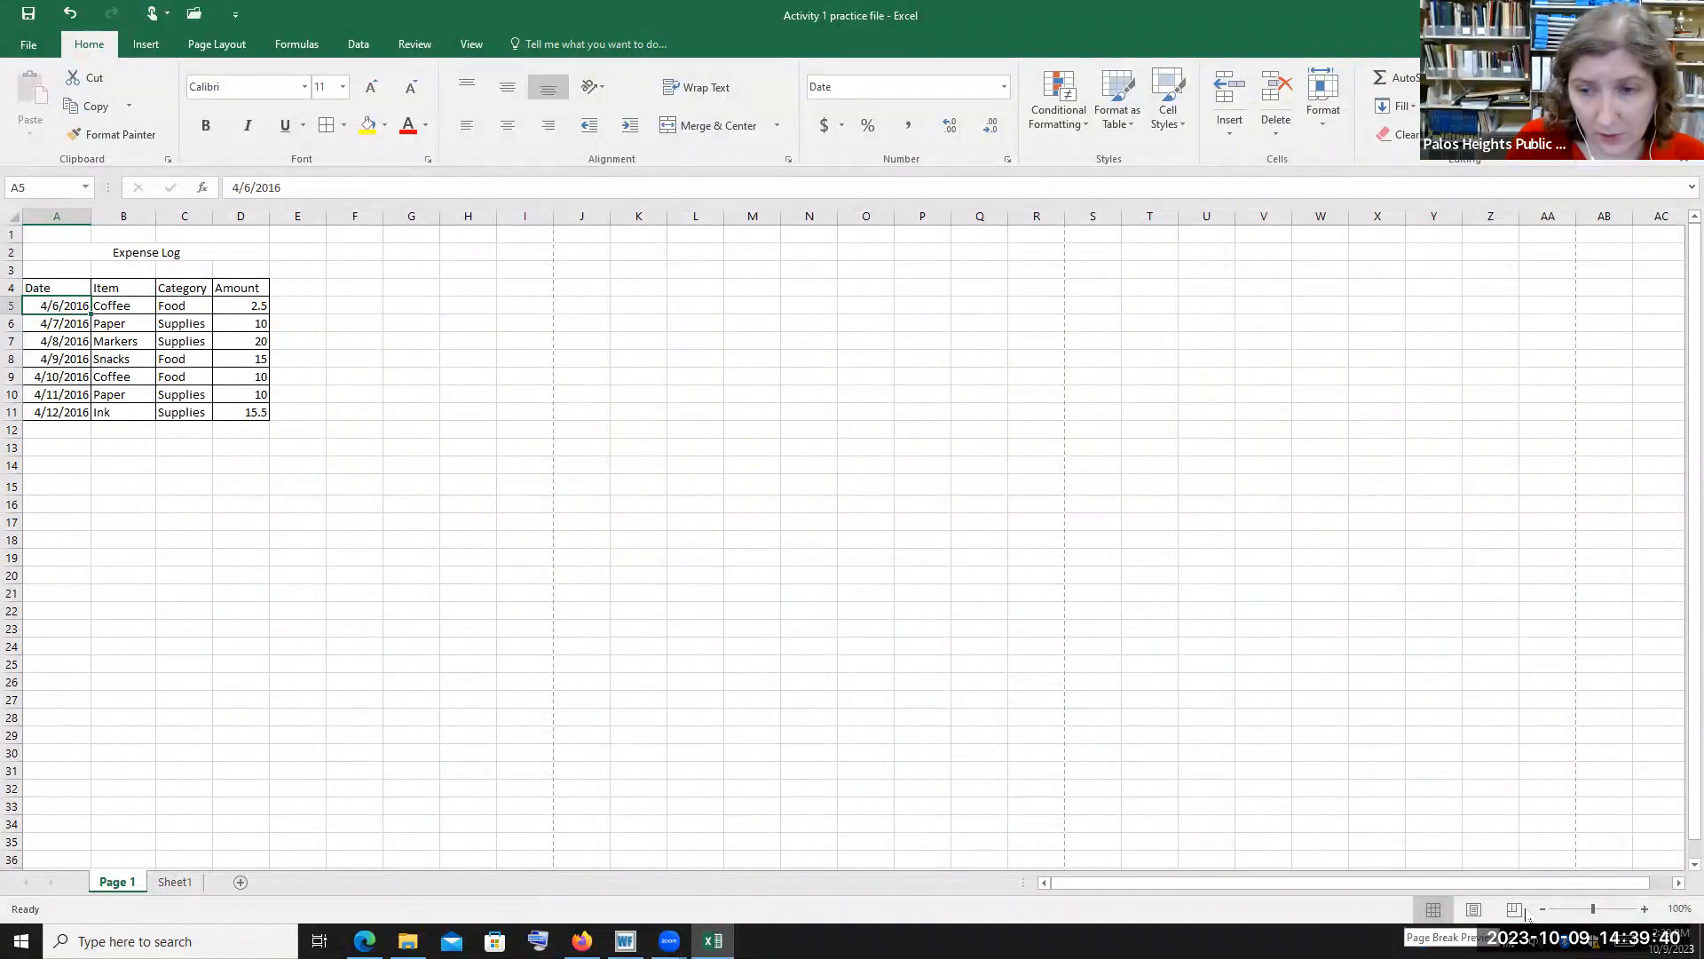
Switch the Page 1 sheet to Page Layout view and Page Break Preview, then back to Normal view
{"action": "left_click", "coordinate": [471, 43]}
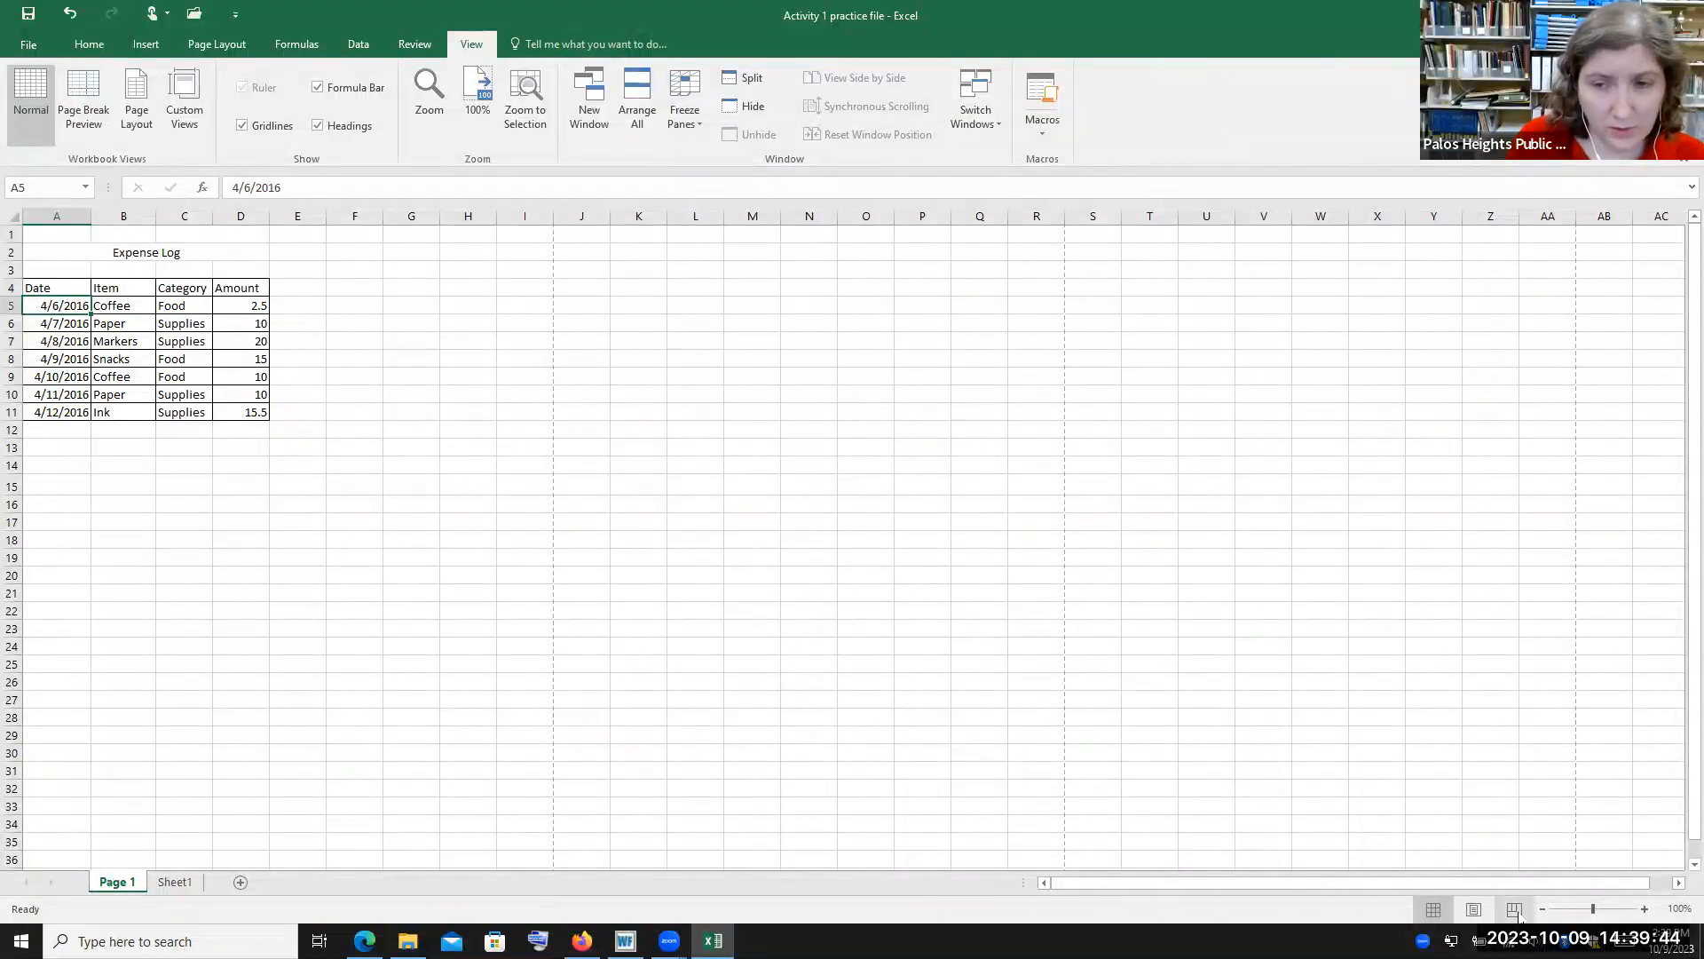
{"action": "left_click", "coordinate": [1475, 910]}
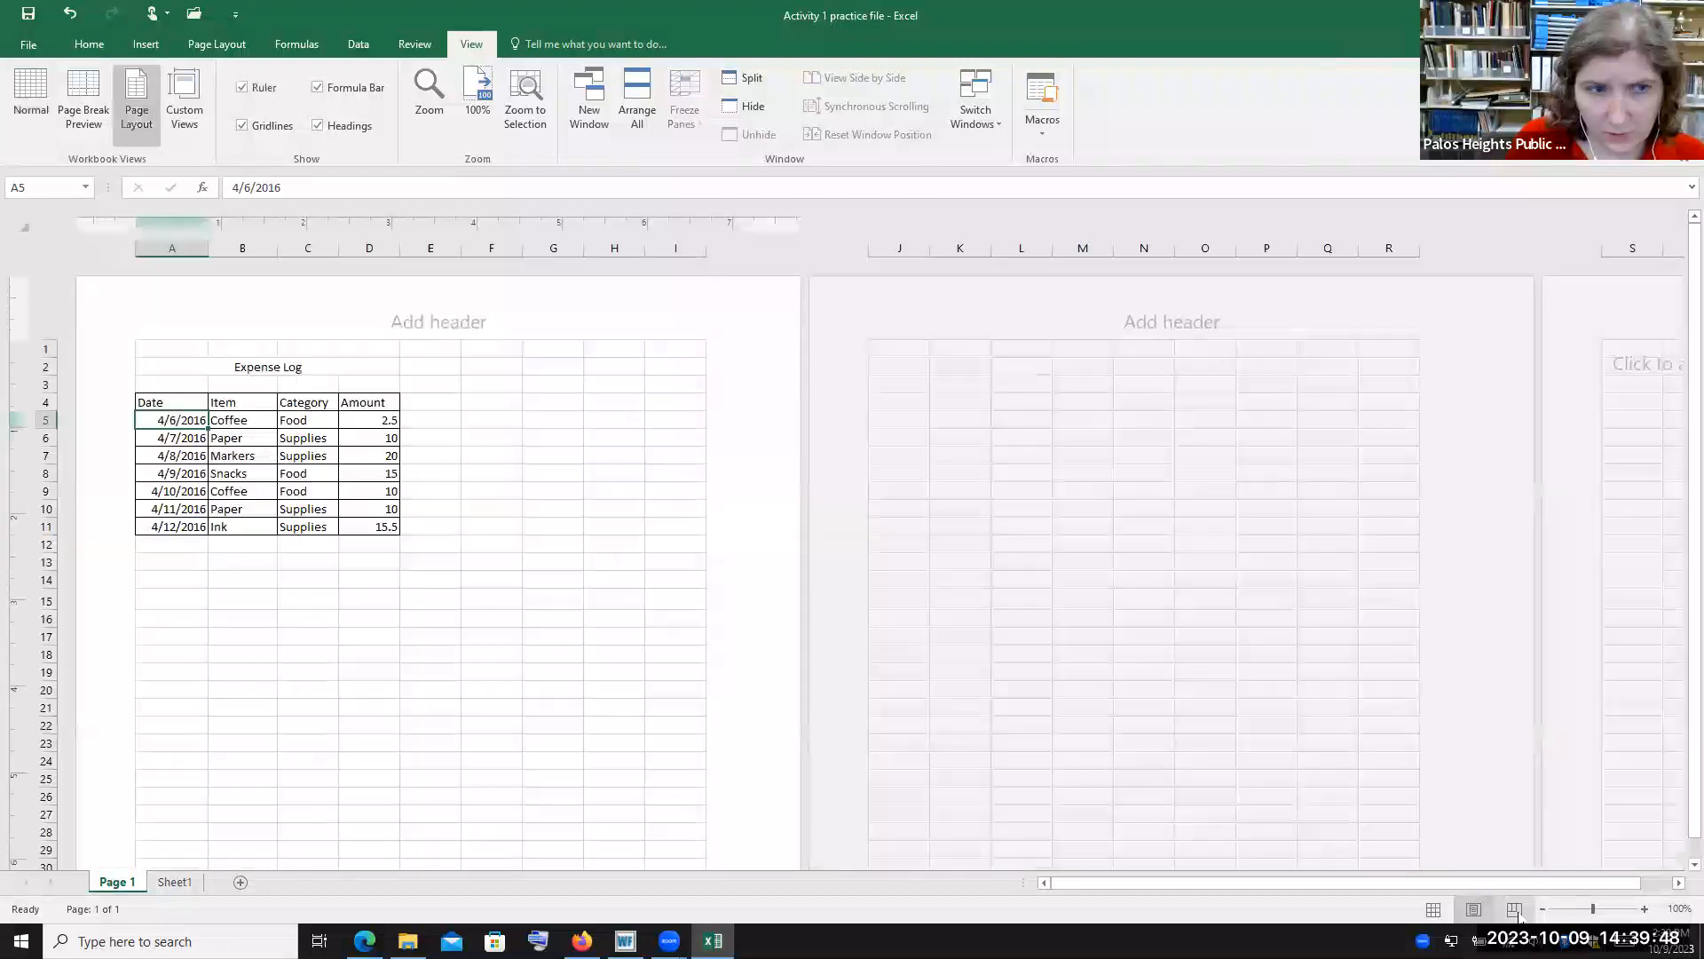
{"action": "left_click", "coordinate": [1515, 909]}
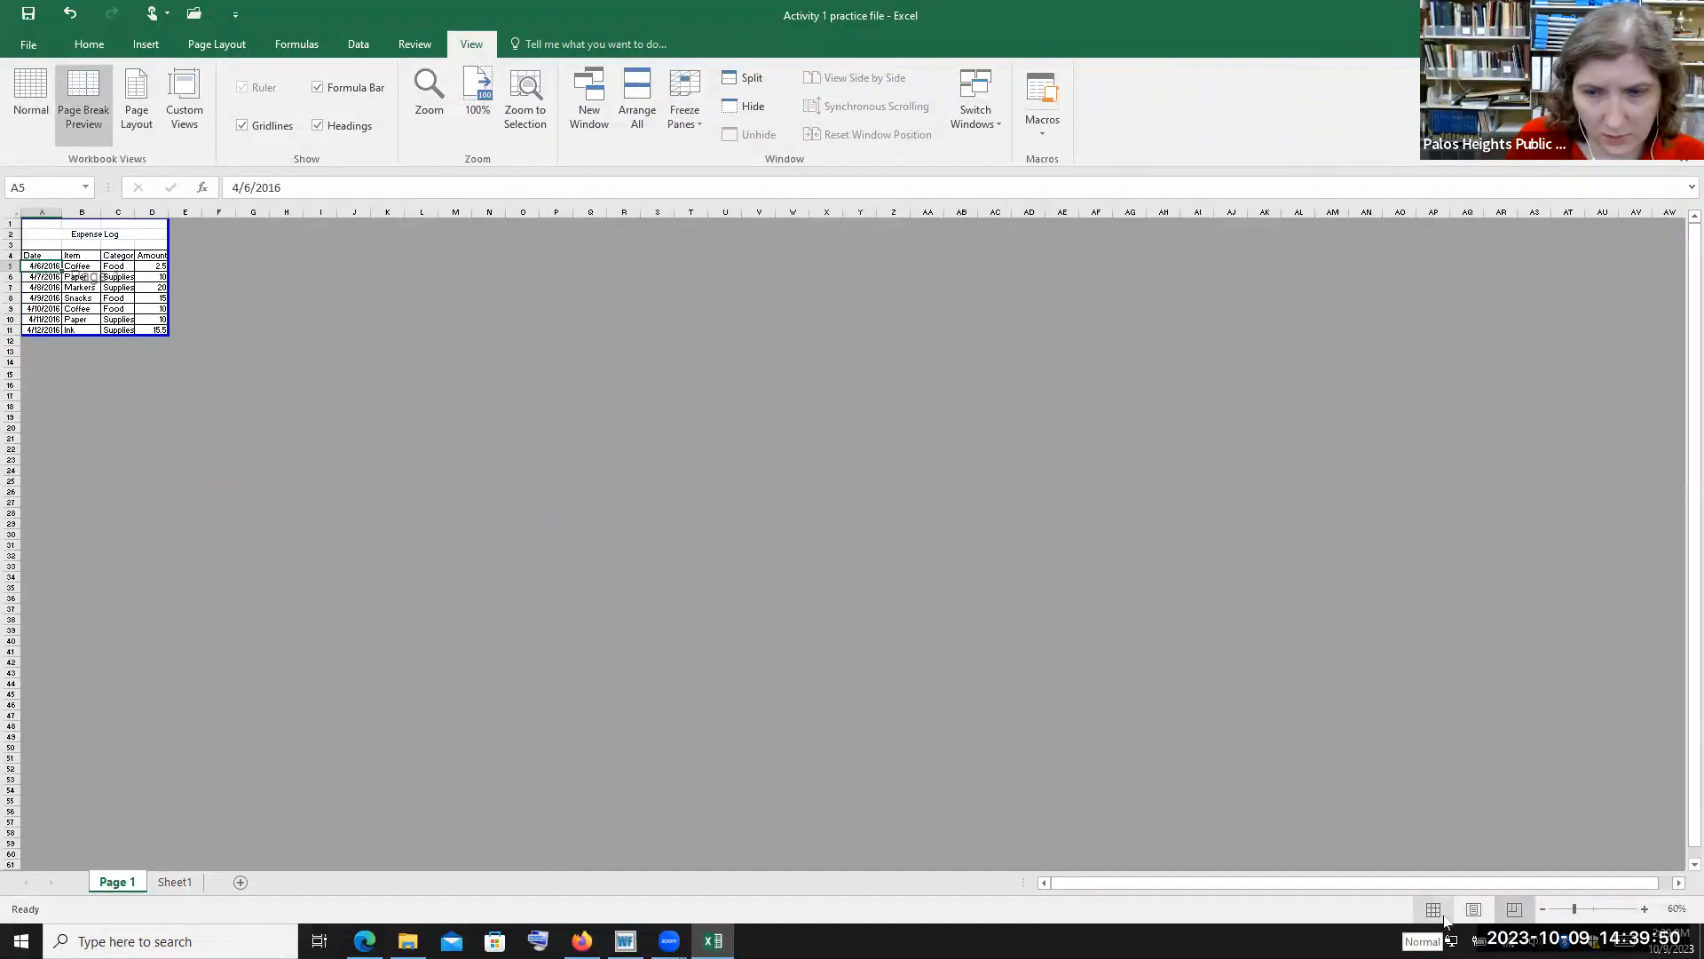
{"action": "left_click", "coordinate": [1445, 915]}
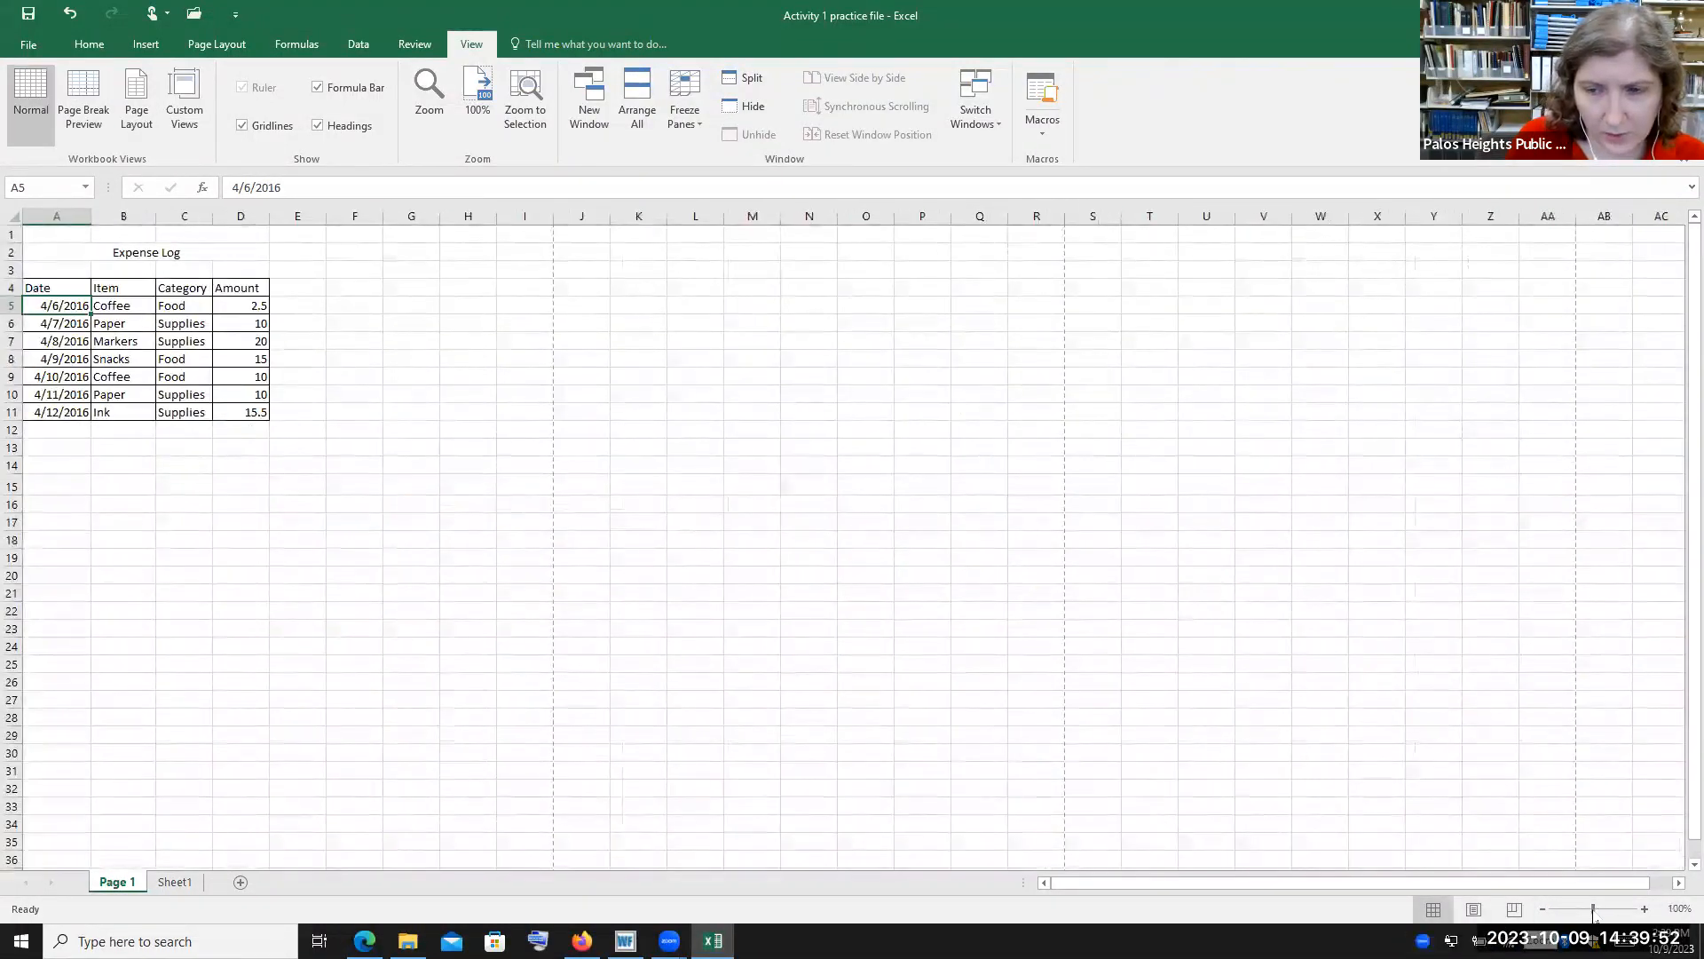
{"action": "mouse_move", "coordinate": [1594, 913]}
{"action": "left_mouse_down"}
{"action": "mouse_move", "coordinate": [1609, 910]}
{"action": "mouse_move", "coordinate": [1594, 910]}
{"action": "left_mouse_up"}
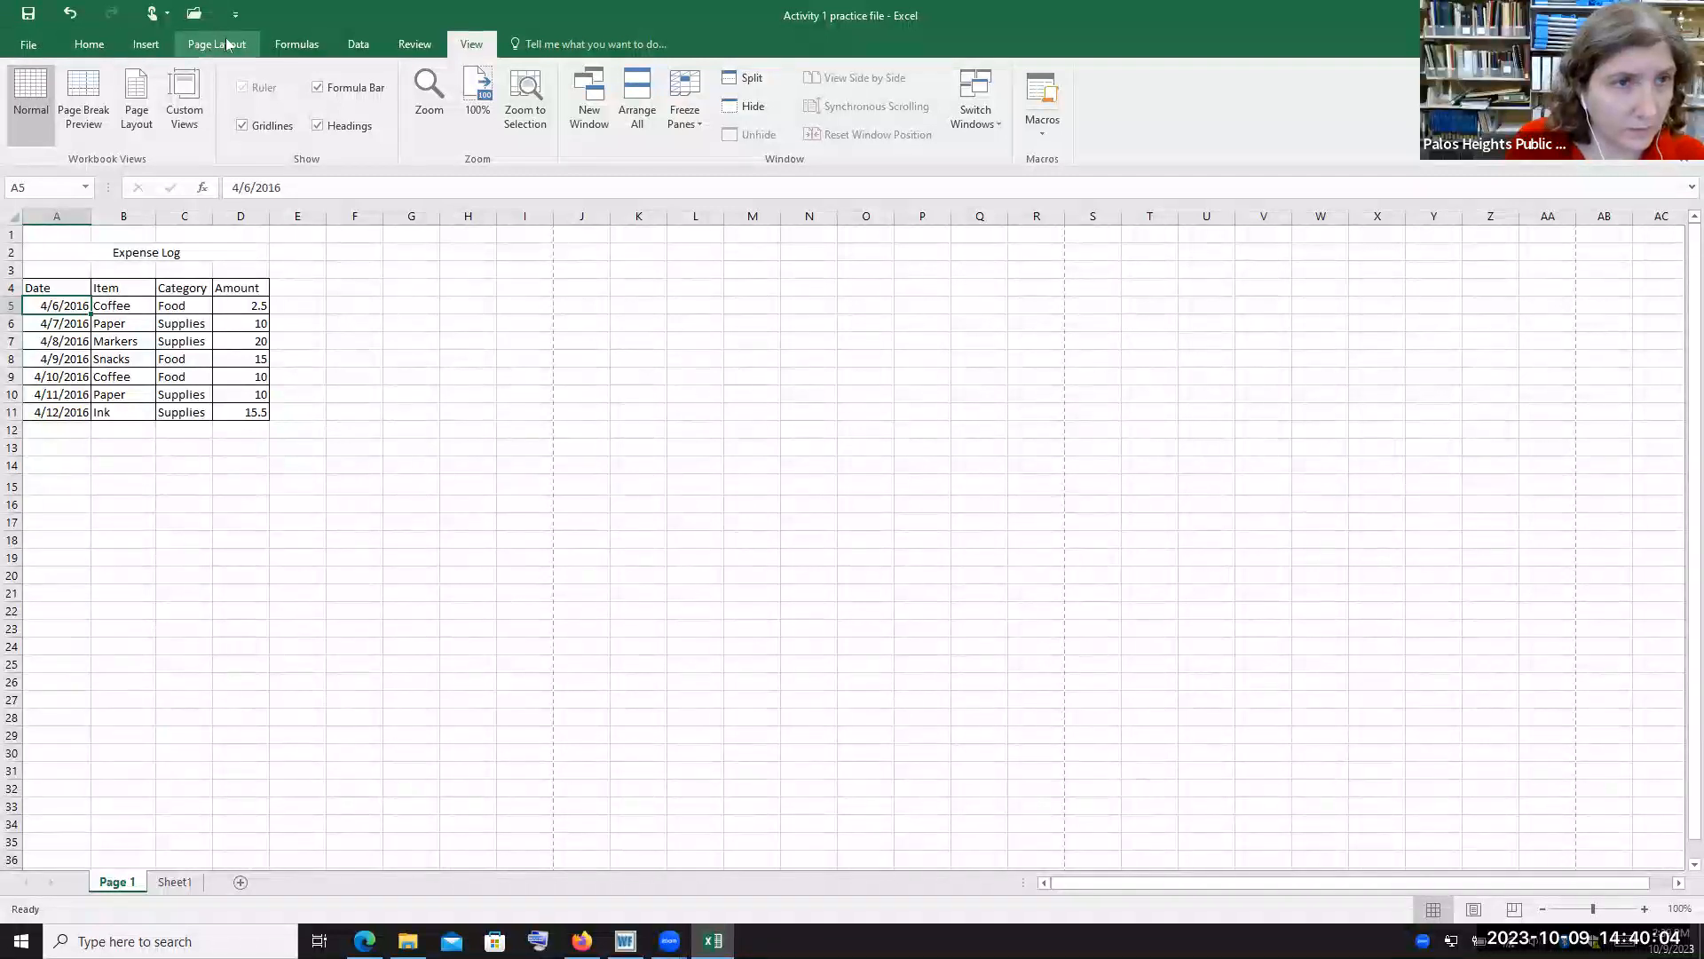
Set the expense table's data cells A5 to D11 to the Times New Roman font
{"action": "left_click", "coordinate": [82, 49]}
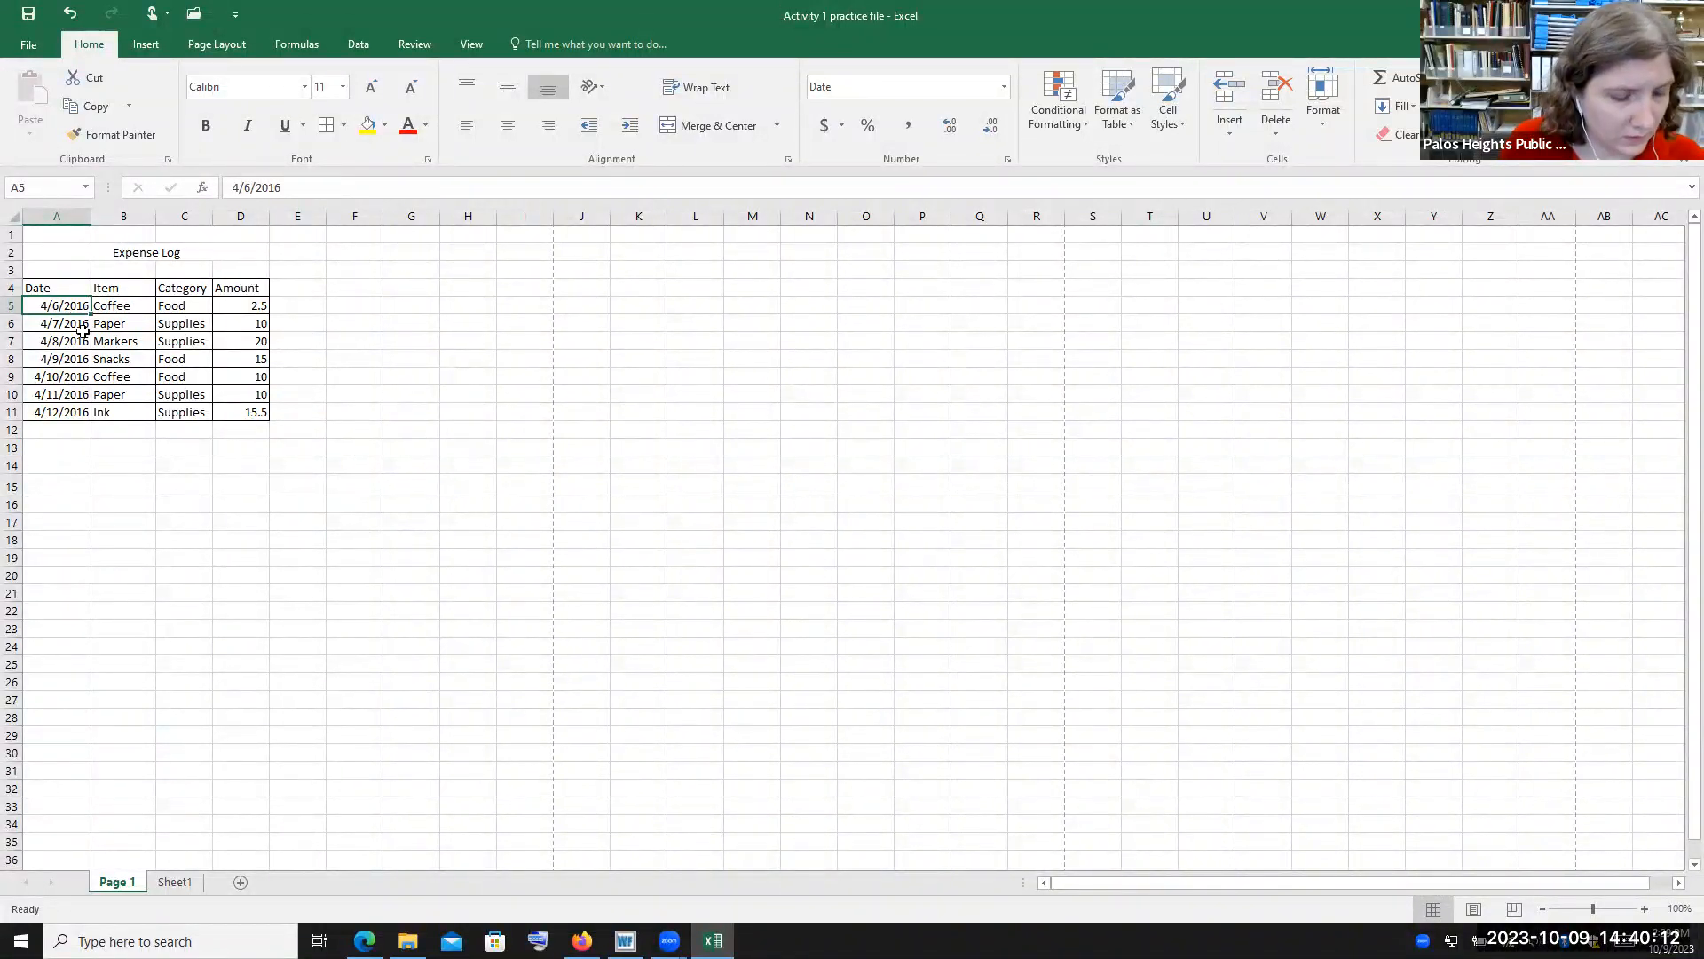
{"action": "left_click", "coordinate": [258, 413], "text": "shift"}
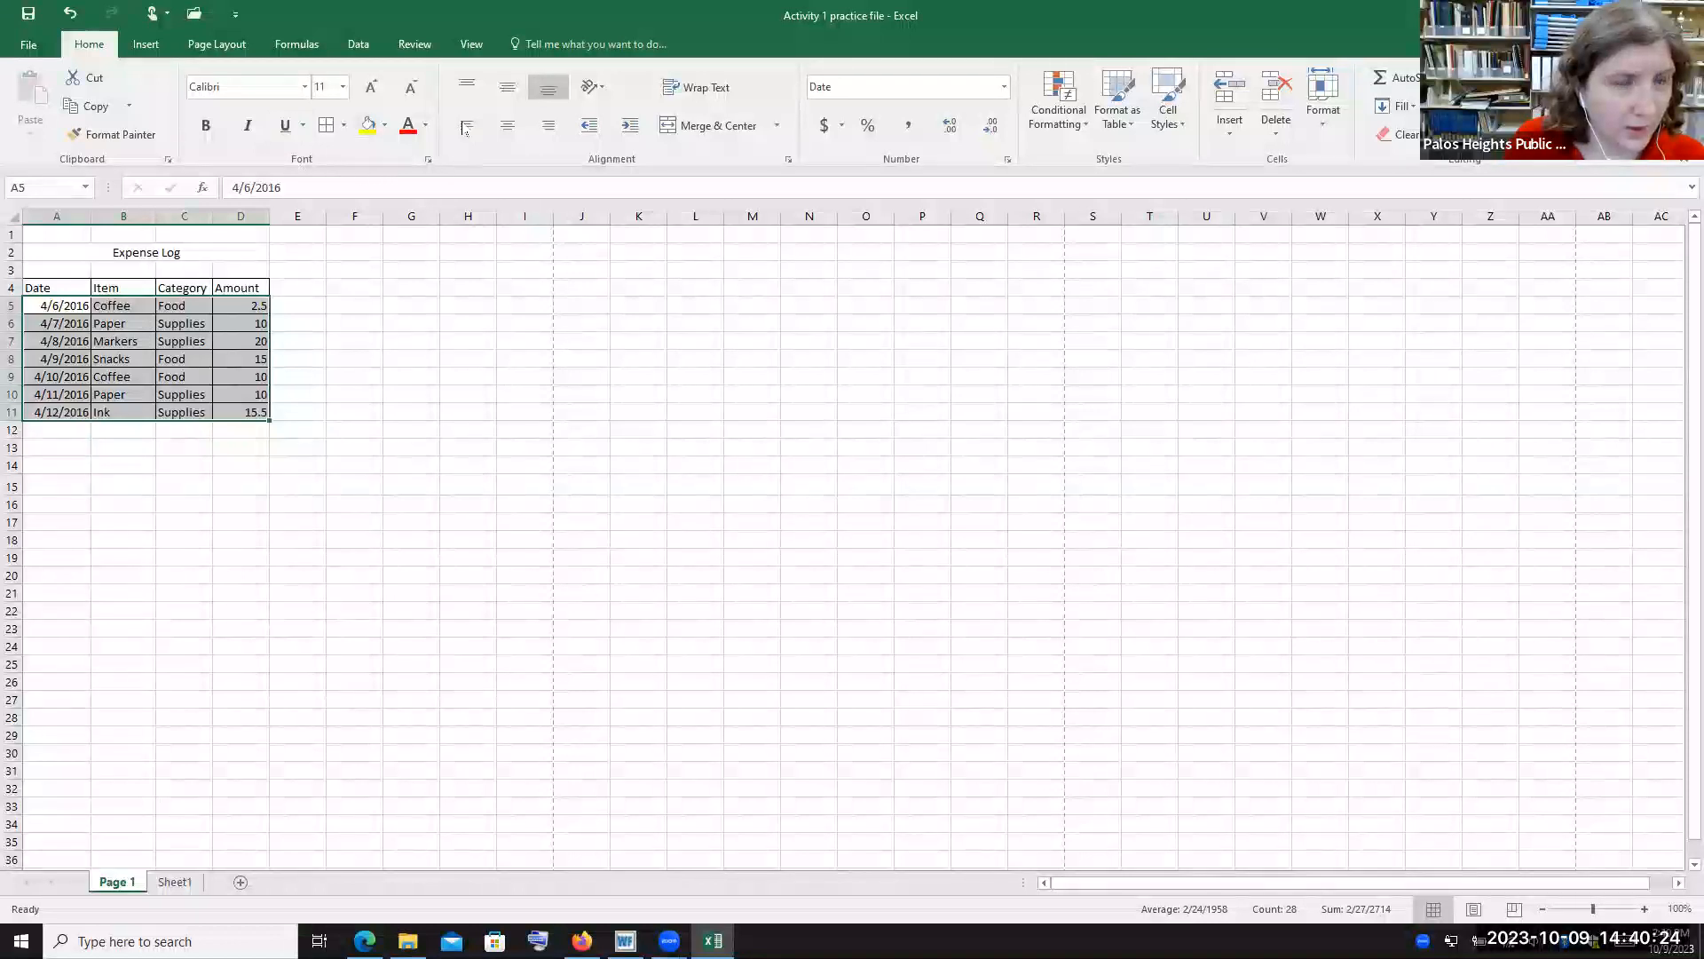
{"action": "left_click", "coordinate": [305, 88]}
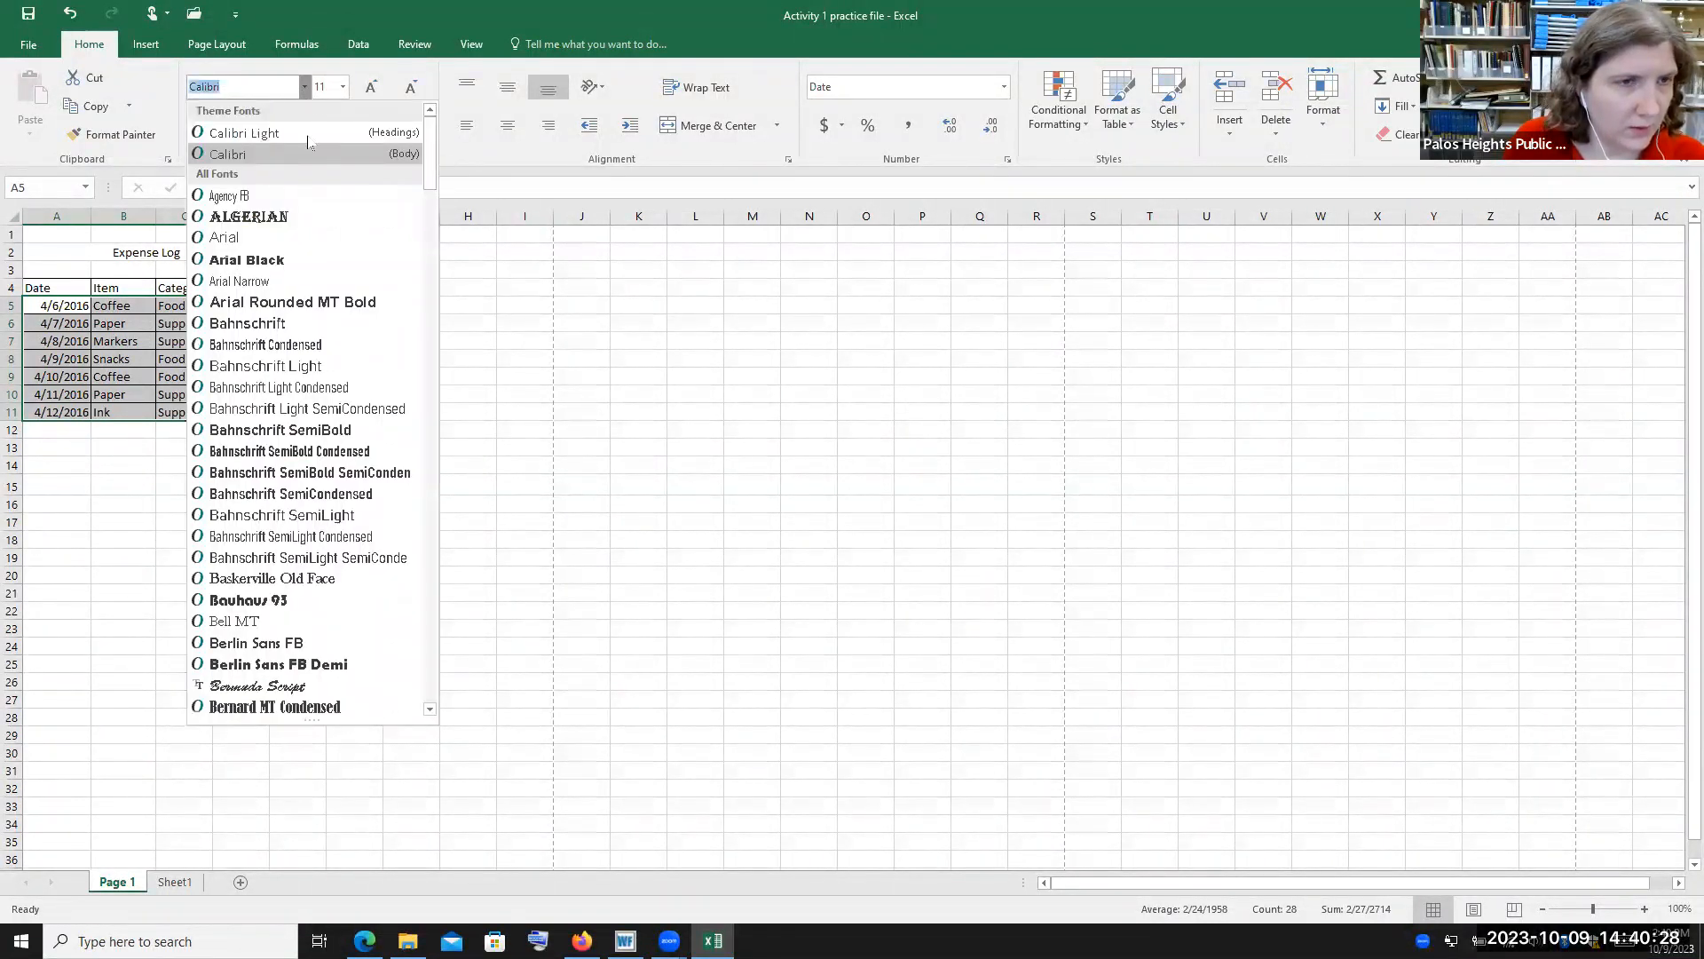
{"action": "scroll", "coordinate": [331, 206], "scroll_direction": "down", "scroll_amount": 5}
{"action": "scroll", "coordinate": [331, 209], "scroll_direction": "down", "scroll_amount": 9}
{"action": "left_click_drag", "start_coordinate": [429, 291], "coordinate": [391, 672]}
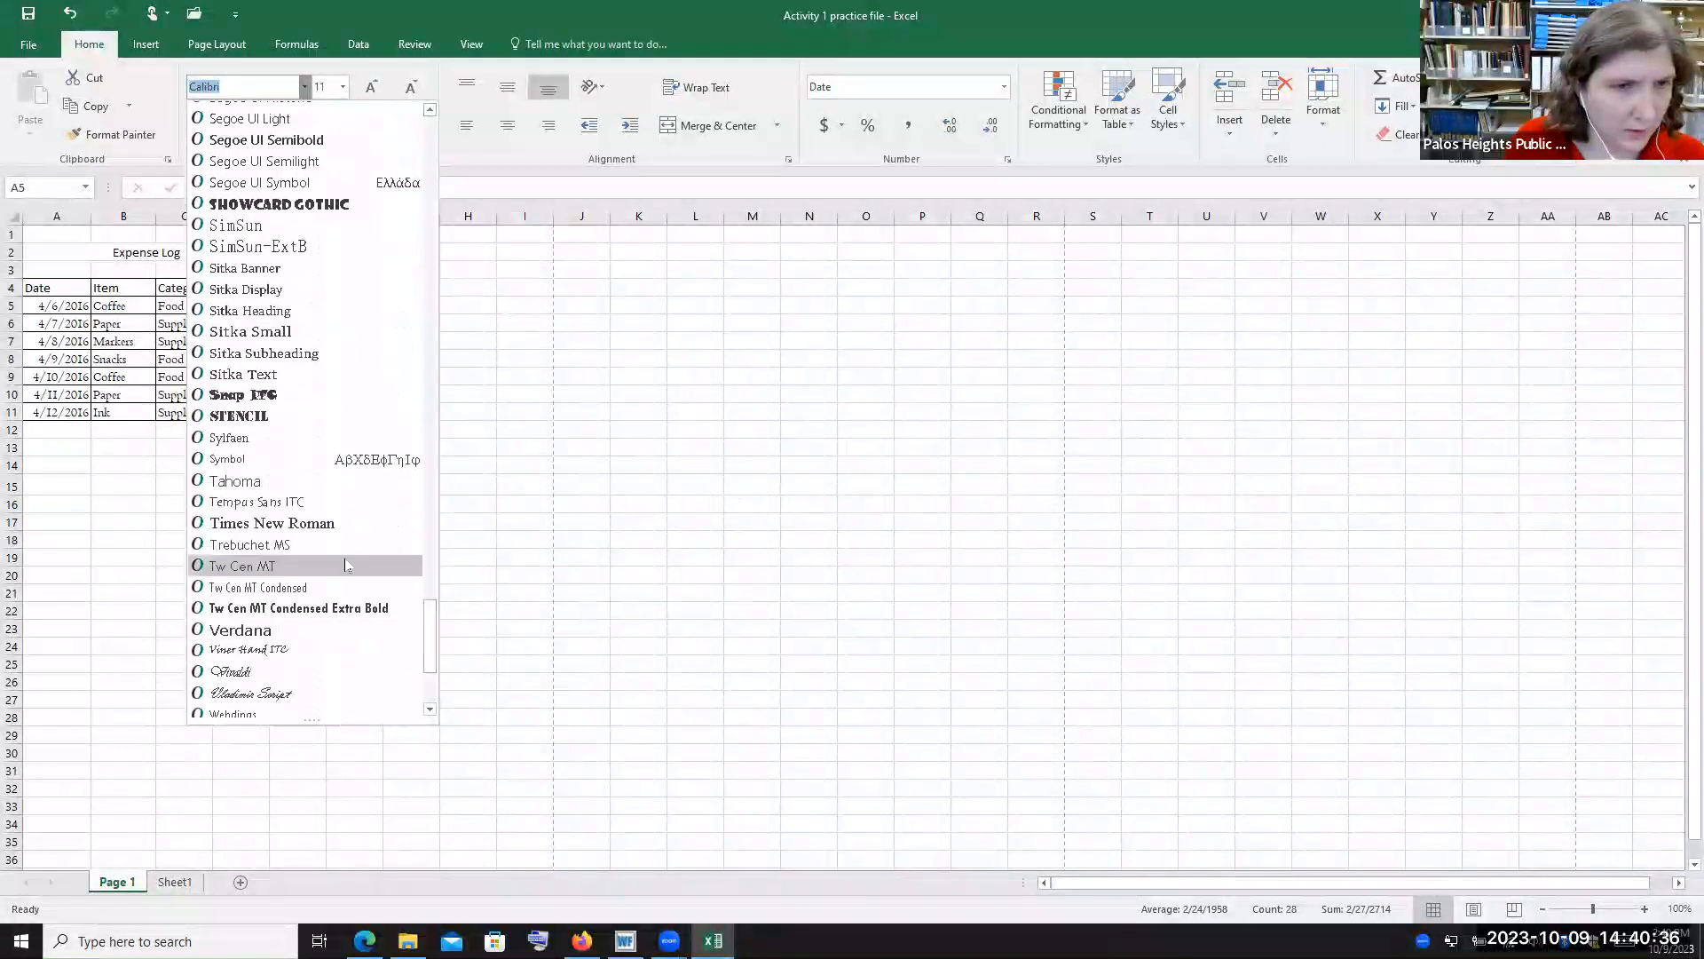
{"action": "left_click", "coordinate": [335, 523]}
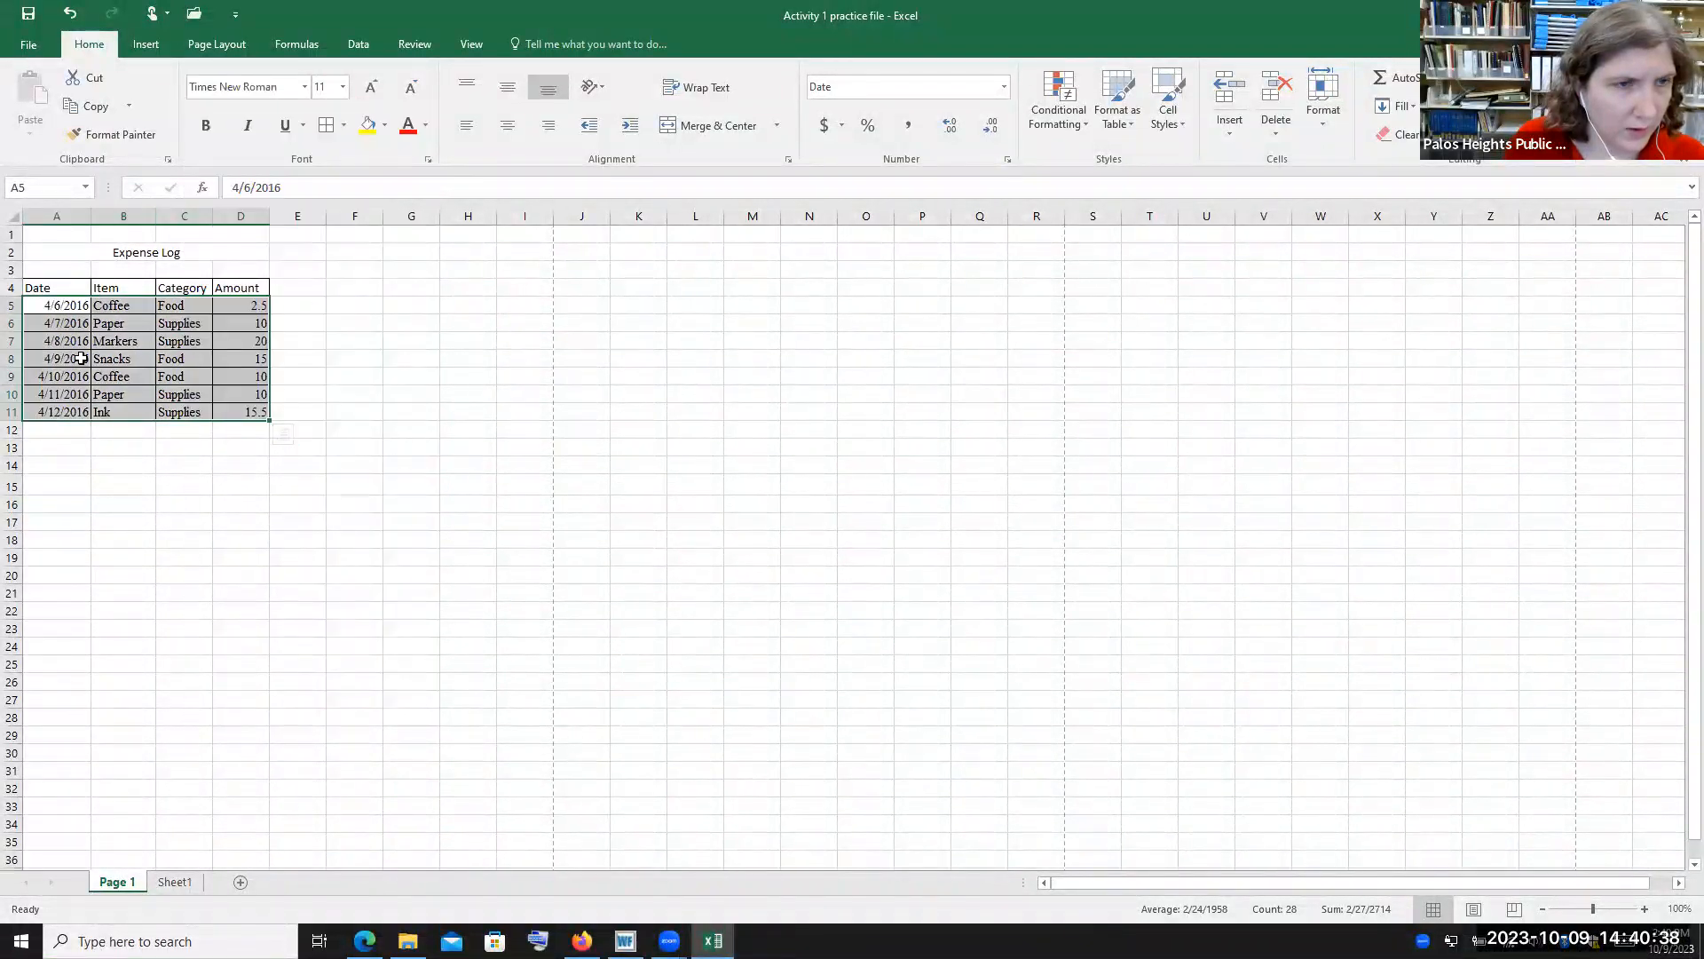
Set the data cells' font size to 12
{"action": "left_click", "coordinate": [343, 88]}
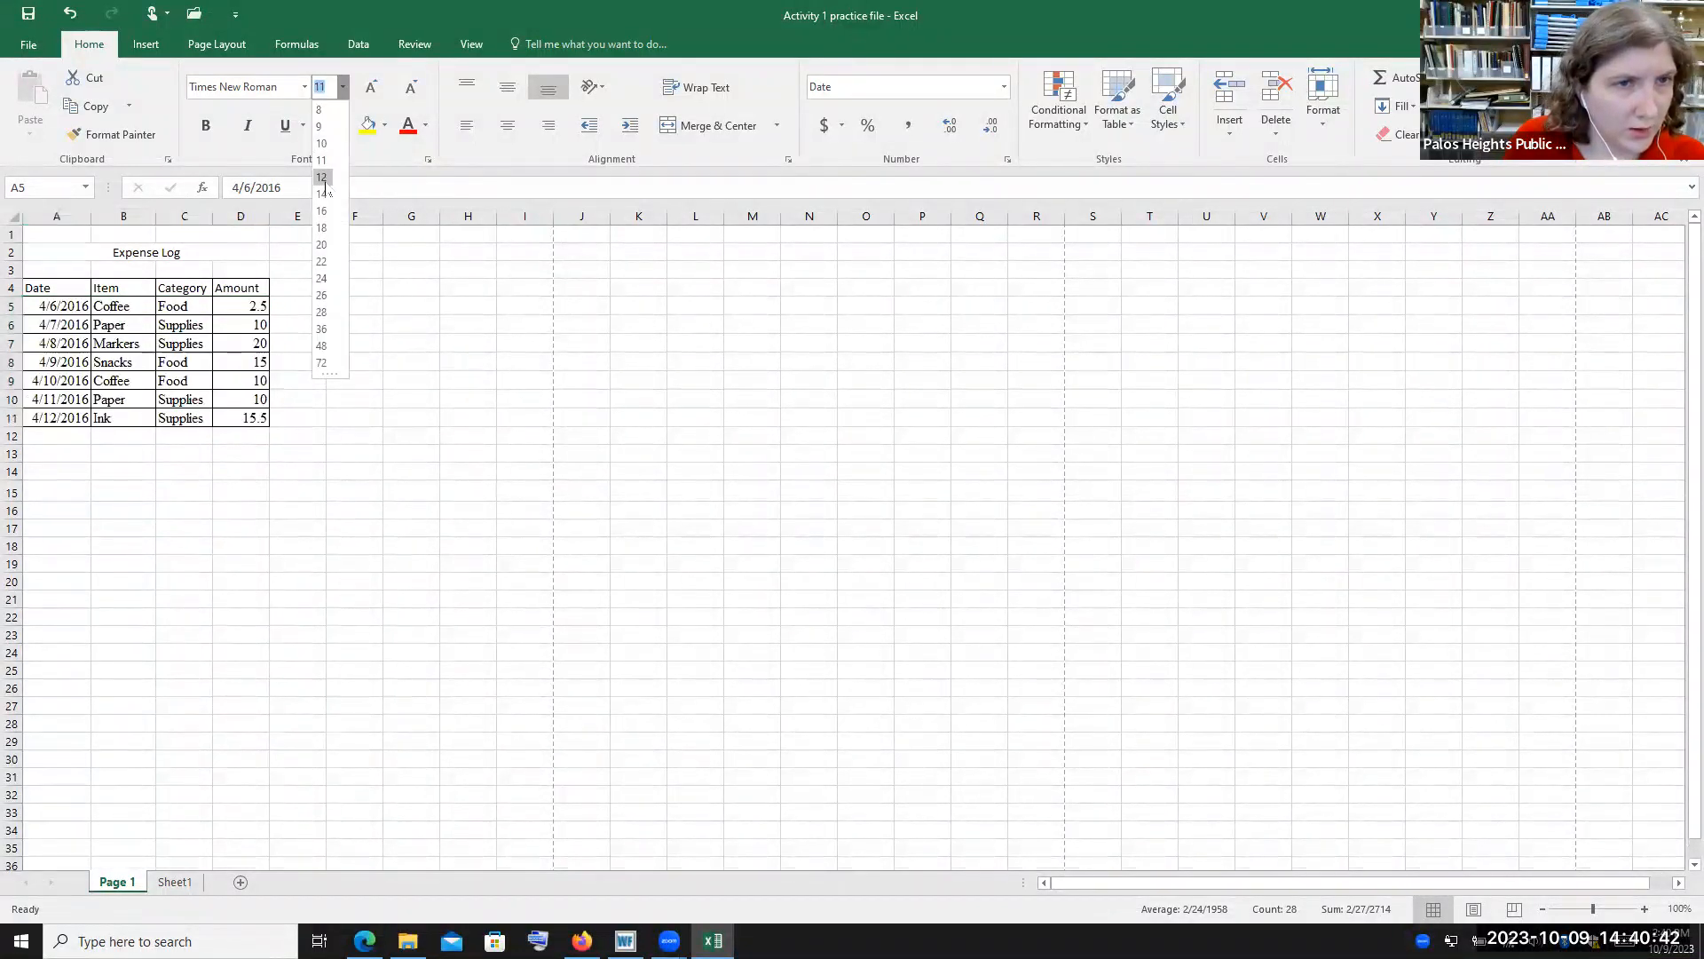
{"action": "left_click", "coordinate": [325, 178]}
{"action": "left_click", "coordinate": [337, 296]}
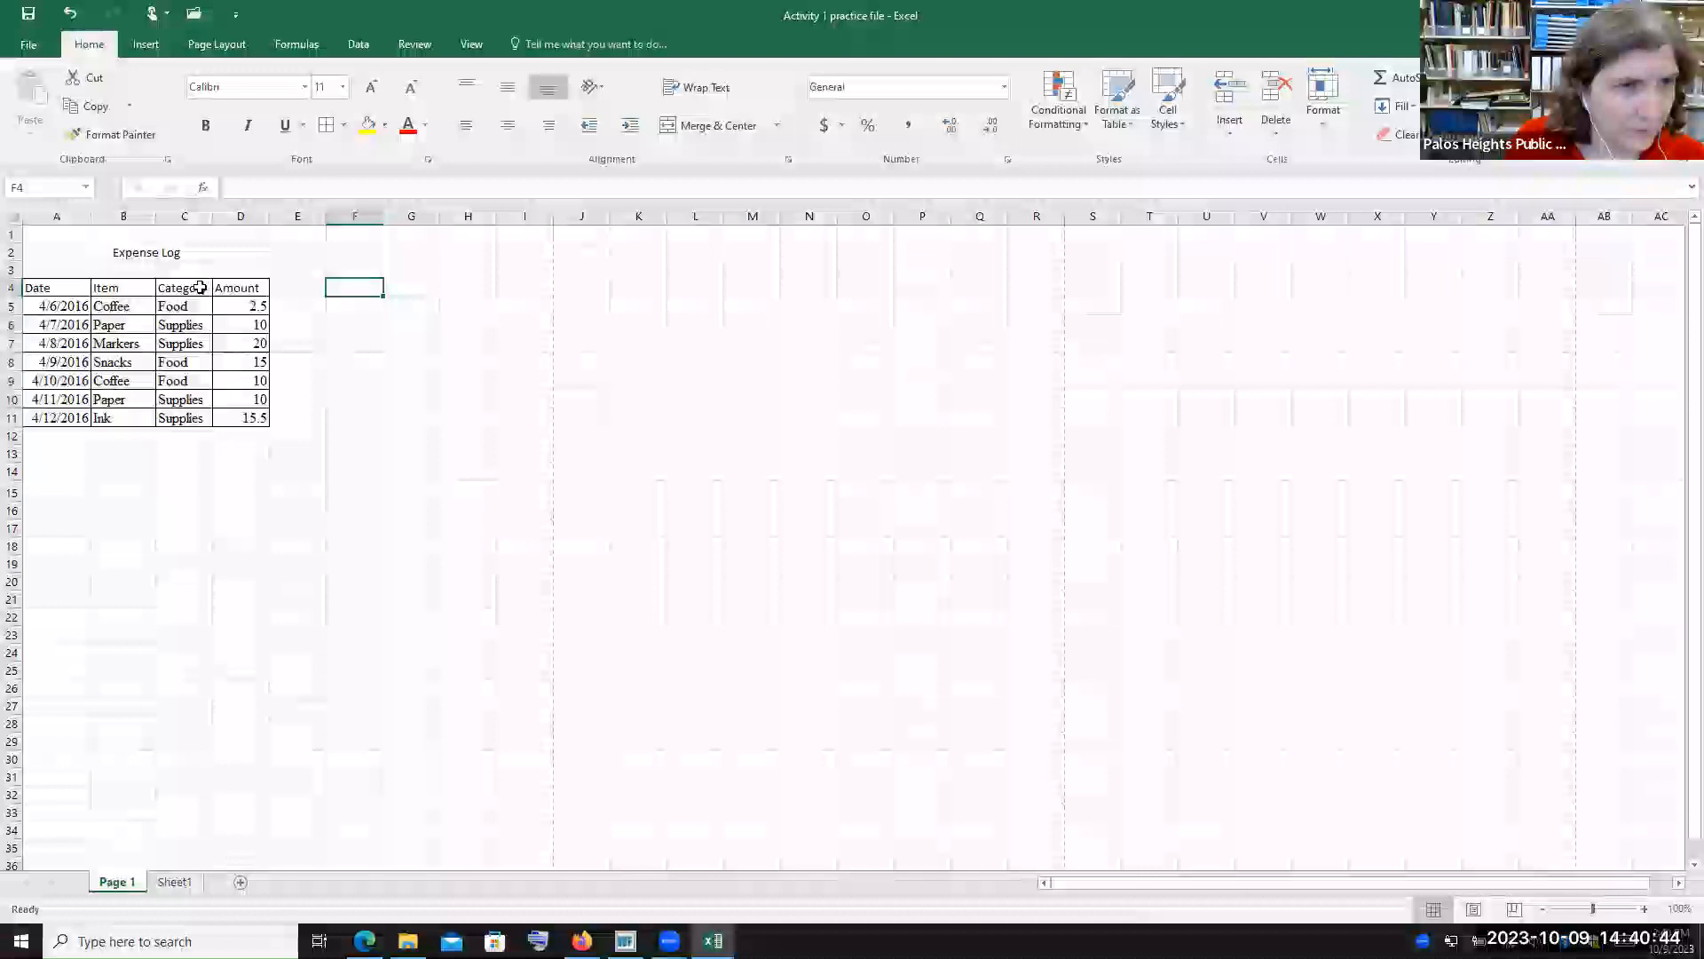
Format the Expense Log title in Times New Roman at size 20
{"action": "left_click", "coordinate": [190, 252]}
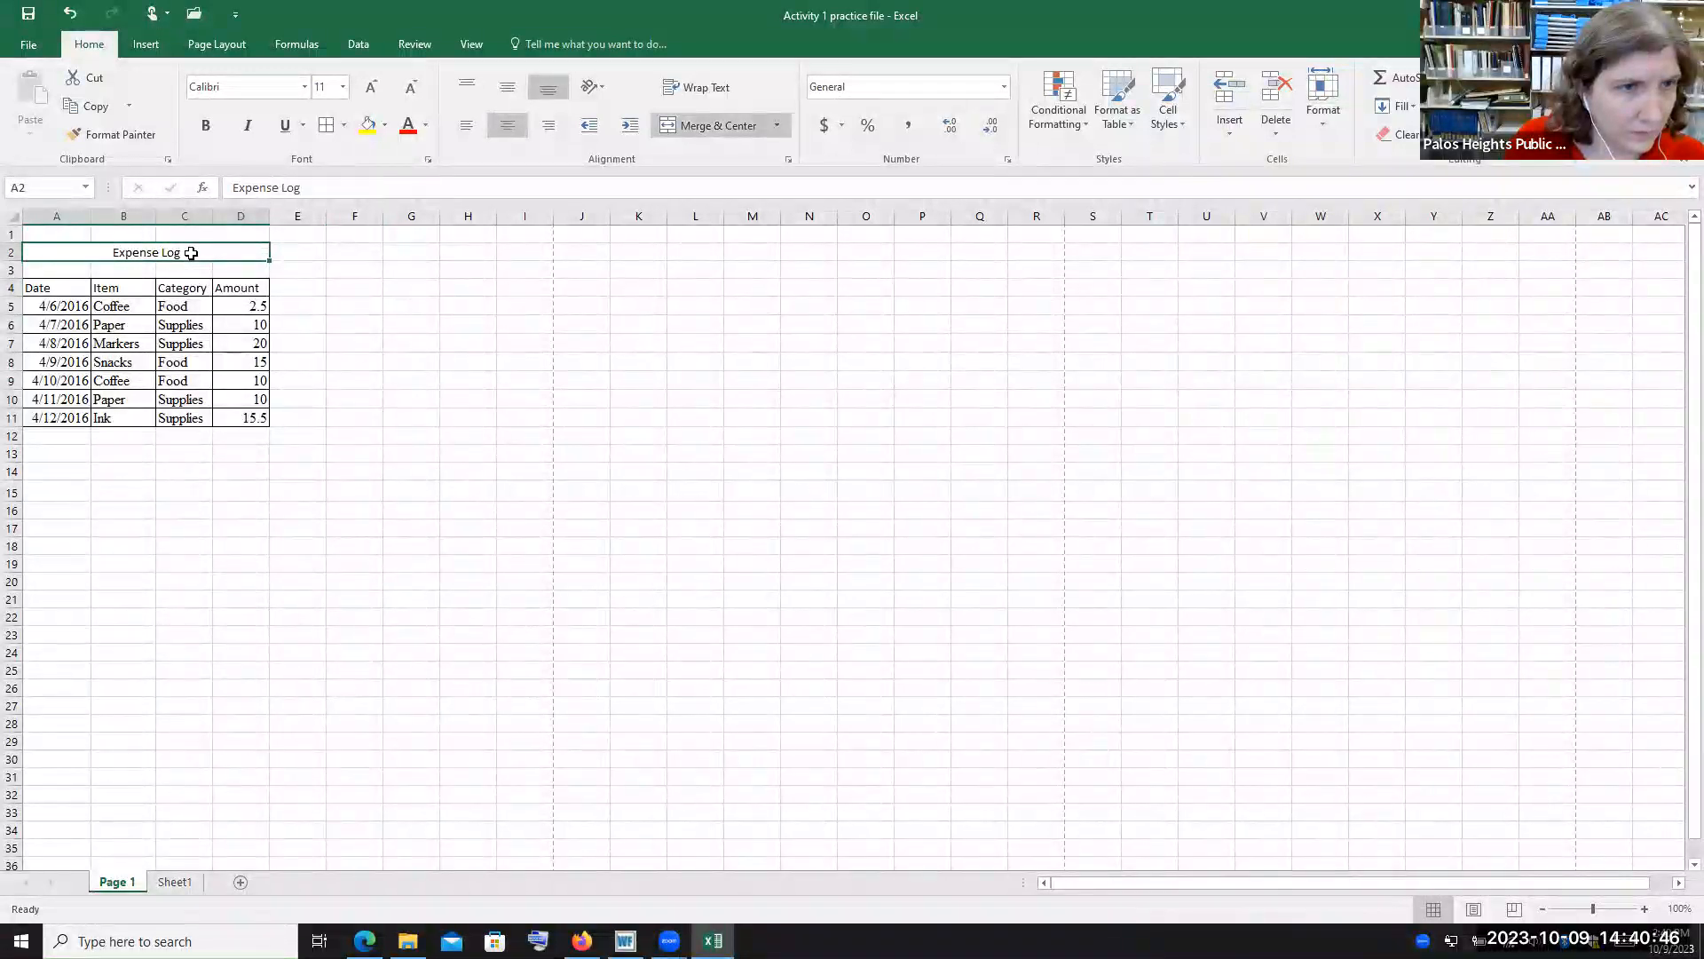
{"action": "left_click", "coordinate": [304, 86]}
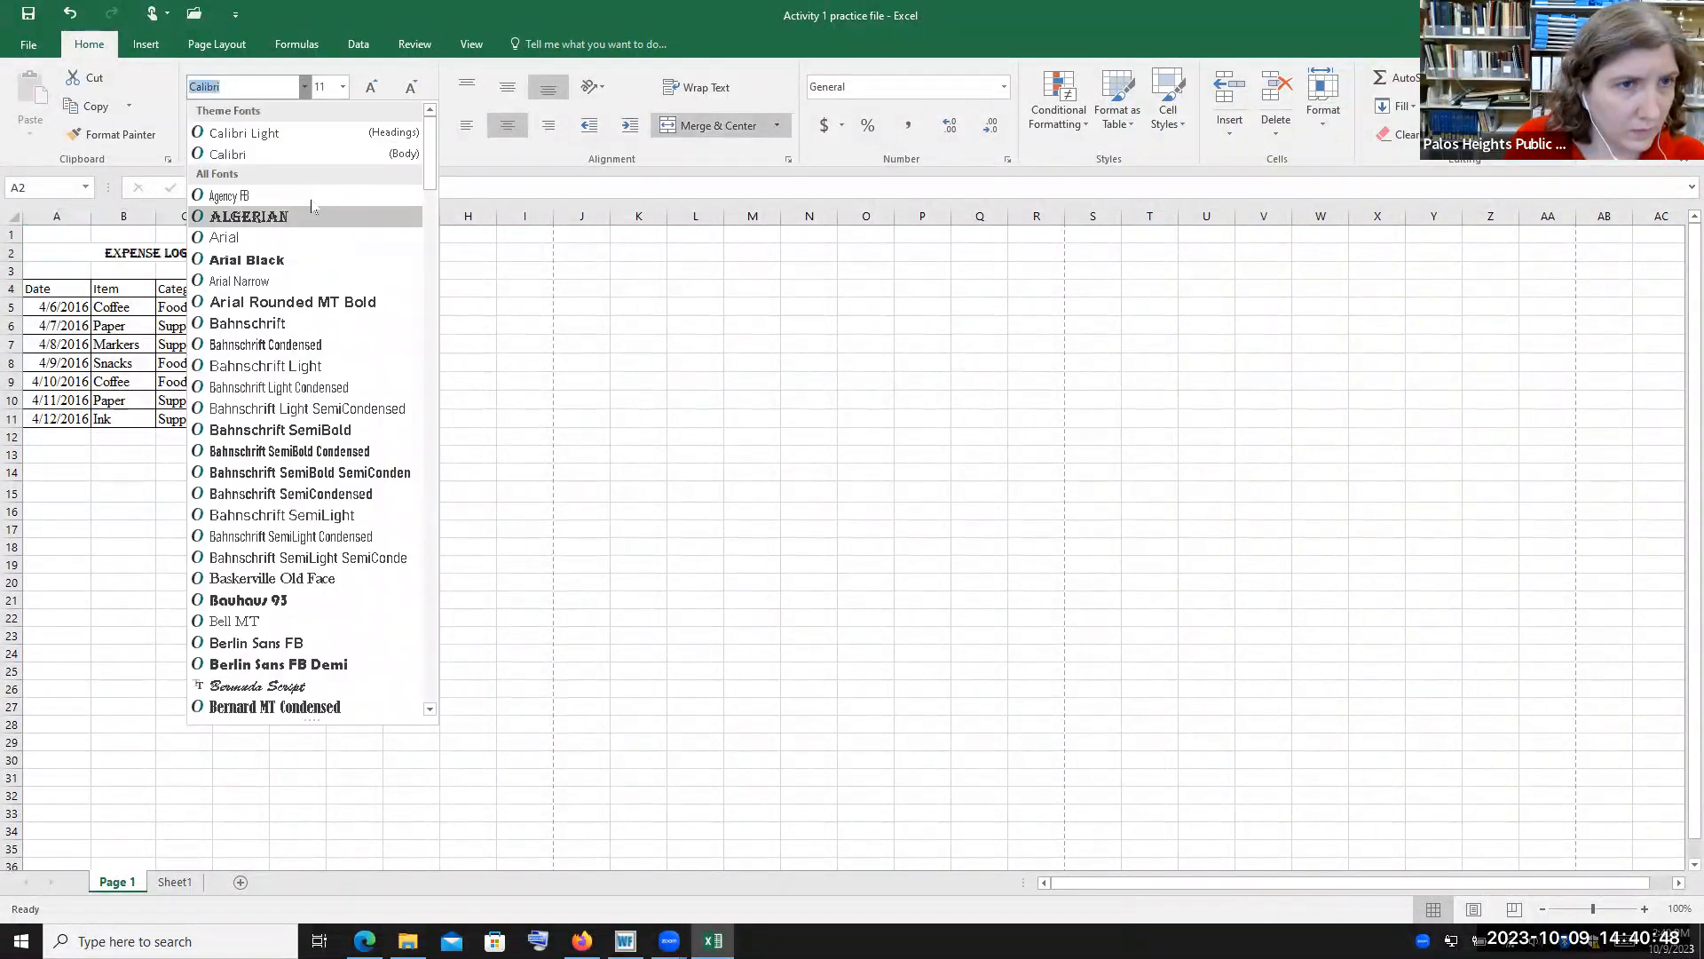
{"action": "scroll", "coordinate": [340, 266], "scroll_direction": "down", "scroll_amount": 10}
{"action": "scroll", "coordinate": [340, 267], "scroll_direction": "down", "scroll_amount": 7}
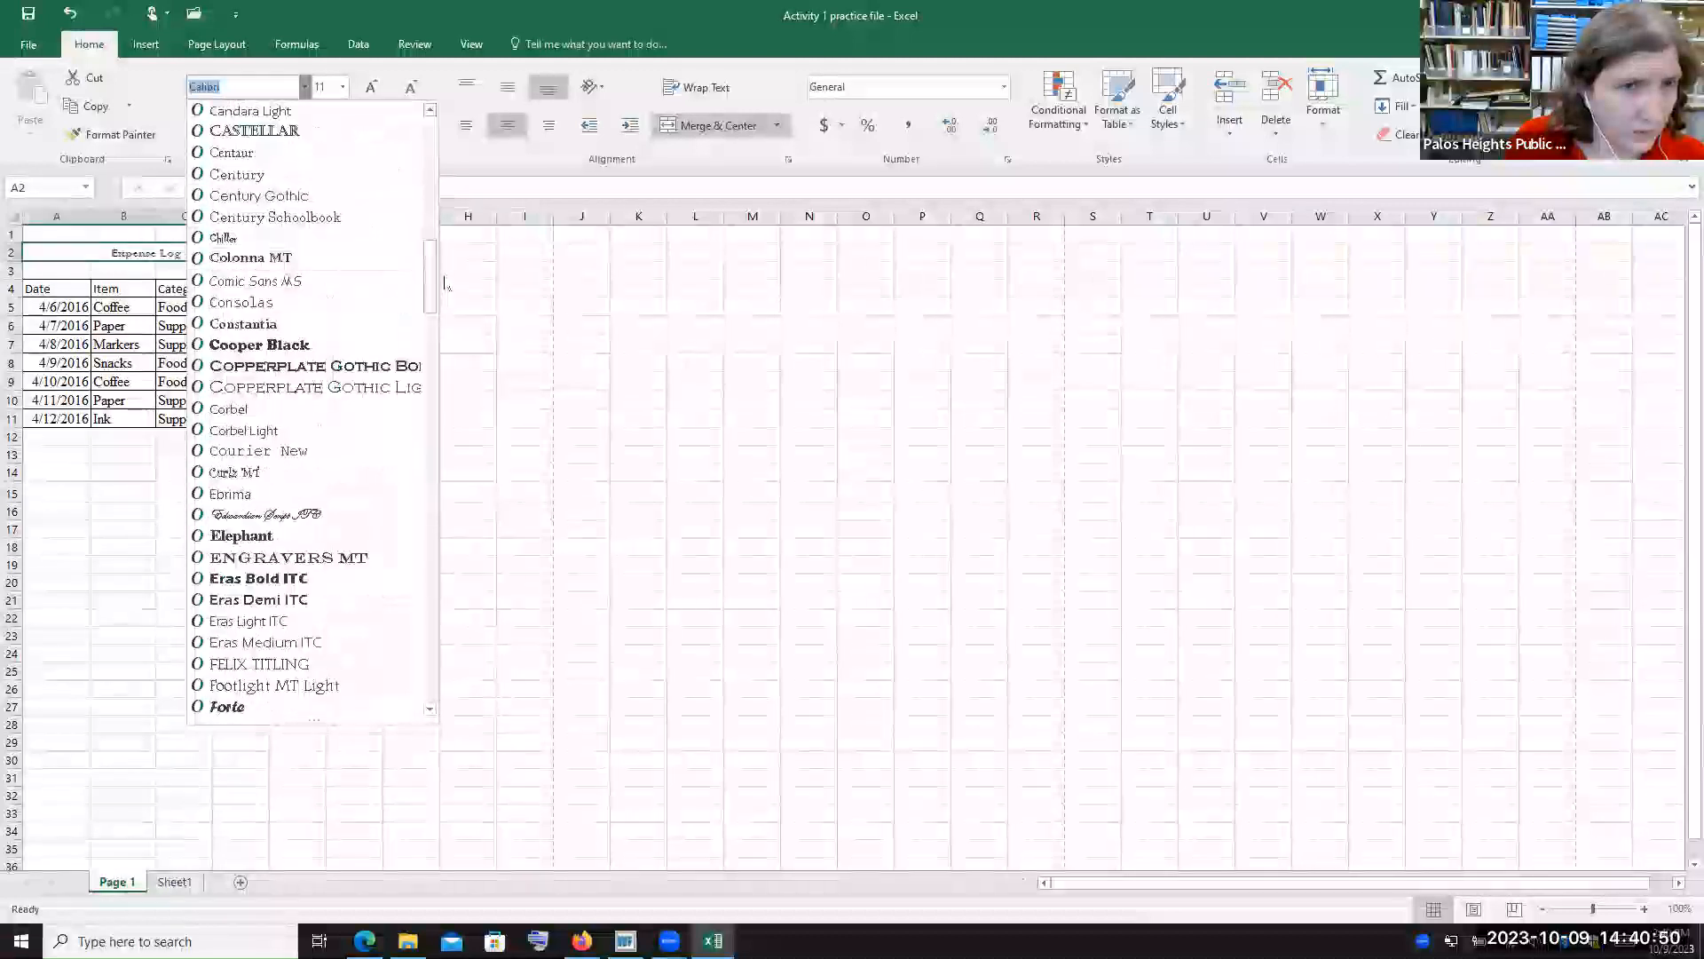
{"action": "left_click_drag", "start_coordinate": [428, 293], "coordinate": [430, 559]}
{"action": "scroll", "coordinate": [307, 320], "scroll_direction": "down", "scroll_amount": 12}
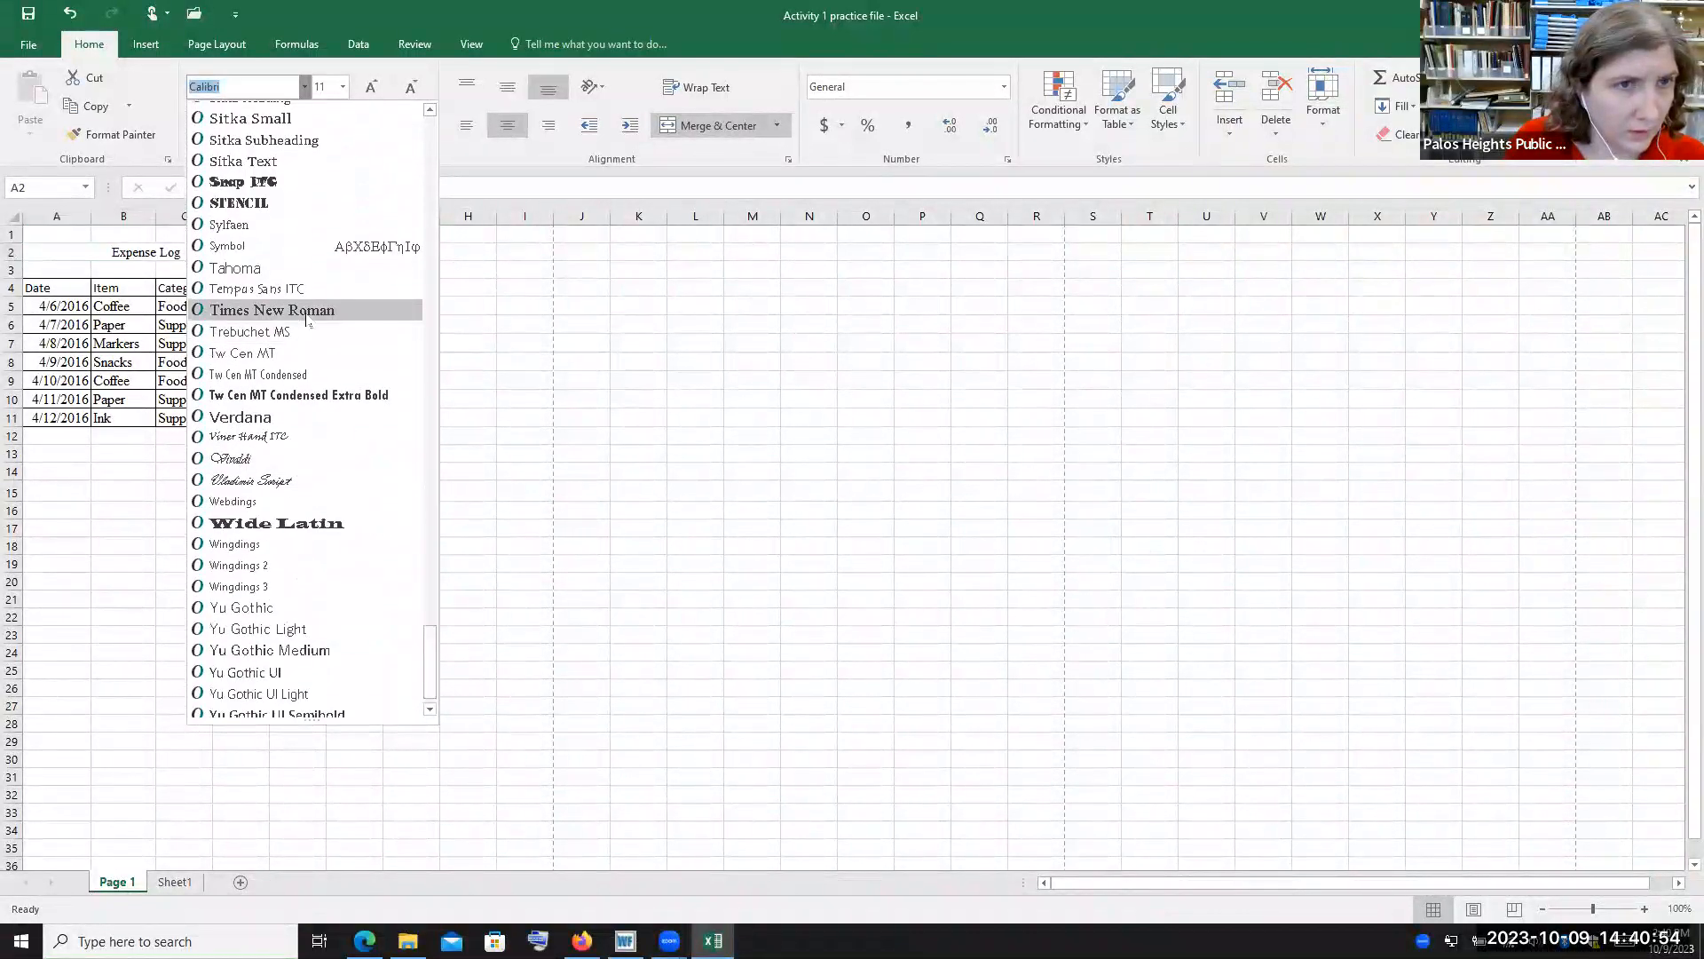
{"action": "left_click", "coordinate": [306, 310]}
{"action": "left_click", "coordinate": [342, 86]}
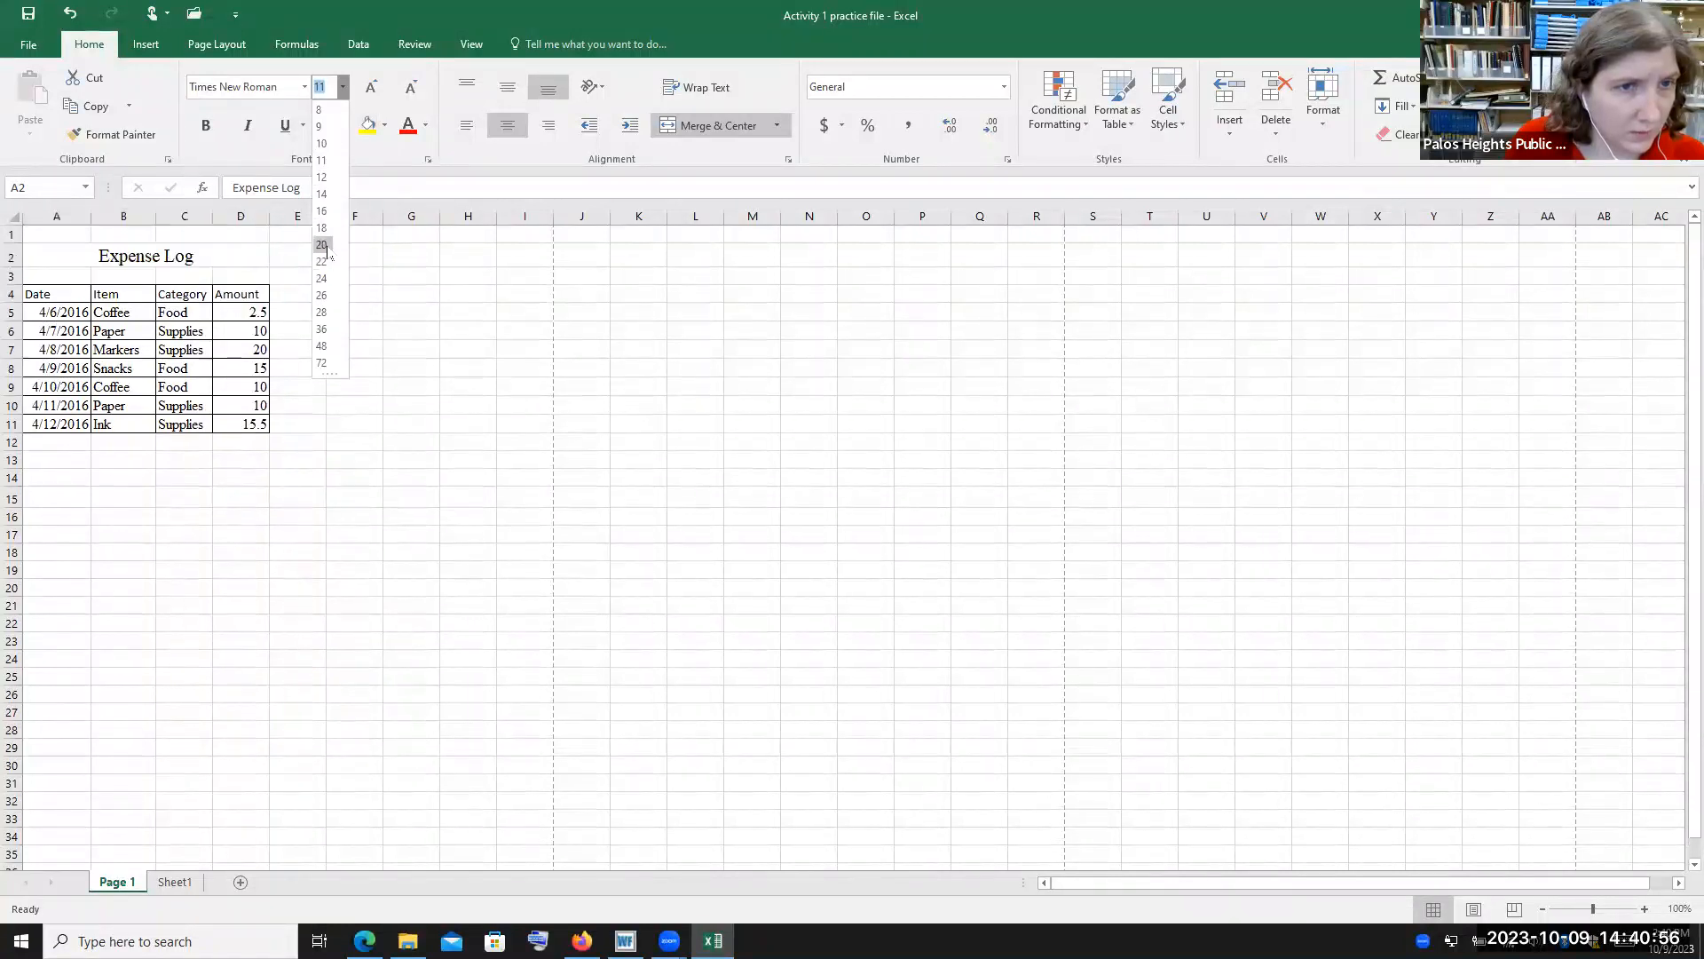
{"action": "left_click", "coordinate": [321, 244]}
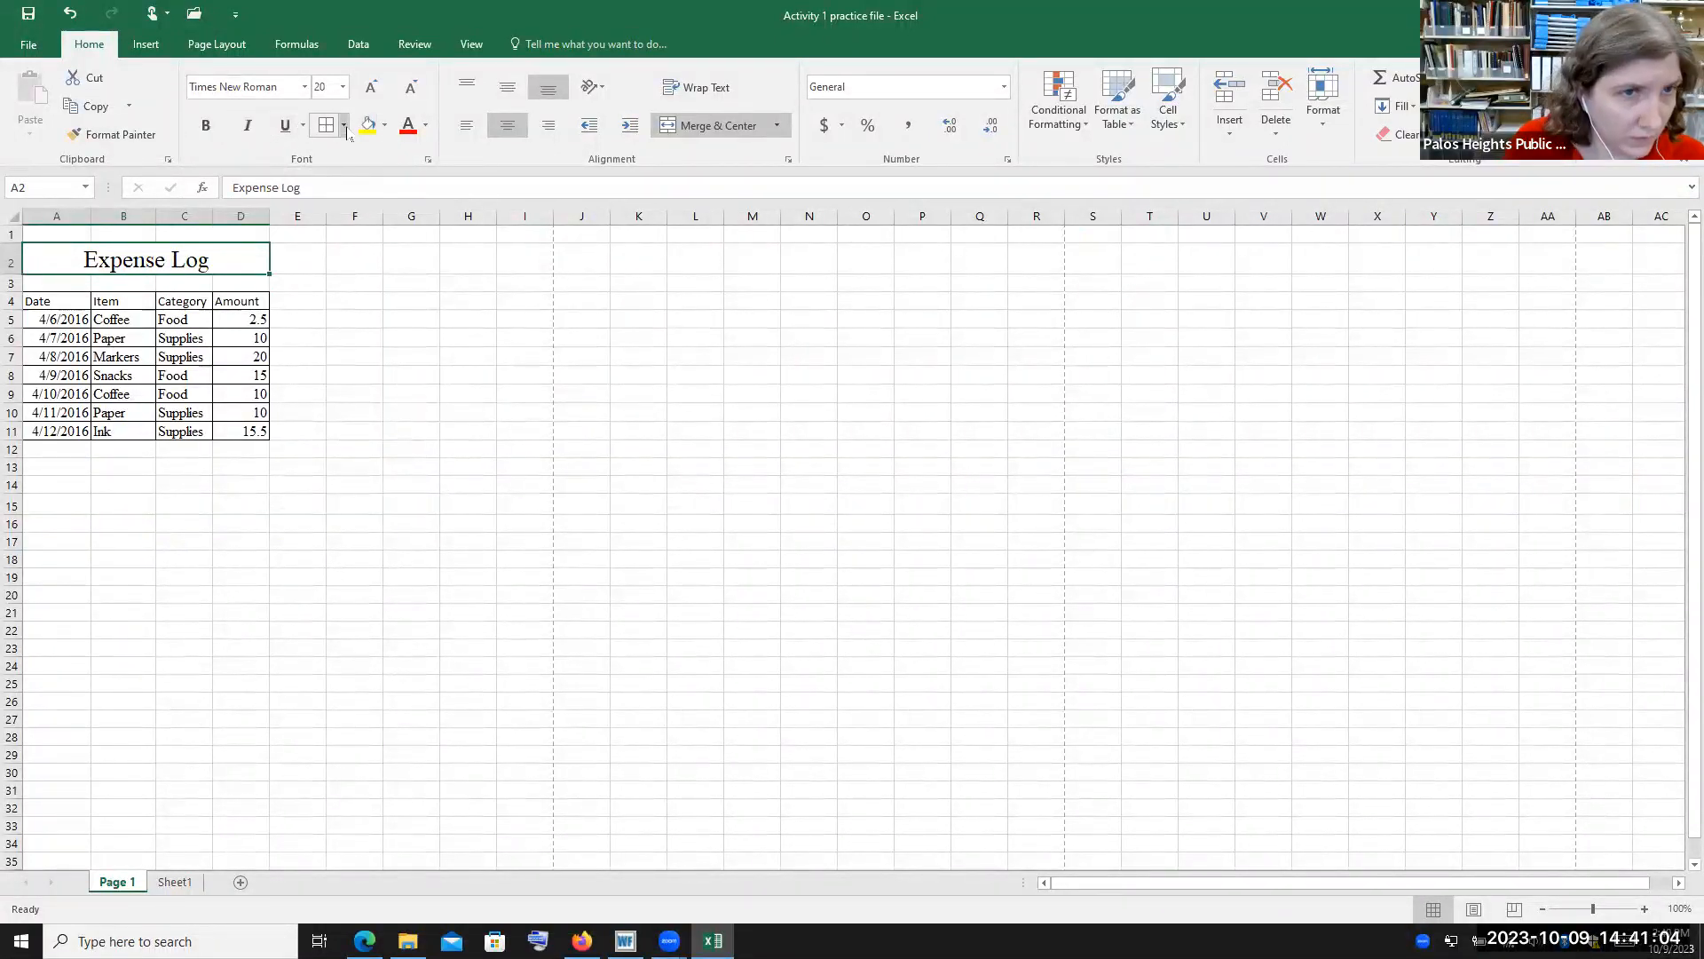
Set the title cell's fill to No Fill
{"action": "left_click", "coordinate": [344, 128]}
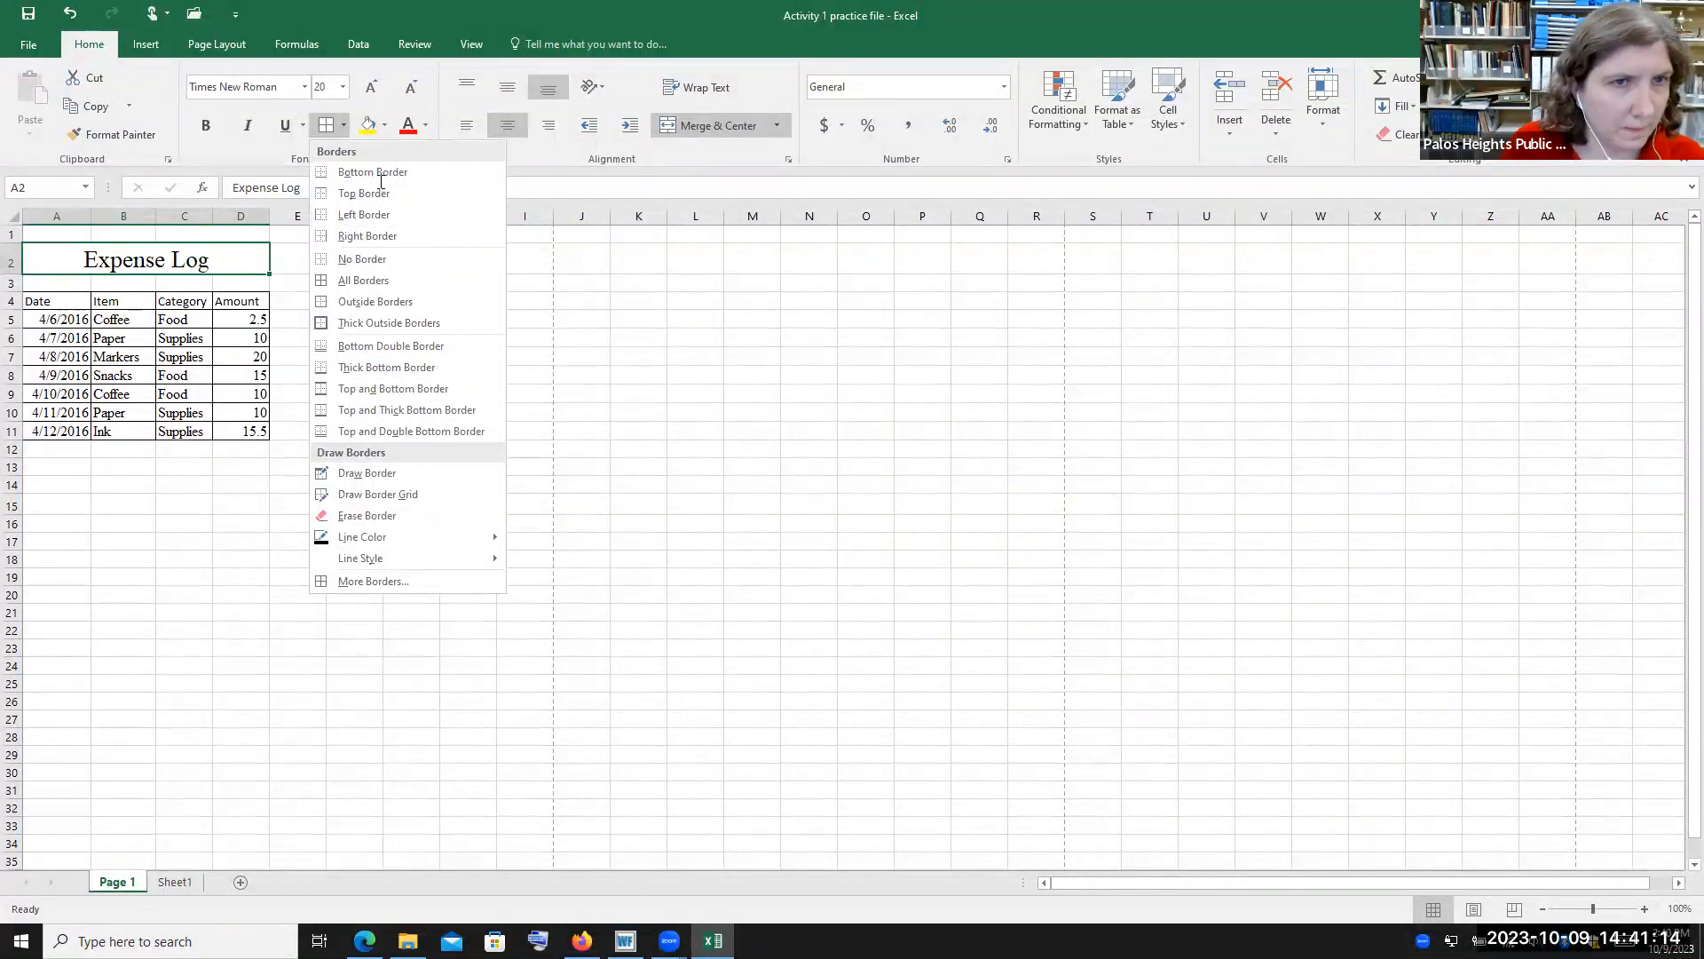
{"action": "key", "text": "Escape"}
{"action": "left_click", "coordinate": [384, 127]}
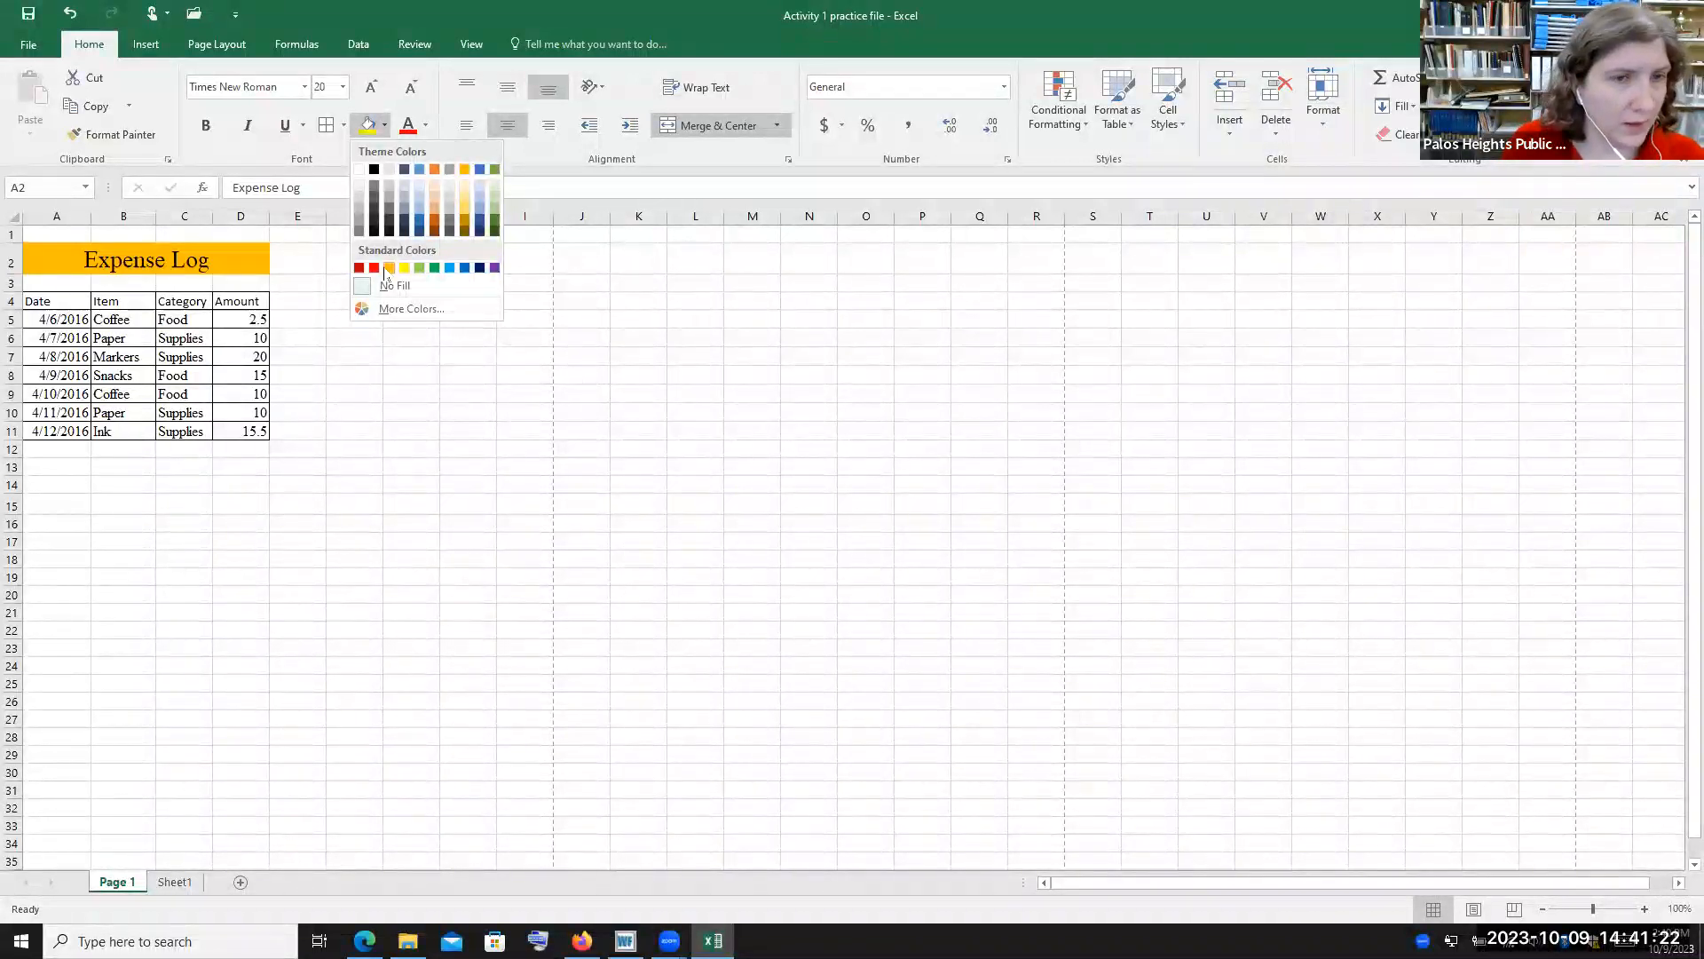
{"action": "left_click", "coordinate": [435, 286]}
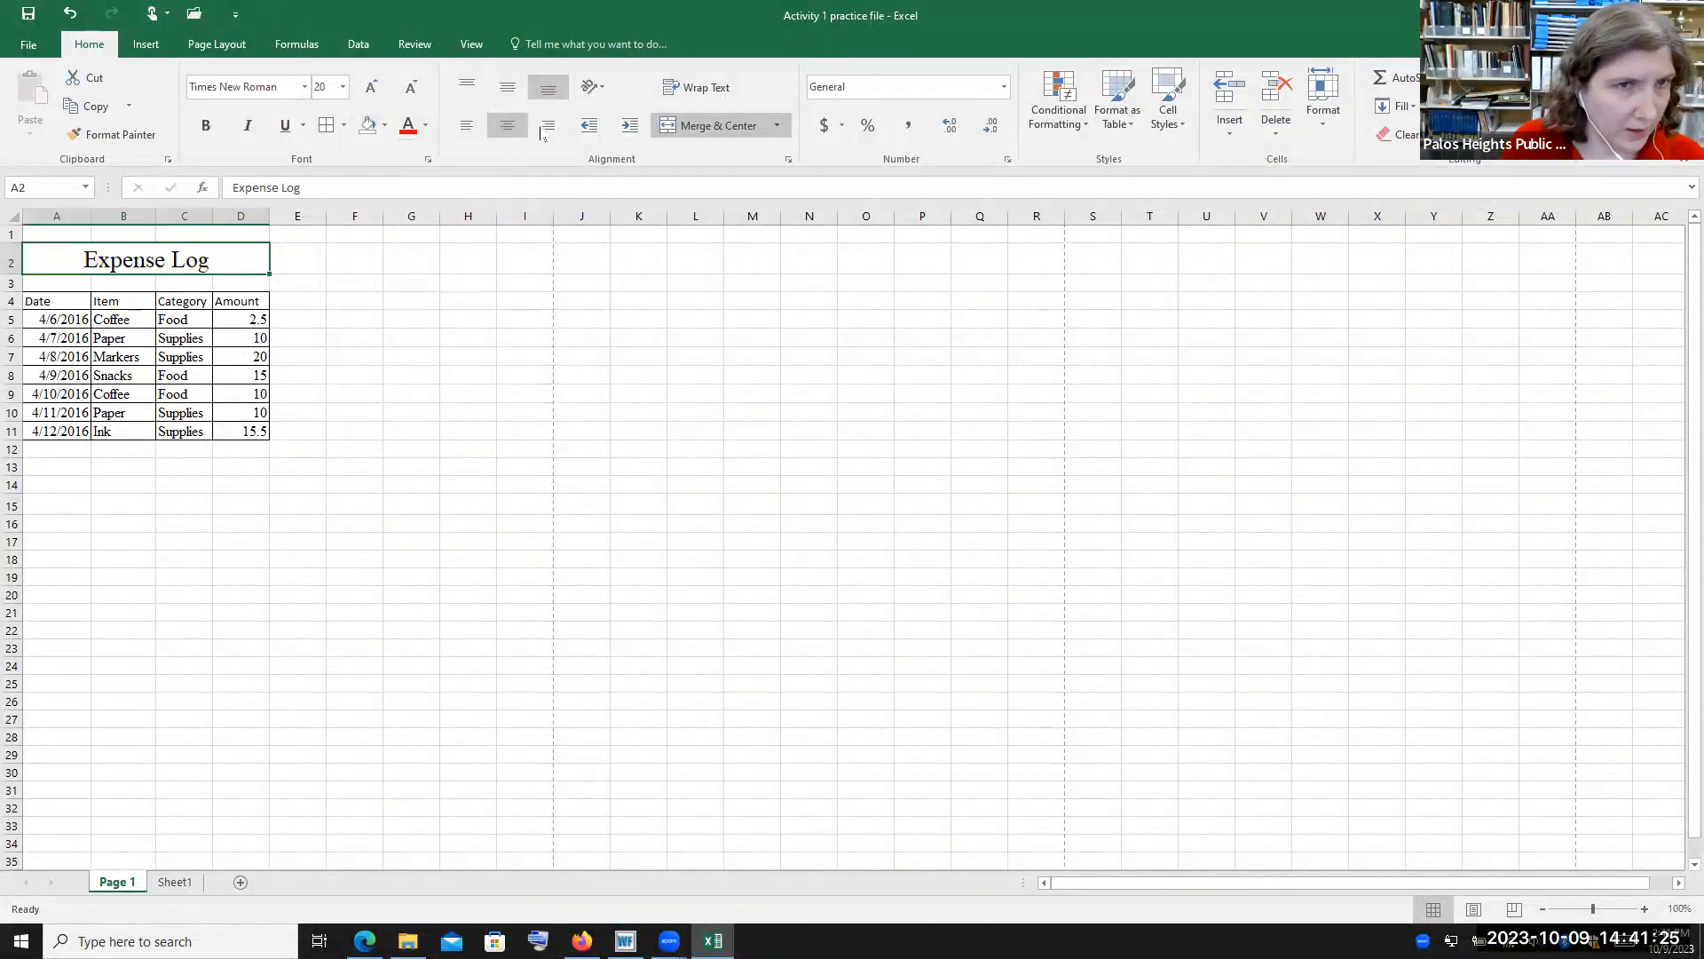
Set the title's font colour to Automatic, then try right alignment and return it to centred
{"action": "left_click", "coordinate": [427, 130]}
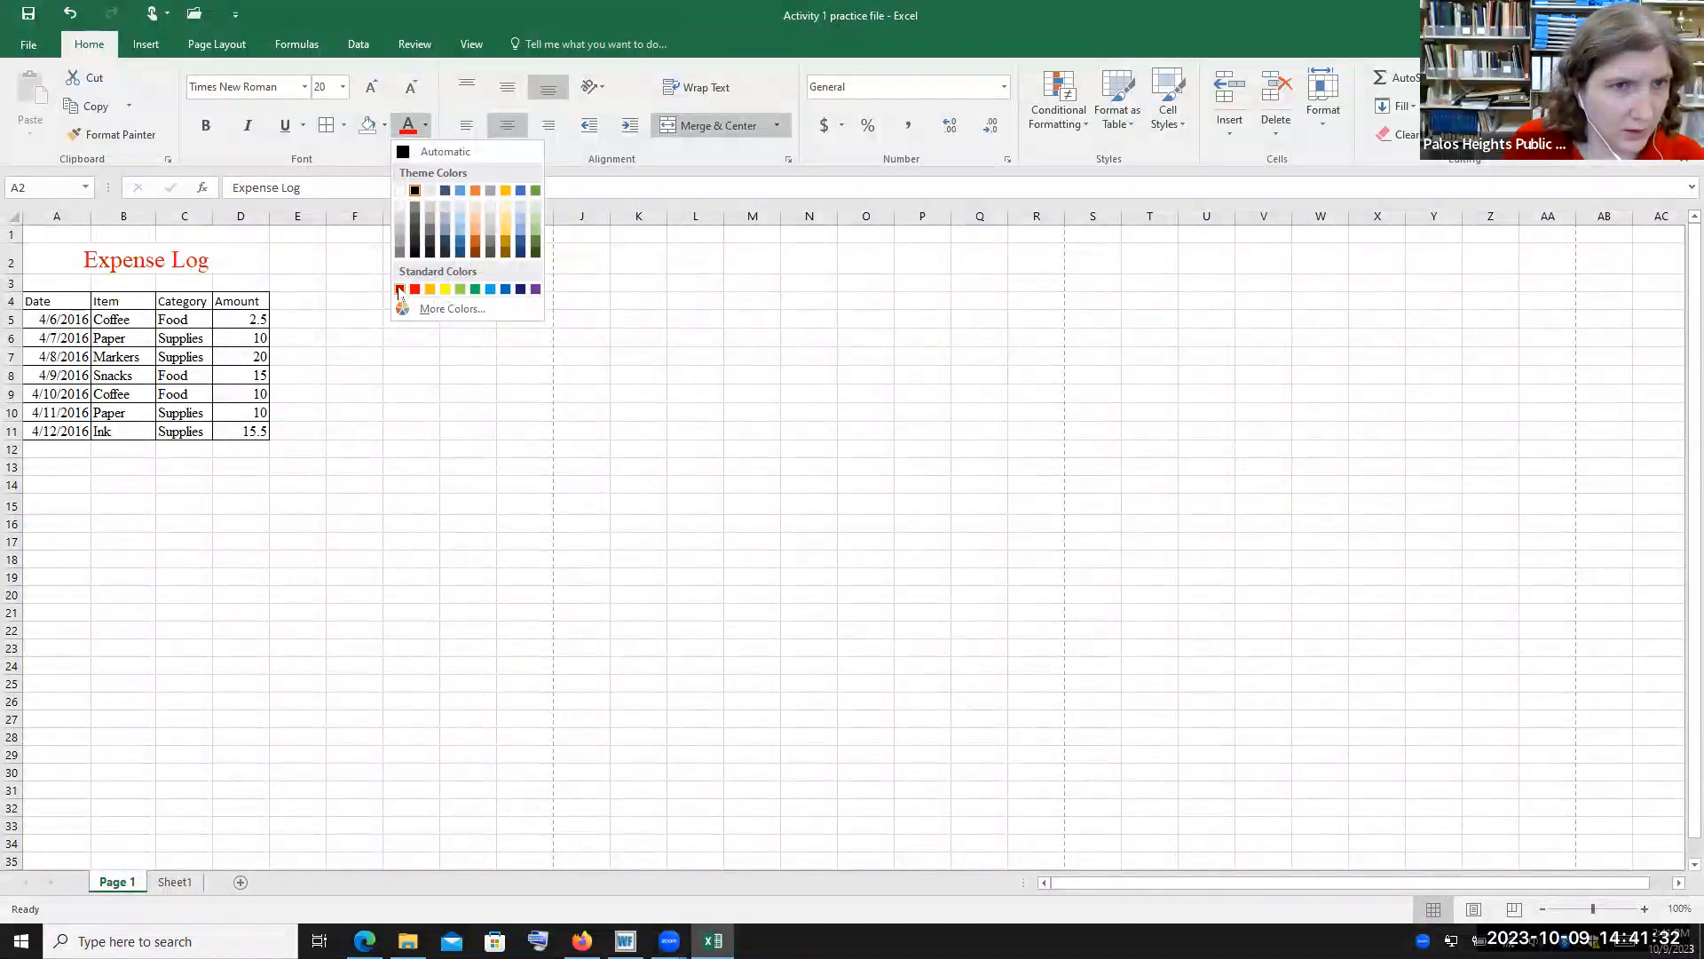
{"action": "left_click", "coordinate": [449, 152]}
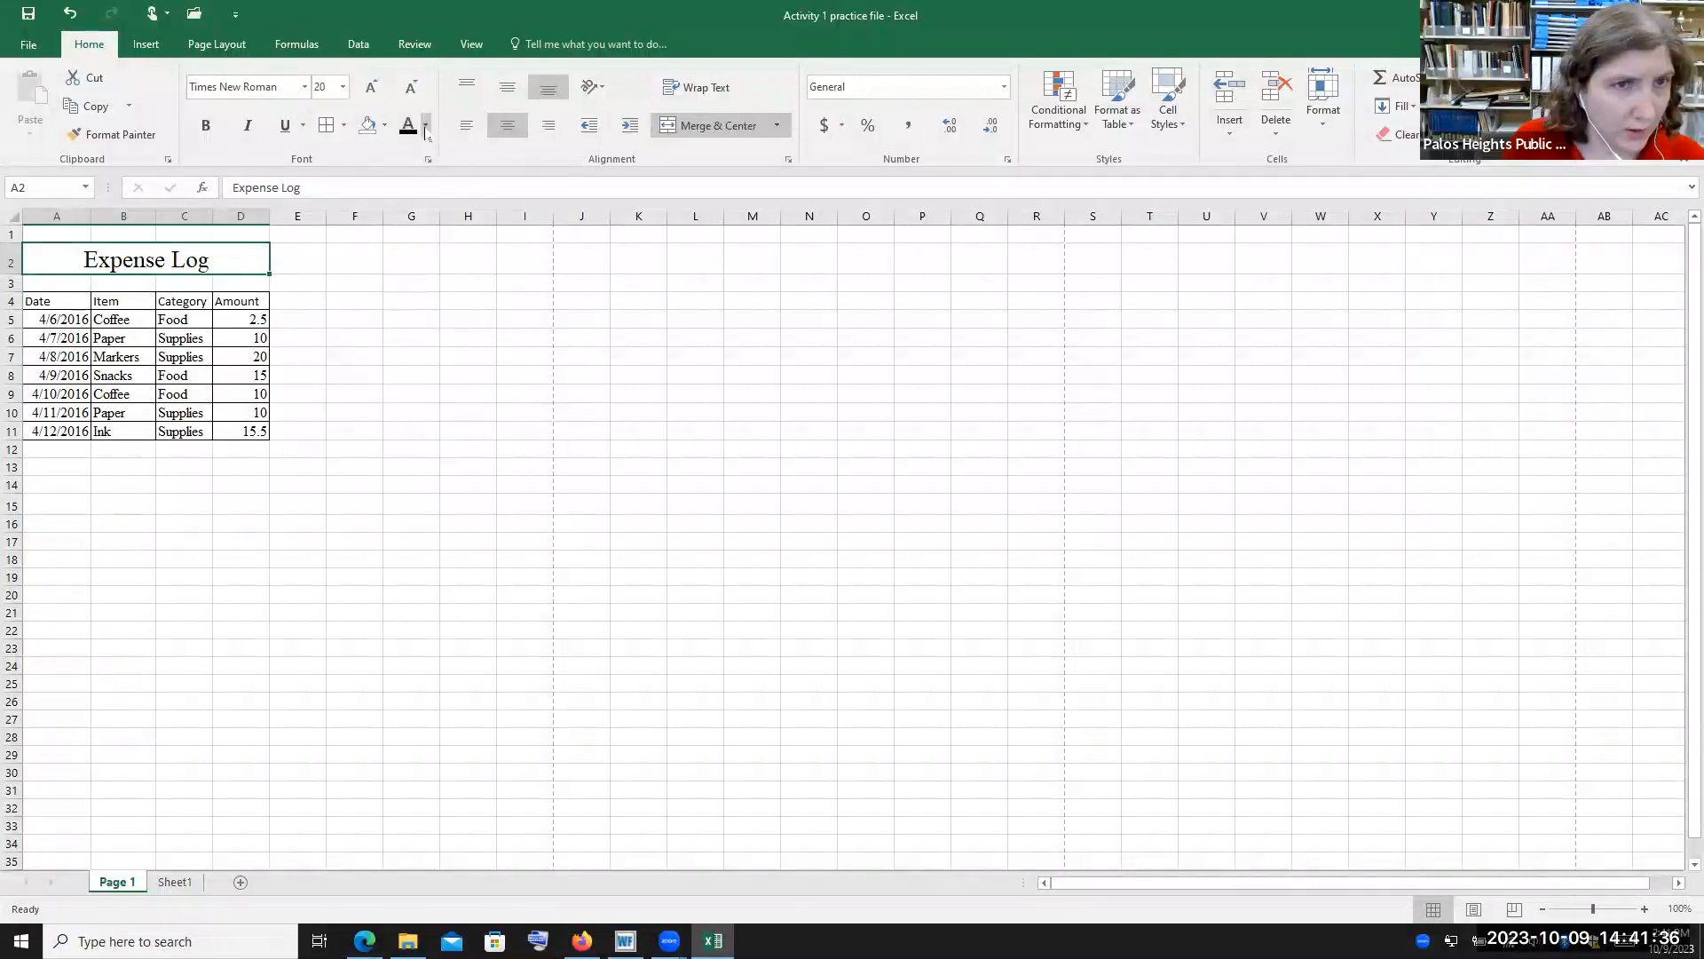
{"action": "left_click", "coordinate": [426, 133]}
{"action": "left_click", "coordinate": [727, 156]}
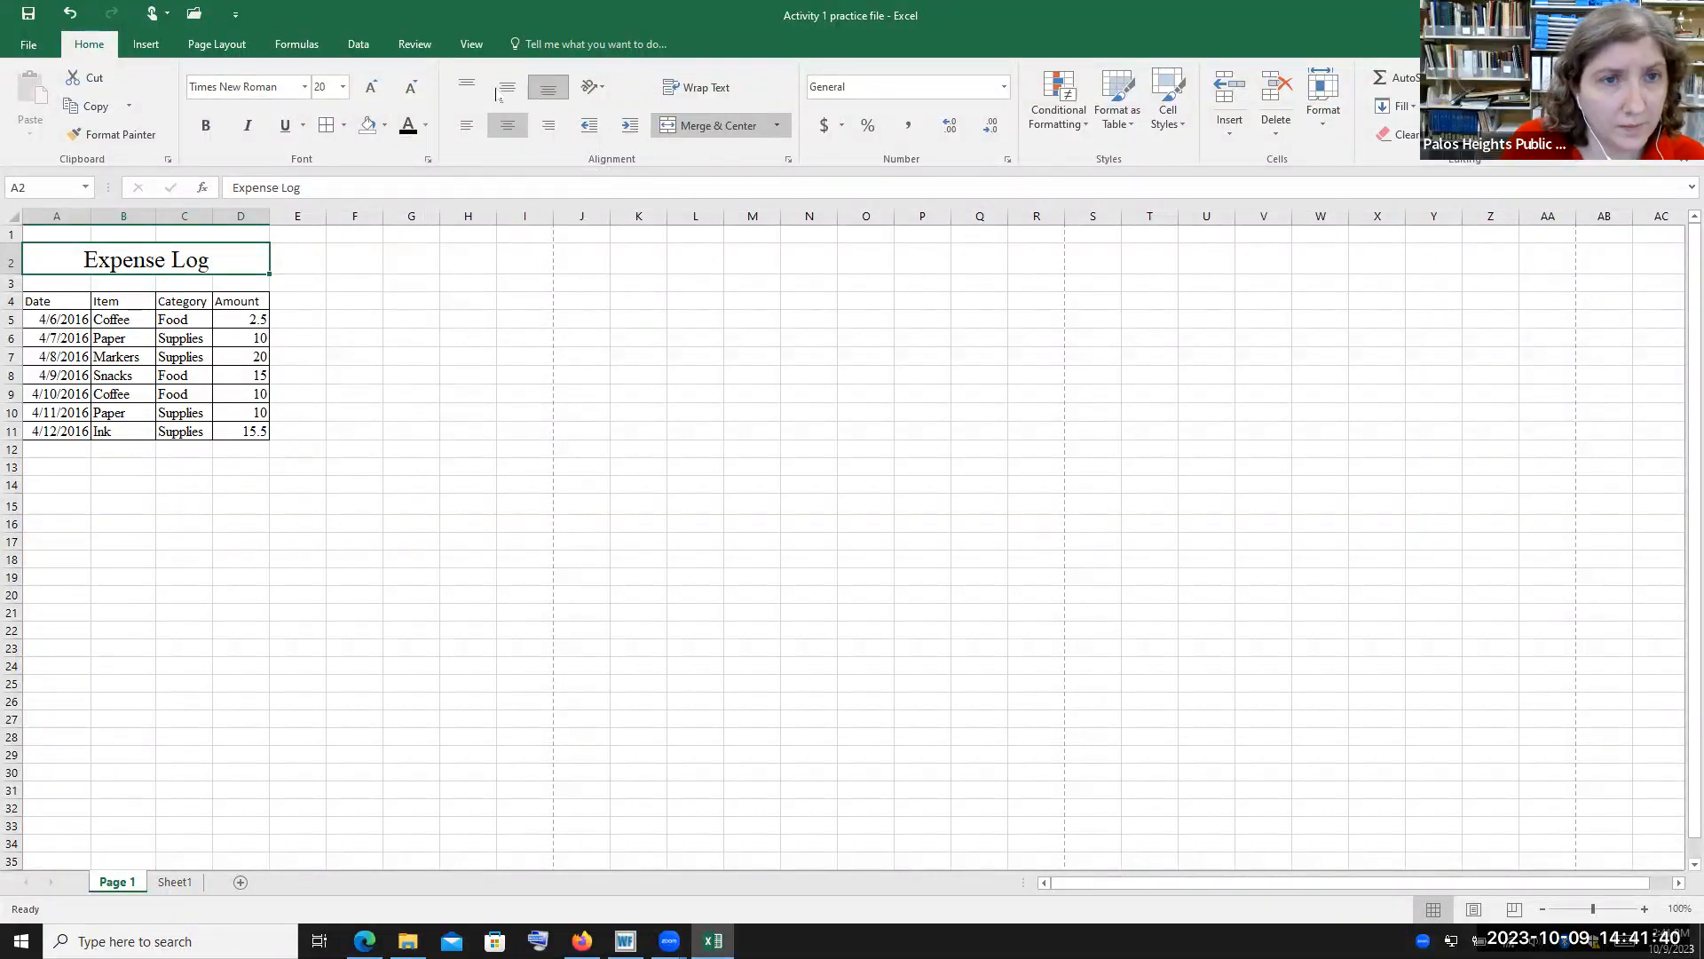
{"action": "left_click", "coordinate": [547, 134]}
{"action": "left_click", "coordinate": [507, 125]}
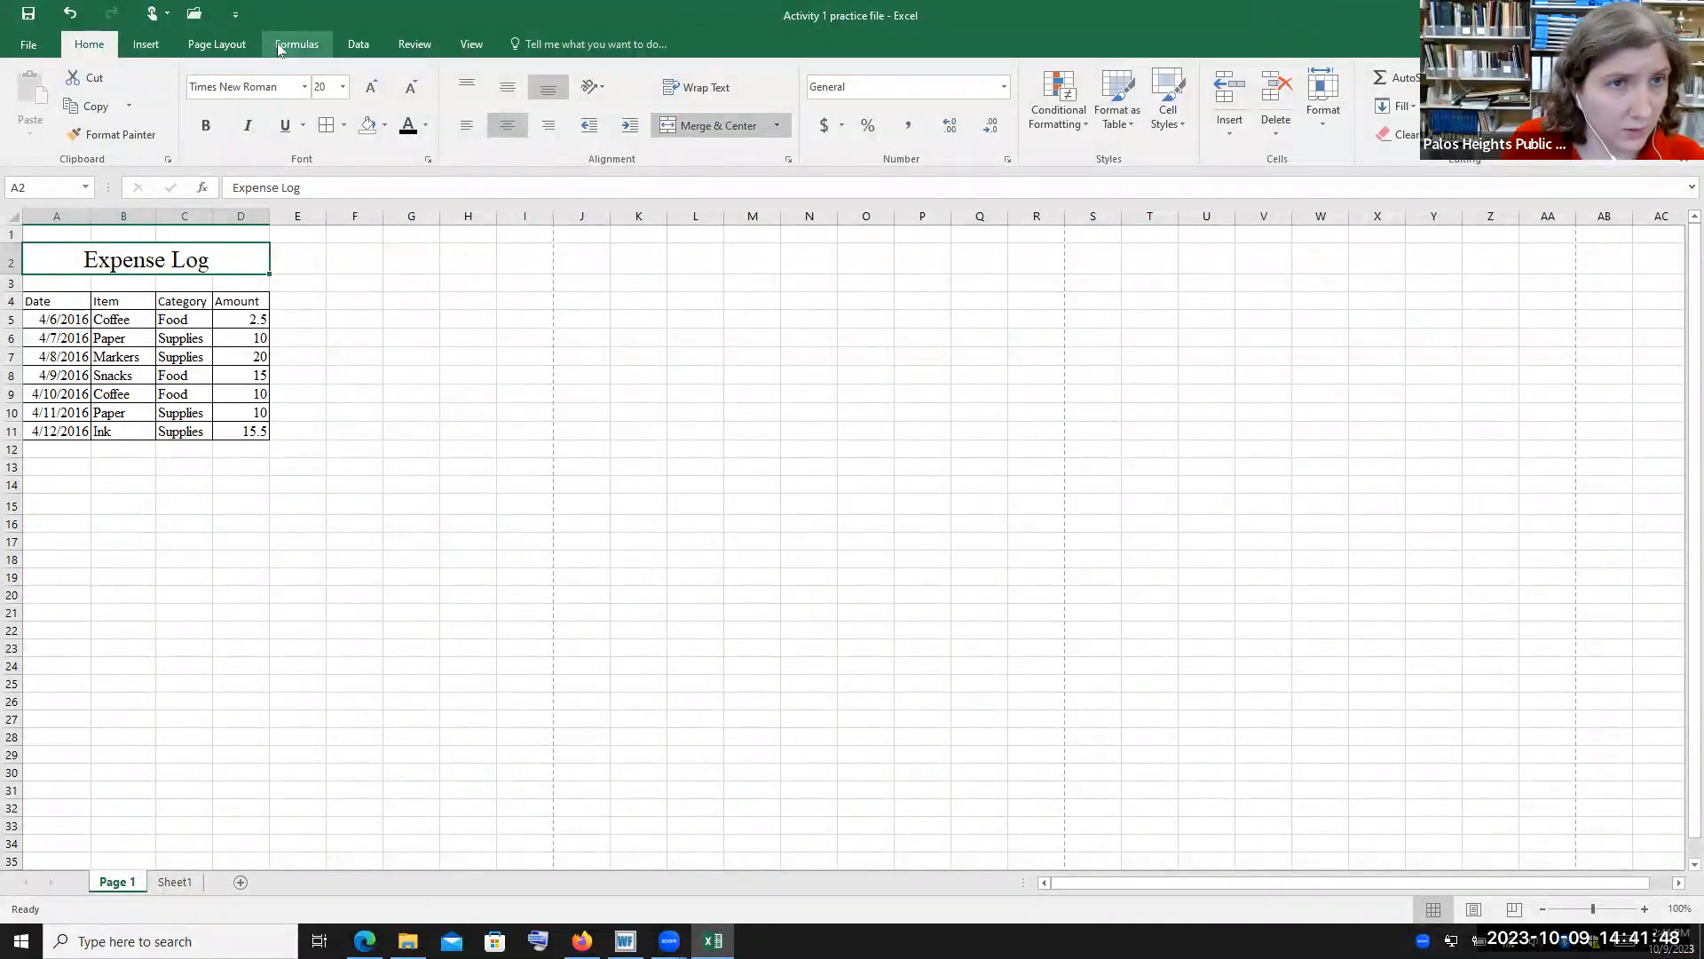
Insert an online picture at cell F8, searching Bing images for supplies and choosing the second result
{"action": "left_click", "coordinate": [143, 49]}
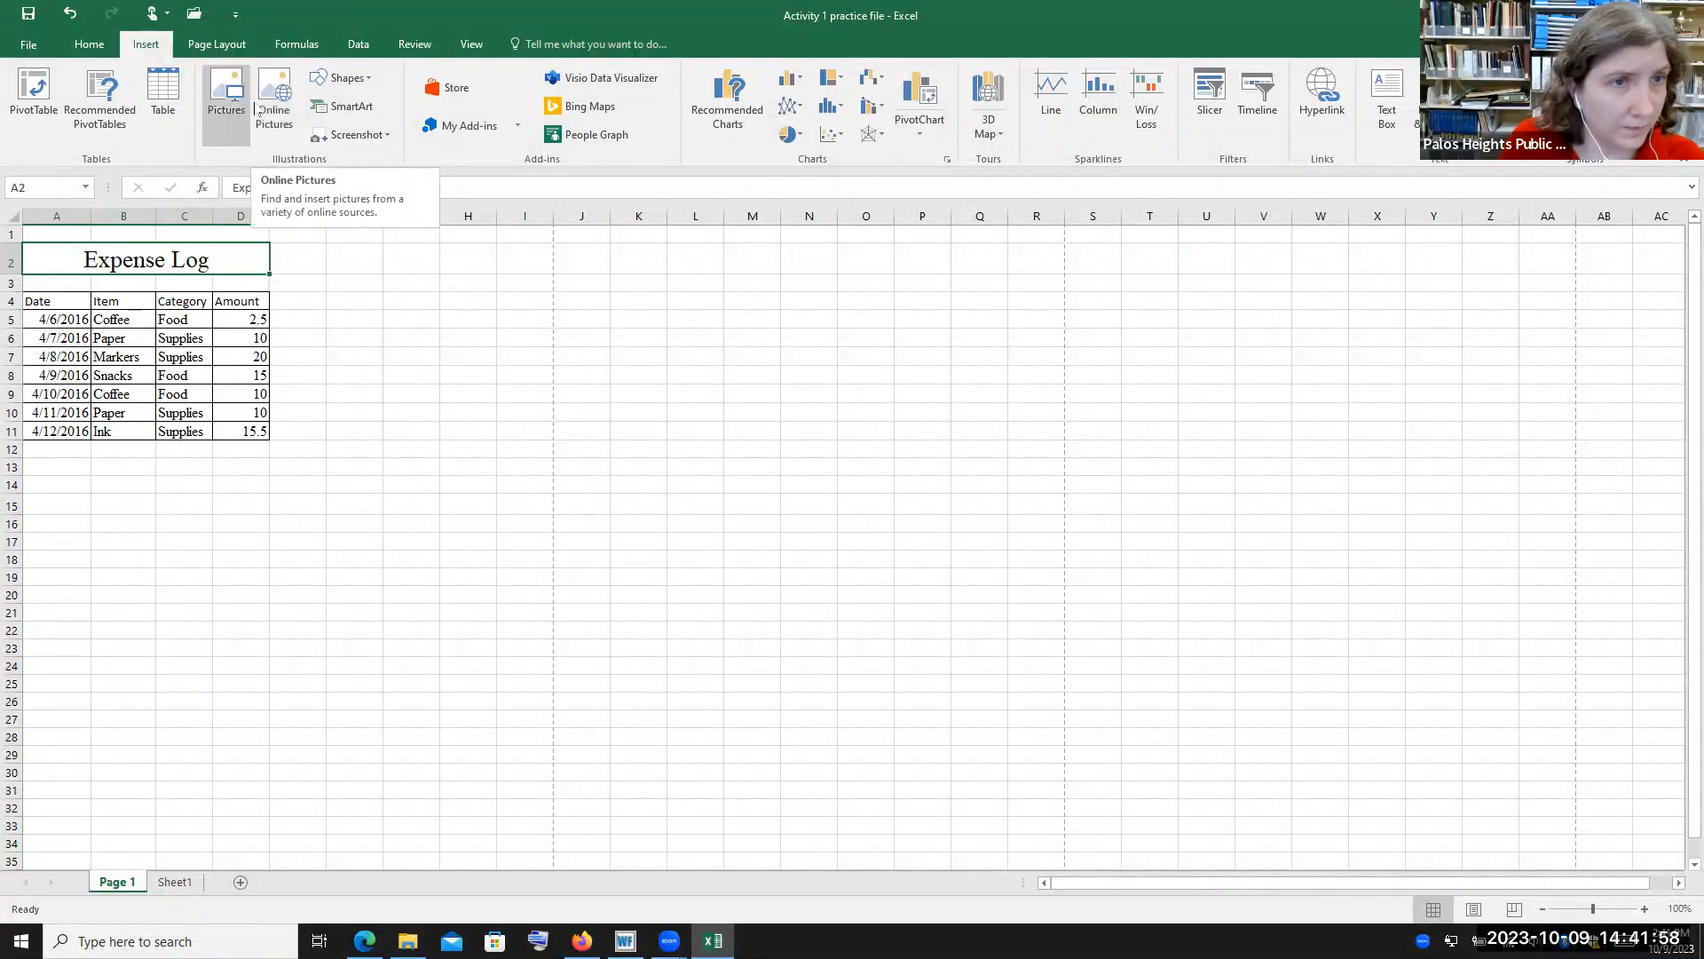
{"action": "left_click", "coordinate": [347, 371]}
{"action": "left_click", "coordinate": [274, 97]}
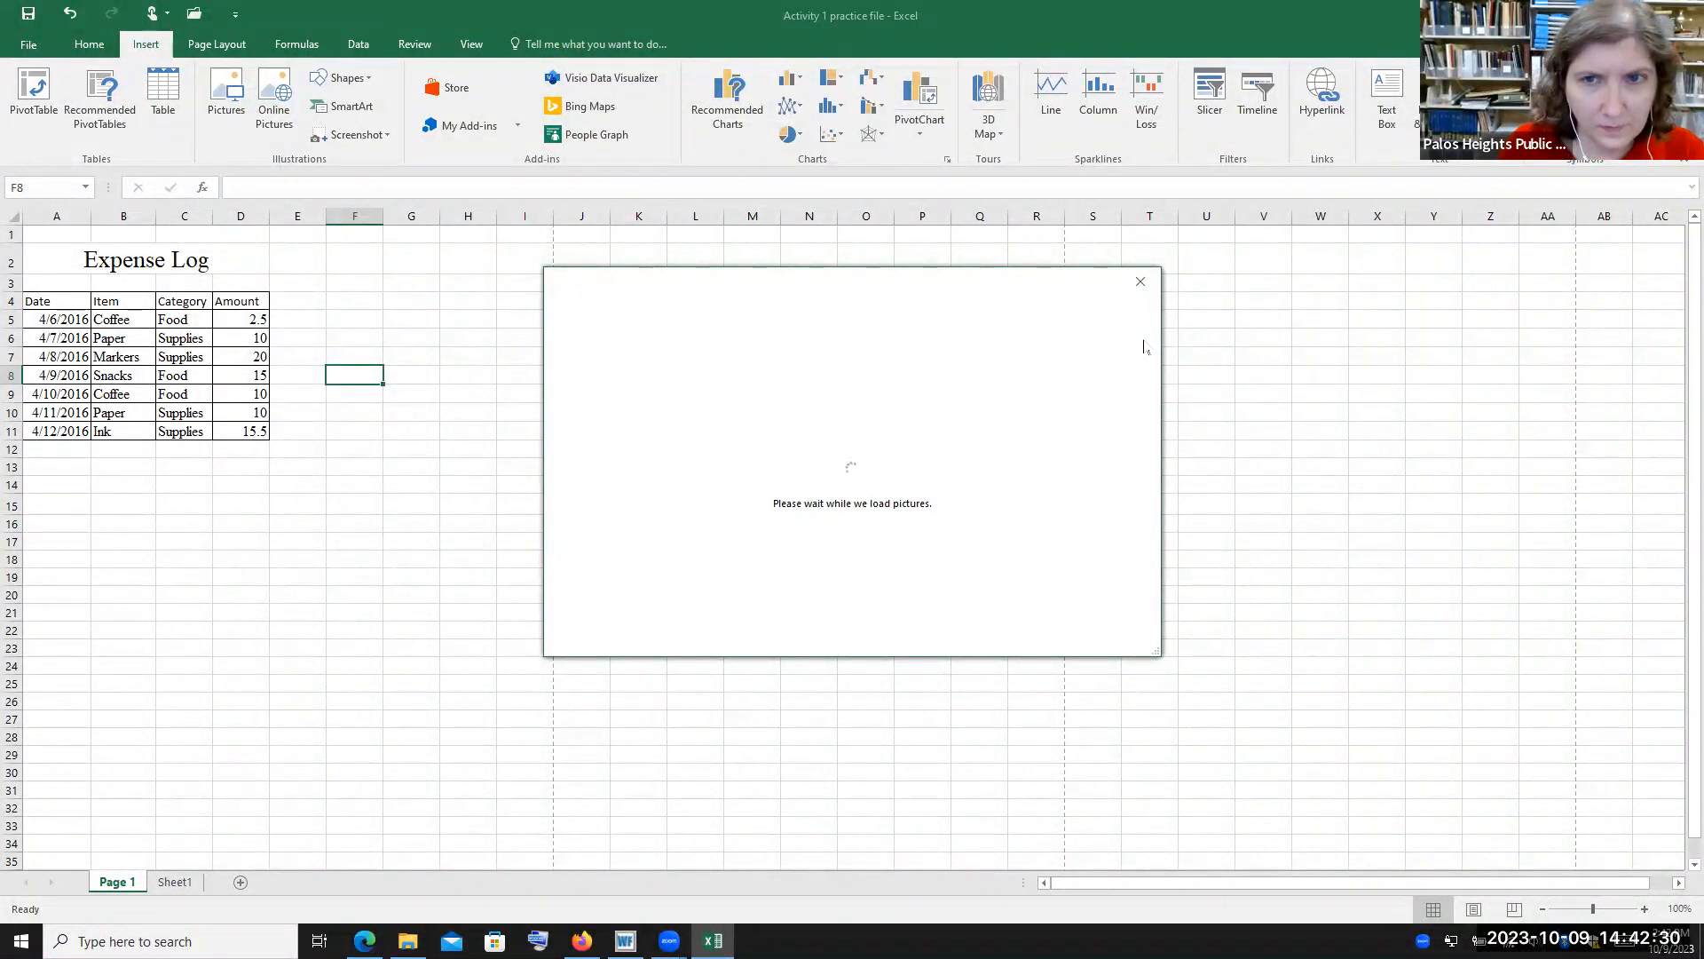
{"action": "left_click", "coordinate": [1141, 282]}
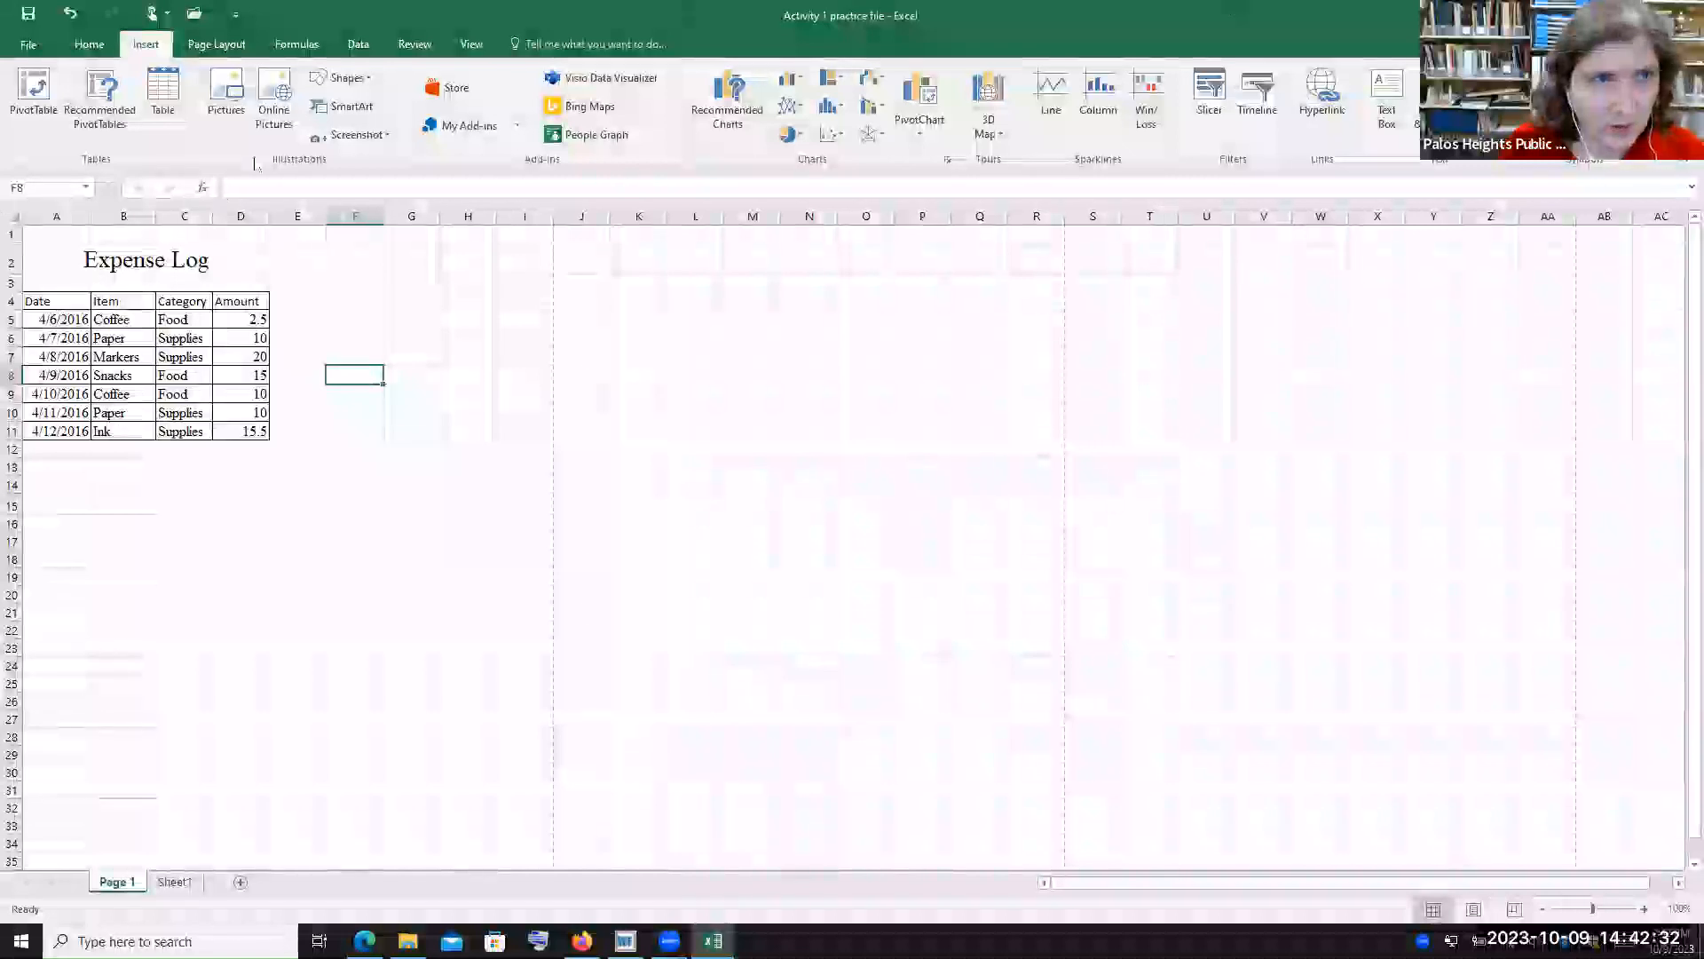
{"action": "left_click", "coordinate": [284, 124]}
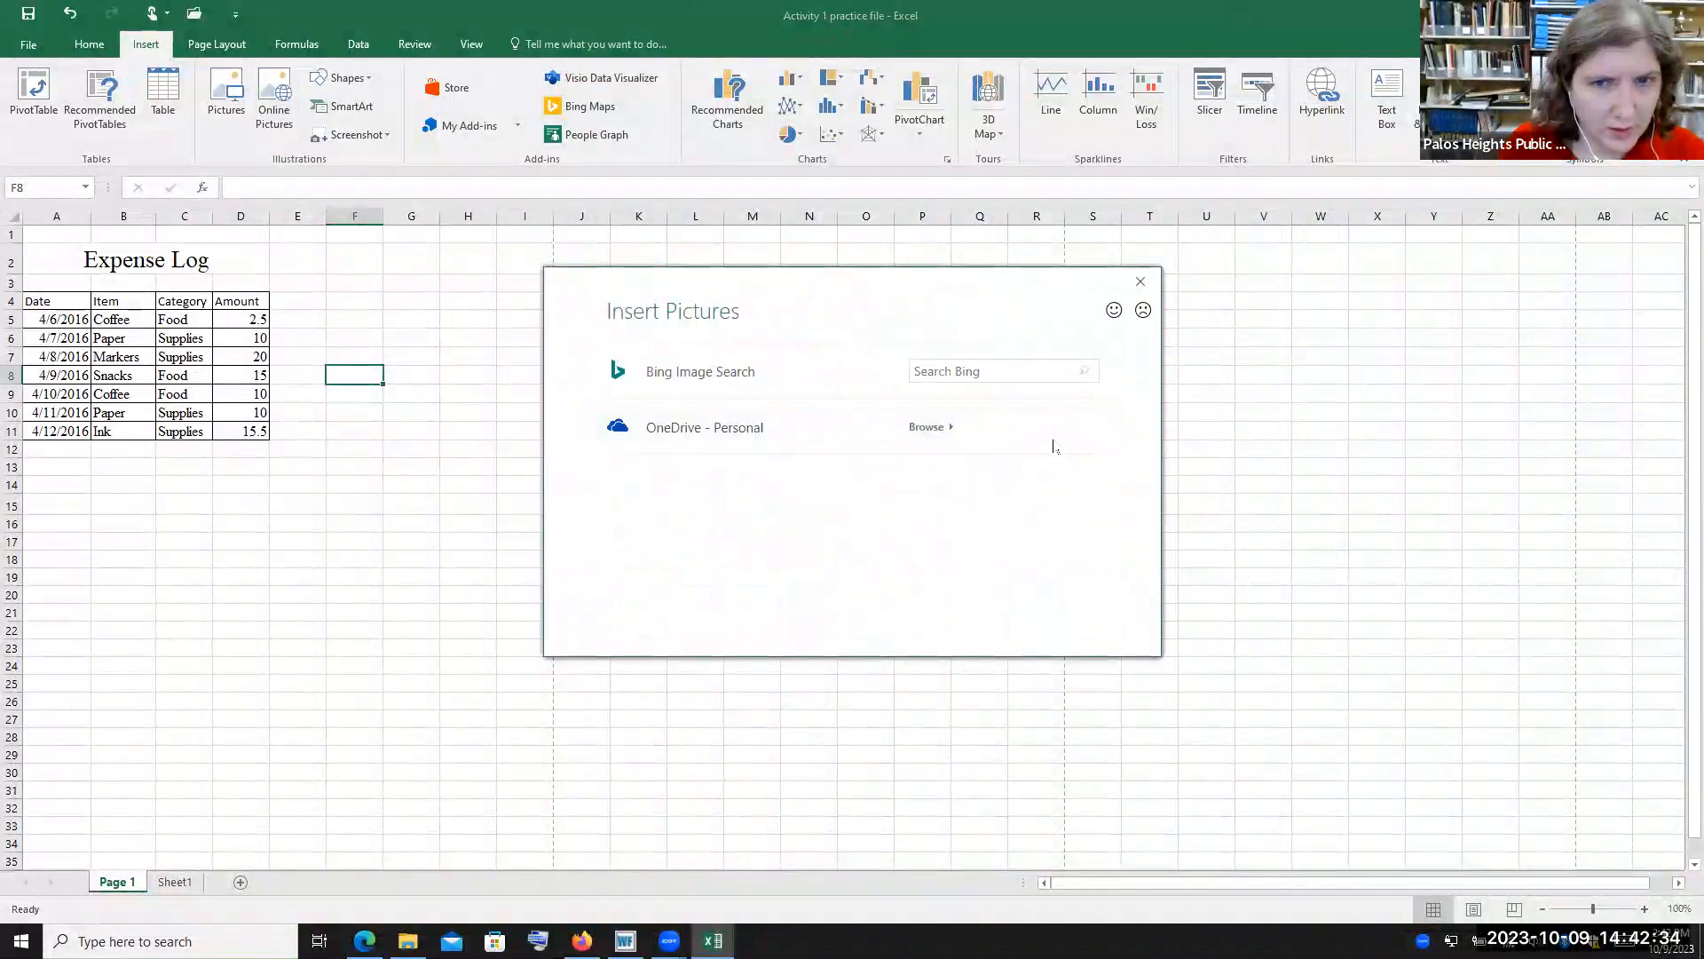
{"action": "left_click", "coordinate": [1006, 368]}
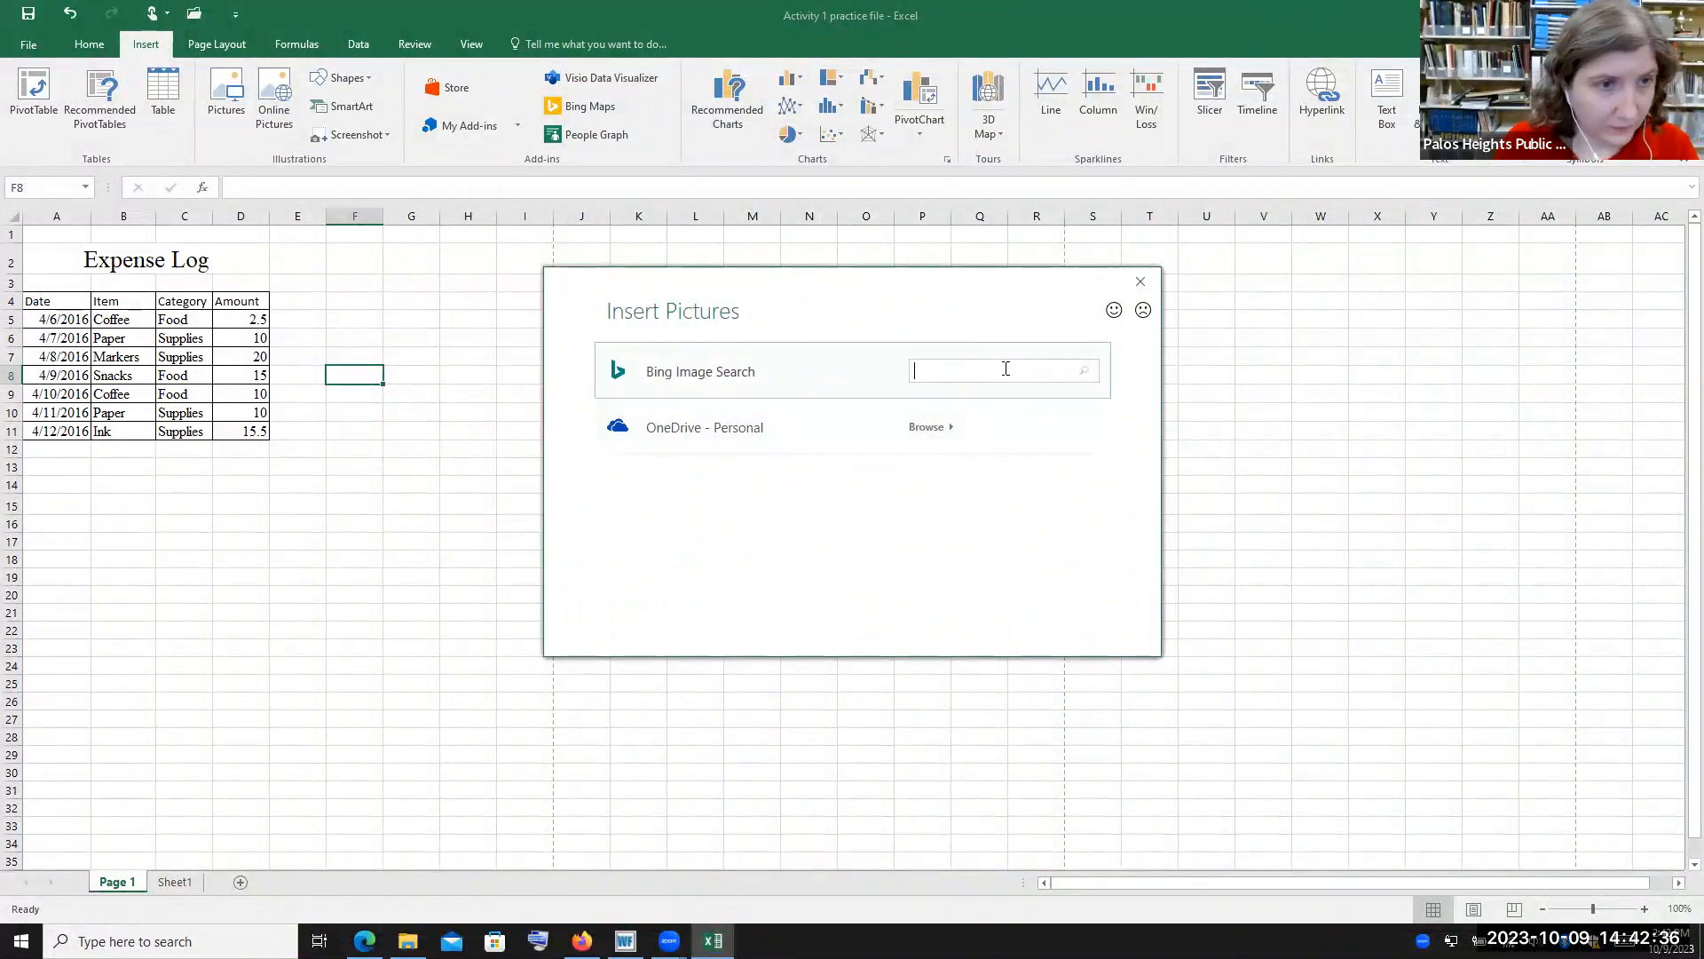
{"action": "type", "text": "s"}
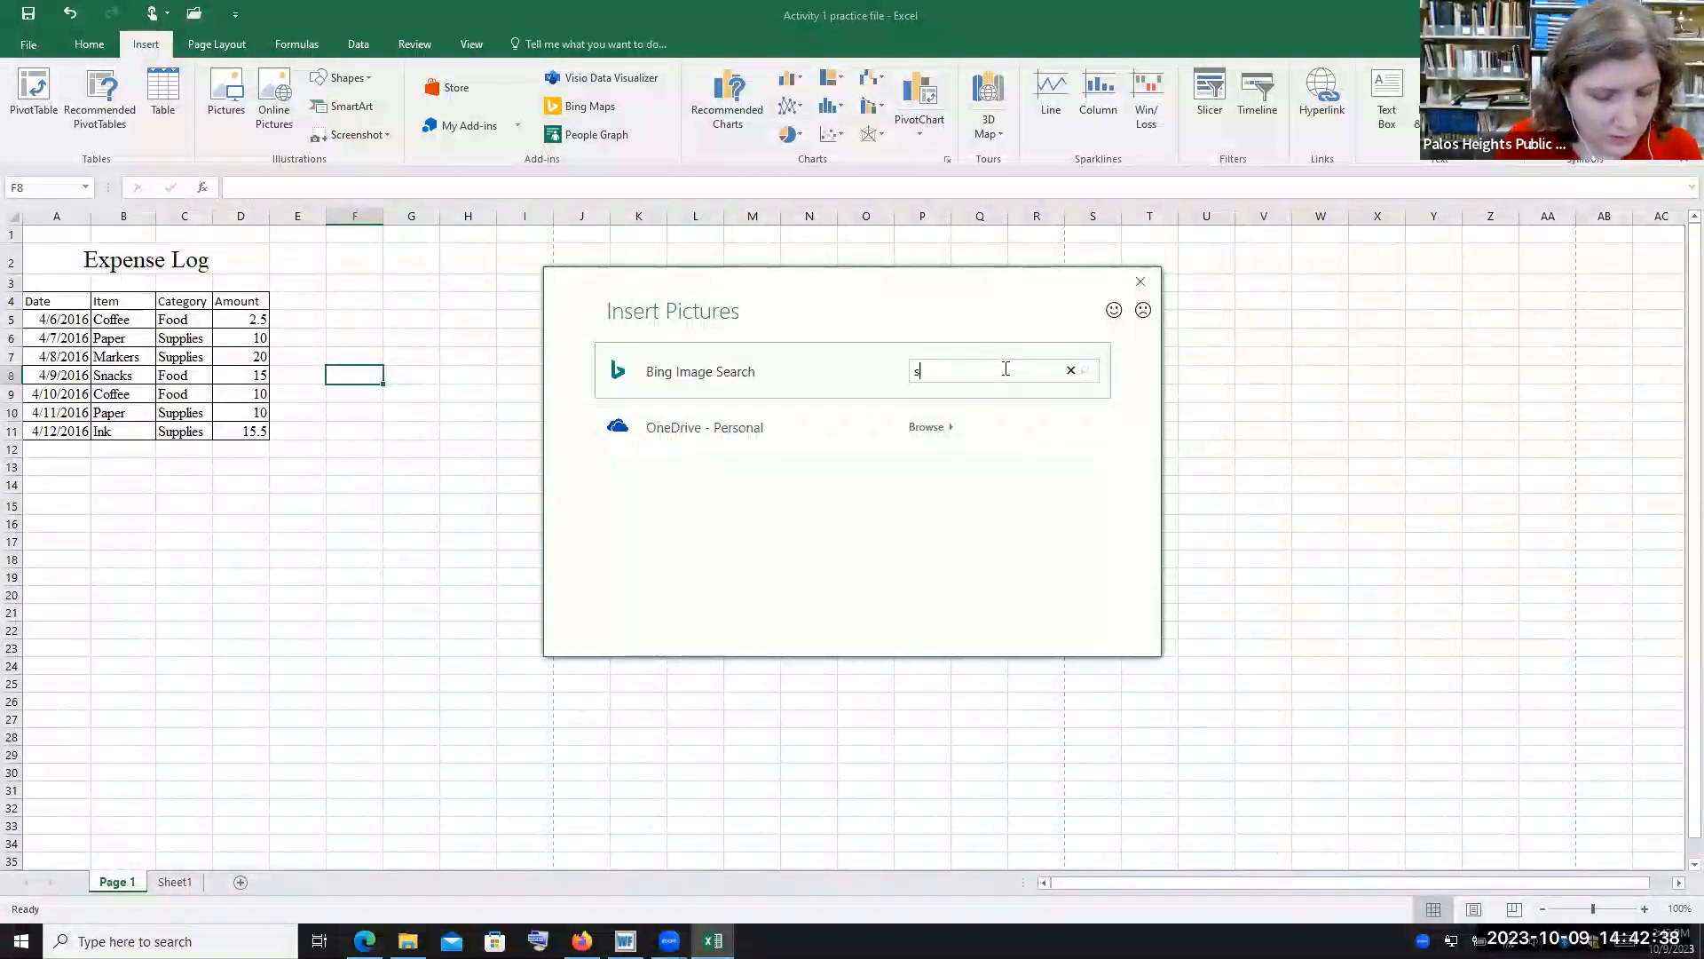
{"action": "type", "text": "upplies"}
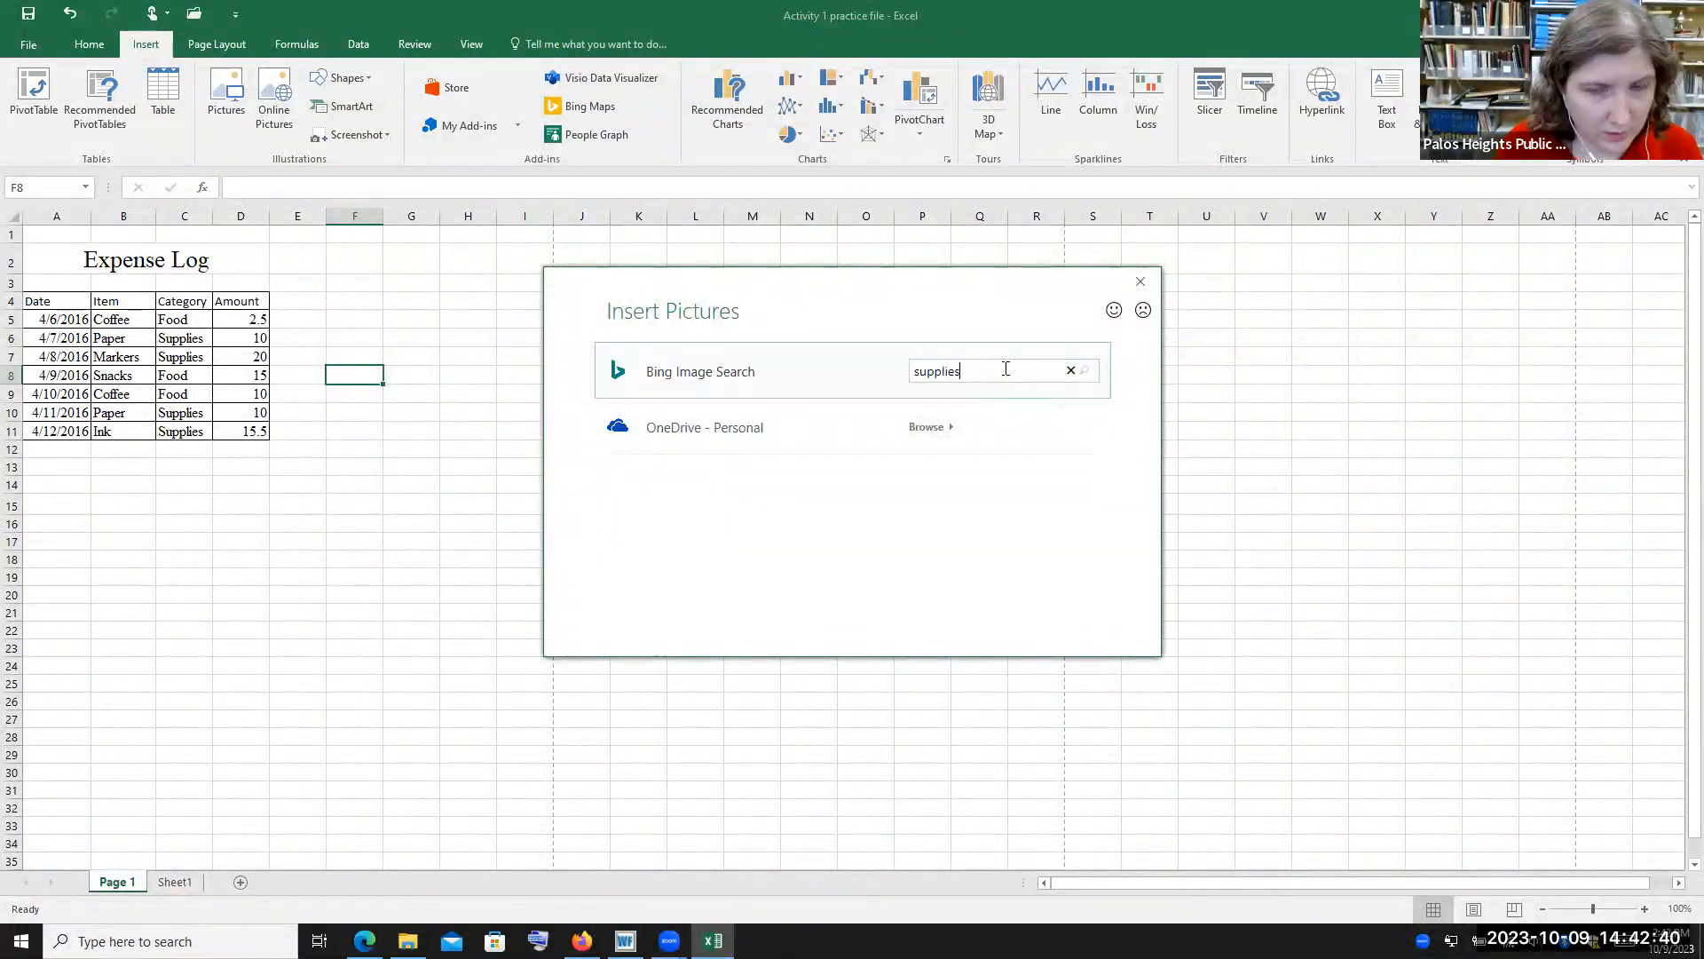
{"action": "key", "text": "Return"}
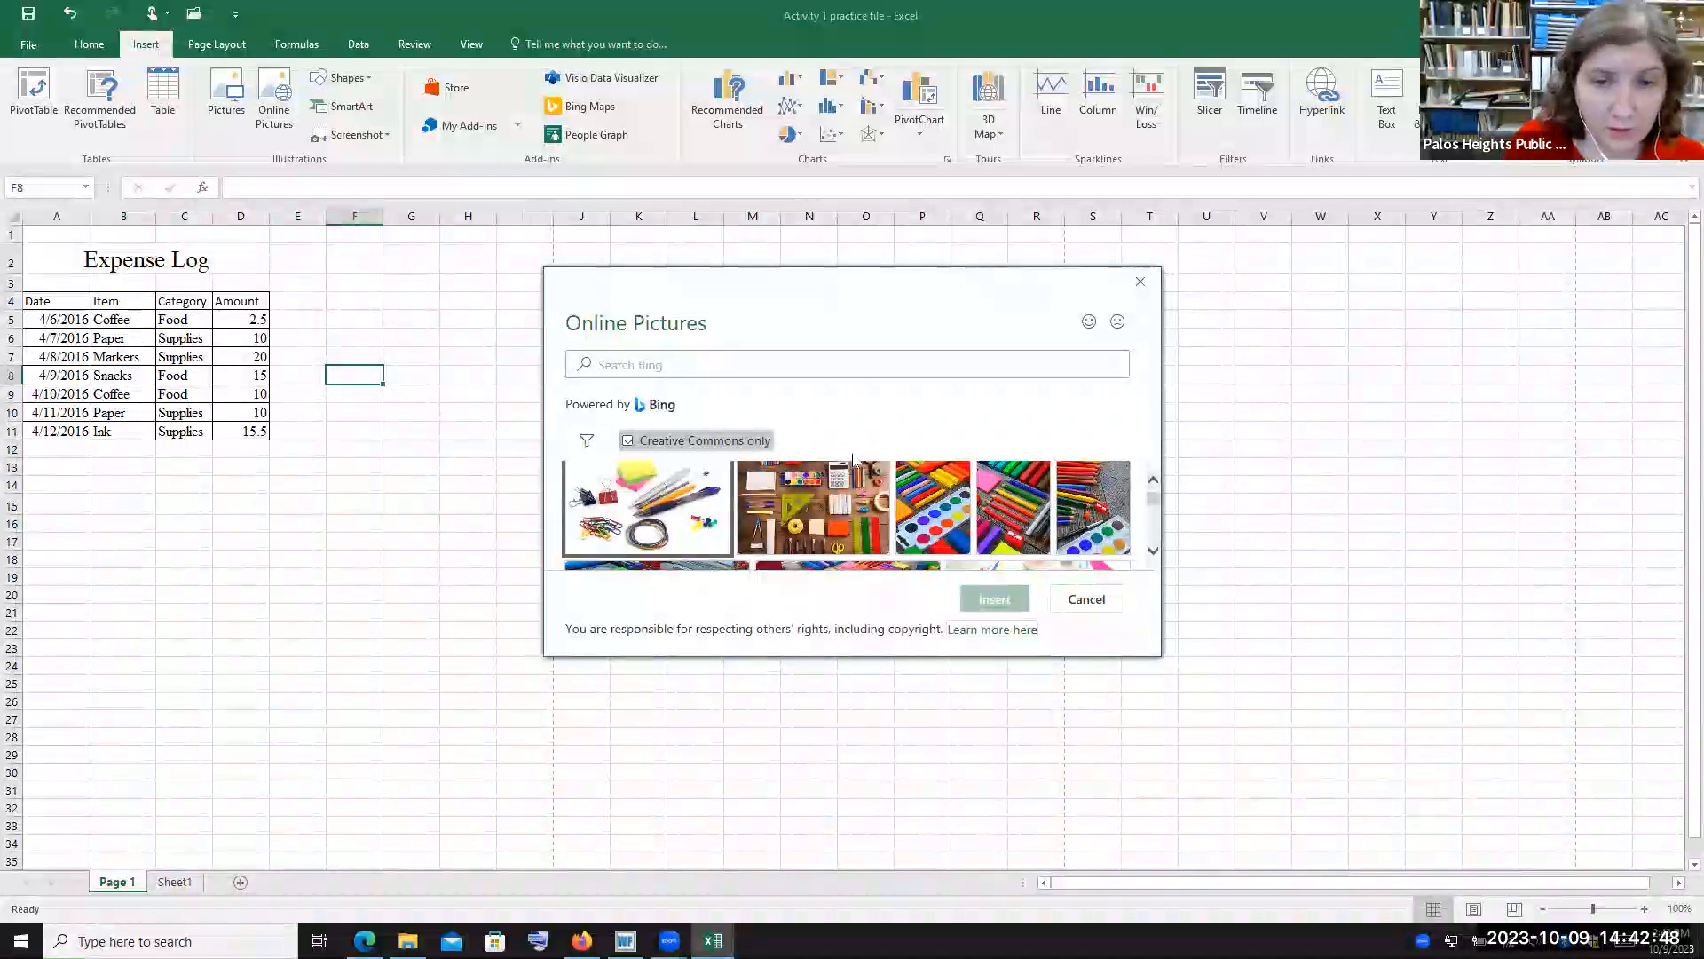
{"action": "left_click", "coordinate": [812, 528]}
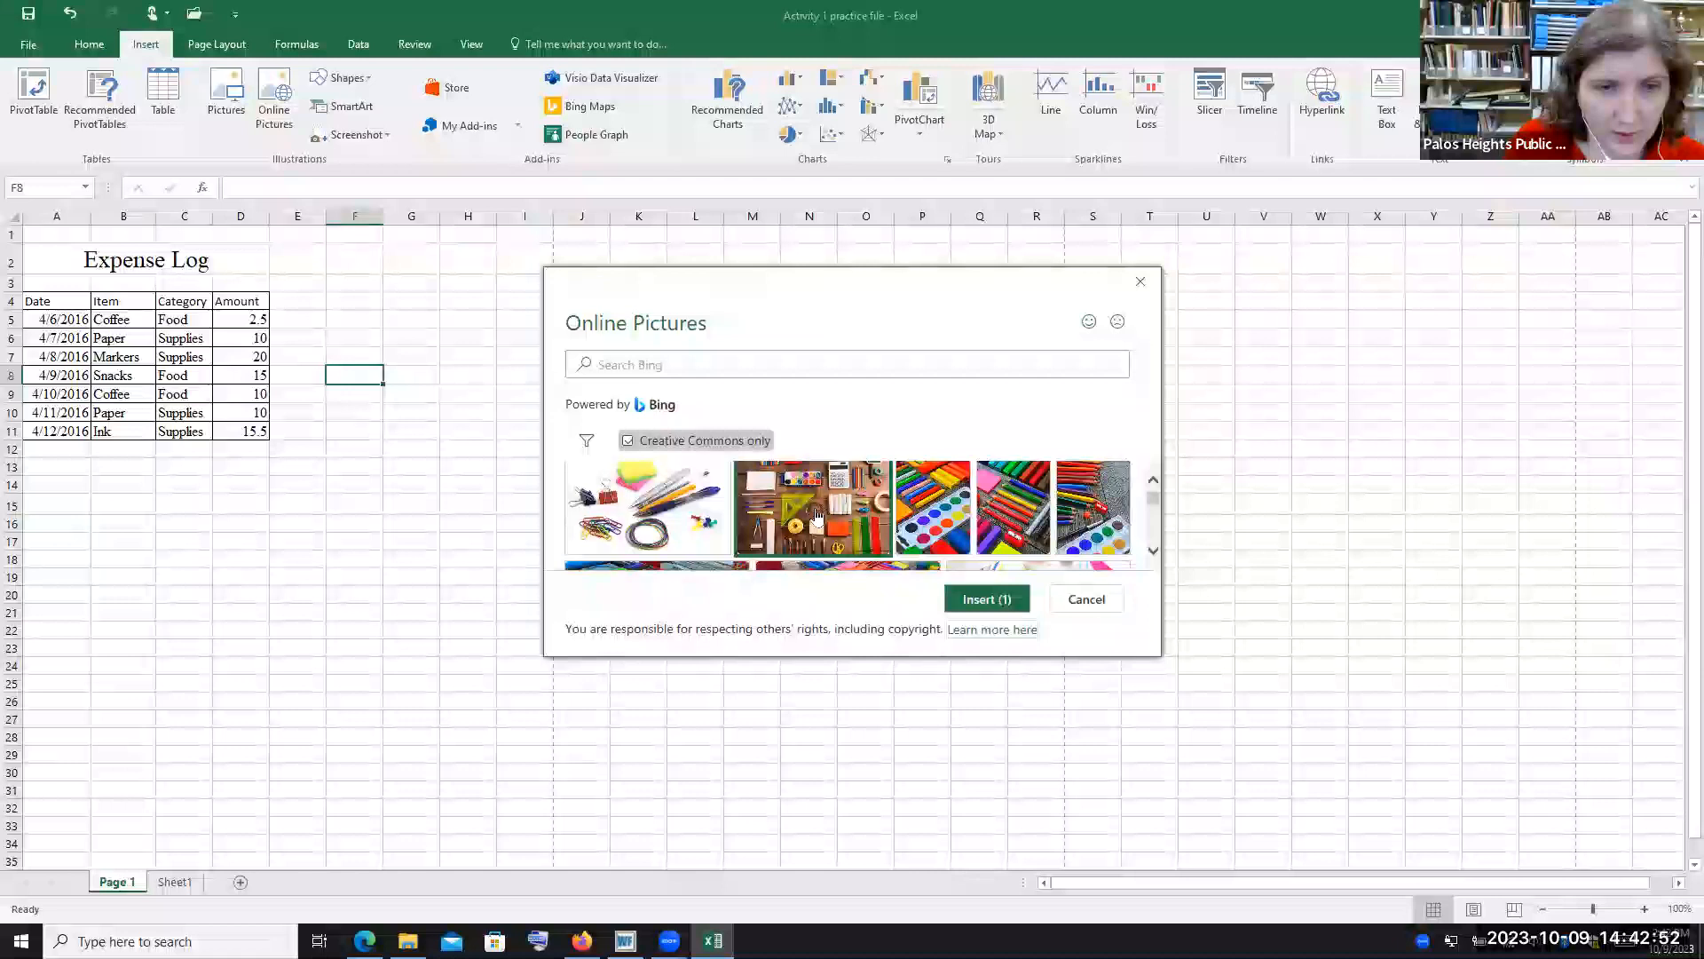
{"action": "left_click", "coordinate": [1019, 601]}
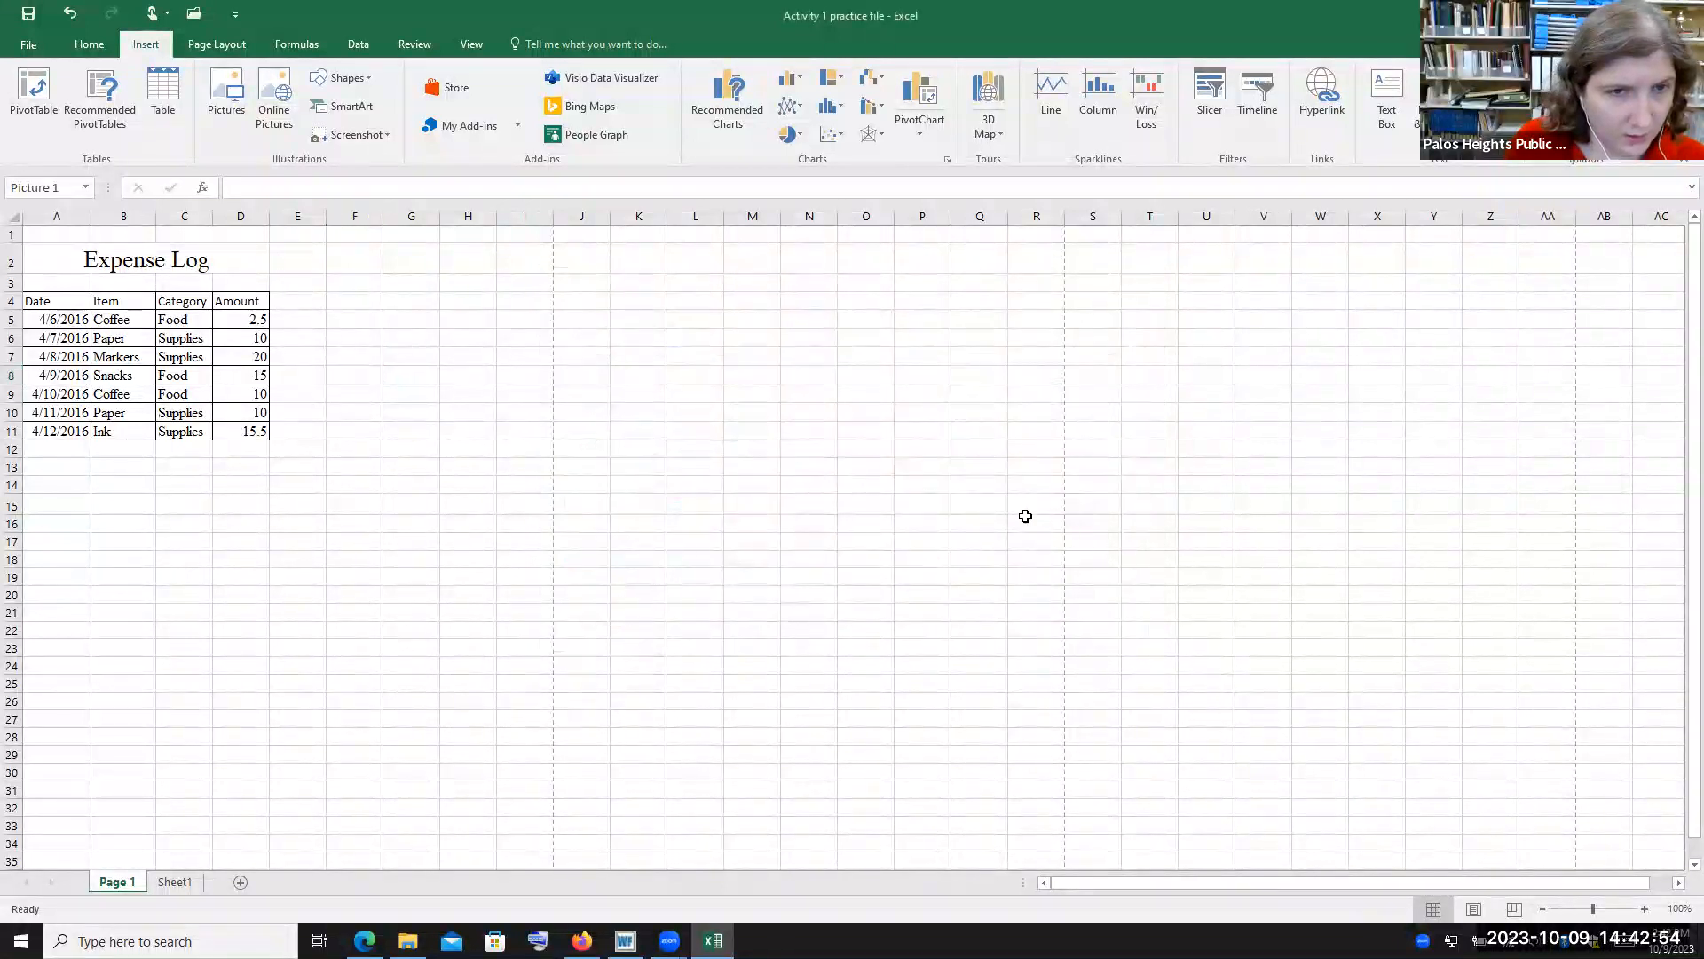
Shrink the inserted picture to about half its size from its top-right corner
{"action": "scroll", "coordinate": [1240, 459], "scroll_direction": "down", "scroll_amount": 2}
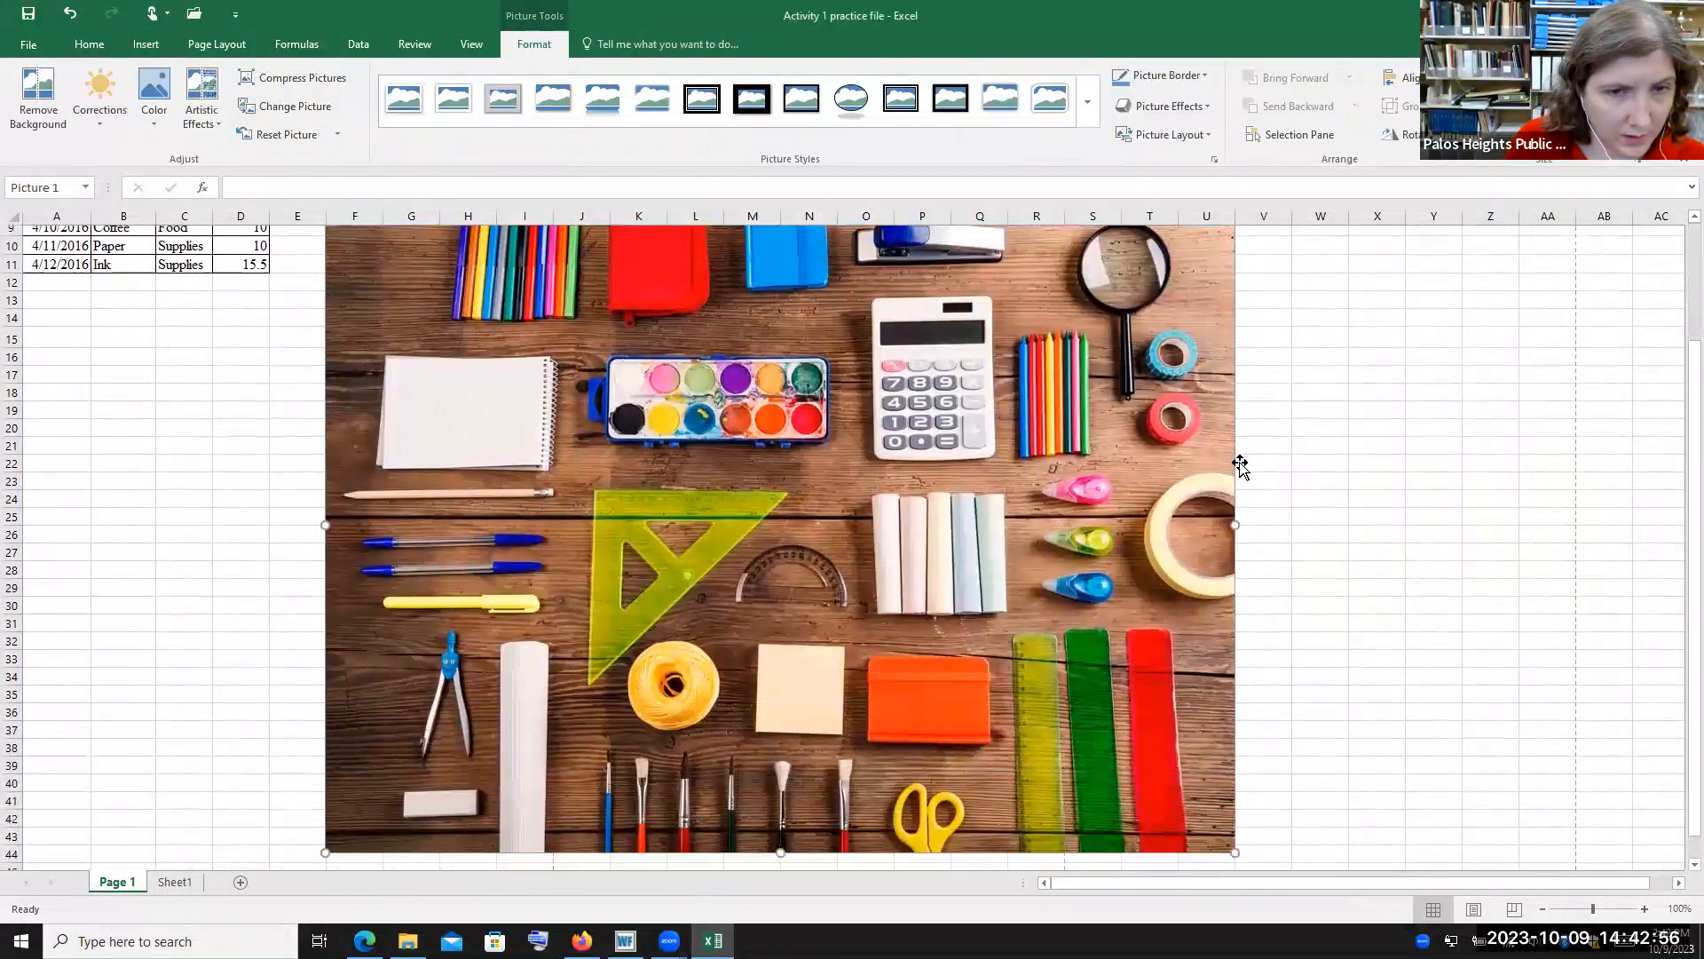
{"action": "scroll", "coordinate": [1240, 459], "scroll_direction": "up", "scroll_amount": 1}
{"action": "scroll", "coordinate": [1240, 459], "scroll_direction": "up", "scroll_amount": 1}
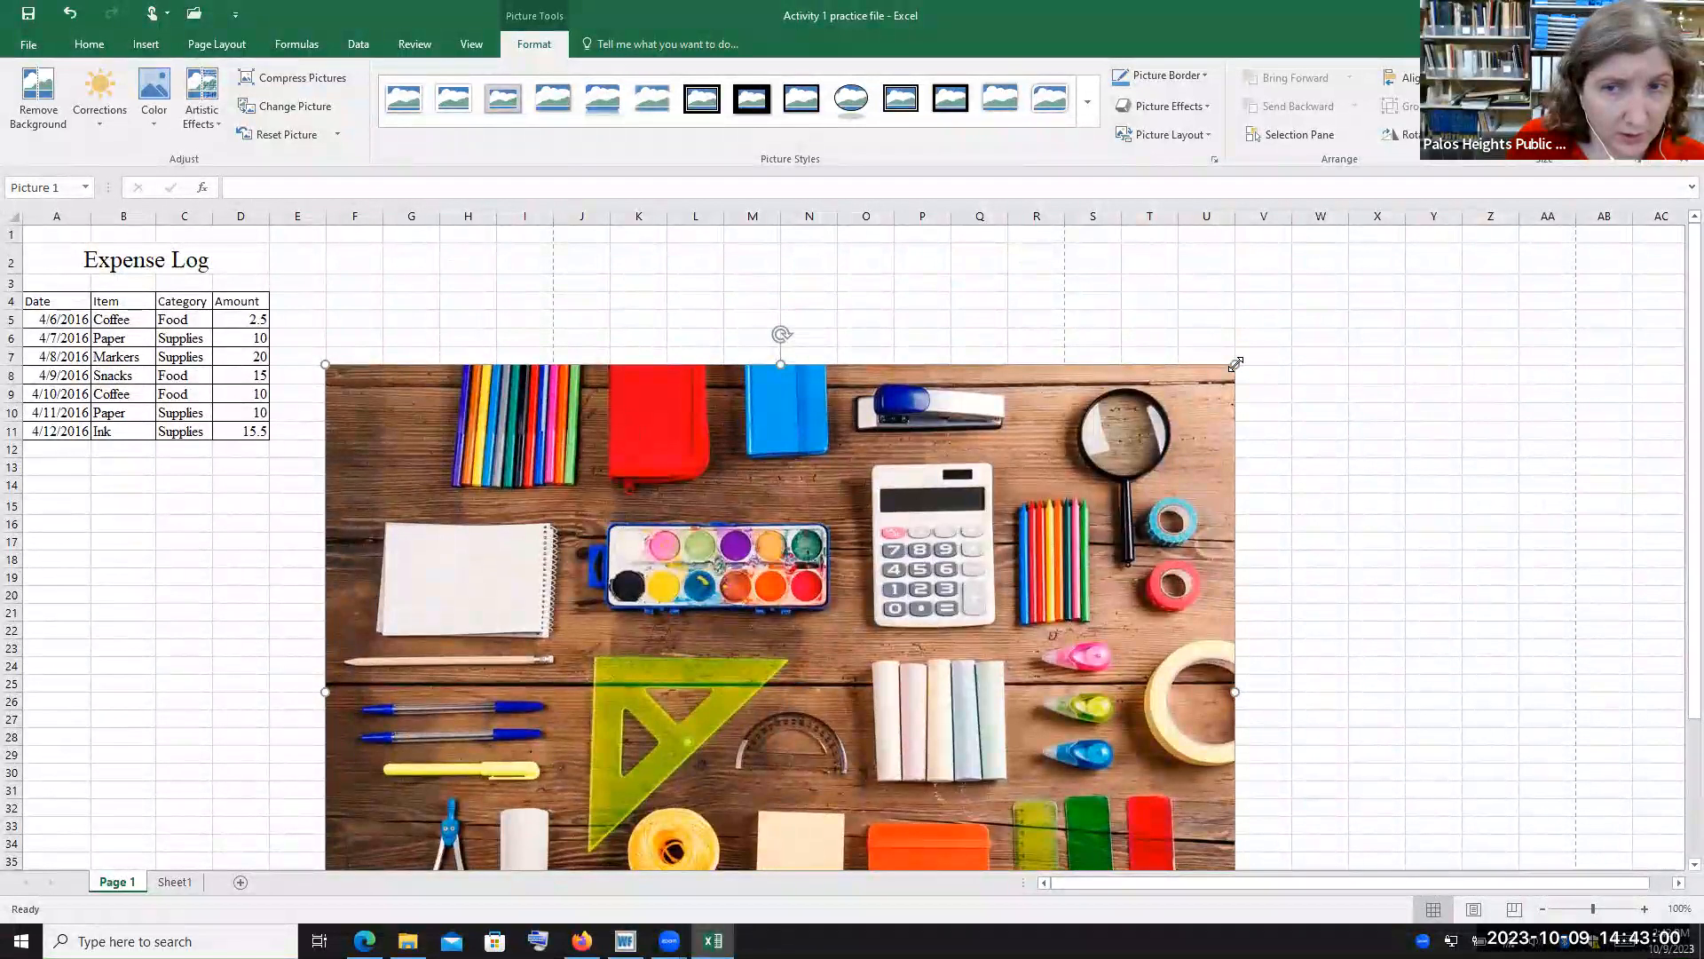
{"action": "left_click_drag", "start_coordinate": [1235, 364], "coordinate": [769, 699]}
Move the picture below the table so it covers roughly cells A15 to I32
{"action": "scroll", "coordinate": [804, 701], "scroll_direction": "down", "scroll_amount": 5}
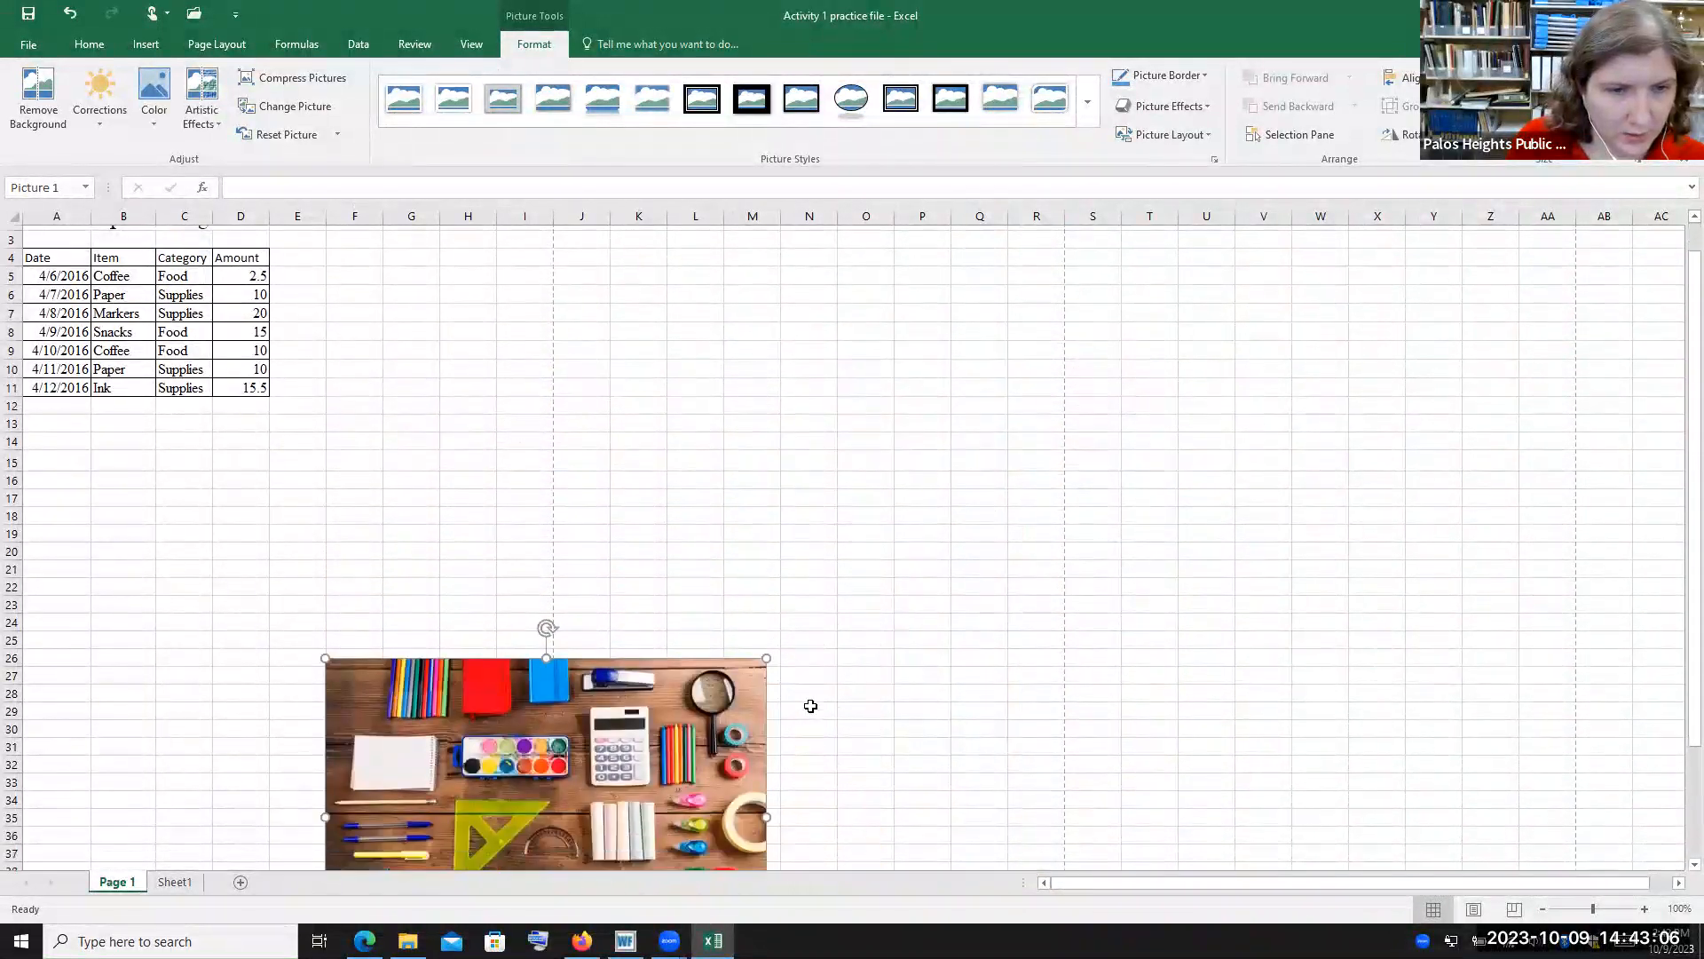
{"action": "scroll", "coordinate": [755, 679], "scroll_direction": "up", "scroll_amount": 2}
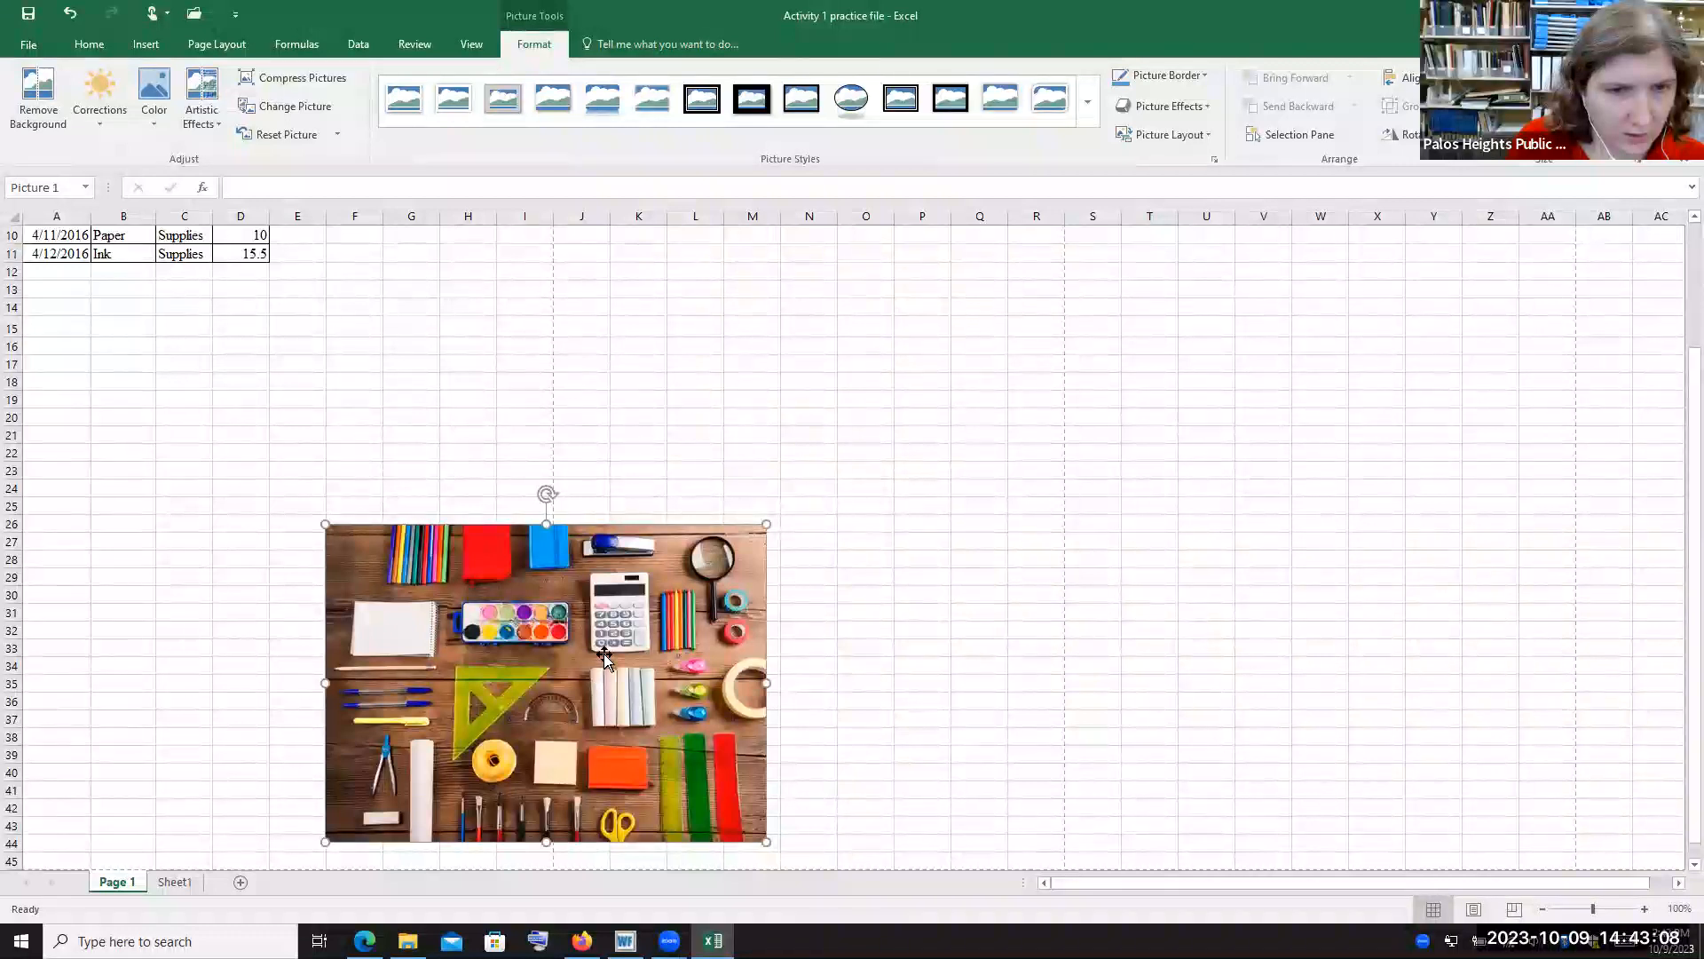
{"action": "left_click_drag", "start_coordinate": [601, 652], "coordinate": [330, 440]}
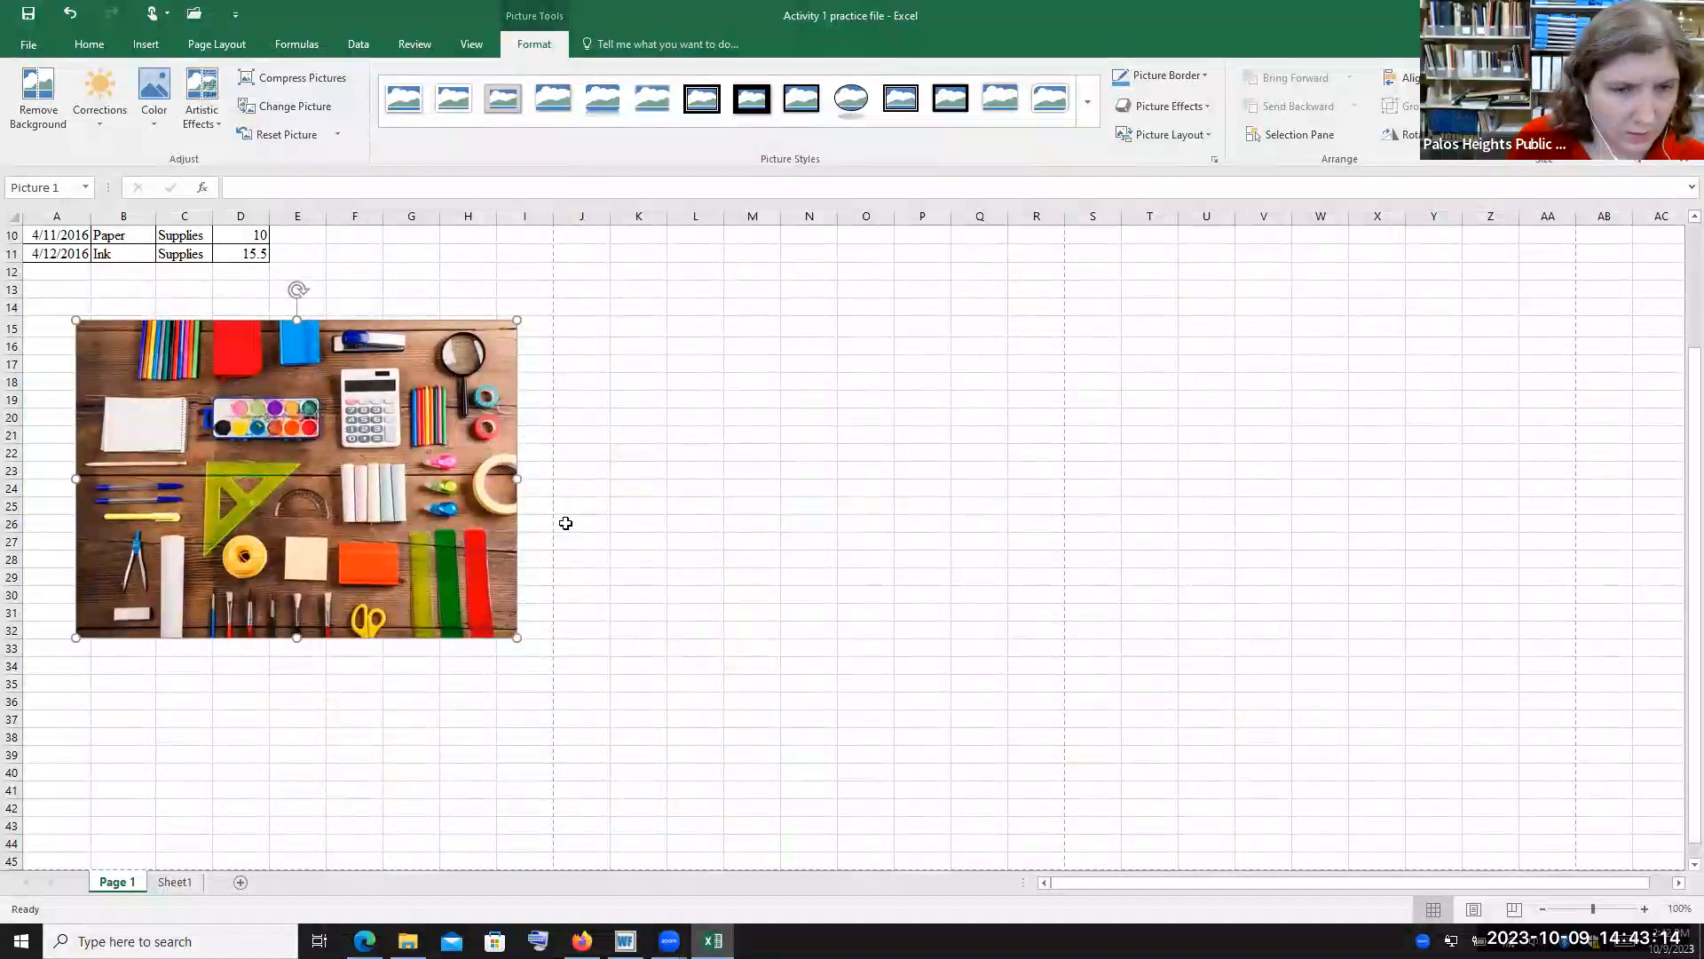
Shrink the picture slightly from its top-right corner and reposition it to cover about cells A13 to G28
{"action": "scroll", "coordinate": [879, 643], "scroll_direction": "up", "scroll_amount": 3}
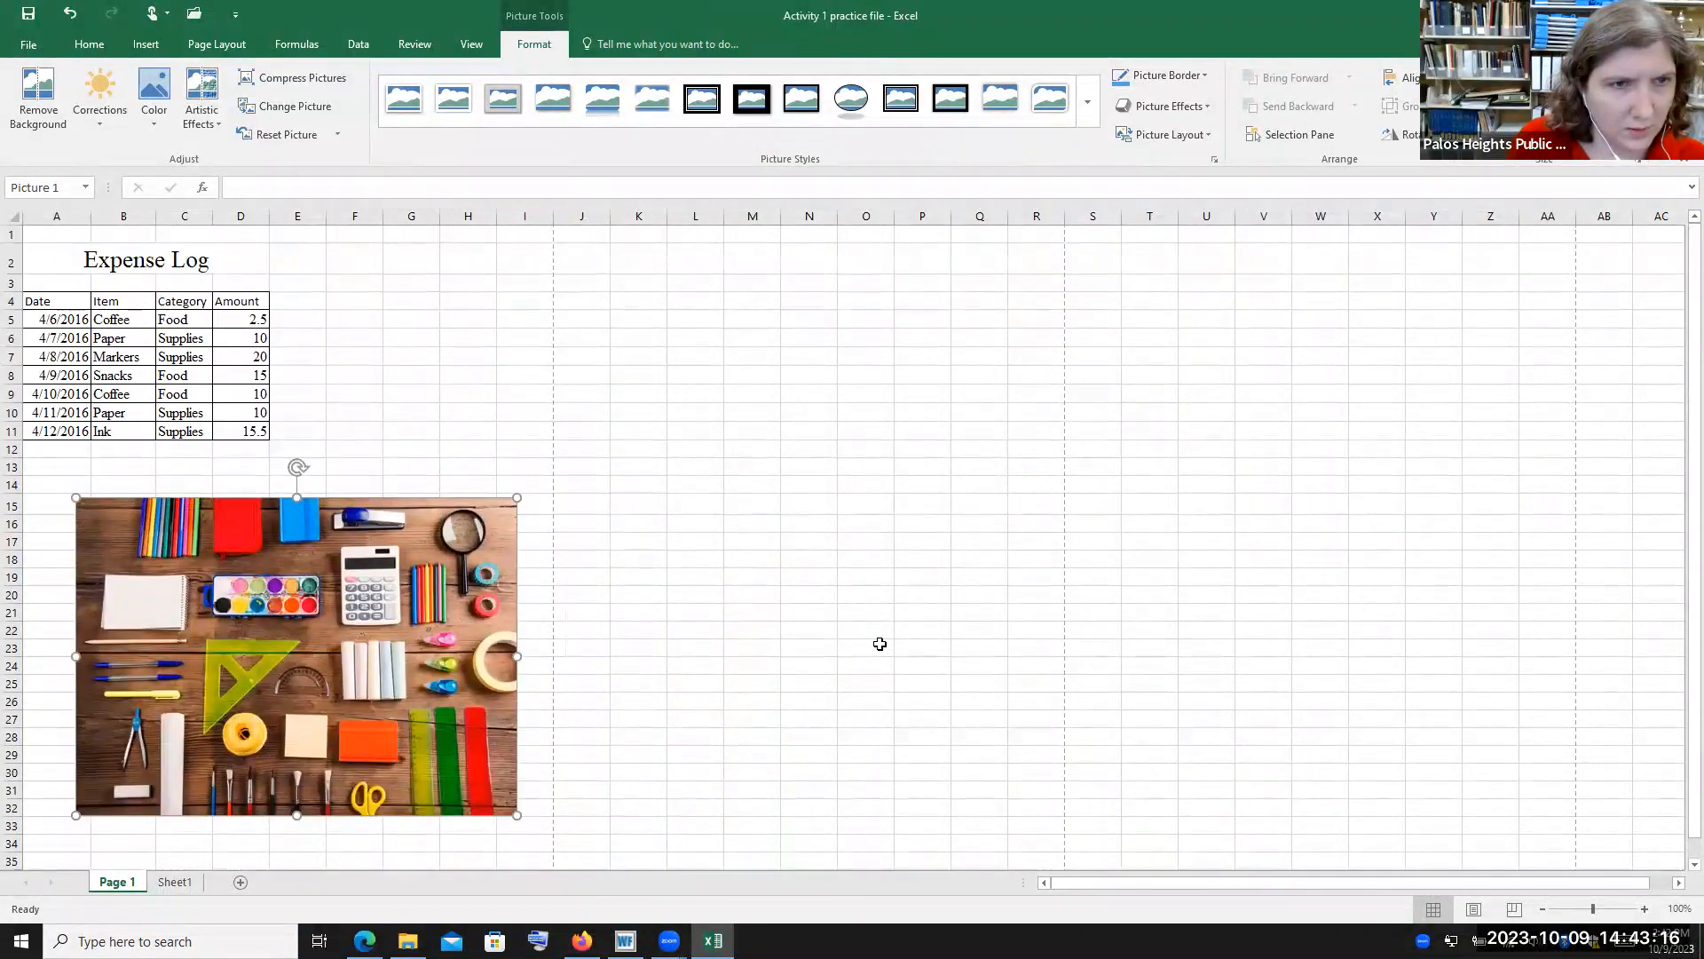
{"action": "left_click_drag", "start_coordinate": [362, 635], "coordinate": [360, 601]}
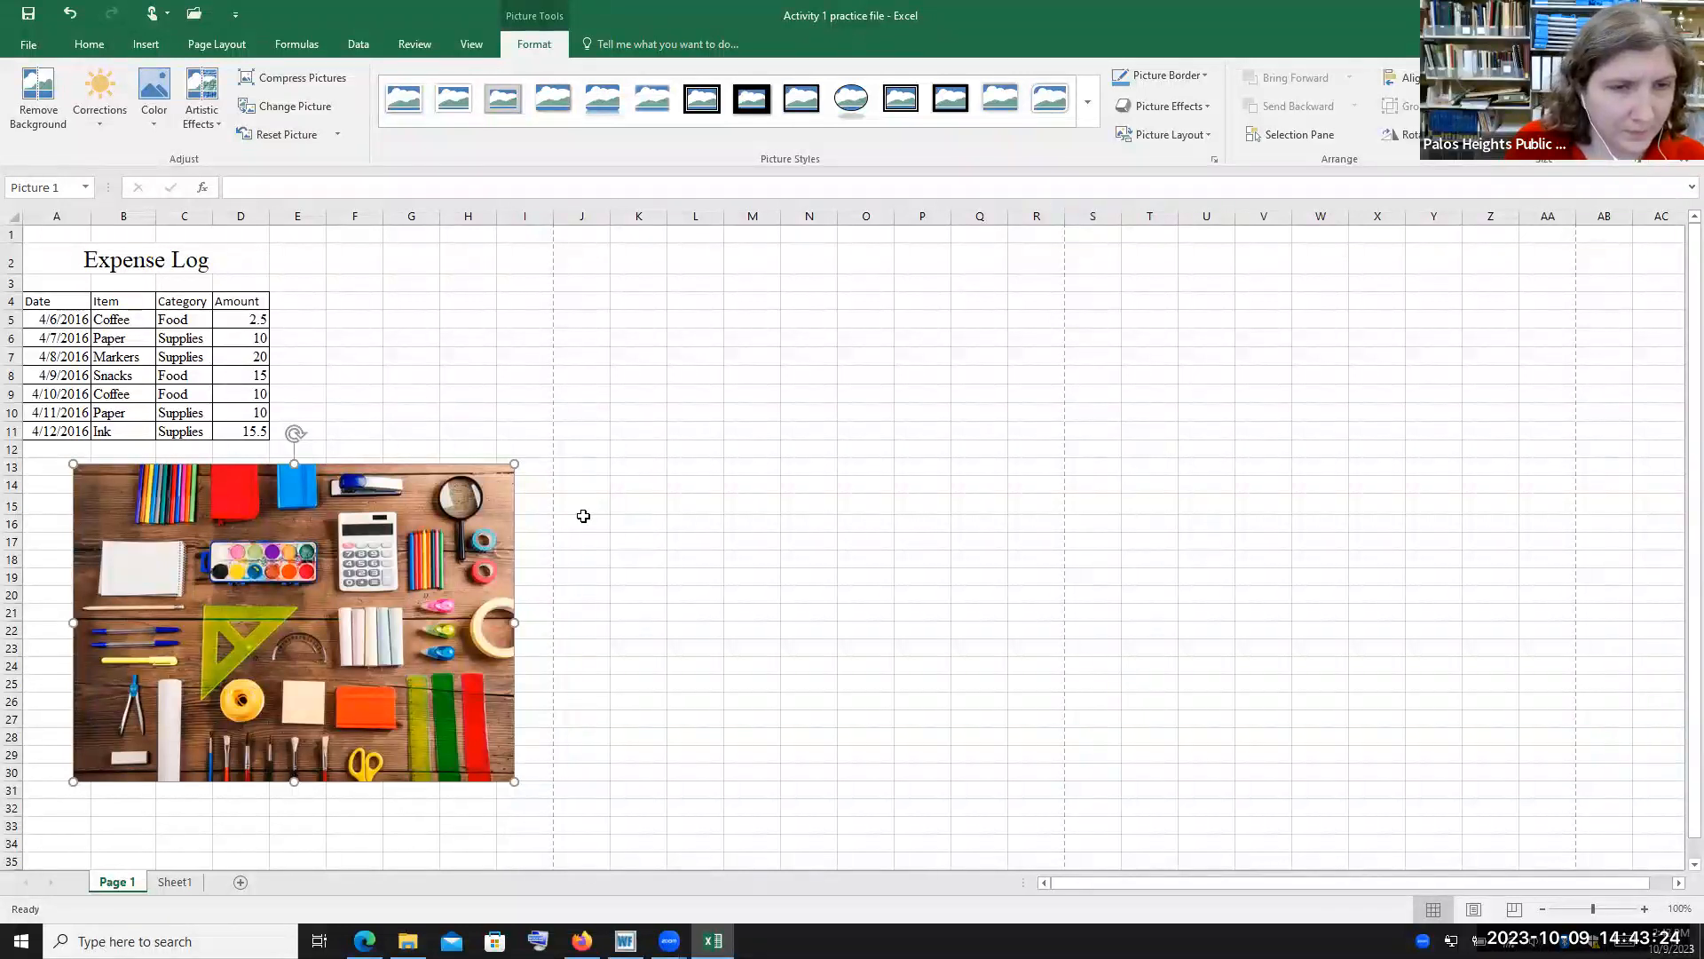
{"action": "left_click_drag", "start_coordinate": [515, 463], "coordinate": [453, 508]}
{"action": "left_click_drag", "start_coordinate": [345, 547], "coordinate": [312, 505]}
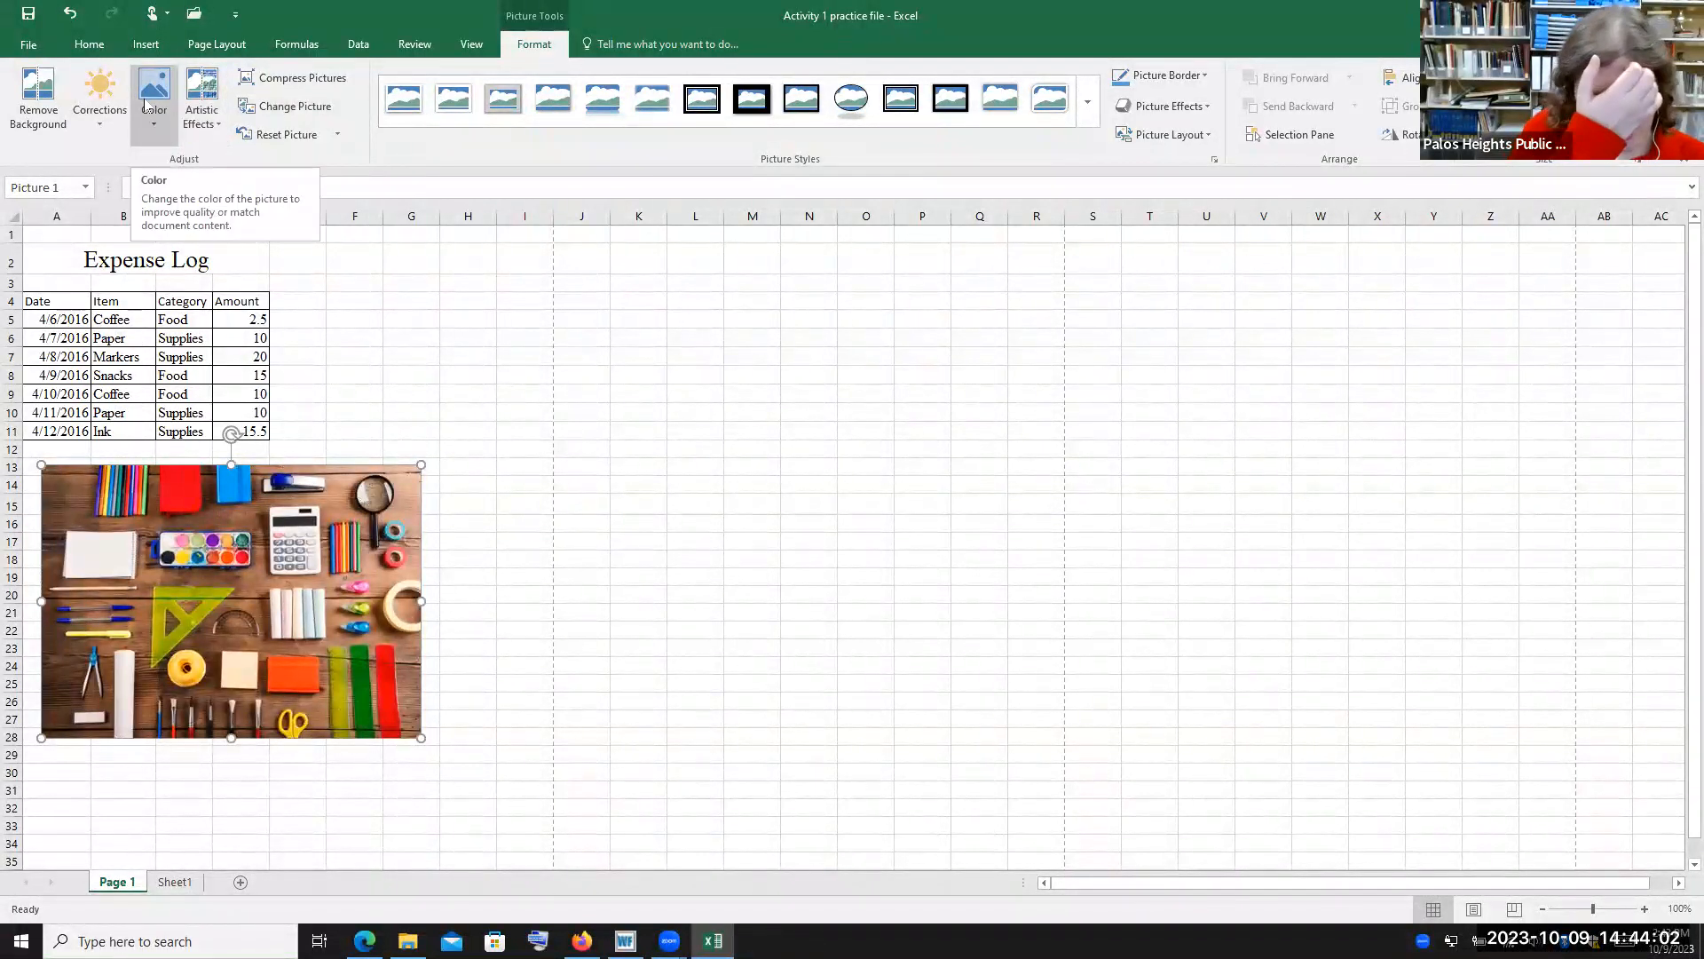
Try removing the picture's background, adjusting the keep area, then discard all changes
{"action": "left_click", "coordinate": [45, 123]}
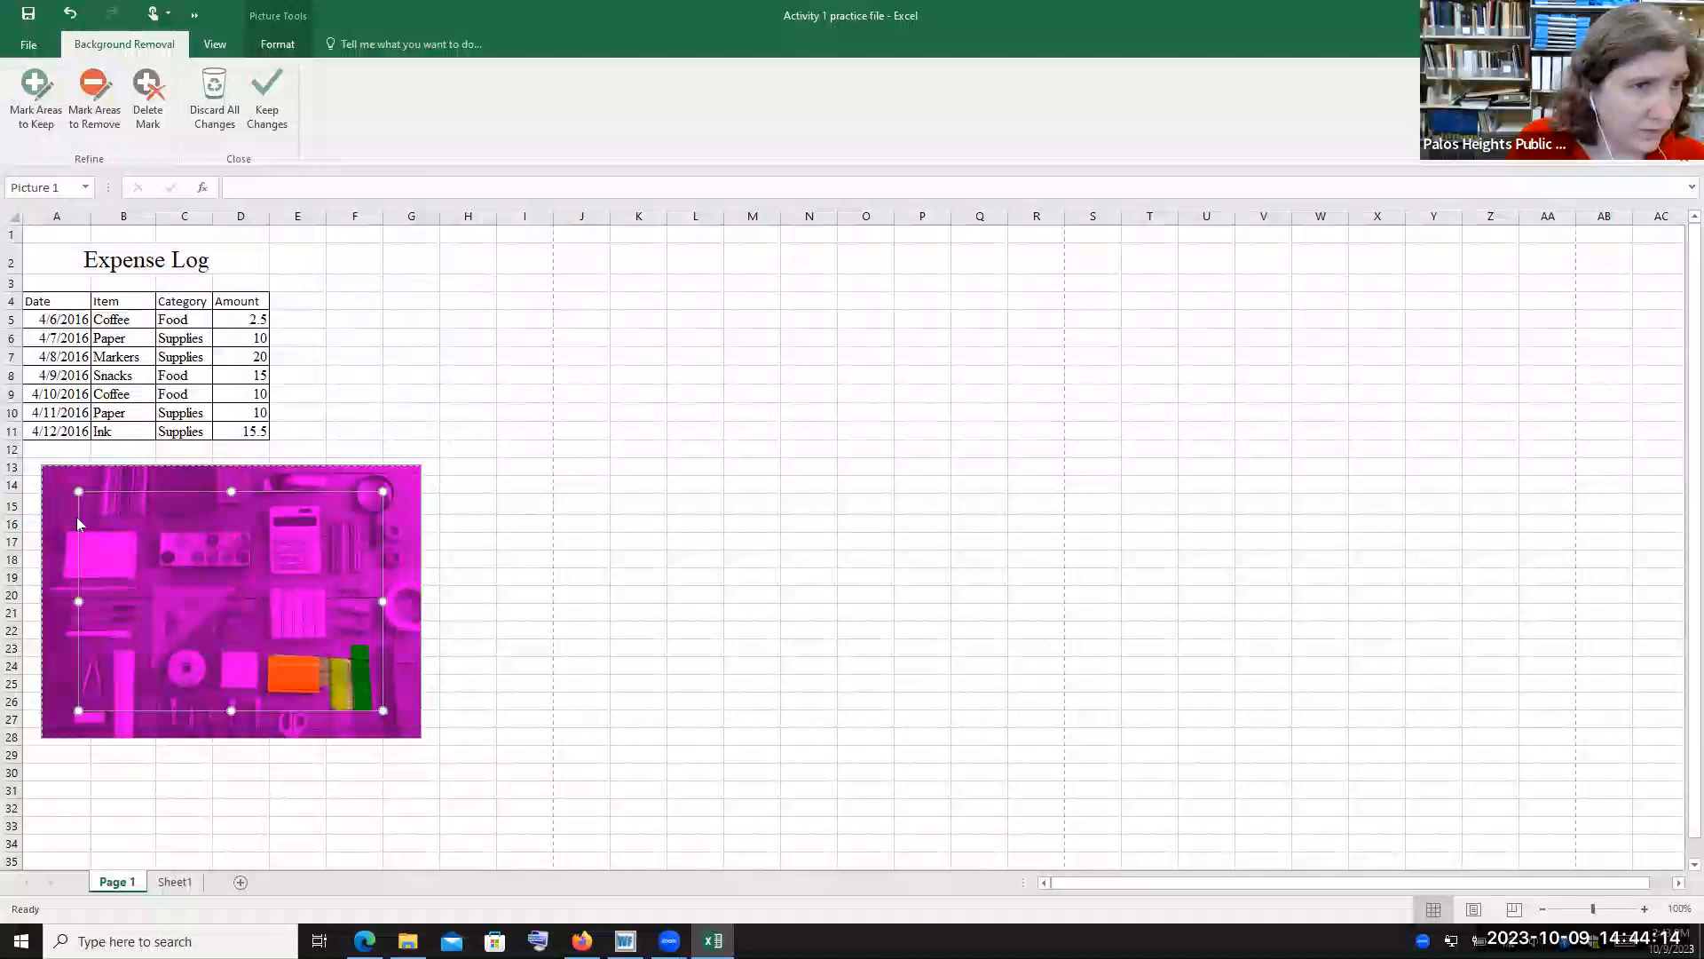
{"action": "left_click_drag", "start_coordinate": [76, 490], "coordinate": [64, 485]}
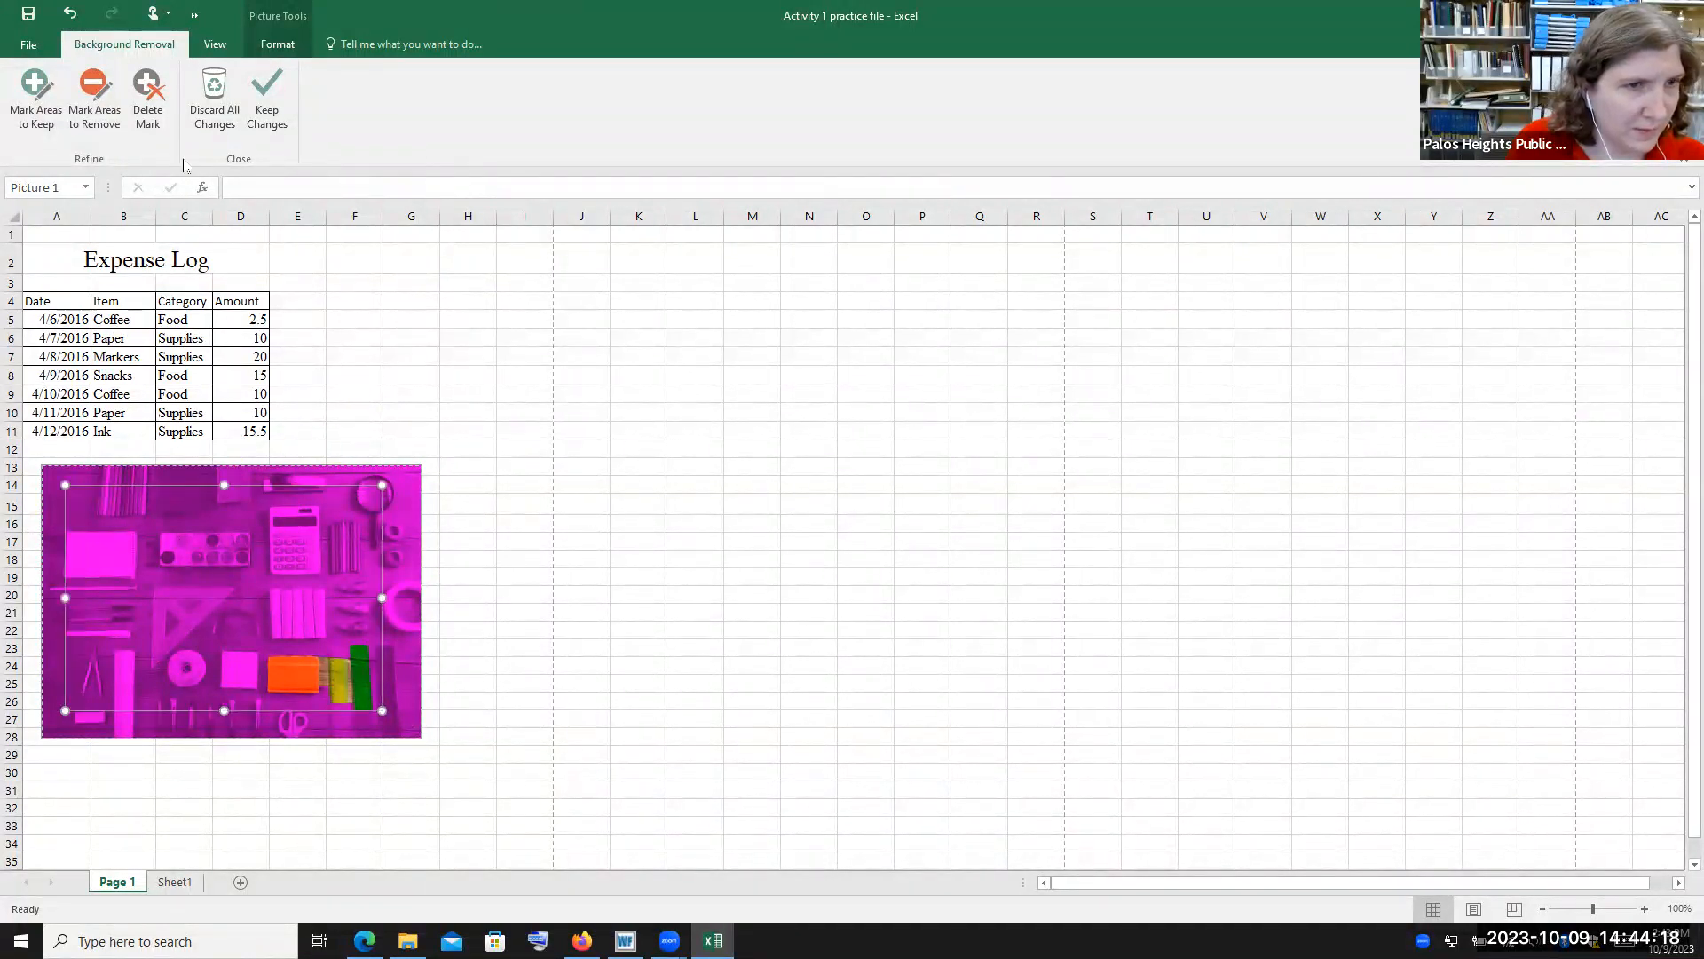
{"action": "left_click", "coordinate": [218, 118]}
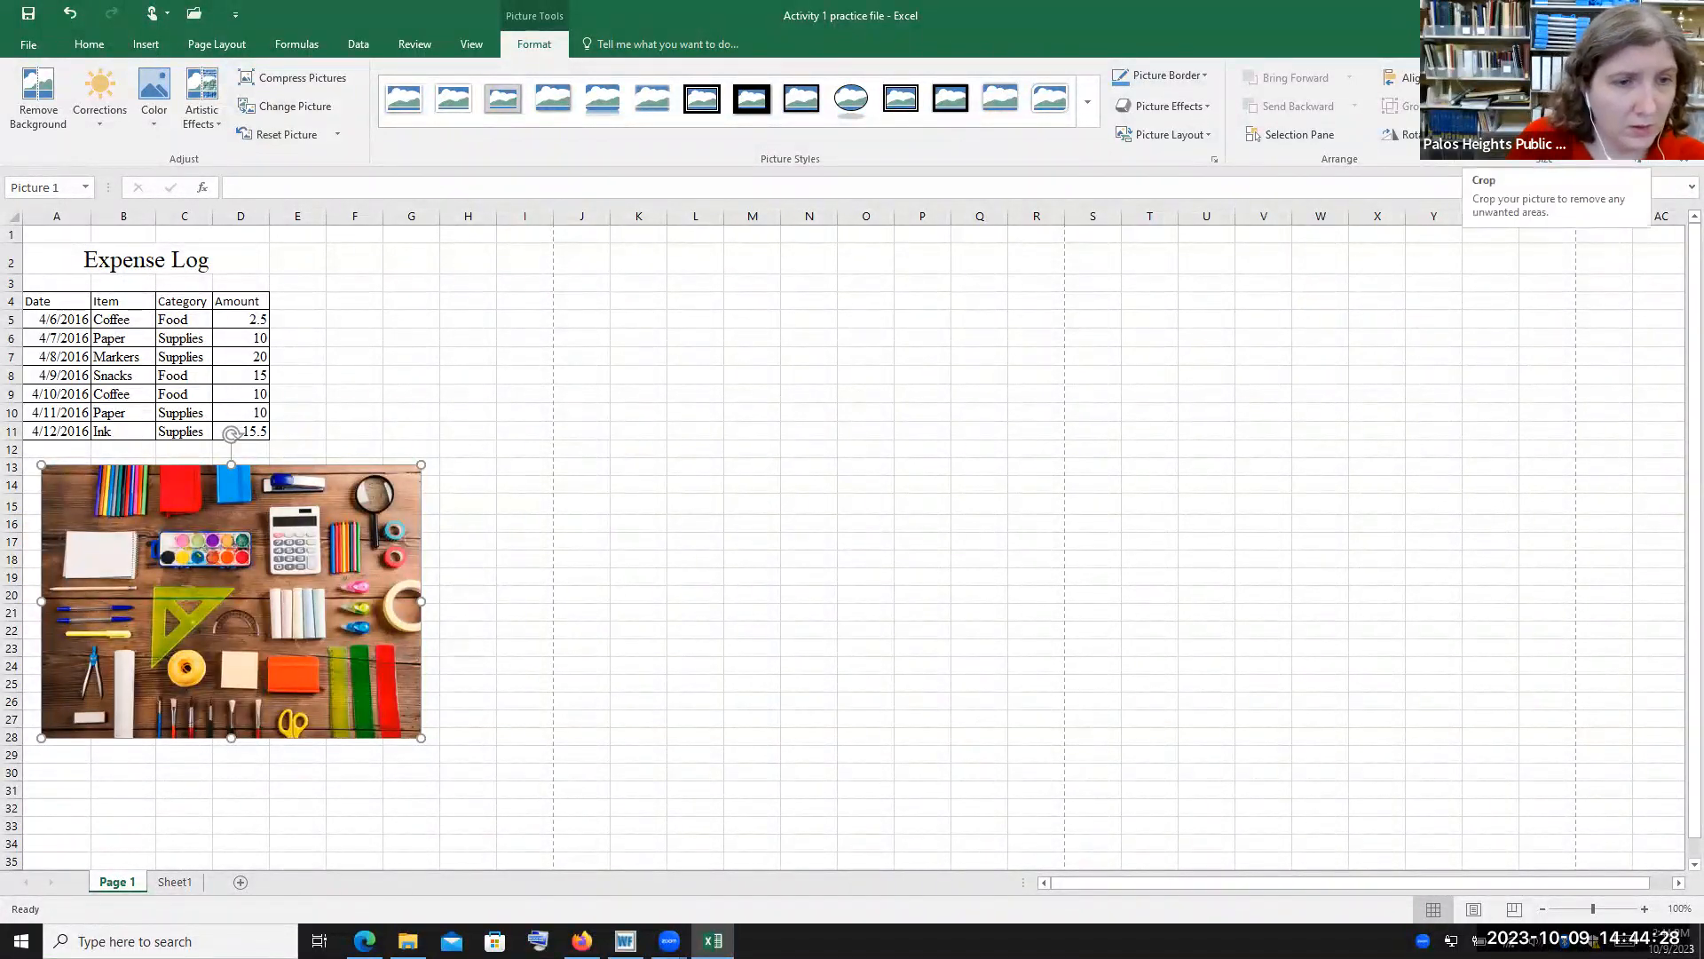
Crop the picture to its central area around the paint palette and calculator
{"action": "left_click", "coordinate": [1484, 104]}
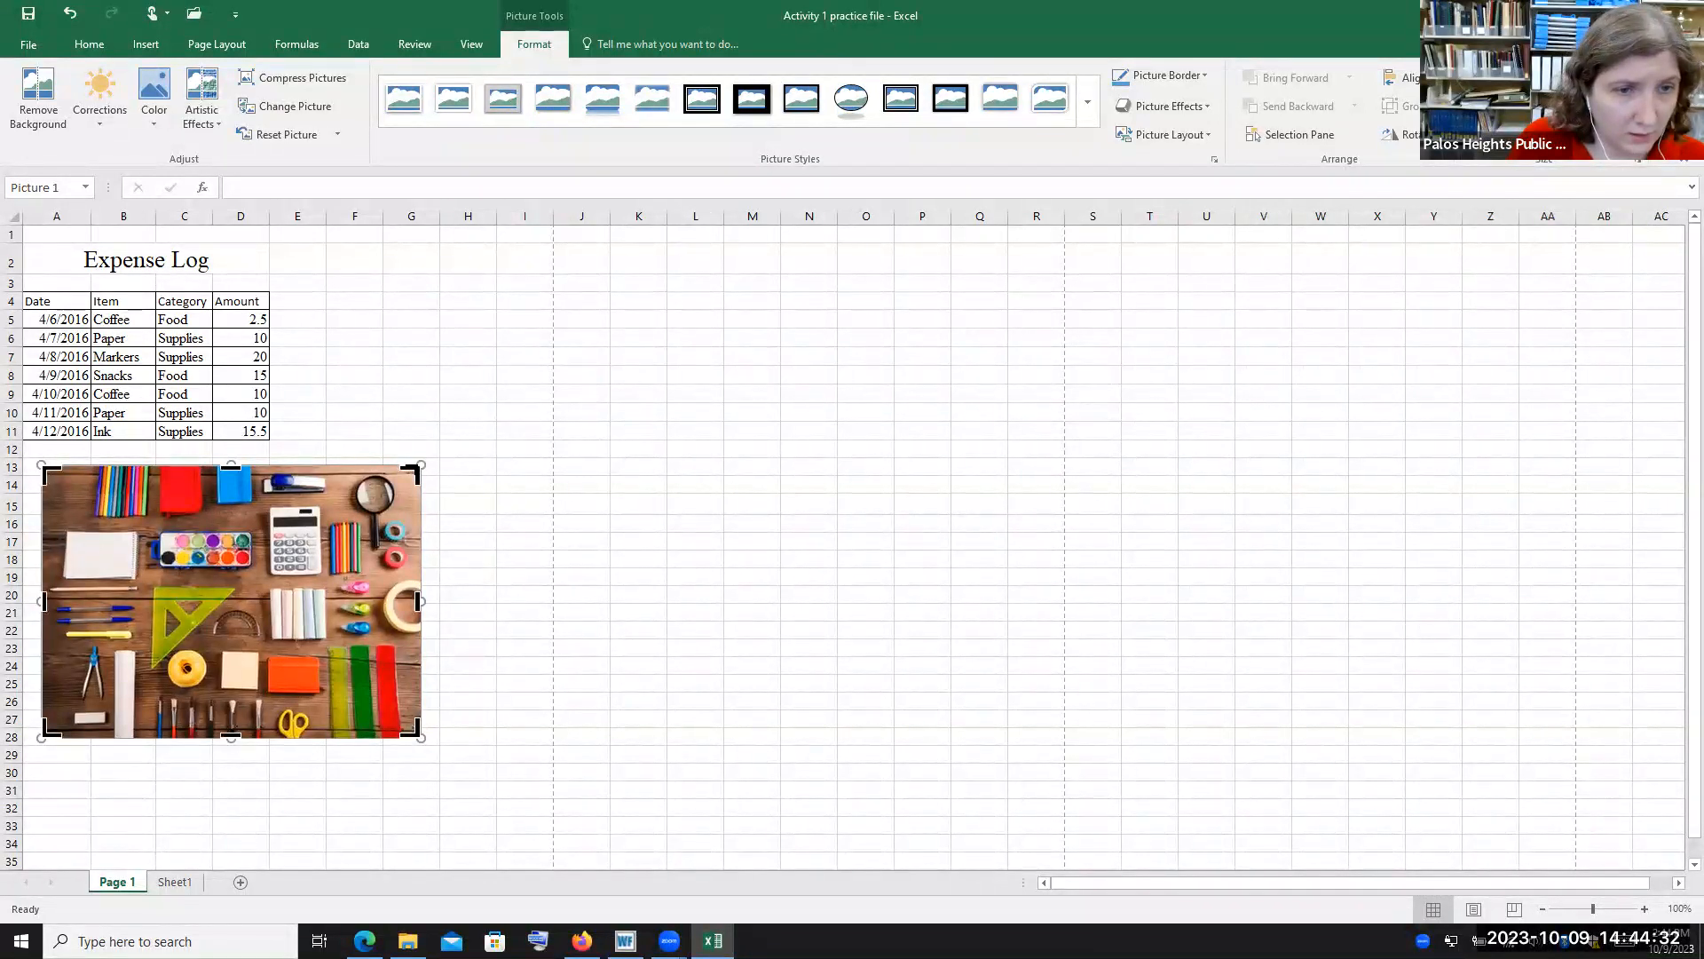
{"action": "left_click_drag", "start_coordinate": [415, 468], "coordinate": [317, 524]}
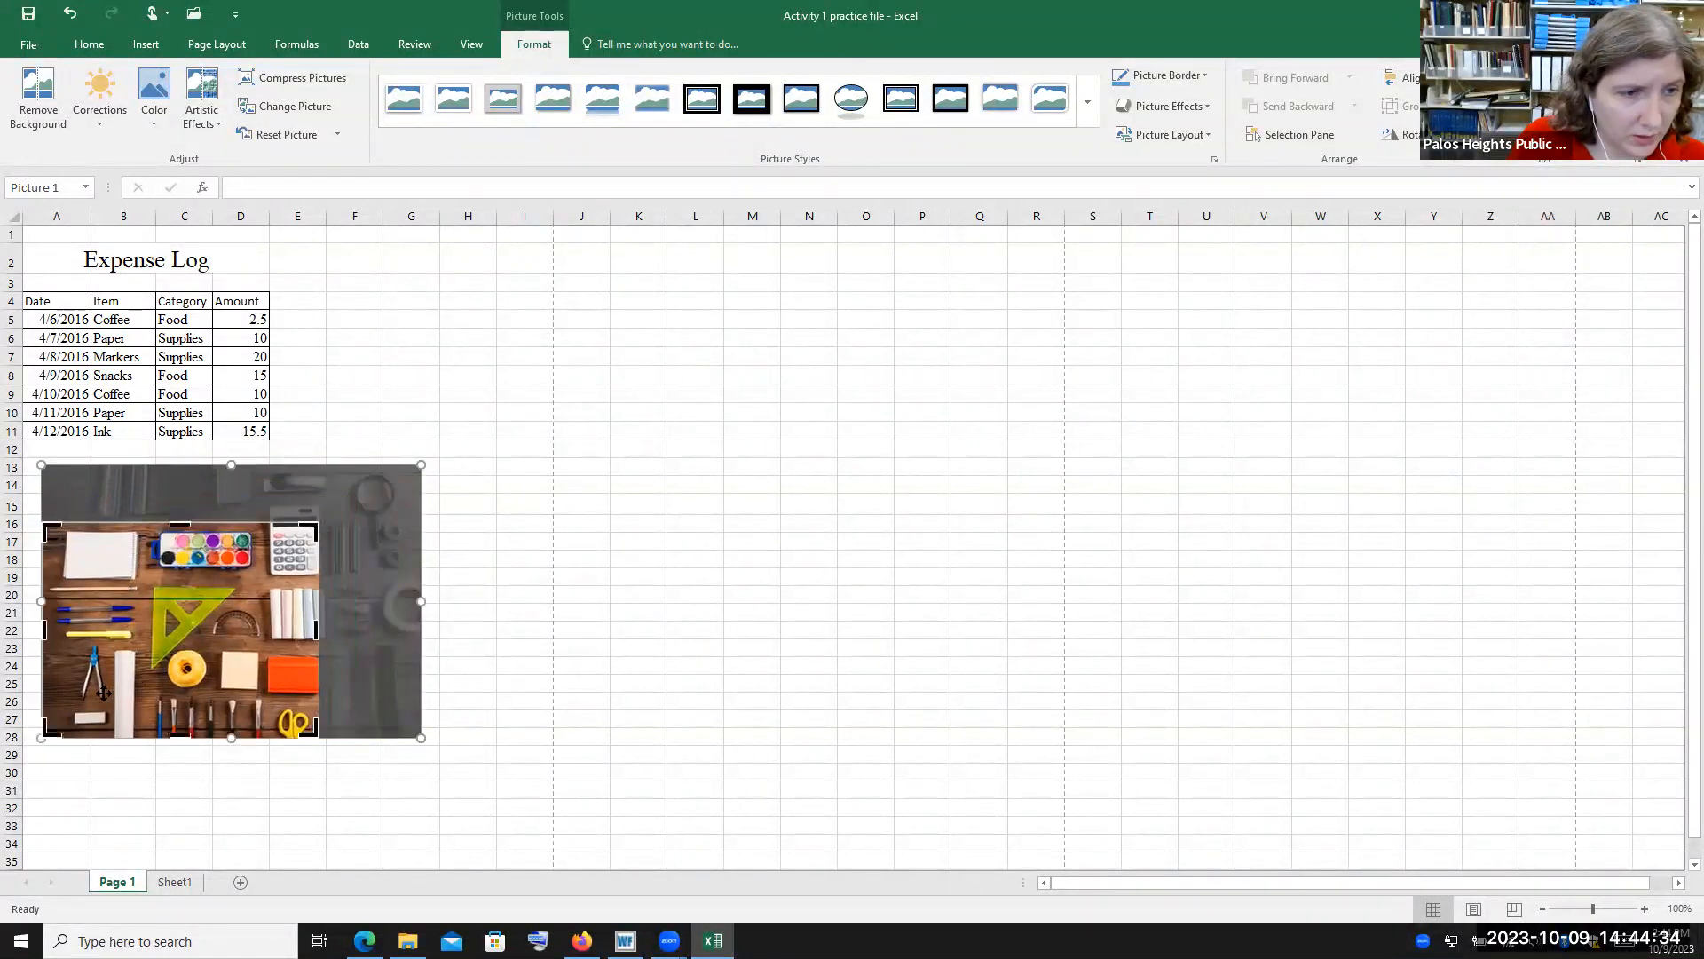
{"action": "left_click_drag", "start_coordinate": [41, 735], "coordinate": [141, 695]}
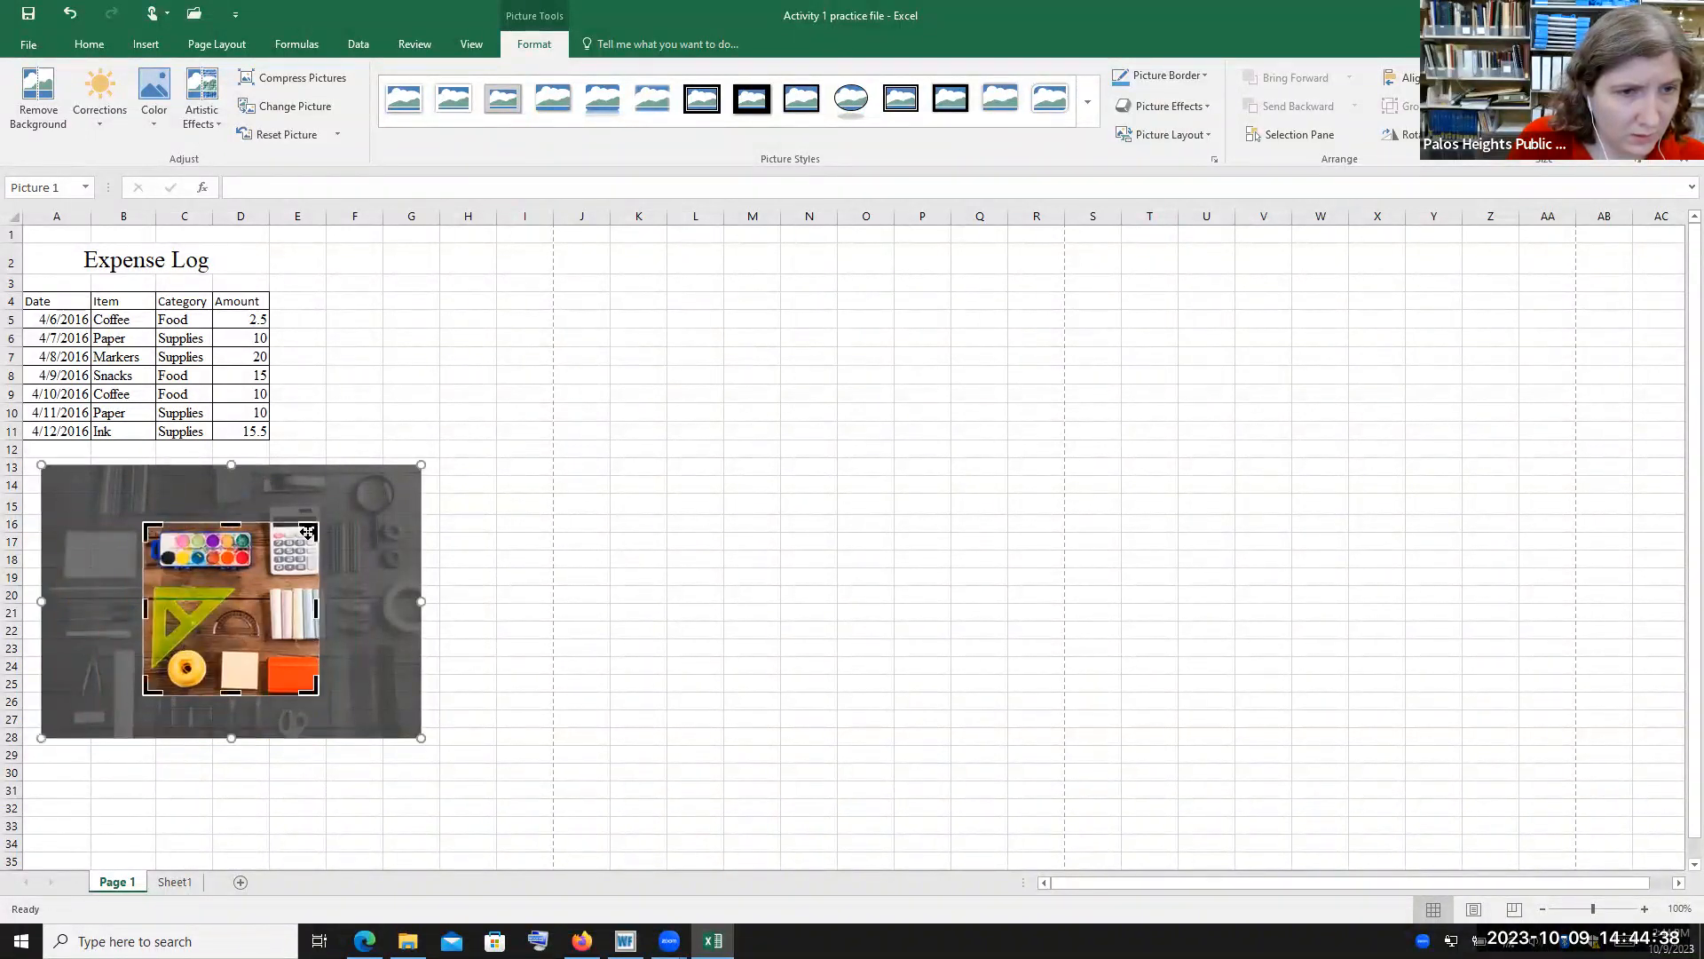
{"action": "left_click_drag", "start_coordinate": [235, 522], "coordinate": [232, 504]}
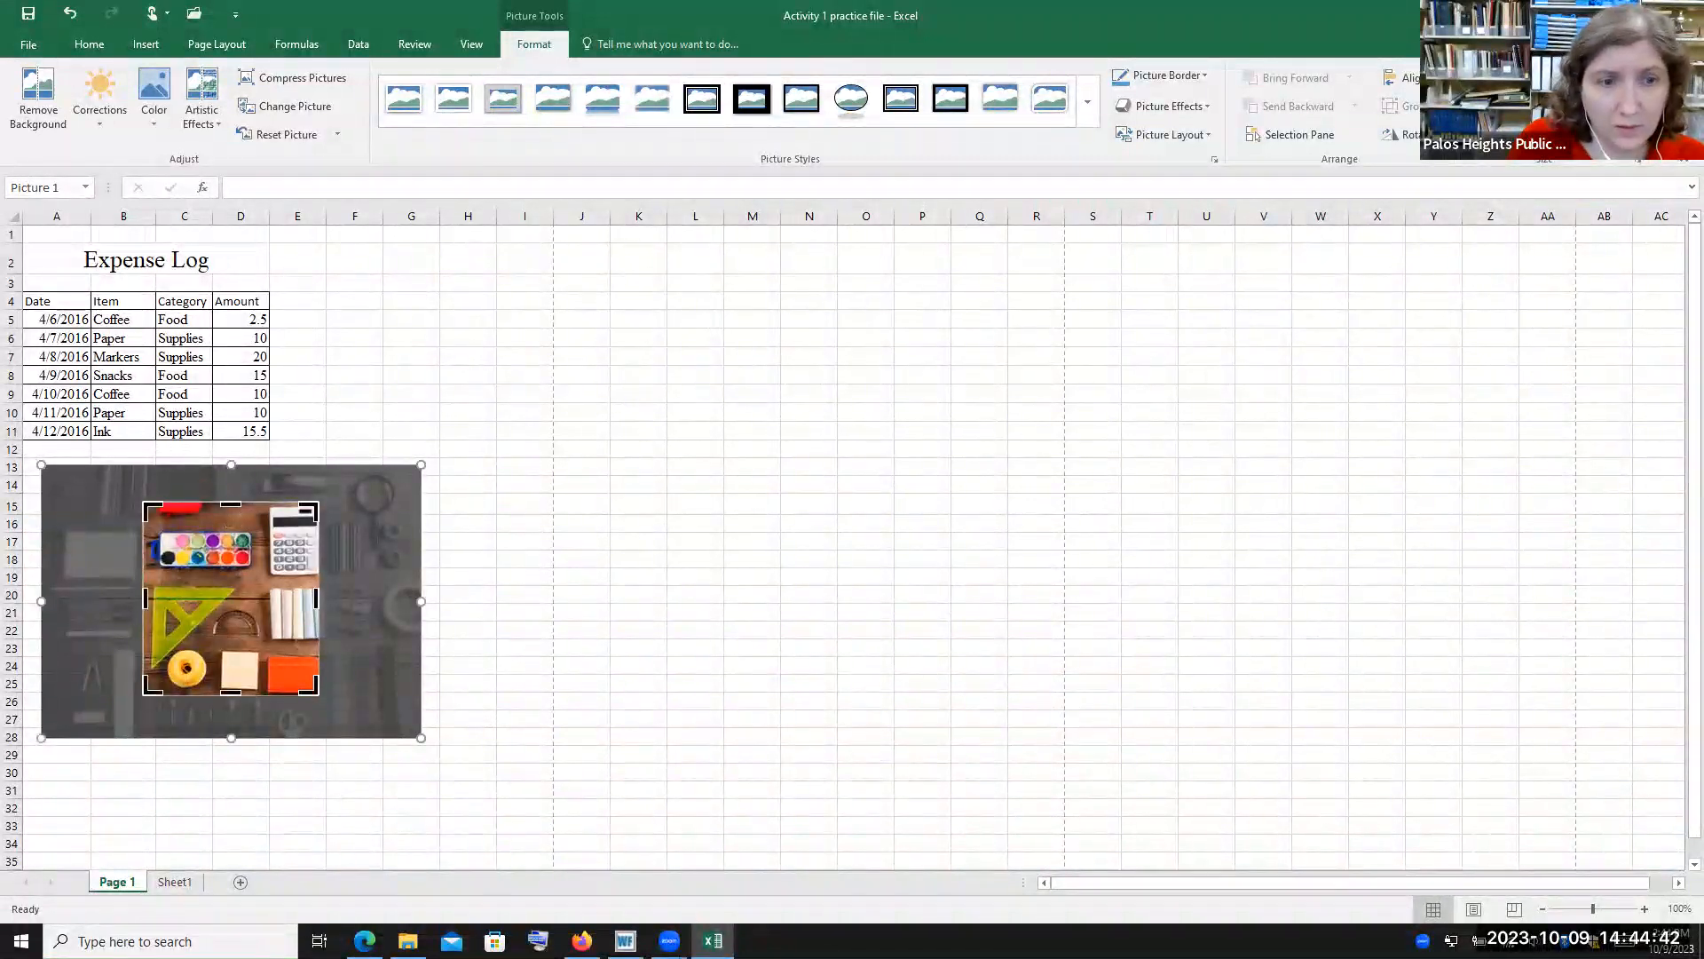
{"action": "left_click", "coordinate": [480, 482]}
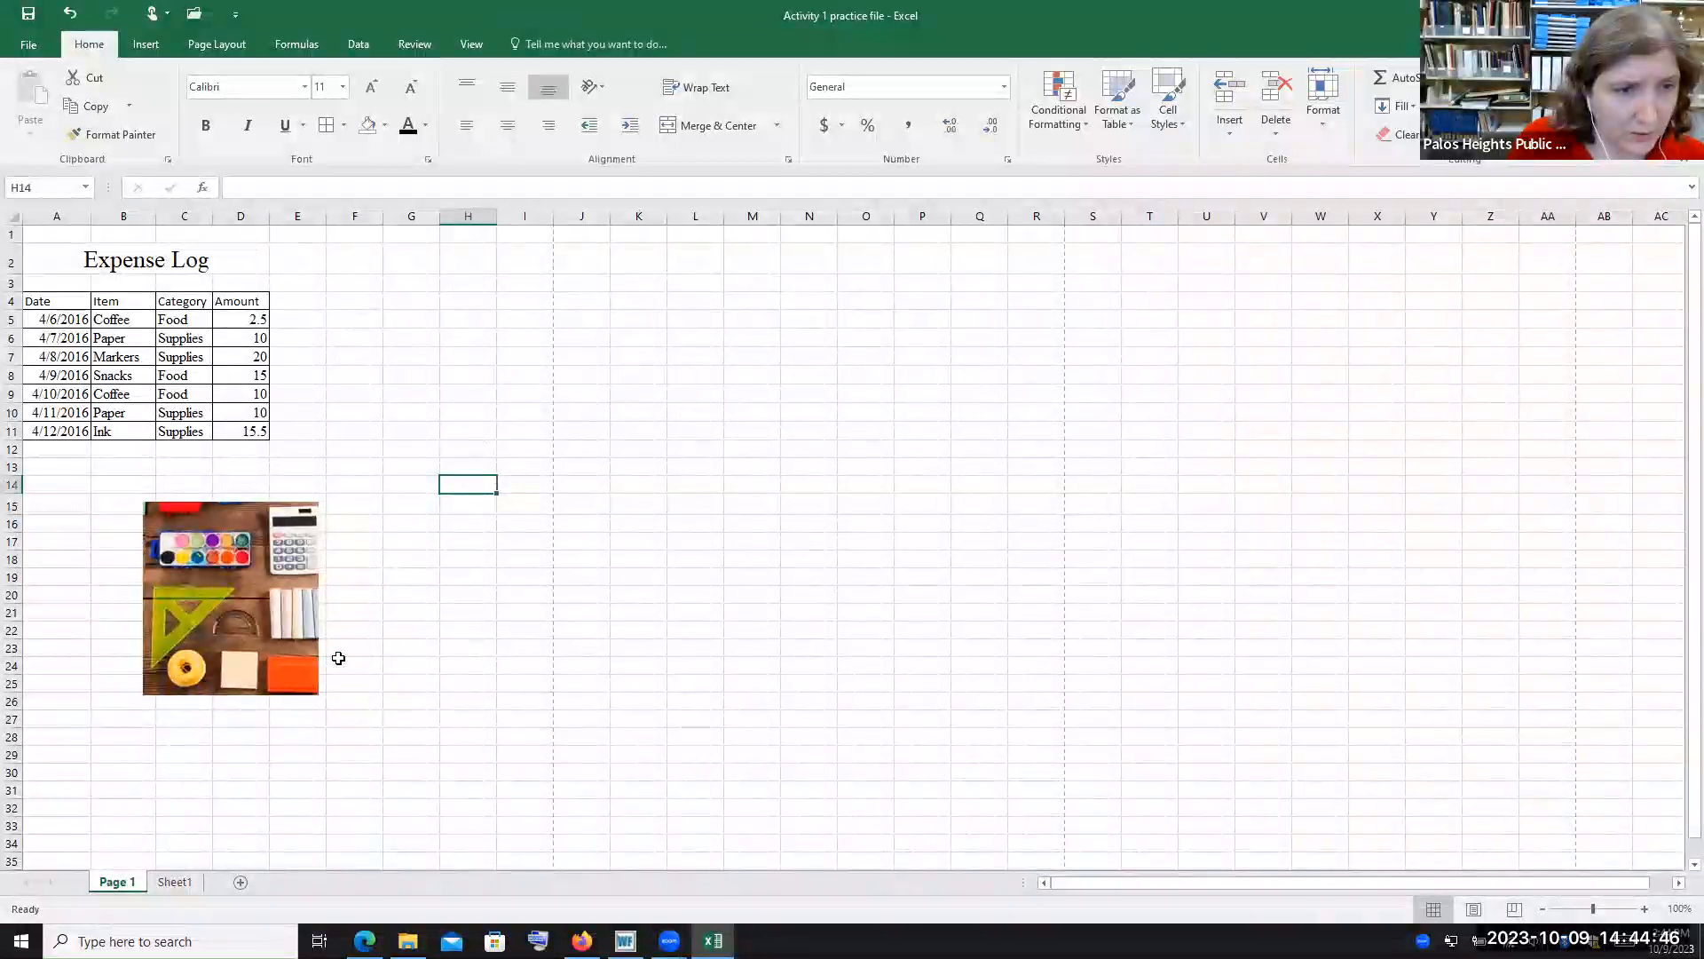
{"action": "left_click", "coordinate": [246, 535]}
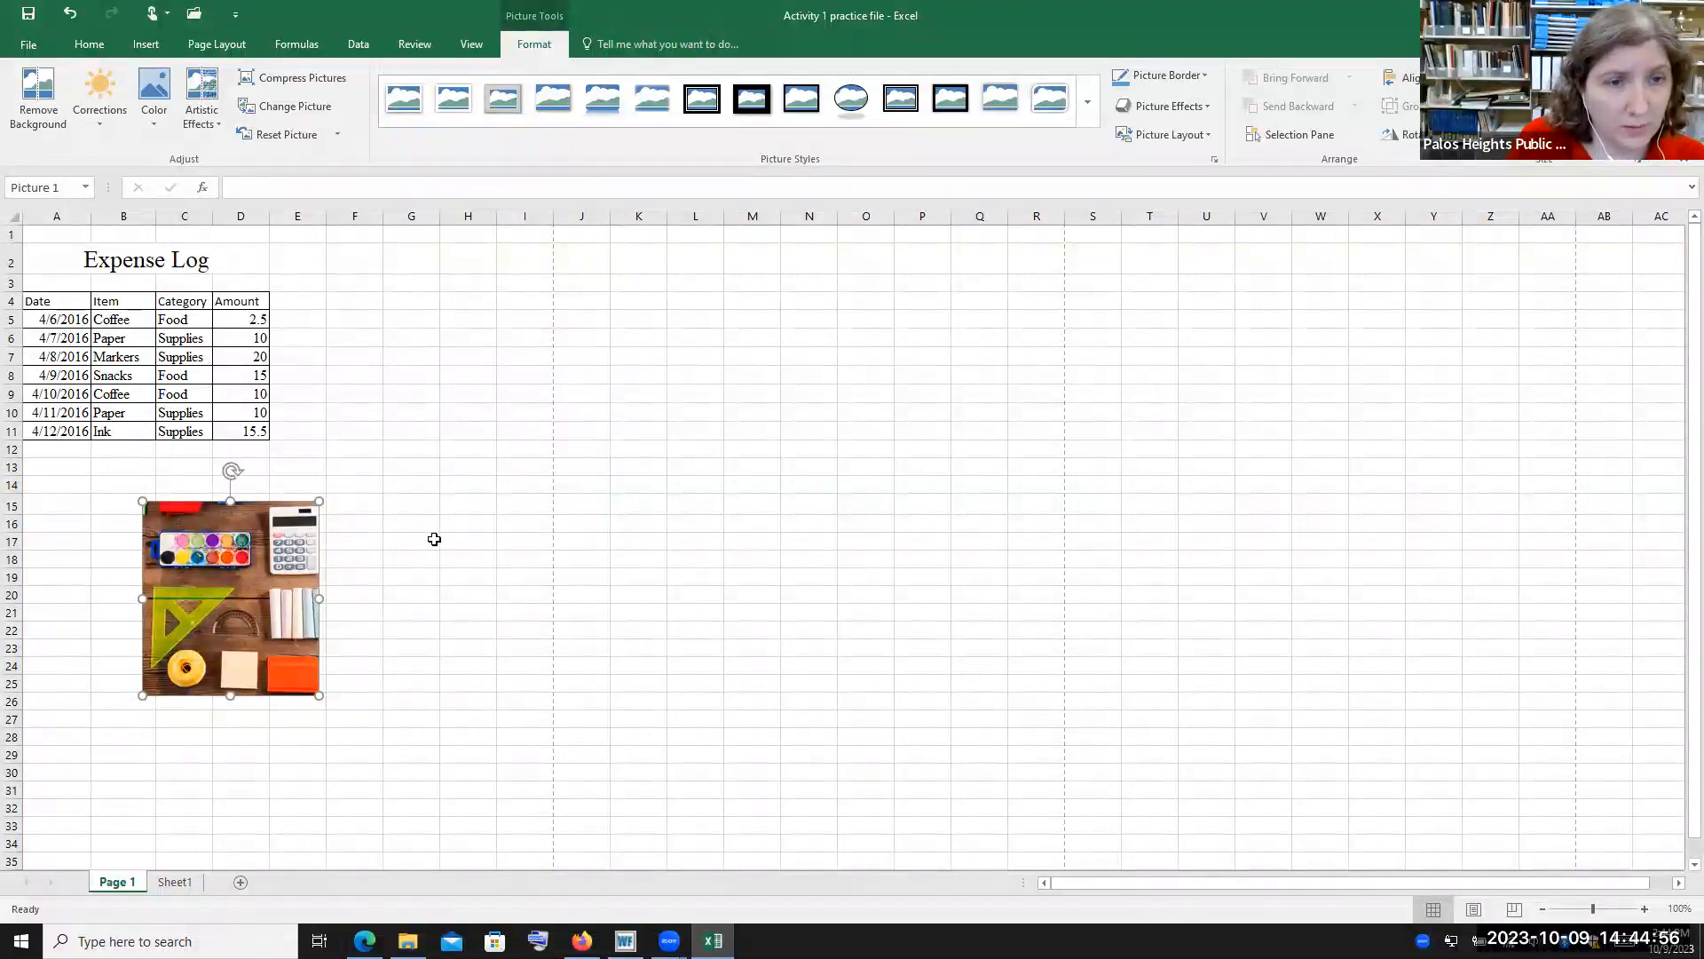
{"action": "left_click", "coordinate": [411, 504]}
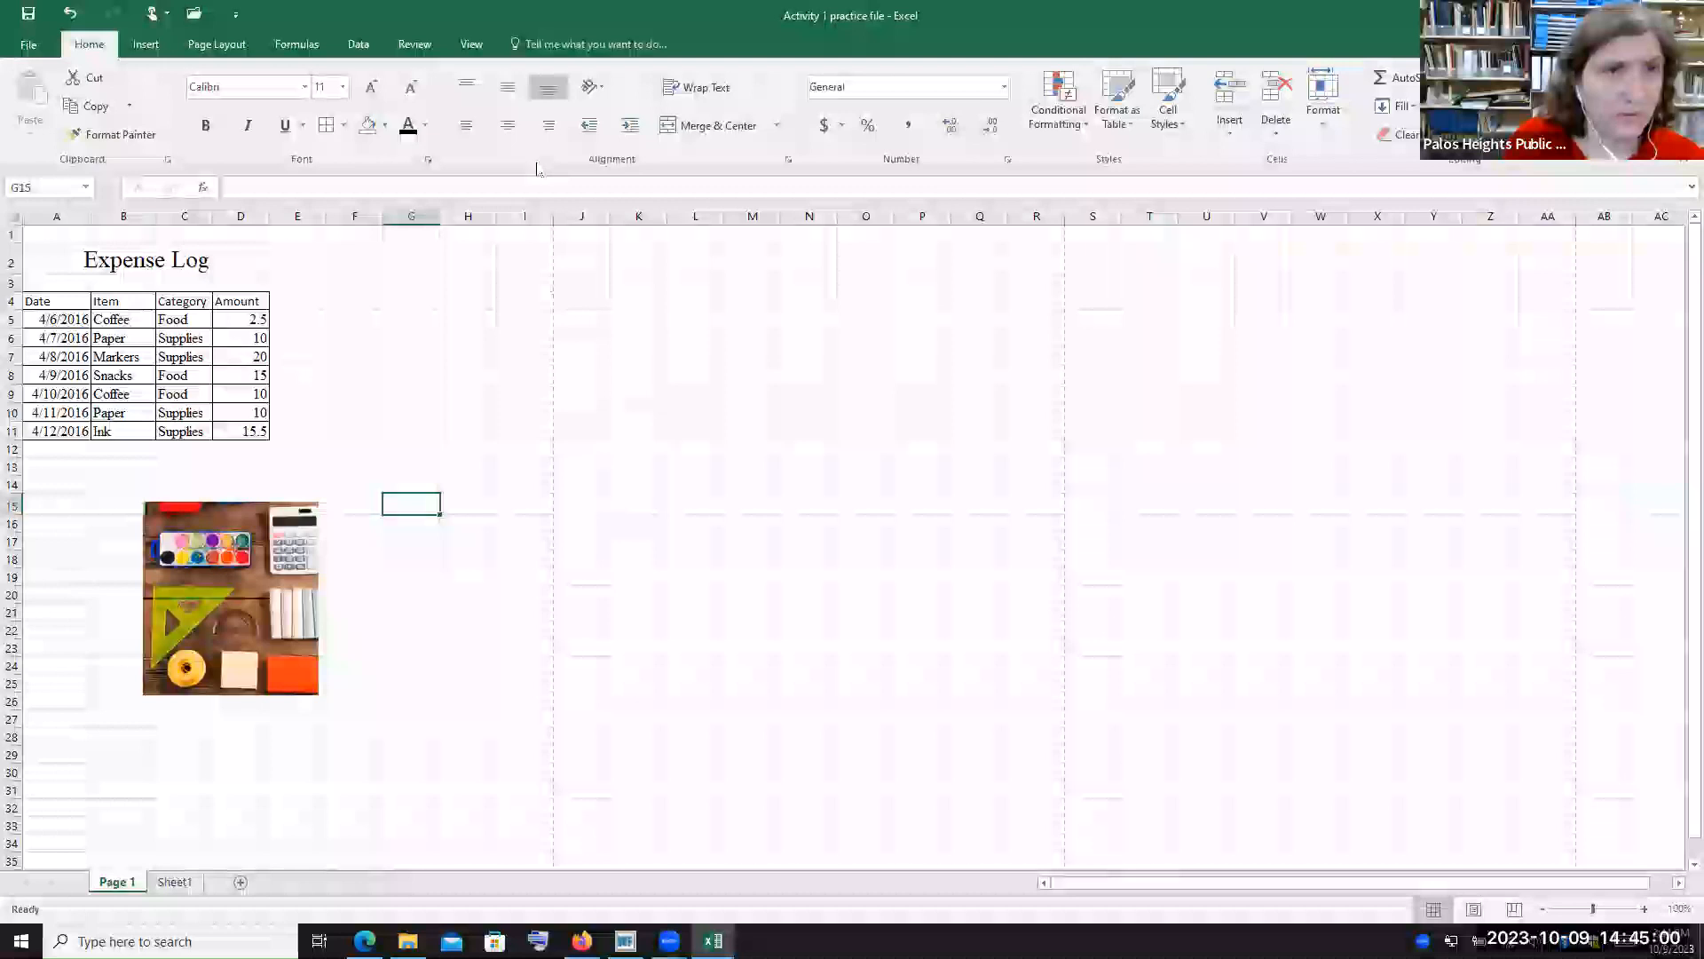
{"action": "left_click", "coordinate": [203, 45]}
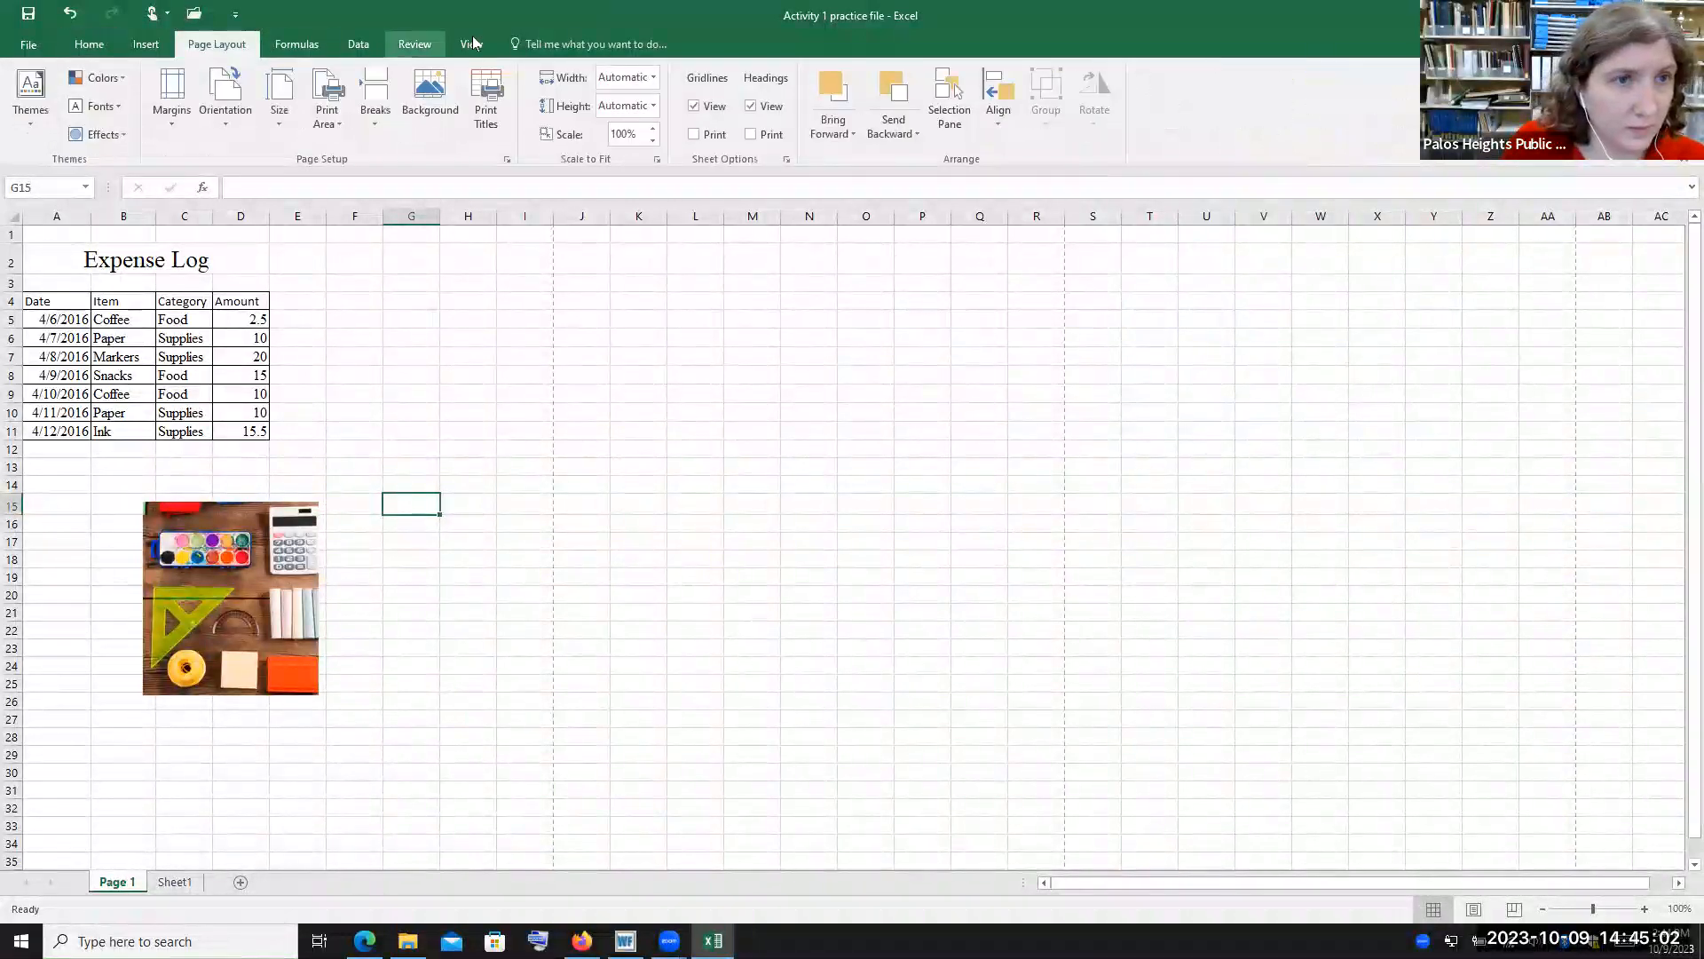
{"action": "left_click", "coordinate": [282, 44]}
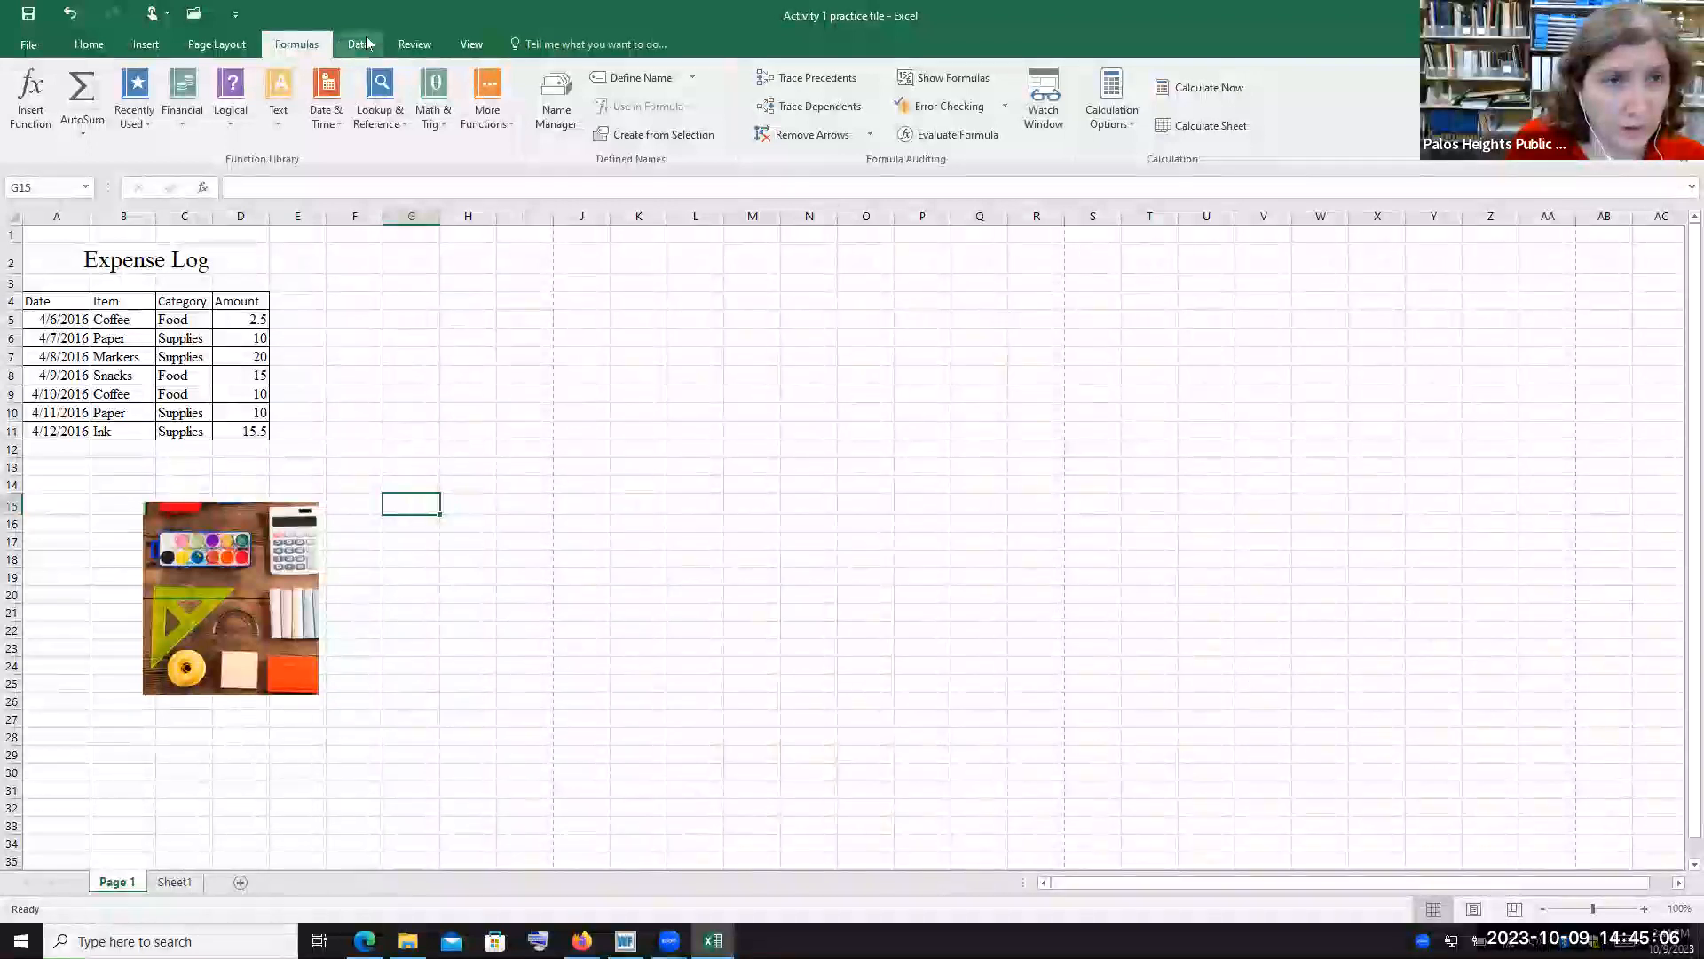
{"action": "left_click", "coordinate": [359, 44]}
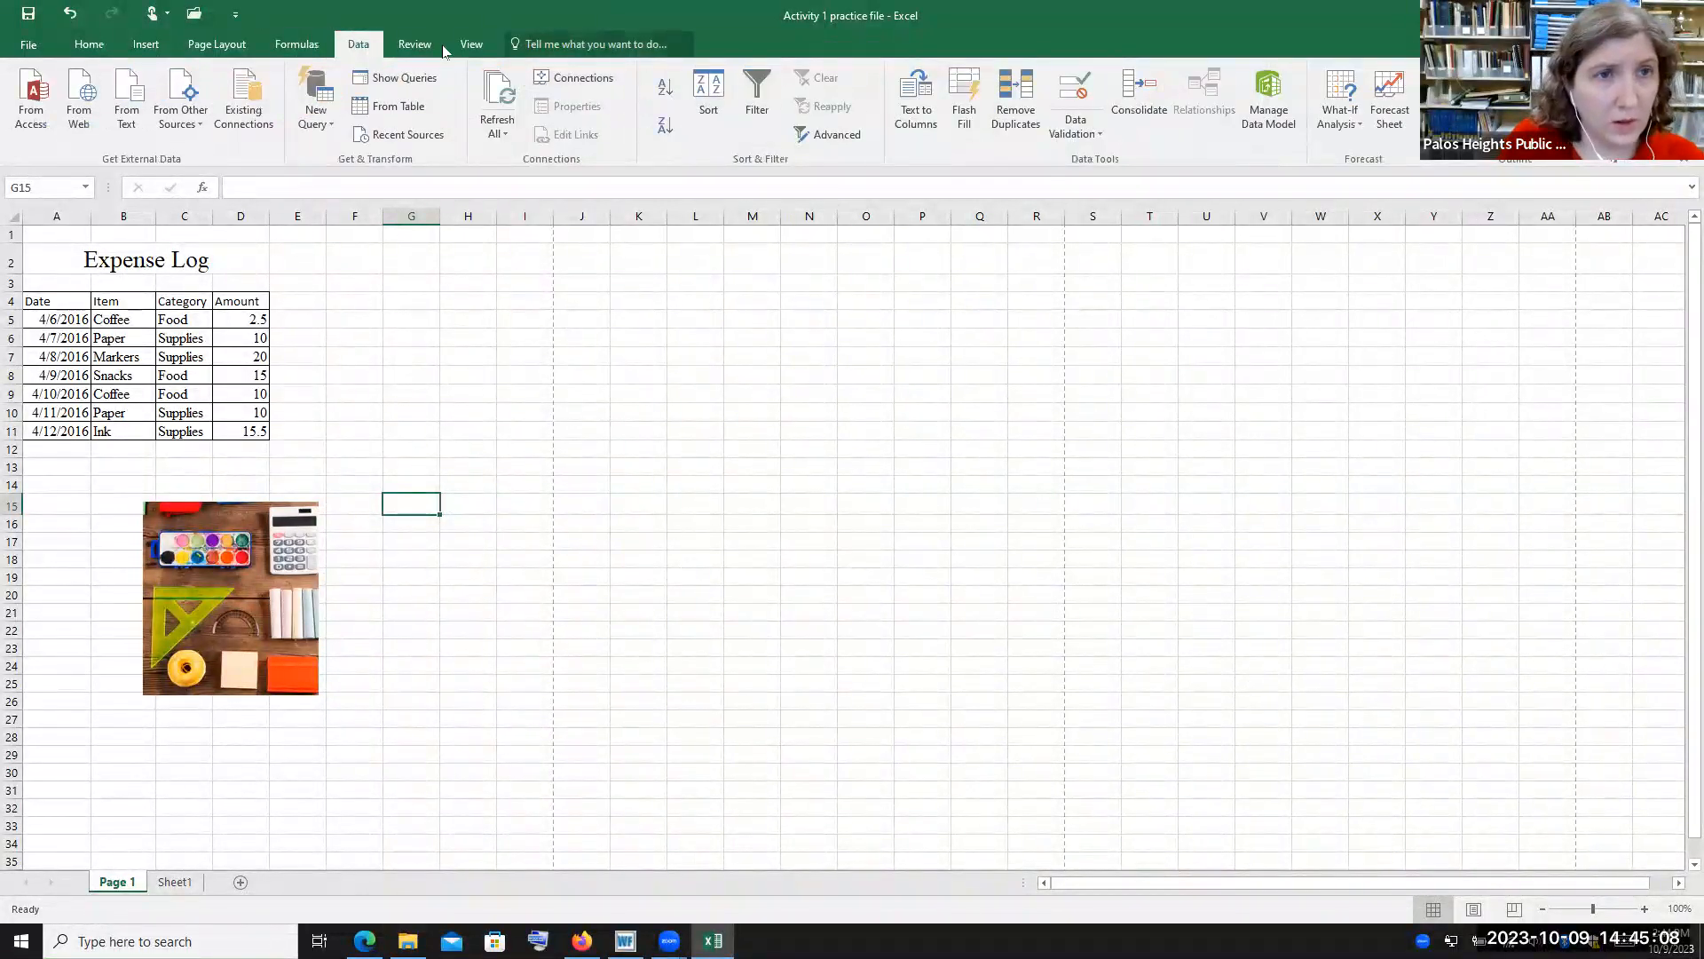
{"action": "scroll", "coordinate": [734, 636], "scroll_direction": "down", "scroll_amount": 1}
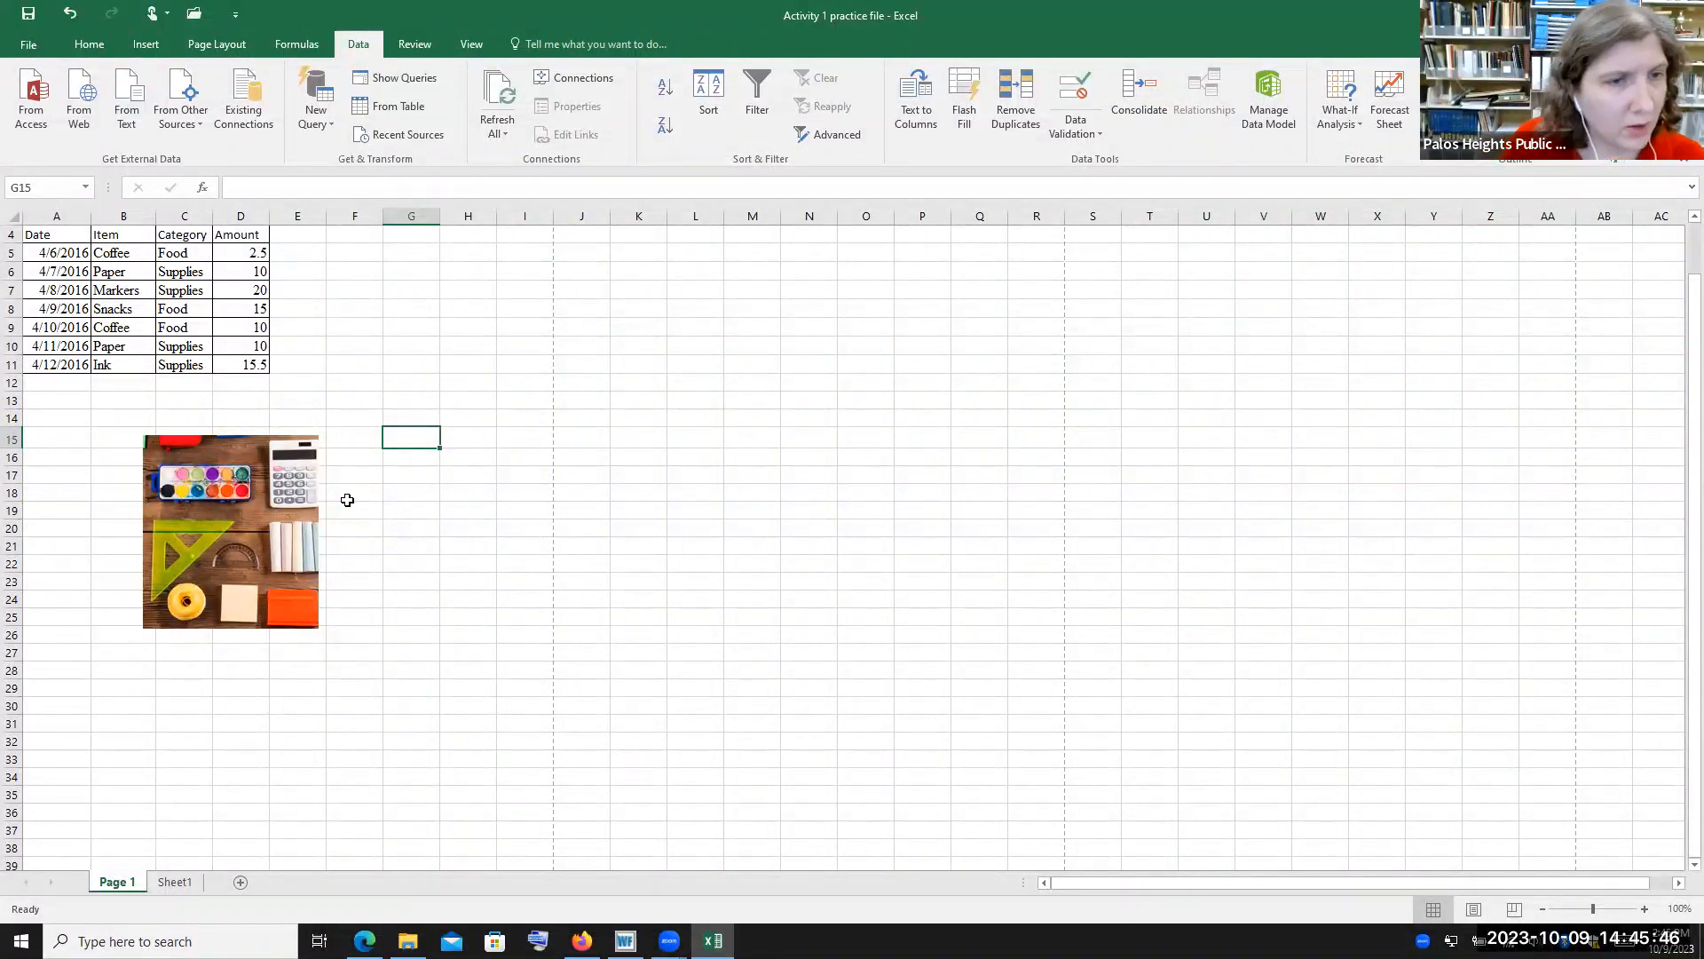
{"action": "scroll", "coordinate": [409, 453], "scroll_direction": "up", "scroll_amount": 1}
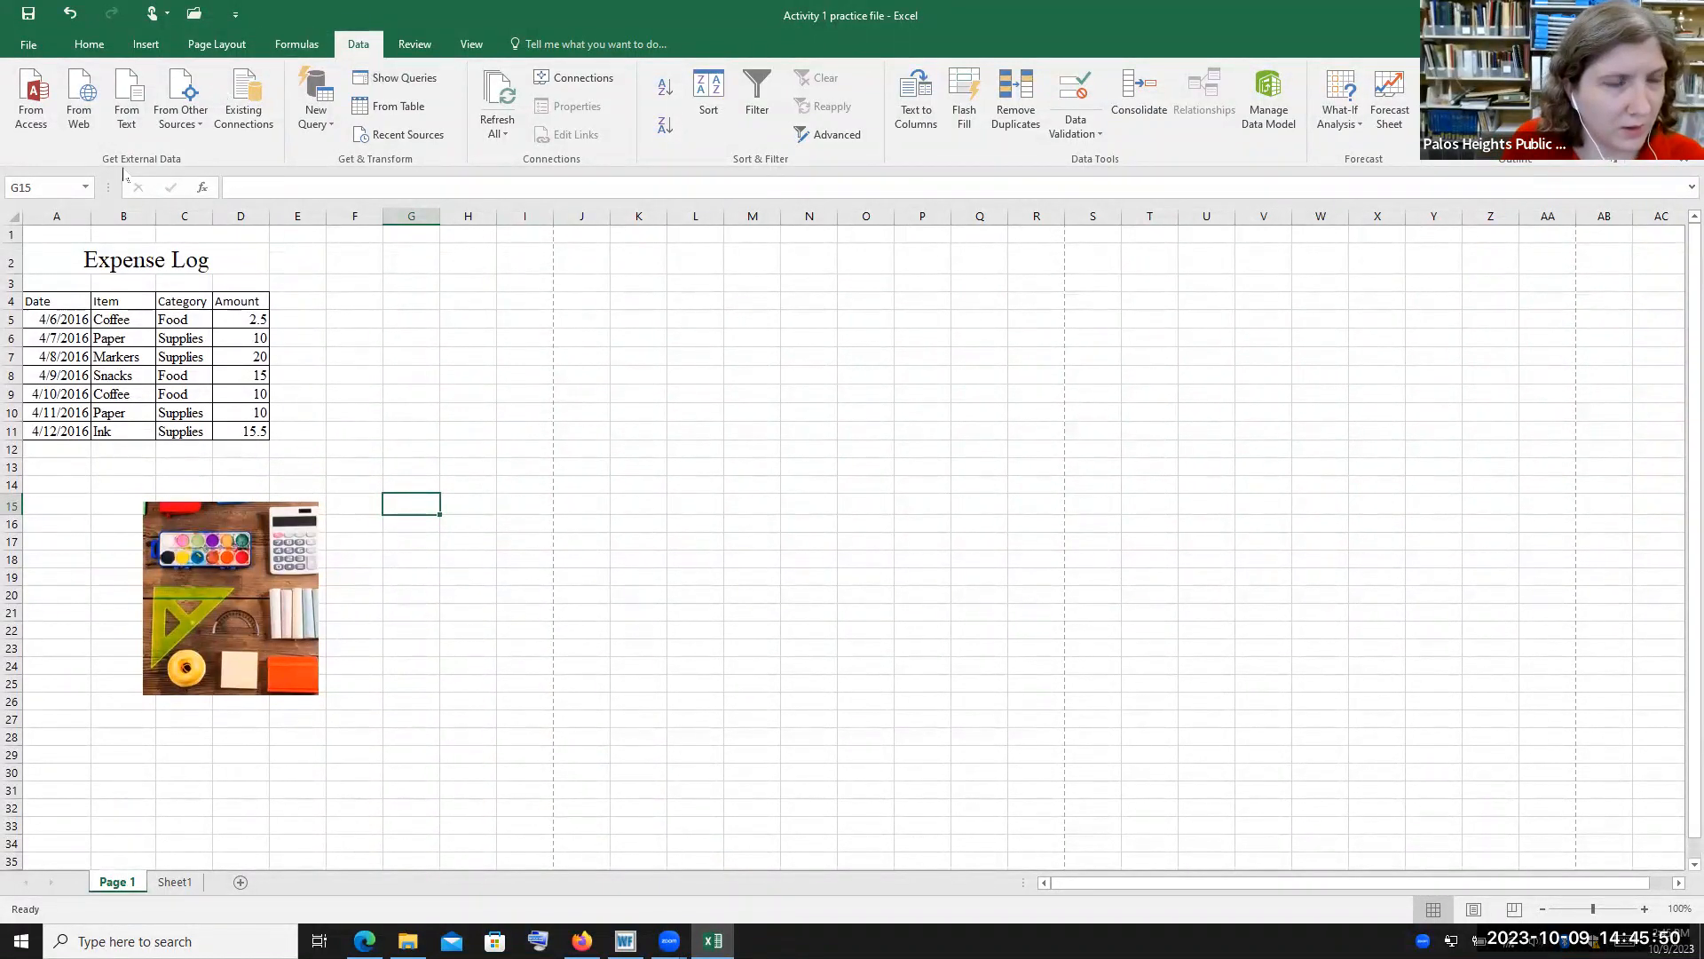
{"action": "left_click", "coordinate": [87, 48]}
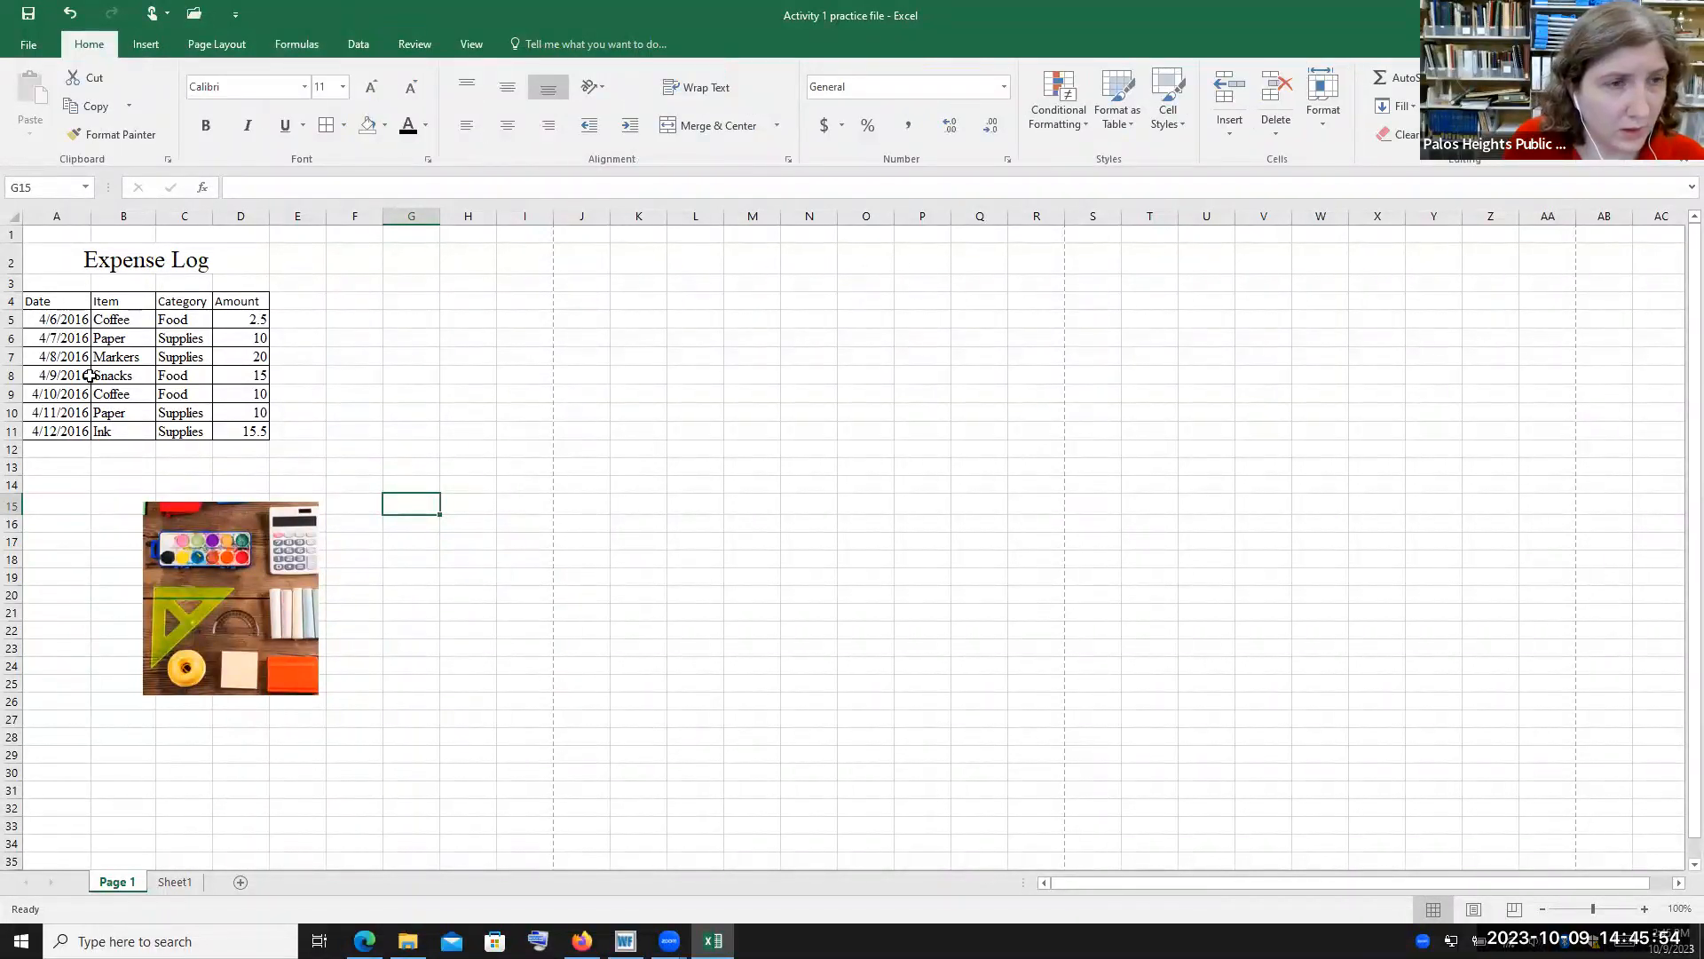
Format the dates in A5:A11 with the 14-Mar-12 date type
{"action": "left_click", "coordinate": [72, 324]}
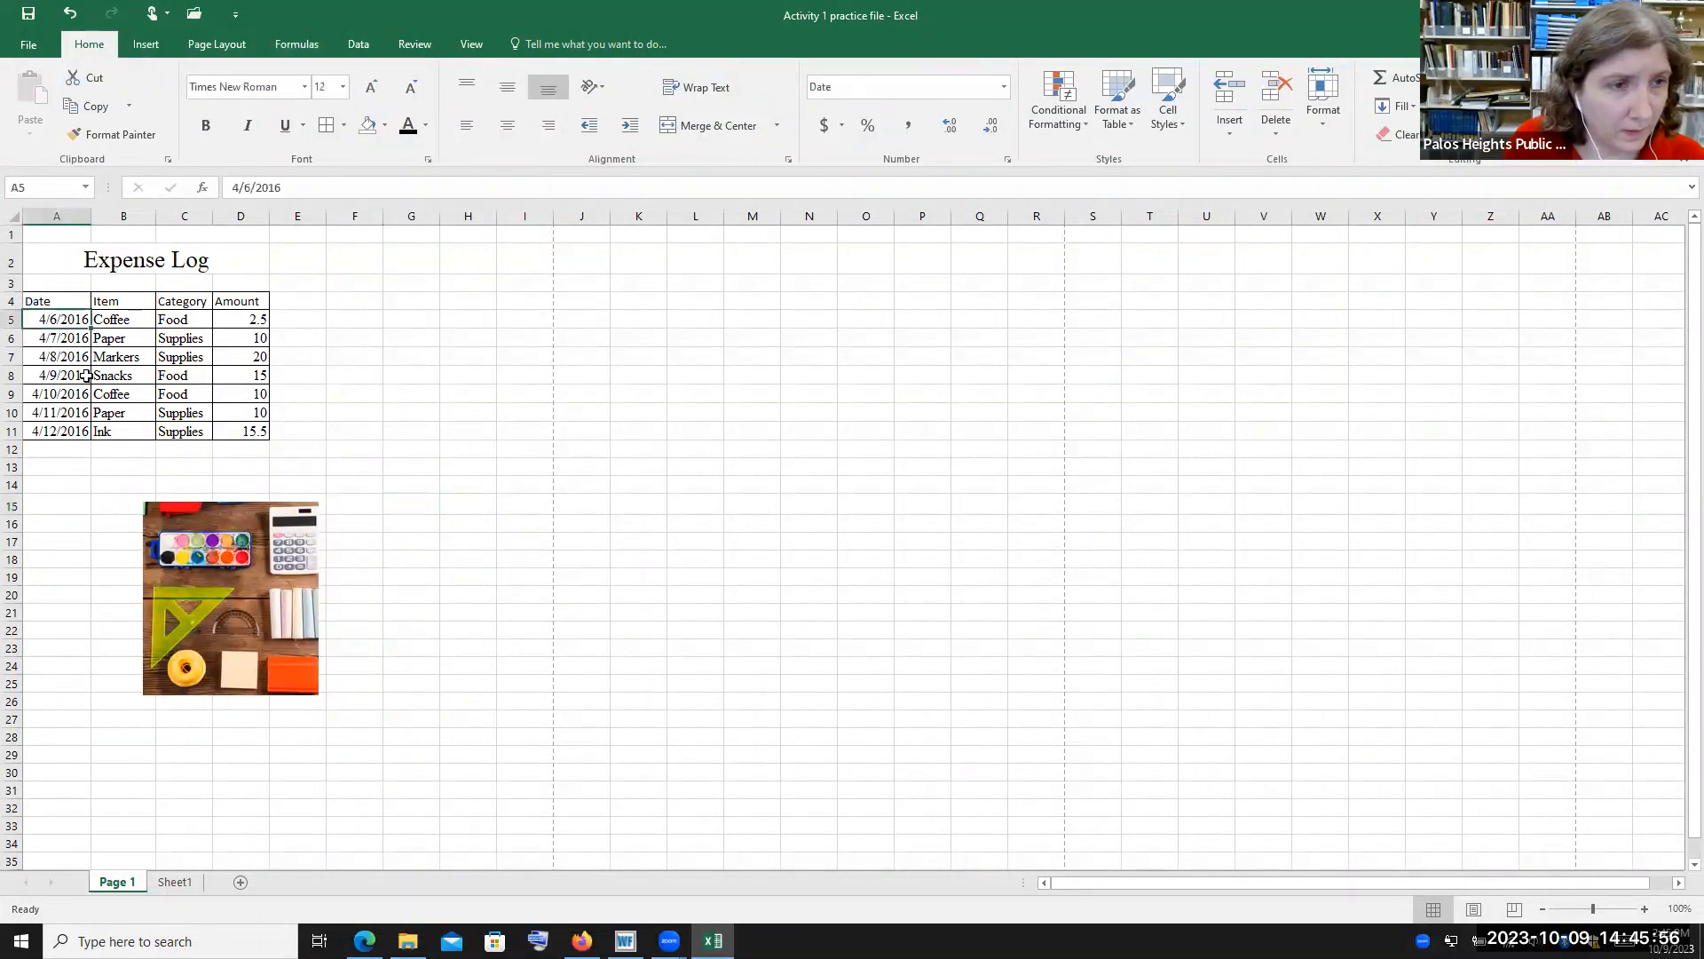
{"action": "left_click", "coordinate": [69, 432], "text": "shift"}
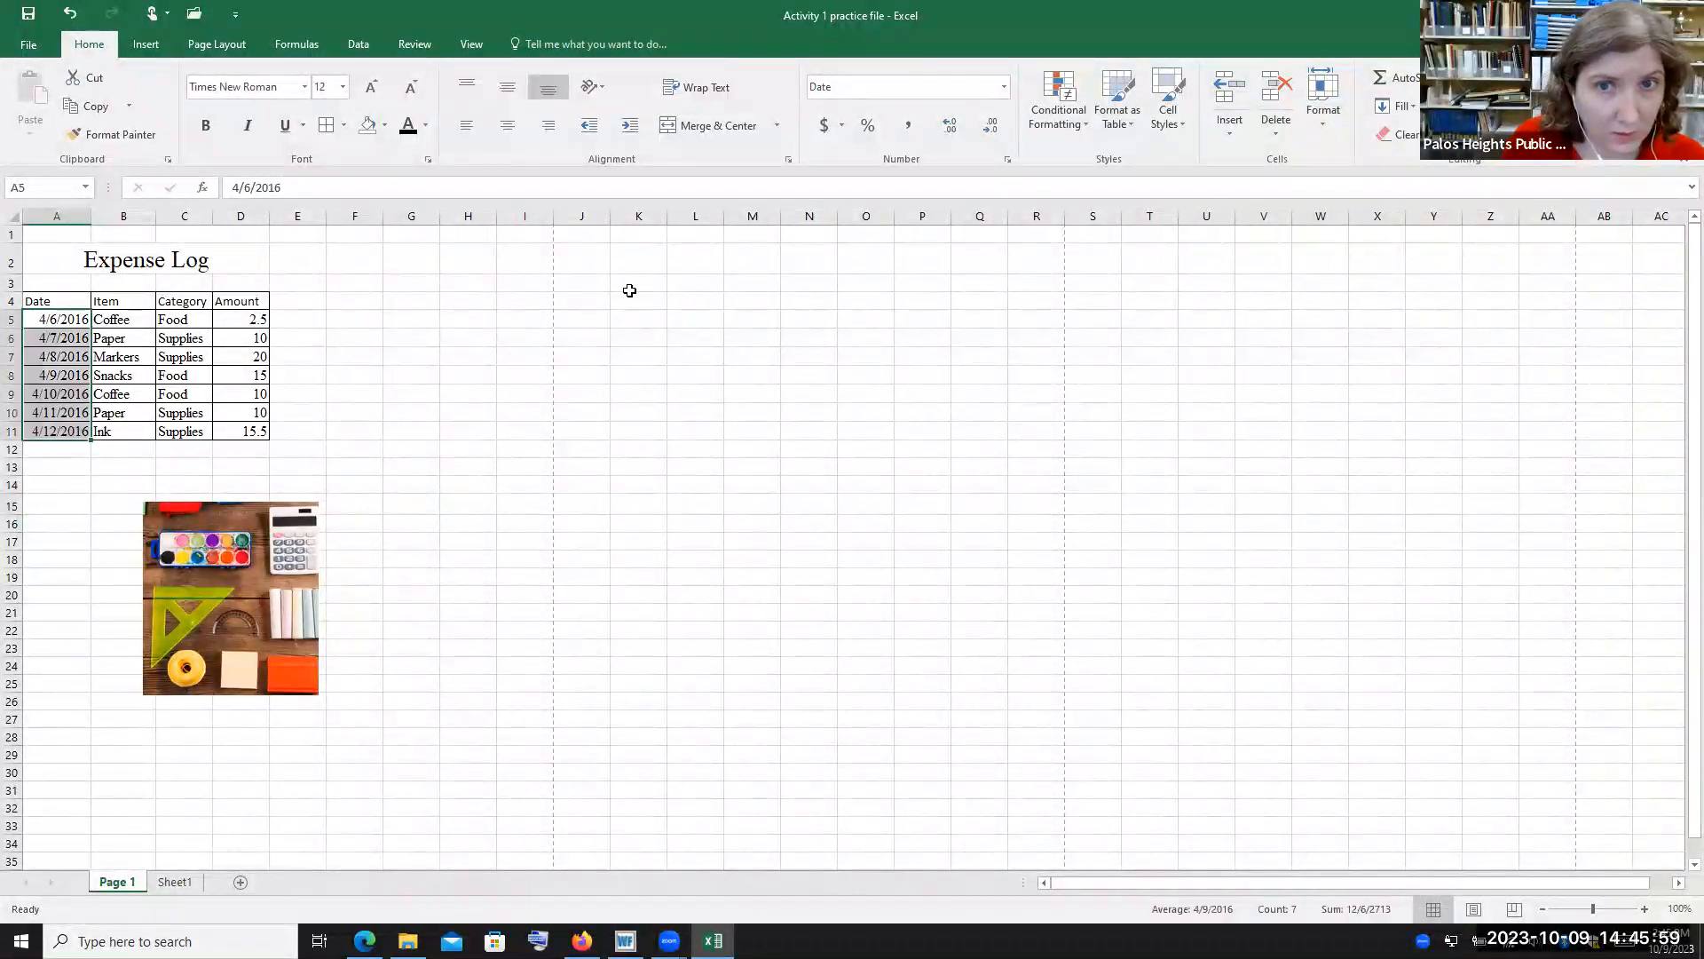
{"action": "left_click", "coordinate": [1006, 162]}
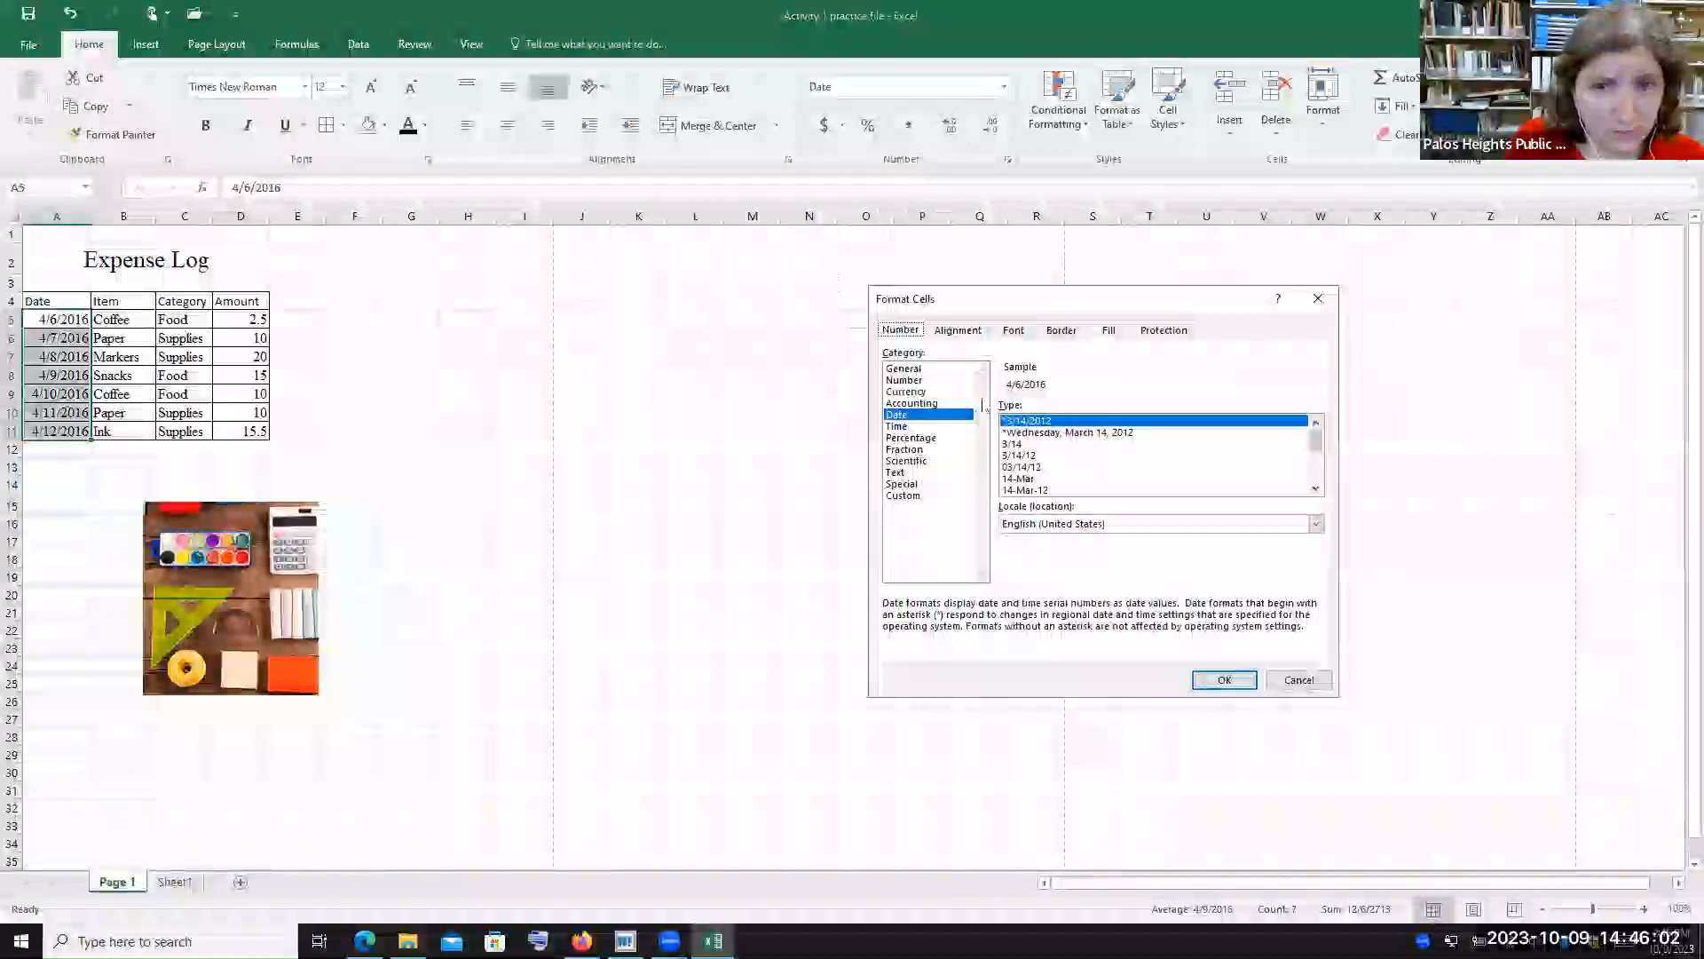
{"action": "scroll", "coordinate": [1315, 448], "scroll_direction": "down", "scroll_amount": 1}
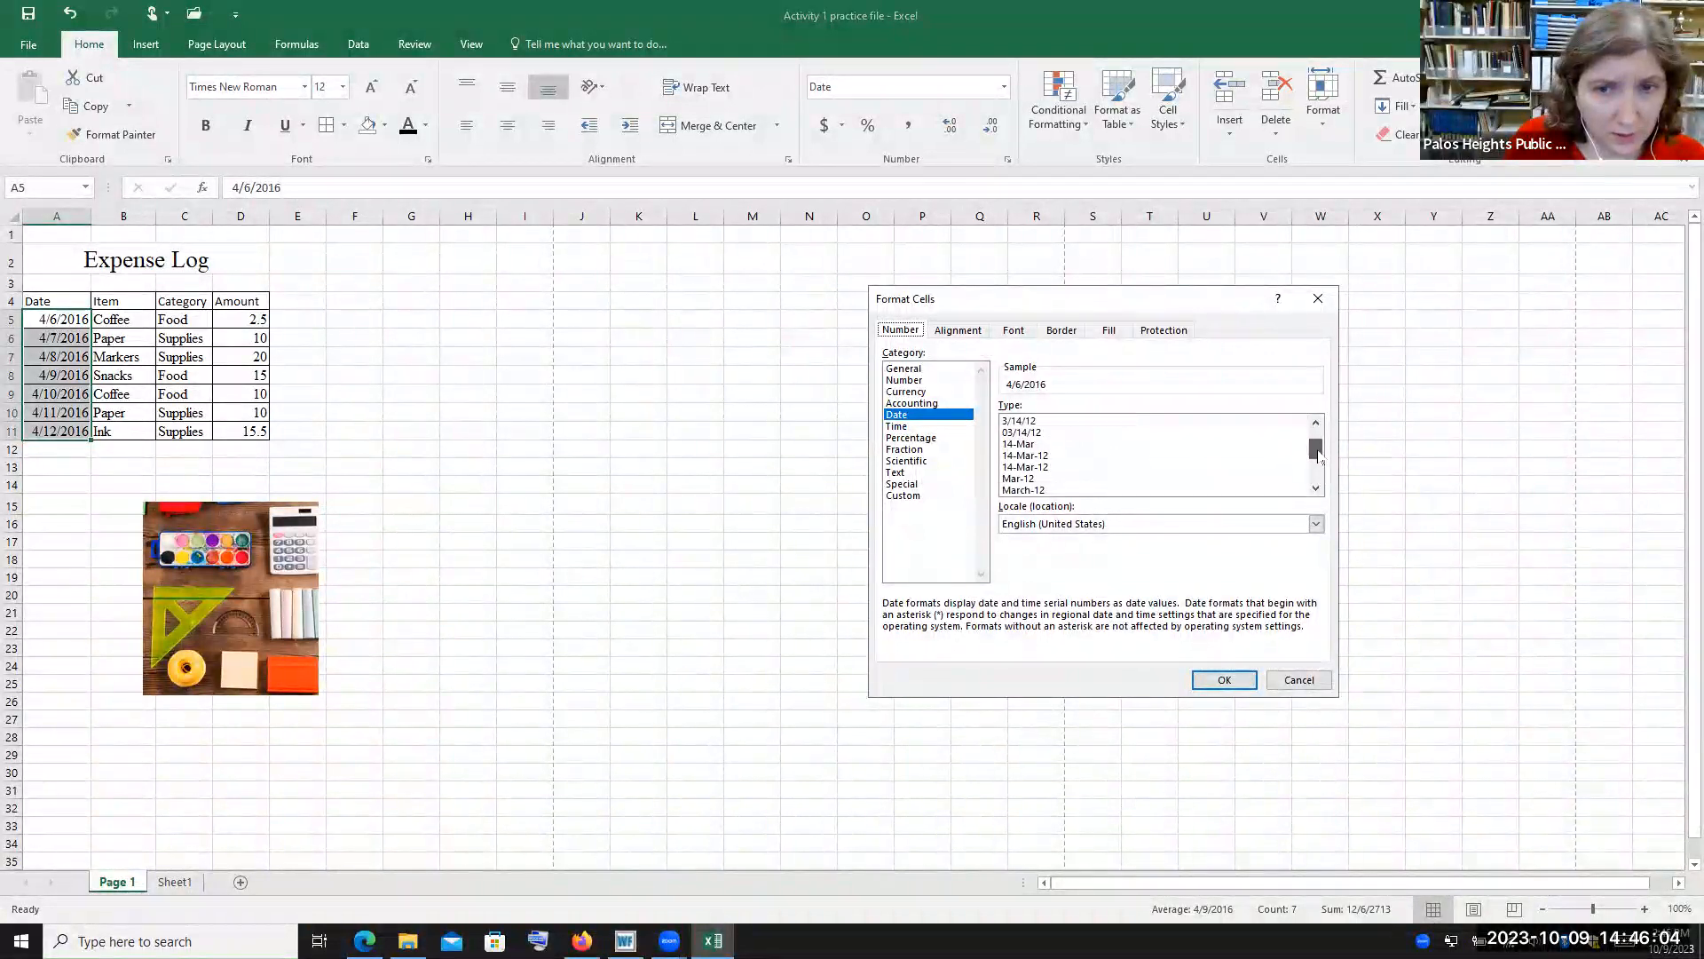
{"action": "left_click", "coordinate": [1166, 446]}
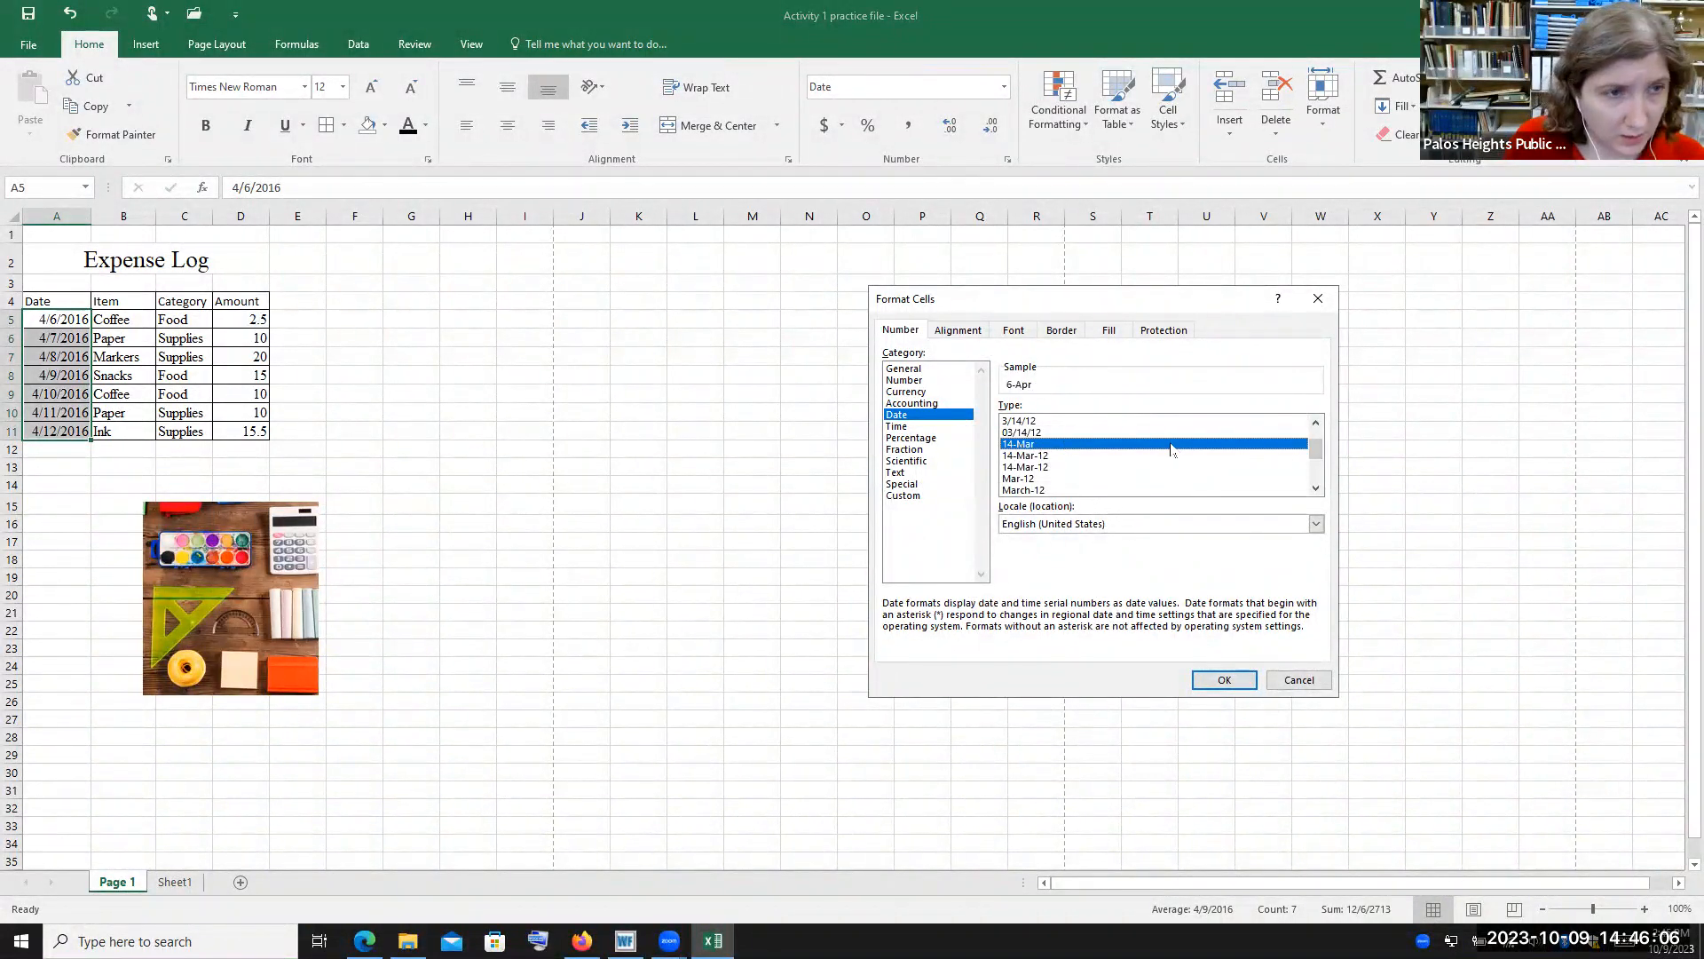
{"action": "scroll", "coordinate": [1054, 450], "scroll_direction": "up", "scroll_amount": 1}
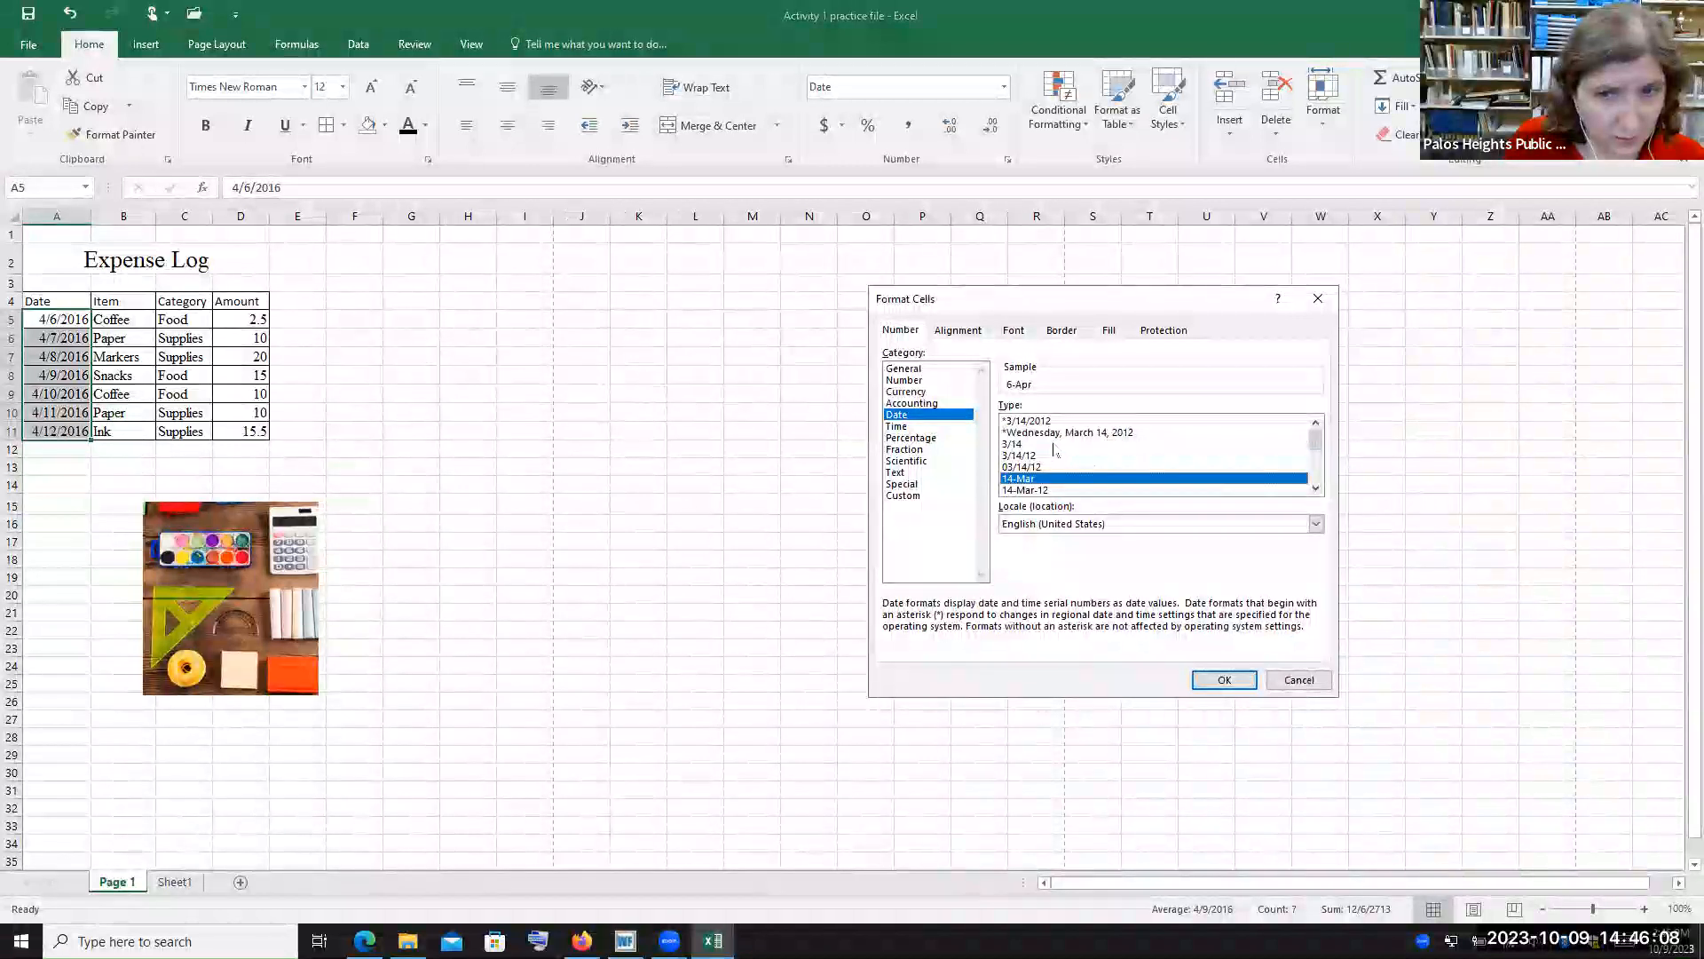
{"action": "scroll", "coordinate": [1055, 452], "scroll_direction": "down", "scroll_amount": 1}
{"action": "left_click", "coordinate": [1066, 468]}
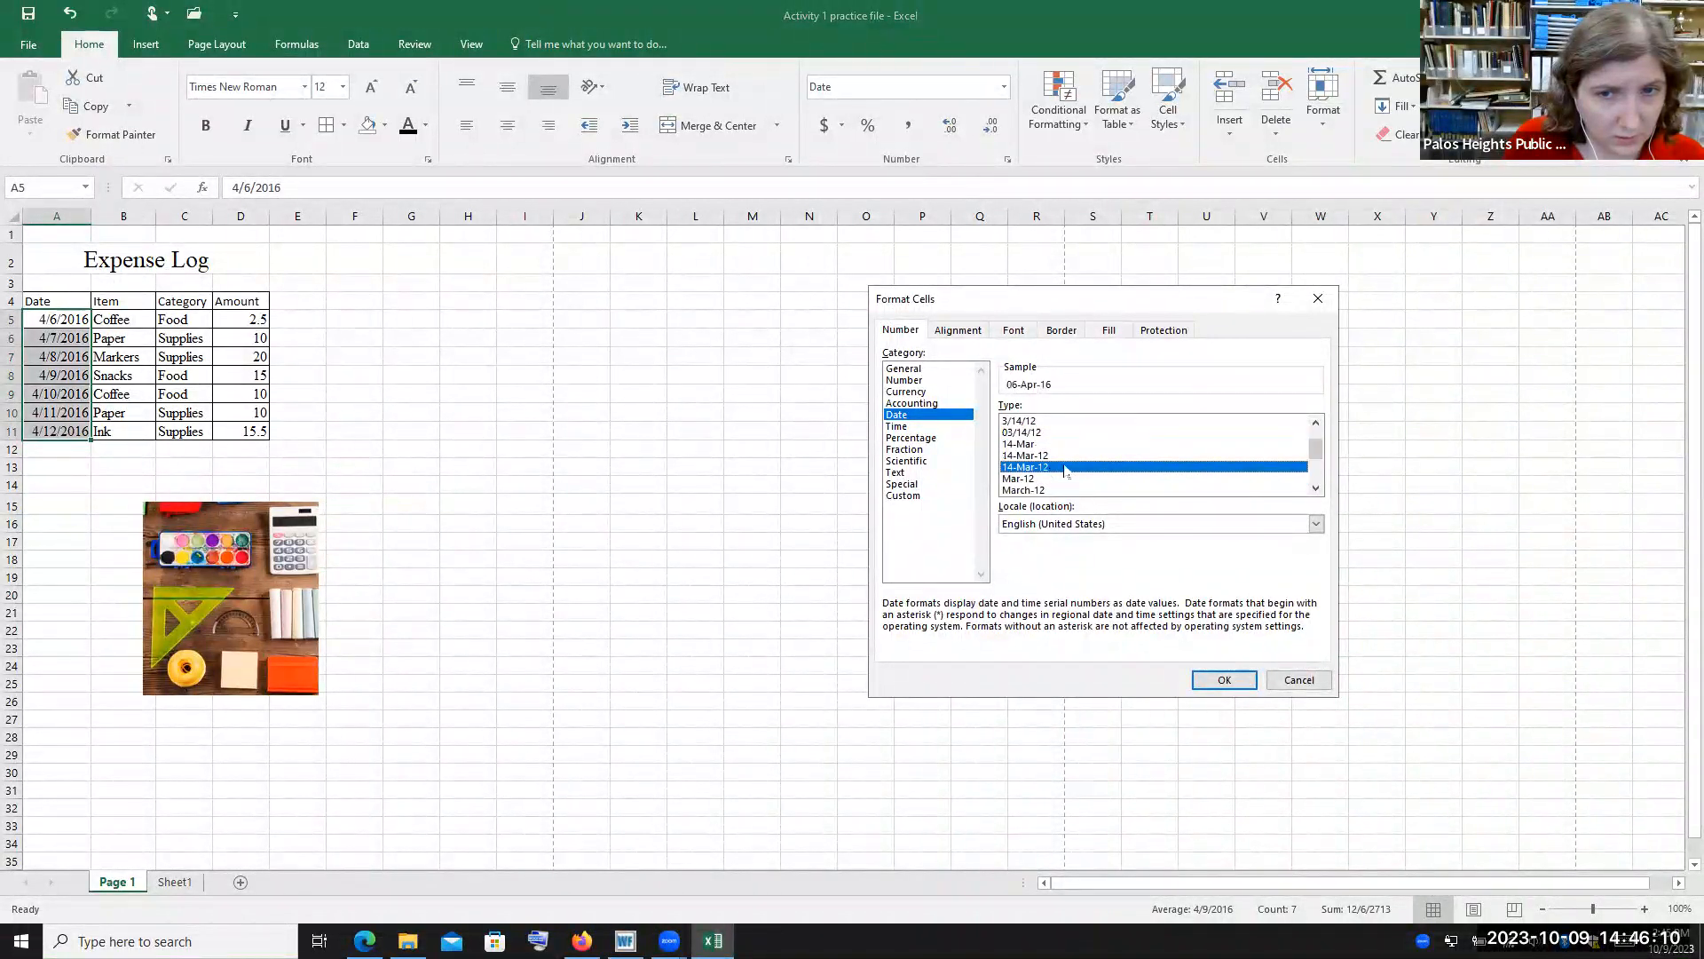
{"action": "left_click", "coordinate": [1224, 679]}
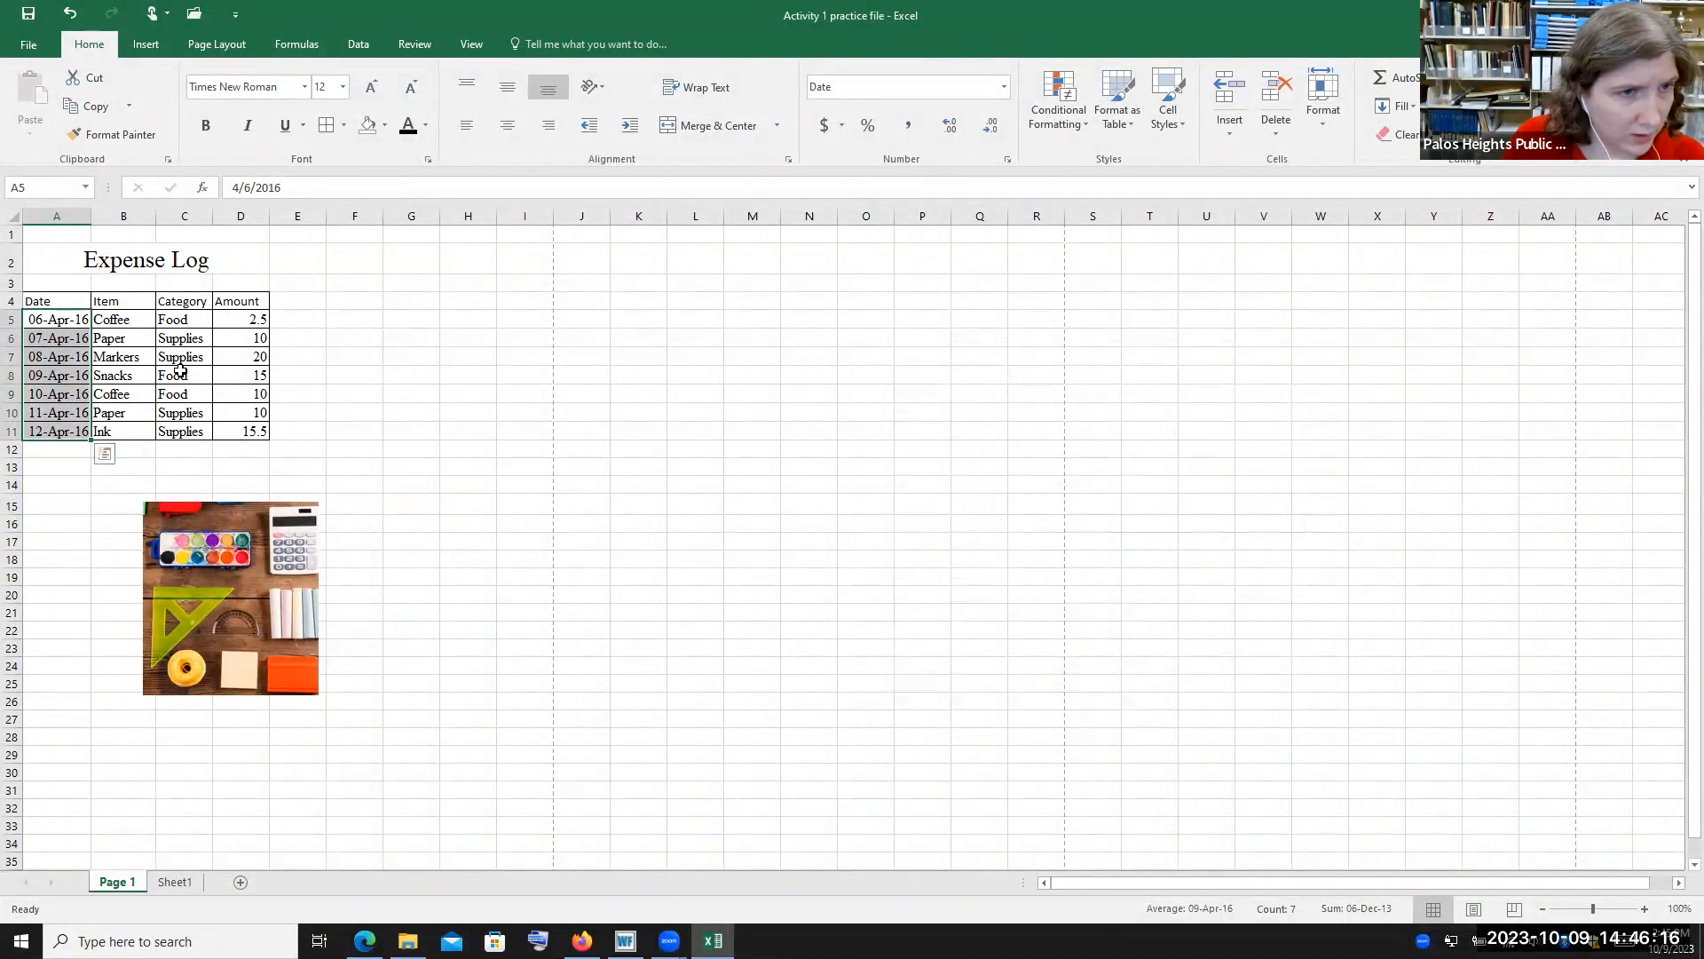
Apply the Number format to the amounts in D5:D11
{"action": "left_click", "coordinate": [121, 318]}
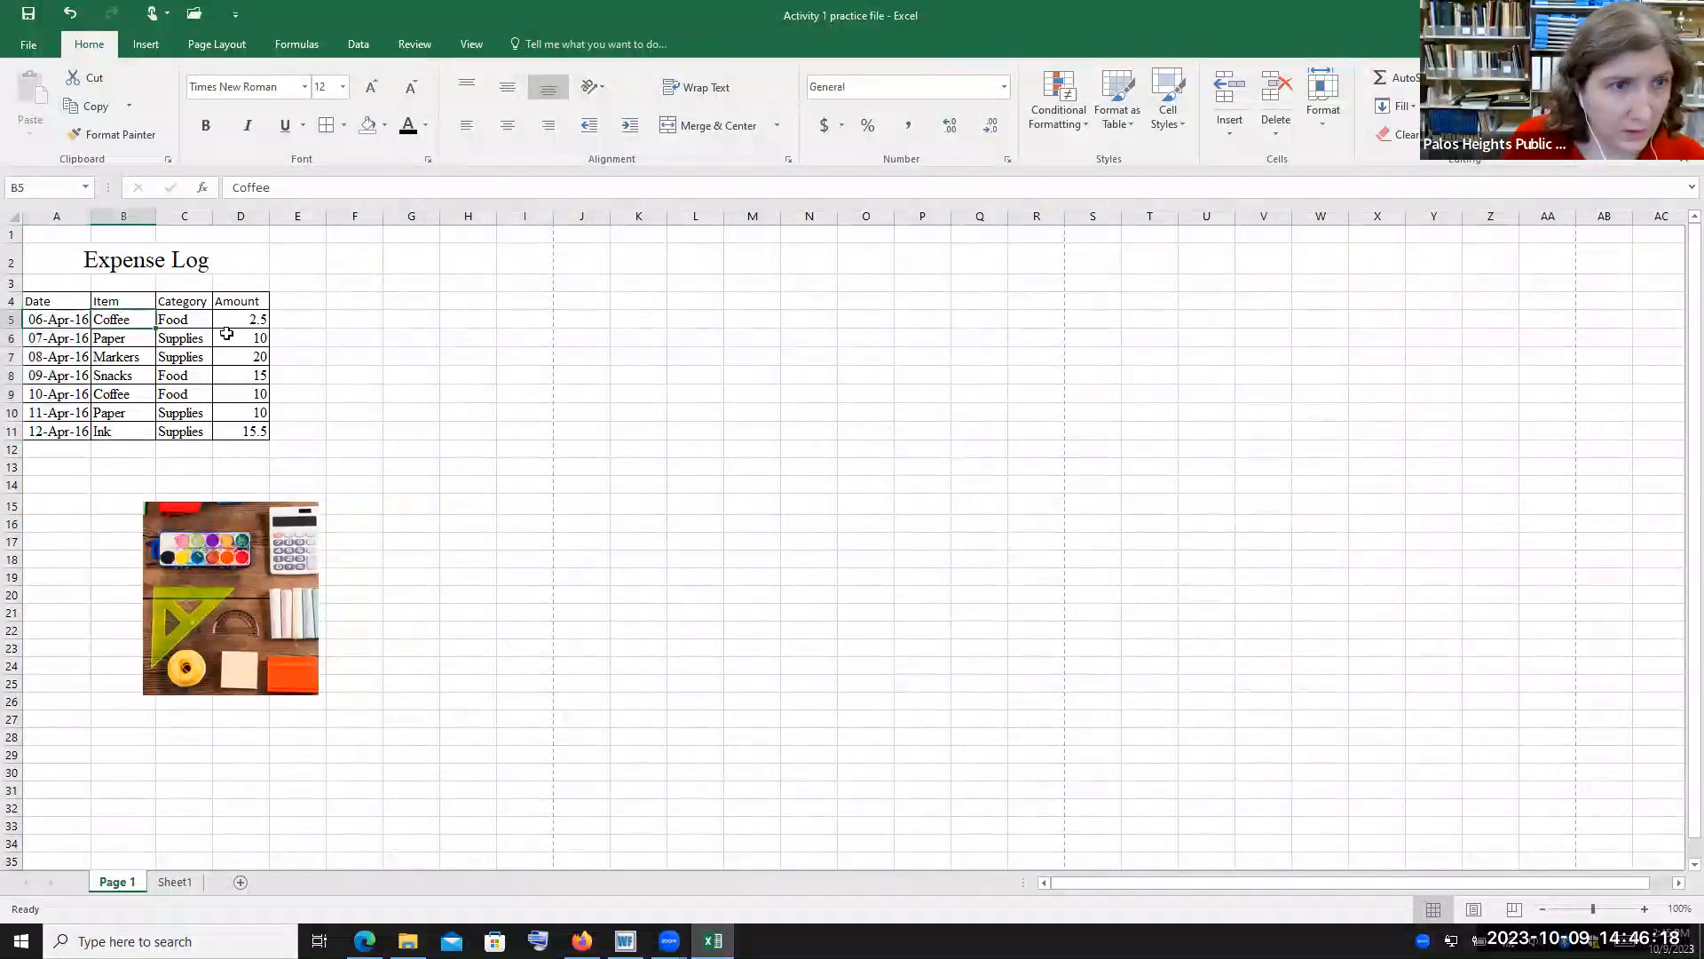
{"action": "left_click", "coordinate": [196, 319]}
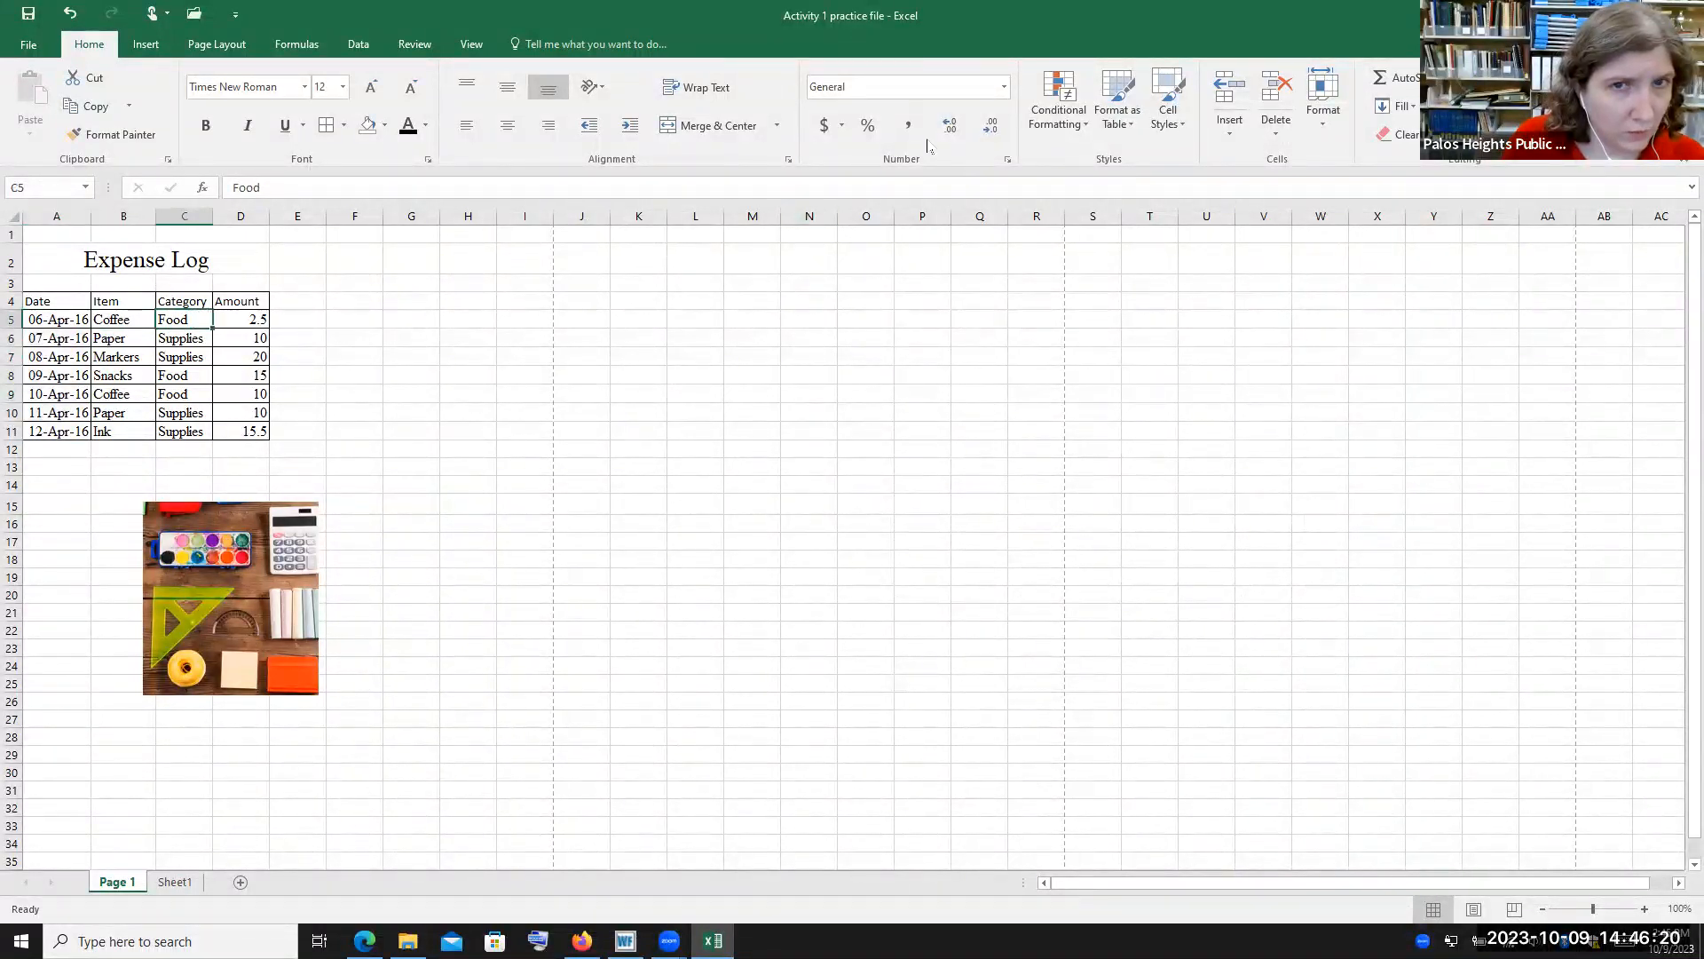
{"action": "left_click", "coordinate": [1005, 87]}
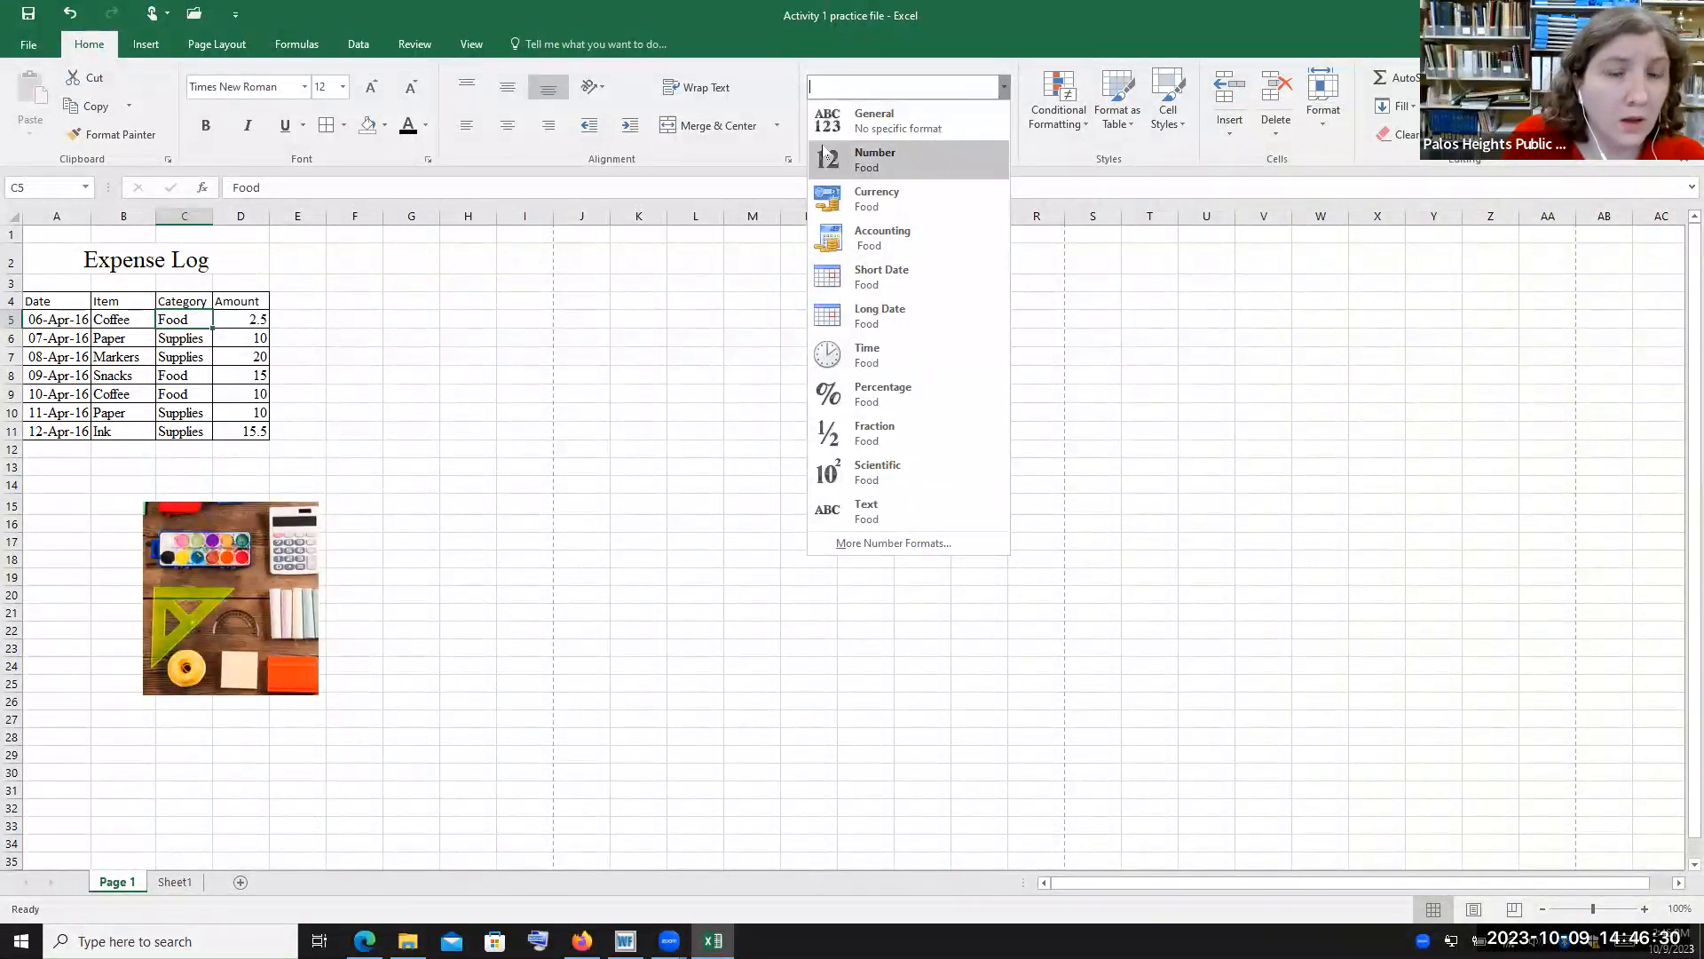
{"action": "left_click", "coordinate": [258, 327]}
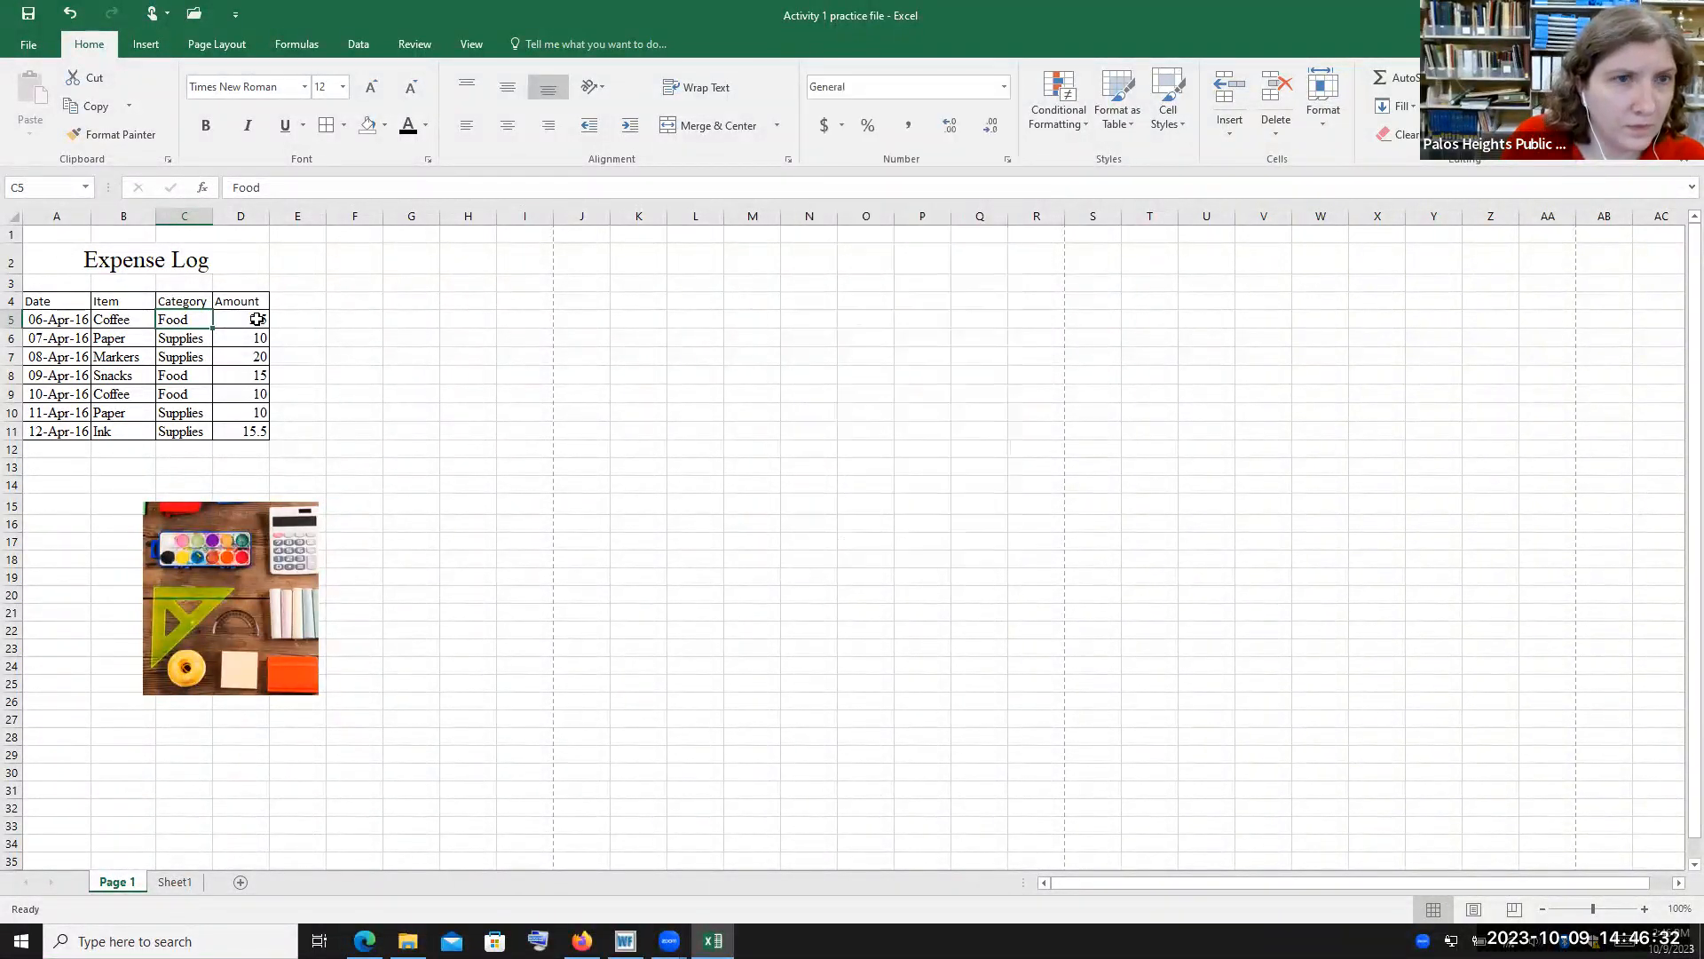
{"action": "left_click", "coordinate": [258, 320]}
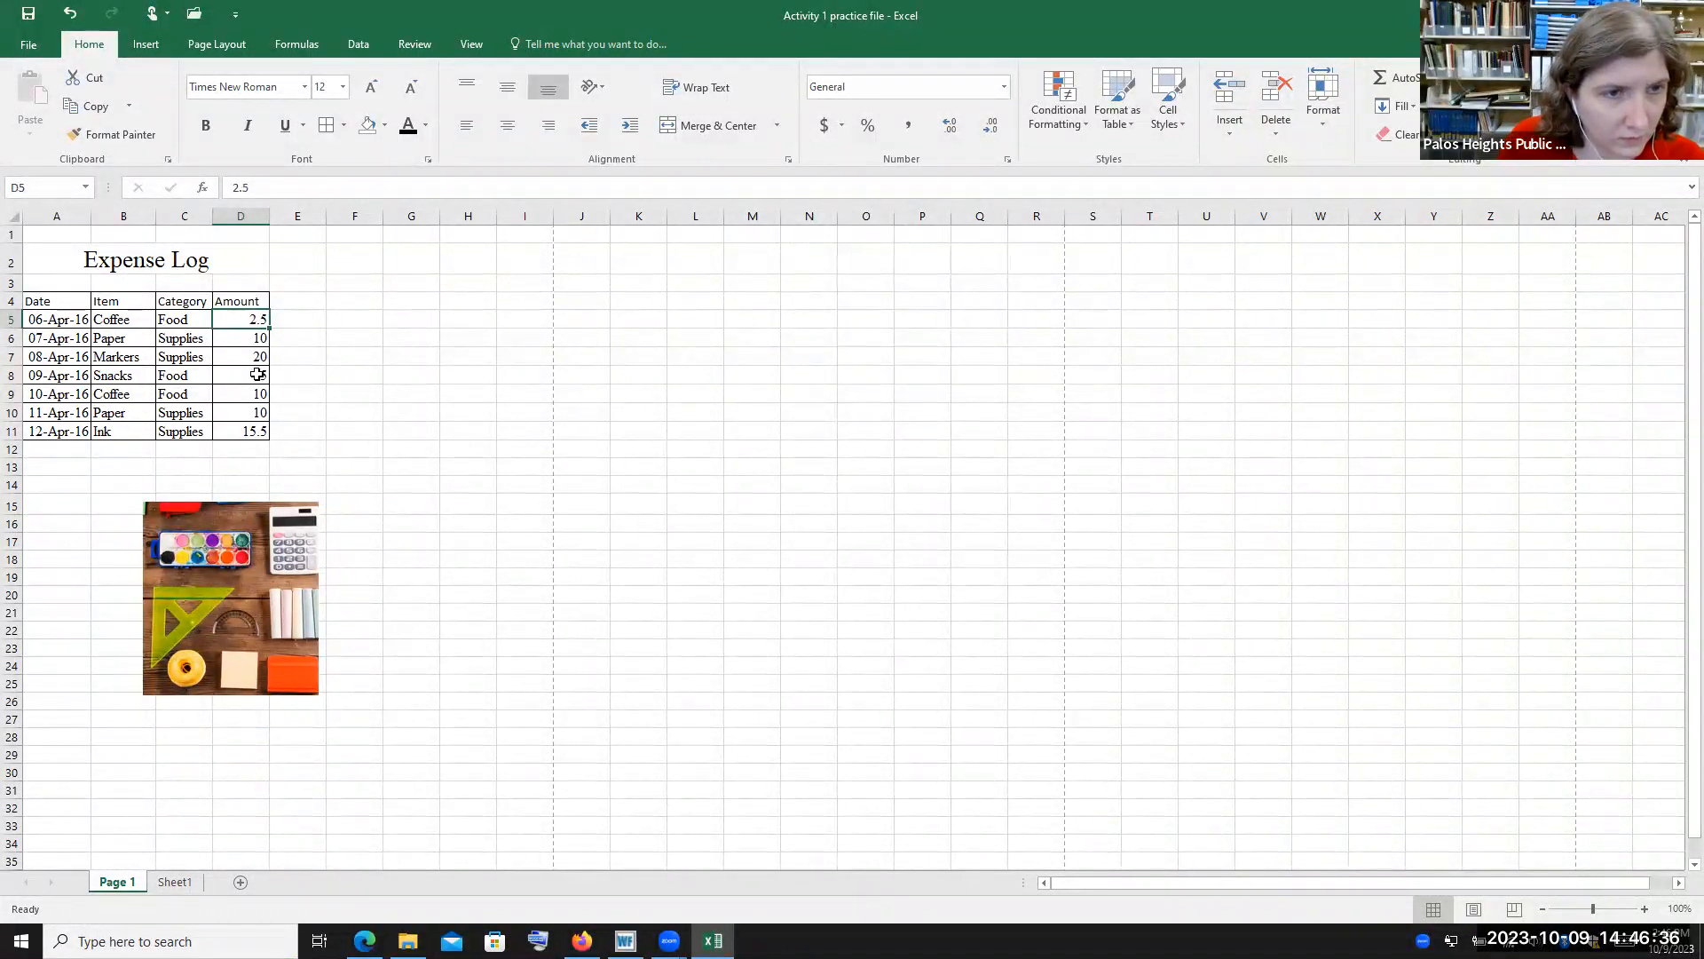
{"action": "left_click", "coordinate": [257, 432], "text": "shift"}
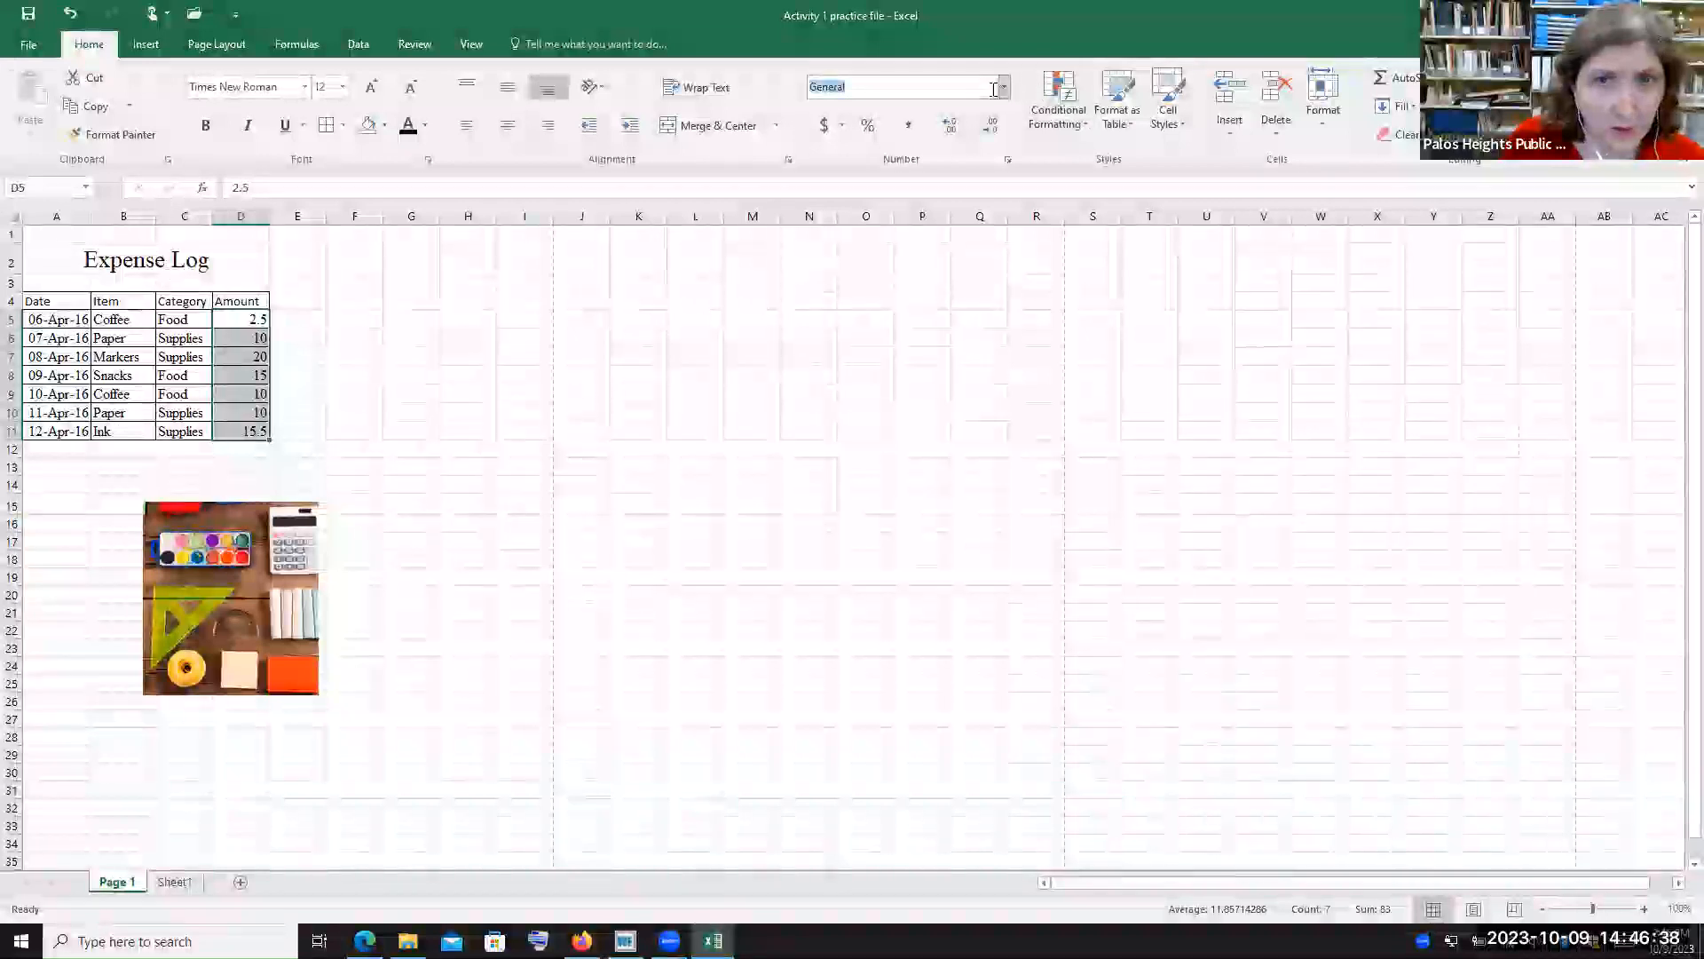
{"action": "left_click", "coordinate": [1003, 87]}
{"action": "left_click", "coordinate": [910, 169]}
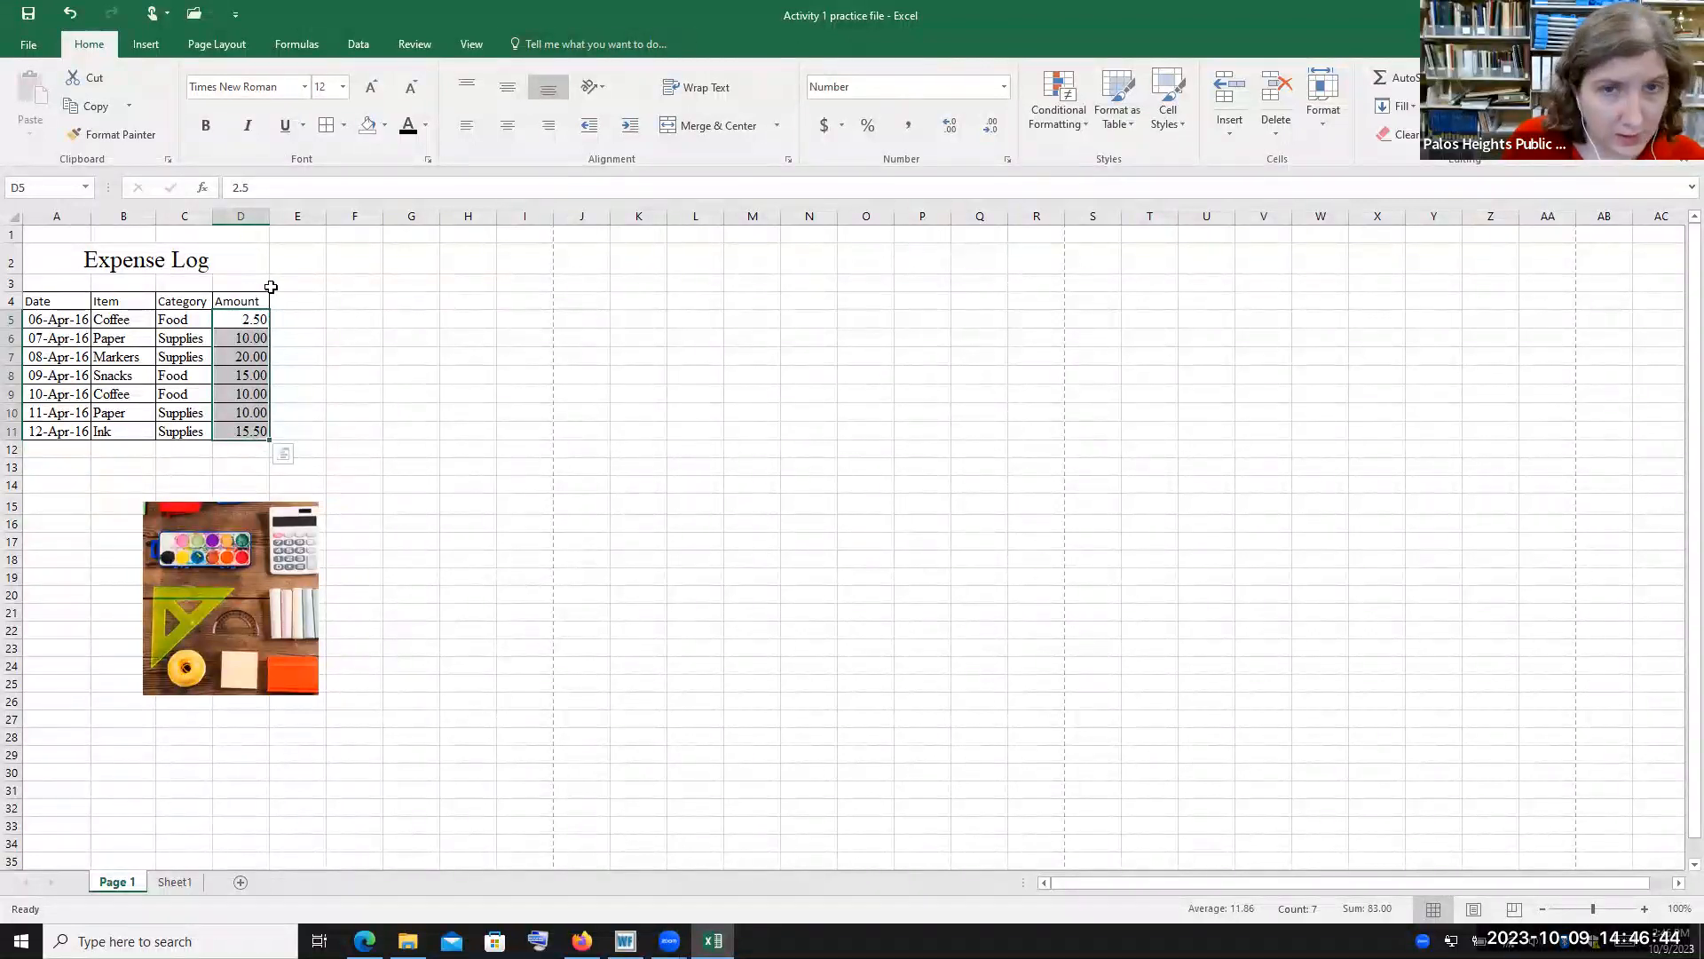
Try higher decimal place counts for the amounts in D5:D11, then set them to 2
{"action": "left_click", "coordinate": [1008, 161]}
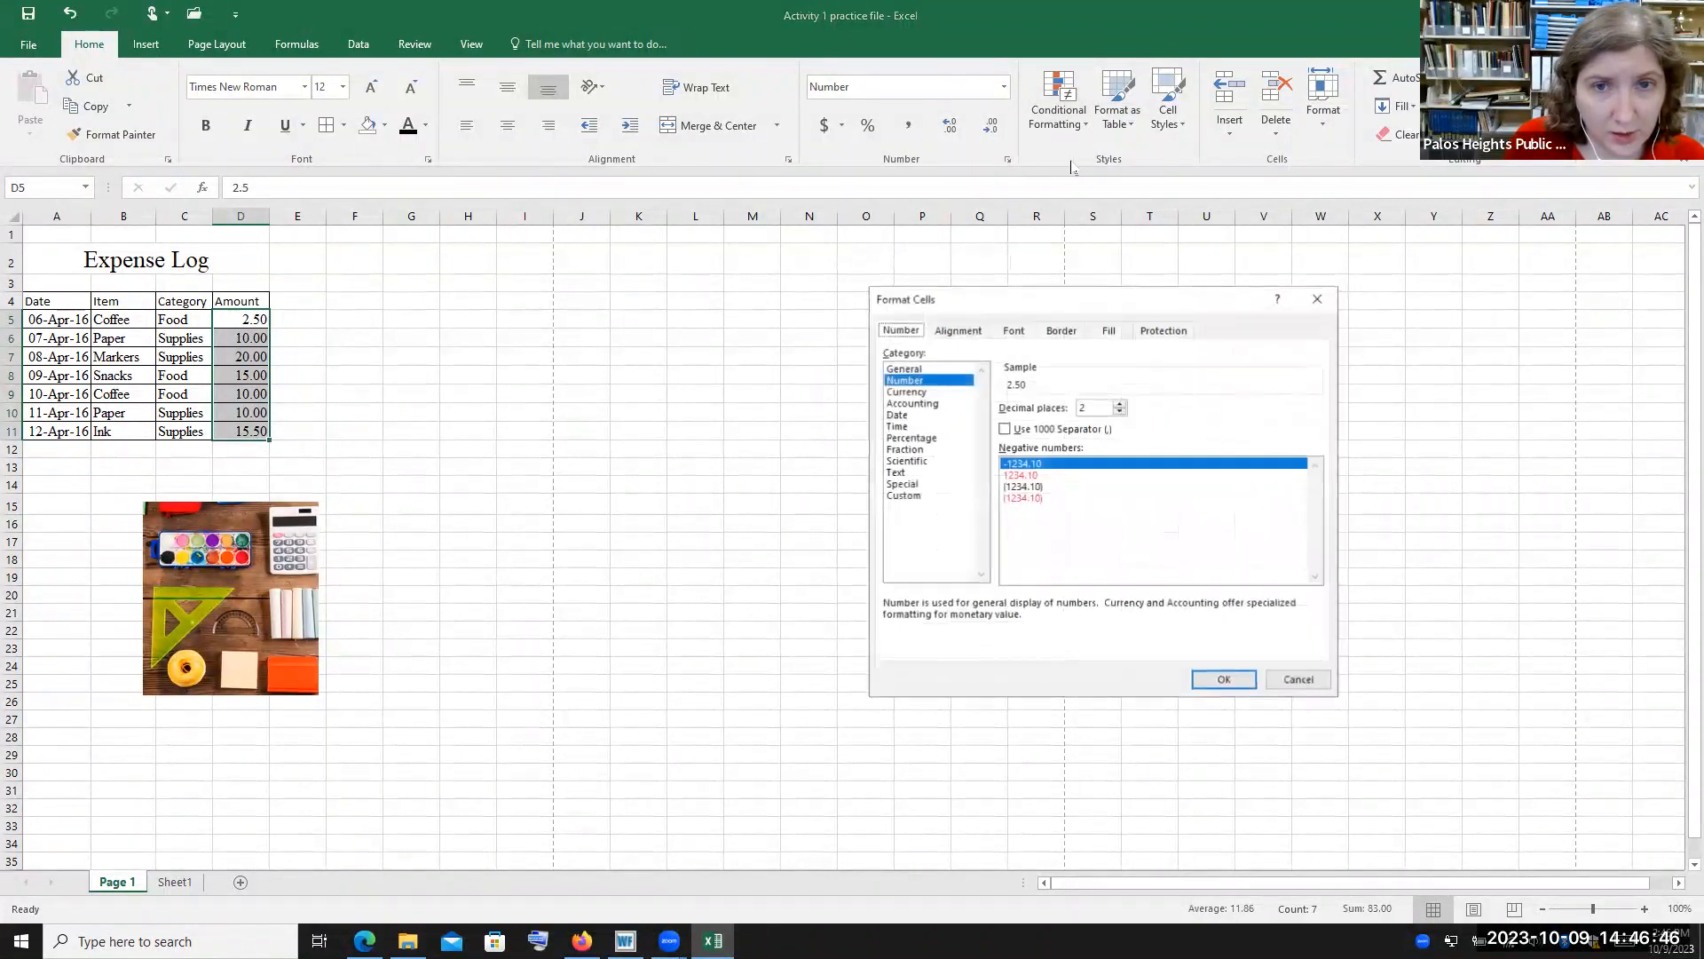
{"action": "left_click", "coordinate": [1120, 413]}
{"action": "left_click", "coordinate": [1120, 413]}
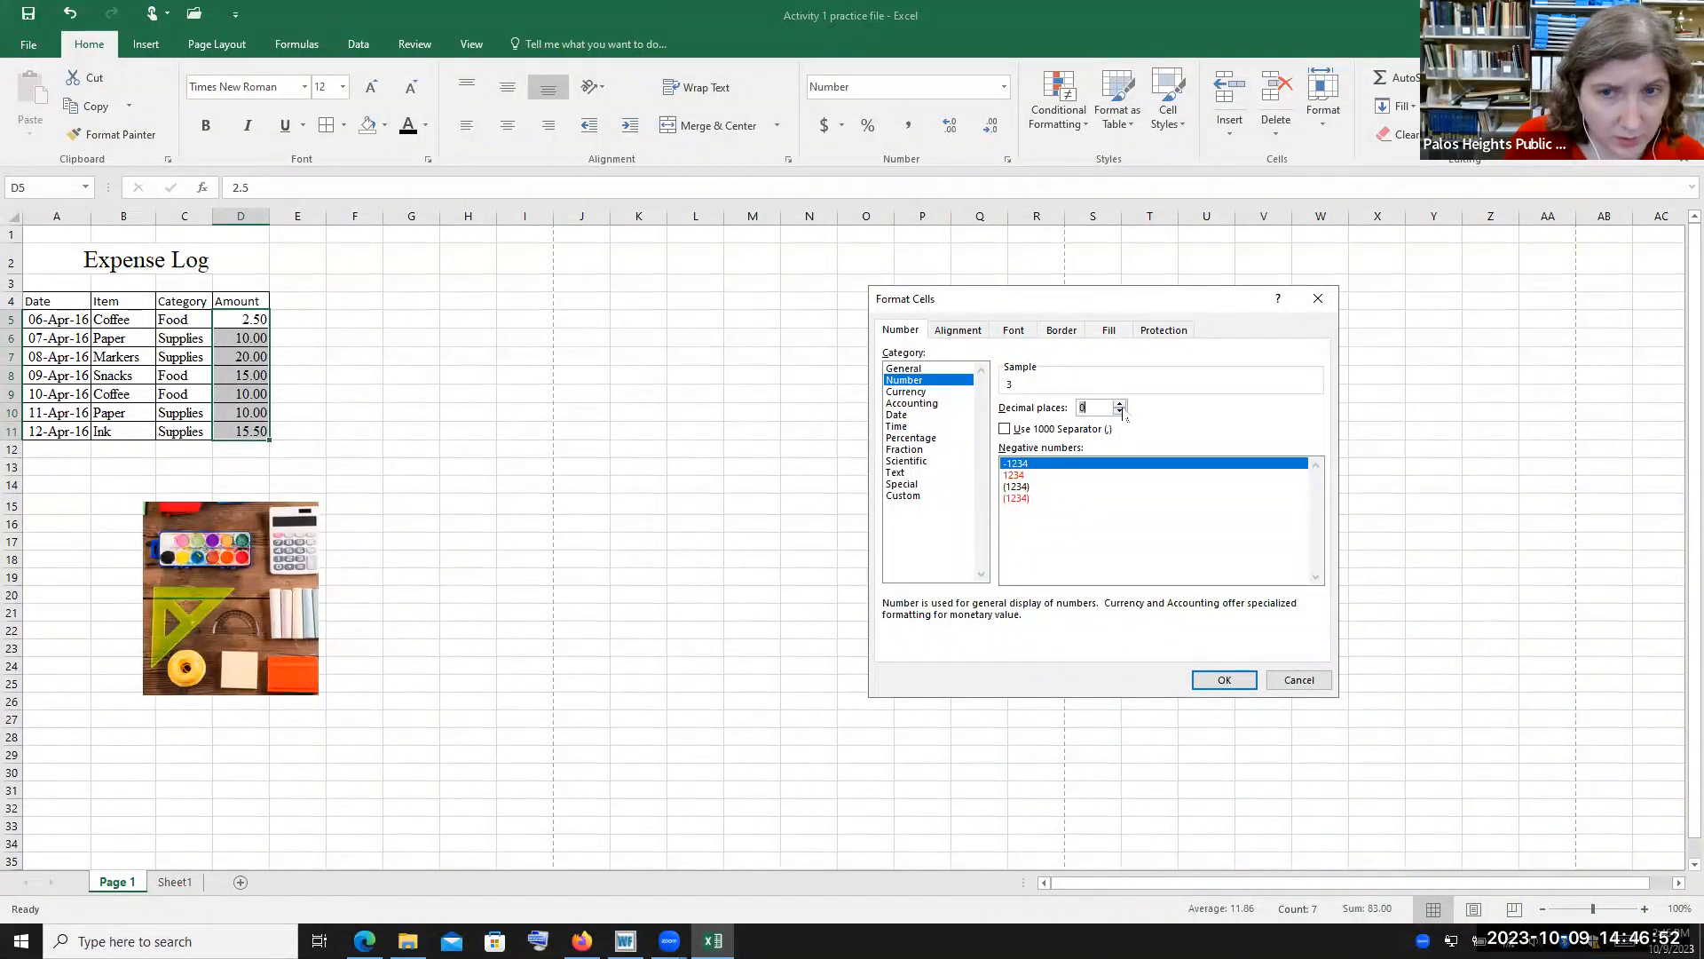
{"action": "scroll", "coordinate": [1123, 415], "scroll_direction": "up", "scroll_amount": 9}
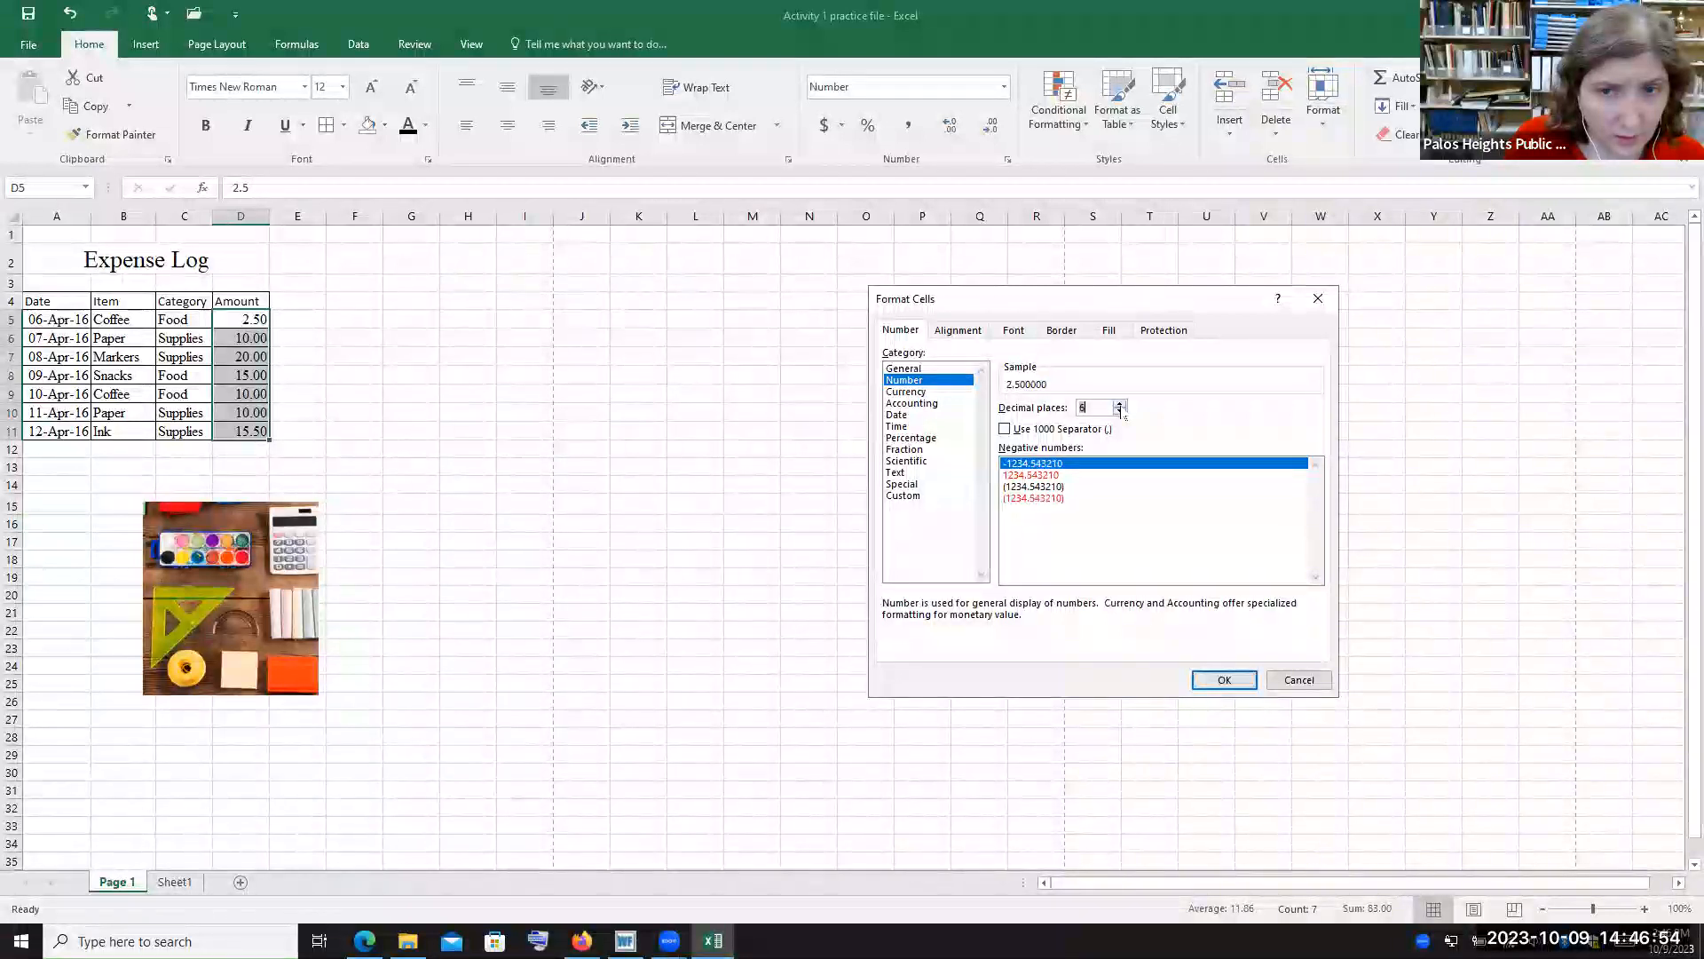
{"action": "scroll", "coordinate": [1123, 415], "scroll_direction": "up", "scroll_amount": 2}
{"action": "scroll", "coordinate": [1123, 415], "scroll_direction": "up", "scroll_amount": 4}
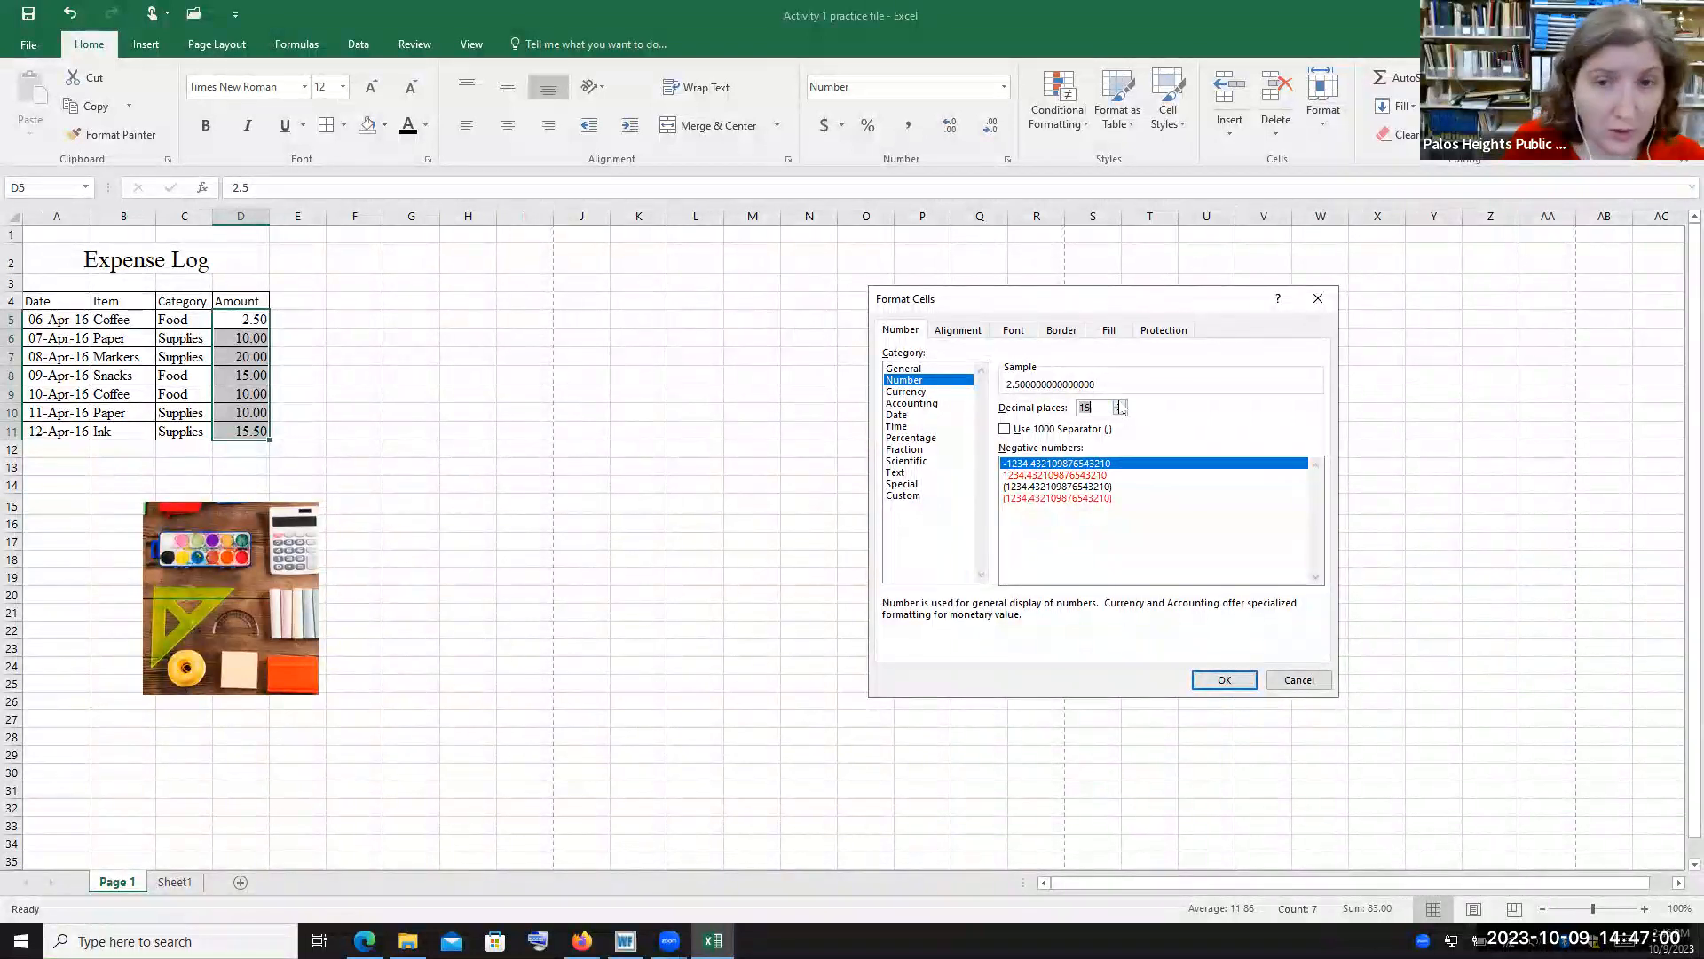
{"action": "key", "text": "BackSpace"}
{"action": "type", "text": "2"}
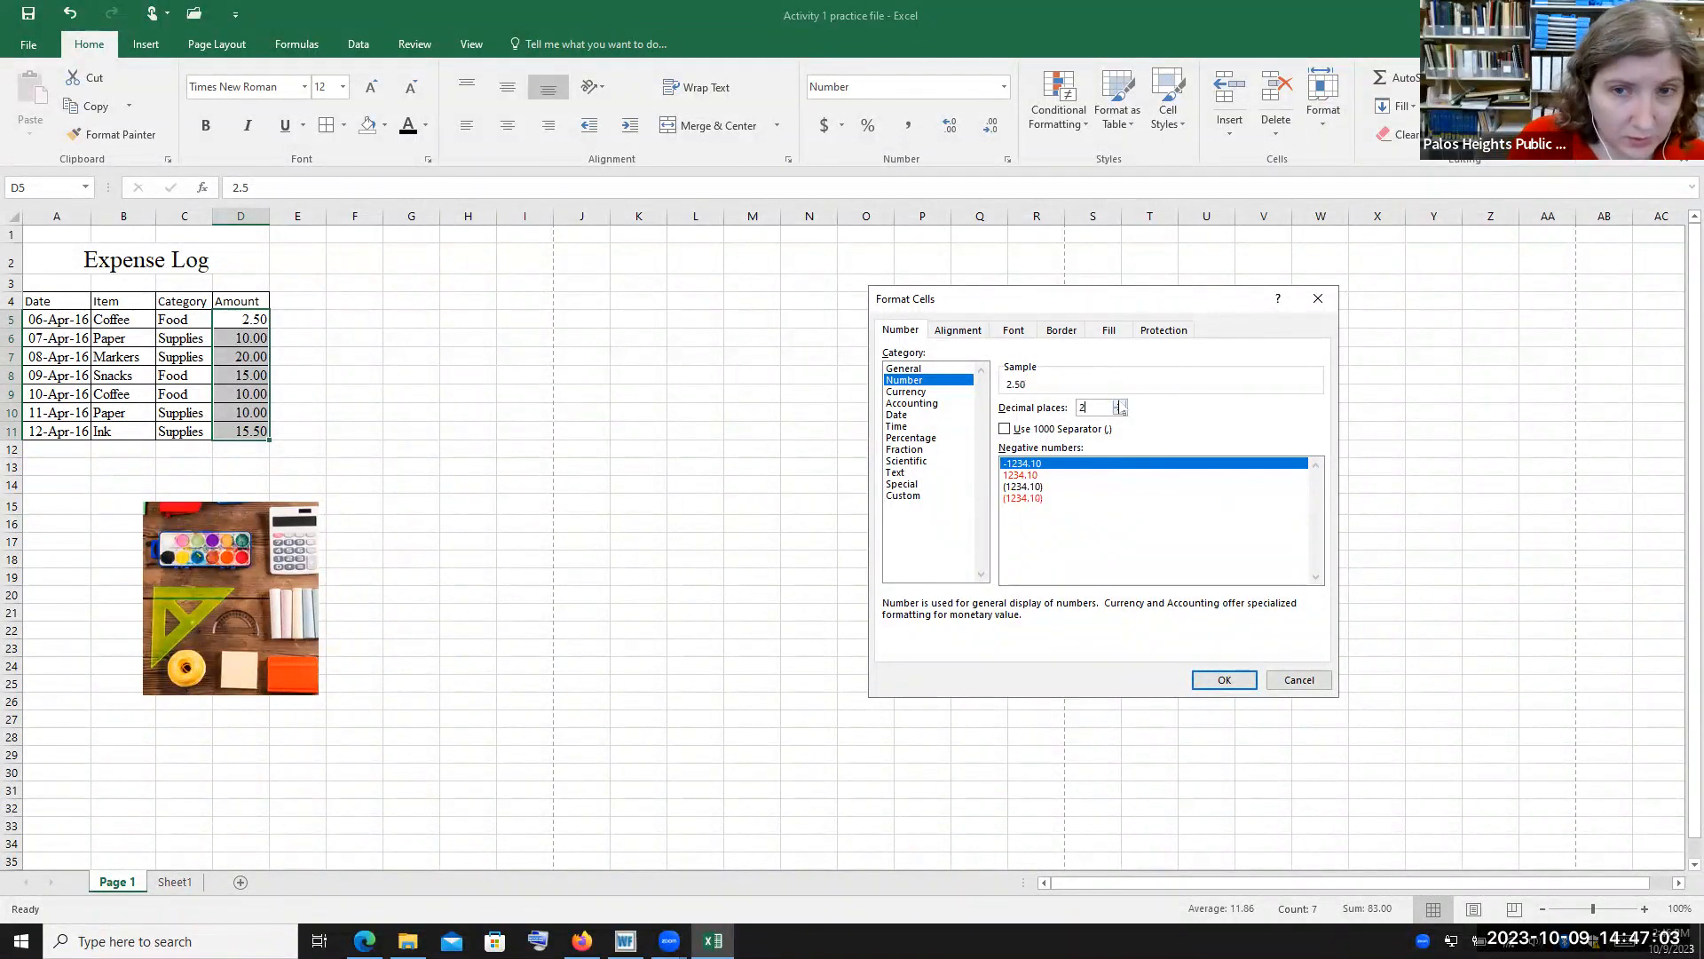
{"action": "left_click", "coordinate": [1225, 680]}
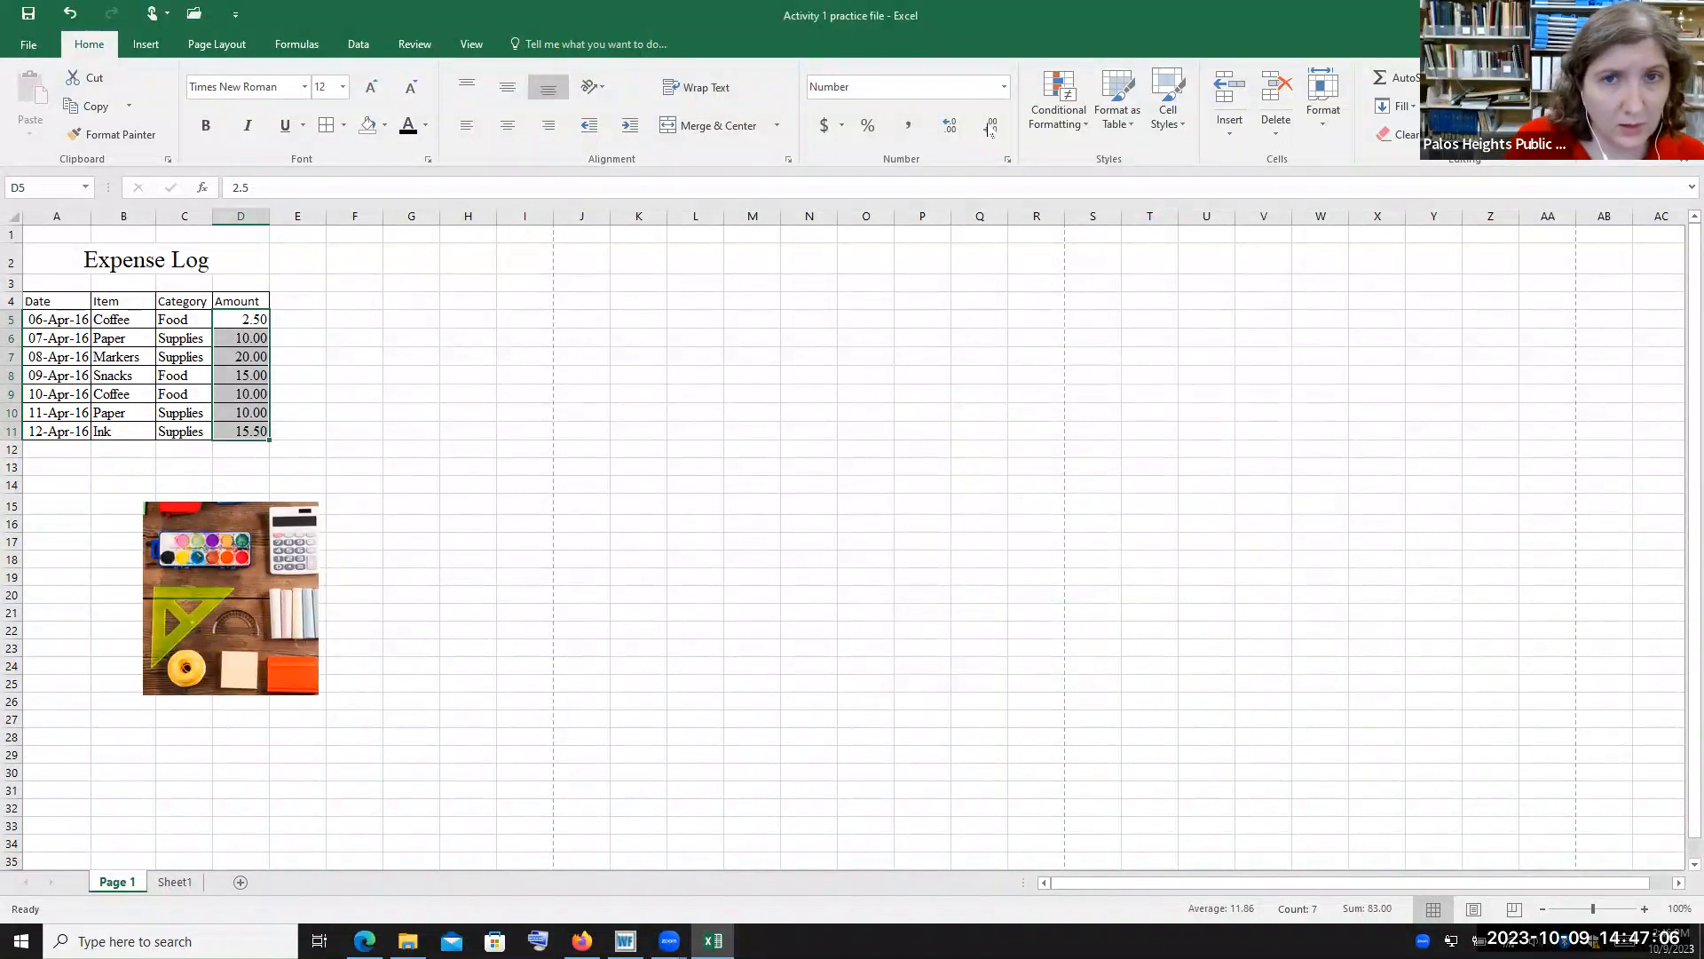
{"action": "left_click", "coordinate": [1008, 159]}
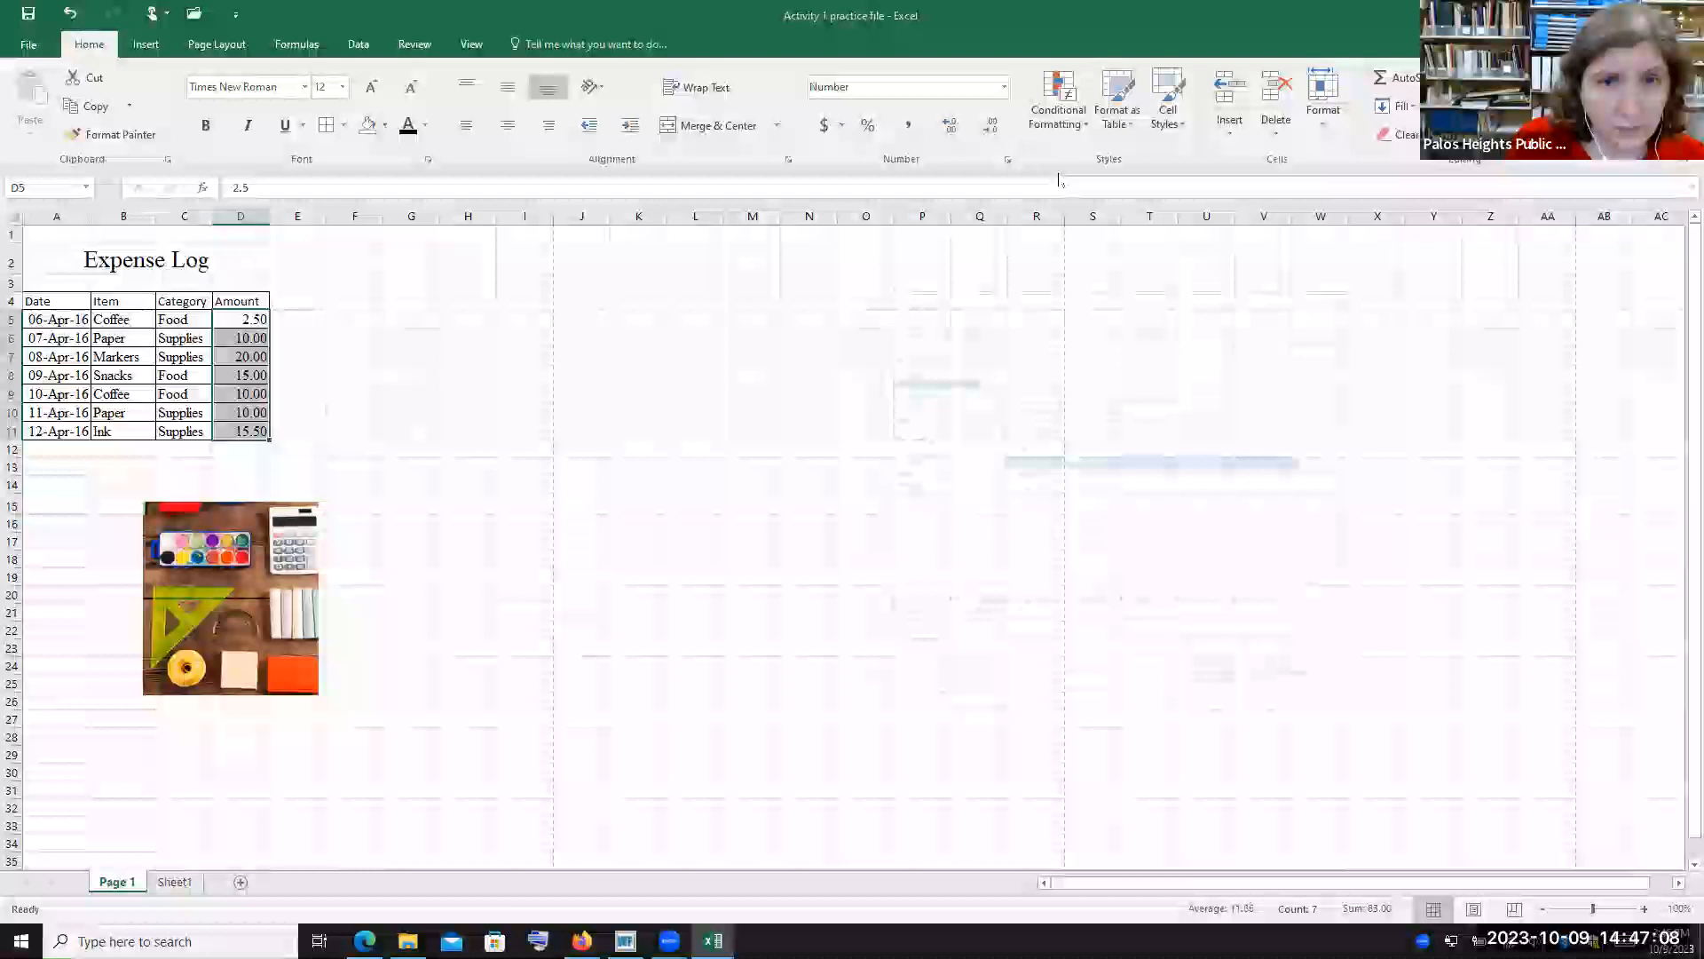
{"action": "left_click", "coordinate": [914, 392]}
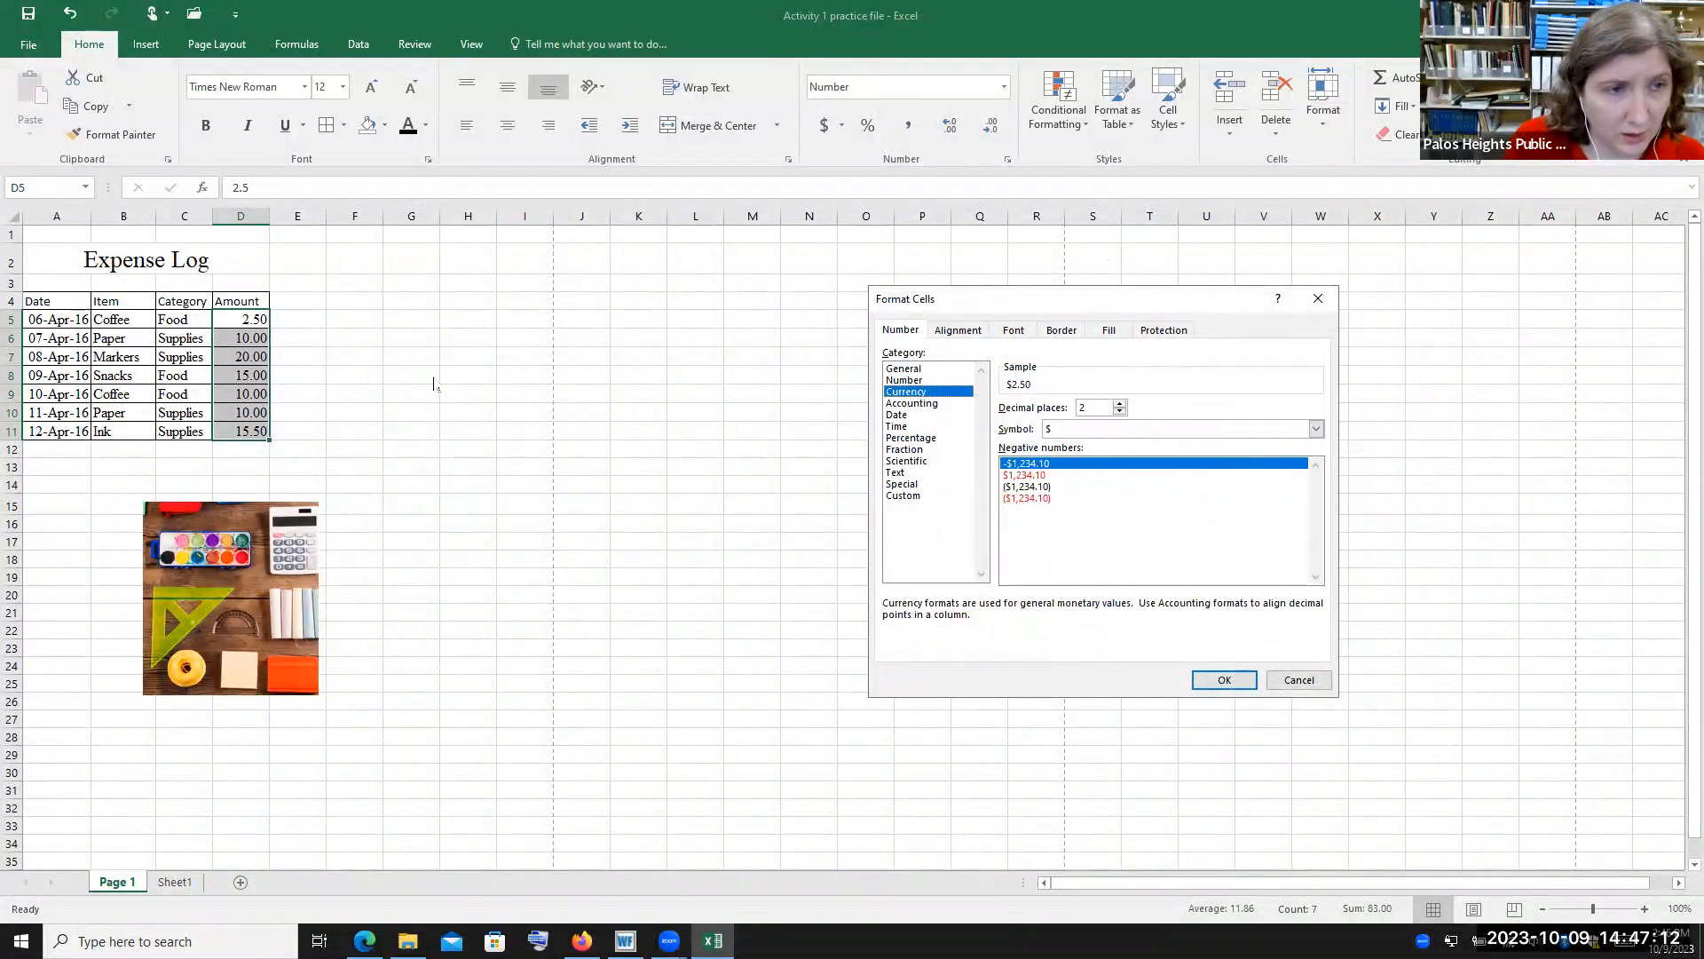
{"action": "left_click", "coordinate": [1299, 680]}
Format D13 as Currency and enter 2.5 in it
{"action": "left_click", "coordinate": [247, 469]}
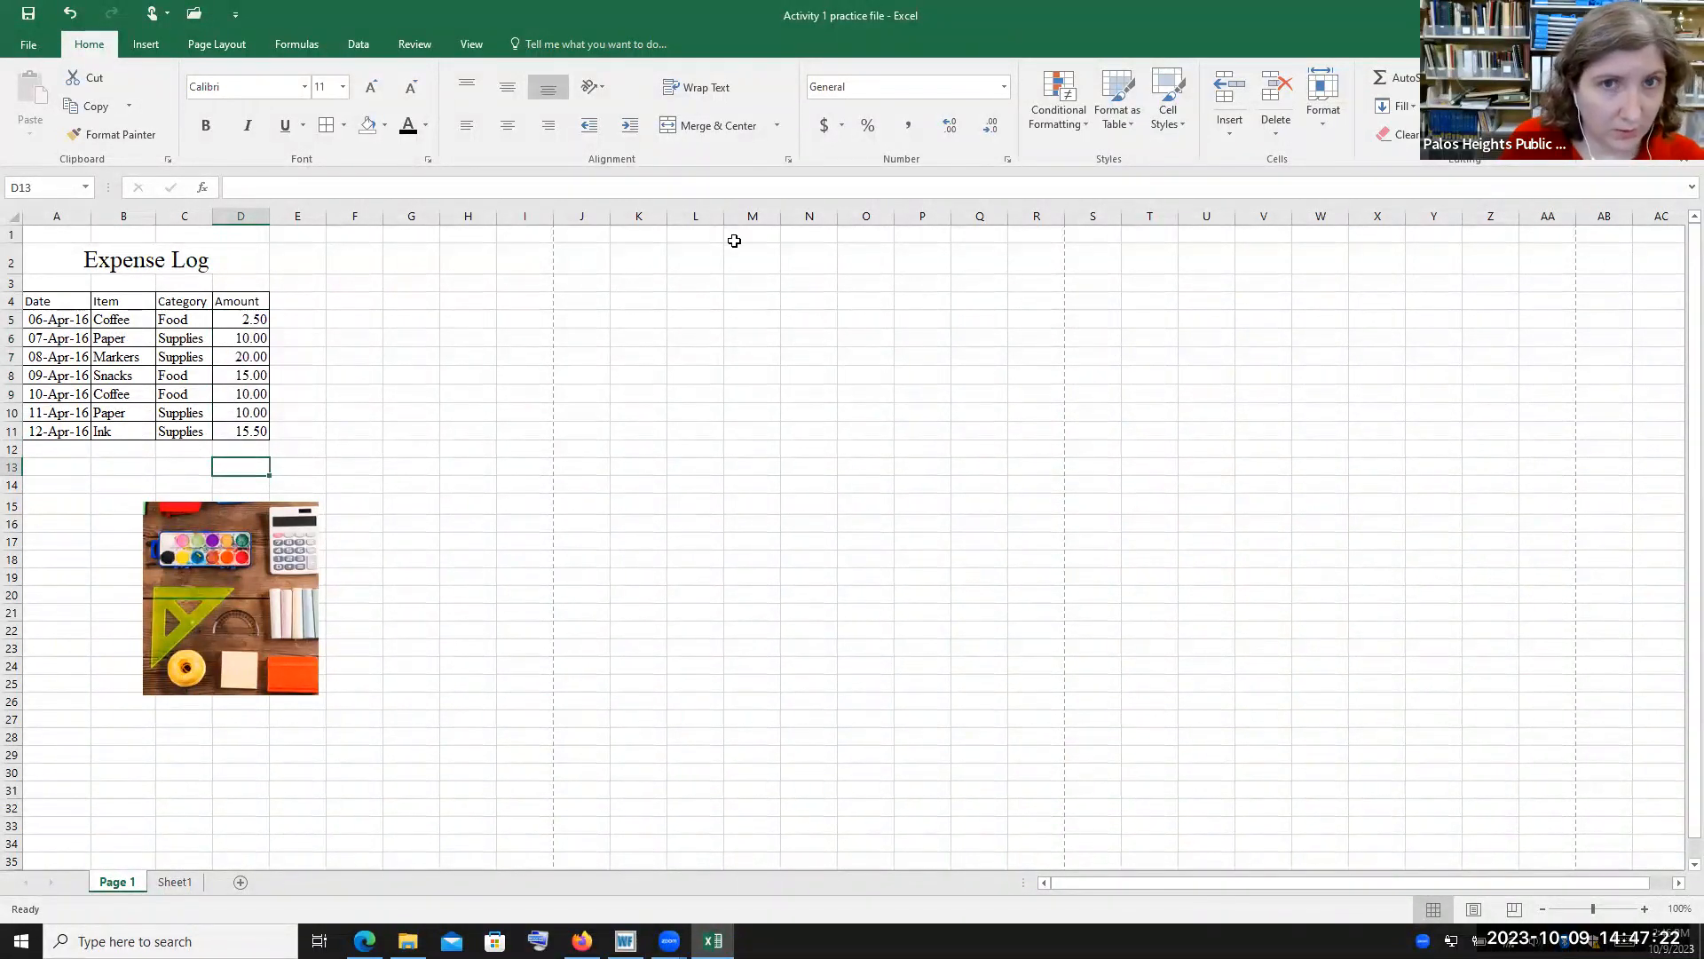
{"action": "left_click", "coordinate": [1004, 86]}
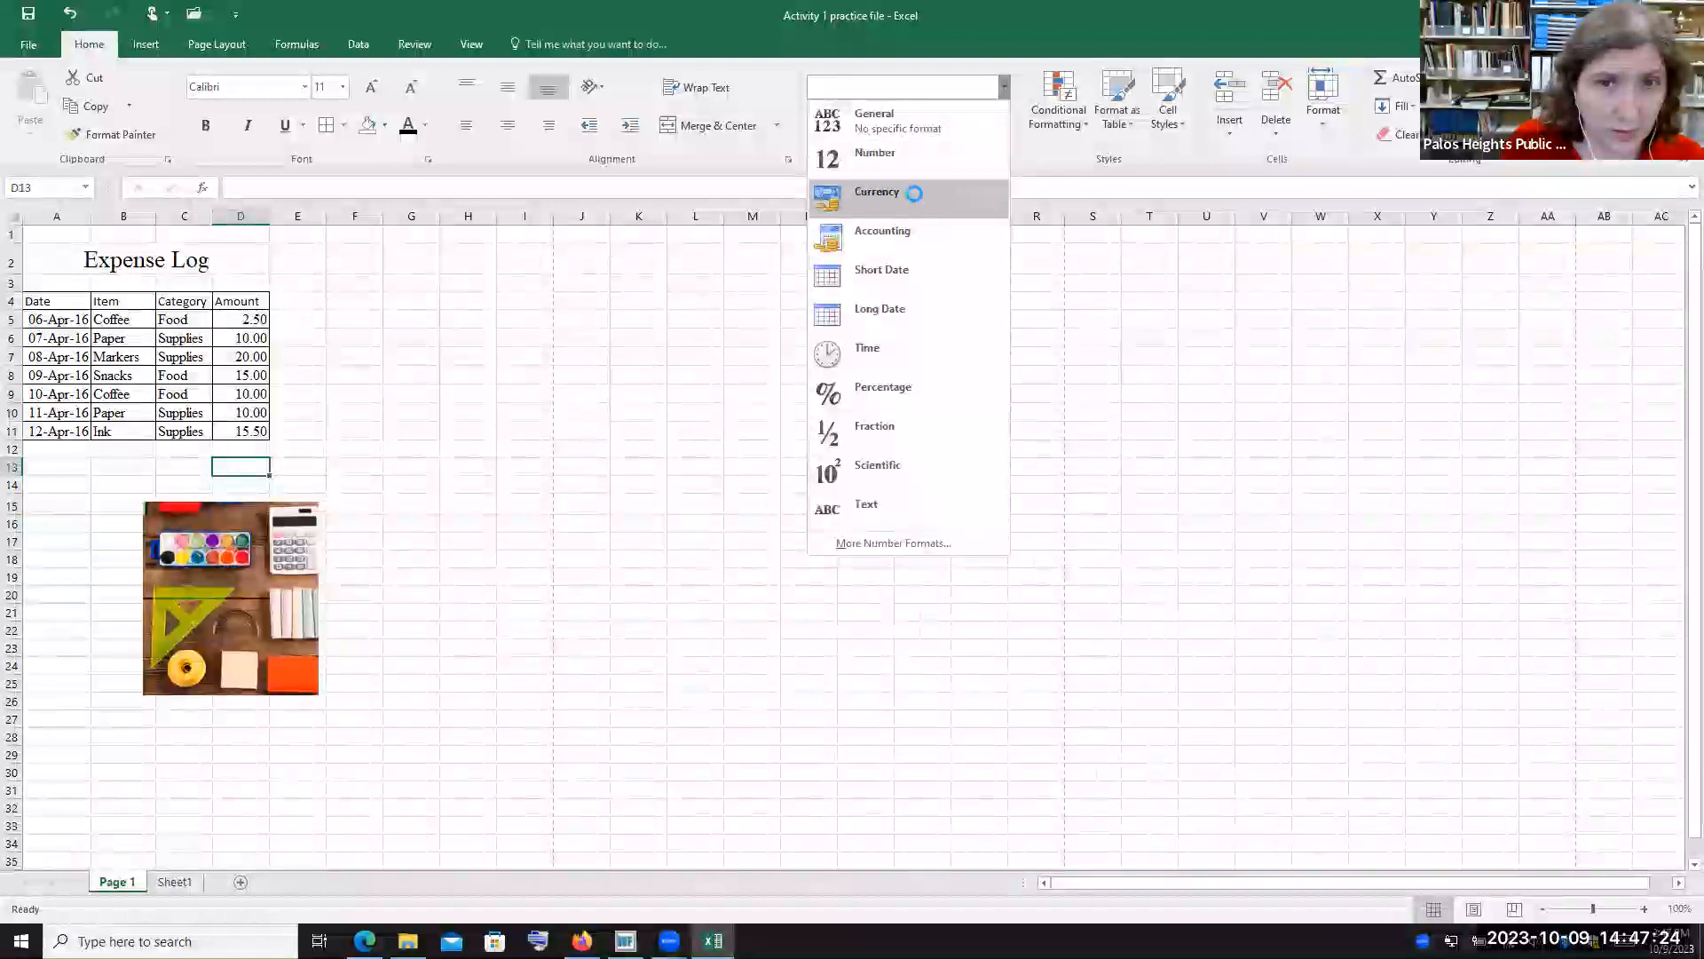
{"action": "left_click", "coordinate": [917, 199]}
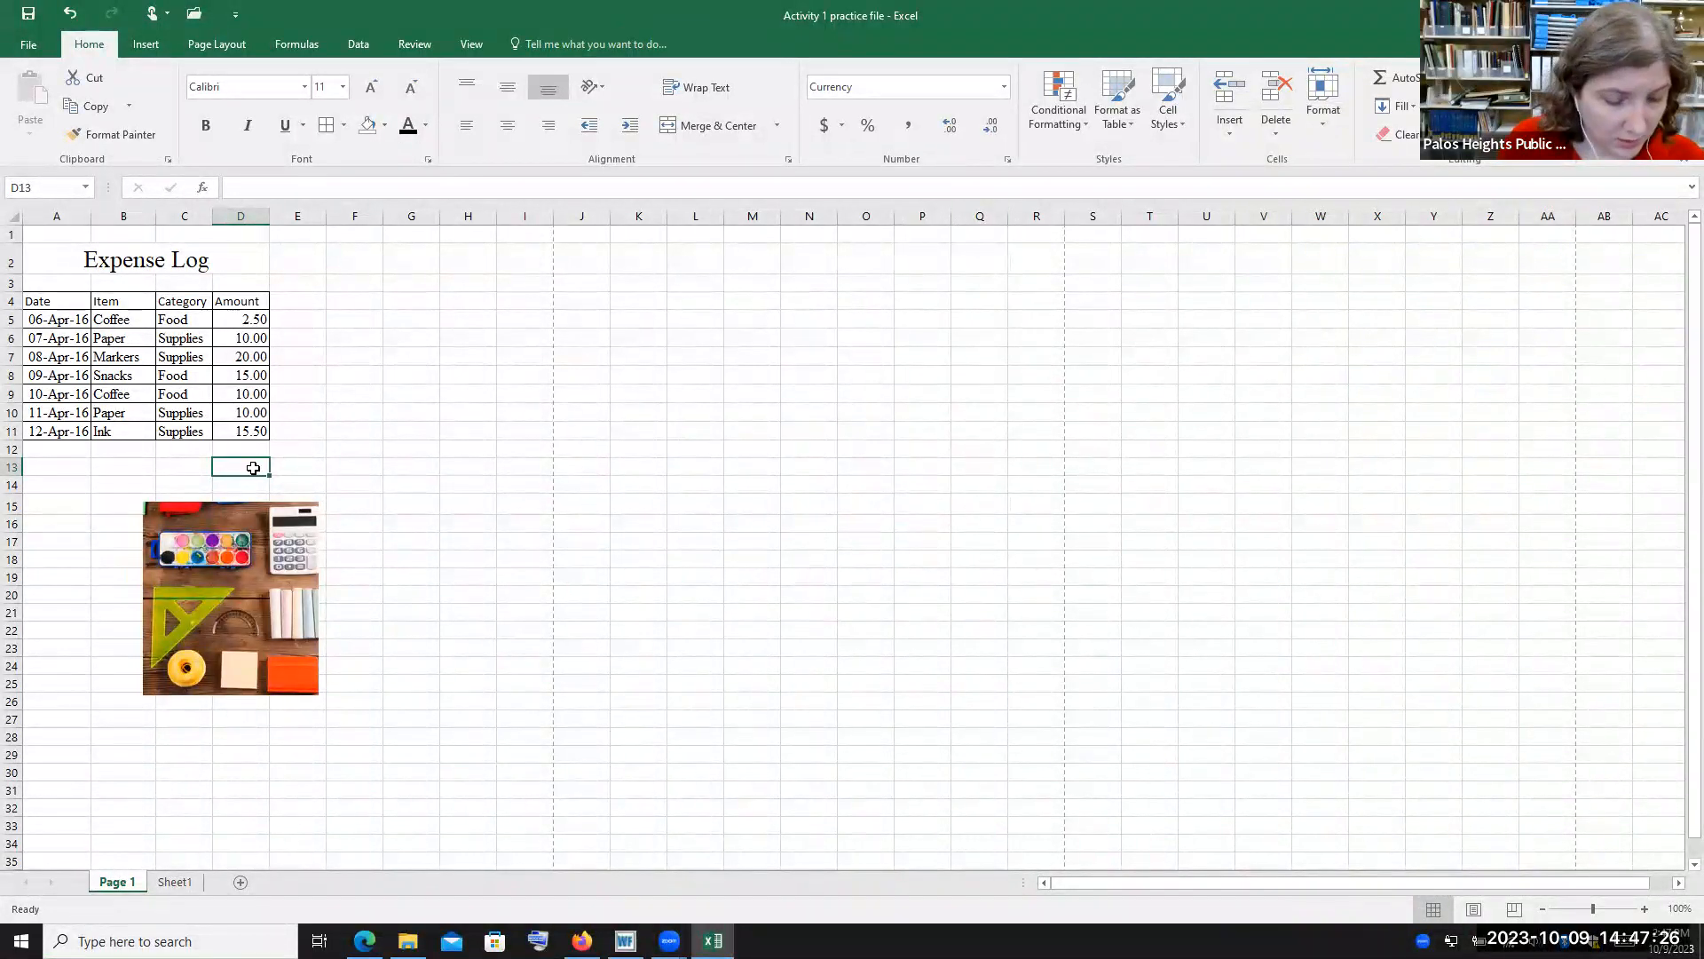
{"action": "type", "text": "2.5"}
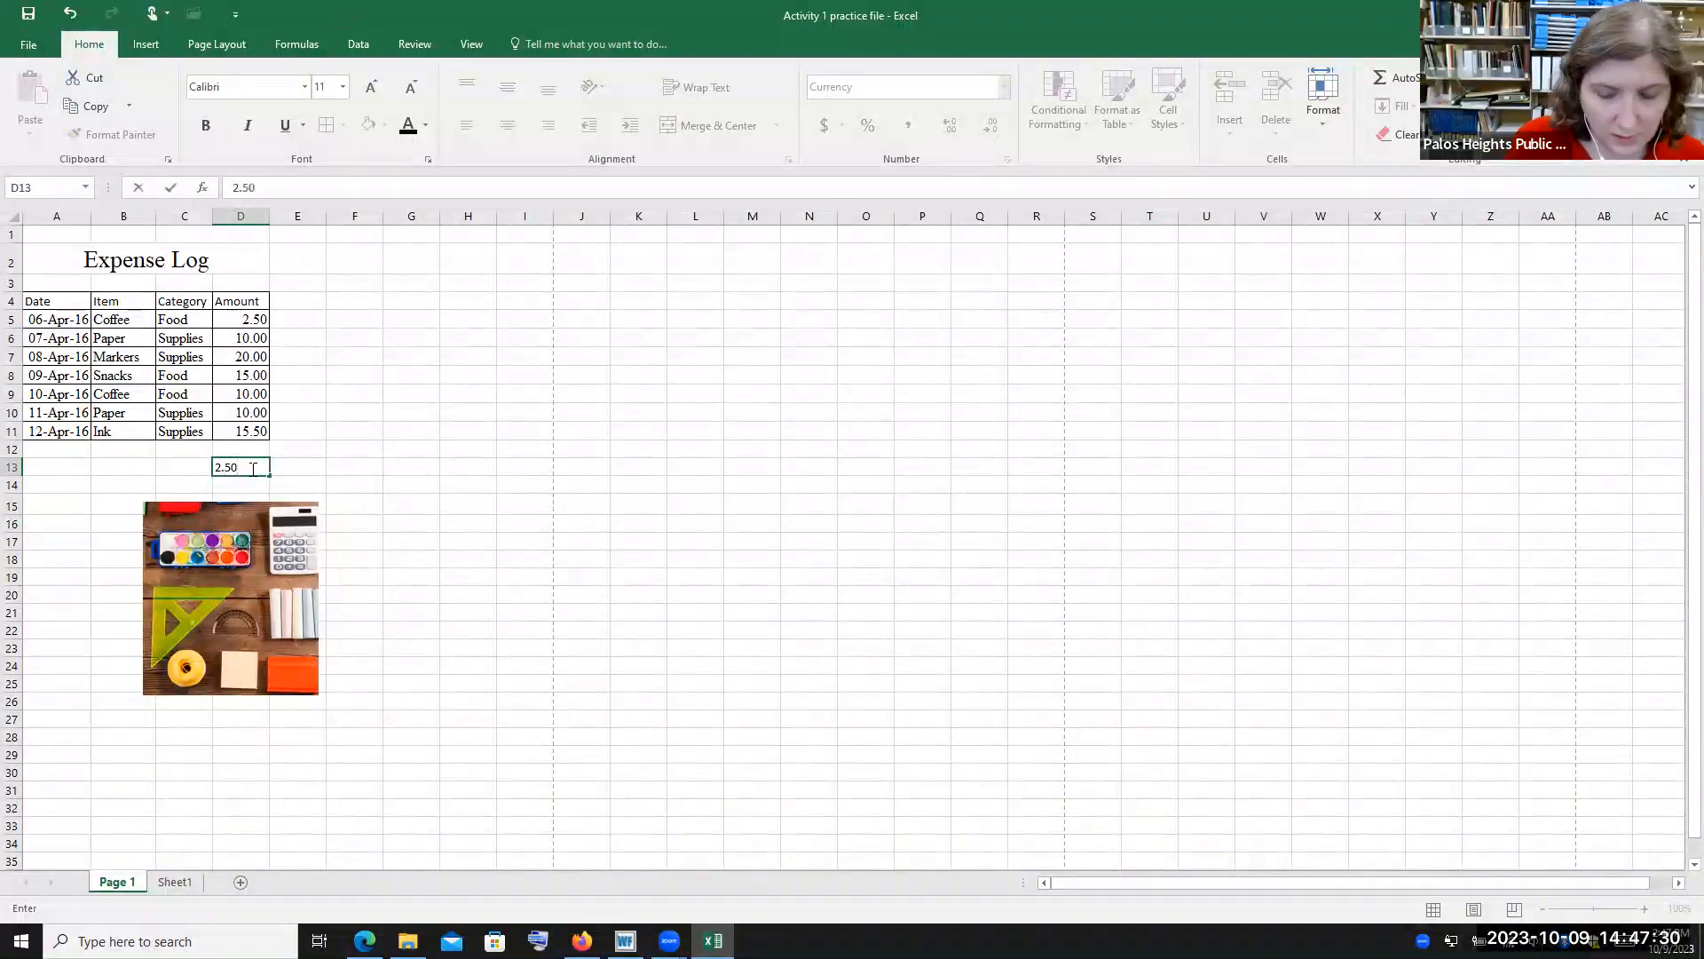
{"action": "key", "text": "Return"}
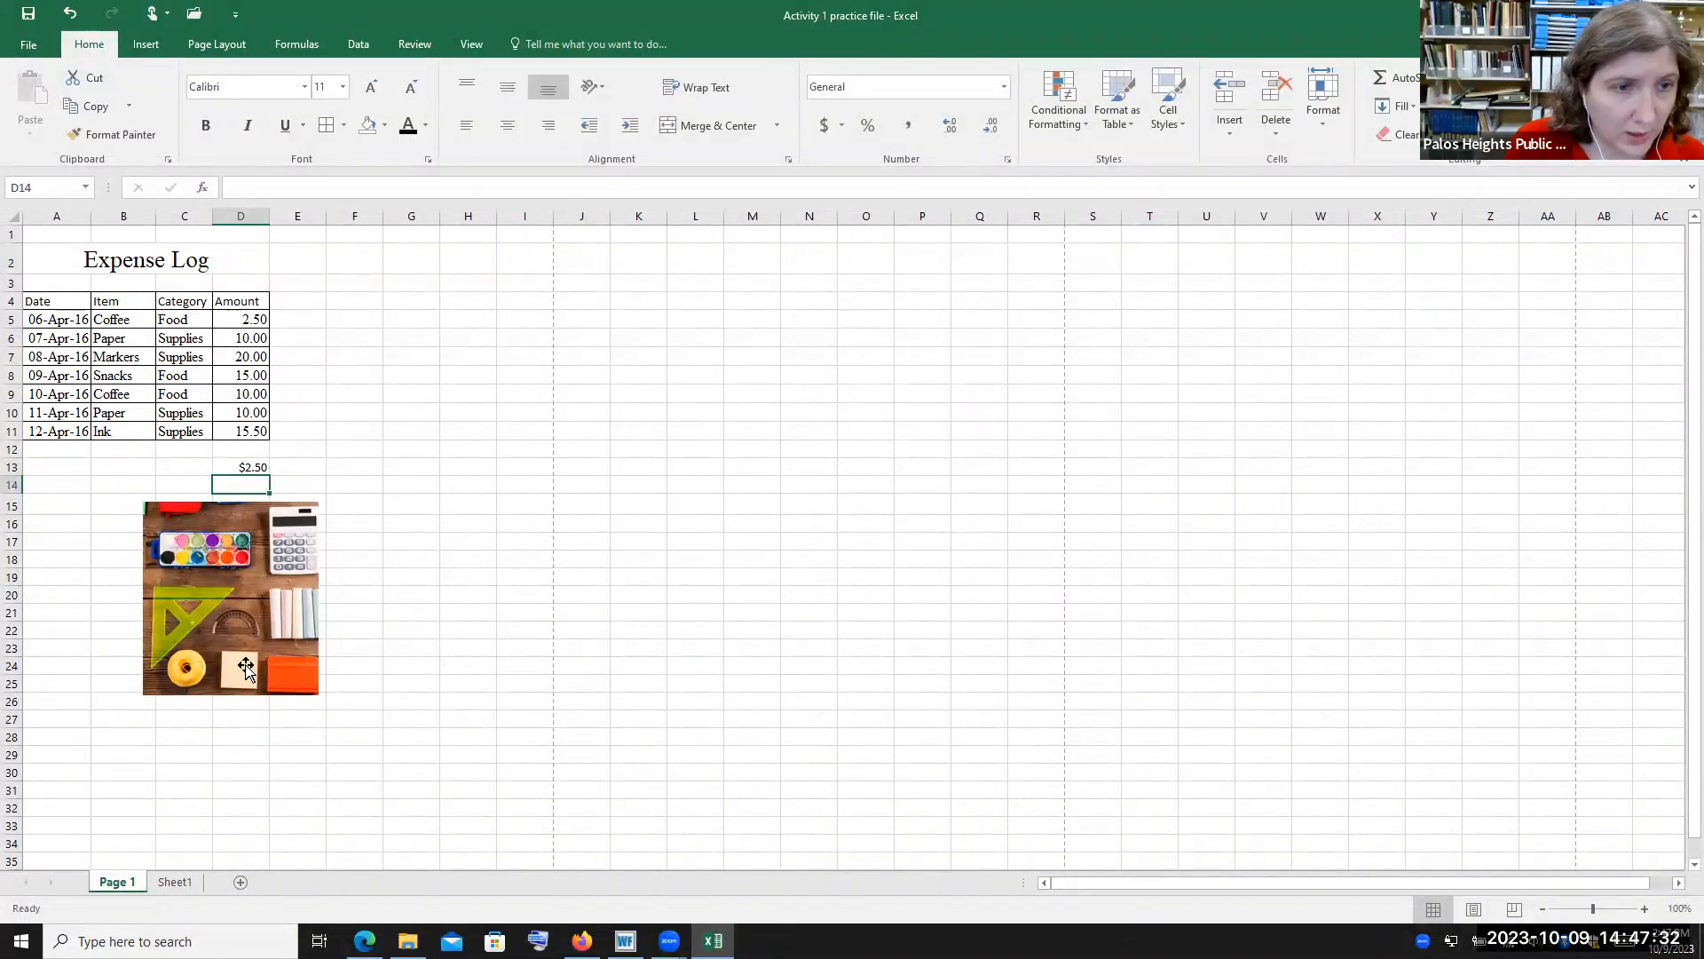
Move the picture down so its top sits at about row 20
{"action": "left_click_drag", "start_coordinate": [237, 632], "coordinate": [225, 729]}
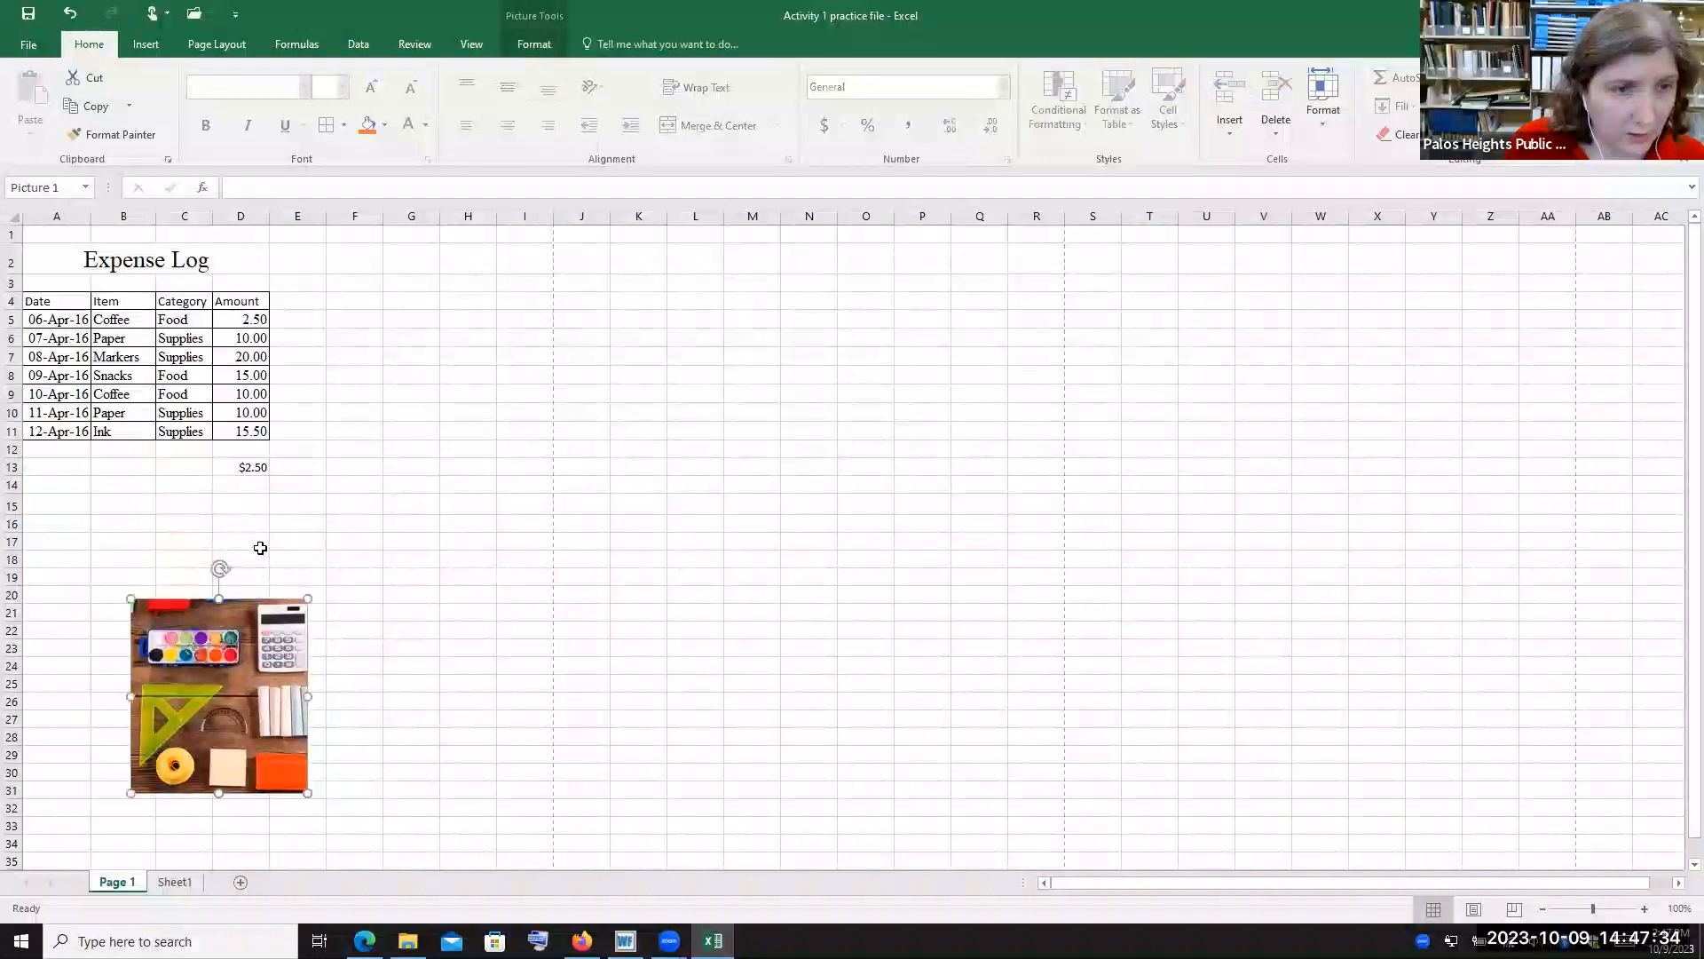
Add a dollar sign in front of the value in D13
{"action": "left_click", "coordinate": [246, 465]}
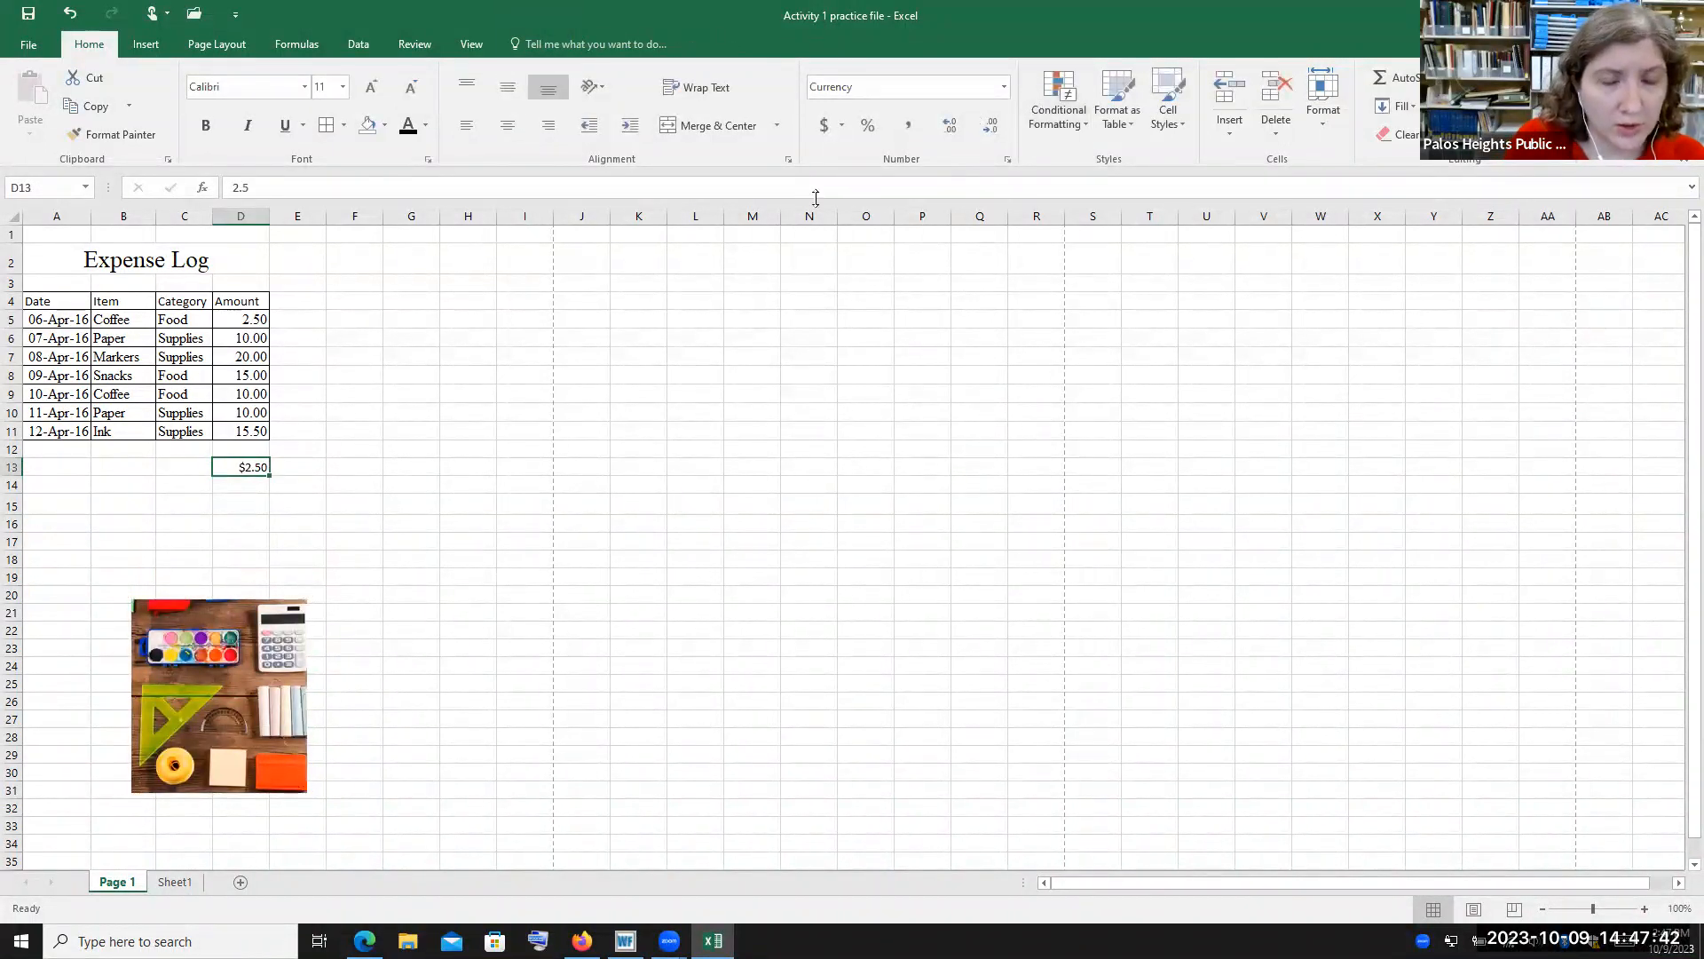
{"action": "double_click", "coordinate": [264, 466]}
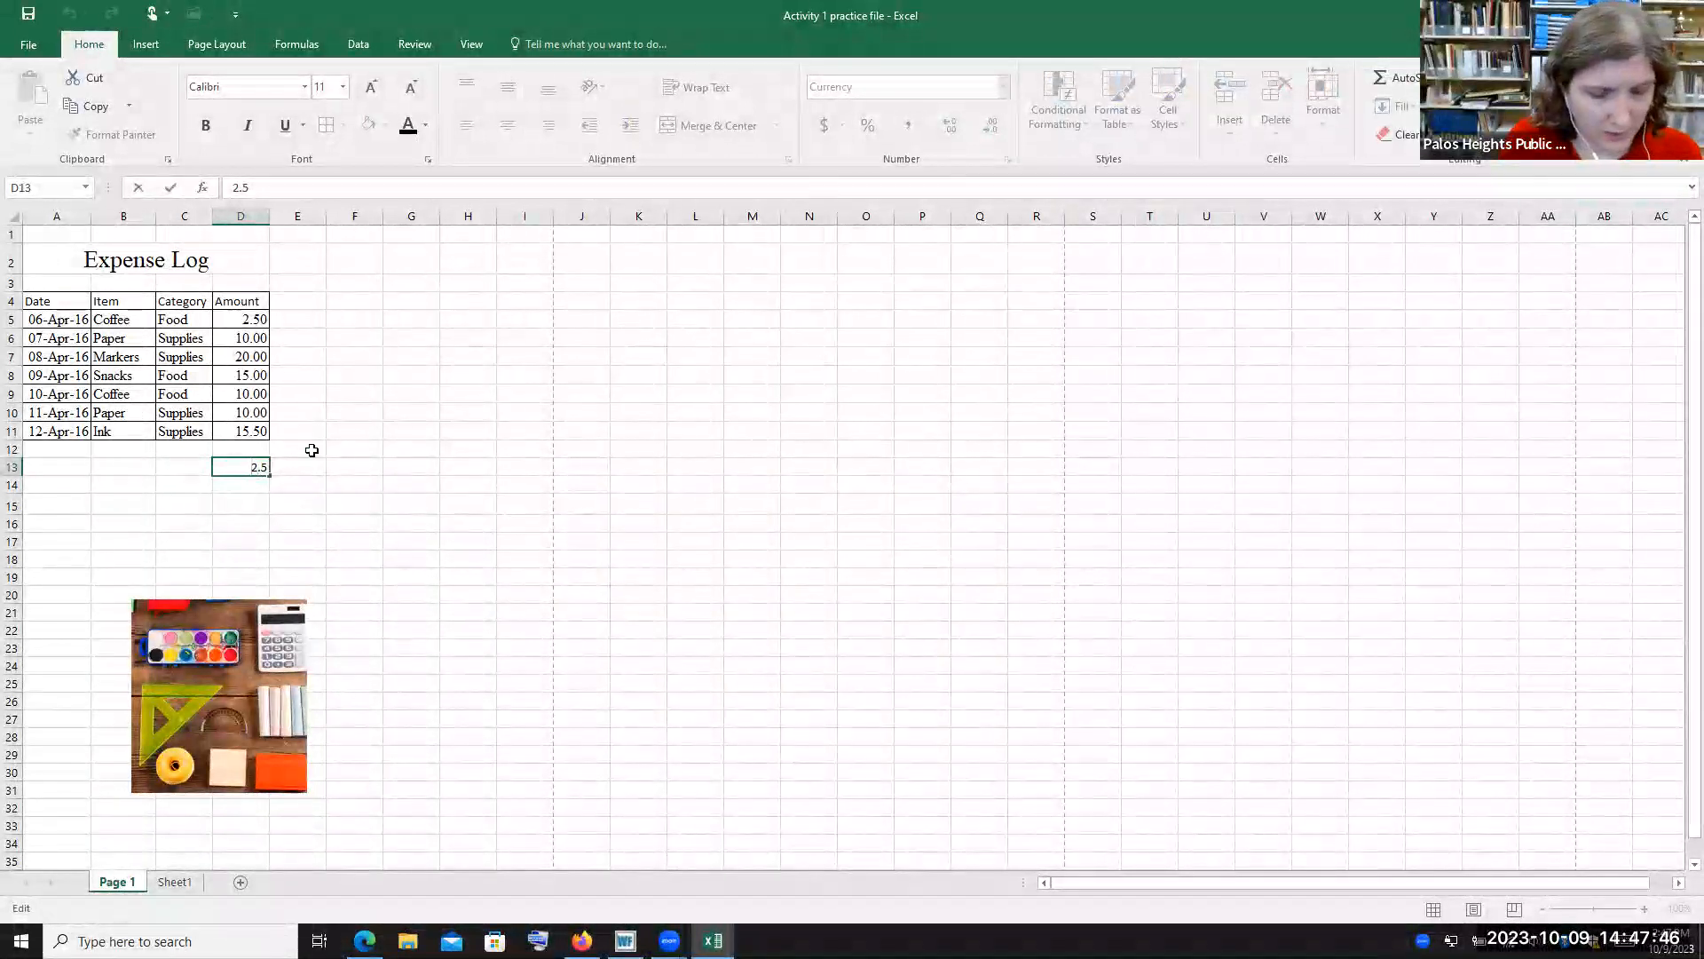
{"action": "type", "text": "$"}
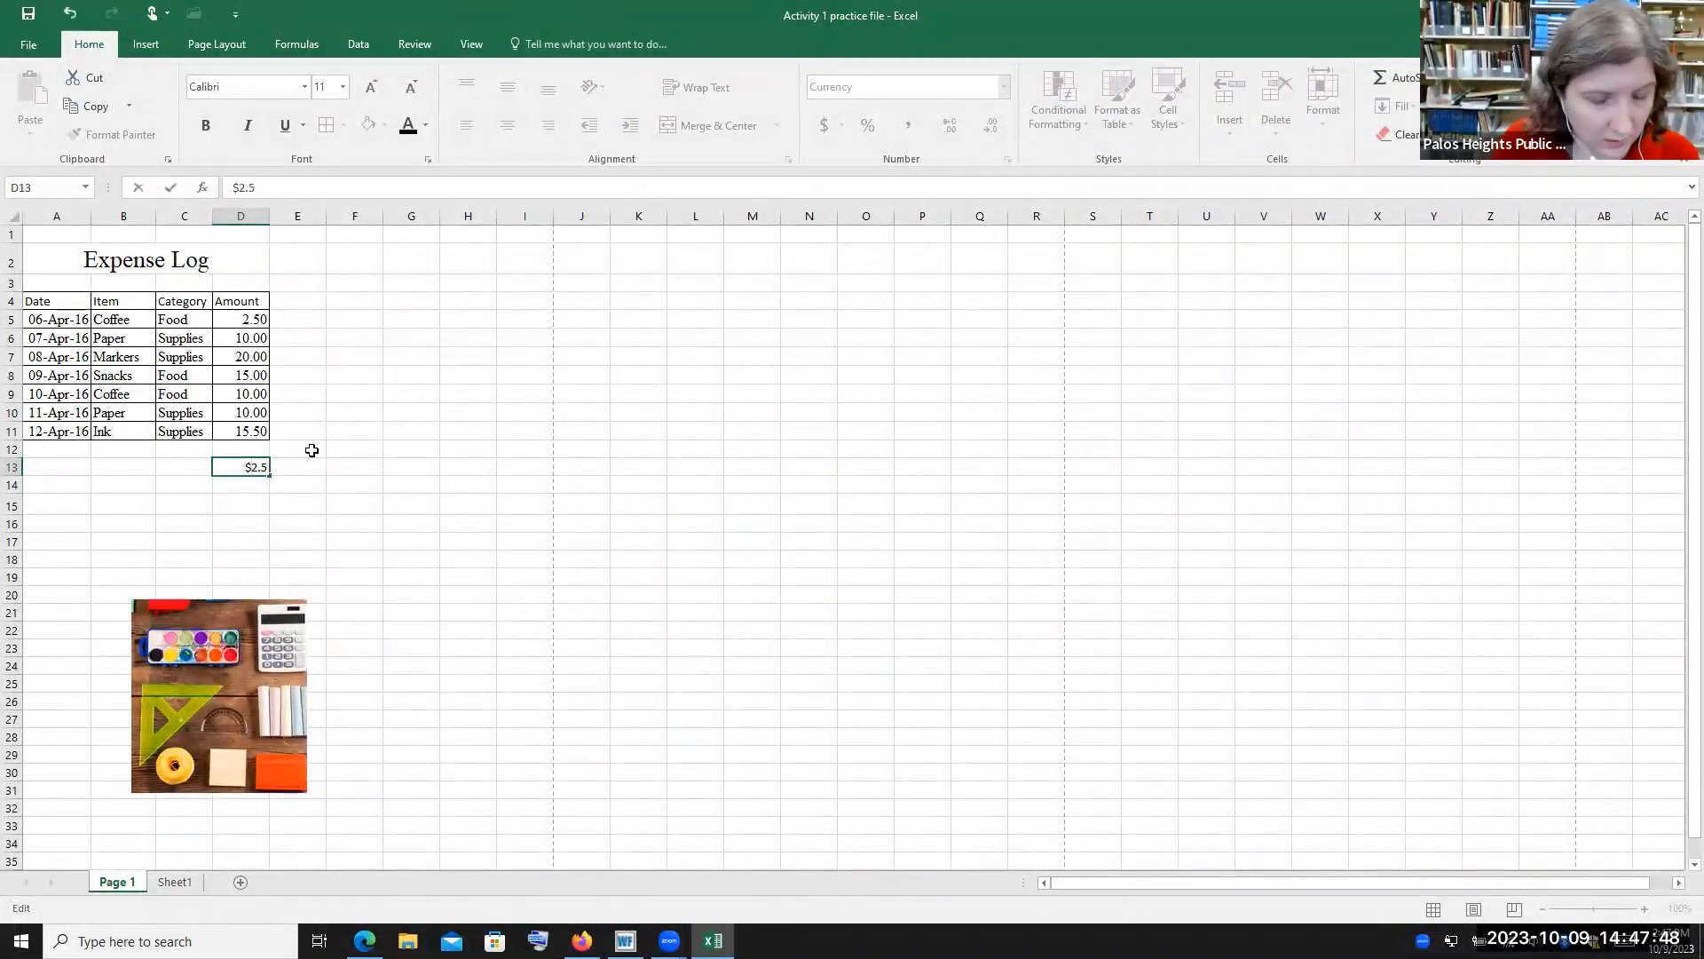
{"action": "left_click", "coordinate": [253, 482]}
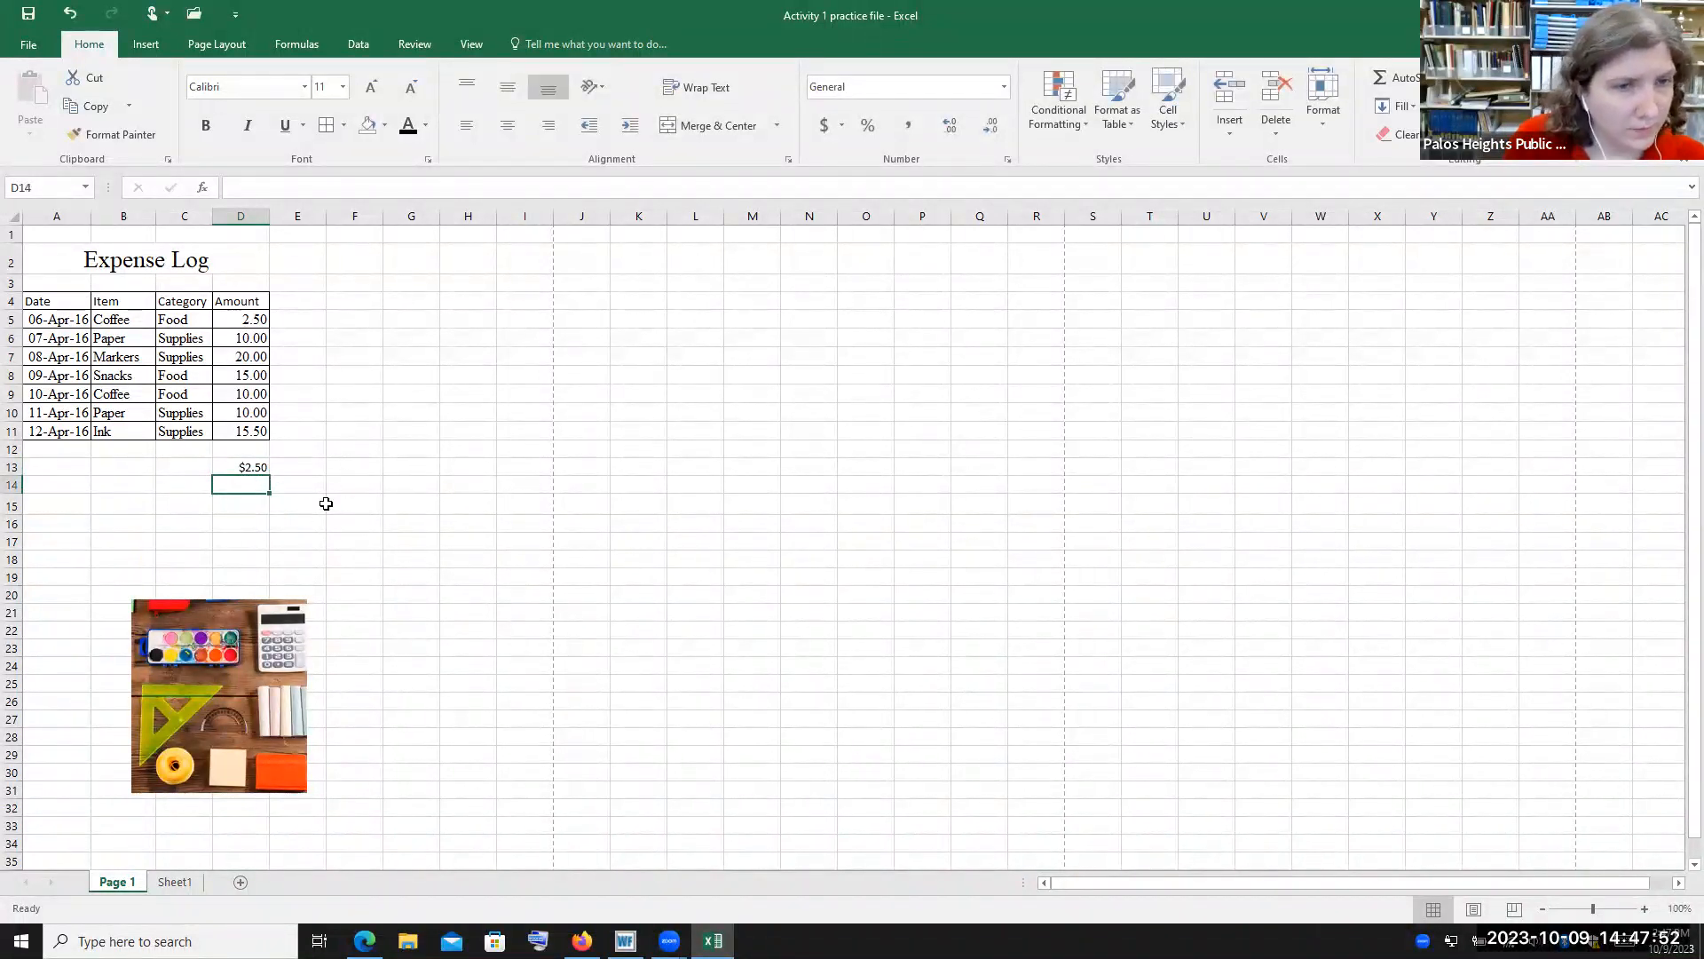
Clear the contents of D13
{"action": "left_click", "coordinate": [254, 467]}
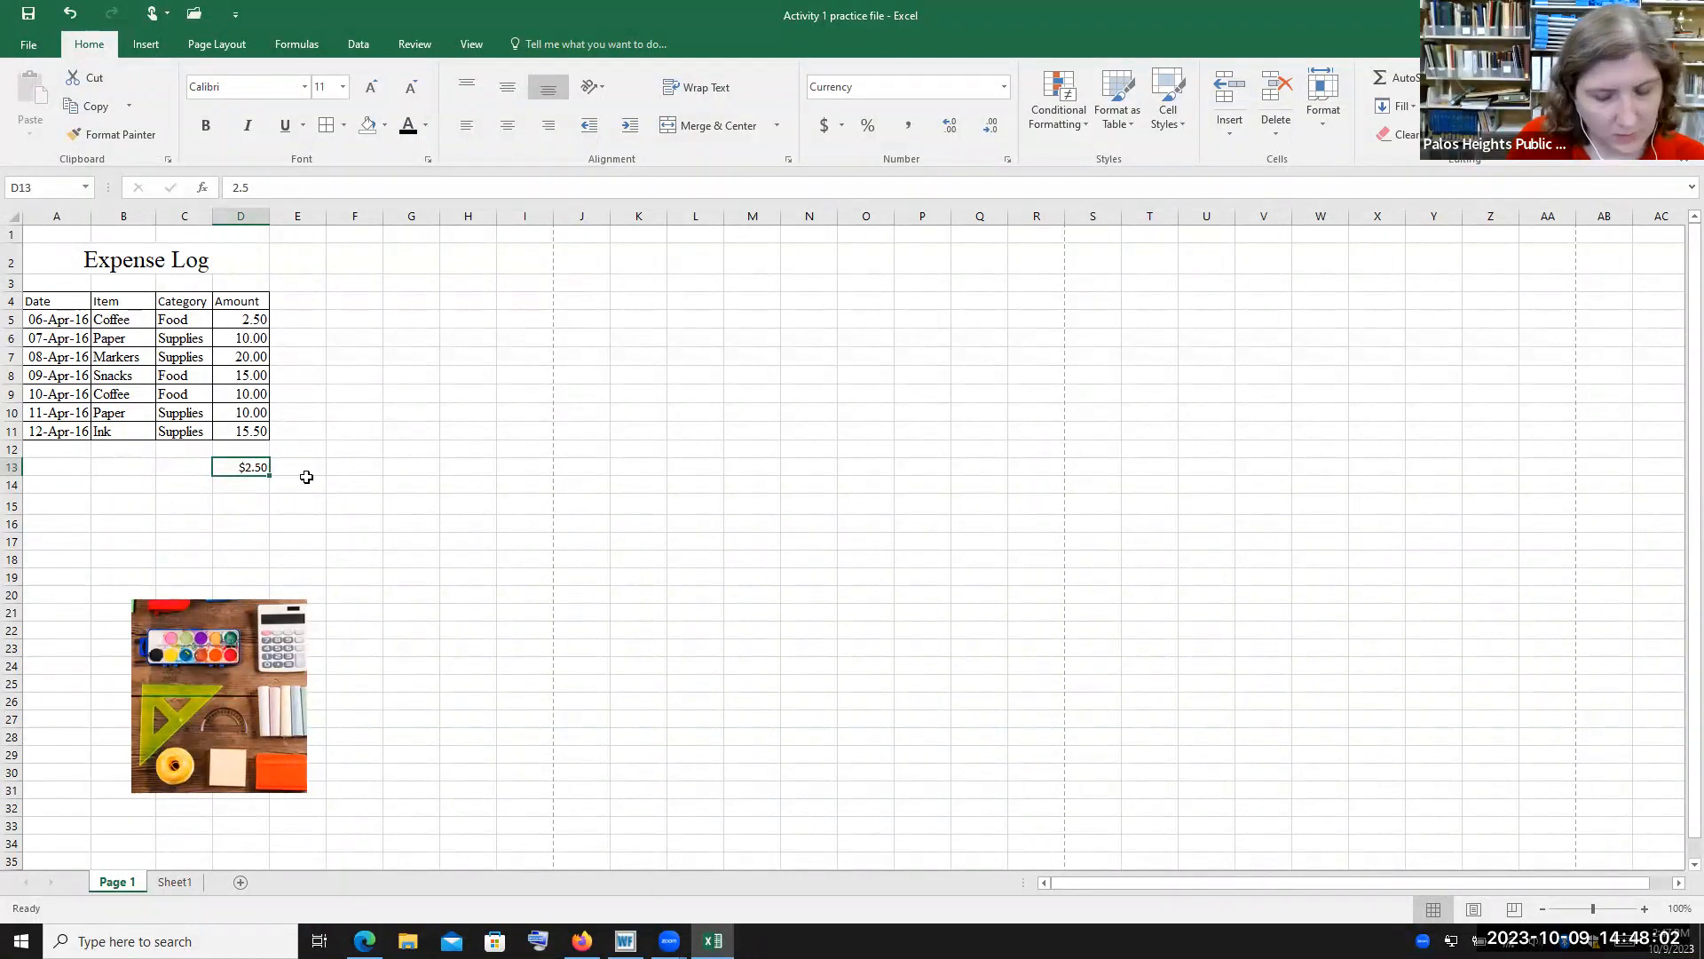
{"action": "key", "text": "BackSpace"}
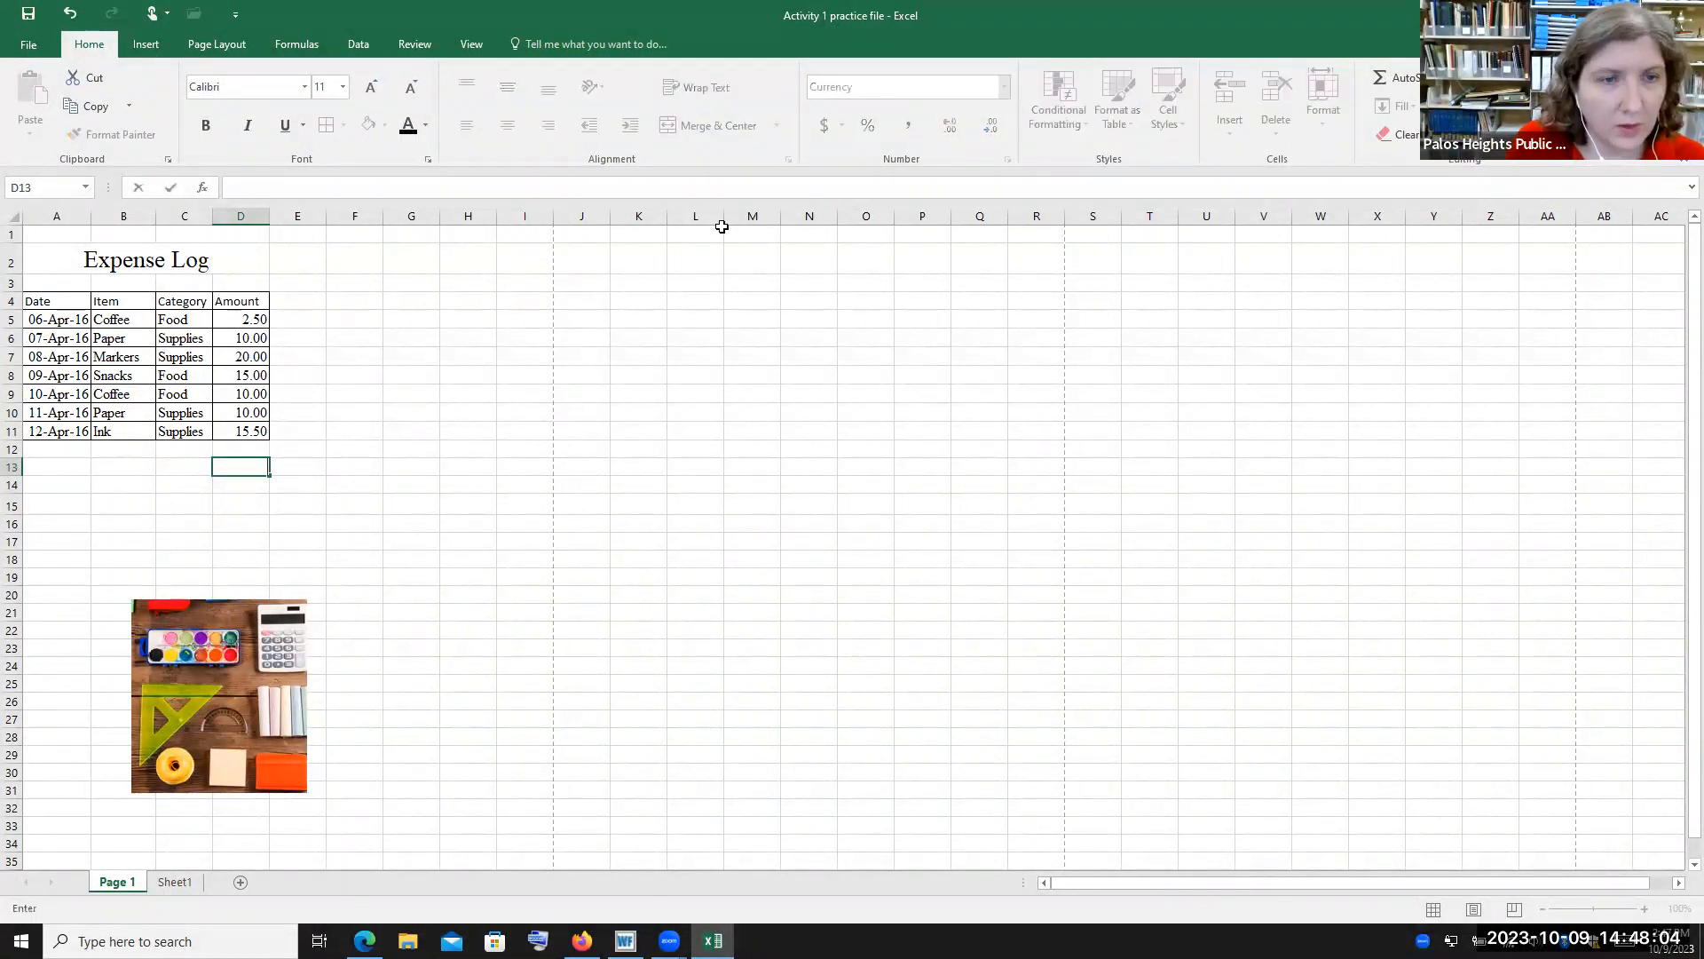
{"action": "left_click", "coordinate": [252, 483]}
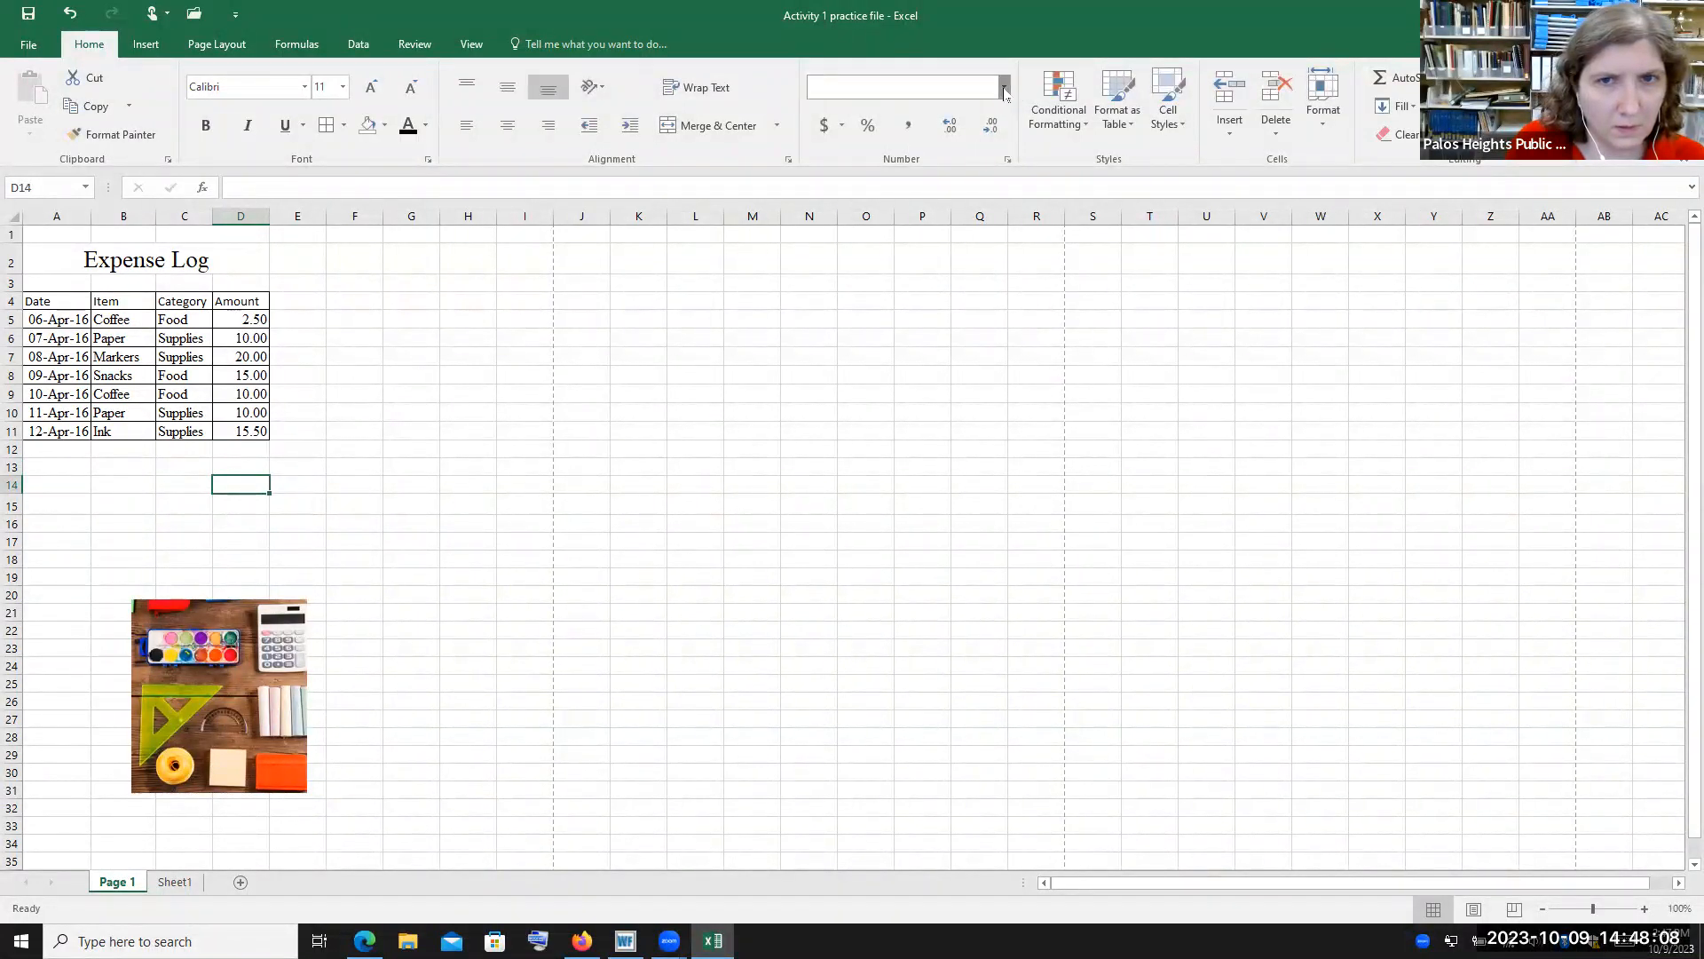
Apply the Accounting number format to D14
{"action": "left_click", "coordinate": [1004, 86]}
{"action": "left_click", "coordinate": [952, 233]}
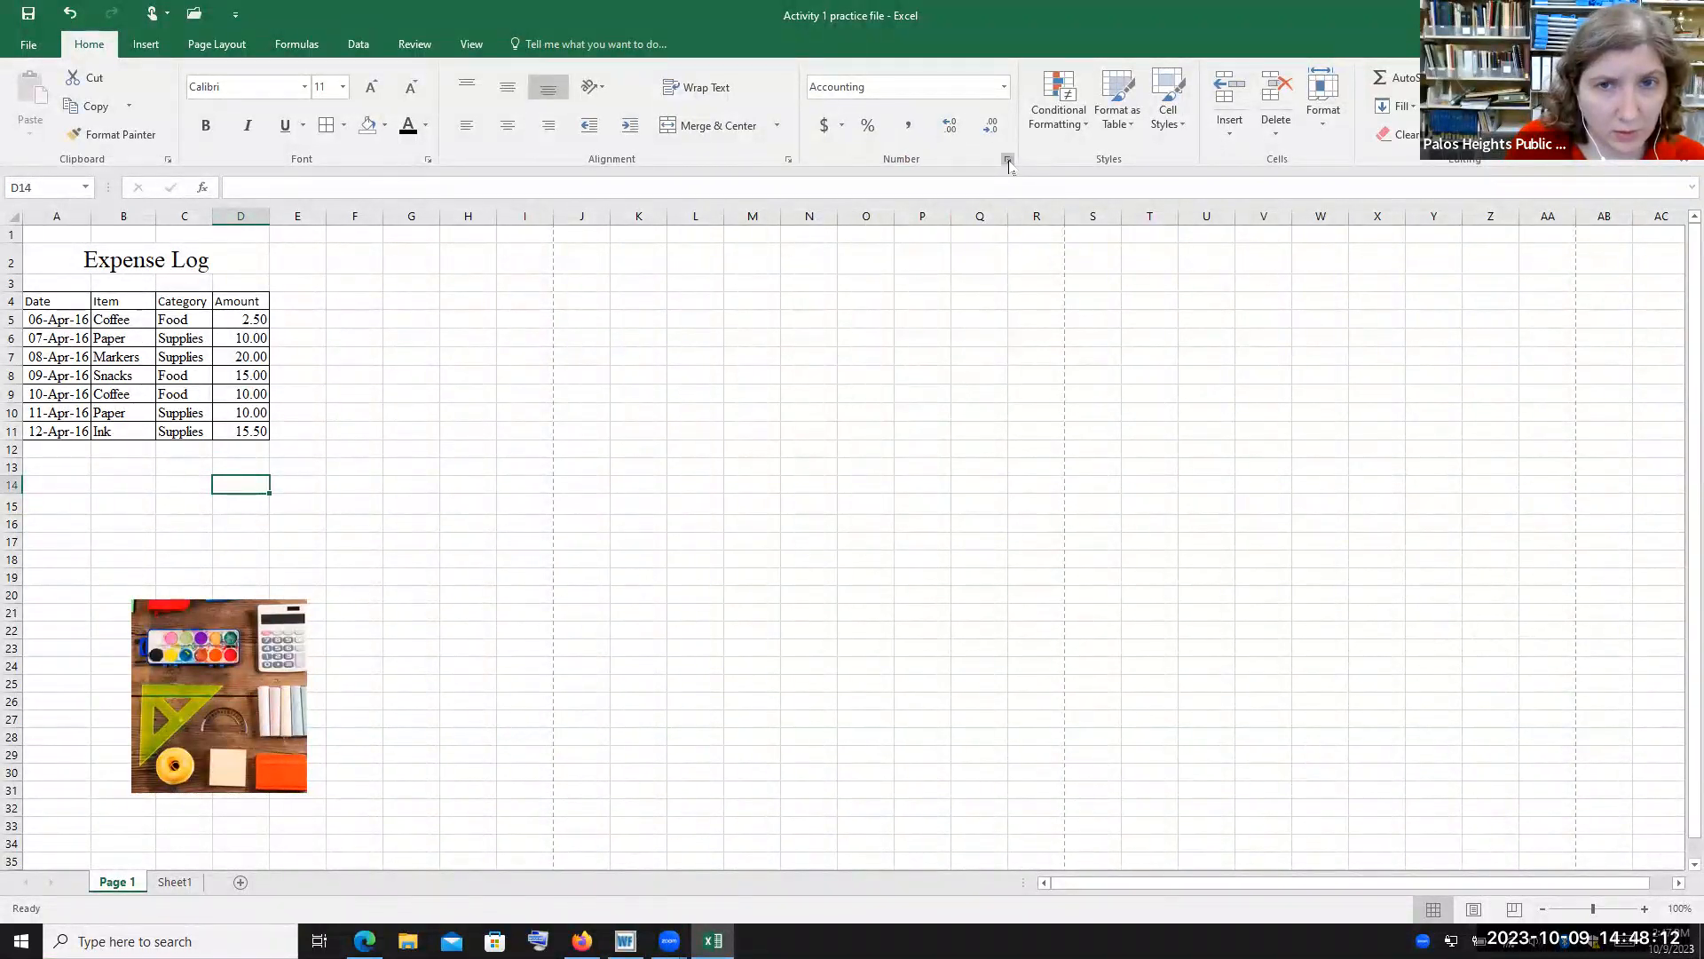
Examine the number format categories available for D14 in the Format Cells dialog
{"action": "left_click", "coordinate": [1008, 159]}
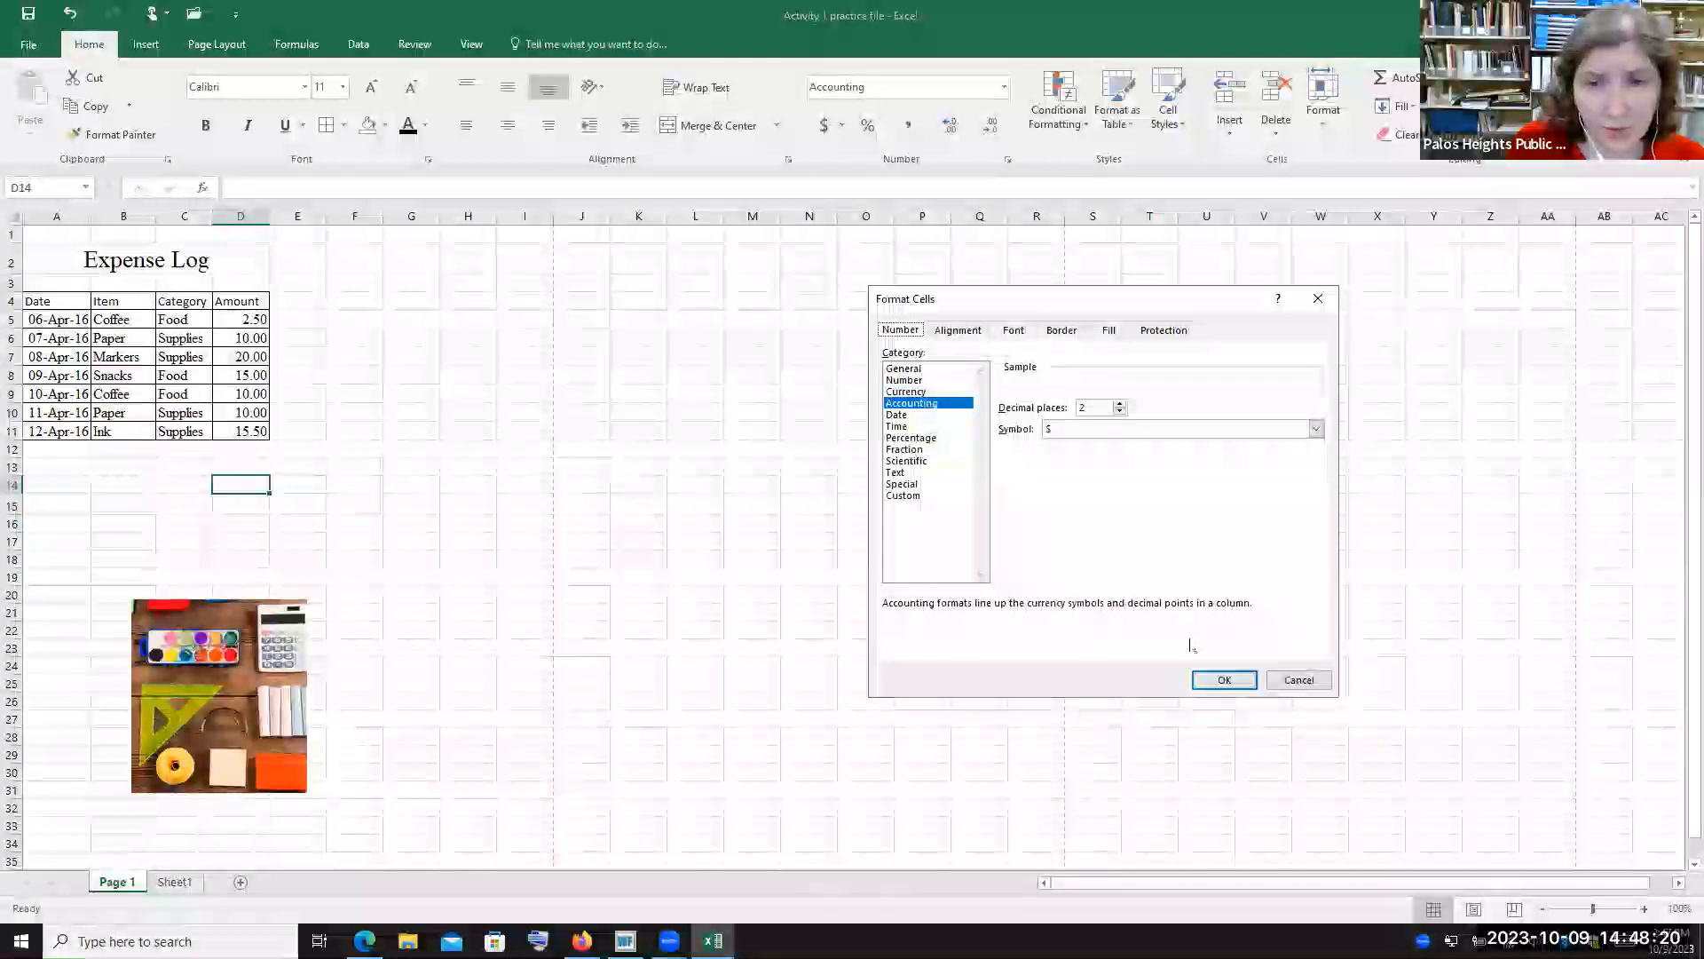
{"action": "left_click", "coordinate": [899, 427]}
{"action": "left_click", "coordinate": [923, 439]}
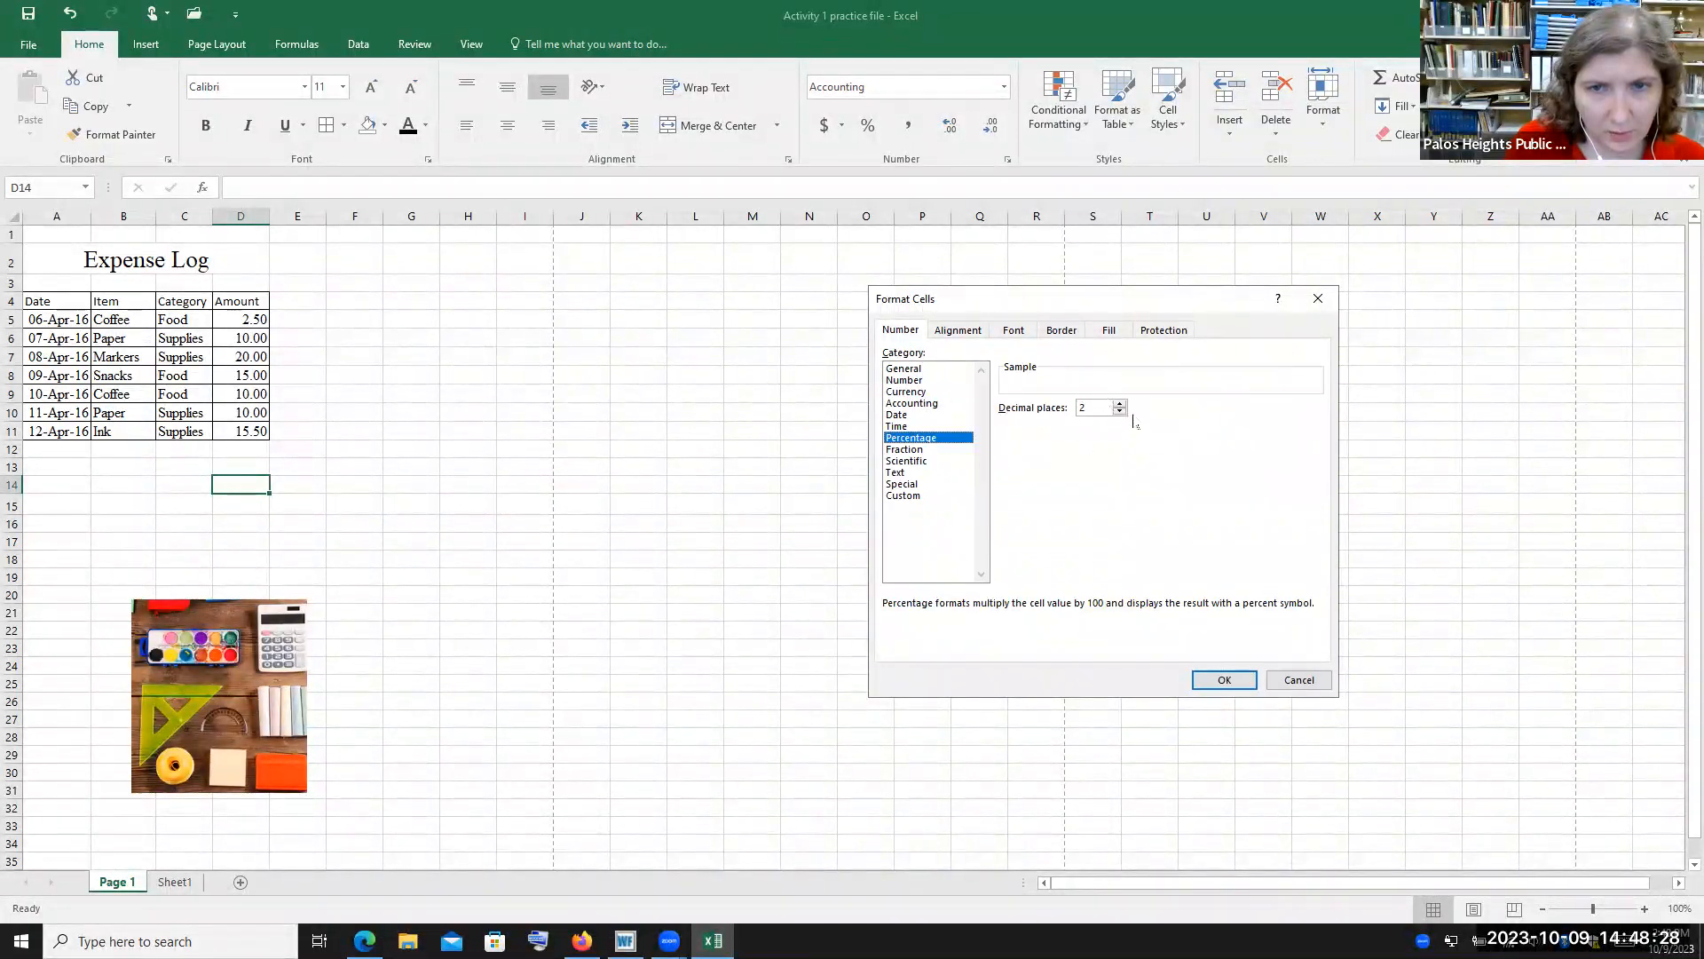
{"action": "left_click", "coordinate": [919, 450]}
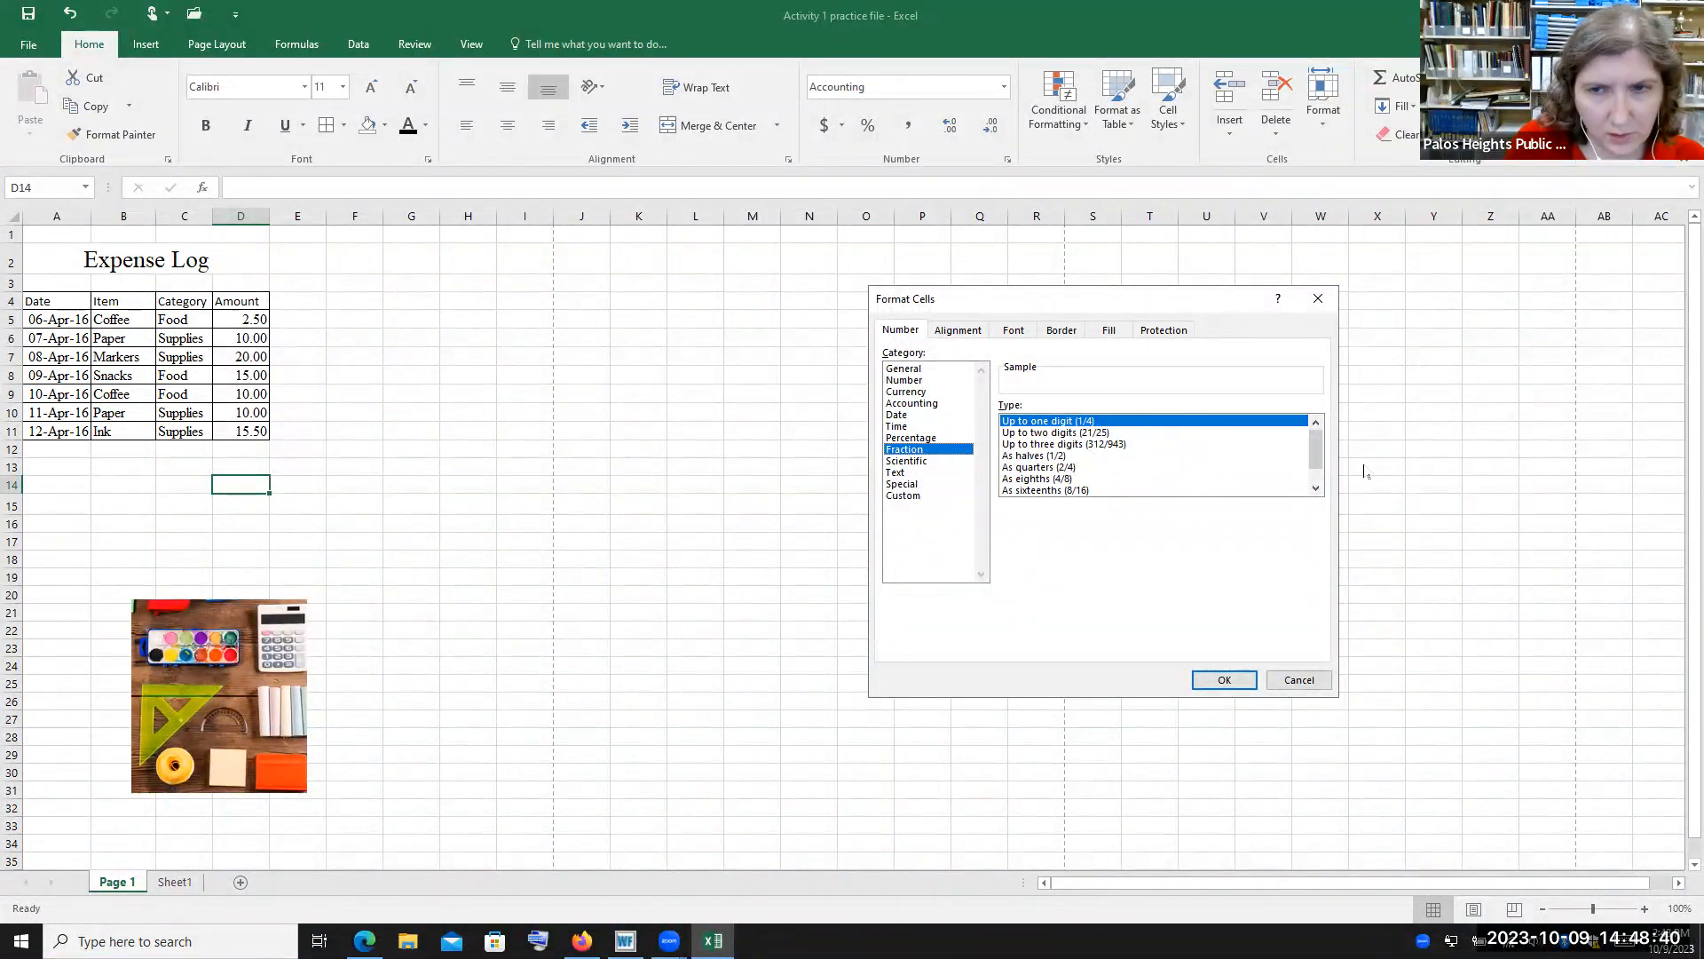
{"action": "left_click_drag", "start_coordinate": [1317, 448], "coordinate": [1317, 465]}
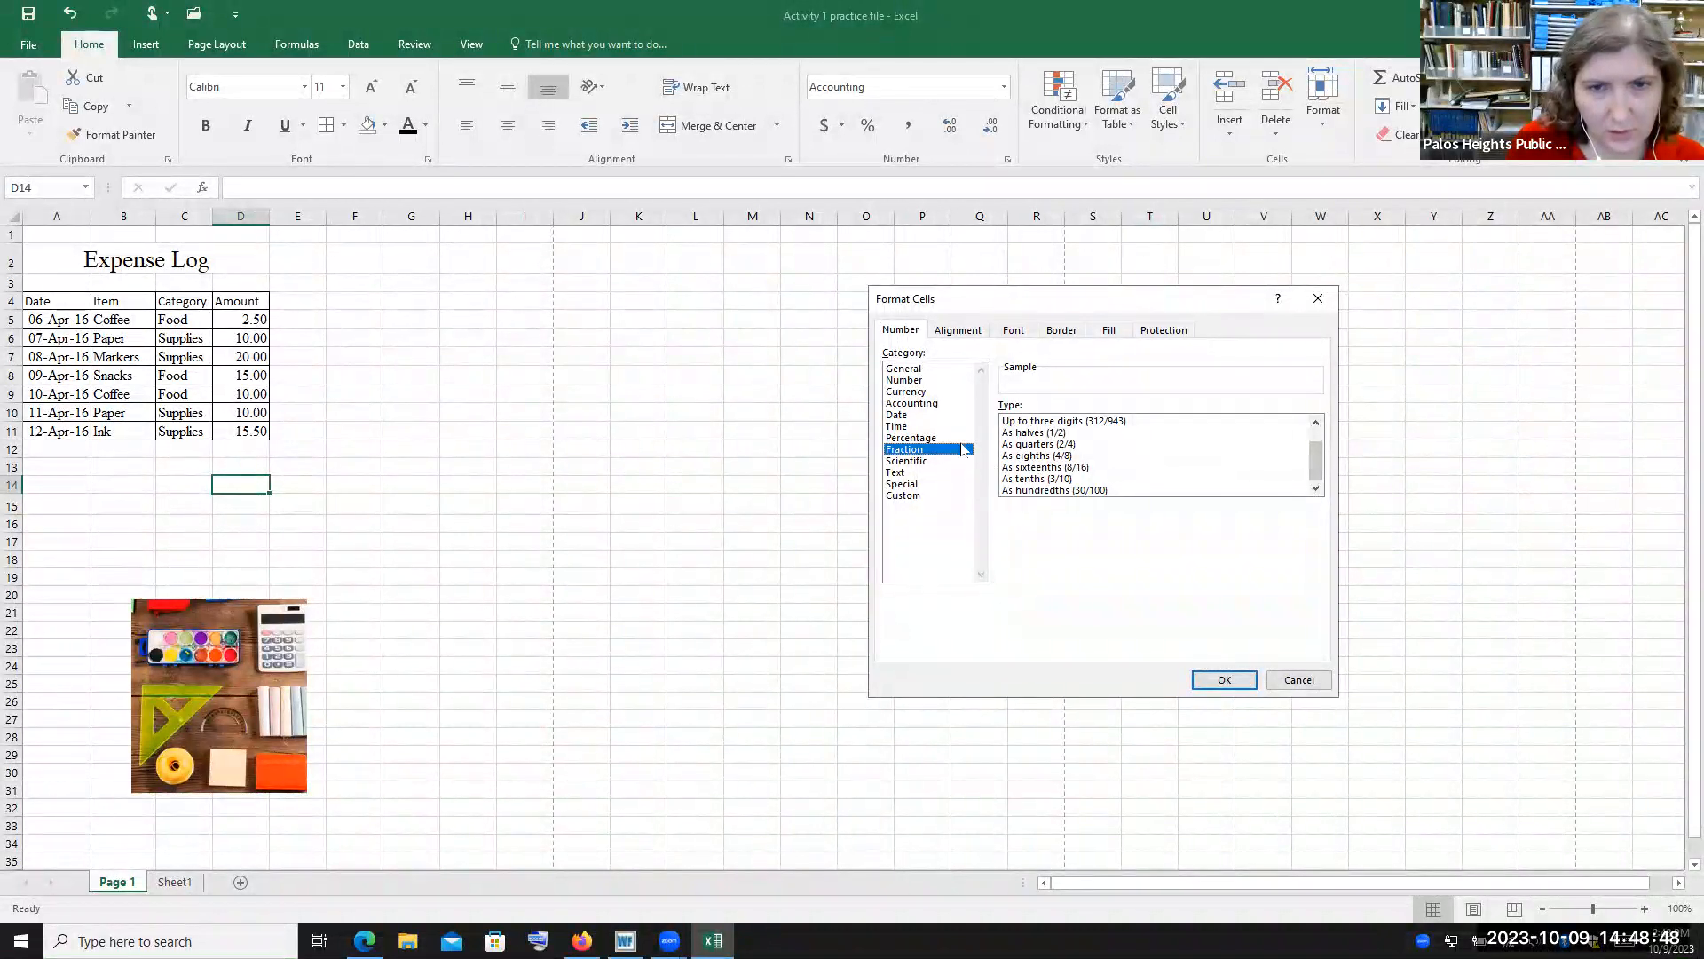
{"action": "left_click", "coordinate": [932, 462]}
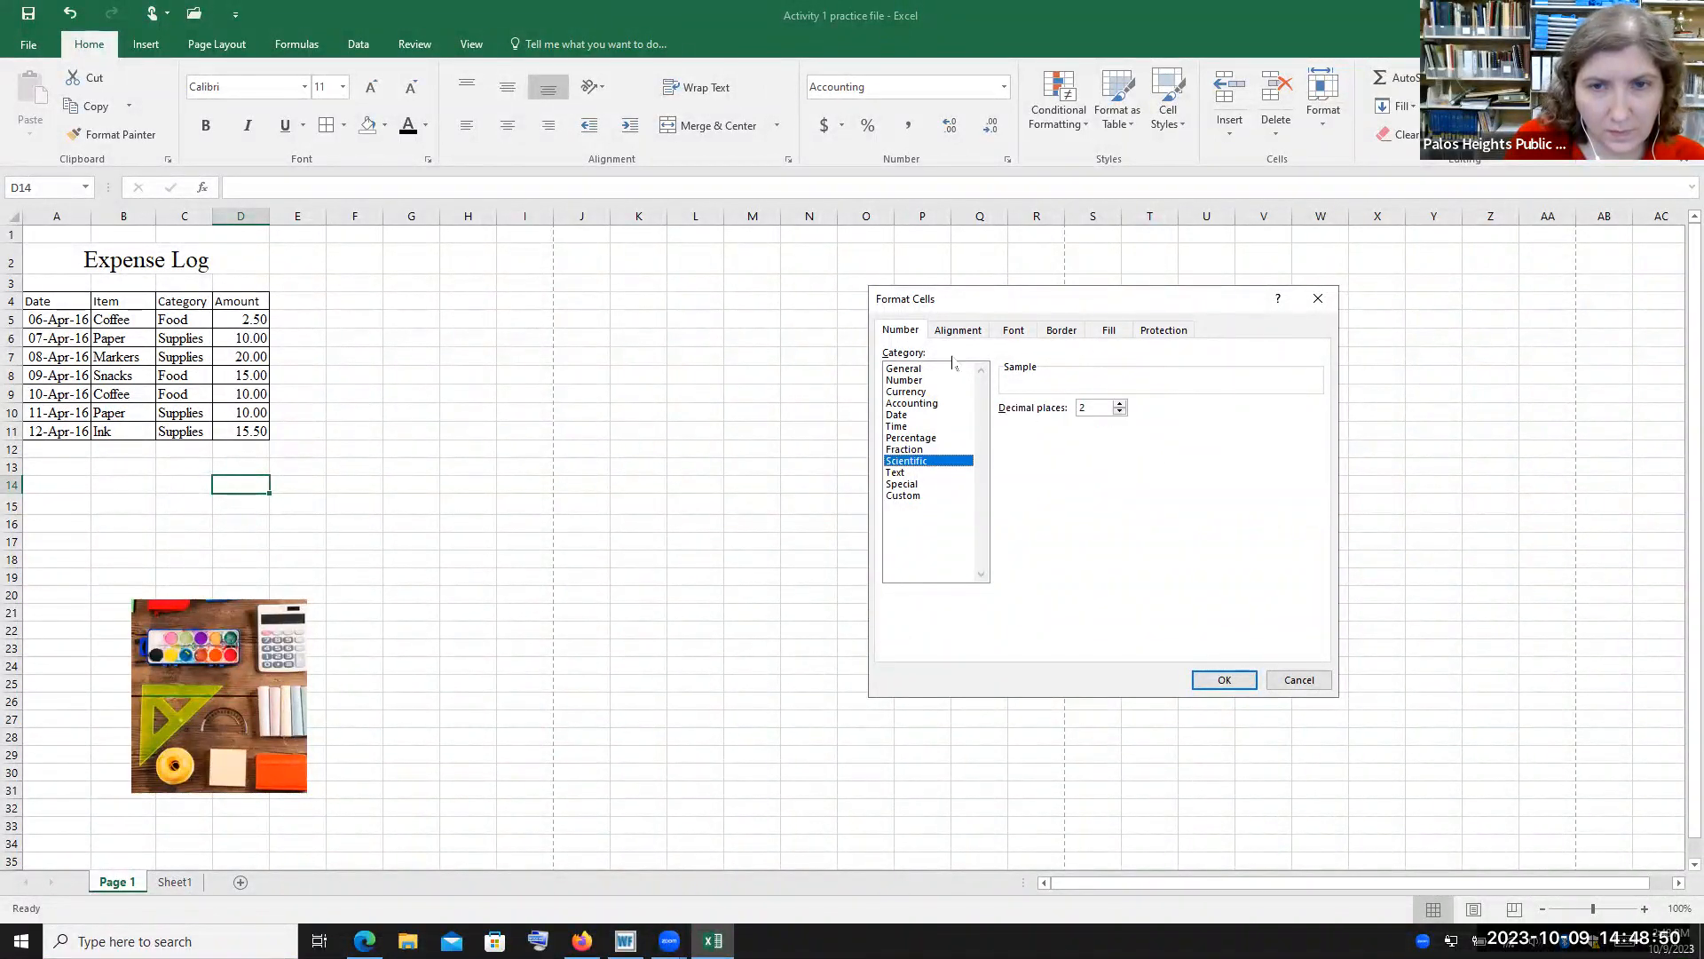
{"action": "left_click", "coordinate": [923, 474]}
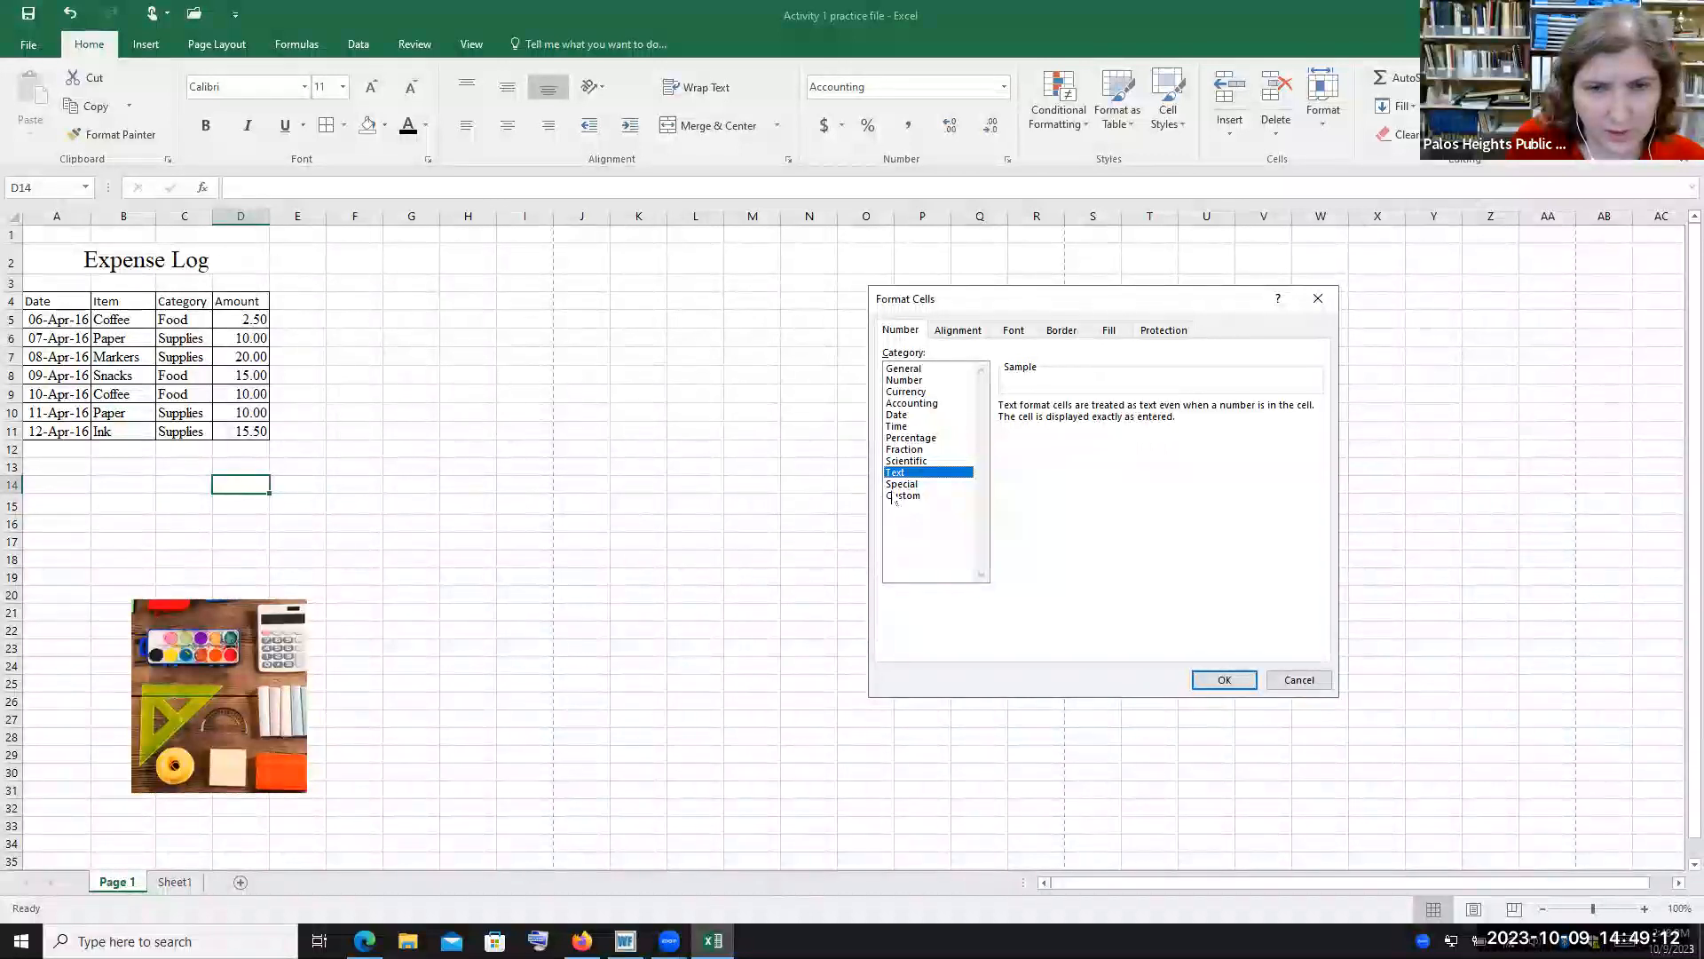
{"action": "left_click", "coordinate": [918, 370]}
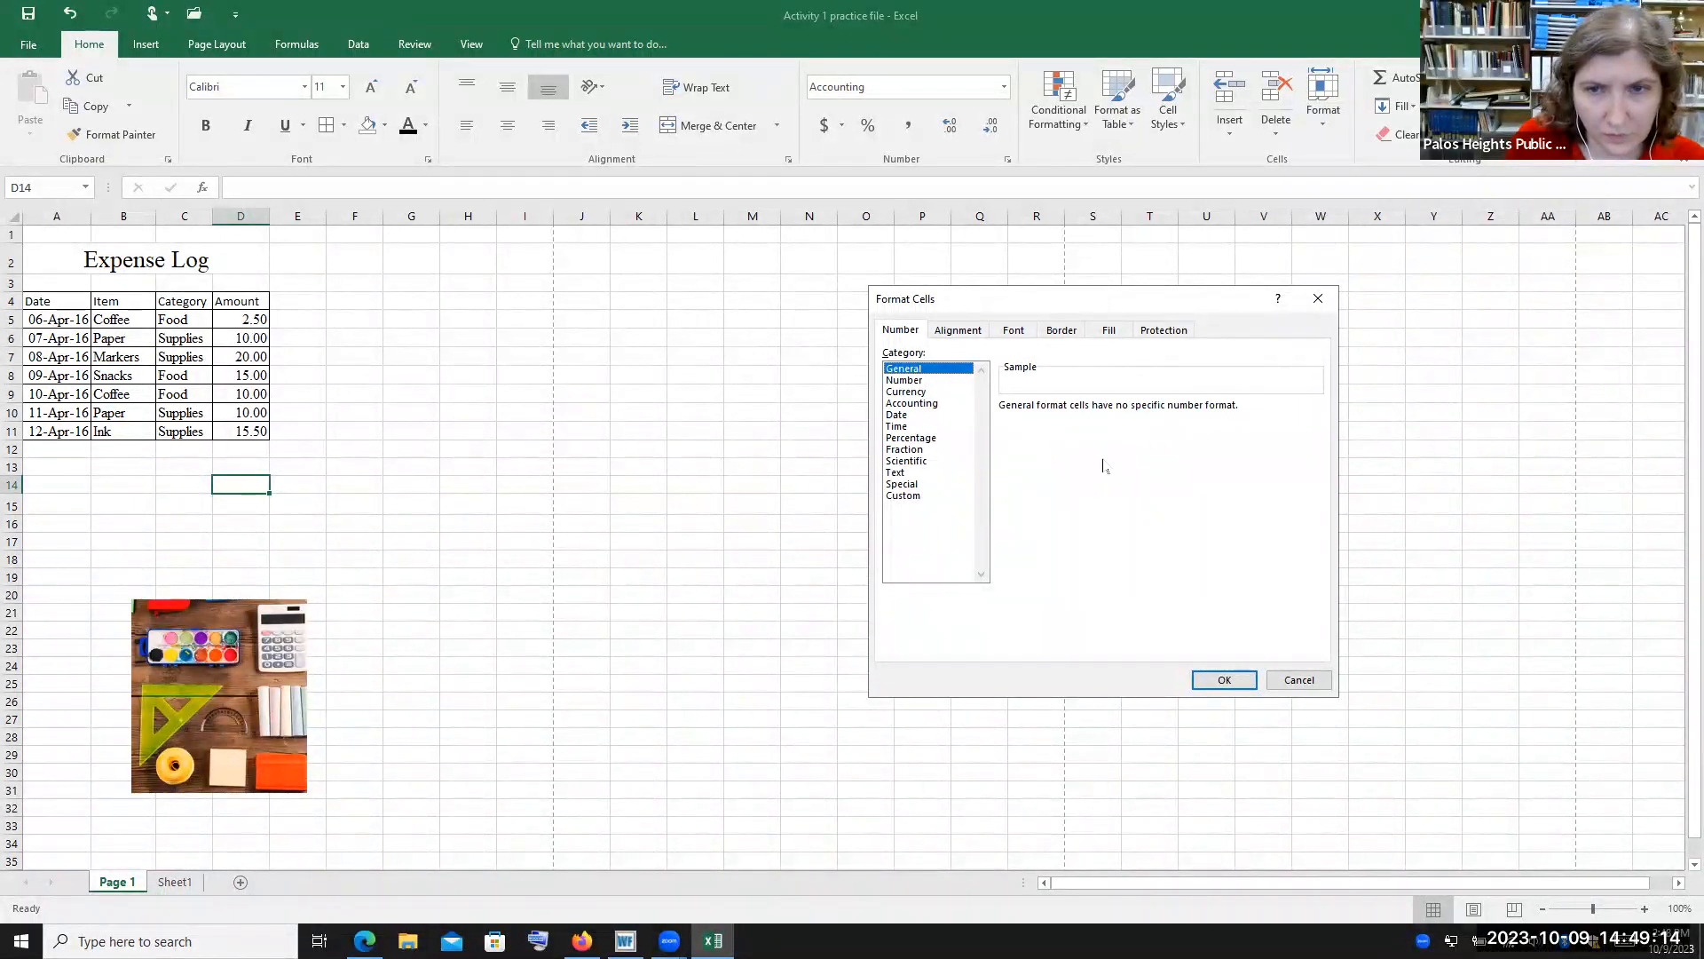
Examine the Alignment, Font, Border and Fill tabs, then confirm D14 with the General format
{"action": "left_click", "coordinate": [959, 330]}
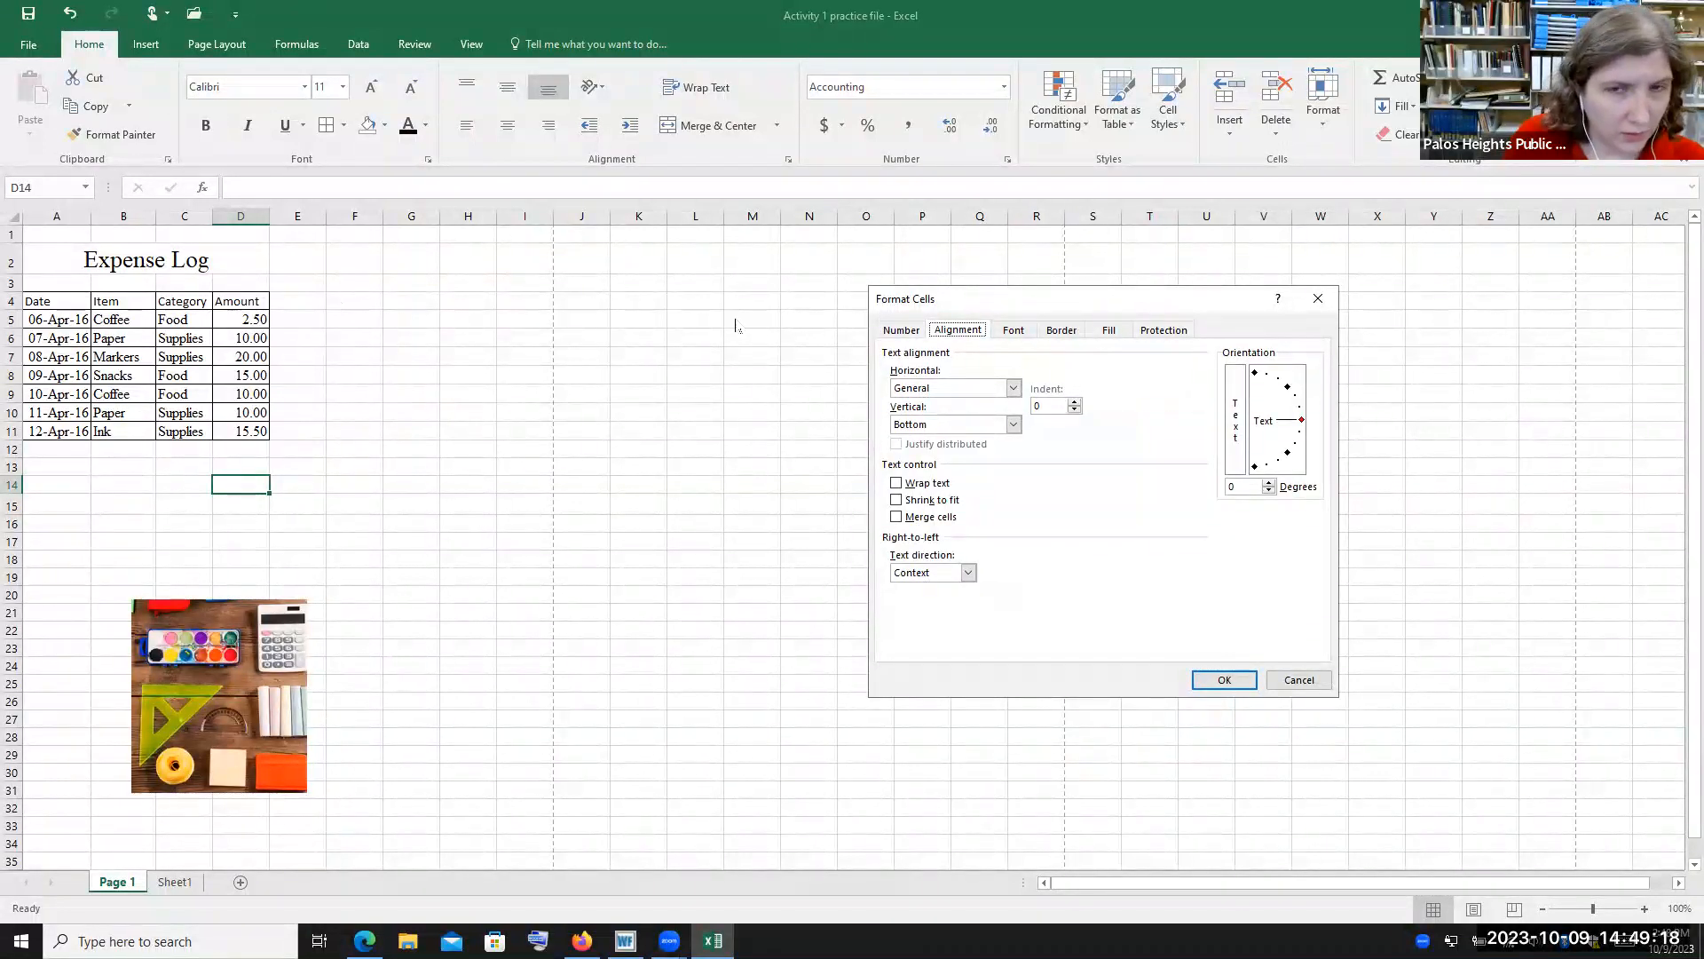
{"action": "left_click", "coordinate": [1013, 332]}
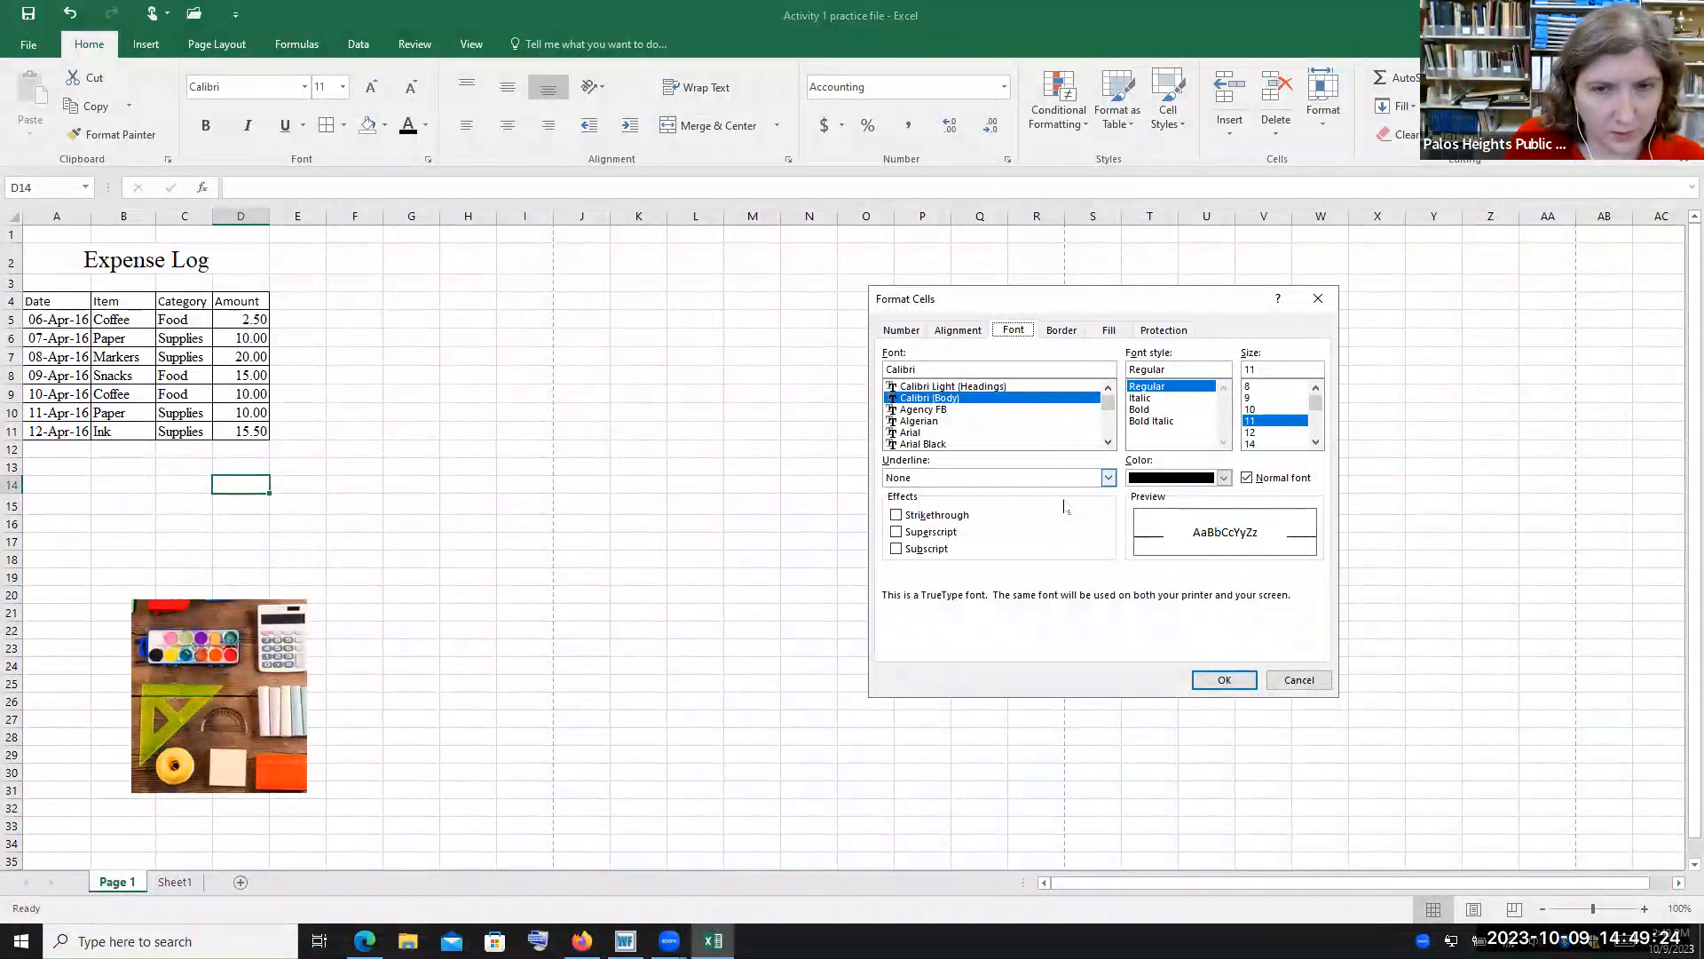
{"action": "left_click", "coordinate": [1056, 331]}
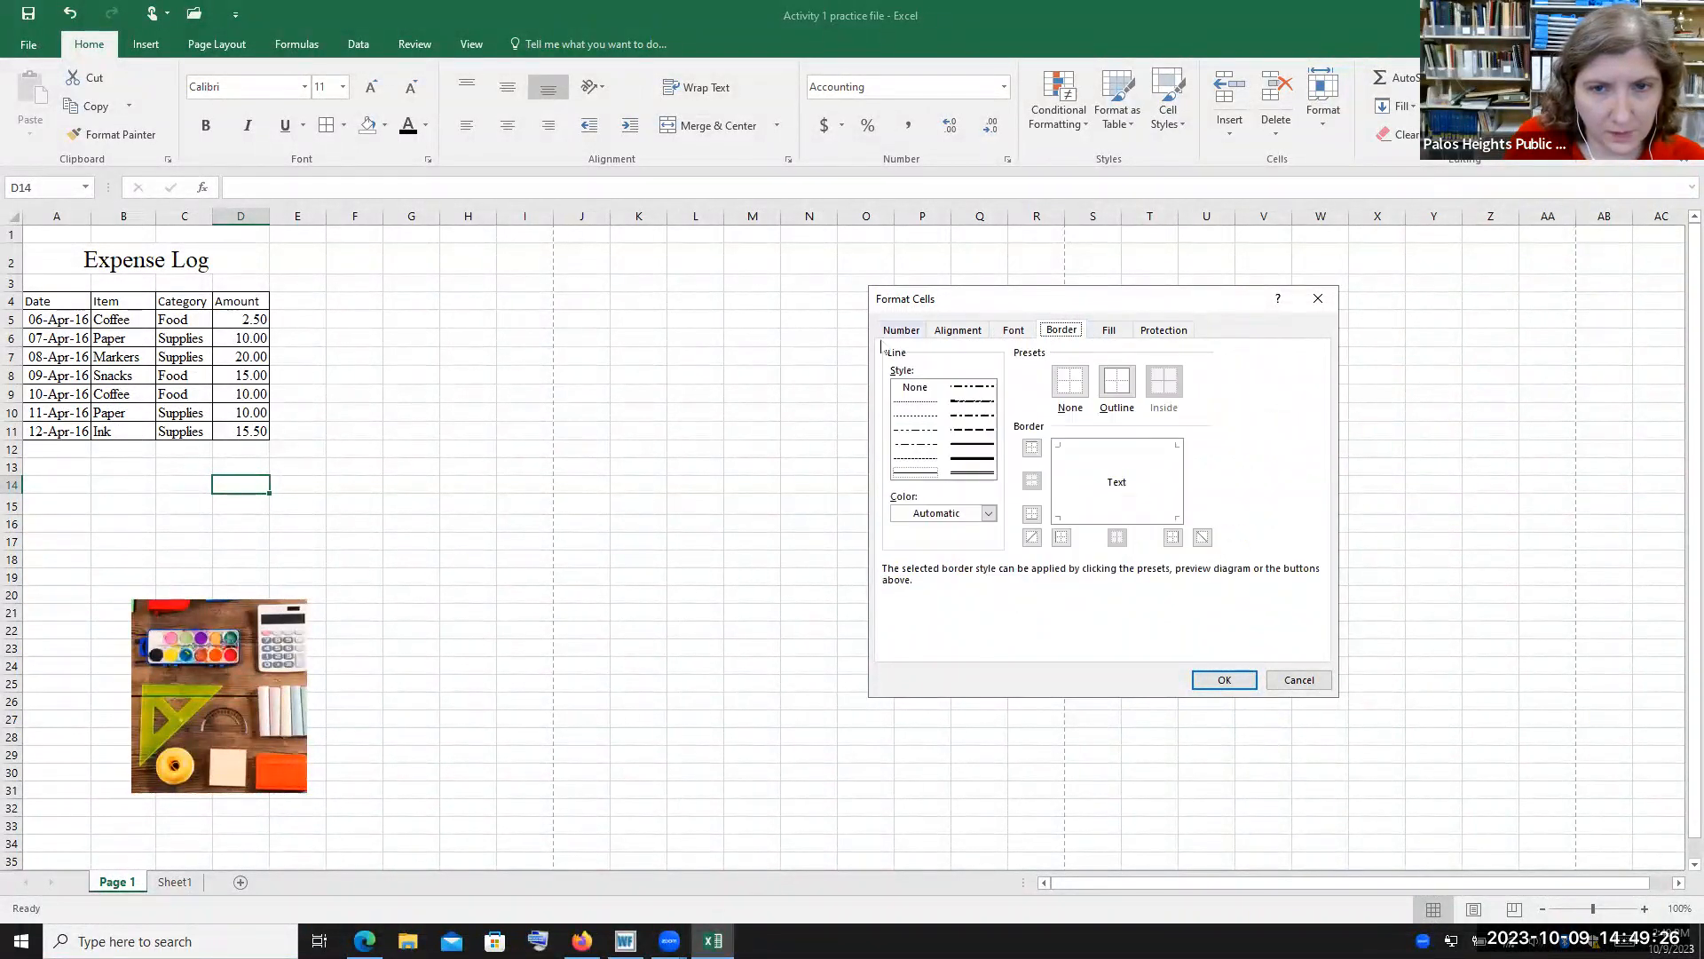
{"action": "left_click", "coordinate": [1110, 331]}
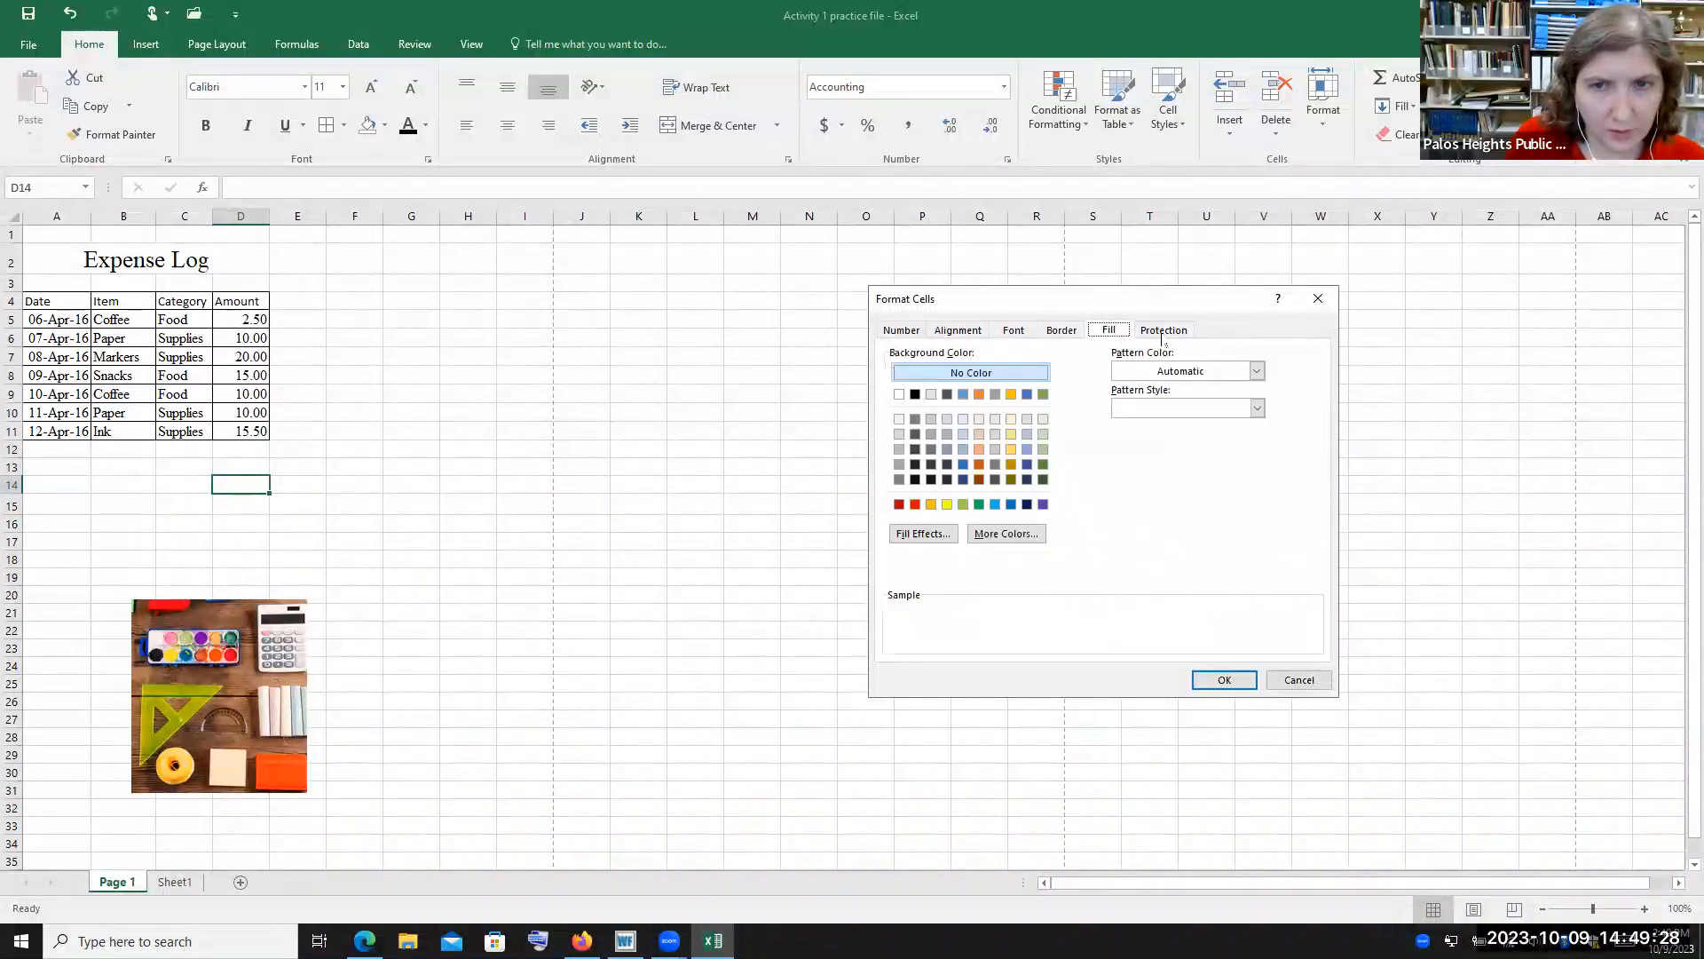
{"action": "left_click", "coordinate": [1224, 680]}
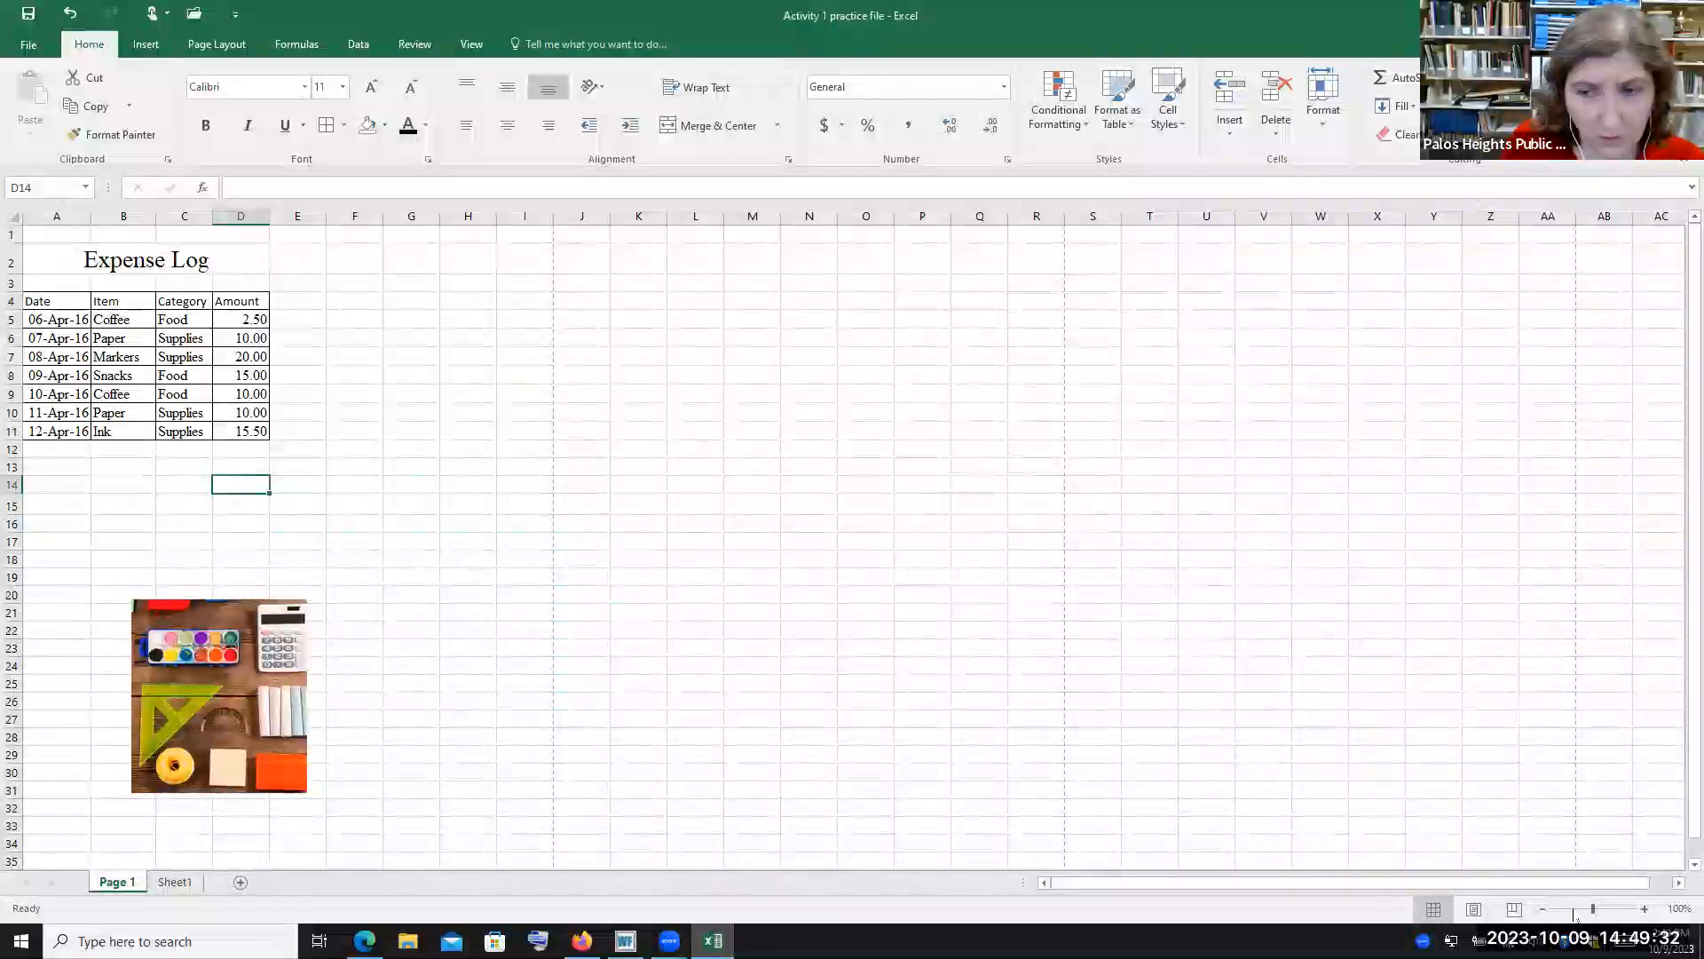